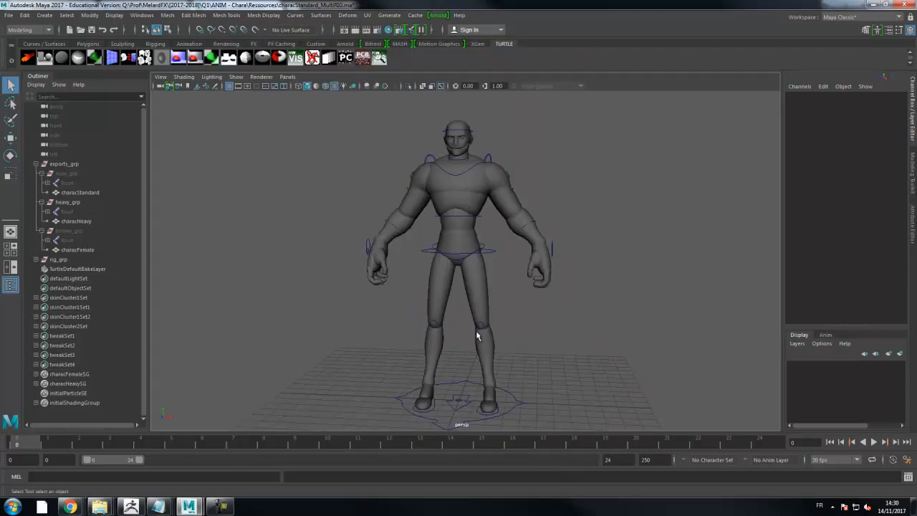
Step: Select the rig's root control and preview its Body Type as Male and Female, finishing on Heavy
middle_click_drag(572, 329, 553, 326, "alt")
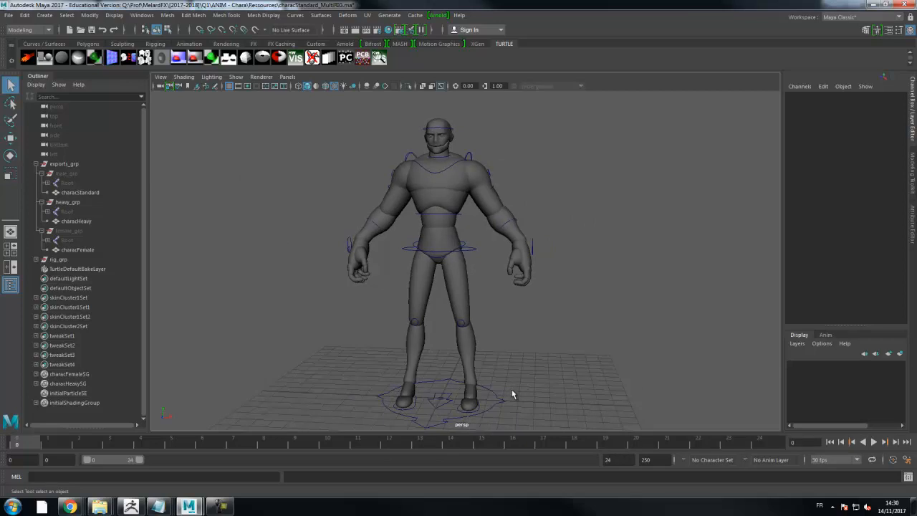
left_click_drag(513, 388, 492, 421)
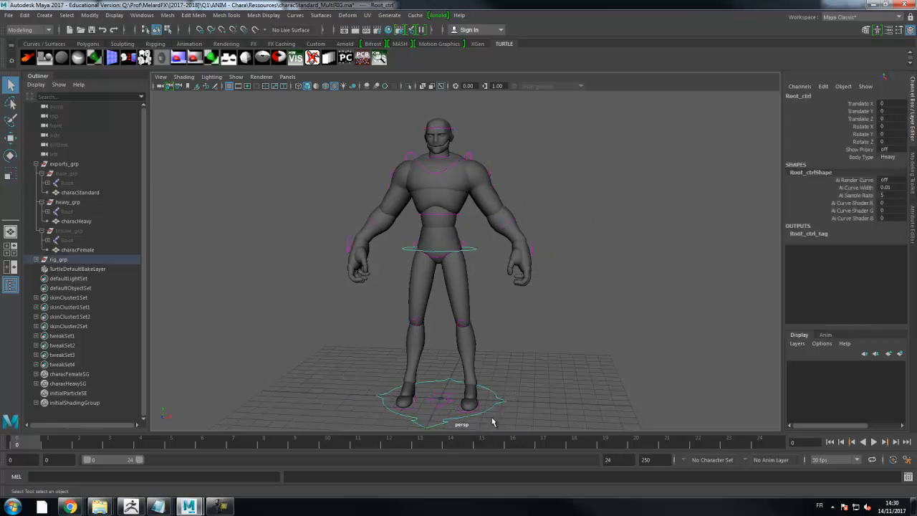
left_click(860, 157)
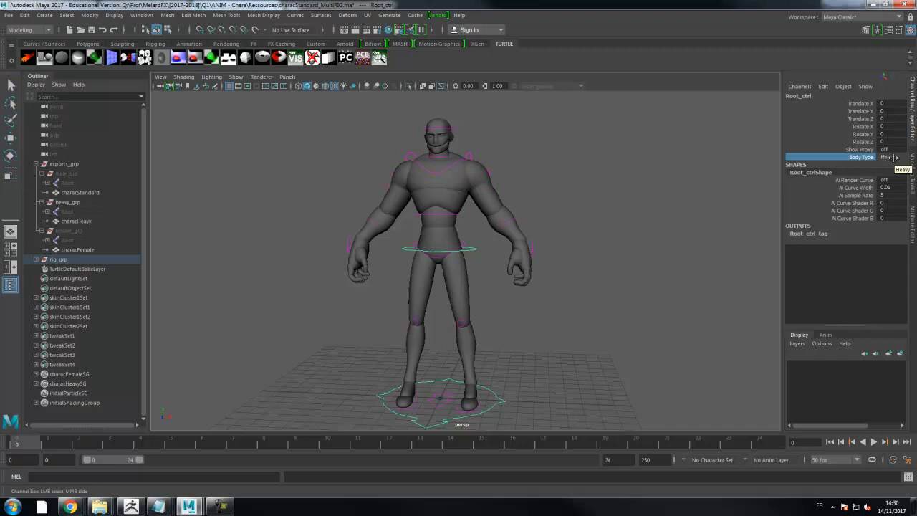
left_click(892, 157)
left_click(889, 168)
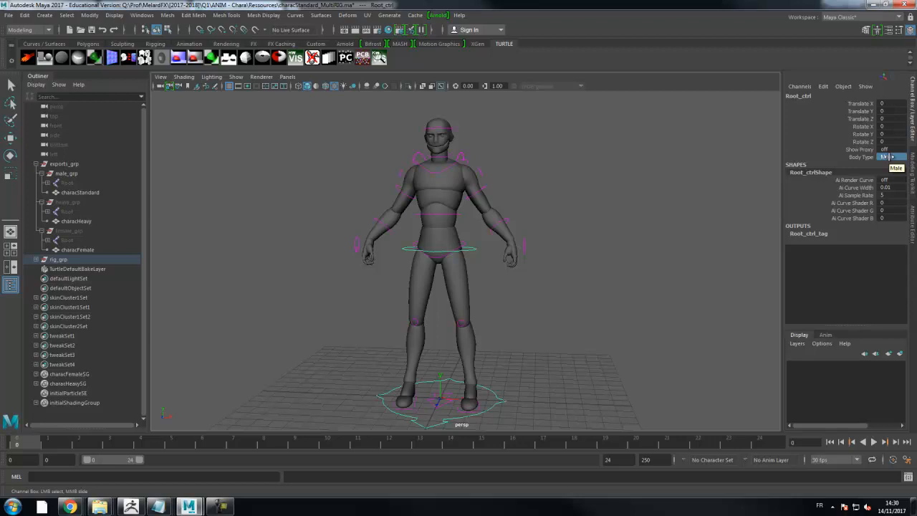
left_click(889, 157)
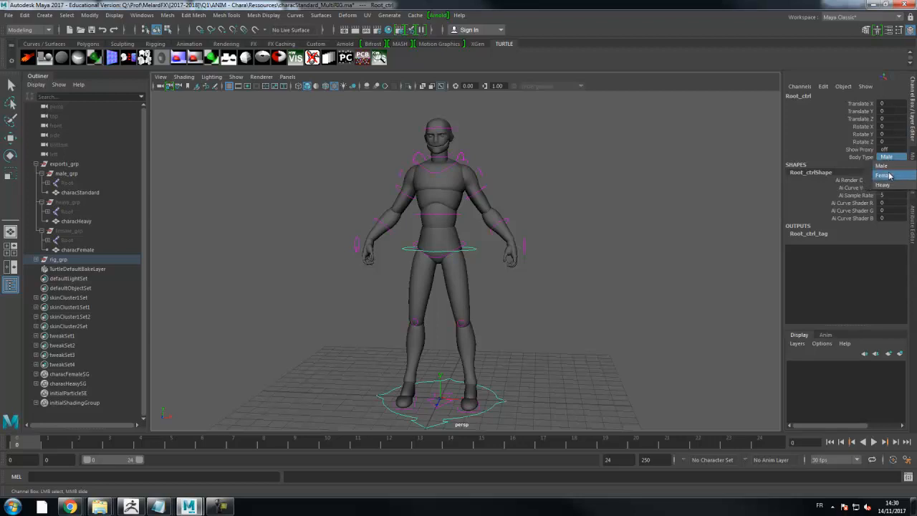
left_click(887, 176)
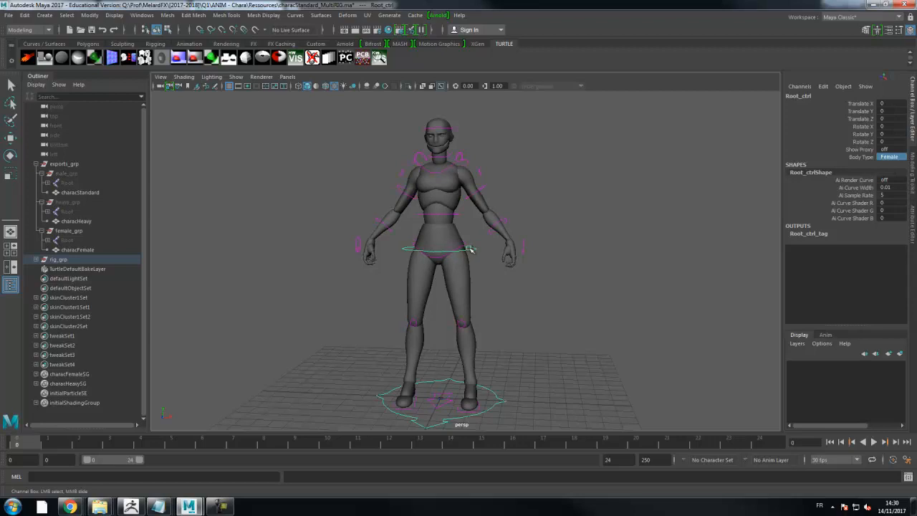
left_click(889, 157)
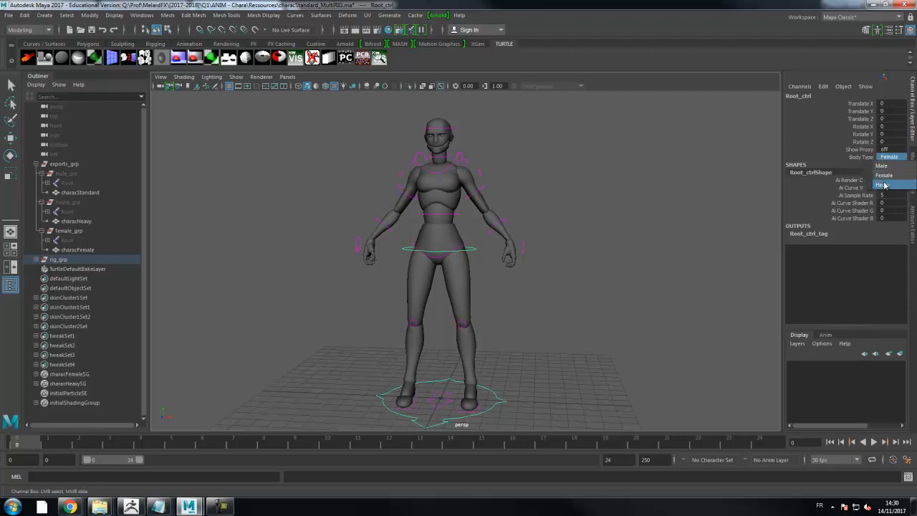
left_click(885, 185)
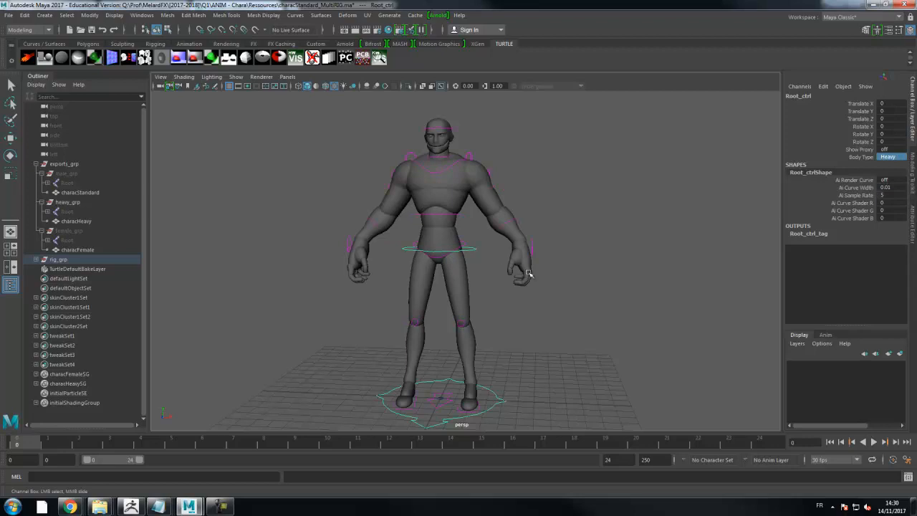
left_click_drag(647, 172, 625, 153, "alt")
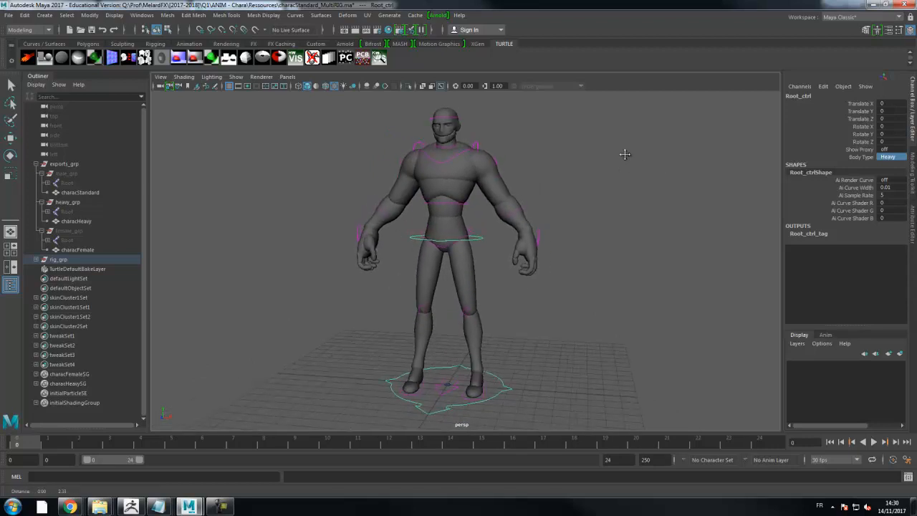
left_click(890, 157)
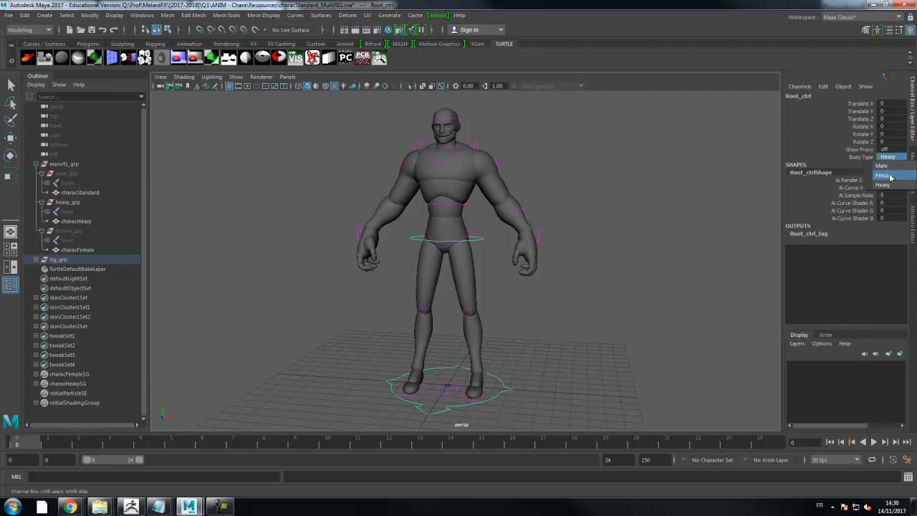
left_click(887, 184)
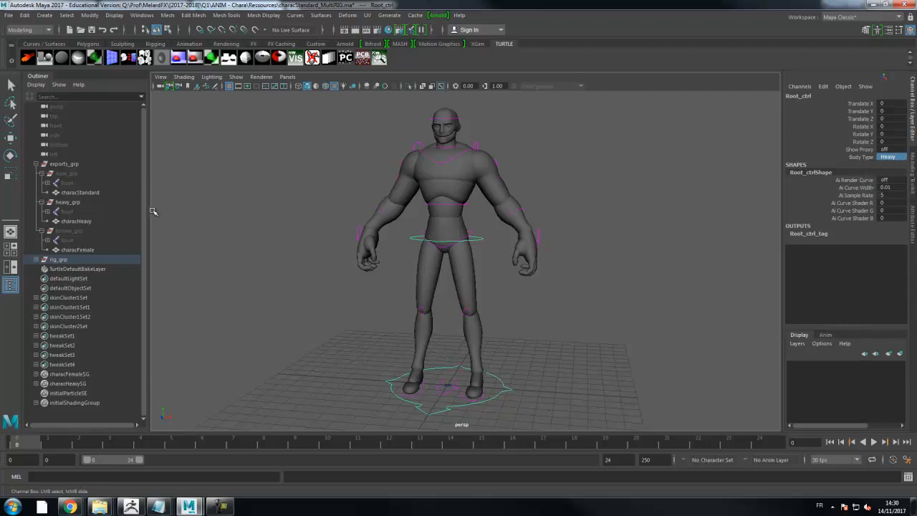
Step: Select the characHeavy mesh in the exports group and delete its construction history
left_click(64, 164)
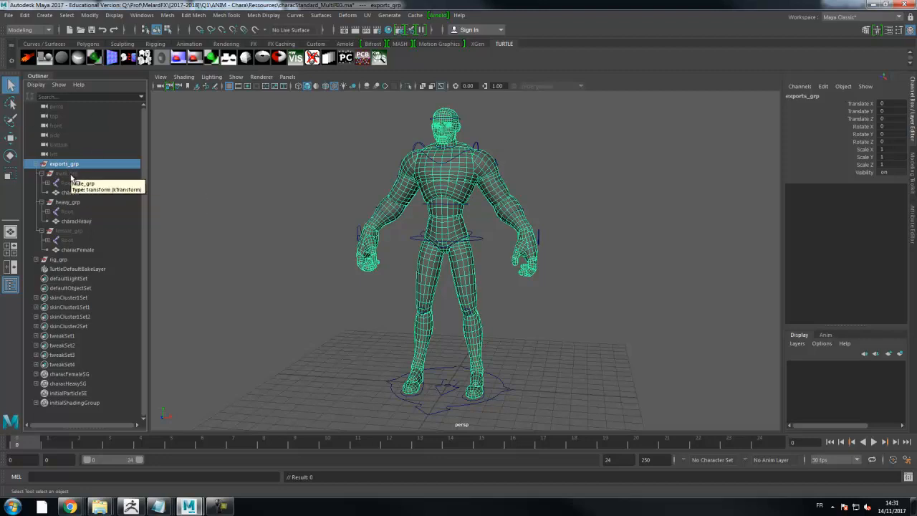
left_click(68, 174)
left_click(74, 193)
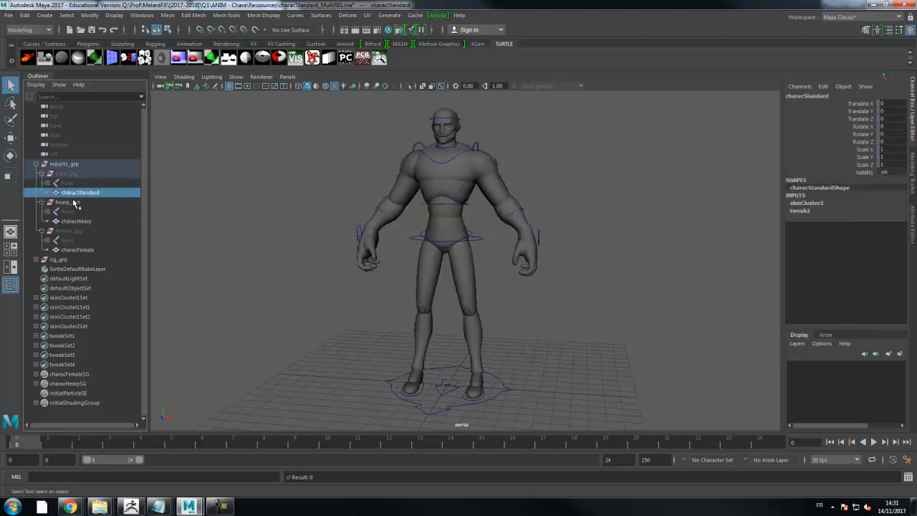
left_click(73, 221)
left_click(74, 249)
left_click(72, 220)
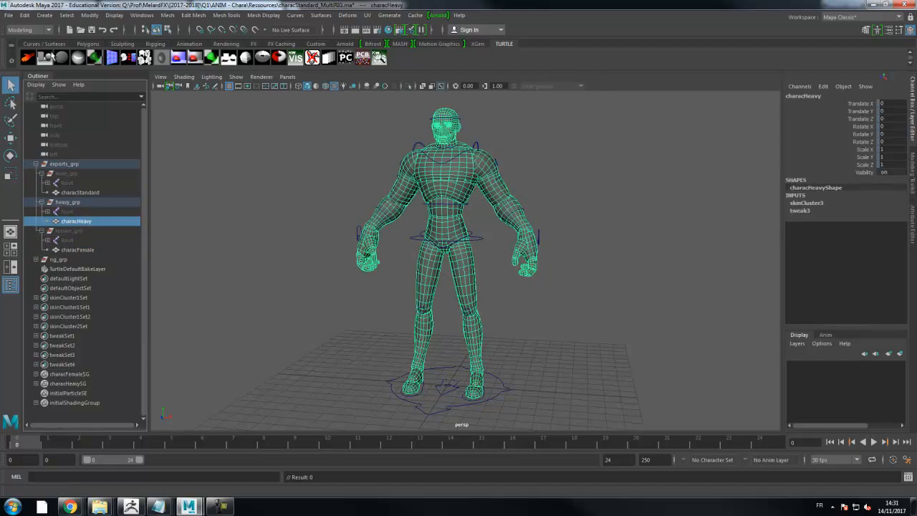
left_click(25, 15)
mouse_move(51, 128)
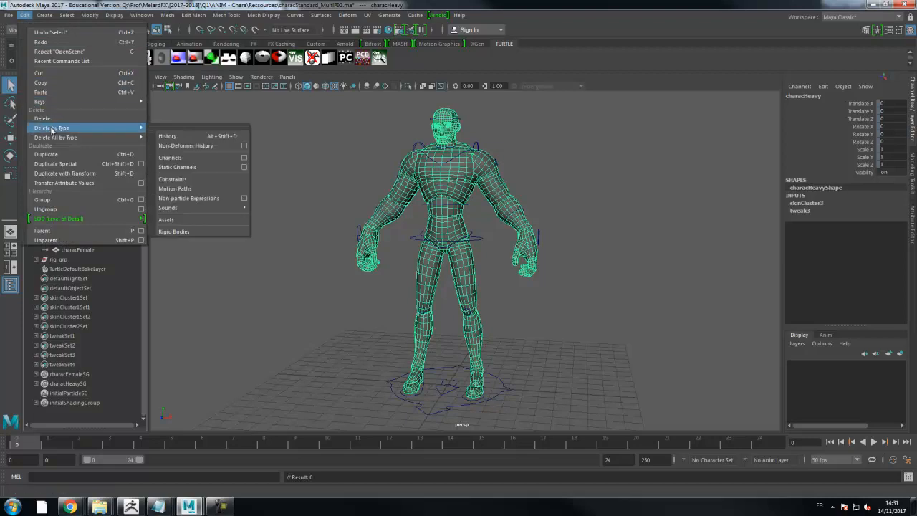
left_click(160, 135)
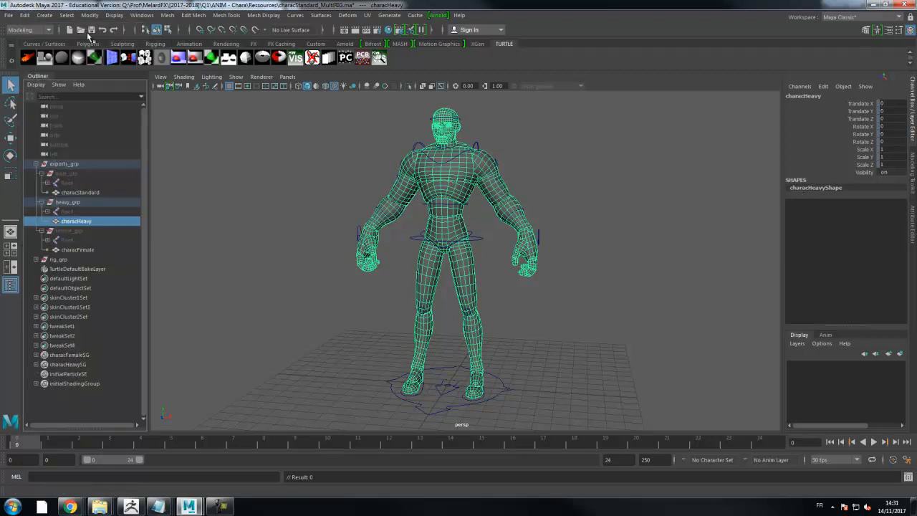
Step: Start exporting the selected characHeavy mesh and browse to D:\HEAJ\HEAJ - [2017-2018]\Q1 - ANIM - Chara\[Personnage]\OBJ as the destination
left_click(10, 15)
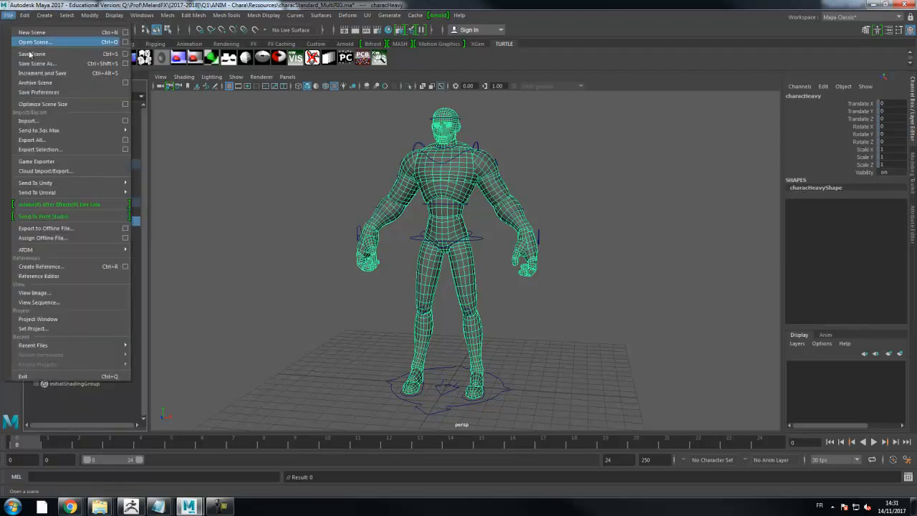
left_click(43, 149)
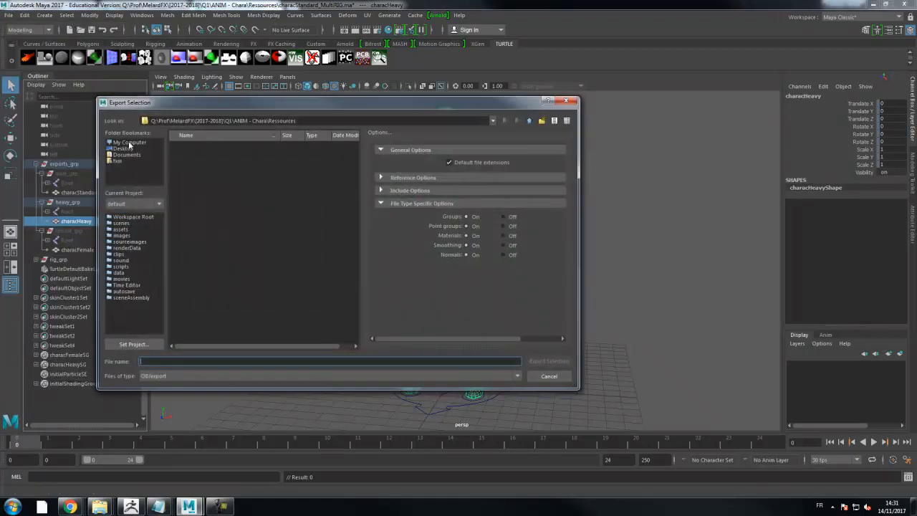
left_click(129, 142)
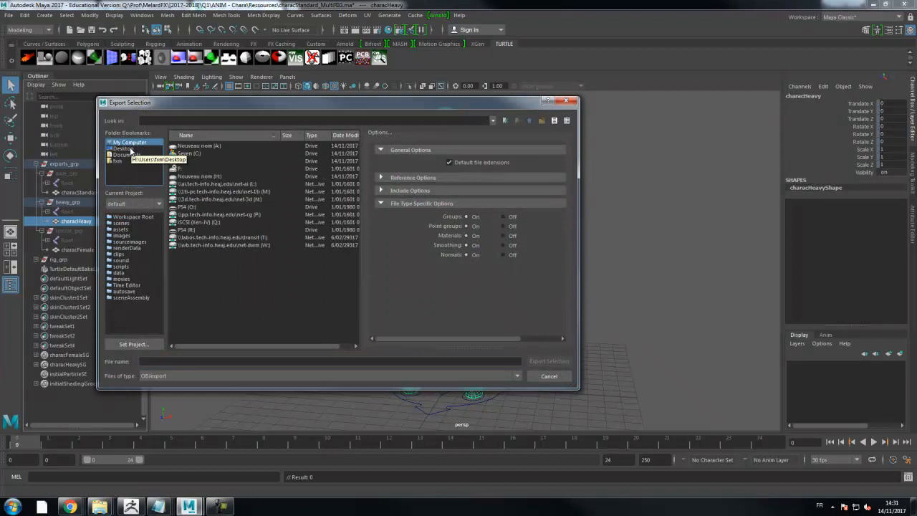
left_click(131, 150)
left_click(133, 144)
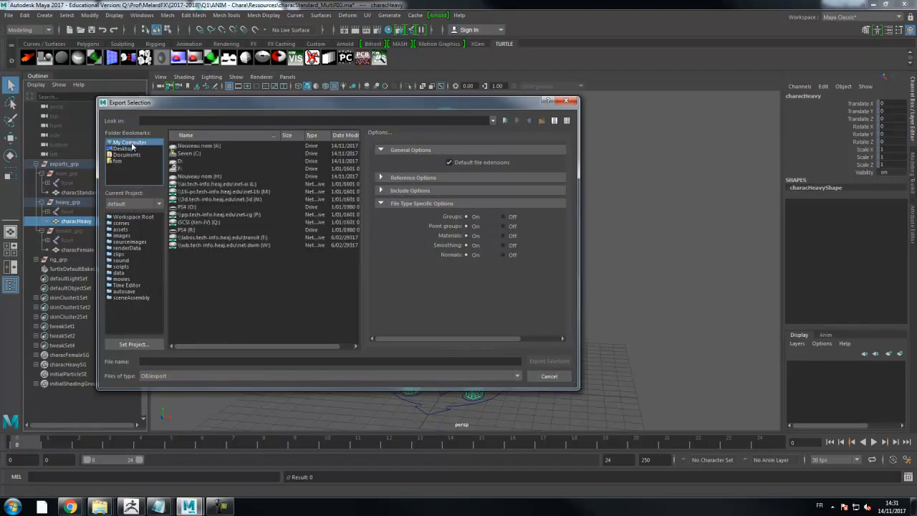
double_click(182, 161)
double_click(188, 222)
double_click(204, 220)
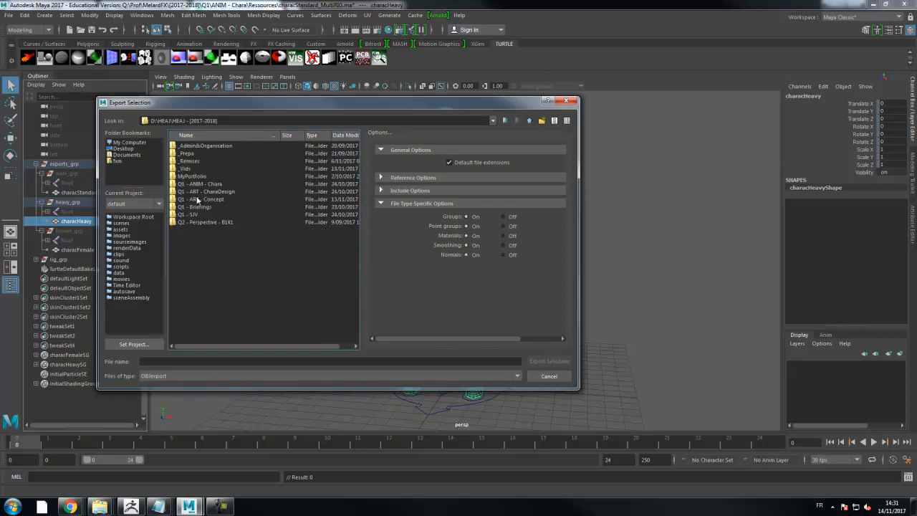
double_click(198, 184)
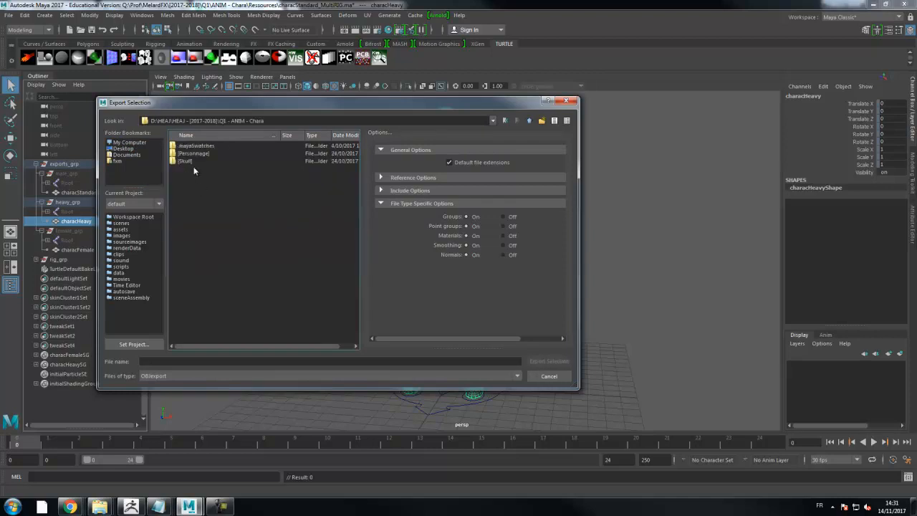
double_click(192, 154)
double_click(189, 155)
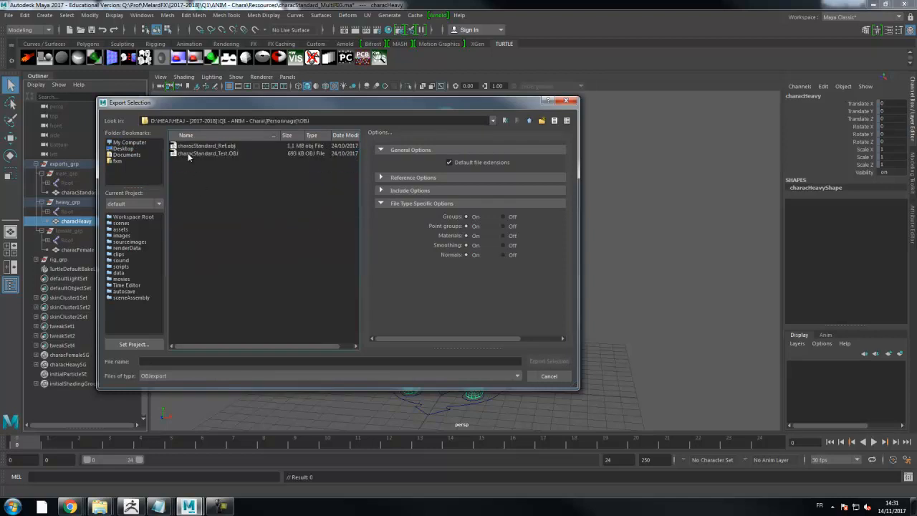
Step: Name the OBJ file characHeavy_Ref.obj, based on the characStandard_Ref.obj name, and export the selection
left_click(196, 147)
left_click(161, 361)
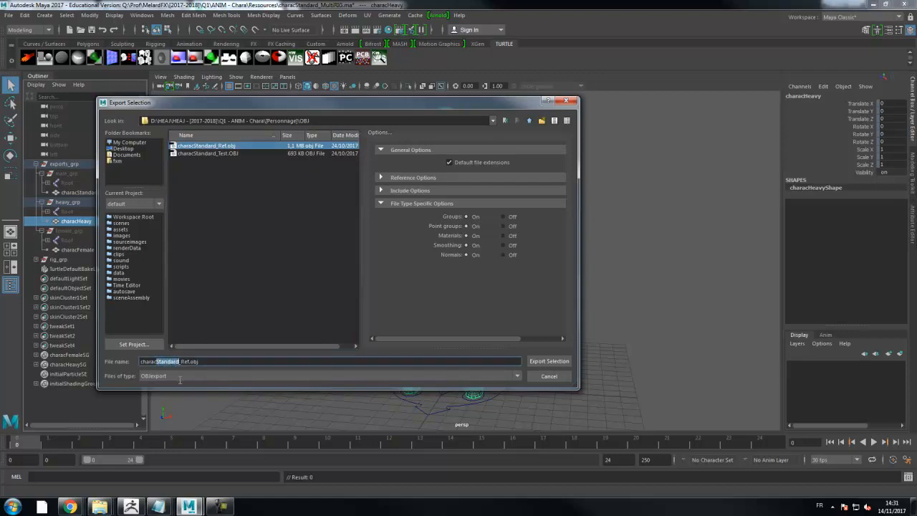
type("Heavy")
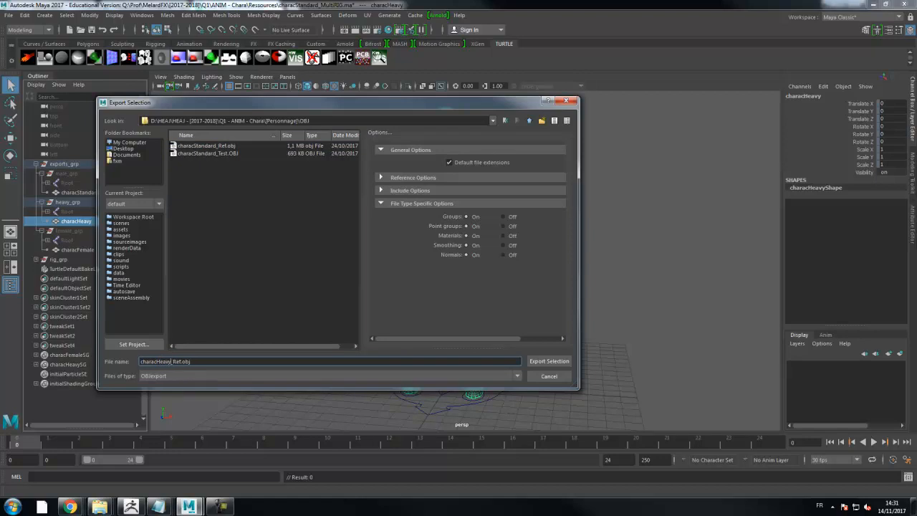
key("alt+Tab")
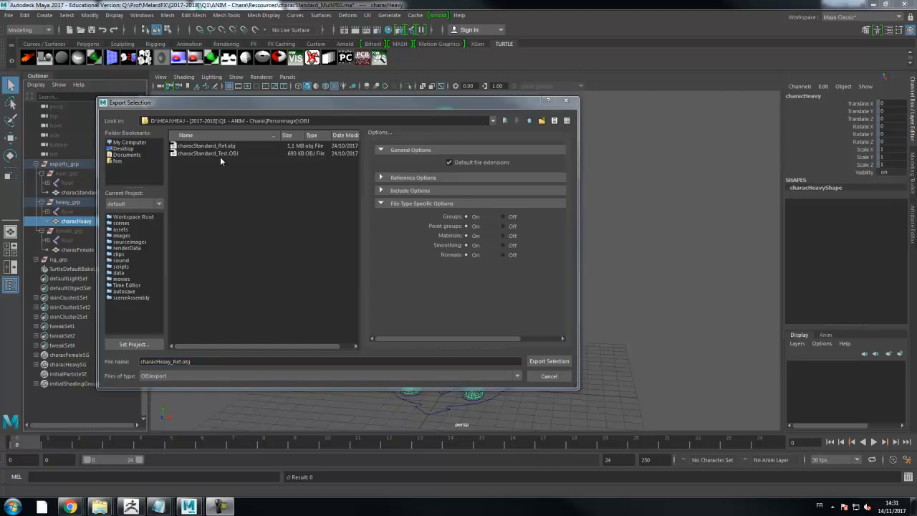
left_click(549, 361)
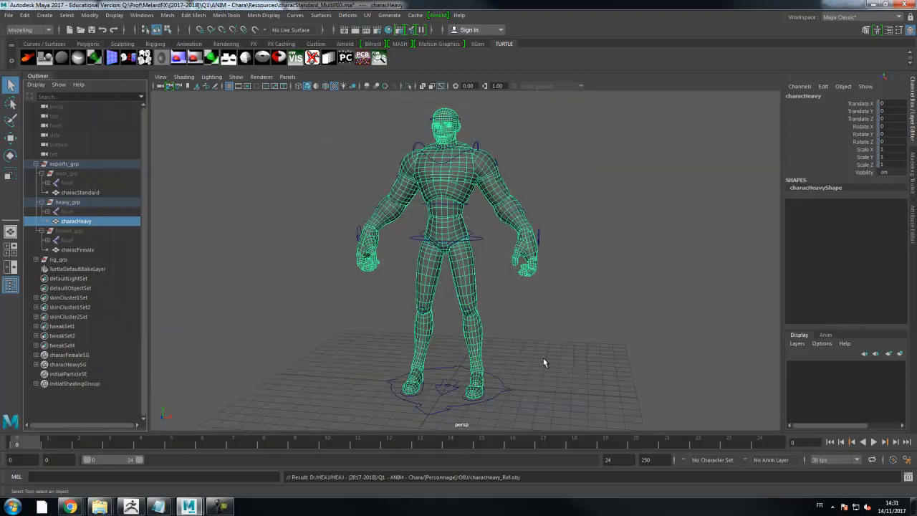
Step: Switch to ZBrush and append characHeavy_Ref from the [Personnage]\OBJ folder to the scientist tool with SubTool Master's MultiAppend
left_click(131, 506)
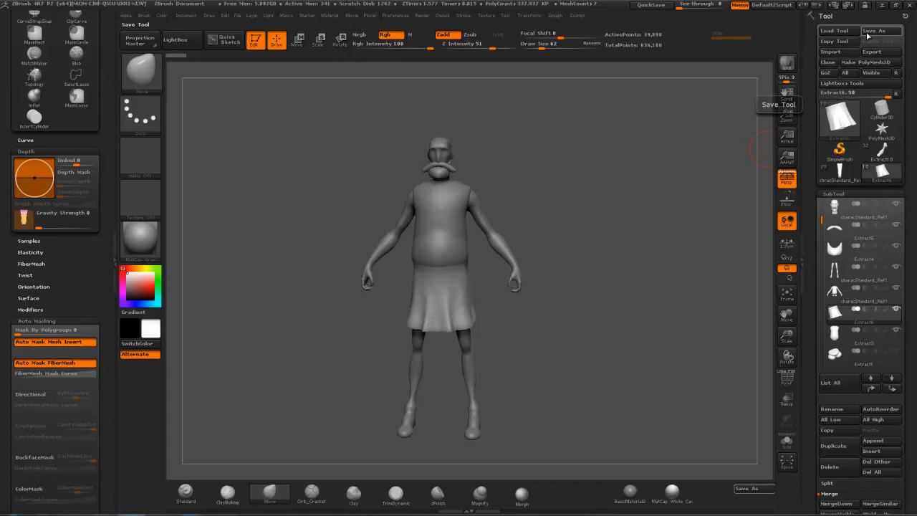
left_click(555, 15)
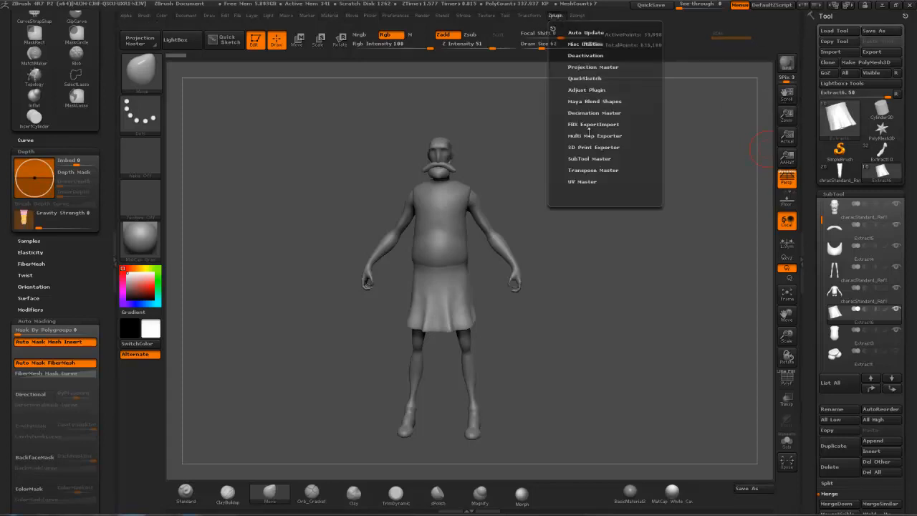
left_click(588, 159)
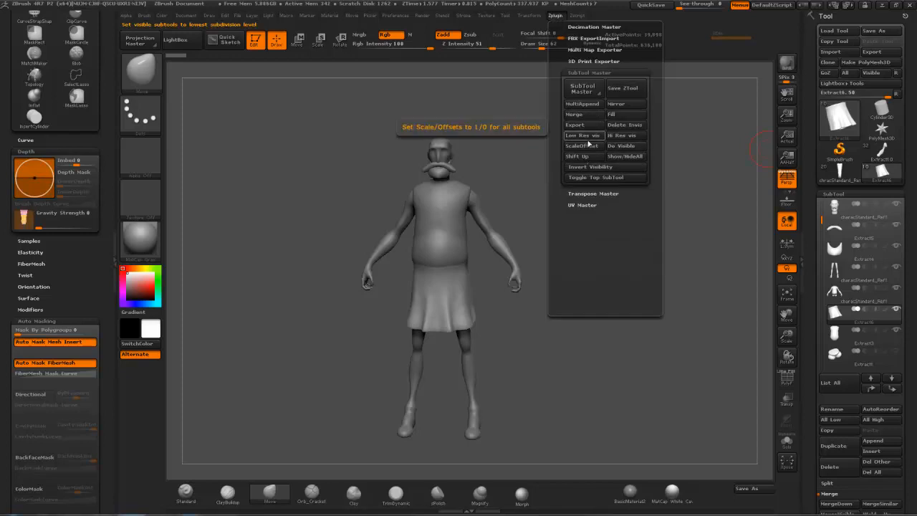
left_click(580, 105)
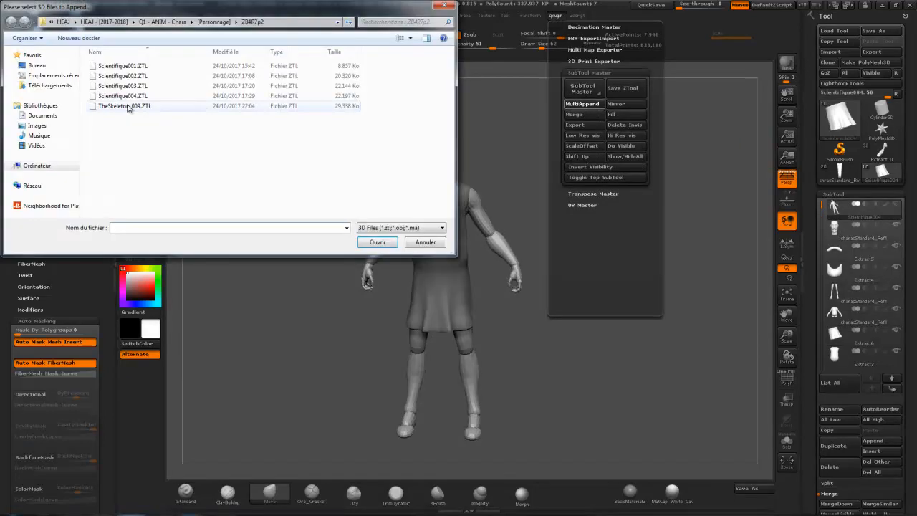
left_click(208, 23)
double_click(169, 75)
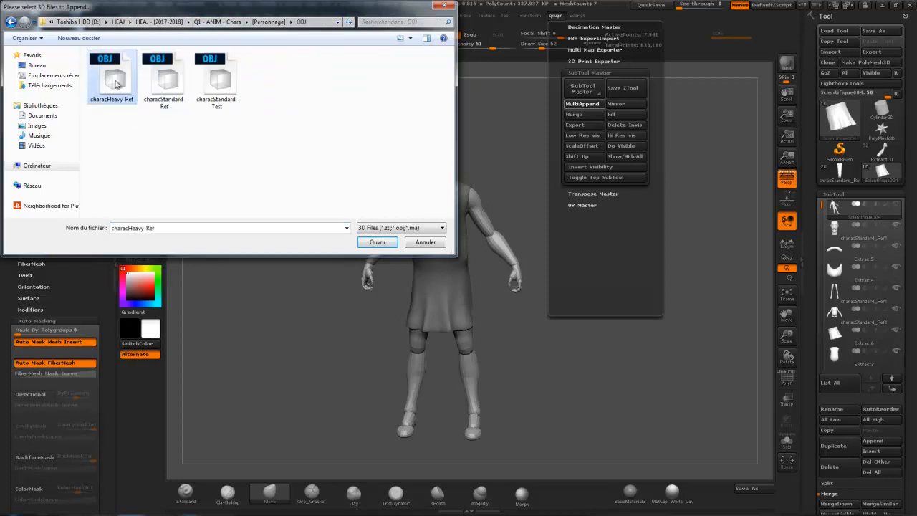
double_click(115, 81)
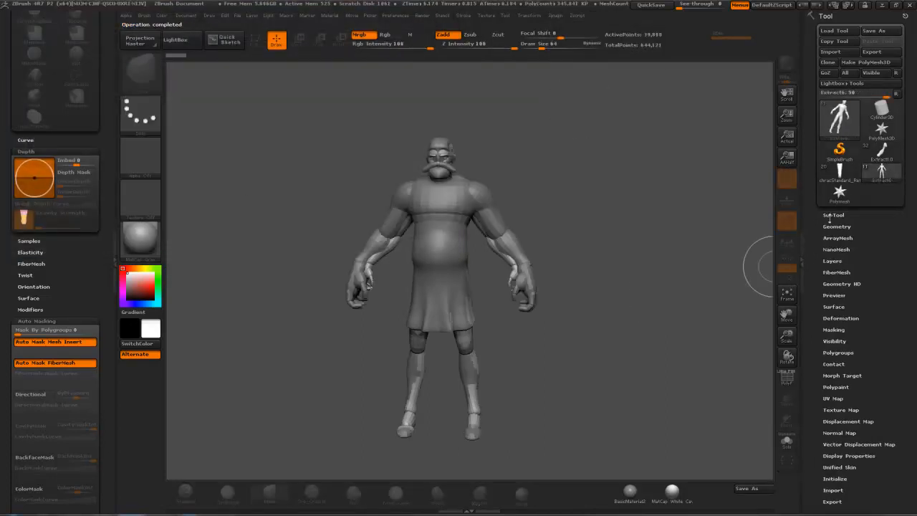
Step: Make the appended characHeavy_Ref subtool active, and switch the current tool to the Polymesh star
left_click(831, 215)
left_click_drag(828, 180, 828, 218)
left_click(835, 259)
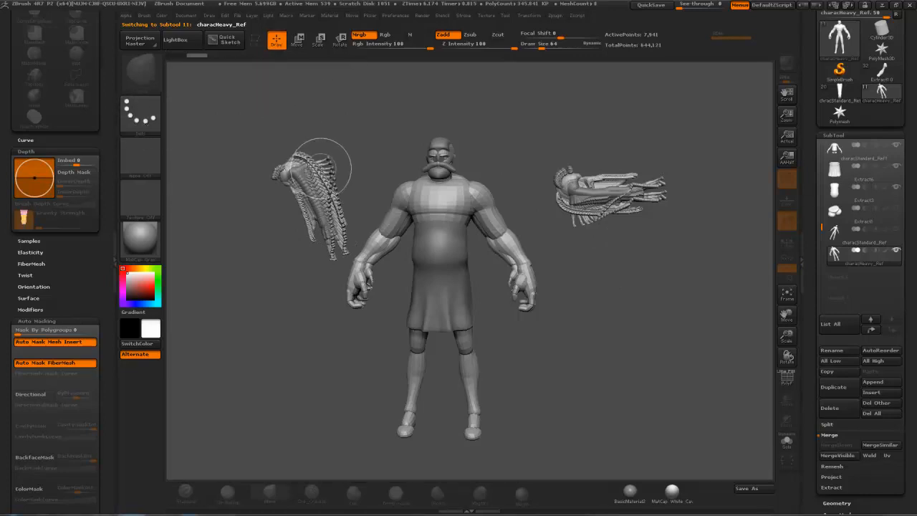
left_click(859, 97)
left_click(839, 112)
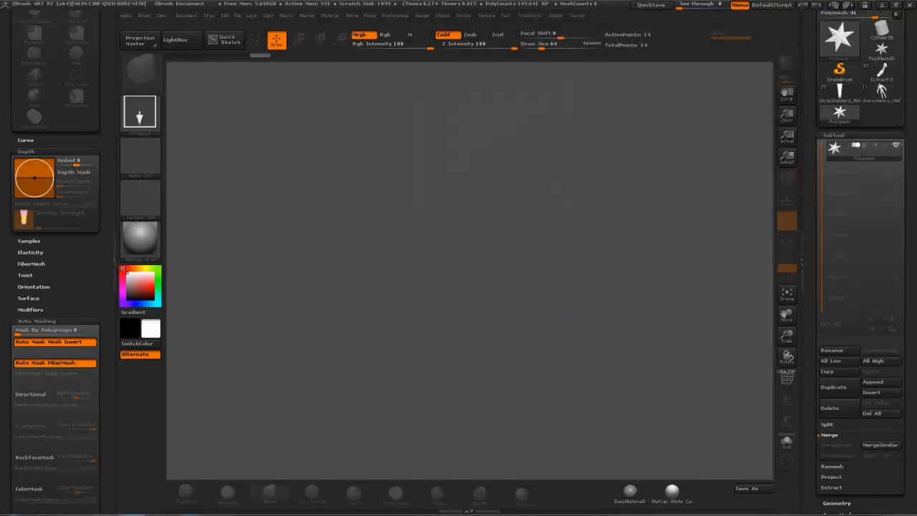
Step: Put the polymesh star into Edit mode, switch to the characHeavy_Ref tool, and isolate the Heavy body with perspective and floor grid on
left_click(256, 40)
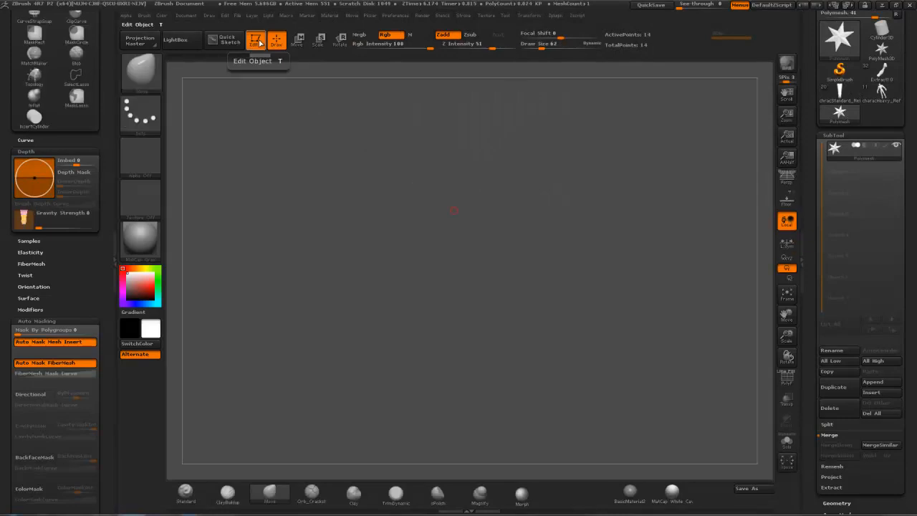
left_click(882, 91)
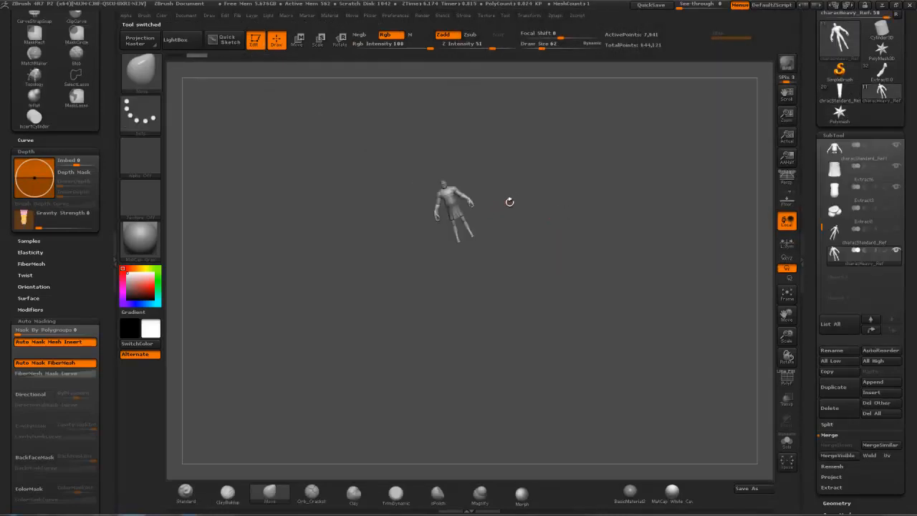
mouse_move(503, 195)
left_mouse_down("alt")
mouse_move(686, 276)
mouse_move(687, 312)
mouse_move(741, 294)
left_mouse_up("alt")
left_click(788, 441)
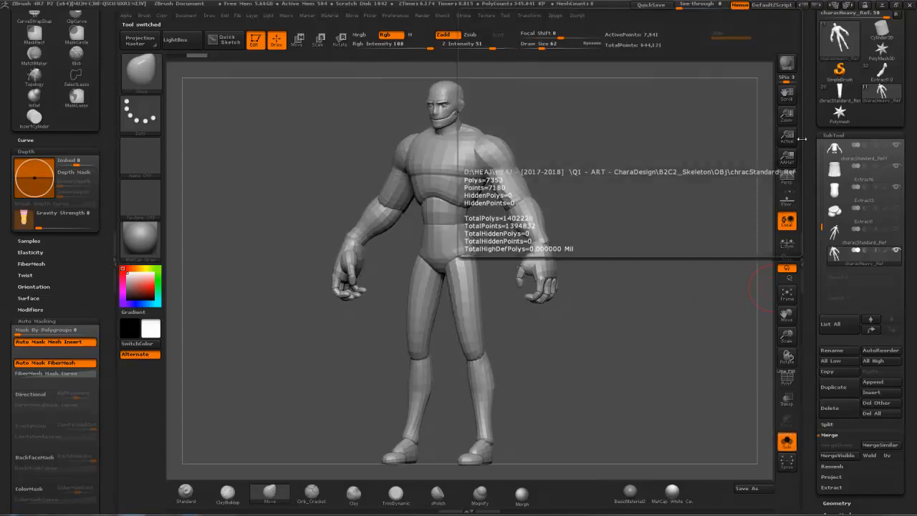
left_click(787, 177)
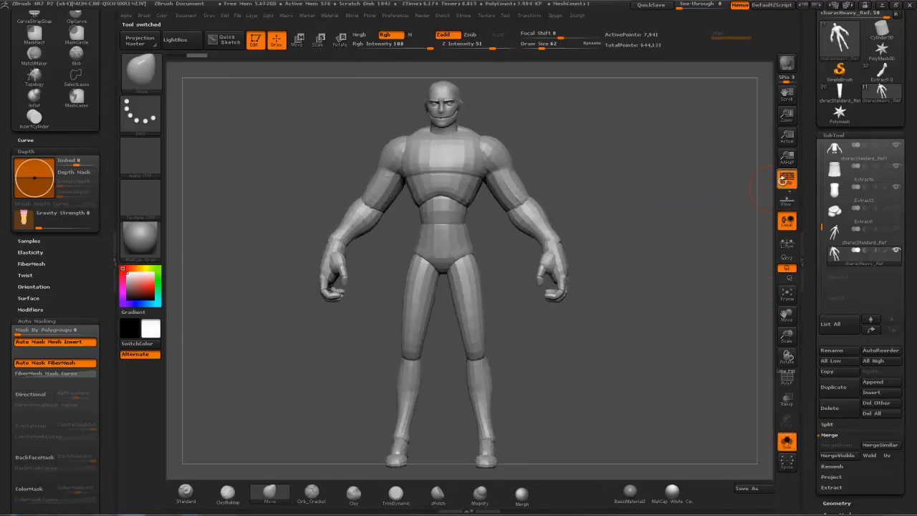
left_click(786, 204)
left_click_drag(653, 202, 628, 222)
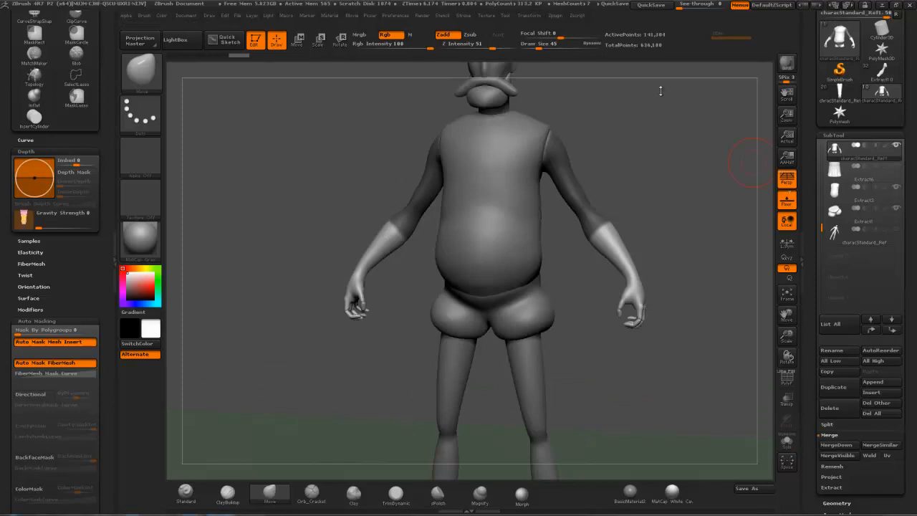
Step: Extract the masked upper-arm area of the characStandard_Ref1 body as a new sleeves mesh and accept it as a subtool
left_click_drag(633, 146, 578, 192)
left_click_drag(622, 219, 620, 162, "alt")
mouse_move(621, 161)
left_mouse_down()
mouse_move(513, 164)
mouse_move(429, 138)
mouse_move(569, 115)
mouse_move(582, 127)
mouse_move(590, 115)
left_mouse_up()
key("ctrl")
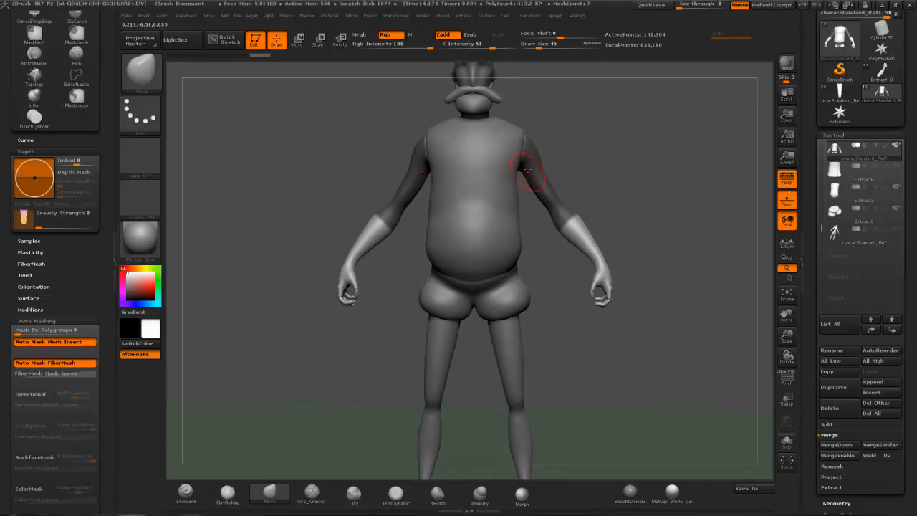
left_click_drag(592, 131, 522, 144)
left_click_drag(579, 143, 606, 139)
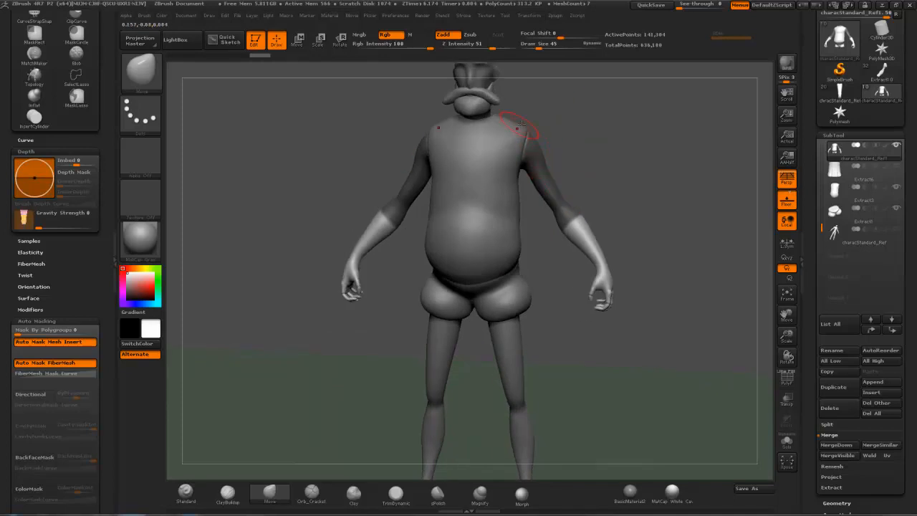
mouse_move(628, 96)
left_mouse_down()
mouse_move(630, 104)
mouse_move(507, 129)
mouse_move(618, 153)
left_mouse_up()
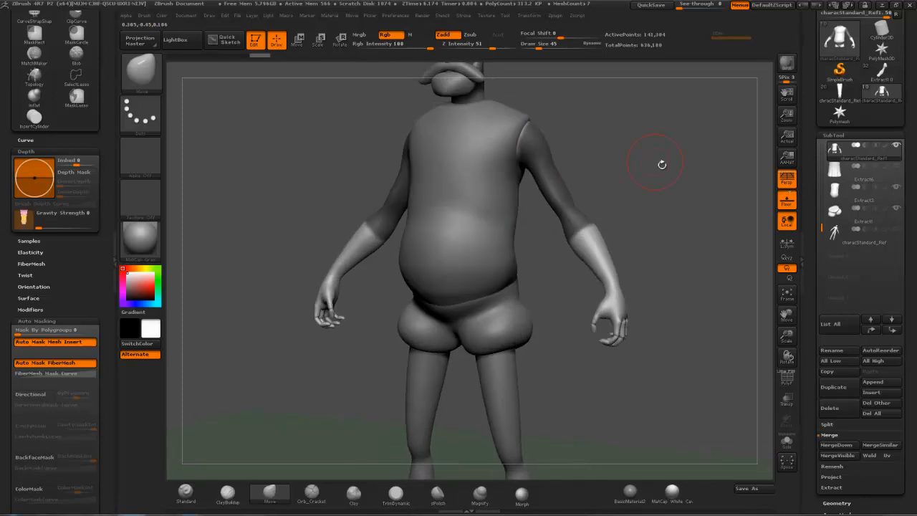
left_click(831, 487)
left_click(831, 481)
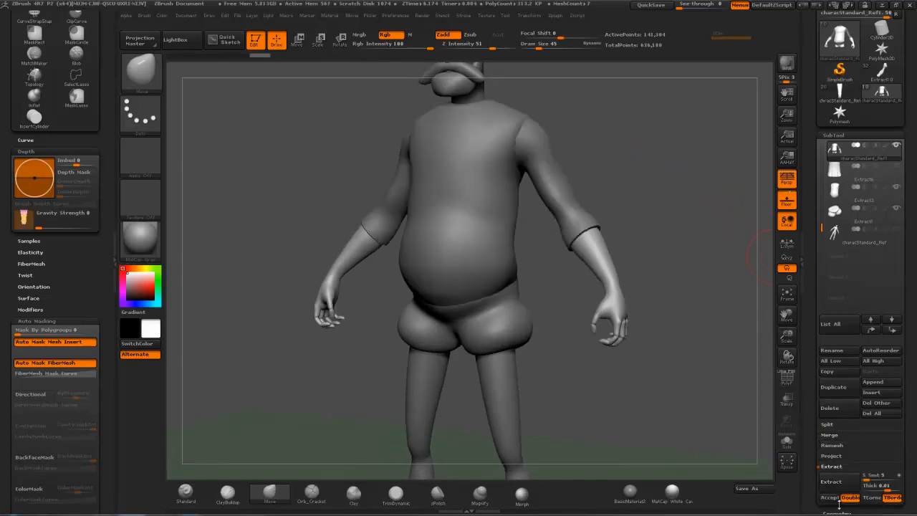
left_click(832, 497)
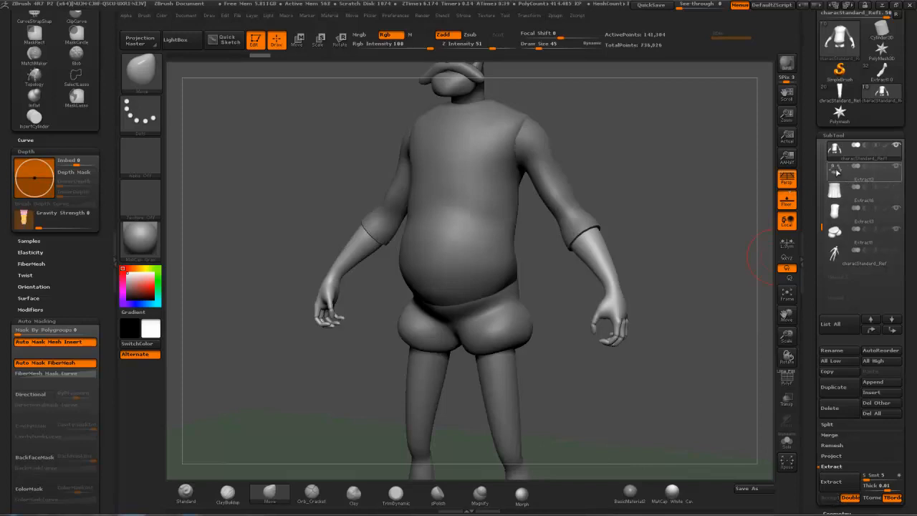
Step: Isolate the newly extracted sleeves subtool from the rest of the character
left_click(787, 442)
left_click_drag(630, 176, 655, 164)
mouse_move(499, 222)
left_mouse_down("ctrl+shift")
mouse_move(401, 237)
mouse_move(396, 318)
mouse_move(530, 320)
left_mouse_up("ctrl+shift")
left_click_drag(511, 252, 505, 237, "ctrl+alt+shift")
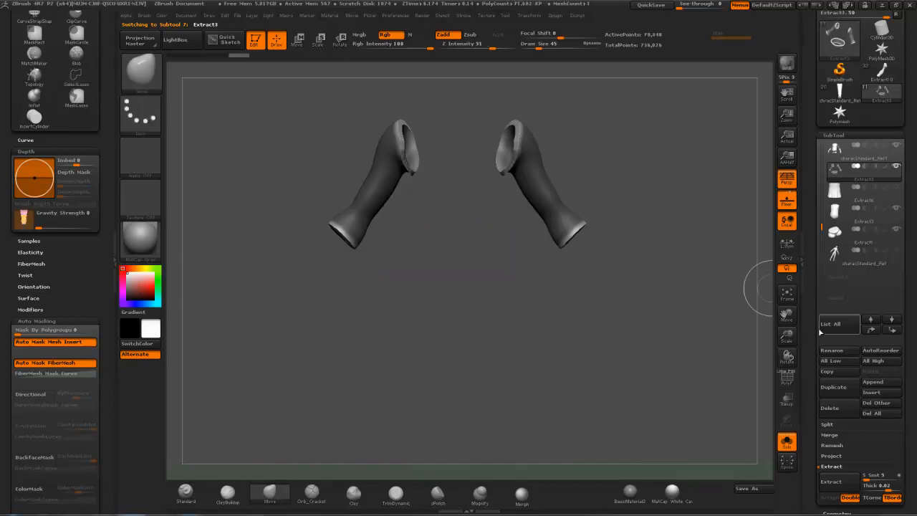
Step: Reduce the sleeves to their outer polygroup by deleting the hidden inner geometry, and close the open holes
scroll(835, 158, "down", 10)
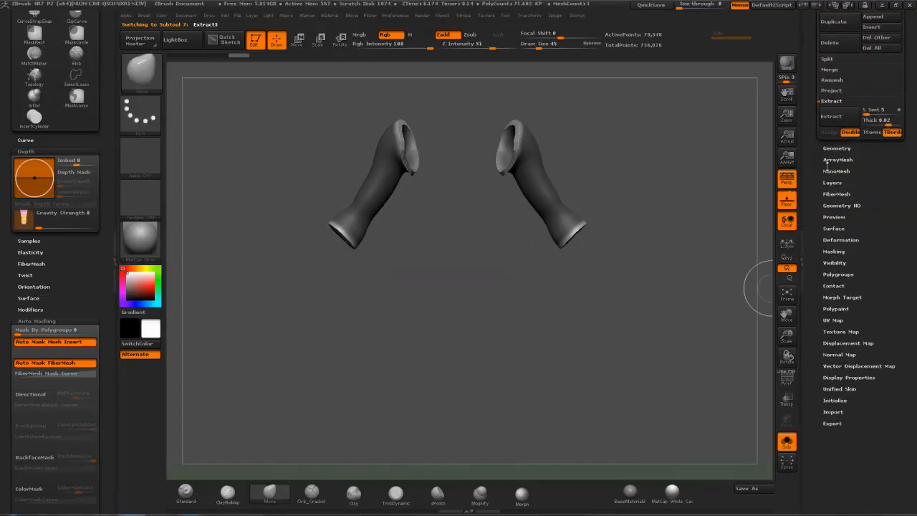
scroll(828, 163, "up", 1)
left_click(834, 168)
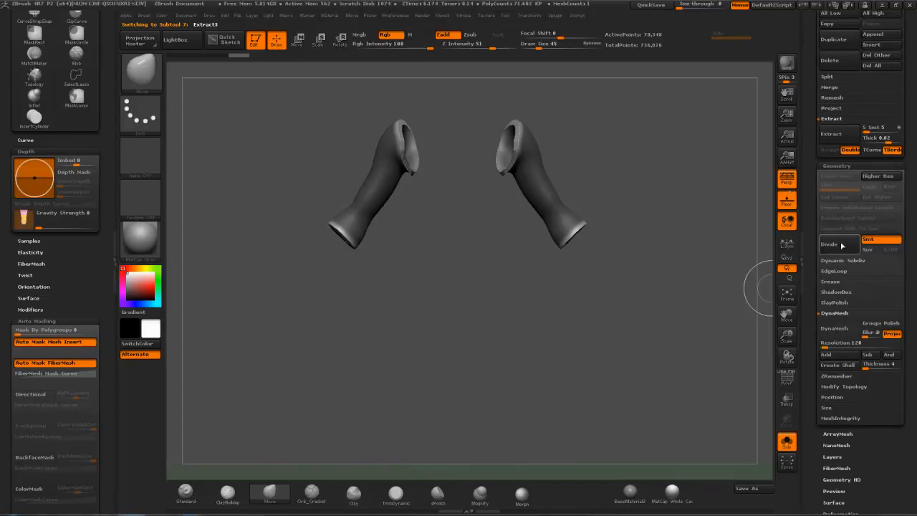
left_click(853, 387)
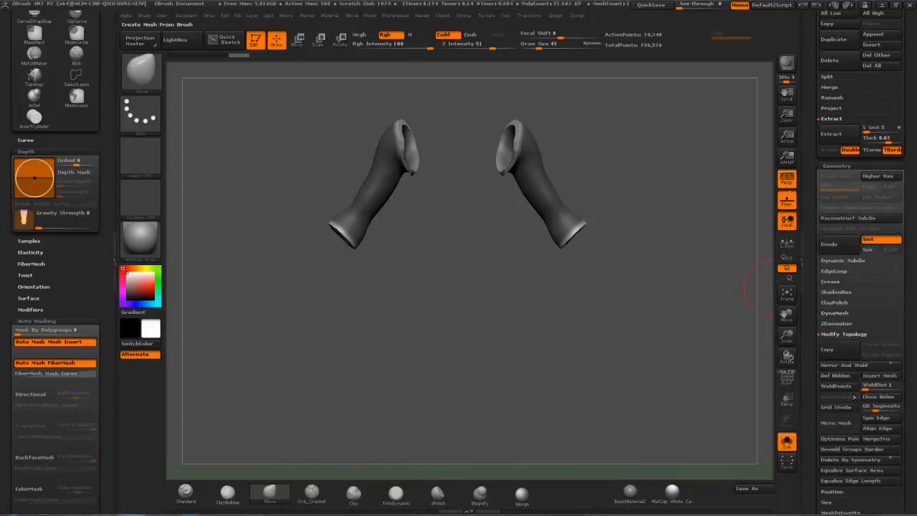
left_click_drag(669, 215, 638, 219)
left_click(506, 139, "ctrl+shift")
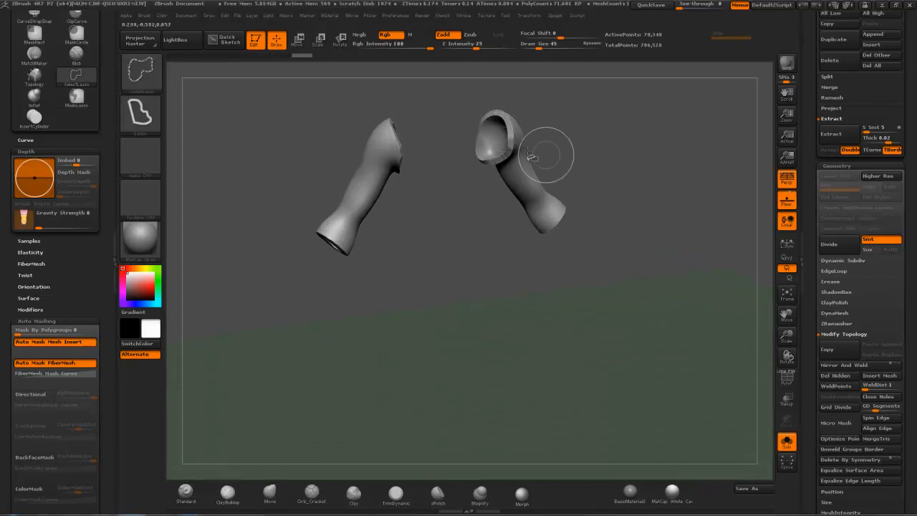
left_click(513, 137, "ctrl+shift")
mouse_move(611, 132)
left_mouse_down()
mouse_move(630, 52)
mouse_move(717, 172)
mouse_move(820, 286)
left_mouse_up()
left_click(853, 386)
left_click(879, 396)
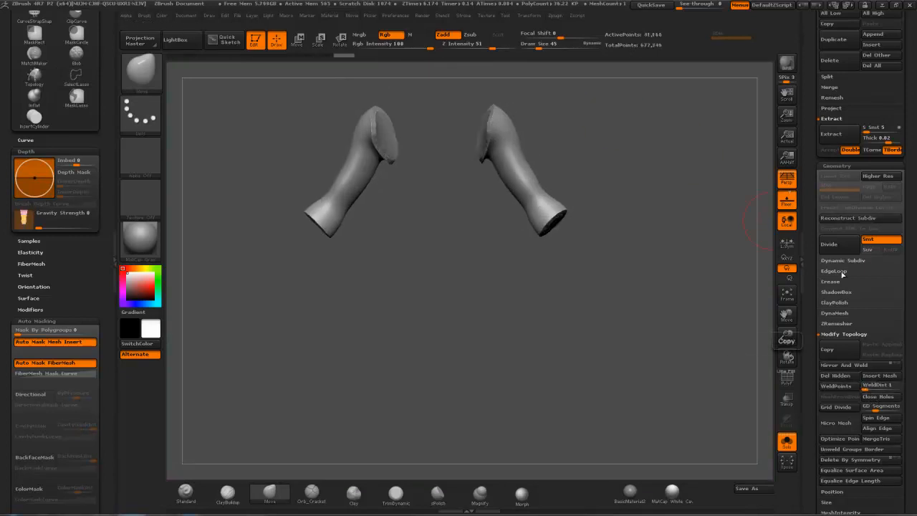
Step: Convert the closed sleeves to DynaMesh at a resolution of 400
left_click(838, 313)
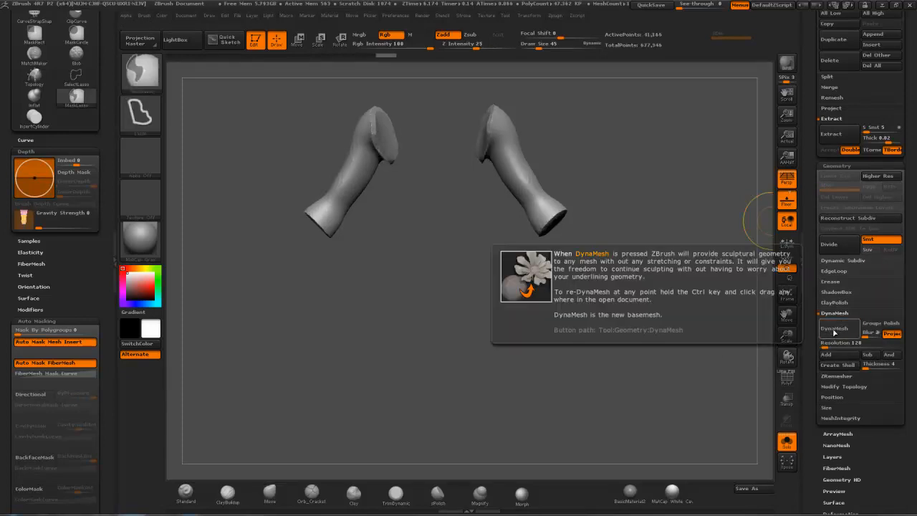
left_click(839, 343)
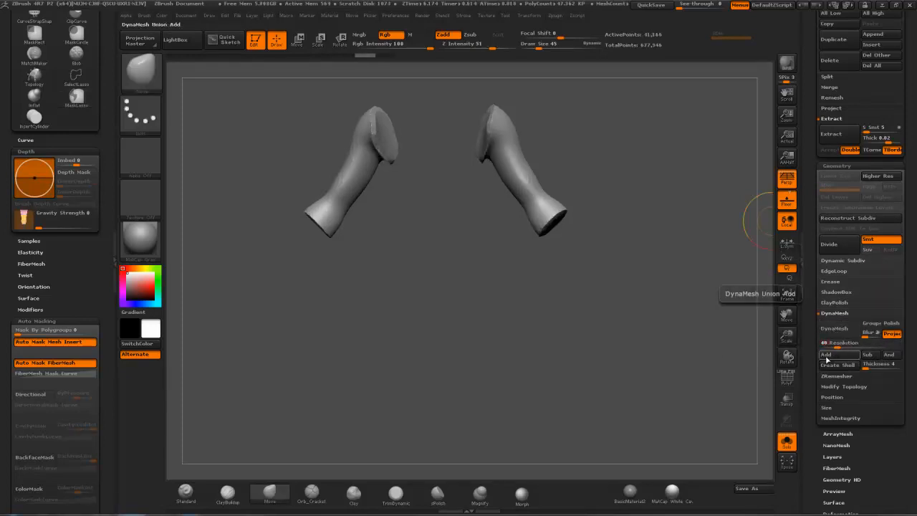
key("Return")
left_click(835, 327)
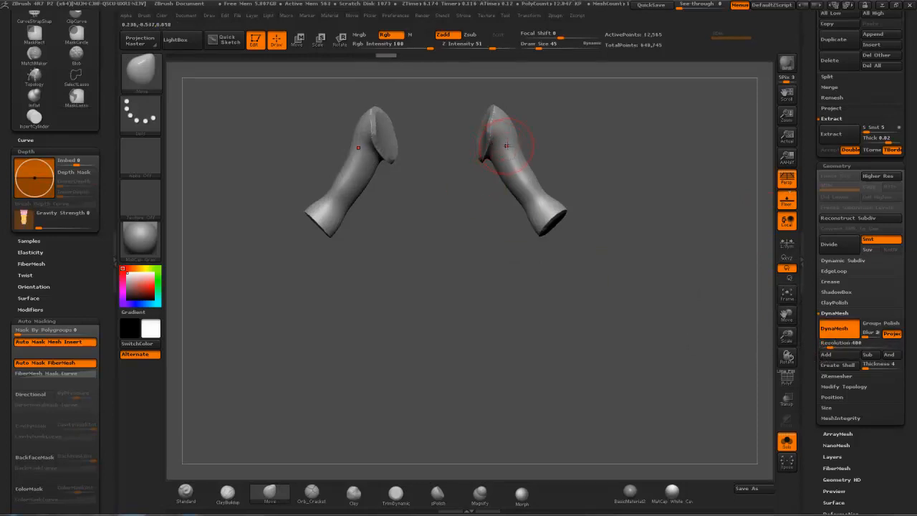
Step: Show the full character again and smooth the sleeves' shoulder edges where they meet the vest, front and back
left_click(788, 442)
mouse_move(645, 169)
left_mouse_down()
mouse_move(621, 175)
mouse_move(623, 182)
mouse_move(625, 172)
mouse_move(536, 147)
left_mouse_up()
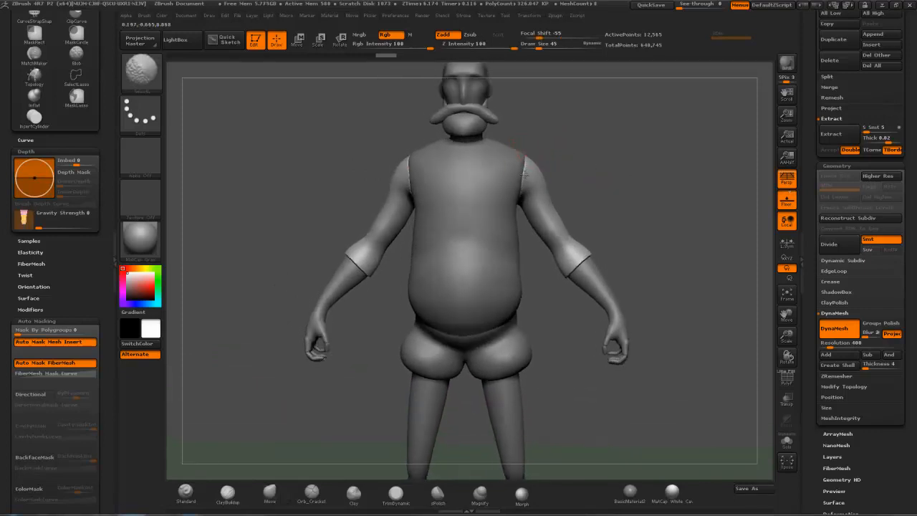
left_click_drag(617, 177, 543, 162)
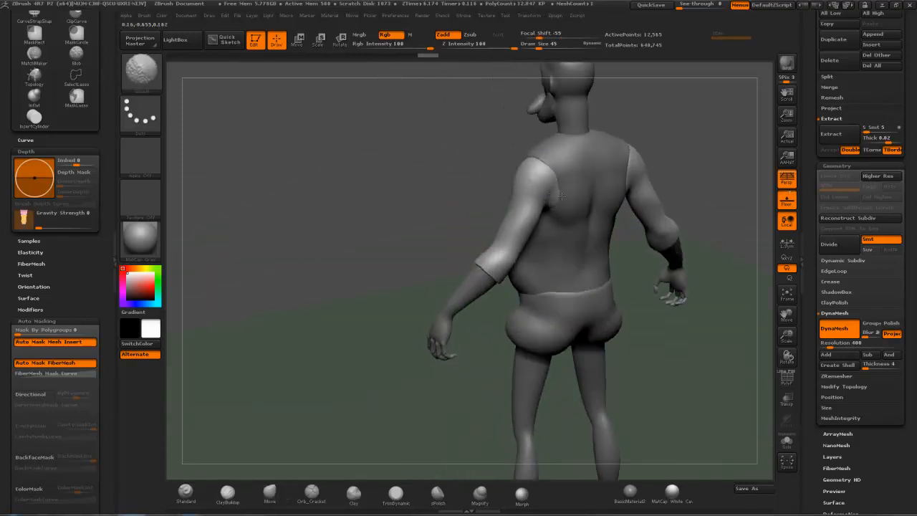
mouse_move(485, 178)
left_mouse_down()
mouse_move(553, 144)
mouse_move(546, 149)
left_mouse_up()
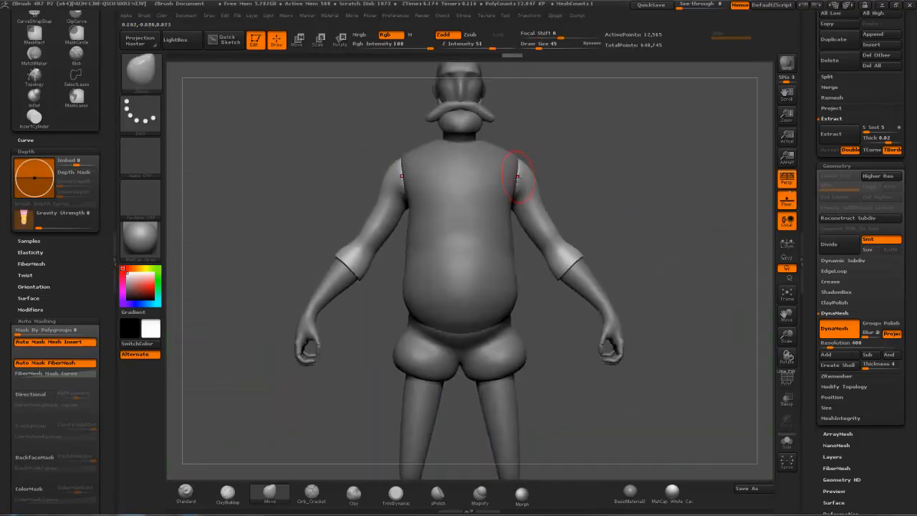
left_click_drag(600, 193, 596, 235)
Step: Mask both sleeves except their shoulder caps, and adjust the unmasked shoulder edges against the vest with the Move brush
left_click_drag(512, 137, 498, 176, "ctrl")
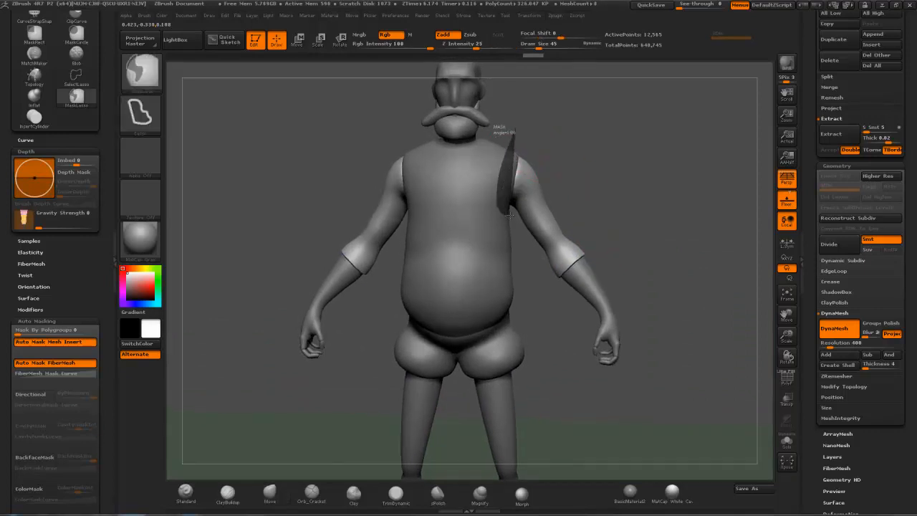
left_click_drag(511, 208, 540, 197, "ctrl")
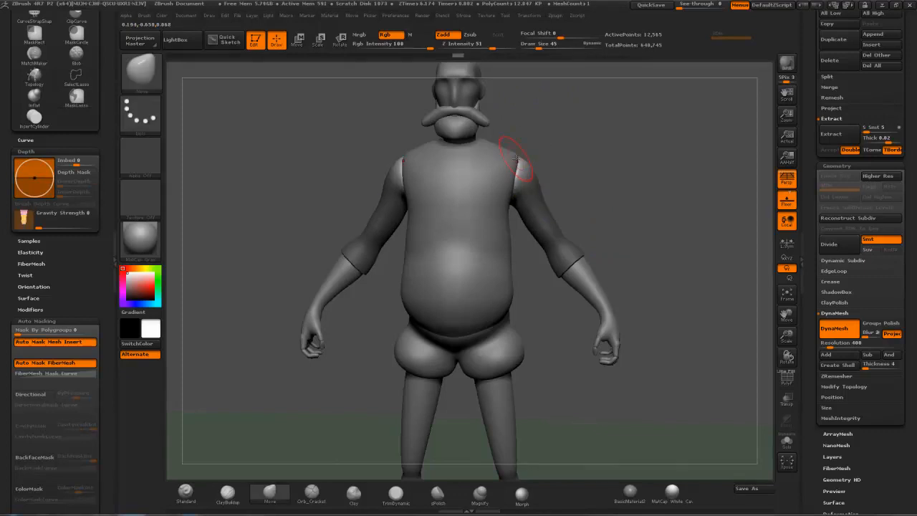
mouse_move(644, 144)
left_mouse_down()
mouse_move(602, 165)
mouse_move(631, 194)
mouse_move(600, 237)
left_mouse_up()
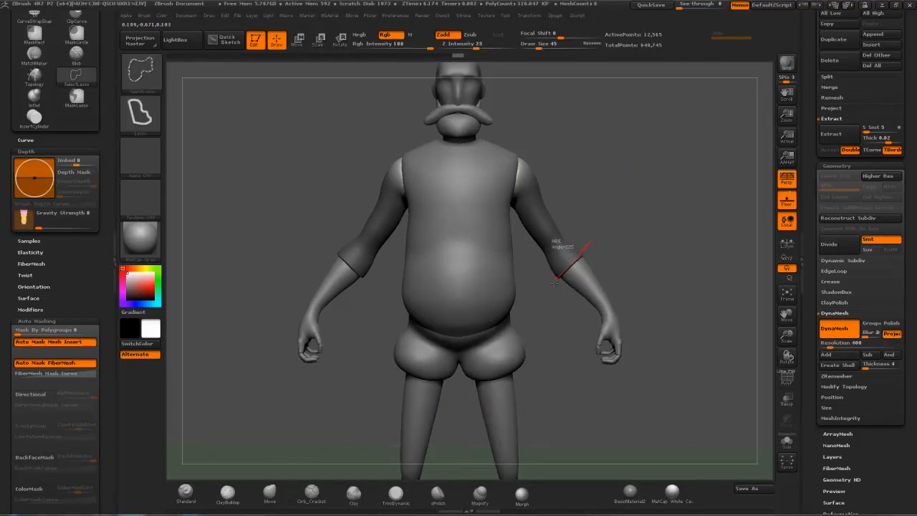
Step: Undo the accidental lasso hide on the sleeves, clear the mask at the cuffs, and soften the mask borders
left_click_drag(555, 281, 557, 282, "ctrl+shift")
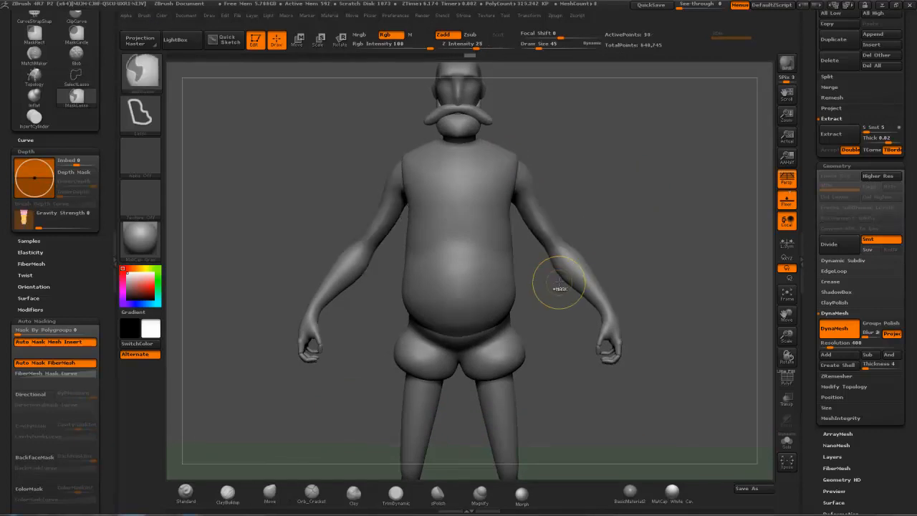
key("ctrl+z")
key("ctrl")
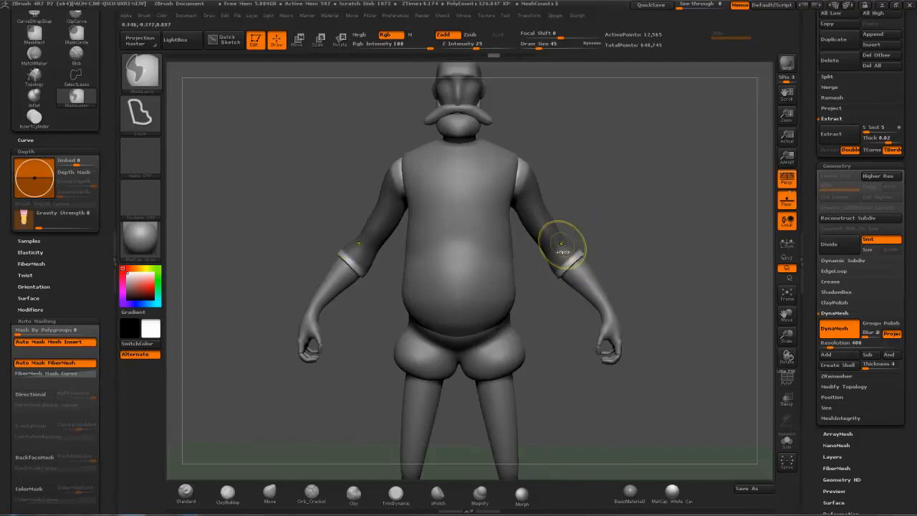
left_click(594, 229, "ctrl")
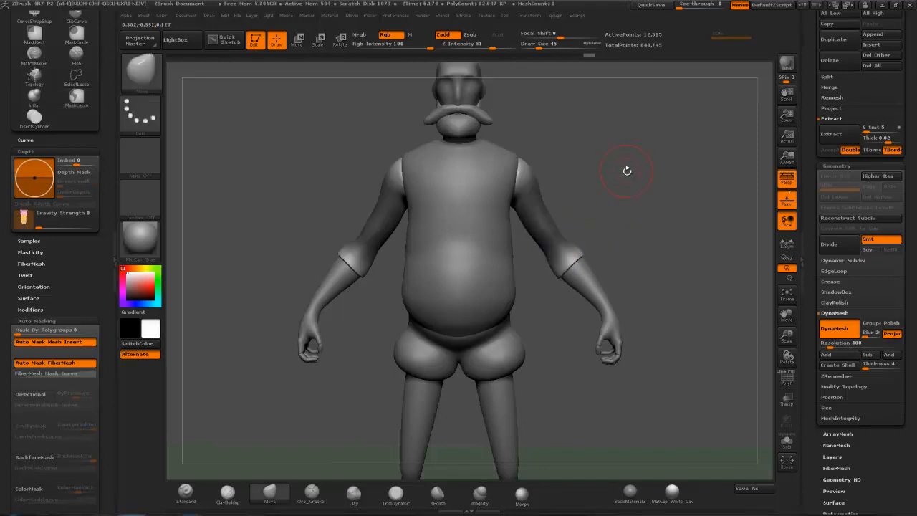
Step: Puff out both sleeves above the elbows from behind, using the Inflat brush at a draw size of 136
mouse_move(625, 178)
left_mouse_down()
mouse_move(583, 187)
mouse_move(616, 178)
mouse_move(575, 212)
left_mouse_up()
key("b")
key("i")
key("n")
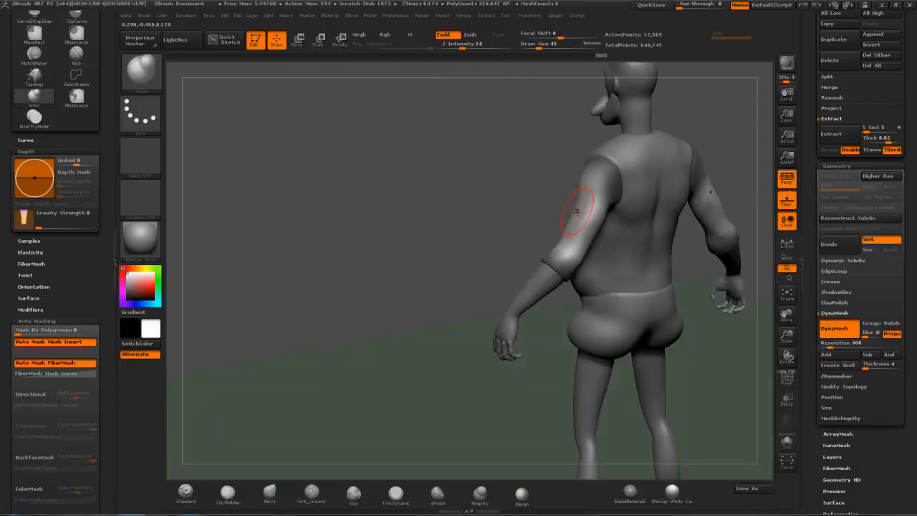
key("s")
mouse_move(582, 222)
left_mouse_down()
mouse_move(591, 222)
mouse_move(584, 209)
mouse_move(608, 225)
mouse_move(577, 228)
mouse_move(552, 245)
mouse_move(576, 195)
mouse_move(566, 244)
mouse_move(574, 233)
left_mouse_up()
mouse_move(520, 203)
left_mouse_down()
mouse_move(598, 195)
mouse_move(594, 217)
mouse_move(622, 172)
left_mouse_up()
right_click_drag(588, 200, 592, 248)
mouse_move(596, 253)
left_mouse_down()
mouse_move(607, 245)
mouse_move(600, 205)
mouse_move(611, 230)
left_mouse_up()
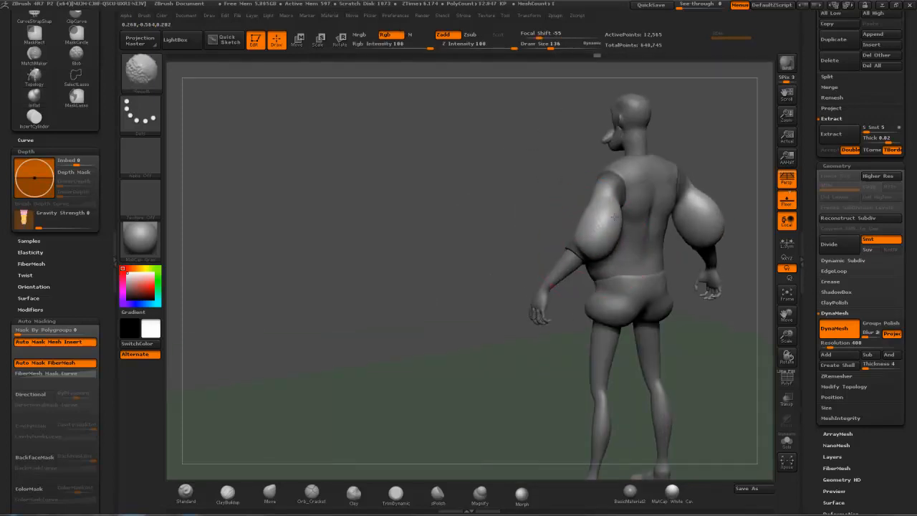
Step: Round out the puffed sleeves from the front and side with further inflating strokes
mouse_move(531, 203)
right_mouse_down()
mouse_move(608, 187)
mouse_move(636, 208)
right_mouse_up()
left_click_drag(636, 227, 632, 227)
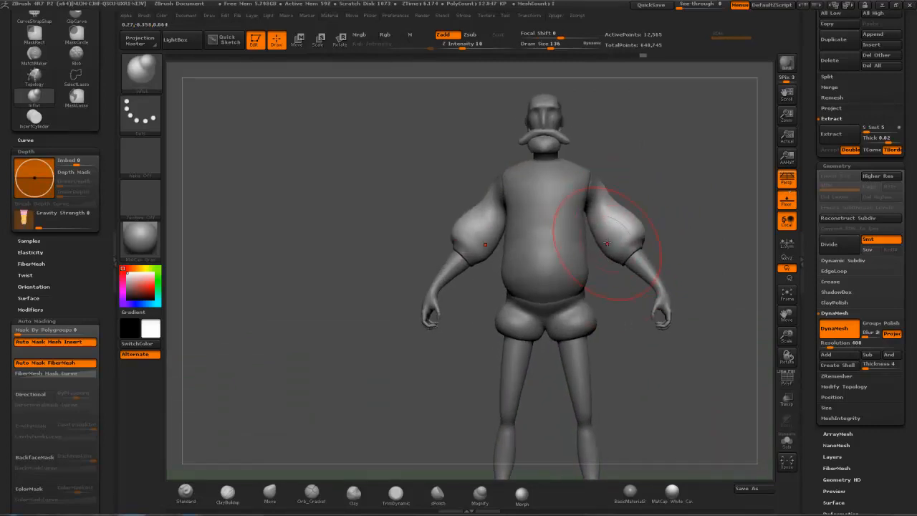
right_click_drag(661, 208, 590, 254)
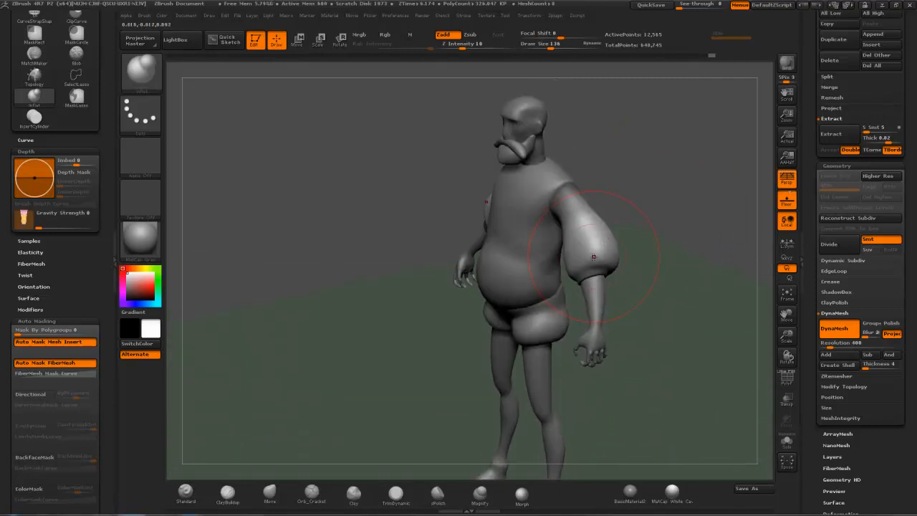
Step: Set the Inflat draw size to 65 and refine the sleeves' volume near the cuffs and on the back
key("s")
left_click_drag(589, 260, 581, 260)
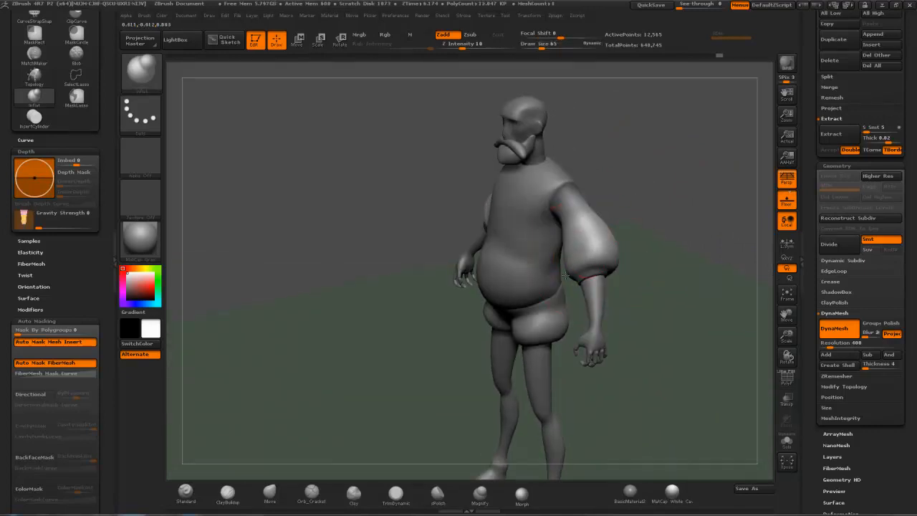
right_click_drag(587, 258, 582, 238)
mouse_move(631, 205)
right_mouse_down()
mouse_move(615, 259)
mouse_move(645, 205)
mouse_move(669, 194)
mouse_move(600, 242)
right_mouse_up()
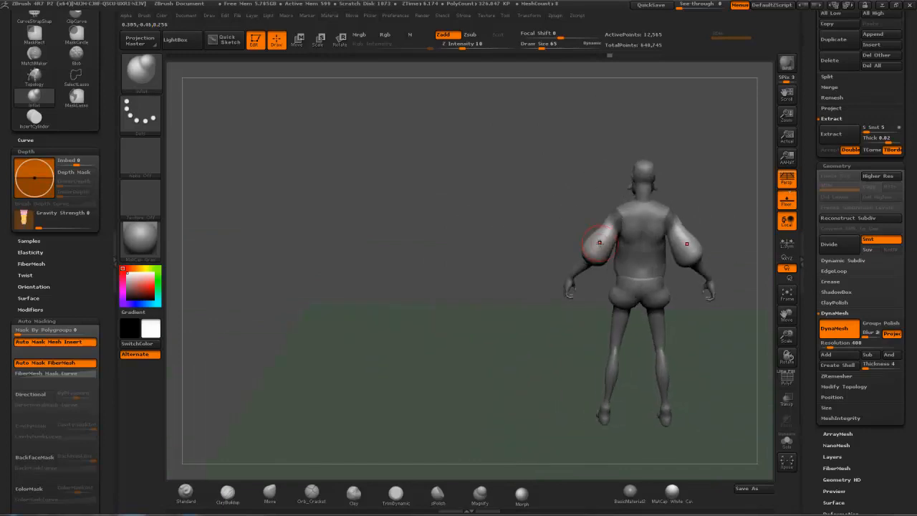
left_click_drag(591, 237, 604, 250)
Step: Clear the mask on the puffed sleeves and re-DynaMesh them
mouse_move(592, 256)
right_mouse_down()
mouse_move(582, 252)
mouse_move(670, 188)
mouse_move(650, 154)
mouse_move(648, 170)
mouse_move(637, 155)
mouse_move(644, 177)
mouse_move(654, 176)
right_mouse_up()
right_click_drag(678, 212, 675, 209)
left_click_drag(676, 212, 685, 218, "ctrl")
left_click_drag(679, 194, 688, 200, "ctrl")
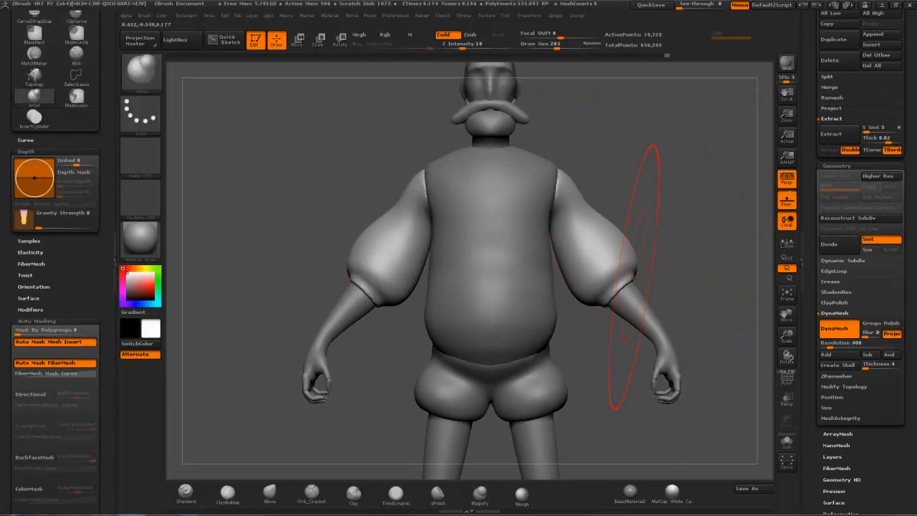
Step: Set the draw size to 56 and switch to the shirt subtool on the torso
right_click_drag(667, 287, 655, 169, "ctrl")
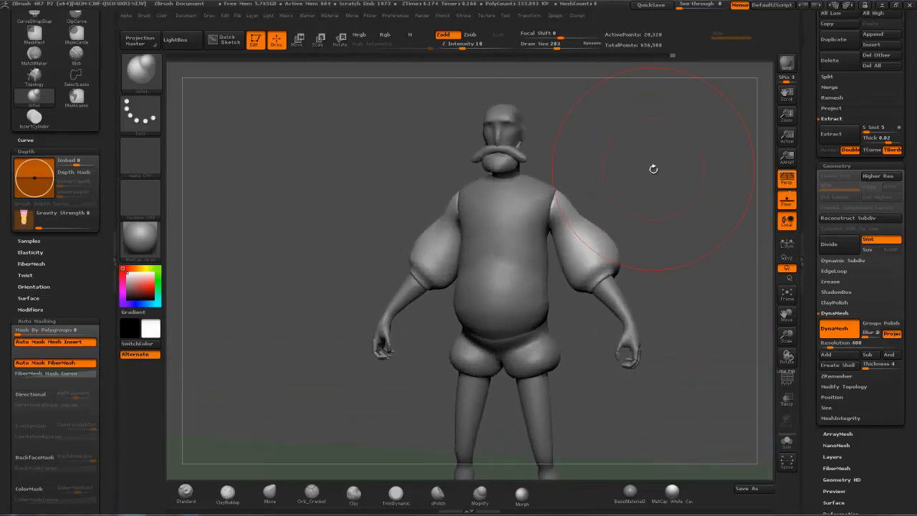
mouse_move(682, 160)
left_mouse_down()
mouse_move(691, 162)
mouse_move(688, 182)
mouse_move(675, 184)
mouse_move(671, 199)
mouse_move(661, 154)
mouse_move(678, 197)
mouse_move(673, 115)
mouse_move(681, 122)
mouse_move(677, 131)
mouse_move(668, 119)
mouse_move(673, 154)
left_mouse_up()
mouse_move(674, 153)
left_mouse_down()
mouse_move(684, 149)
mouse_move(684, 159)
mouse_move(668, 161)
mouse_move(674, 166)
left_mouse_up()
key("s")
left_click_drag(565, 206, 548, 209)
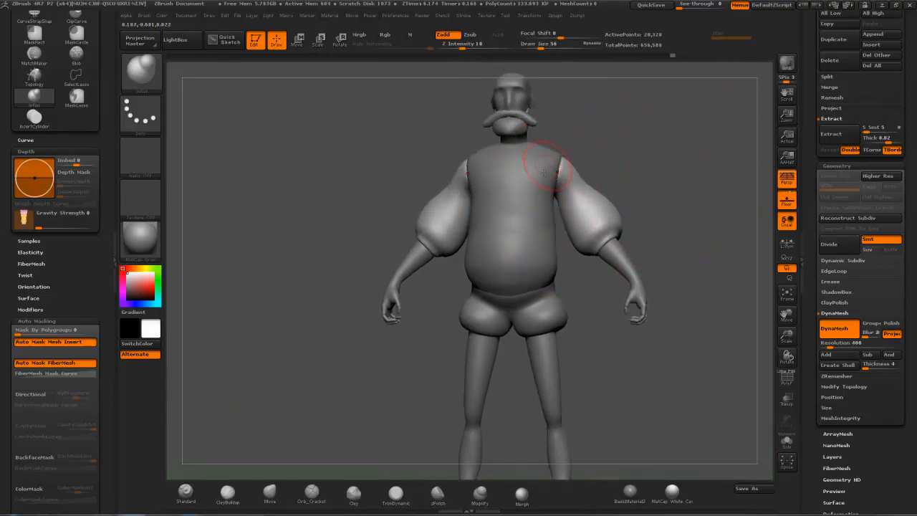
left_click_drag(626, 124, 548, 213, "alt")
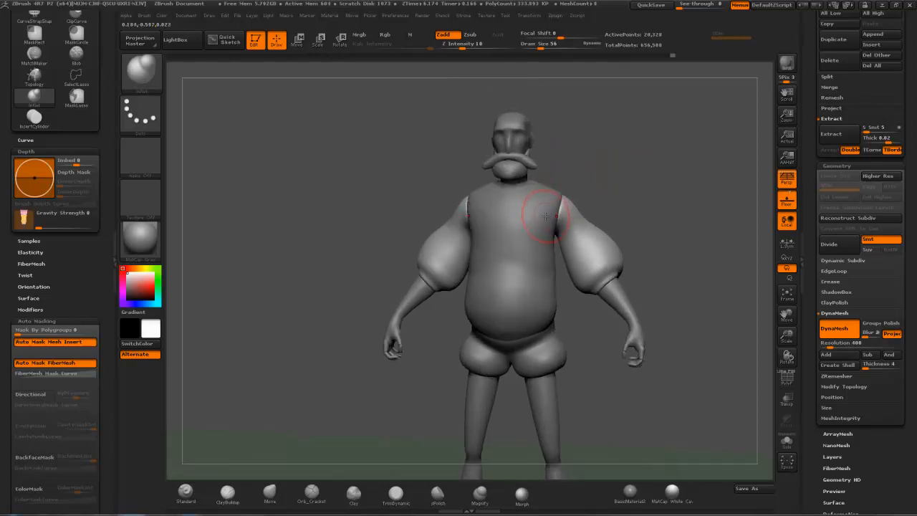
left_click(530, 223, "alt")
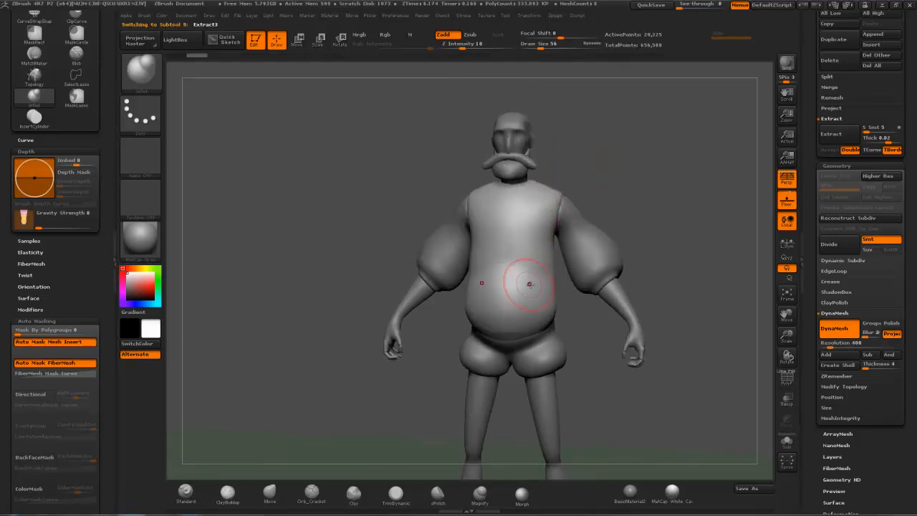
Step: Show the polyframe on the shirt and smooth its lower hem under the belly
left_click_drag(654, 154, 676, 204)
left_click(789, 376)
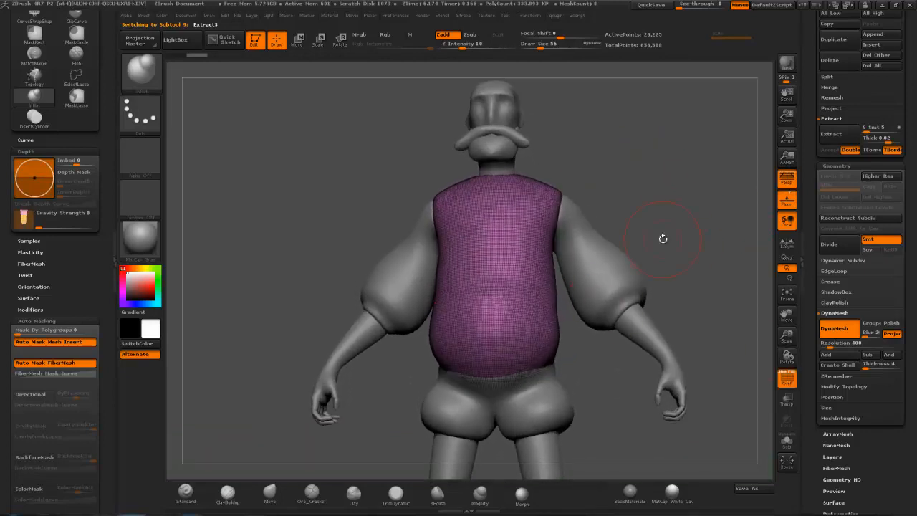
left_click_drag(506, 367, 484, 379, "ctrl")
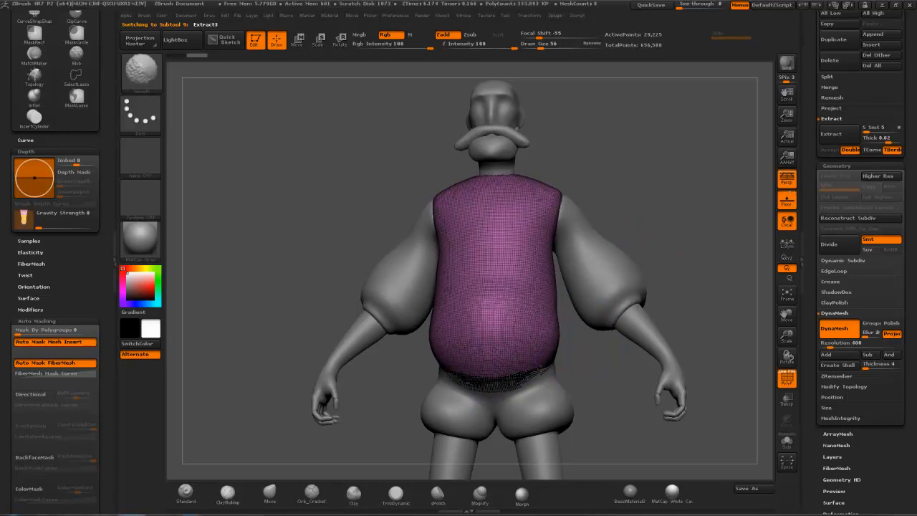
left_click_drag(670, 206, 675, 220)
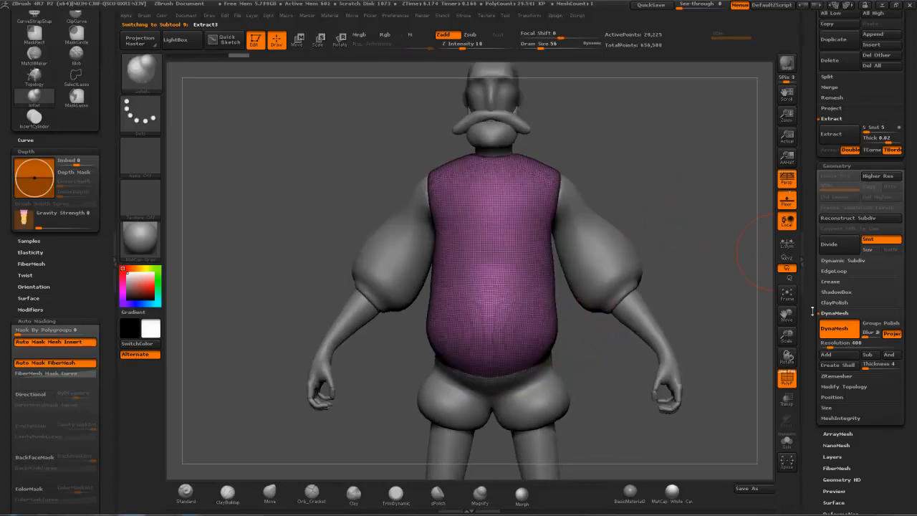
mouse_move(642, 137)
left_mouse_down()
mouse_move(565, 162)
mouse_move(526, 252)
left_mouse_up()
Step: Set the draw size to 45 and even out the shirt's back, belly and hem with smoothing and inflating strokes
key("s")
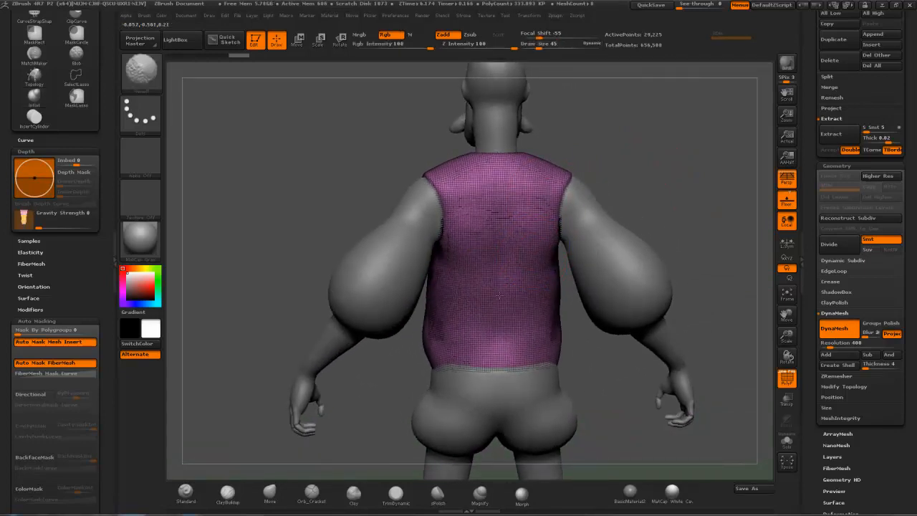
mouse_move(589, 149)
left_mouse_down()
mouse_move(675, 162)
mouse_move(683, 154)
mouse_move(699, 167)
mouse_move(670, 154)
mouse_move(679, 155)
mouse_move(623, 301)
mouse_move(559, 308)
mouse_move(577, 296)
left_mouse_up()
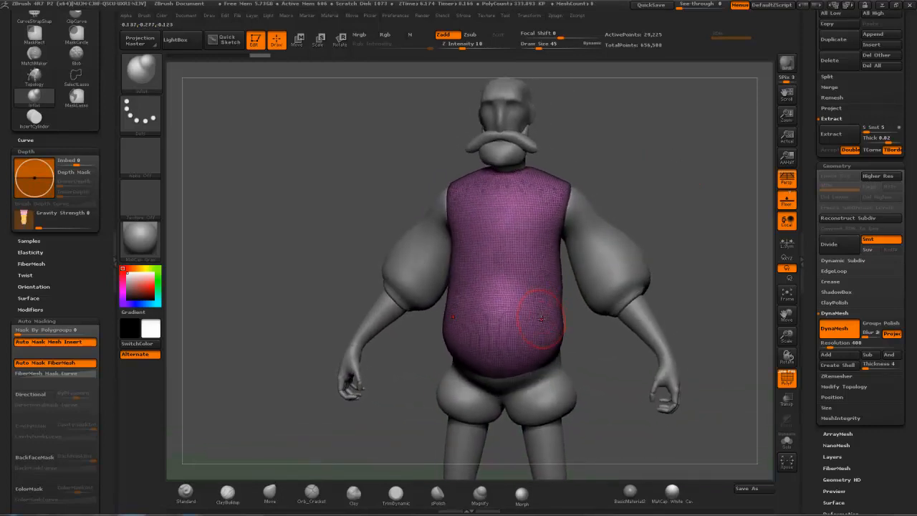
left_click_drag(592, 319, 572, 270, "alt")
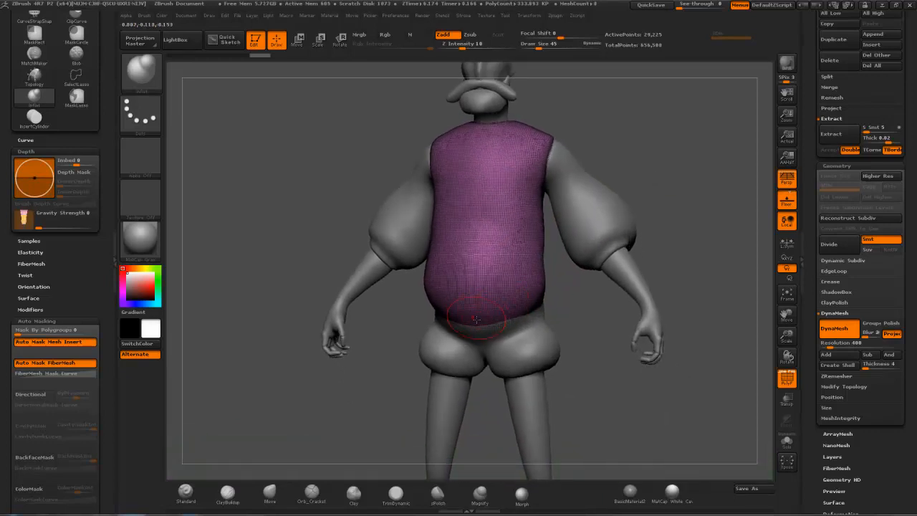
left_click_drag(592, 315, 570, 314)
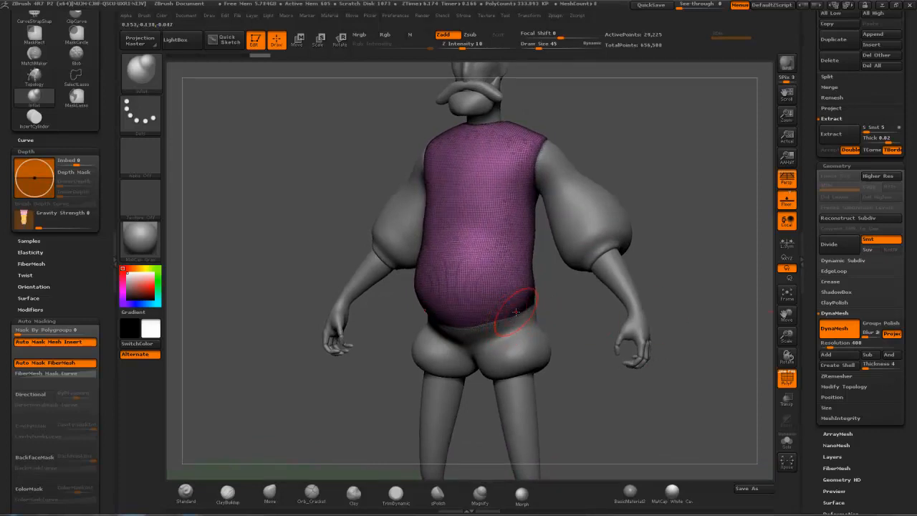
left_click_drag(598, 139, 528, 215, "shift")
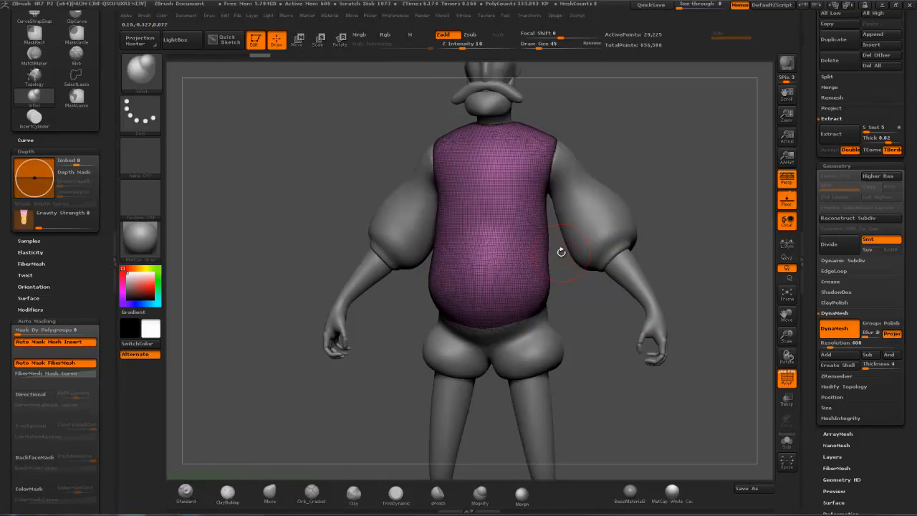
Step: Select the Standard brush and hide the shirt's polyframe
key("b")
key("s")
key("s")
key("t")
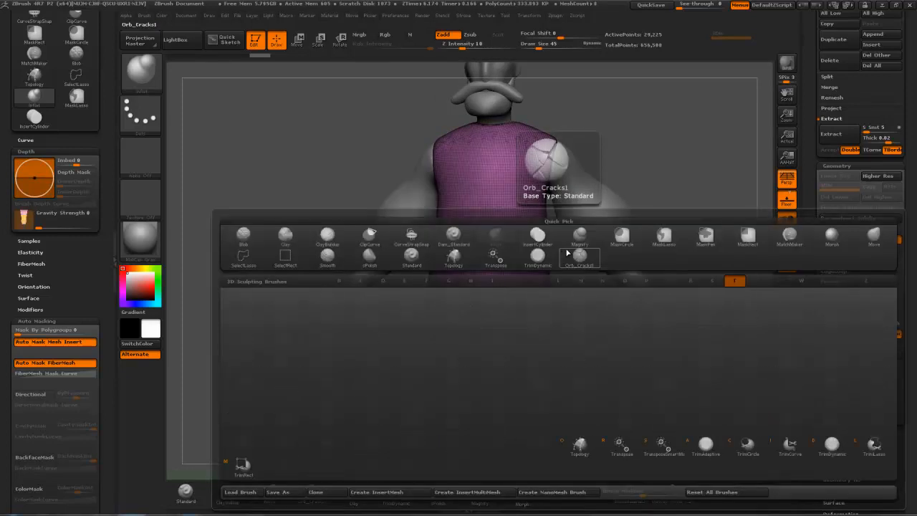
left_click(567, 254)
key("b")
key("s")
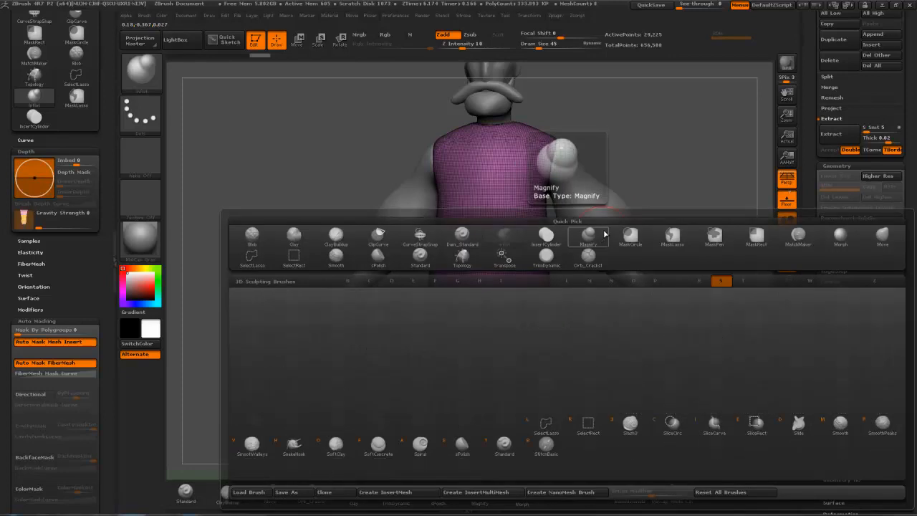
key("t")
left_click(787, 377)
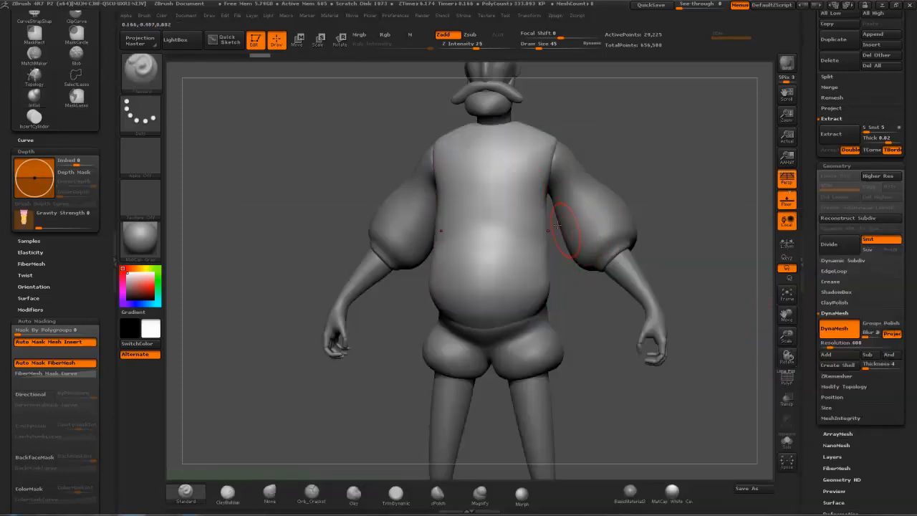
Step: Set the Standard brush draw size to 13 and sculpt the first folds running down the shirt's upper chest
key("s")
left_click_drag(524, 196, 519, 197)
mouse_move(620, 107)
left_mouse_down()
mouse_move(631, 117)
mouse_move(625, 130)
mouse_move(627, 117)
mouse_move(600, 119)
left_mouse_up()
mouse_move(508, 144)
left_mouse_down()
mouse_move(437, 183)
mouse_move(444, 180)
left_mouse_up()
key("s")
left_click_drag(513, 146, 435, 194)
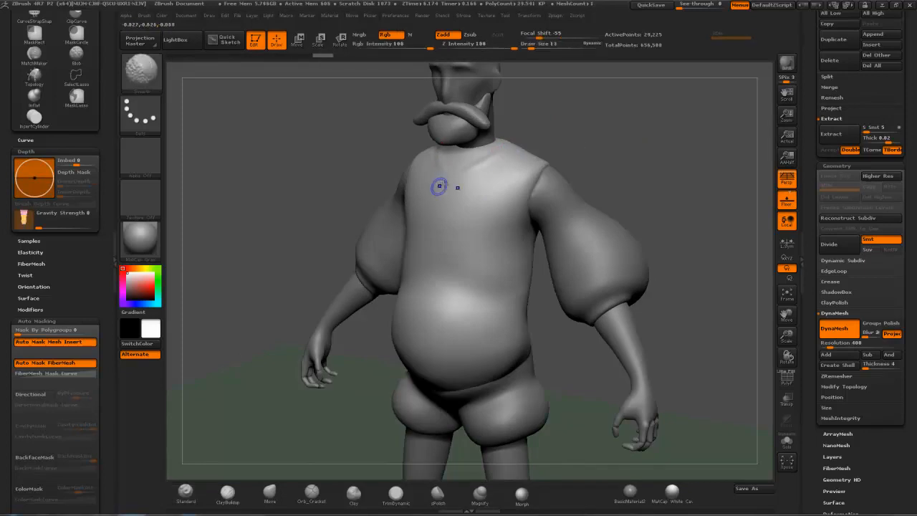
Step: Sculpt symmetrical folds from the shoulders down the chest beside the armholes, using the Standard brush
mouse_move(515, 153)
left_mouse_down()
mouse_move(504, 180)
mouse_move(517, 230)
left_mouse_up()
mouse_move(567, 143)
left_mouse_down()
mouse_move(522, 154)
mouse_move(518, 219)
left_mouse_up()
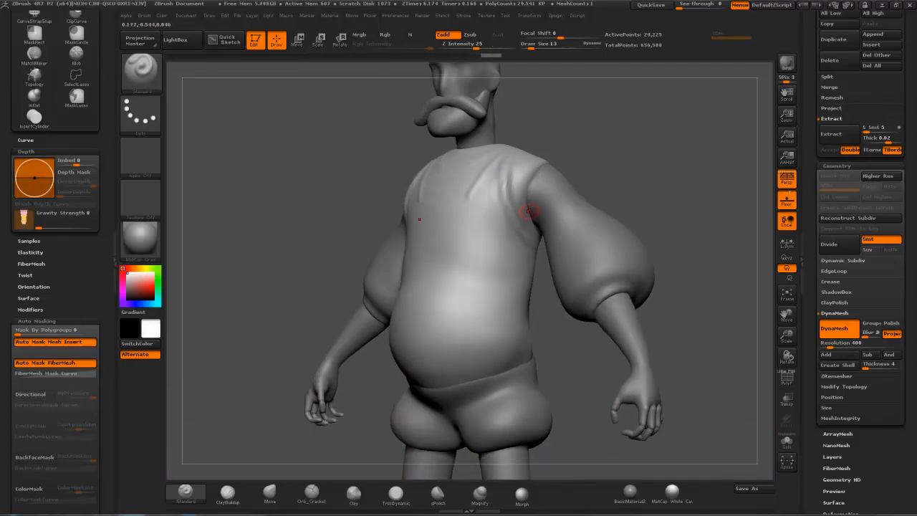
left_click_drag(551, 142, 577, 143)
left_click_drag(506, 147, 483, 225)
left_click_drag(502, 170, 496, 193)
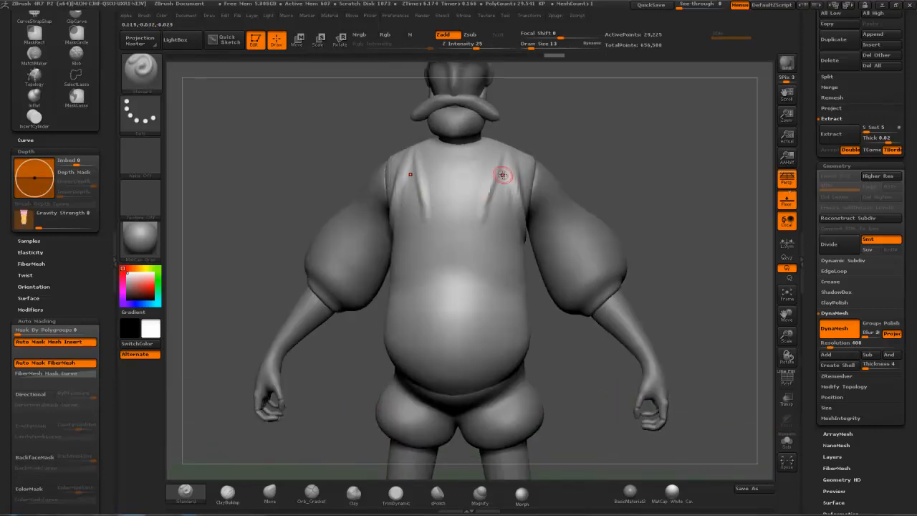
left_click_drag(546, 125, 495, 148)
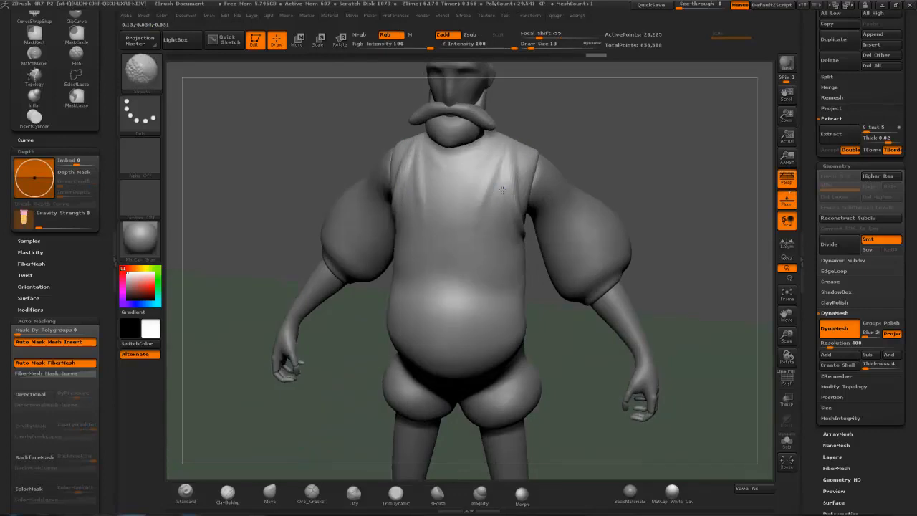
Step: Soften the shoulder and chest folds with smoothing, and reselect the Standard brush
left_click_drag(590, 110, 514, 200)
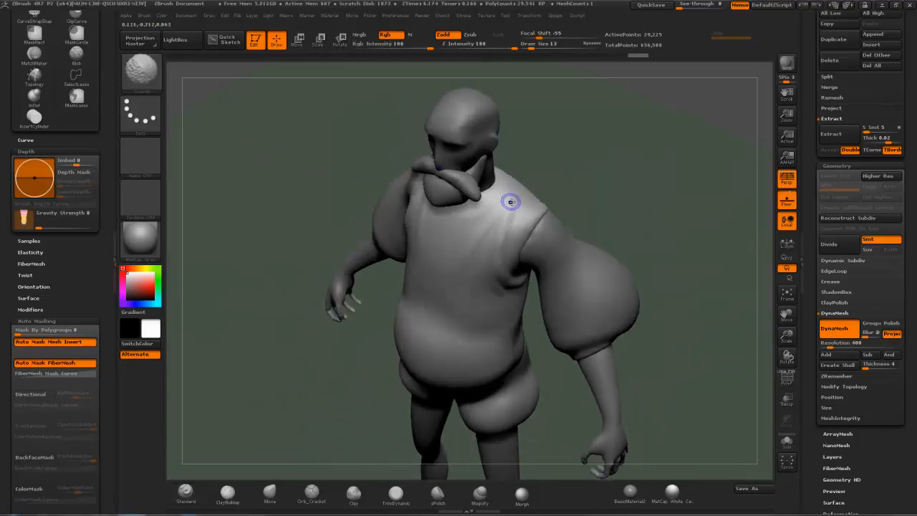
key("b")
key("s")
key("t")
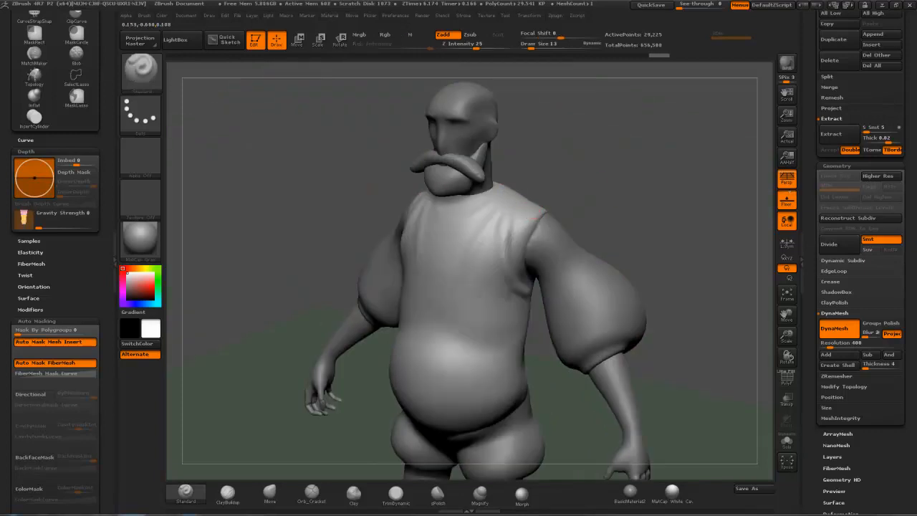
Step: Add further folds curving around the armhole and under the arm, and smooth their transitions into the chest
left_click_drag(578, 212, 638, 187)
left_click_drag(571, 408, 536, 240, "alt")
left_click_drag(637, 121, 607, 302)
mouse_move(552, 150)
left_mouse_down()
mouse_move(504, 156)
mouse_move(474, 199)
left_mouse_up()
mouse_move(500, 111)
left_mouse_down()
mouse_move(465, 126)
mouse_move(463, 178)
left_mouse_up()
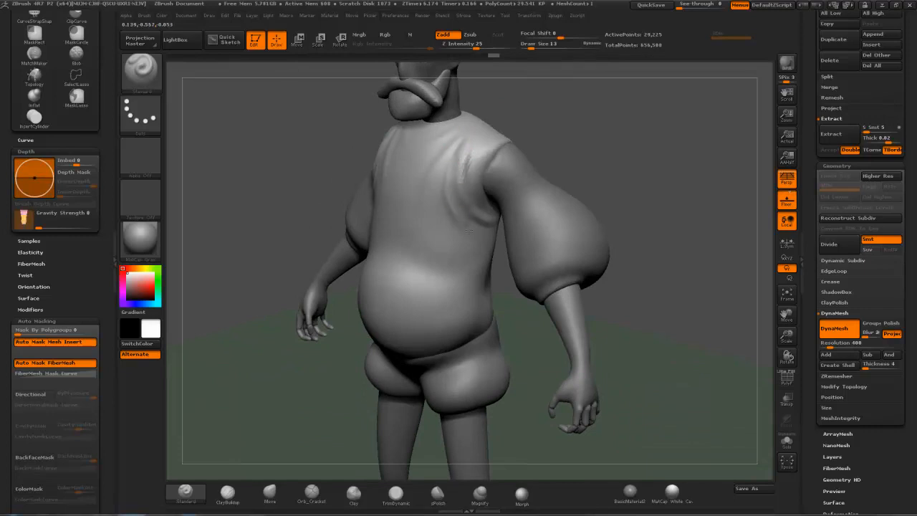
left_click_drag(470, 198, 481, 218, "shift")
mouse_move(453, 154)
left_mouse_down("shift")
mouse_move(455, 180)
mouse_move(447, 170)
left_mouse_up("shift")
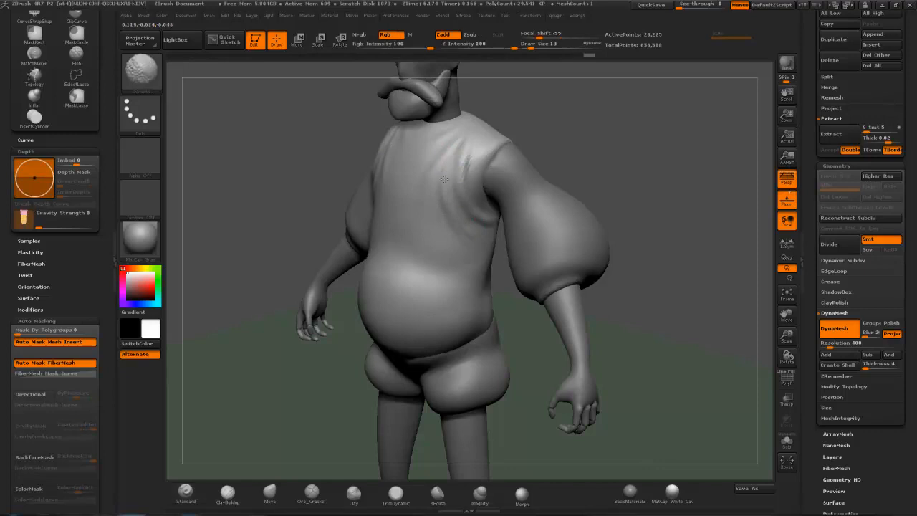
Step: Strengthen the vertical chest folds near the armholes from the front and smooth their edges
mouse_move(546, 154)
left_mouse_down()
mouse_move(613, 123)
mouse_move(442, 151)
left_mouse_up()
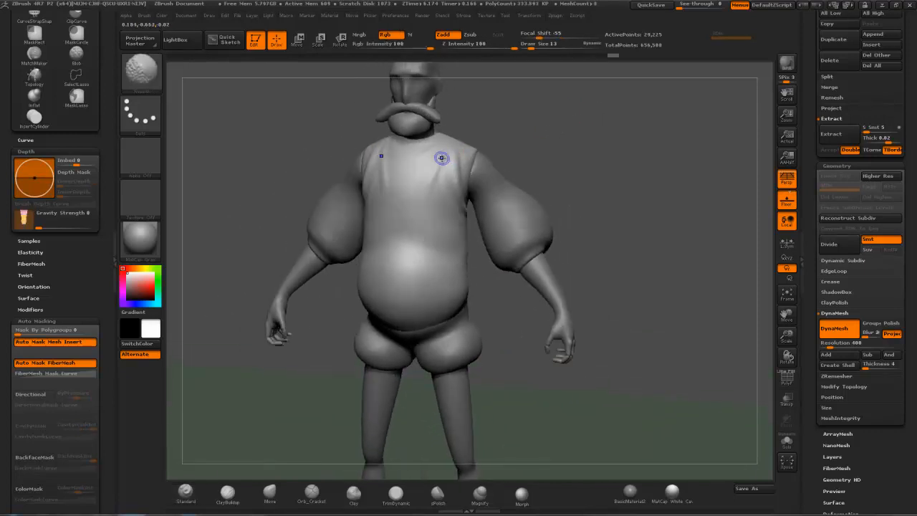
mouse_move(527, 133)
left_mouse_down()
mouse_move(543, 117)
mouse_move(473, 142)
mouse_move(463, 184)
left_mouse_up()
left_click_drag(469, 132, 471, 216)
left_click_drag(534, 118, 600, 95)
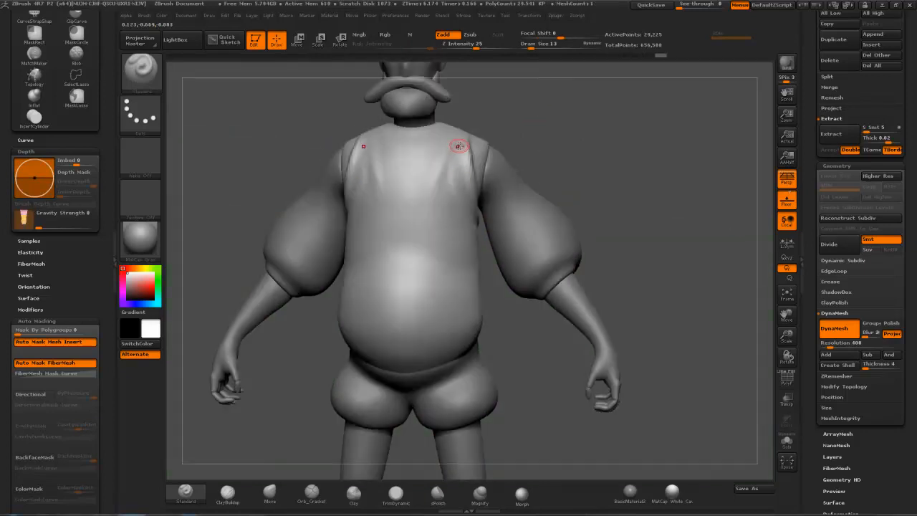
left_click_drag(460, 159, 461, 190)
left_click_drag(462, 133, 471, 219)
left_click_drag(459, 138, 456, 188, "shift")
Step: Sculpt several layered horizontal folds across the shirt's front above the belly and smooth between them
mouse_move(592, 136)
left_mouse_down()
mouse_move(681, 136)
mouse_move(582, 134)
mouse_move(656, 155)
left_mouse_up()
left_click_drag(595, 181, 653, 184)
mouse_move(386, 279)
left_mouse_down()
mouse_move(422, 260)
mouse_move(484, 256)
left_mouse_up()
left_click_drag(613, 210, 649, 231)
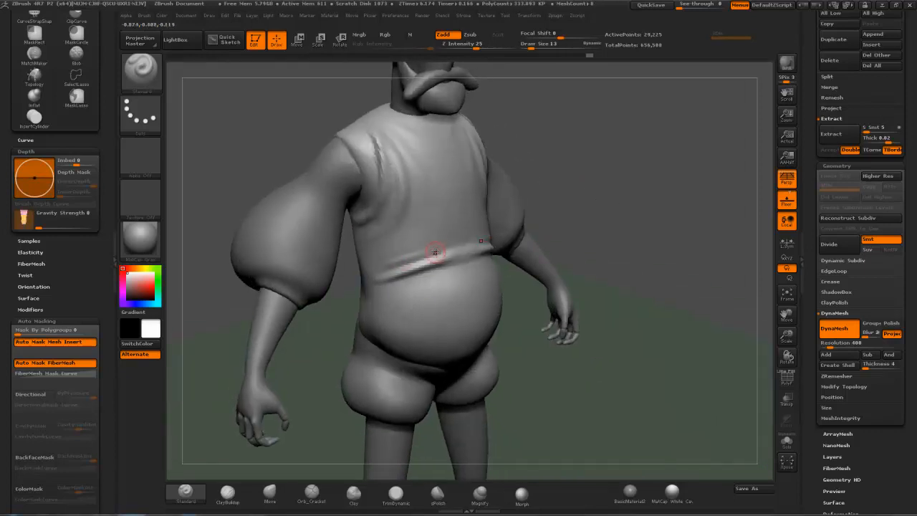
left_click_drag(445, 252, 480, 243)
mouse_move(393, 259)
left_mouse_down()
mouse_move(450, 232)
mouse_move(487, 229)
left_mouse_up()
left_click_drag(398, 263, 428, 259, "shift")
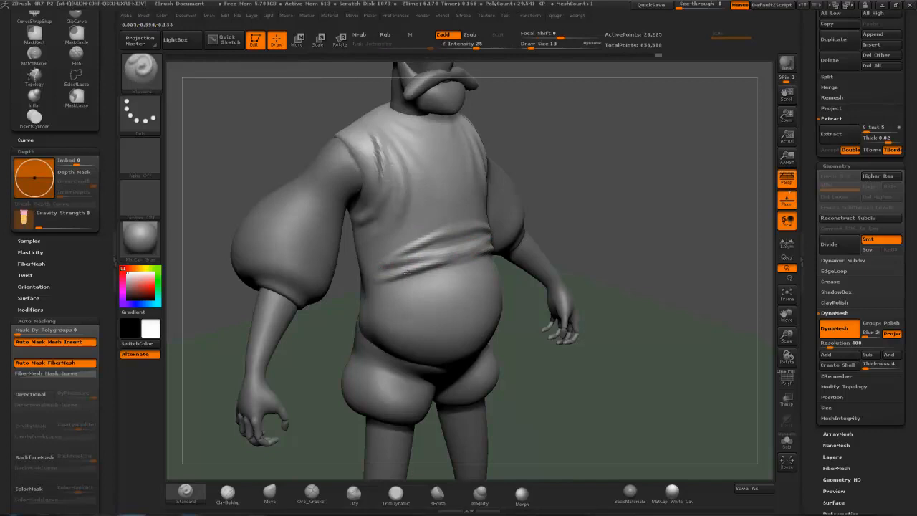
mouse_move(413, 272)
left_mouse_down("shift")
mouse_move(342, 294)
mouse_move(463, 257)
left_mouse_up("shift")
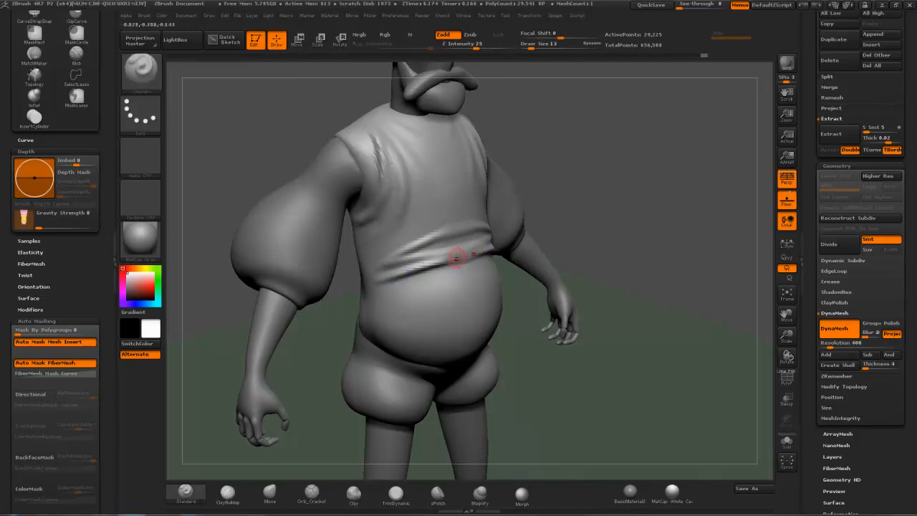
Step: Extend the folds above the belly toward the shirt's side with finer strokes and blend them in
mouse_move(651, 183)
left_mouse_down()
mouse_move(574, 166)
mouse_move(649, 178)
left_mouse_up()
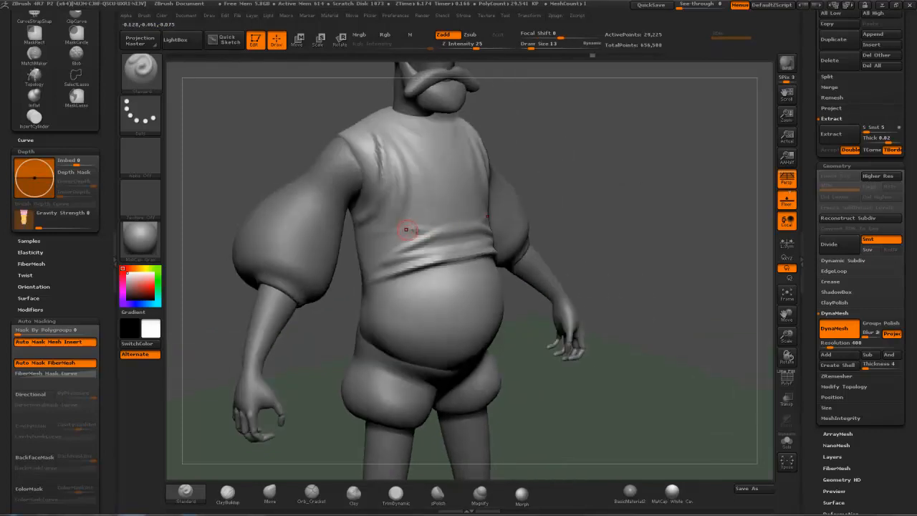
left_click_drag(411, 230, 486, 222)
left_click_drag(387, 230, 436, 229)
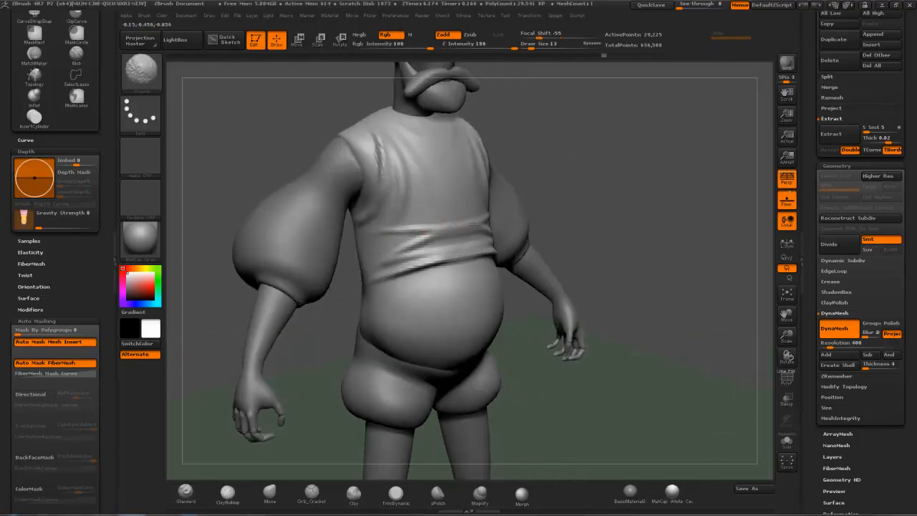
mouse_move(616, 200)
left_mouse_down()
mouse_move(396, 257)
mouse_move(429, 241)
left_mouse_up()
mouse_move(381, 261)
left_mouse_down()
mouse_move(425, 250)
mouse_move(438, 260)
left_mouse_up()
Step: Refine the folds below the armhole from the side and smooth them toward the waist folds
mouse_move(552, 217)
left_mouse_down()
mouse_move(459, 221)
mouse_move(495, 222)
left_mouse_up()
left_click_drag(682, 159, 508, 164)
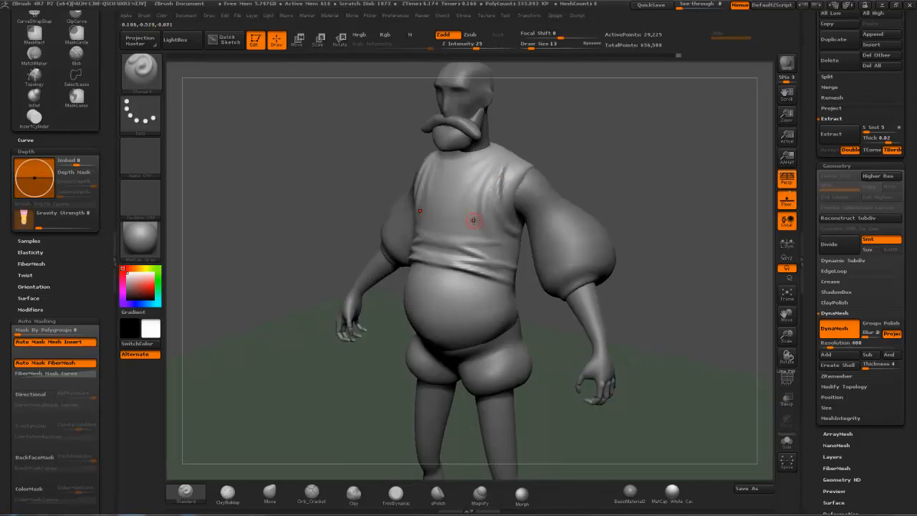
mouse_move(569, 142)
left_mouse_down()
mouse_move(500, 152)
mouse_move(498, 181)
mouse_move(506, 174)
left_mouse_up()
mouse_move(578, 158)
left_mouse_down()
mouse_move(659, 119)
mouse_move(646, 131)
mouse_move(655, 141)
mouse_move(518, 194)
left_mouse_up()
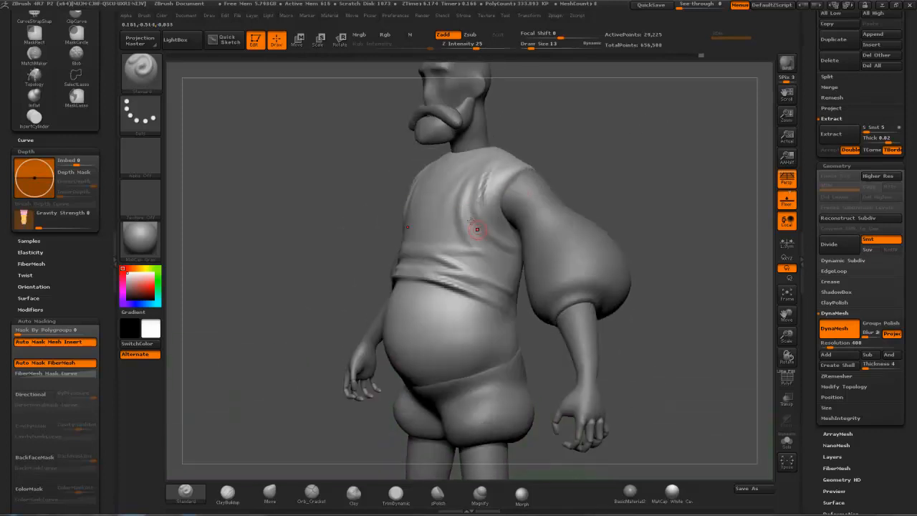
left_click_drag(465, 219, 483, 254, "shift")
Step: Smooth the lowest fold above the belly and carry the waist folds around across the shirt's back
mouse_move(614, 160)
left_mouse_down()
mouse_move(645, 165)
mouse_move(512, 179)
mouse_move(481, 193)
left_mouse_up()
left_click_drag(595, 139, 579, 183)
key("shift")
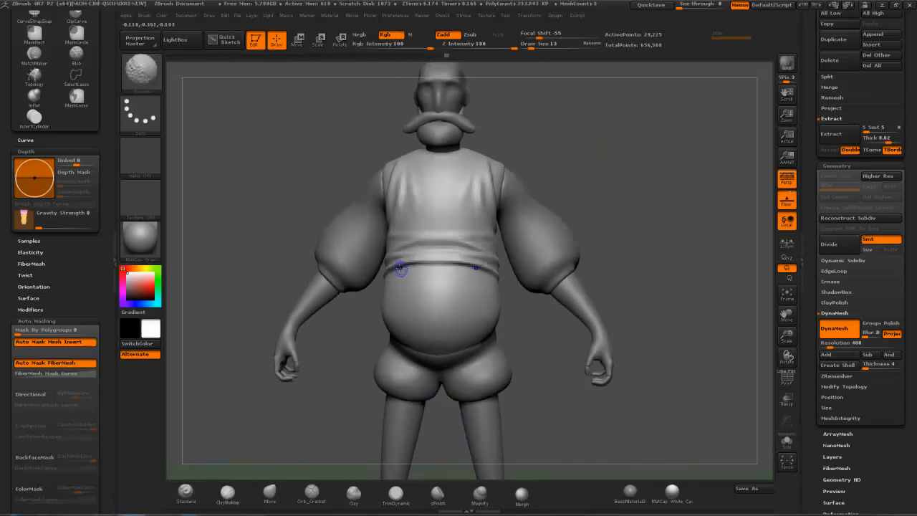
left_click_drag(448, 268, 487, 271)
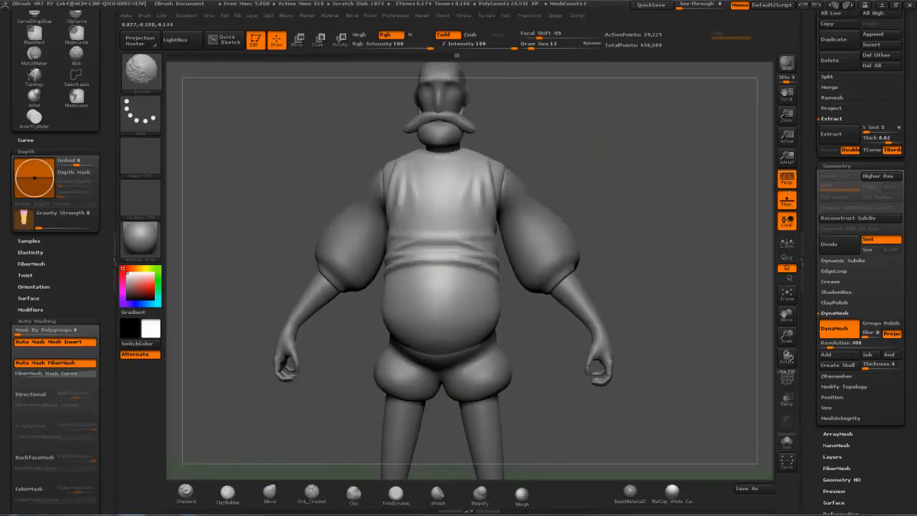
mouse_move(635, 190)
left_mouse_down()
mouse_move(587, 185)
mouse_move(446, 279)
mouse_move(572, 238)
mouse_move(426, 282)
mouse_move(484, 301)
left_mouse_up()
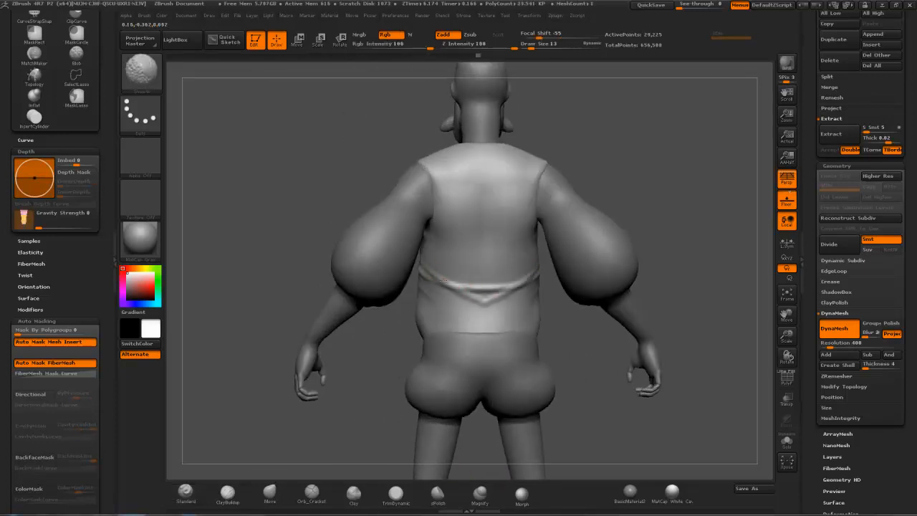
Step: Smooth the waist folds across the shirt's back and refine their lower crease with the Standard brush
key("shift")
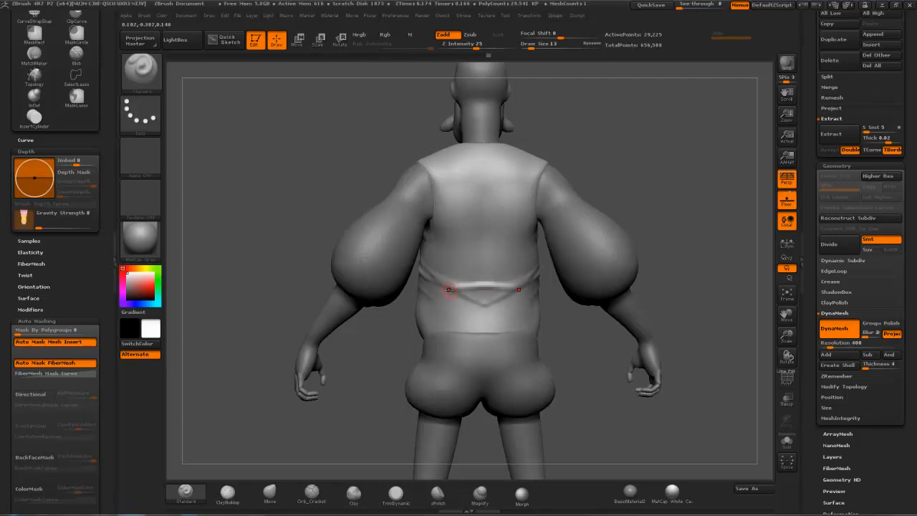
left_click_drag(473, 299, 512, 294)
mouse_move(526, 259)
right_mouse_down()
mouse_move(366, 265)
mouse_move(319, 278)
right_mouse_up()
right_click_drag(581, 172, 543, 191)
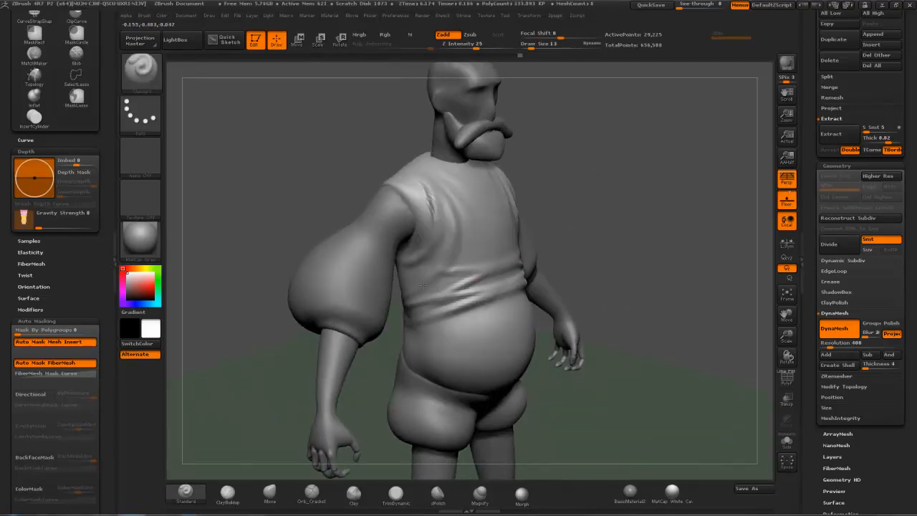
right_click_drag(540, 255, 493, 270)
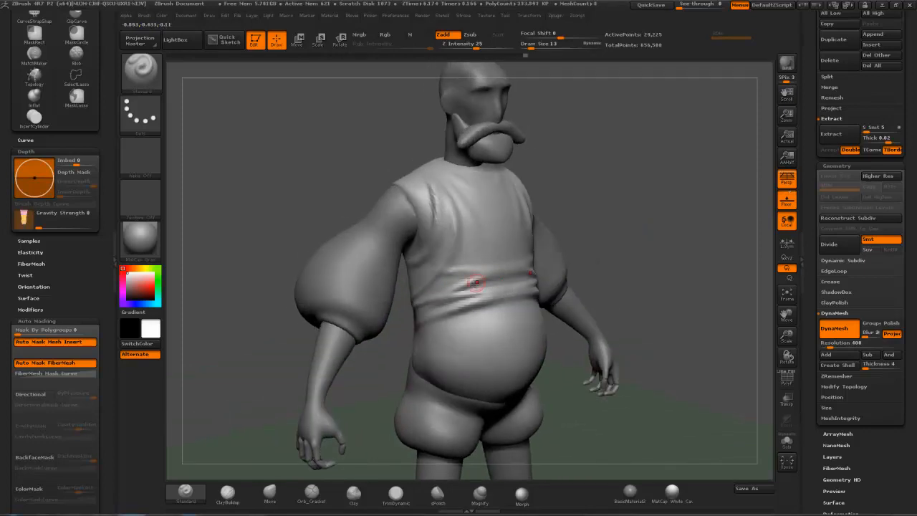
Step: Smooth the chest crease beside the armhole and sculpt a fold running down from the front of the shoulder
mouse_move(561, 221)
left_mouse_down()
mouse_move(614, 171)
mouse_move(566, 179)
mouse_move(584, 200)
left_mouse_up()
mouse_move(436, 206)
left_mouse_down("shift")
mouse_move(443, 224)
mouse_move(435, 198)
mouse_move(440, 222)
left_mouse_up("shift")
mouse_move(597, 177)
left_mouse_down()
mouse_move(548, 174)
mouse_move(634, 189)
left_mouse_up()
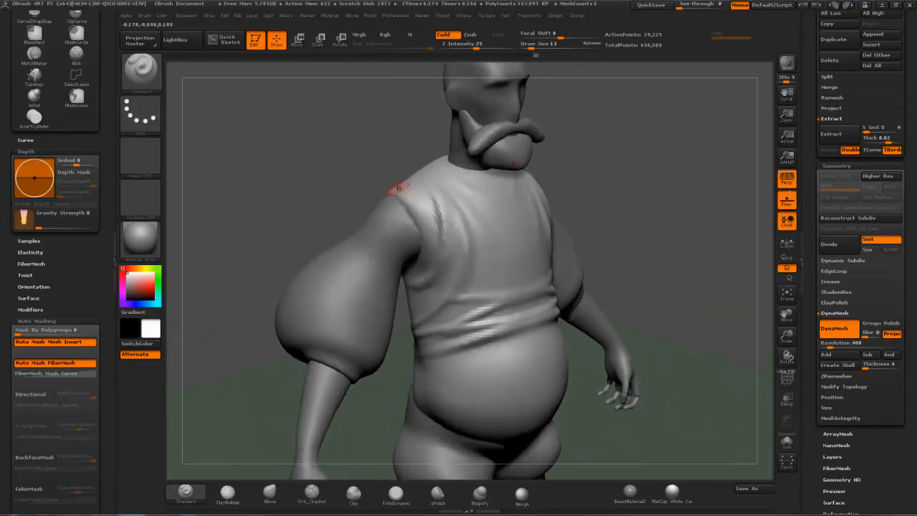
left_click_drag(405, 194, 427, 221)
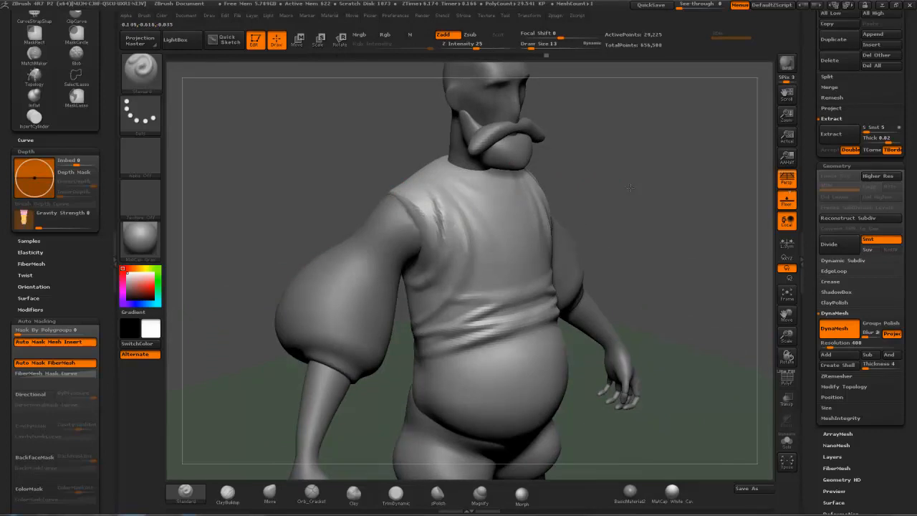
Step: Sculpt curved folds sweeping from the shoulders across the upper chest below the shirt's neckline
left_click_drag(639, 190, 591, 187)
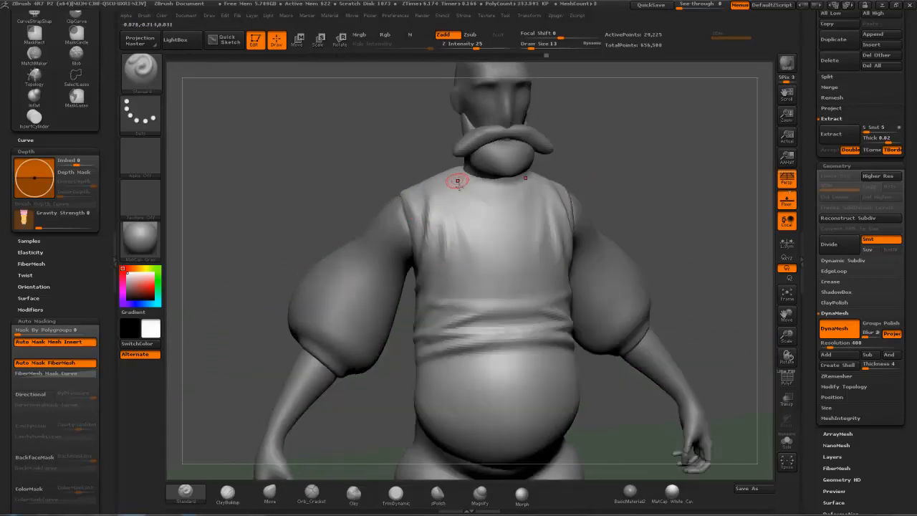
left_click_drag(694, 172, 466, 180)
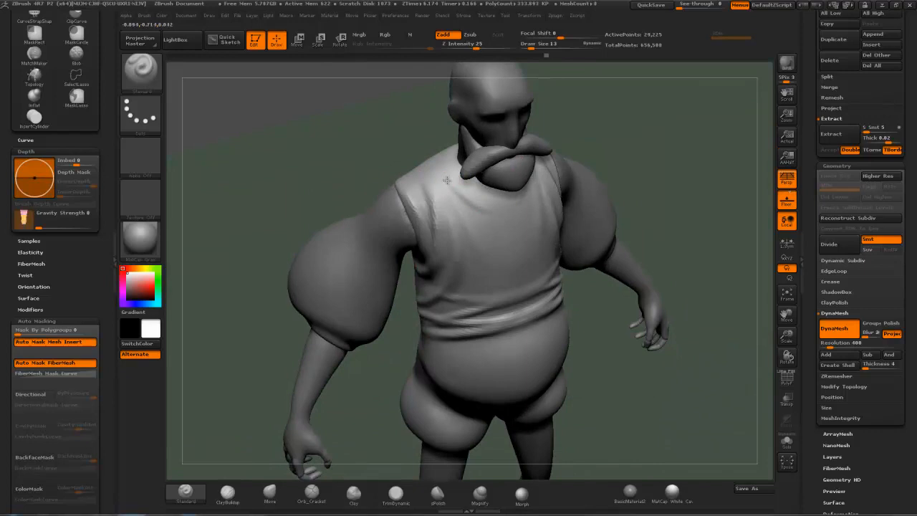
left_click_drag(639, 162, 469, 205)
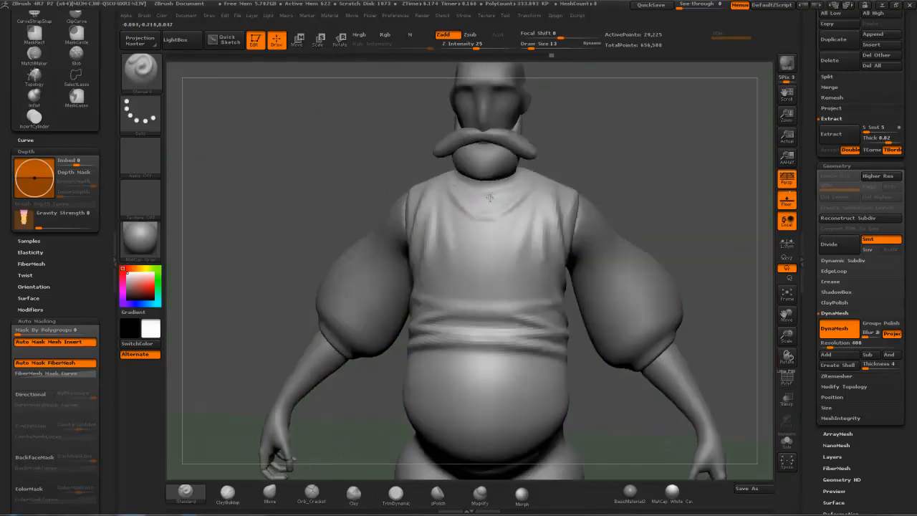
mouse_move(567, 148)
left_mouse_down()
mouse_move(488, 222)
mouse_move(471, 225)
left_mouse_up()
mouse_move(537, 184)
left_mouse_down()
mouse_move(487, 220)
mouse_move(534, 184)
left_mouse_up()
Step: Strengthen the draped folds around the front neckline and smooth them toward the shoulders
left_click_drag(599, 147, 505, 199)
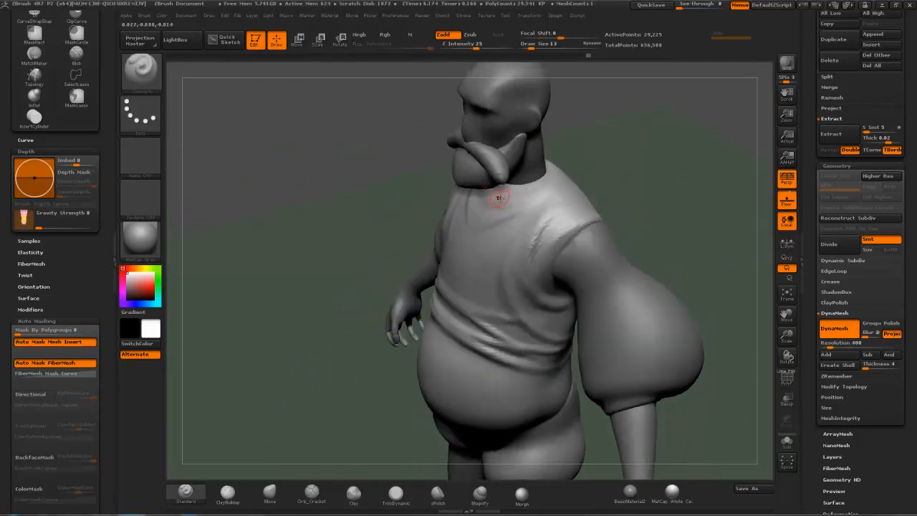
left_click_drag(604, 153, 521, 205)
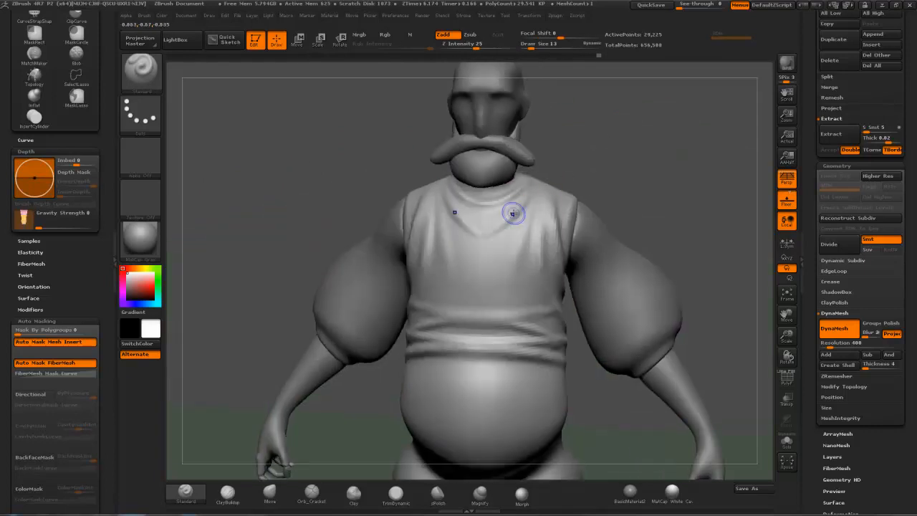
key("shift")
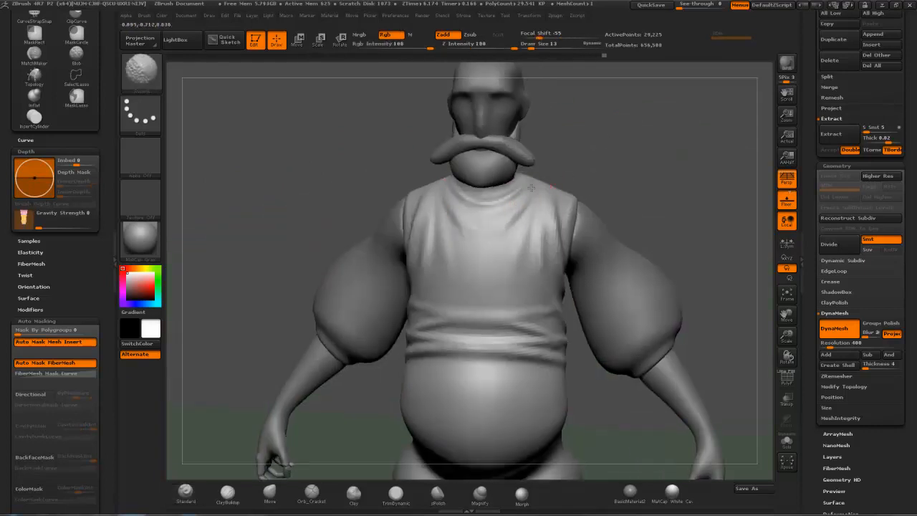
mouse_move(640, 170)
left_mouse_down()
mouse_move(651, 164)
mouse_move(626, 170)
mouse_move(639, 170)
left_mouse_up()
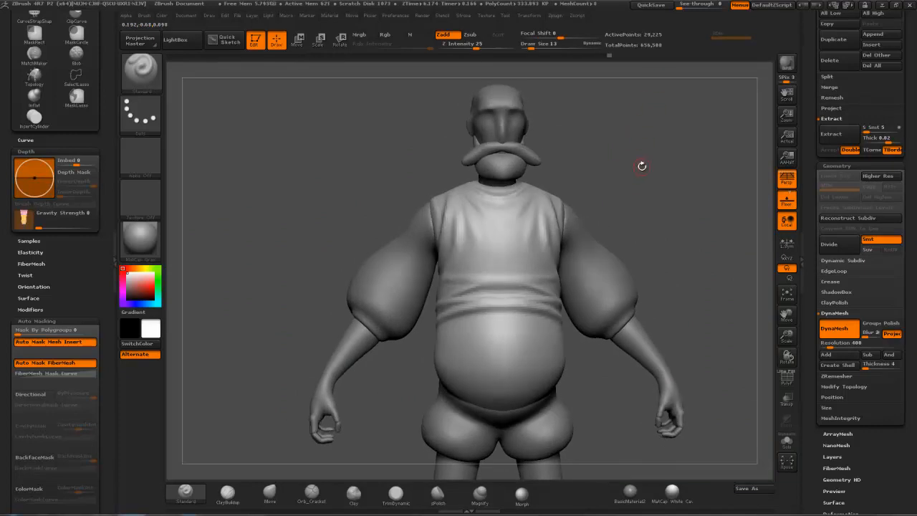
Step: Try short creases on the upper front of the belly below the waist folds
mouse_move(643, 162)
left_mouse_down()
mouse_move(680, 185)
mouse_move(655, 200)
mouse_move(634, 121)
left_mouse_up()
mouse_move(633, 120)
left_mouse_down()
mouse_move(622, 122)
mouse_move(633, 121)
left_mouse_up()
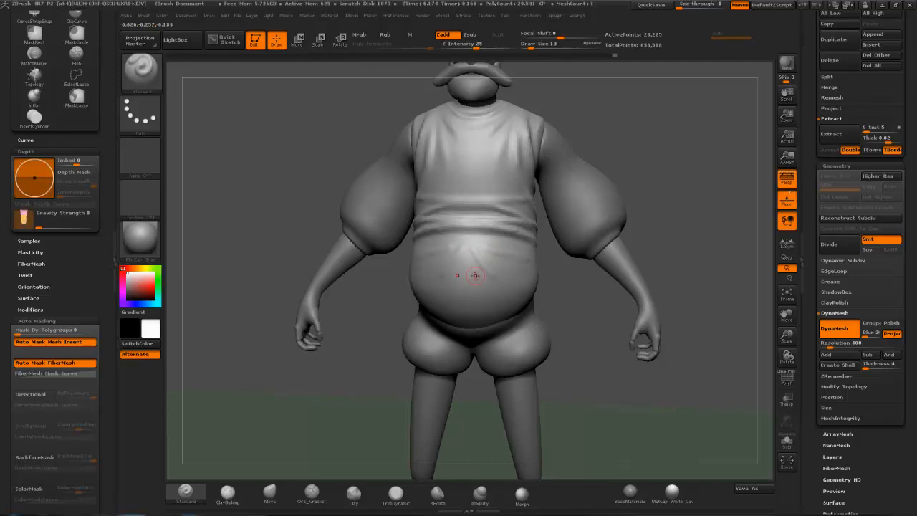
key("ctrl")
Step: Try diagonal folds across the front and sides of the belly, softening them with smoothing strokes
left_click_drag(651, 206, 614, 198)
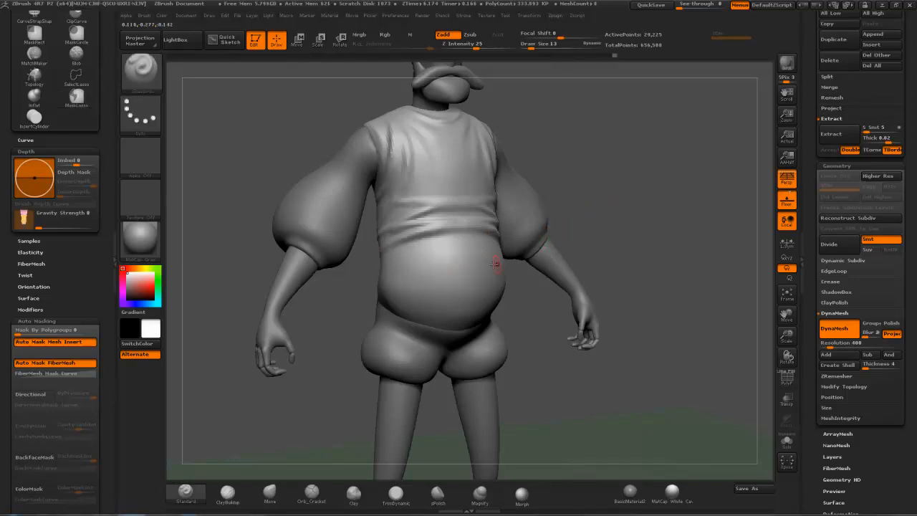
mouse_move(440, 265)
left_mouse_down()
mouse_move(459, 252)
mouse_move(430, 306)
left_mouse_up()
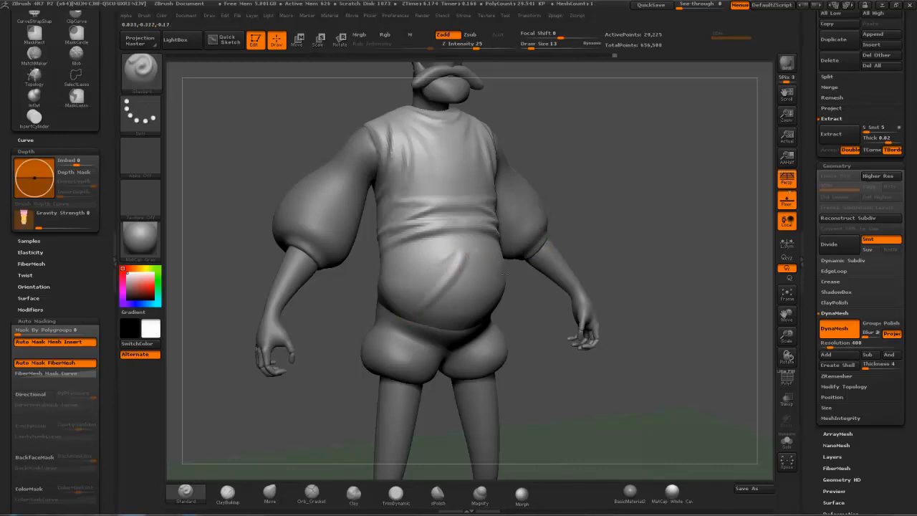
left_click_drag(590, 212, 519, 217)
left_click_drag(479, 254, 506, 277, "shift")
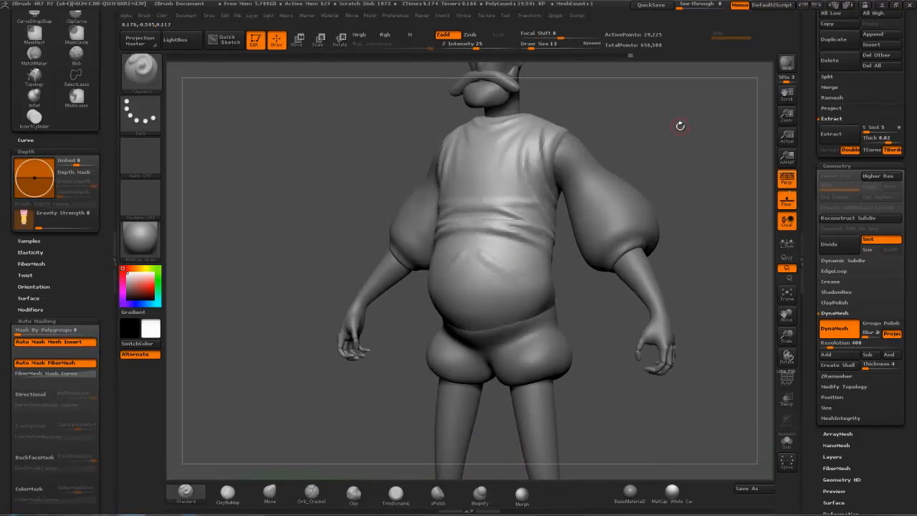
left_click_drag(672, 127, 469, 254, "shift")
left_click_drag(430, 299, 452, 277, "shift")
mouse_move(626, 153)
left_mouse_down()
mouse_move(670, 179)
mouse_move(567, 177)
mouse_move(622, 172)
mouse_move(632, 192)
mouse_move(654, 151)
mouse_move(650, 167)
left_mouse_up()
key("ctrl")
left_click_drag(590, 129, 581, 153)
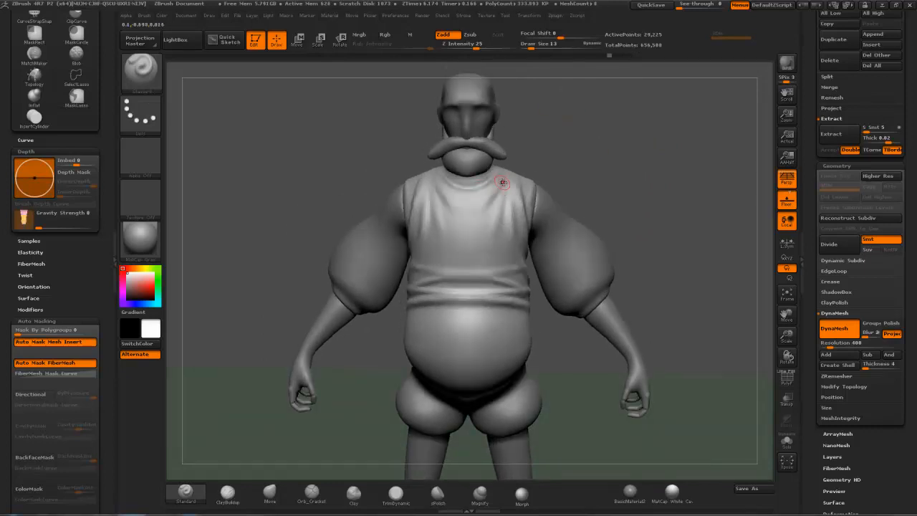
Step: Smooth the folds below the front neckline and sculpt the fold running from the collar down the chest
key("shift")
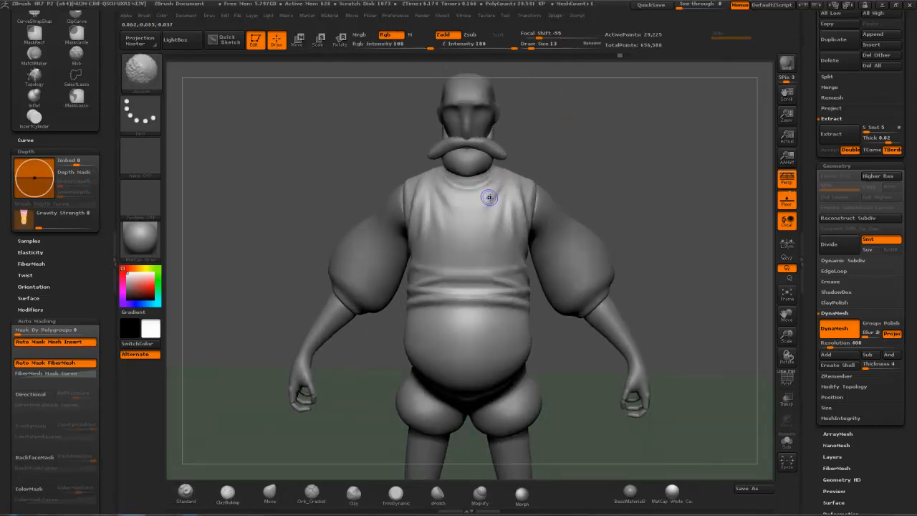
key("ctrl")
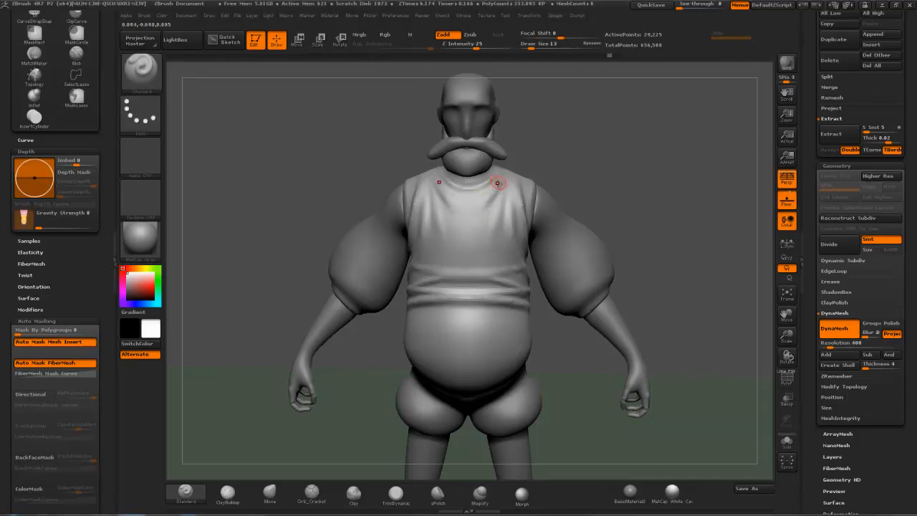
key("shift")
left_click_drag(506, 181, 492, 236)
mouse_move(574, 161)
left_mouse_down()
mouse_move(512, 184)
mouse_move(483, 220)
left_mouse_up()
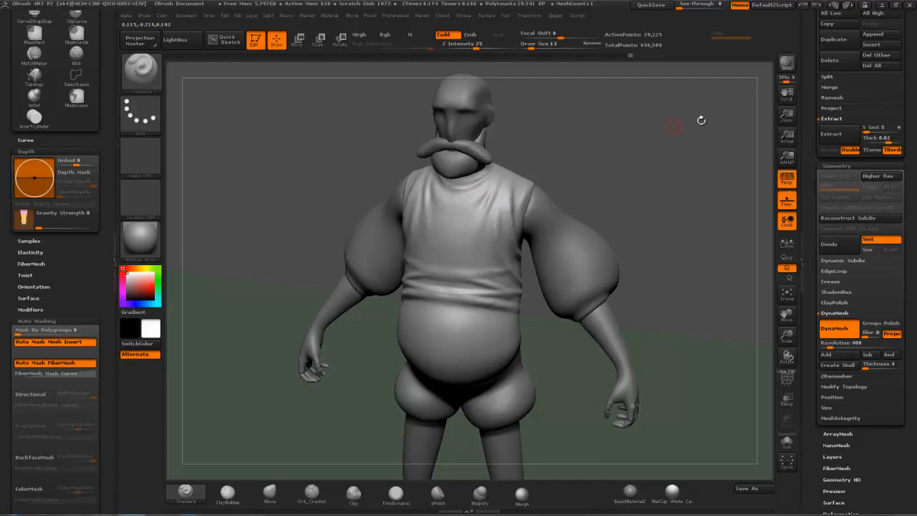
Step: Refine the chest folds between the neckline and the armholes and update the shirt's DynaMesh
left_click_drag(663, 192, 647, 165, "shift")
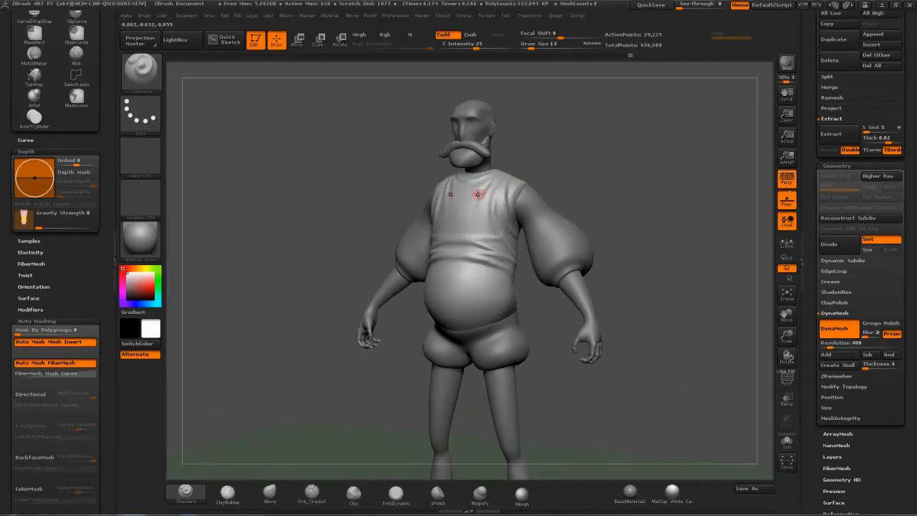
mouse_move(580, 183)
left_mouse_down()
mouse_move(667, 172)
mouse_move(549, 167)
mouse_move(706, 234)
left_mouse_up()
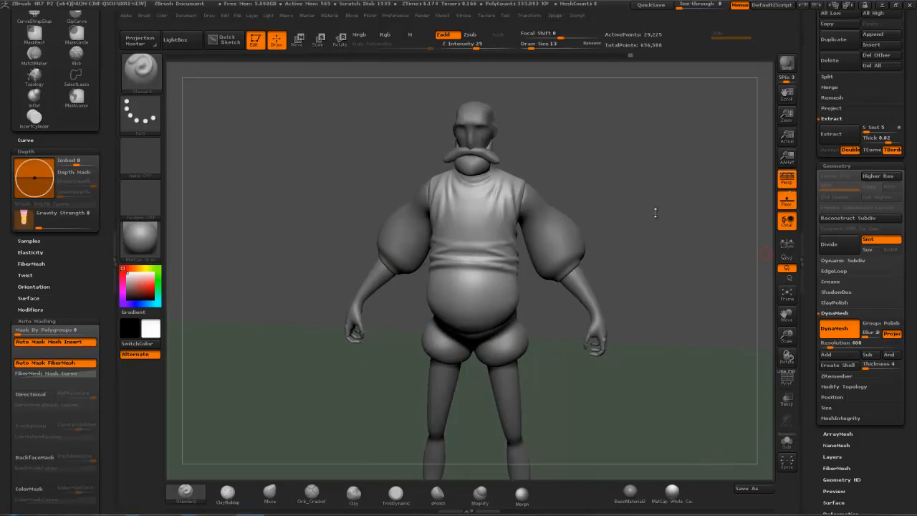
mouse_move(650, 200)
left_mouse_down()
mouse_move(624, 167)
mouse_move(632, 182)
mouse_move(522, 156)
left_mouse_up()
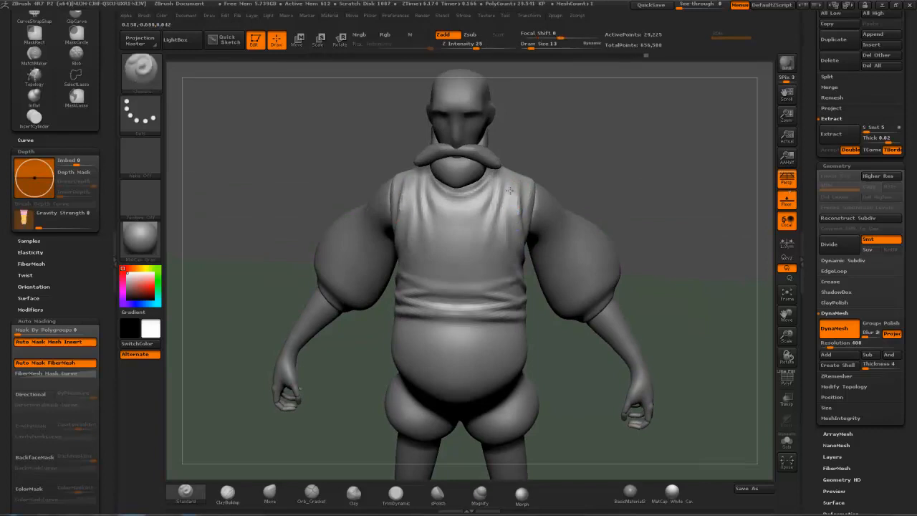
left_click_drag(542, 205, 521, 215)
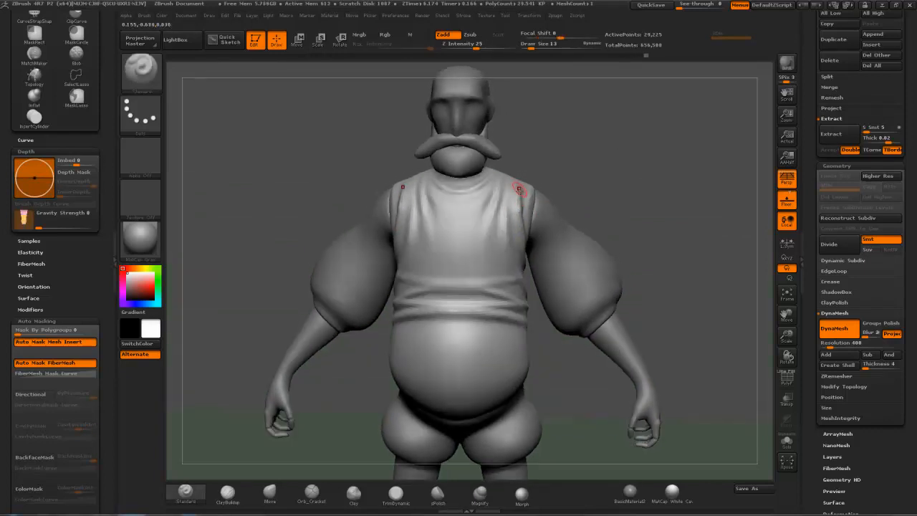
left_click_drag(583, 121, 575, 165, "ctrl")
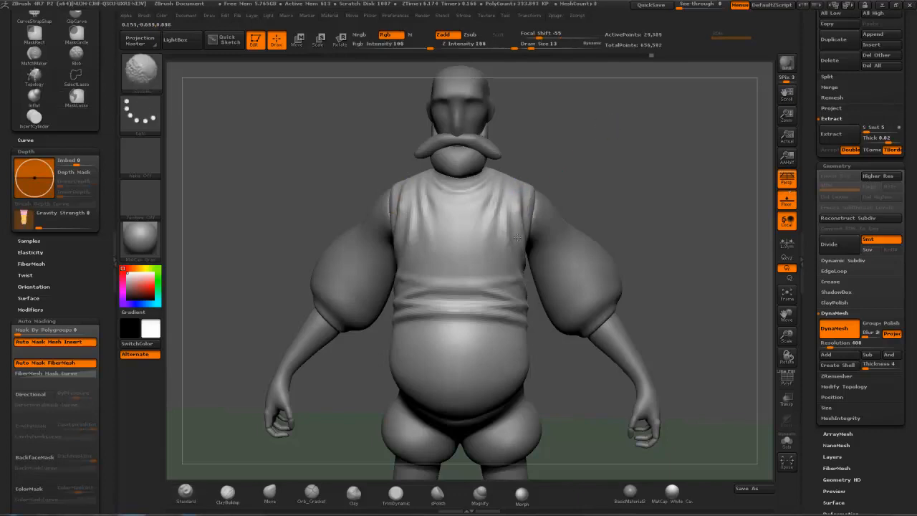
Step: Sculpt finer folds at the front of the shoulder and smooth them down along the armhole
mouse_move(555, 156)
left_mouse_down()
mouse_move(586, 149)
mouse_move(518, 191)
left_mouse_up()
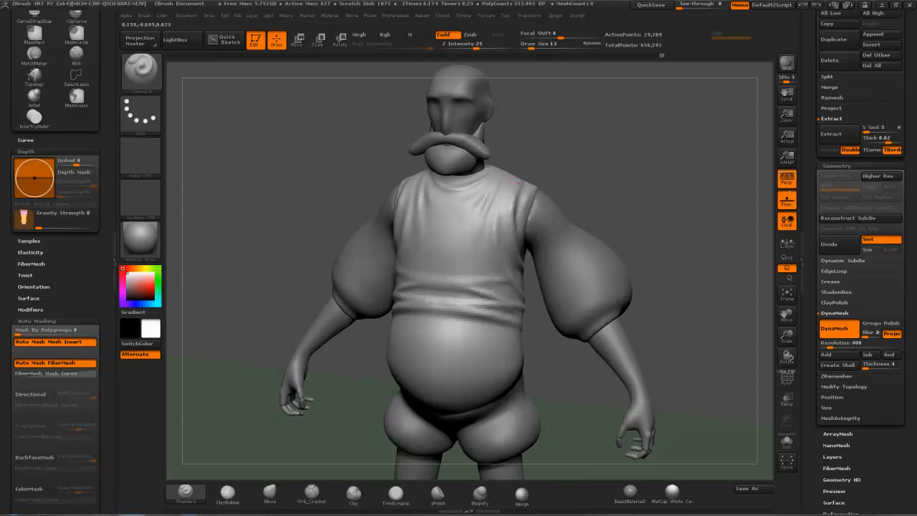
mouse_move(580, 158)
left_mouse_down("shift")
mouse_move(527, 186)
mouse_move(552, 173)
mouse_move(530, 191)
mouse_move(533, 177)
mouse_move(554, 245)
left_mouse_up("shift")
mouse_move(696, 143)
left_mouse_down()
mouse_move(571, 180)
mouse_move(578, 175)
mouse_move(586, 193)
mouse_move(569, 177)
mouse_move(592, 181)
left_mouse_up()
Step: Sculpt vertical folds beside the armholes on the shirt's upper back and smooth them
left_click_drag(530, 161, 554, 168)
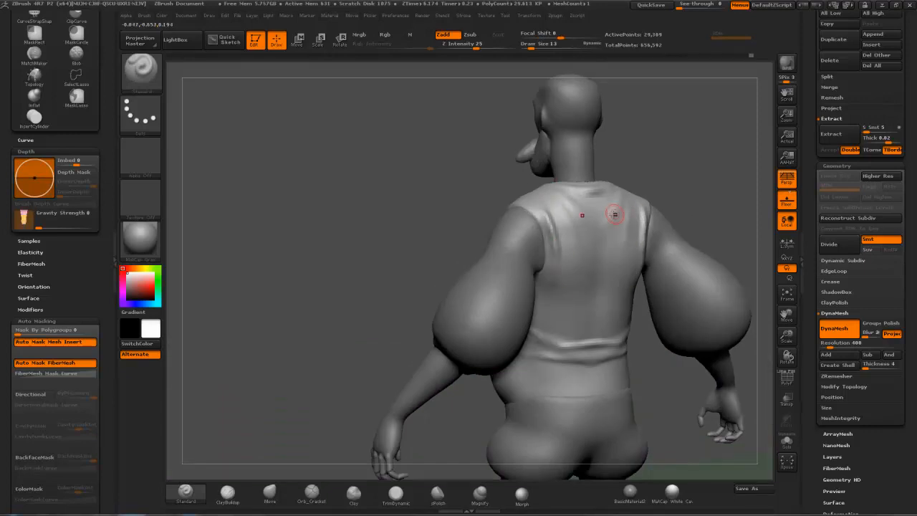
left_click_drag(556, 237, 549, 215, "shift")
mouse_move(747, 127)
left_mouse_down()
mouse_move(711, 124)
mouse_move(700, 135)
left_mouse_up()
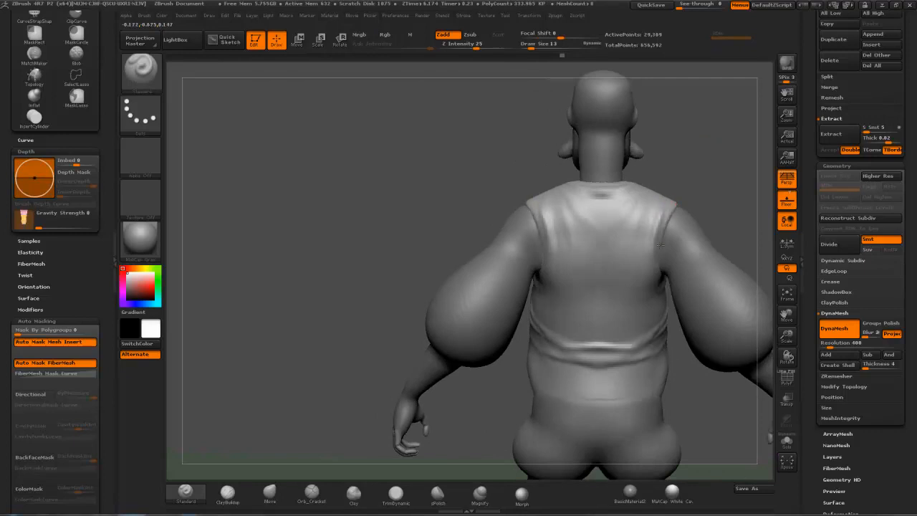
key("shift")
Step: Sculpt curved folds below the back neckline toward the shoulders and smooth the crease under the collar
mouse_move(718, 152)
left_mouse_down()
mouse_move(686, 167)
mouse_move(696, 164)
left_mouse_up()
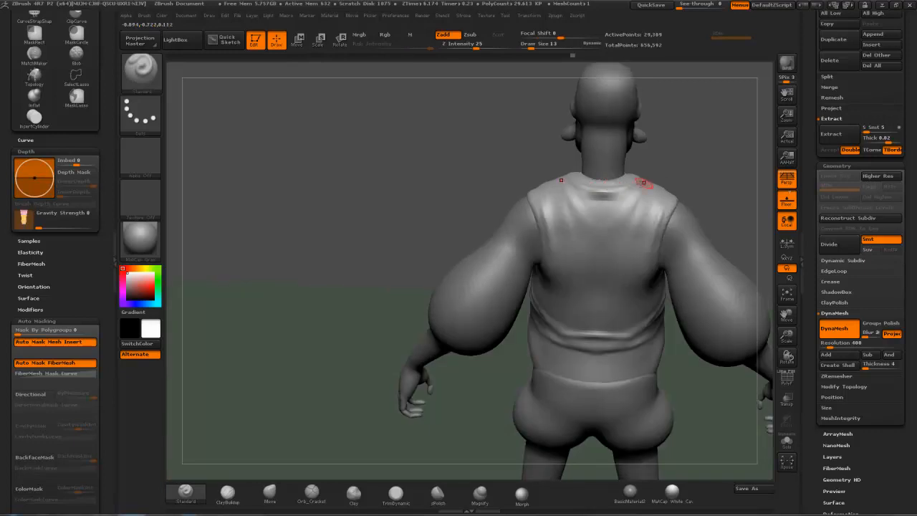
mouse_move(618, 191)
left_mouse_down("shift")
mouse_move(600, 194)
mouse_move(625, 186)
left_mouse_up("shift")
key("shift")
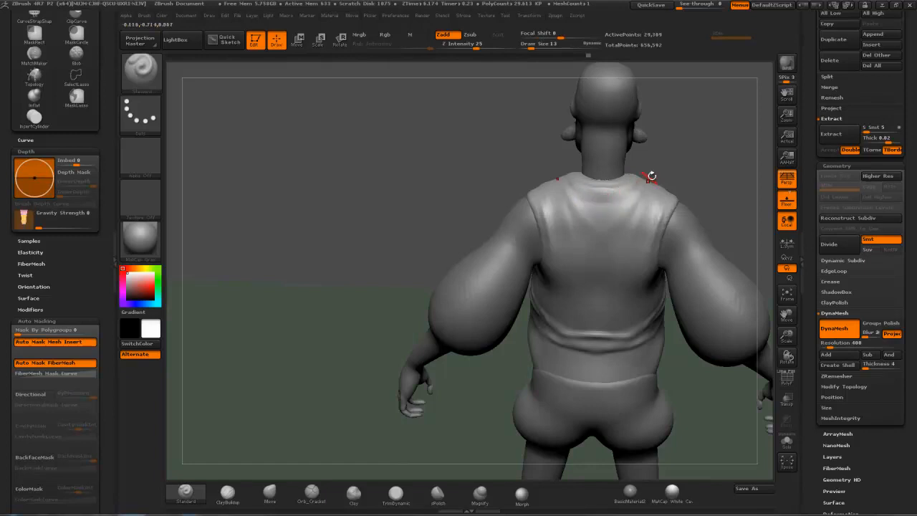
left_click_drag(676, 167, 651, 184)
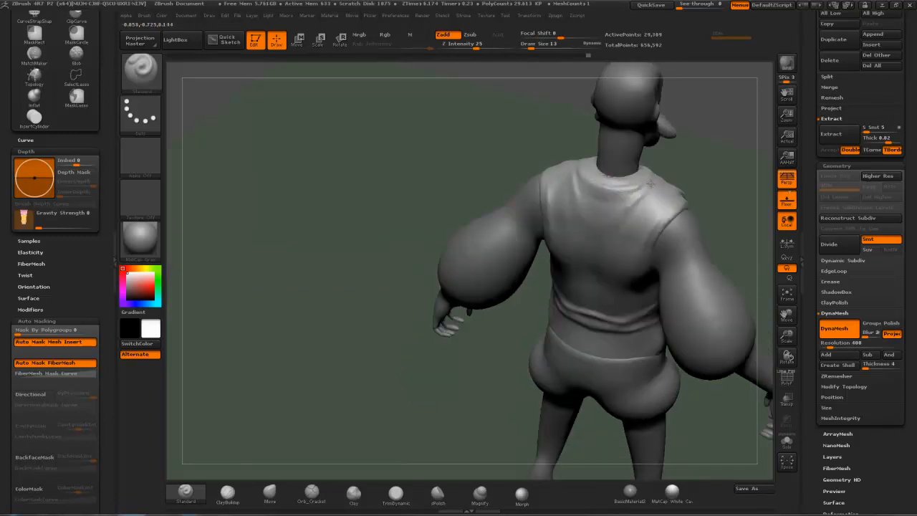
Step: Sculpt diagonal folds crossing at the centre of the shirt's lower back and smooth the waist creases around them
mouse_move(717, 154)
left_mouse_down()
mouse_move(737, 139)
mouse_move(697, 168)
left_mouse_up()
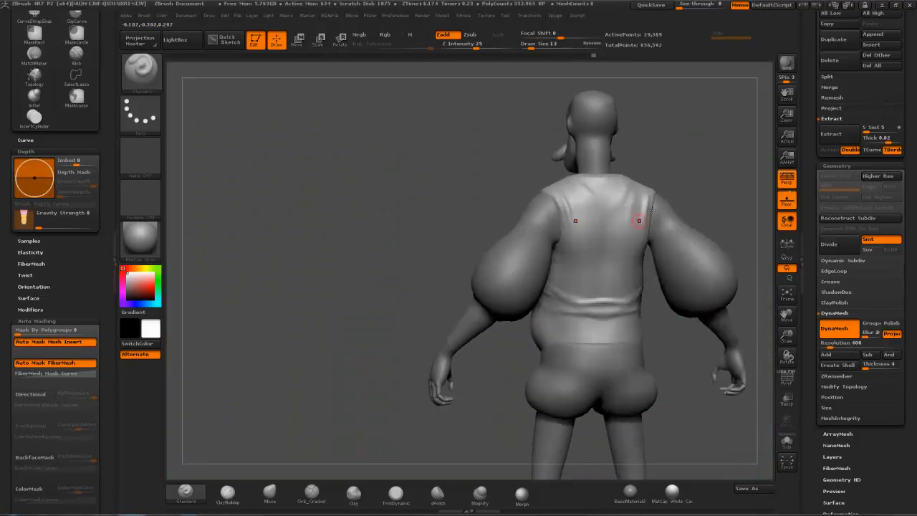
mouse_move(409, 195)
left_mouse_down()
mouse_move(496, 195)
mouse_move(409, 189)
mouse_move(417, 191)
left_mouse_up()
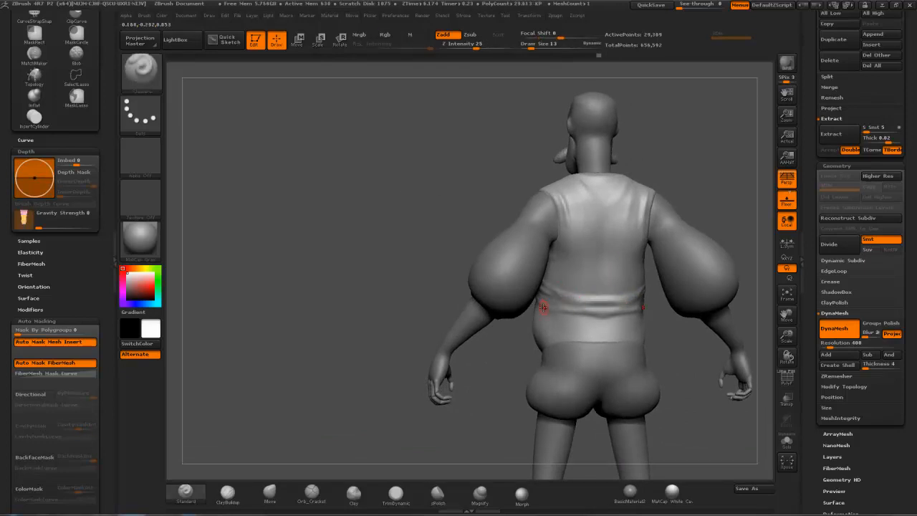
key("shift")
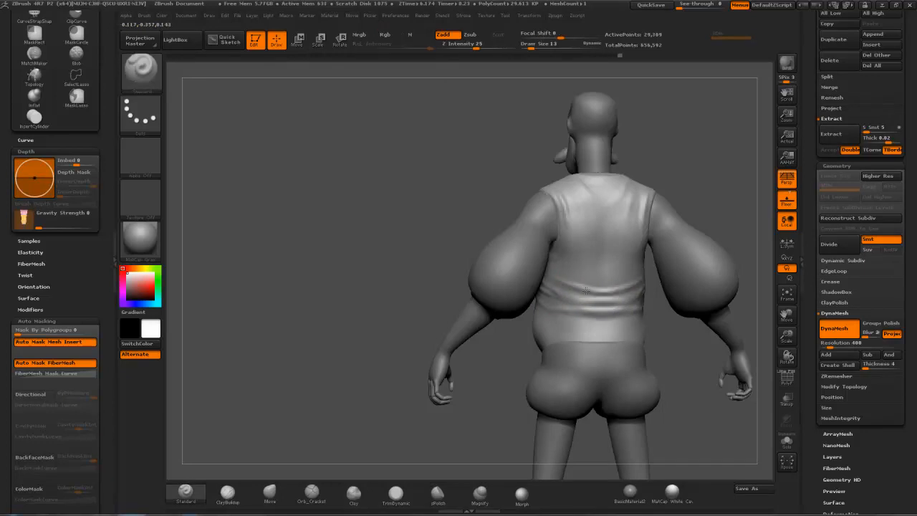
key("shift")
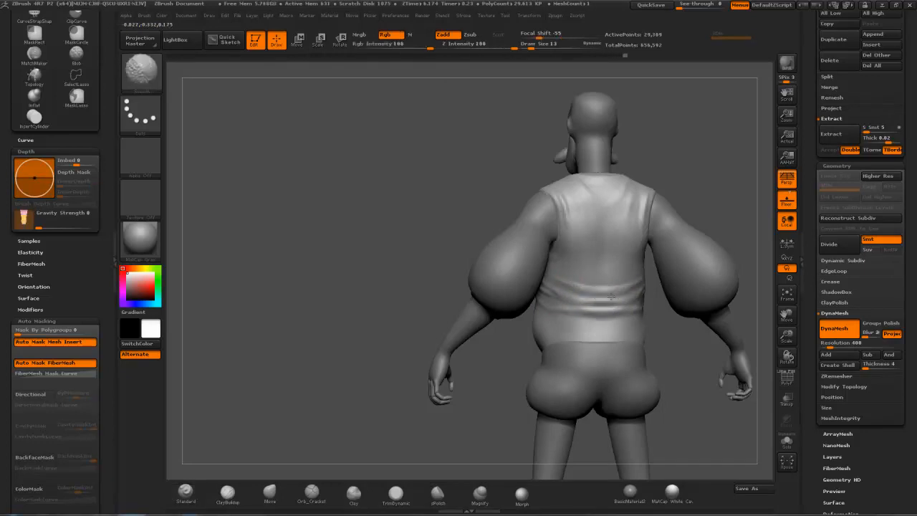
key("shift")
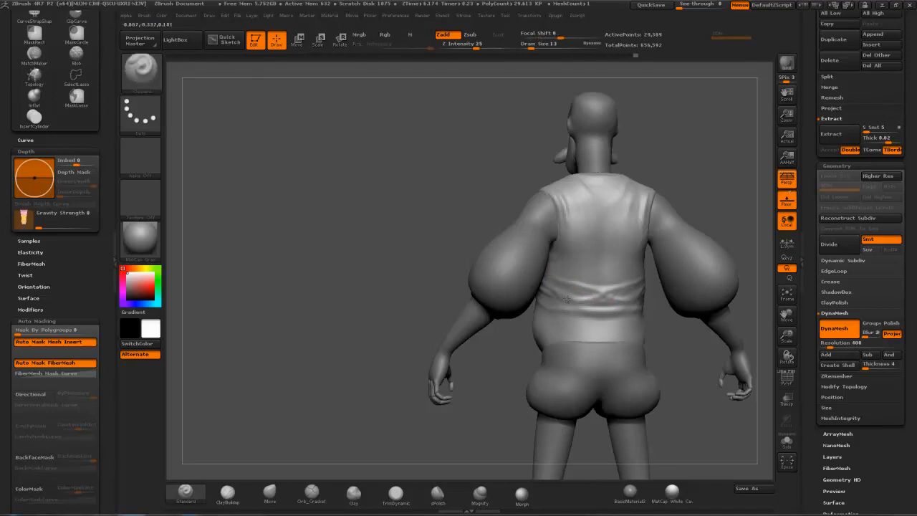
mouse_move(585, 304)
left_mouse_down()
mouse_move(559, 301)
mouse_move(596, 309)
left_mouse_up()
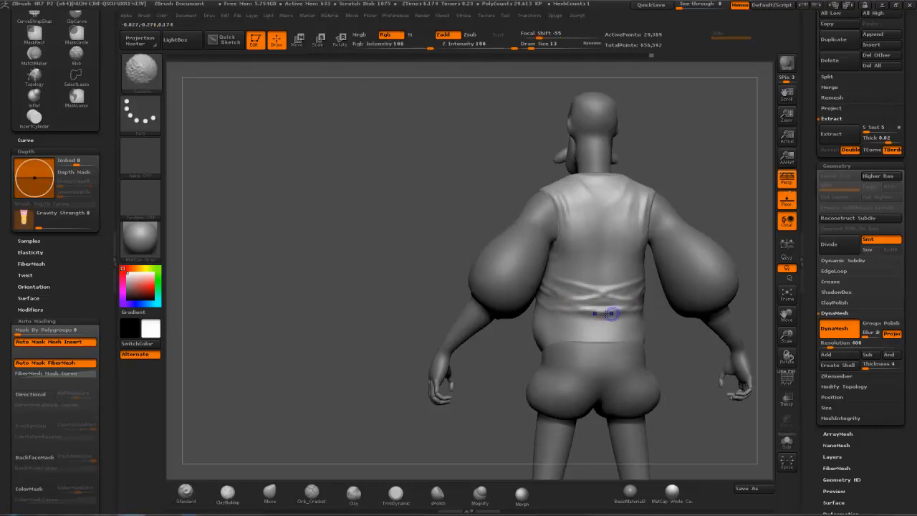
Step: Reshape the shirt's front above the waist folds with the Move brush at size 65, checking the side profile
mouse_move(691, 135)
left_mouse_down()
mouse_move(700, 130)
mouse_move(681, 157)
mouse_move(680, 148)
left_mouse_up()
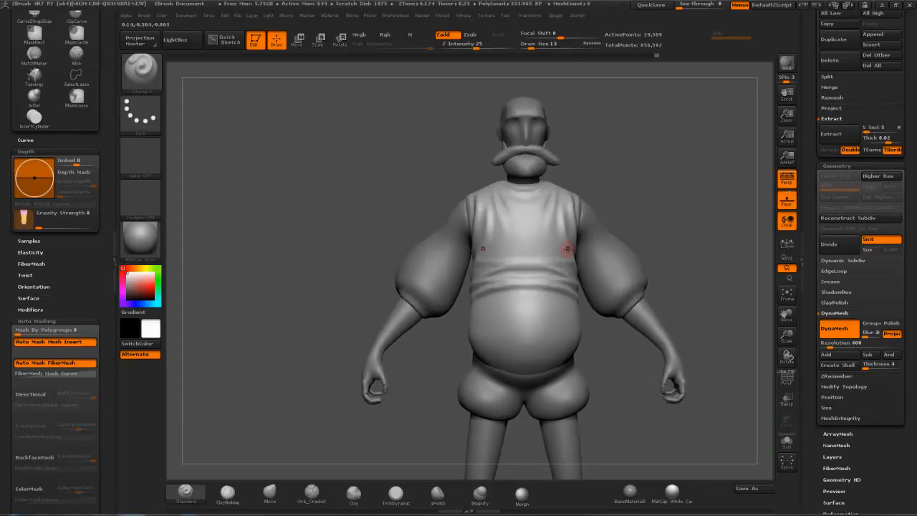
key("b")
key("m")
key("v")
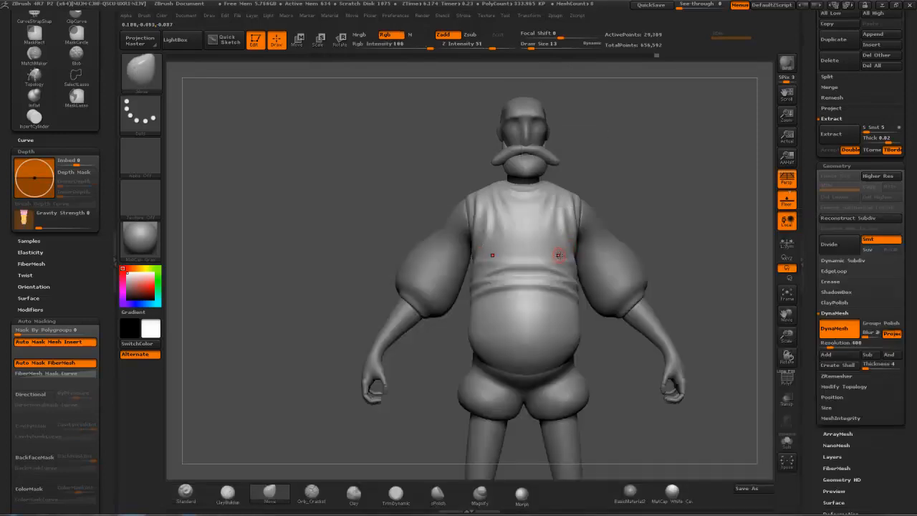
key("s")
left_click_drag(555, 257, 566, 258)
key("s")
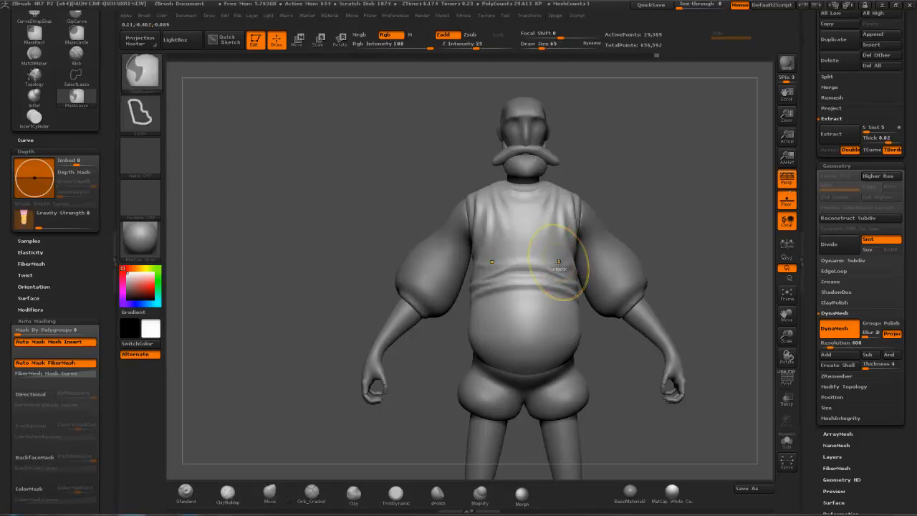
mouse_move(659, 194)
left_mouse_down()
mouse_move(562, 258)
mouse_move(569, 265)
left_mouse_up()
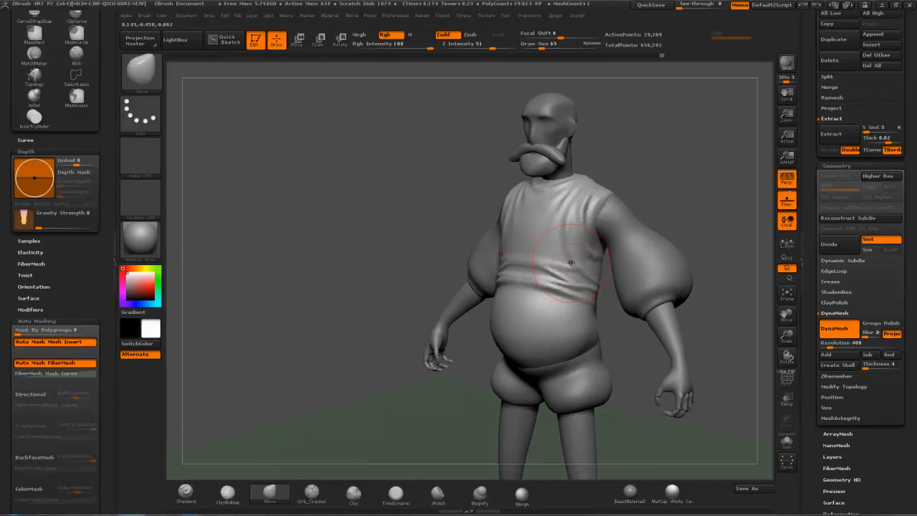
right_click_drag(622, 236, 554, 222)
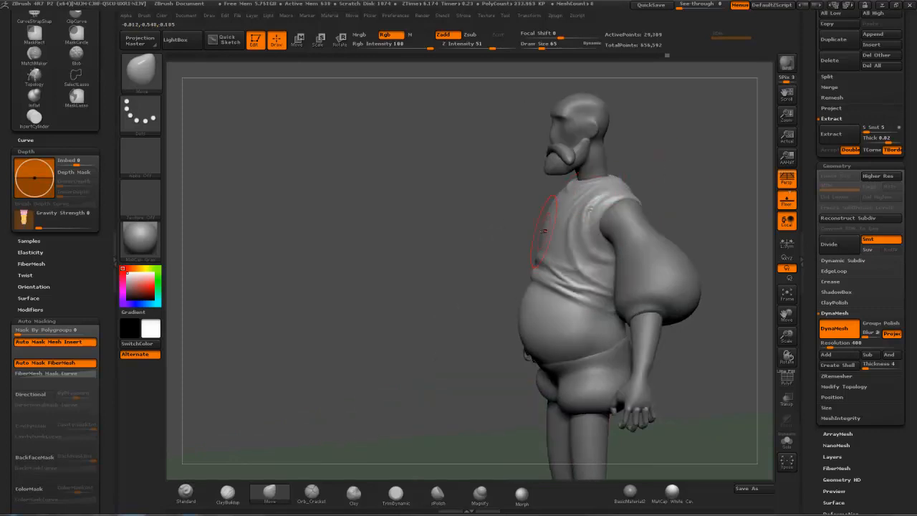
right_click_drag(680, 162, 594, 194, "shift")
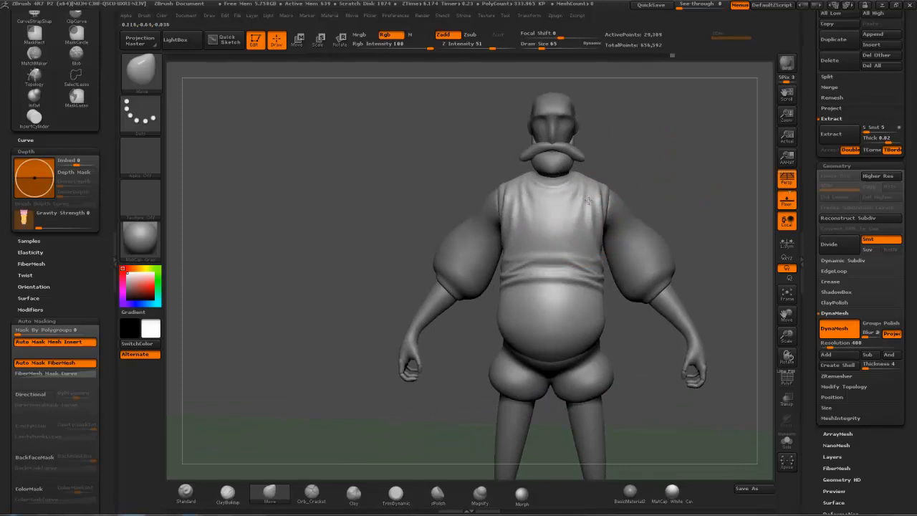
mouse_move(579, 257)
left_mouse_down()
mouse_move(583, 285)
mouse_move(556, 279)
mouse_move(556, 268)
left_mouse_up()
mouse_move(622, 221)
right_mouse_down()
mouse_move(563, 217)
mouse_move(588, 221)
right_mouse_up()
right_click_drag(651, 248, 653, 251)
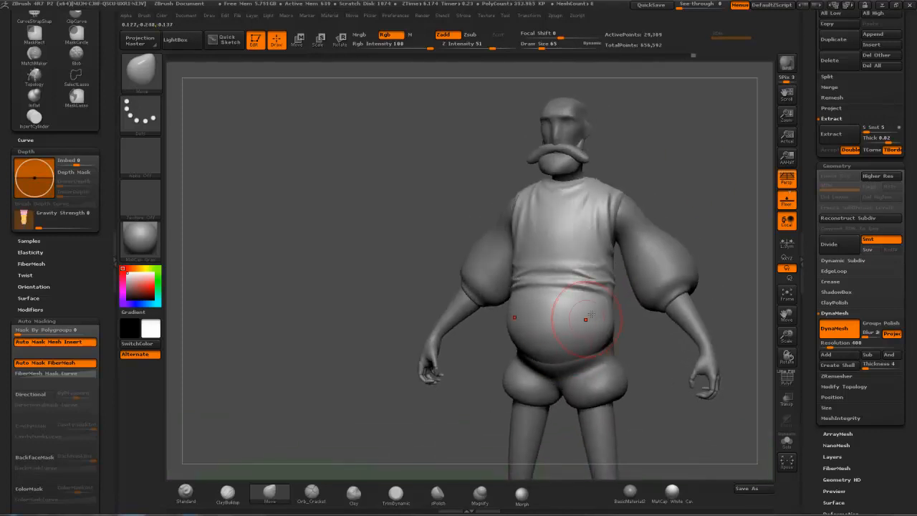
Step: Enlarge the Move brush to 101 and adjust the shirt's shape around the belly and the sides of the torso
key("bracketright")
key("bracketright")
left_click_drag(551, 369, 561, 360)
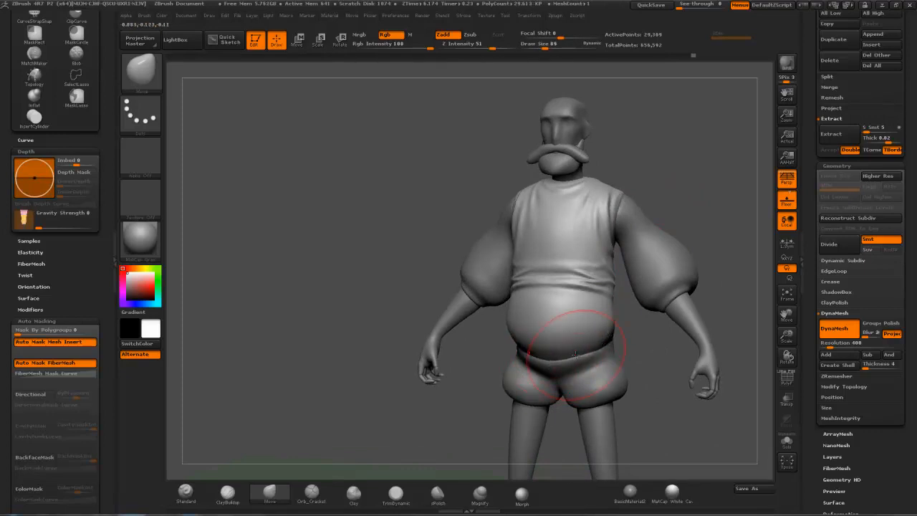
right_click_drag(592, 327, 579, 304)
key("s")
left_click_drag(596, 309, 602, 299)
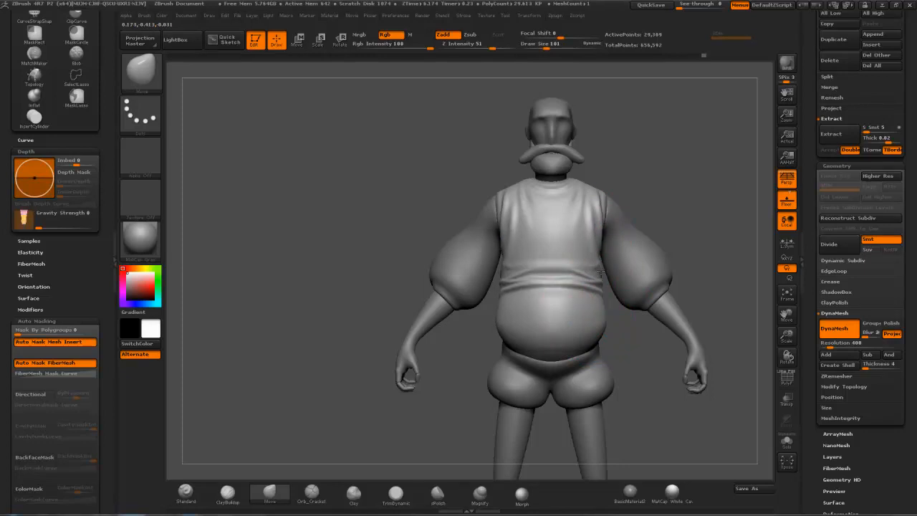
left_click_drag(600, 237, 596, 238)
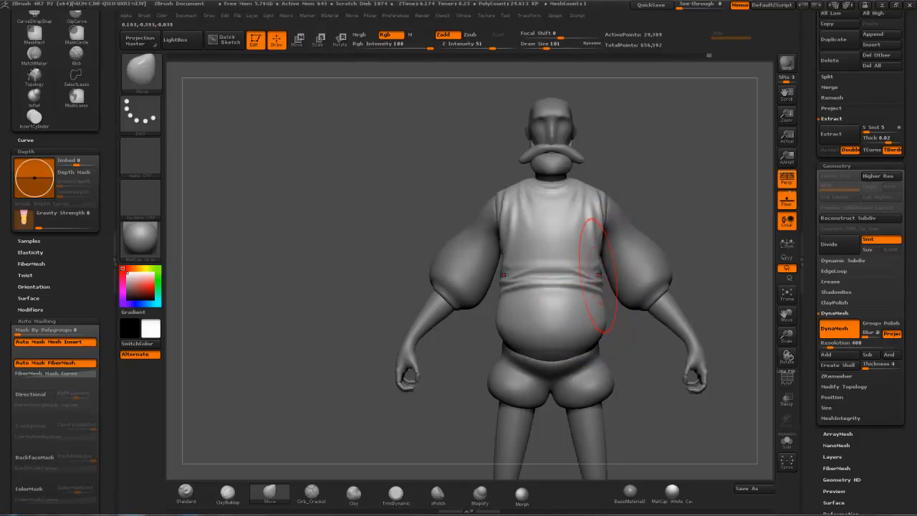
Step: Refine the shirt's side outline at the waist with the Move brush at size 65
key("s")
left_click_drag(605, 305, 601, 305)
left_click_drag(694, 204, 756, 213)
mouse_move(680, 265)
left_mouse_down()
mouse_move(589, 340)
mouse_move(645, 326)
mouse_move(676, 199)
mouse_move(717, 176)
mouse_move(709, 182)
left_mouse_up()
left_click_drag(710, 181, 689, 197)
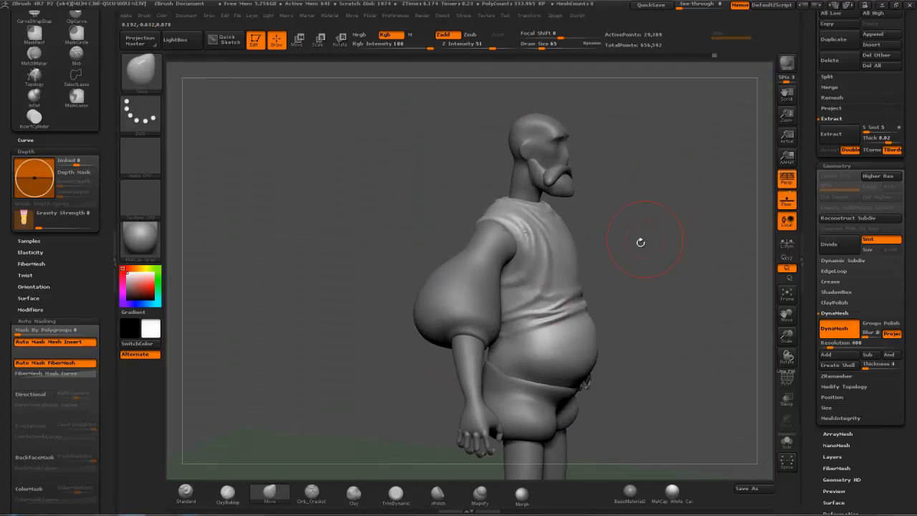
key("s")
left_click_drag(709, 229, 561, 278)
mouse_move(648, 260)
left_mouse_down()
mouse_move(596, 256)
mouse_move(618, 248)
mouse_move(584, 269)
left_mouse_up()
Step: Sculpt finer folds across the side front of the waist with the Standard brush at size 15 and smooth them
key("s")
left_click_drag(525, 293, 519, 292)
key("b")
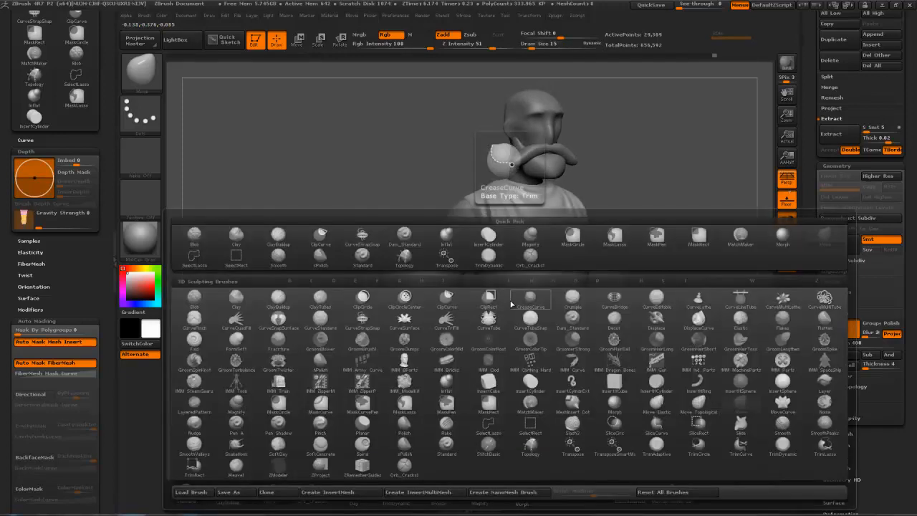
key("d")
key("s")
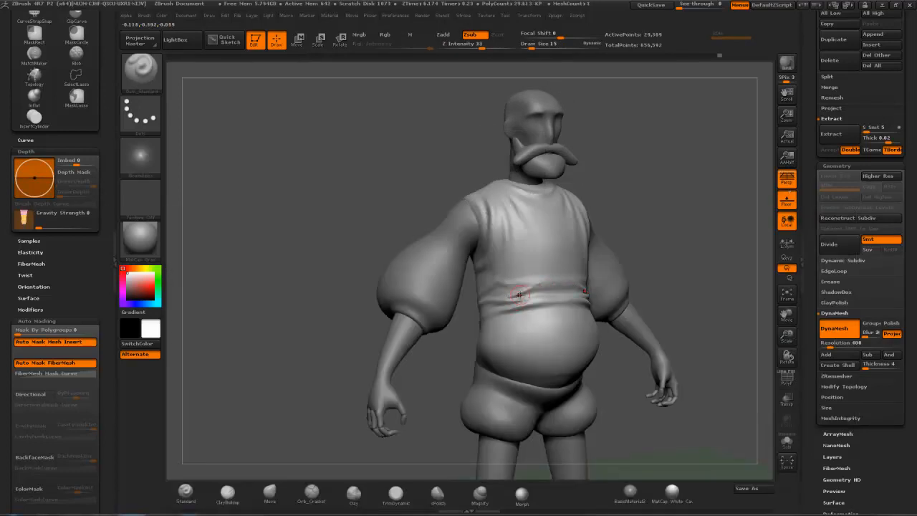
key("b")
key("s")
key("t")
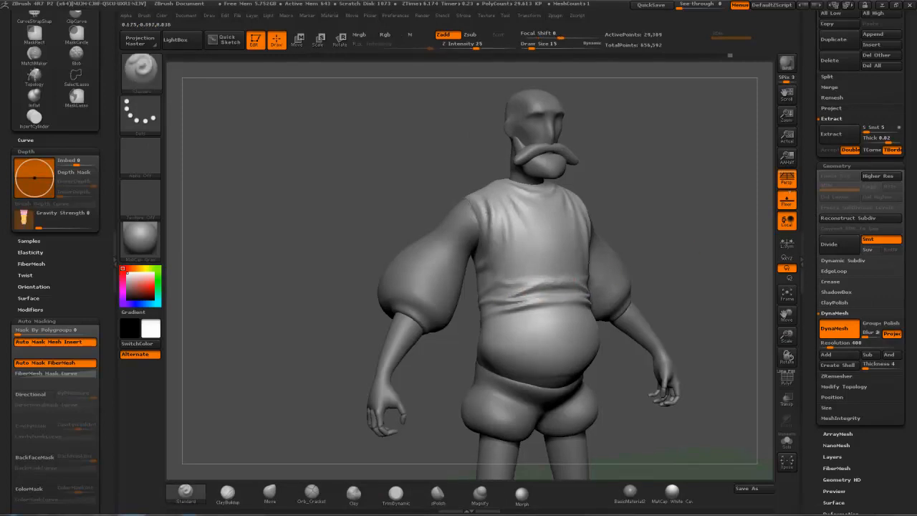
left_click_drag(717, 242, 529, 292)
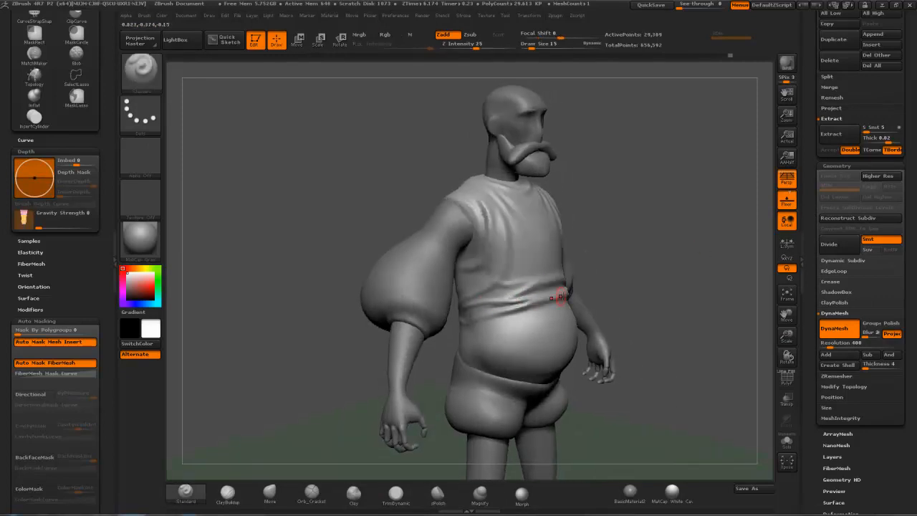
key("shift")
Step: Extend the waist folds around the shirt's side toward the back and smooth the creases between them
right_click_drag(518, 299, 570, 287)
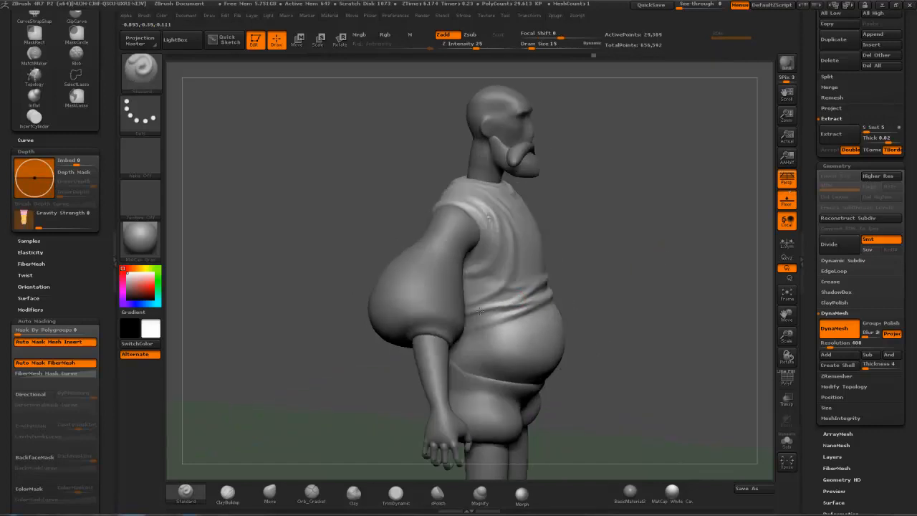
key("shift")
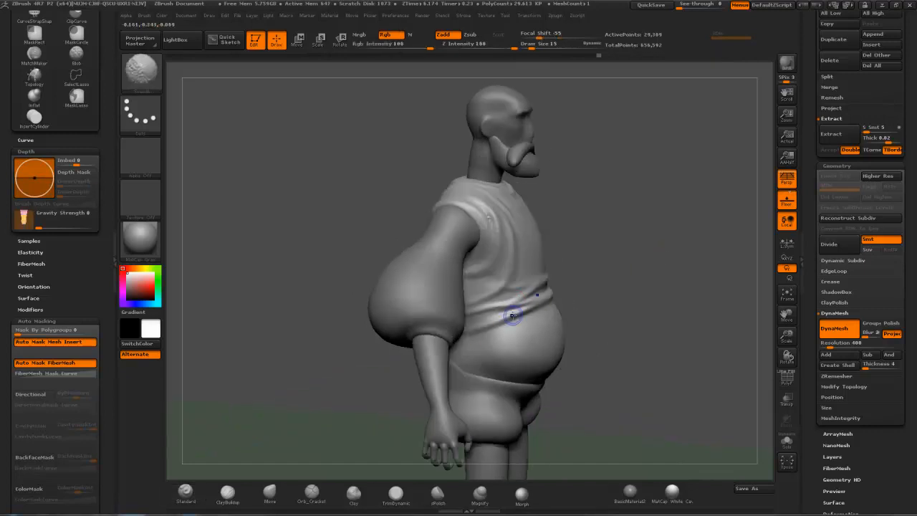
mouse_move(684, 251)
left_mouse_down()
mouse_move(602, 240)
mouse_move(652, 239)
left_mouse_up()
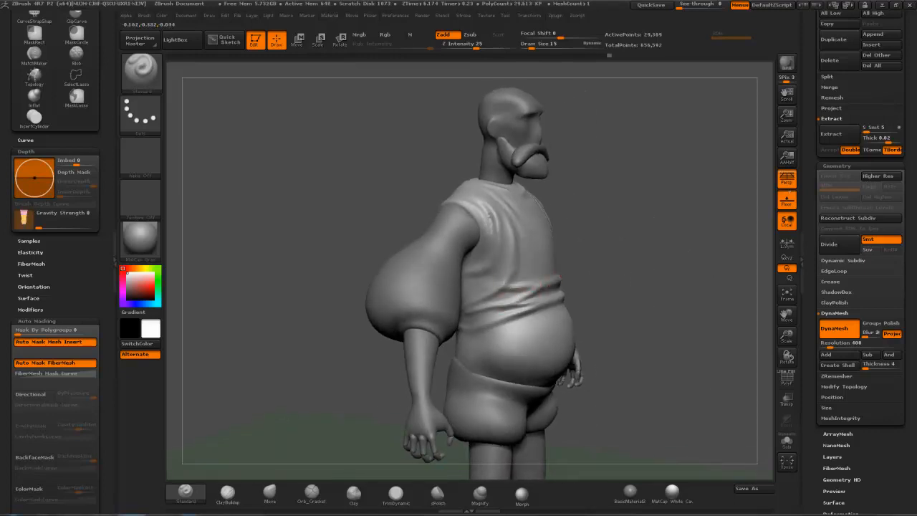
key("shift")
mouse_move(634, 278)
left_mouse_down()
mouse_move(663, 262)
mouse_move(552, 293)
left_mouse_up()
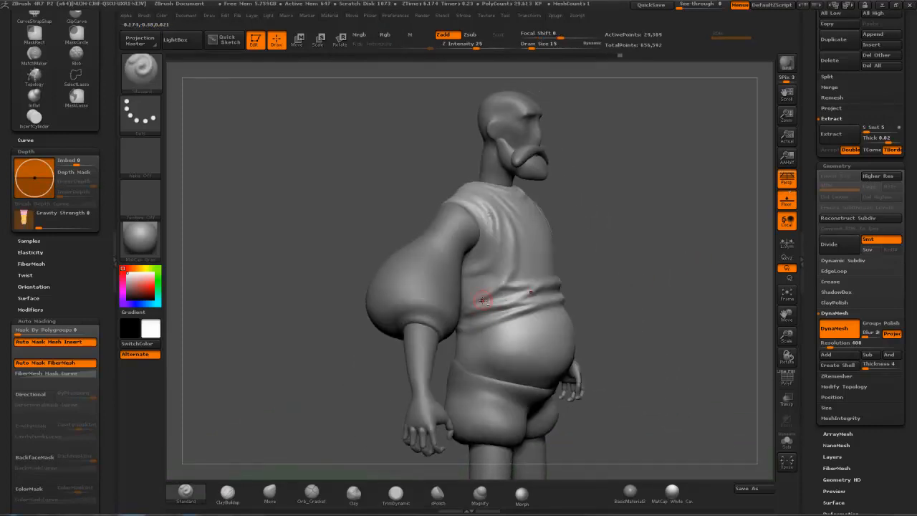
Step: Build up the upper waist fold on the shirt's side and soften where it meets the chest
mouse_move(698, 248)
left_mouse_down()
mouse_move(674, 241)
mouse_move(692, 244)
left_mouse_up()
mouse_move(503, 91)
left_mouse_down()
mouse_move(515, 285)
mouse_move(551, 280)
mouse_move(535, 269)
left_mouse_up()
mouse_move(694, 195)
left_mouse_down()
mouse_move(688, 207)
mouse_move(566, 255)
left_mouse_up()
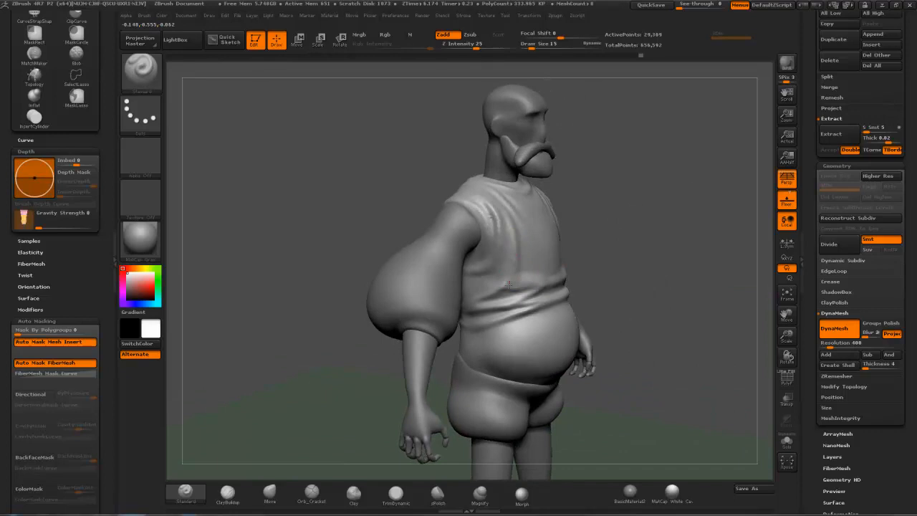
key("shift")
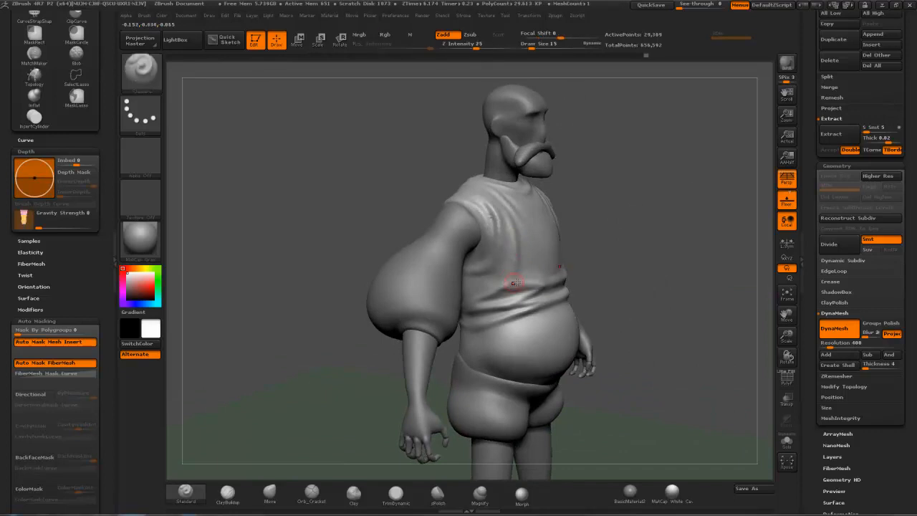
key("shift")
Step: Sculpt a vertical fold from the side waist folds up toward the armhole and smooth it
left_click_drag(706, 233, 631, 239)
mouse_move(645, 208)
left_mouse_down()
mouse_move(741, 199)
mouse_move(701, 213)
left_mouse_up()
mouse_move(623, 189)
left_mouse_down()
mouse_move(541, 190)
mouse_move(518, 205)
left_mouse_up()
left_click_drag(643, 226, 666, 228)
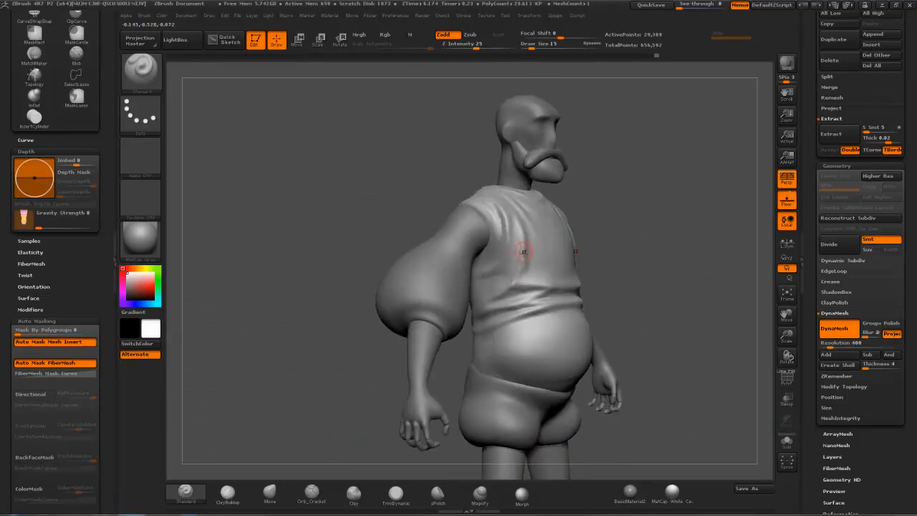
left_click_drag(581, 248, 557, 255)
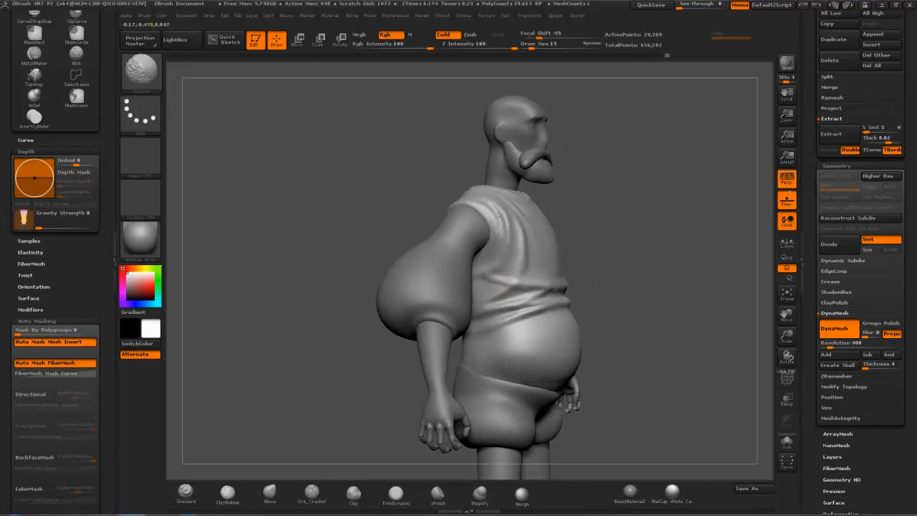
Step: Smooth and refine the folds on the shirt's side between the underarm and the waist
left_click_drag(595, 245, 683, 208)
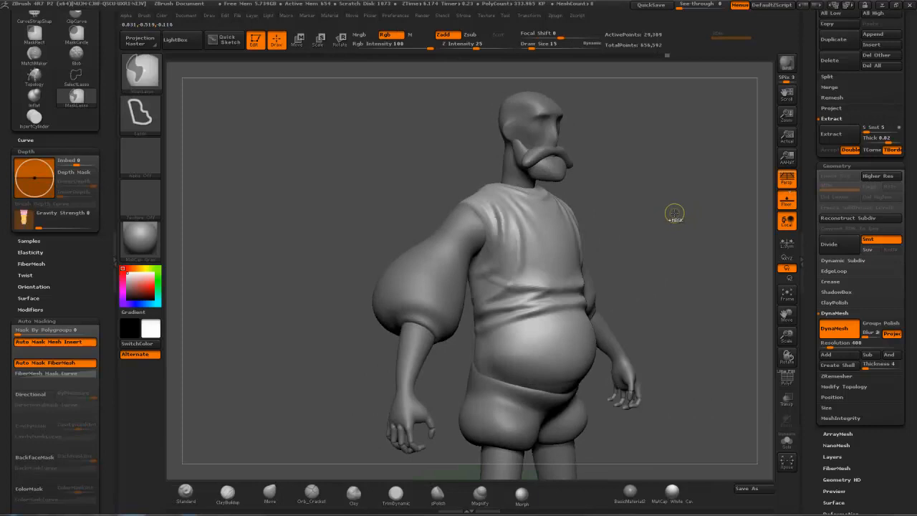
left_click_drag(479, 290, 516, 284, "shift")
mouse_move(625, 252)
left_mouse_down()
mouse_move(691, 252)
mouse_move(634, 252)
mouse_move(655, 237)
left_mouse_up()
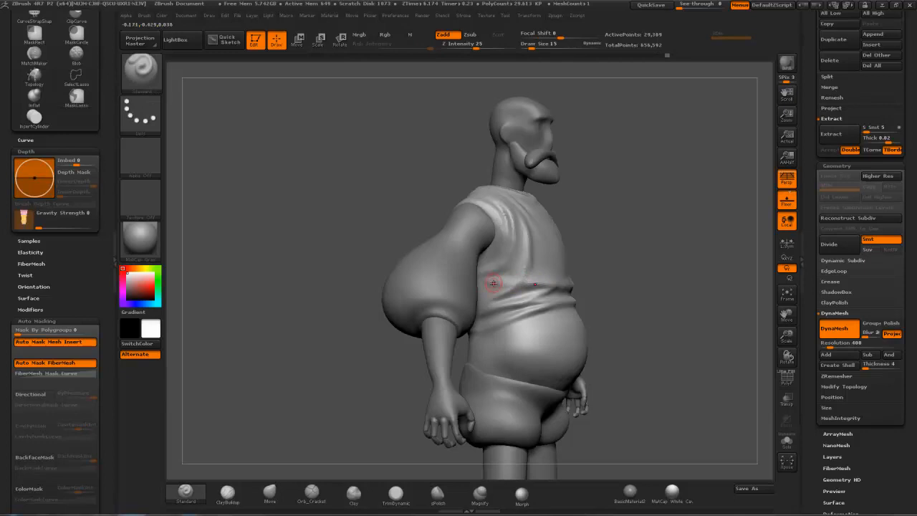
left_click_drag(639, 242, 649, 201)
left_click_drag(673, 139, 687, 176)
Step: Hide the puffy sleeves subtool and isolate the shirt in Solo mode
scroll(856, 156, "up", 5)
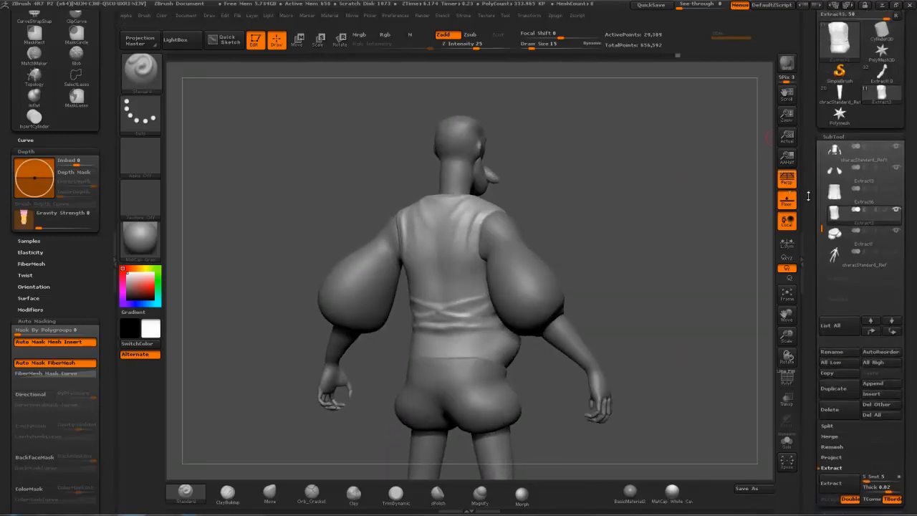
left_click(896, 140)
left_click_drag(651, 215, 643, 235)
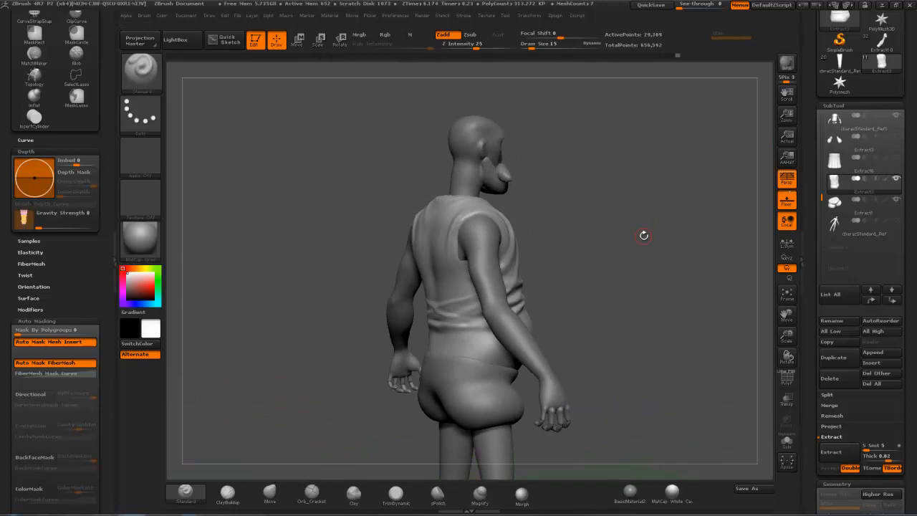
left_click(788, 441)
Step: Sculpt the waist folds under the arm on the isolated shirt, joining the back folds to the front ones, and smooth them
mouse_move(629, 272)
left_mouse_down()
mouse_move(610, 249)
mouse_move(630, 266)
mouse_move(617, 273)
mouse_move(660, 252)
mouse_move(645, 254)
left_mouse_up()
left_click_drag(455, 303, 532, 289, "shift")
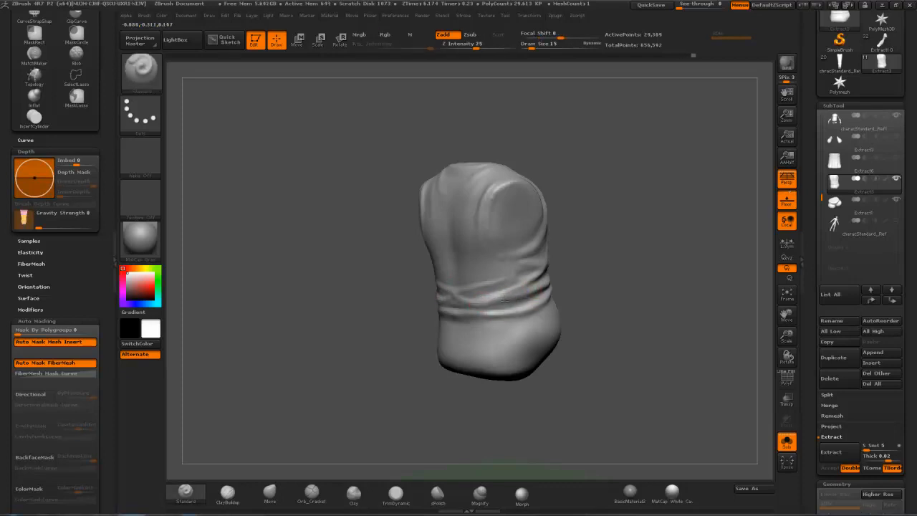
mouse_move(508, 299)
left_mouse_down()
mouse_move(535, 289)
mouse_move(522, 294)
left_mouse_up()
mouse_move(638, 261)
left_mouse_down()
mouse_move(569, 264)
mouse_move(542, 291)
left_mouse_up()
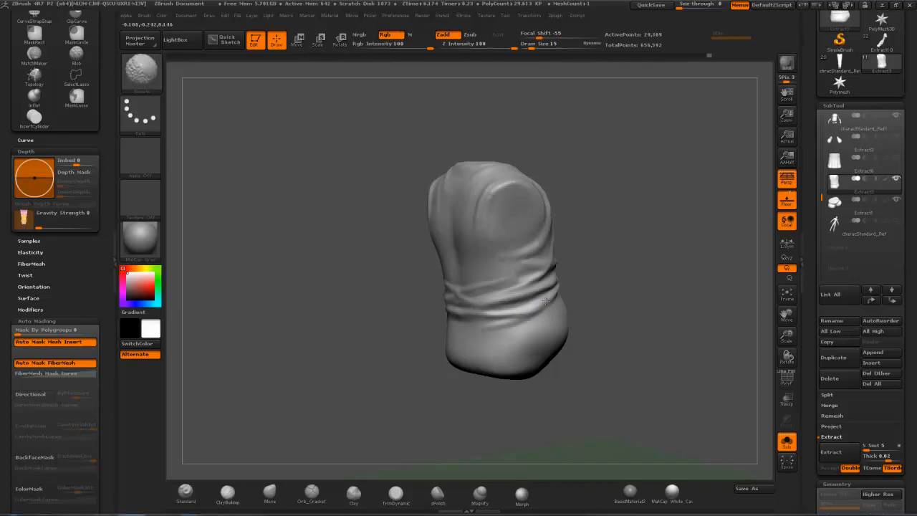
Step: Refine the waist folds around the isolated shirt's side and back, and bring the full figure back into view
mouse_move(616, 268)
left_mouse_down()
mouse_move(491, 308)
mouse_move(517, 319)
mouse_move(447, 315)
mouse_move(518, 316)
left_mouse_up()
left_click_drag(576, 288, 523, 327)
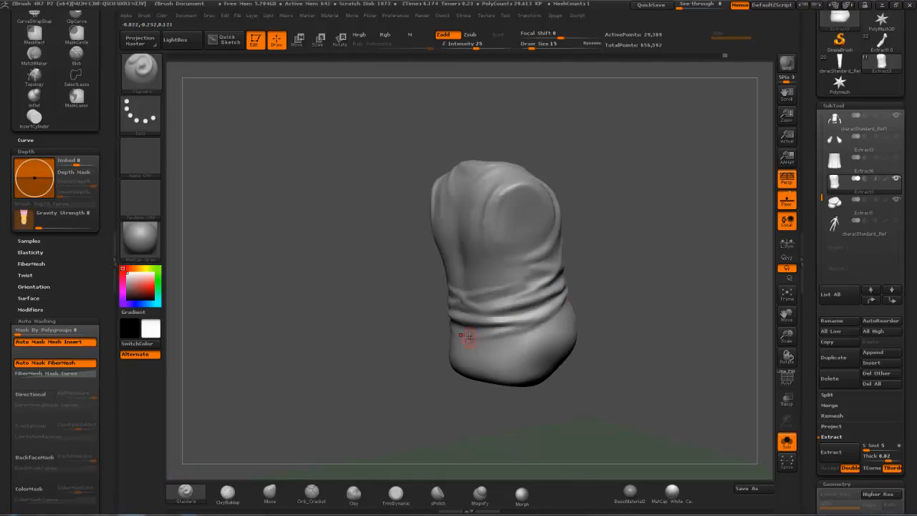
mouse_move(631, 271)
left_mouse_down()
mouse_move(671, 274)
mouse_move(597, 274)
mouse_move(605, 275)
left_mouse_up()
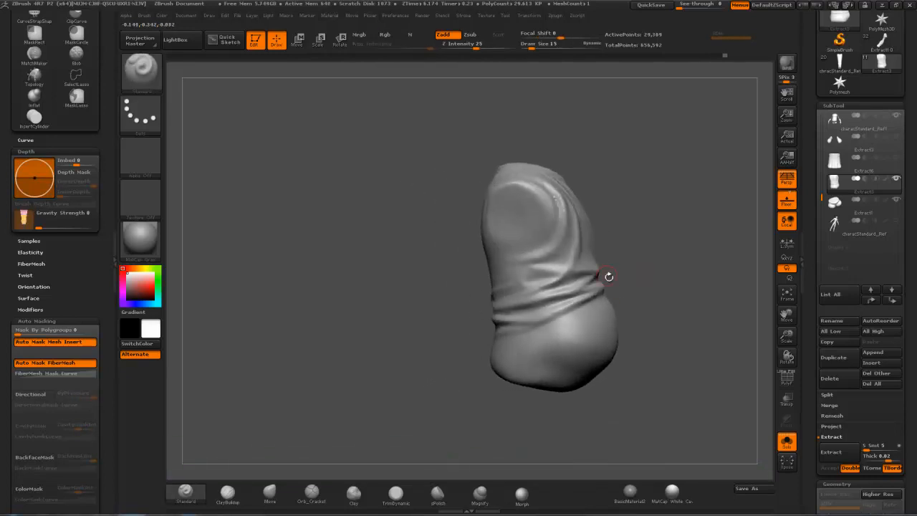
left_click(786, 441)
left_click_drag(675, 278, 635, 282)
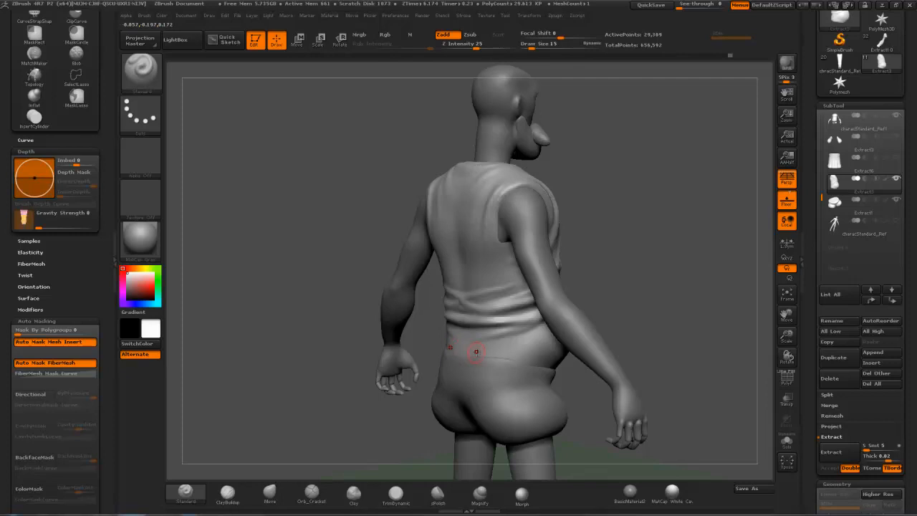
Step: Carve a crease around the shirt below the belly, running from the lower back to the front, checking it against the body
left_click_drag(571, 380, 659, 393, "alt")
mouse_move(673, 221)
left_mouse_down()
mouse_move(632, 221)
mouse_move(677, 223)
left_mouse_up()
left_click_drag(478, 334, 545, 352, "alt")
left_click_drag(714, 214, 694, 213)
left_click_drag(694, 213, 643, 172, "alt")
left_click(788, 441)
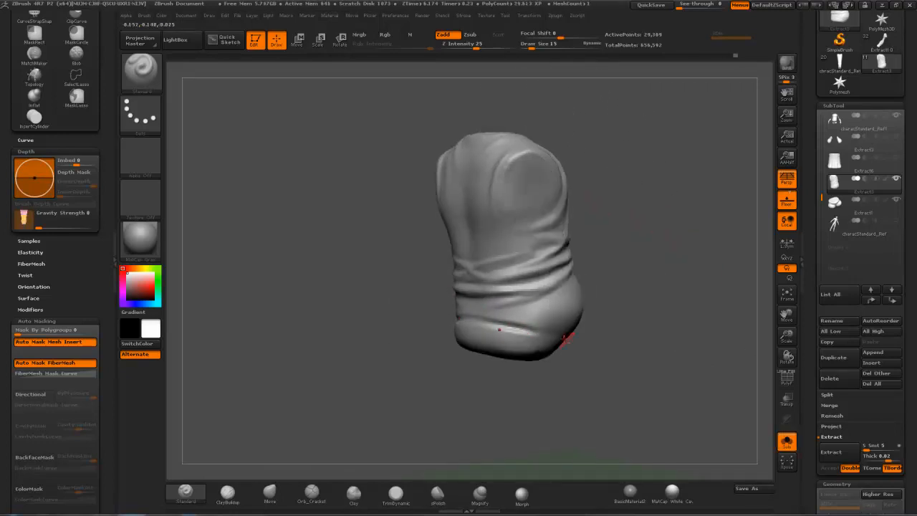
left_click_drag(581, 337, 483, 326)
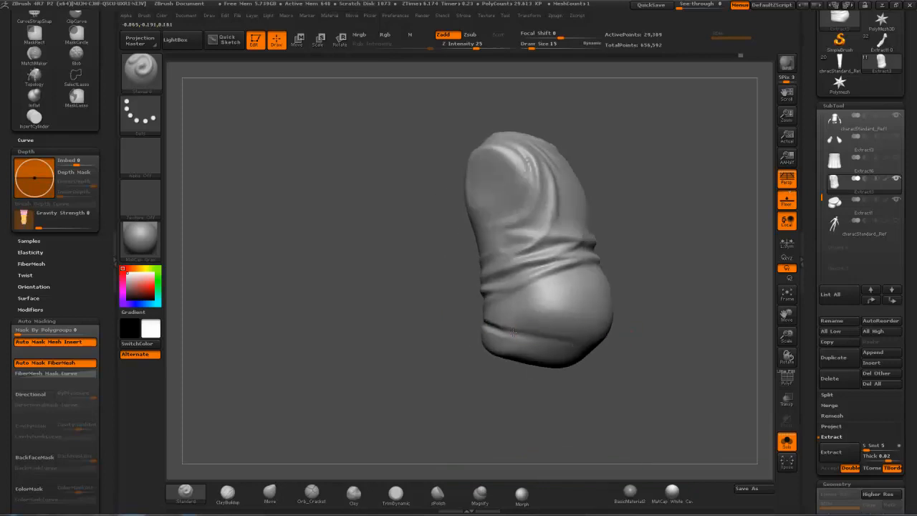
left_click_drag(645, 352, 589, 343)
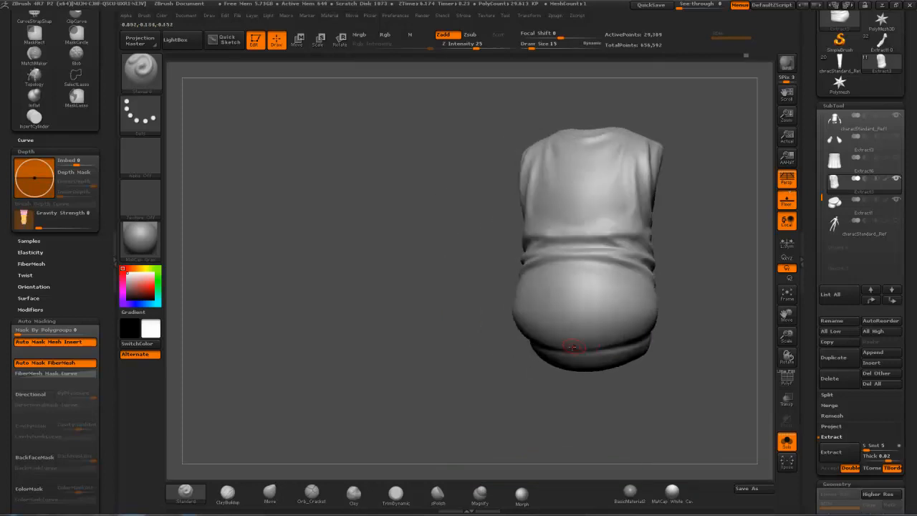
left_click(787, 442)
left_click_drag(717, 399, 562, 326)
left_click(787, 441)
Step: Swell the cloth above the lower crease with the Inflate brush at draw size 37, and leave Solo mode
key("b")
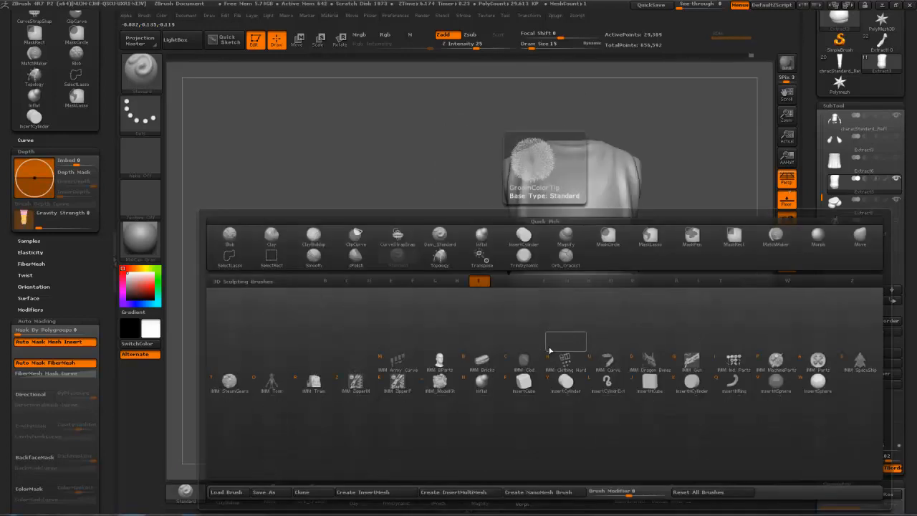
key("i")
key("n")
key("s")
left_click_drag(551, 330, 546, 332)
key("s")
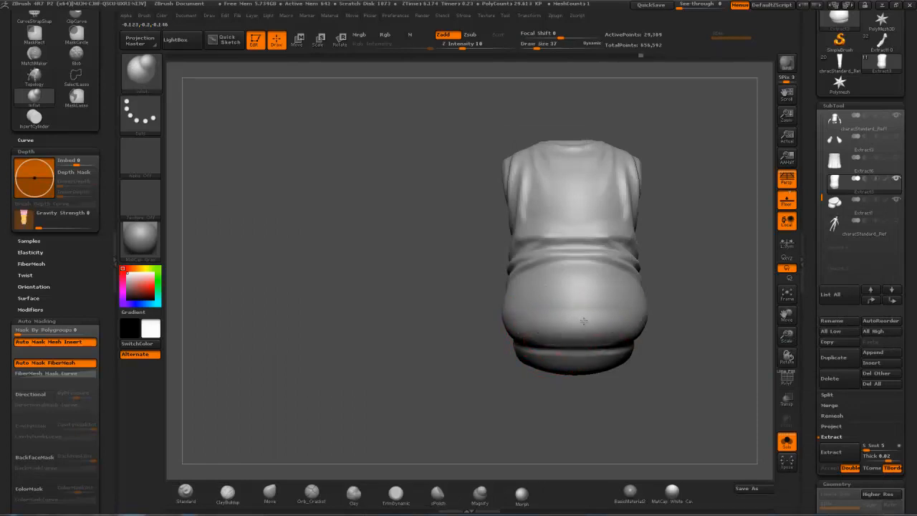
left_click_drag(678, 291, 651, 304)
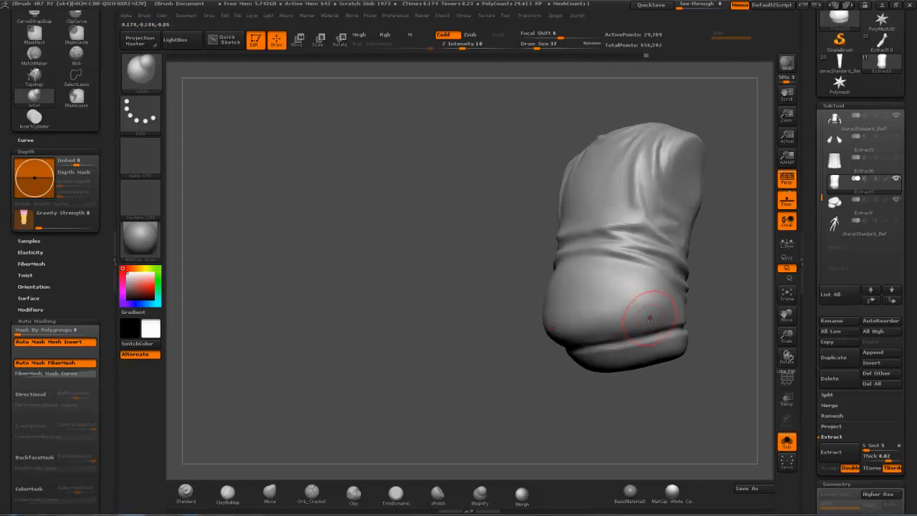
key("shift")
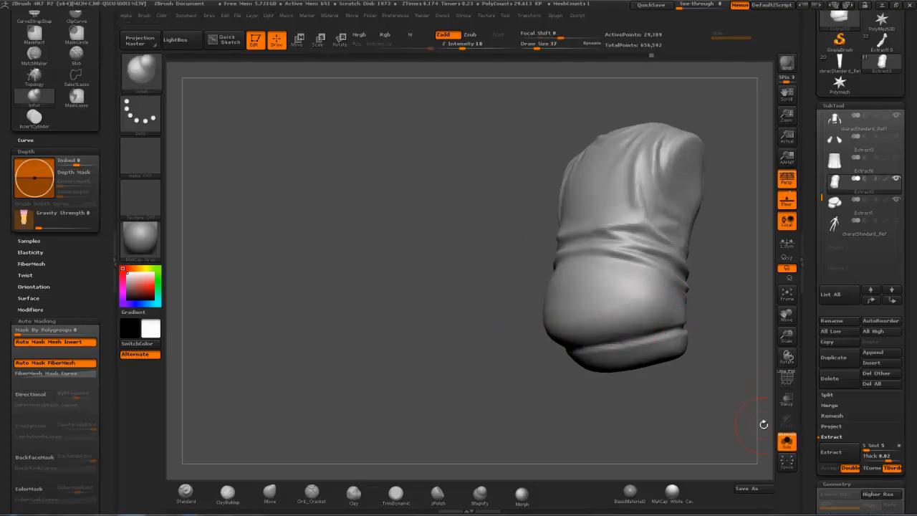
left_click(787, 440)
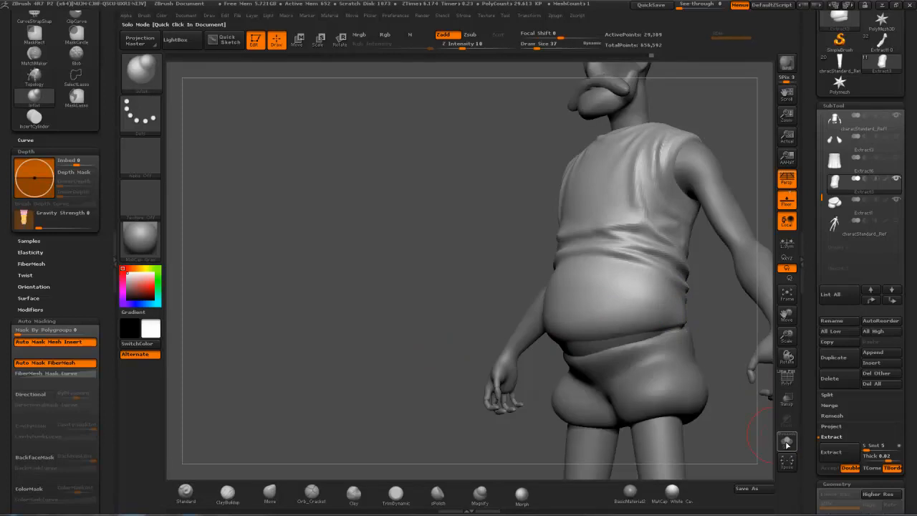
Step: Inflate the shirt's belly from the front and sides to round it out, and smooth the bulge over the hem
left_click_drag(446, 373, 463, 240)
left_click_drag(674, 200, 696, 187)
left_click_drag(678, 315, 652, 281)
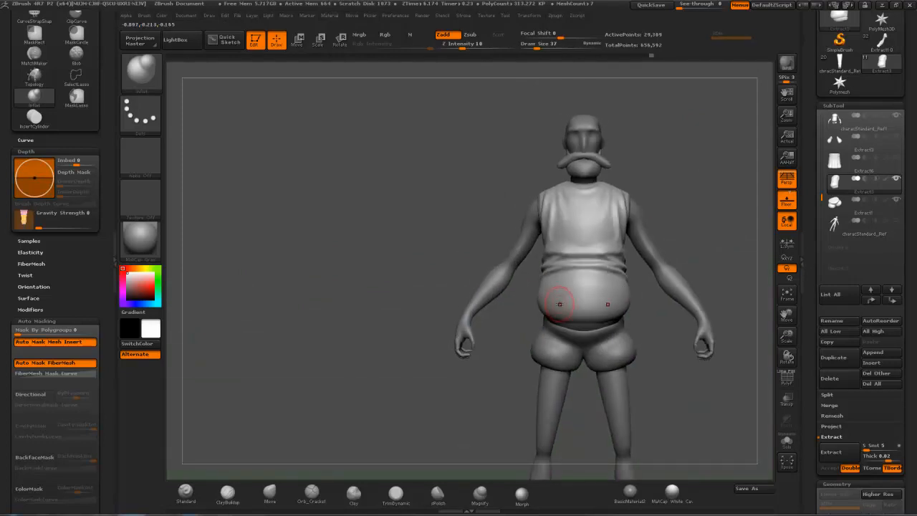
left_click_drag(495, 304, 594, 293)
left_click_drag(706, 272, 626, 244)
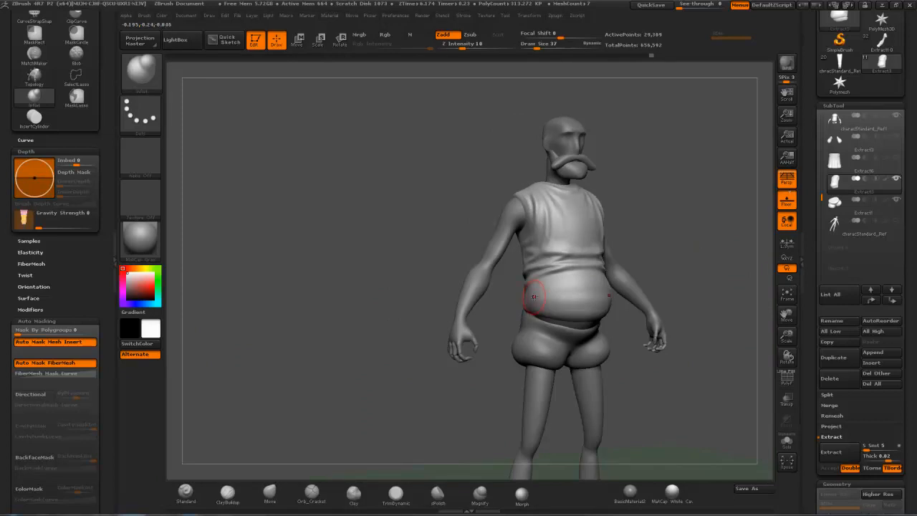
left_click_drag(543, 291, 591, 289)
left_click_drag(542, 310, 603, 312, "shift")
mouse_move(645, 268)
left_mouse_down()
mouse_move(698, 180)
mouse_move(700, 150)
mouse_move(738, 161)
mouse_move(692, 160)
left_mouse_up()
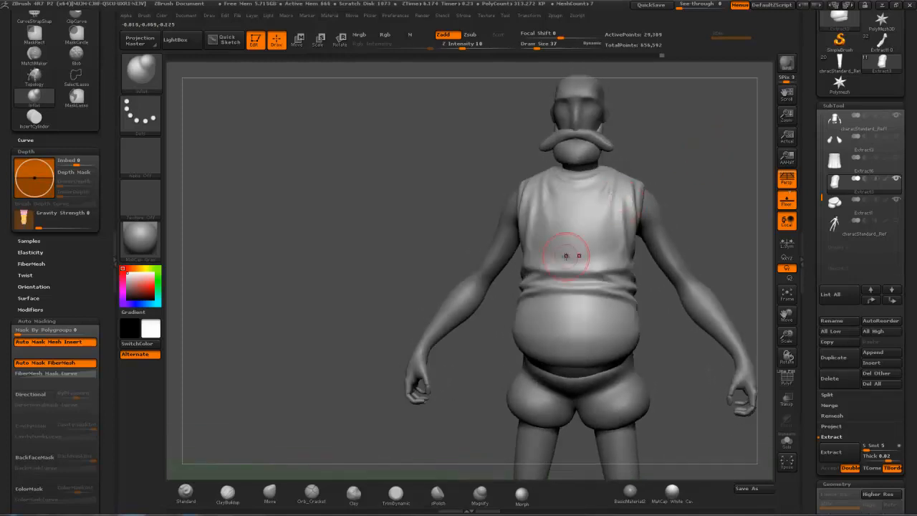
Step: Strengthen the front waist folds above the belly with the Standard brush at draw size 17
key("s")
left_click_drag(584, 263, 579, 263)
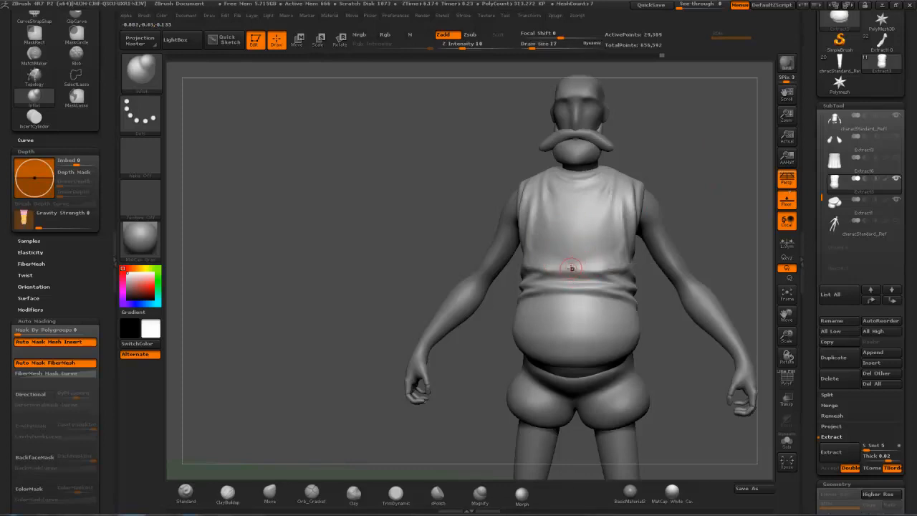
key("b")
key("s")
key("t")
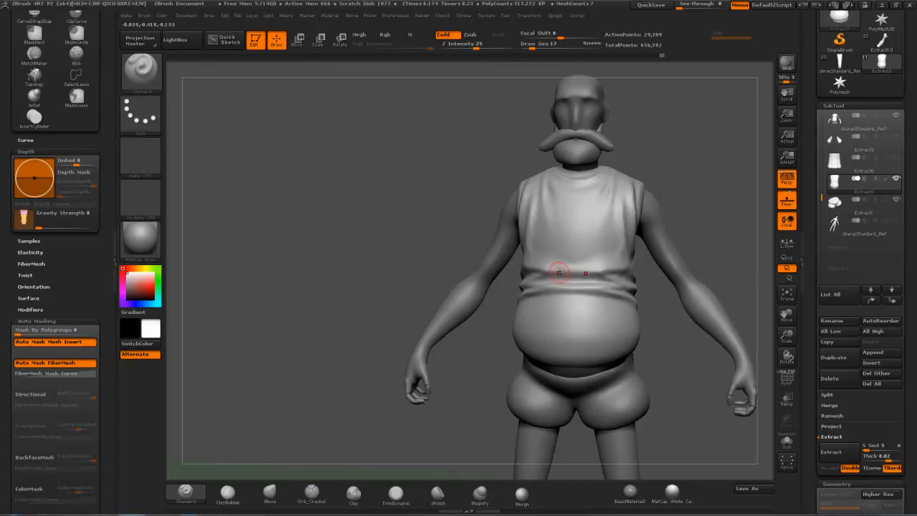
left_click_drag(692, 186, 653, 224)
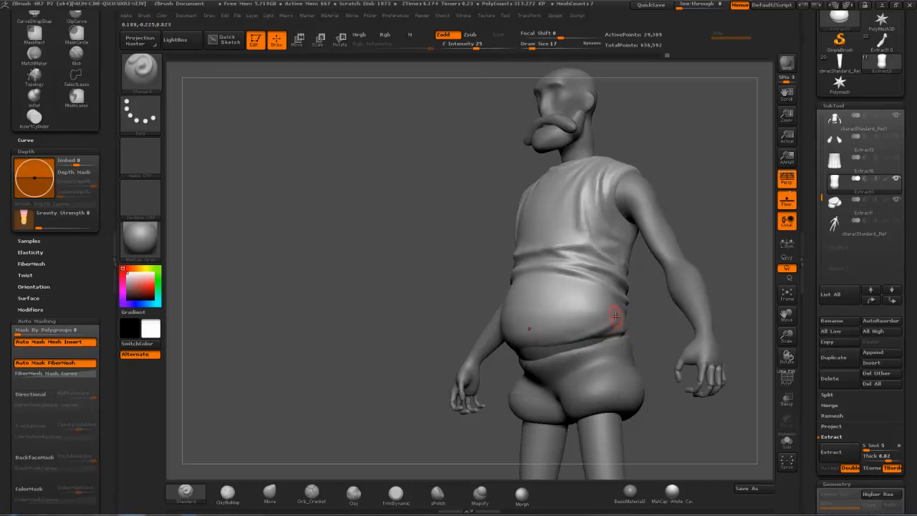
Step: Build up and smooth the horizontal folds across the shirt's lower back, down to the crease above the hem
left_click_drag(730, 250, 635, 304)
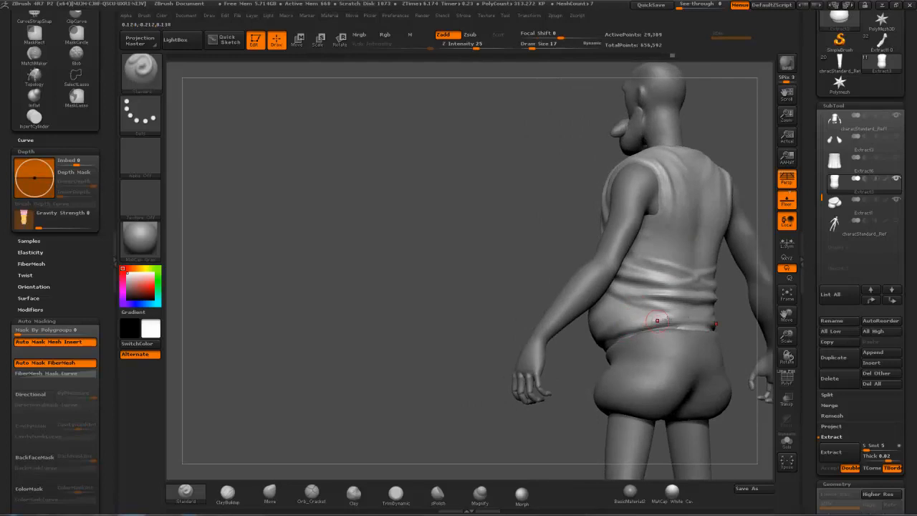
left_click_drag(566, 329, 615, 284)
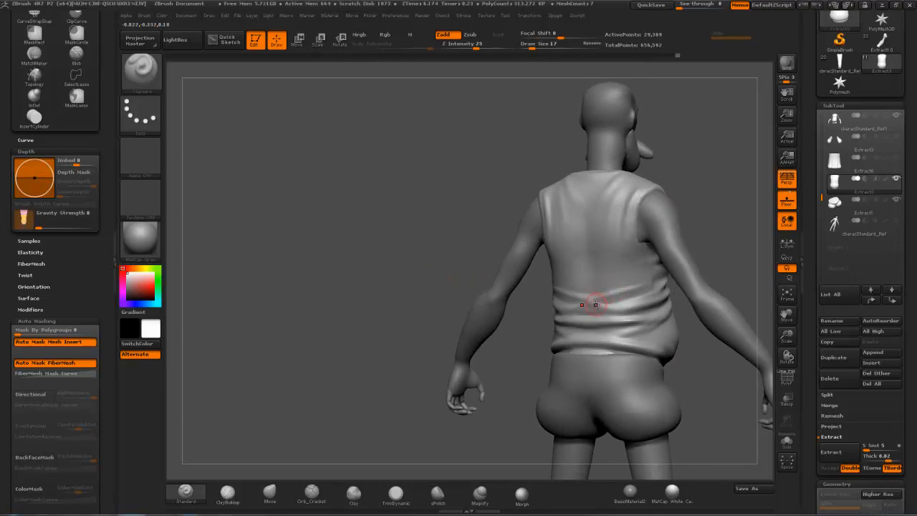
key("shift")
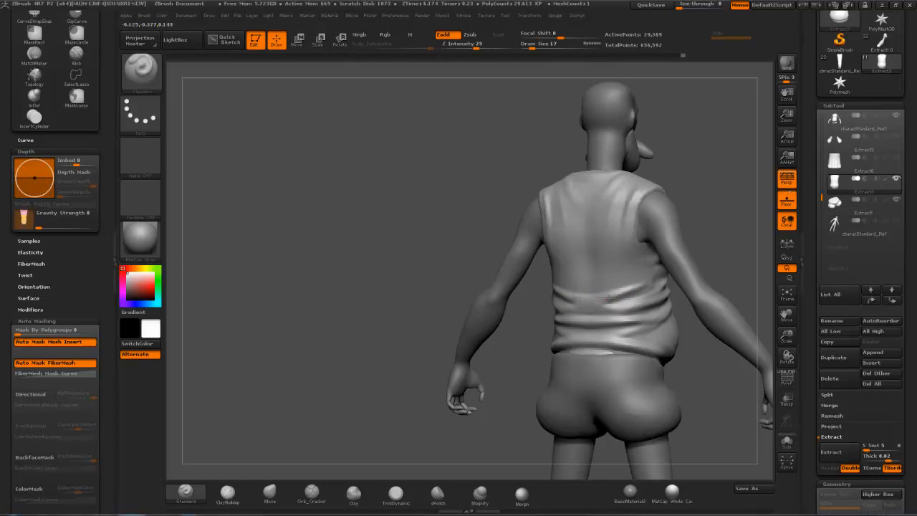
key("shift")
left_click_drag(700, 206, 721, 192)
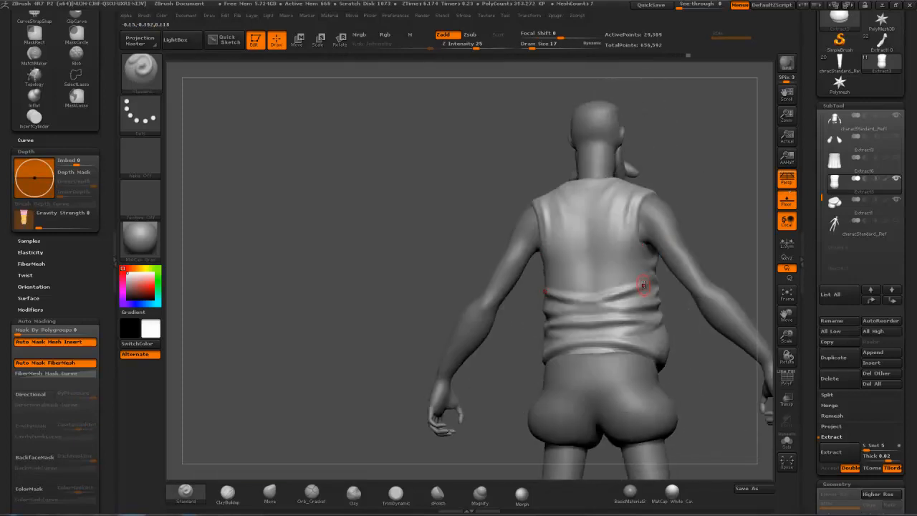
Step: Isolate the shirt in Solo mode, then sculpt and smooth the diagonal side folds running up toward the underarm
left_click(787, 442)
left_click_drag(746, 401, 689, 358)
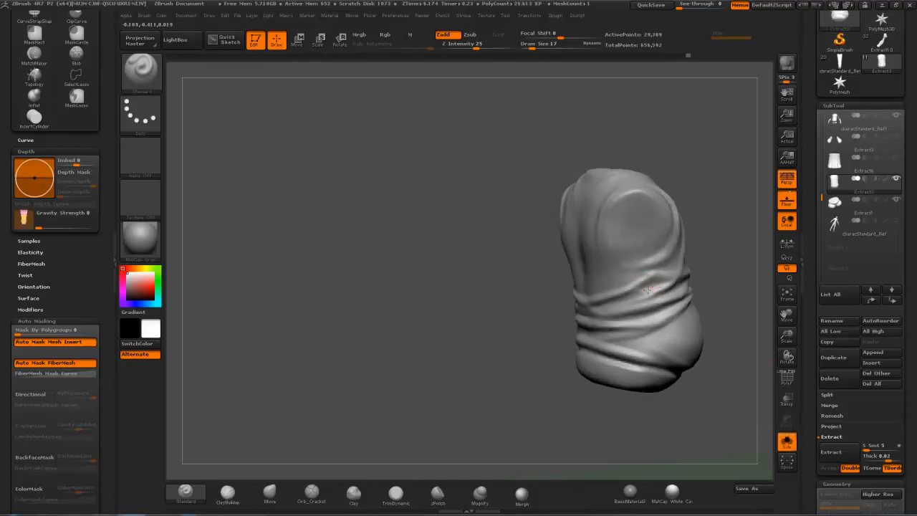
key("shift")
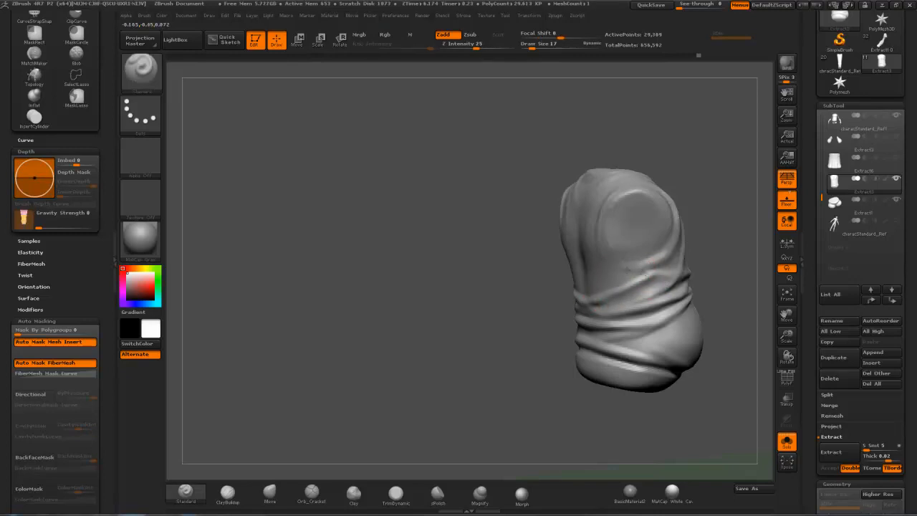
key("shift")
mouse_move(706, 233)
left_mouse_down()
mouse_move(641, 237)
mouse_move(697, 244)
left_mouse_up()
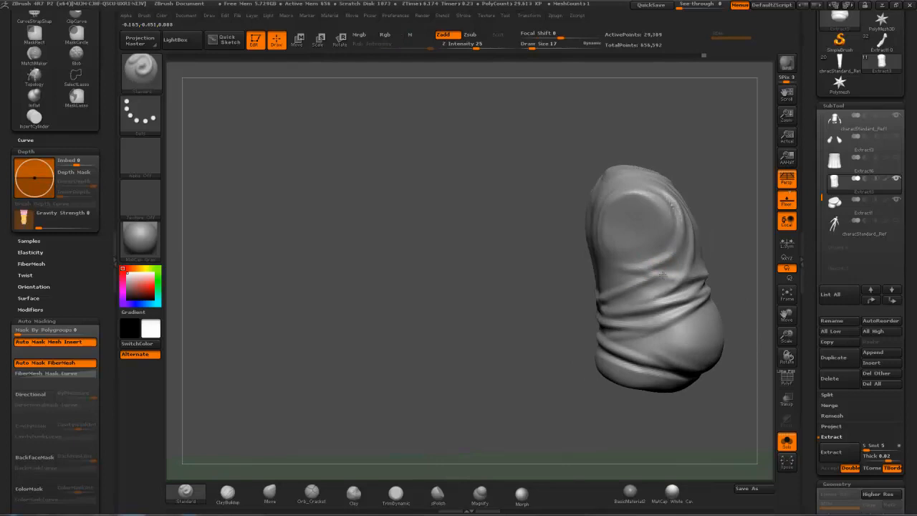
Step: Sculpt the sagging folds across the middle of the shirt's back, connecting them to the side folds
left_click_drag(724, 214, 661, 208)
left_click_drag(693, 156, 664, 180, "alt")
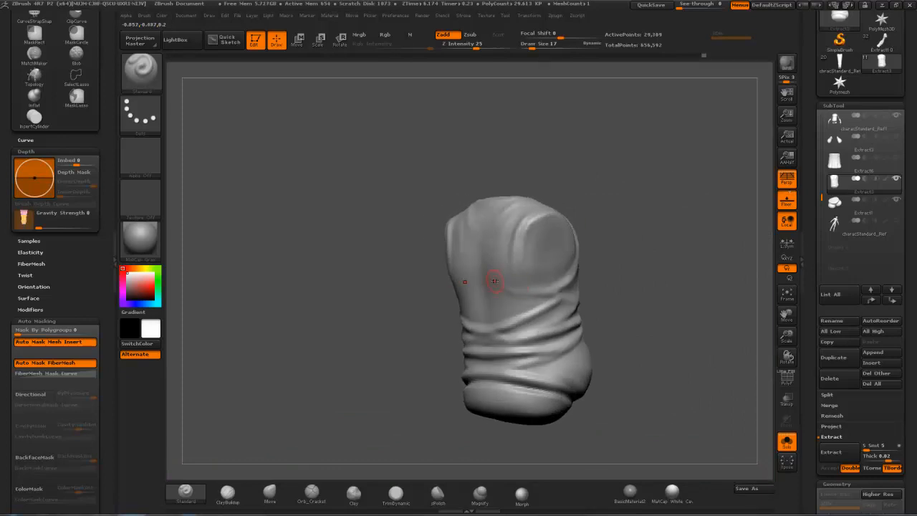
mouse_move(624, 190)
left_mouse_down()
mouse_move(645, 192)
mouse_move(651, 213)
left_mouse_up()
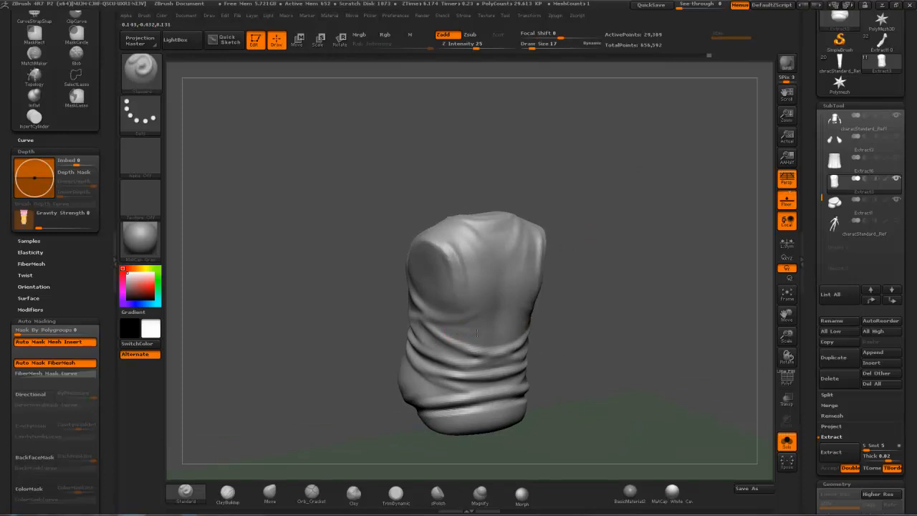
left_click_drag(575, 279, 456, 250)
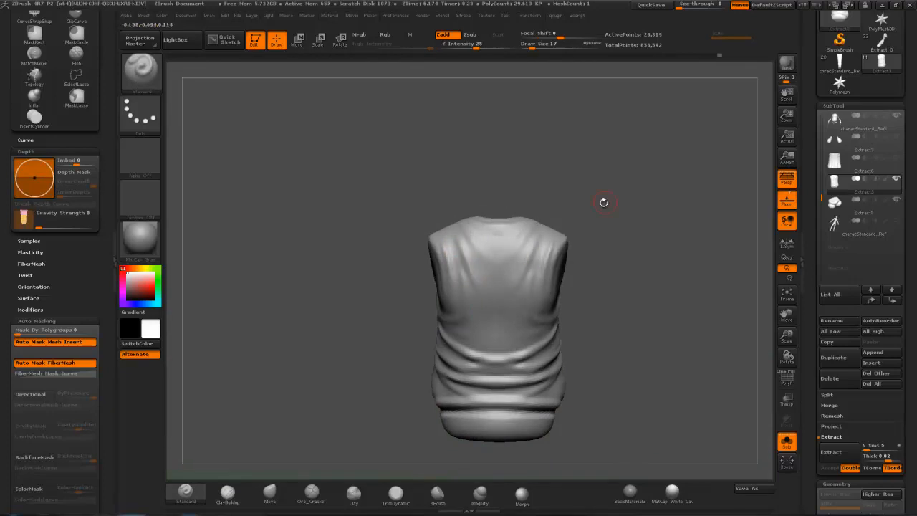
Step: Extend the fold curving around the back of the armhole toward the underarm and smooth it
right_click_drag(549, 234, 511, 265)
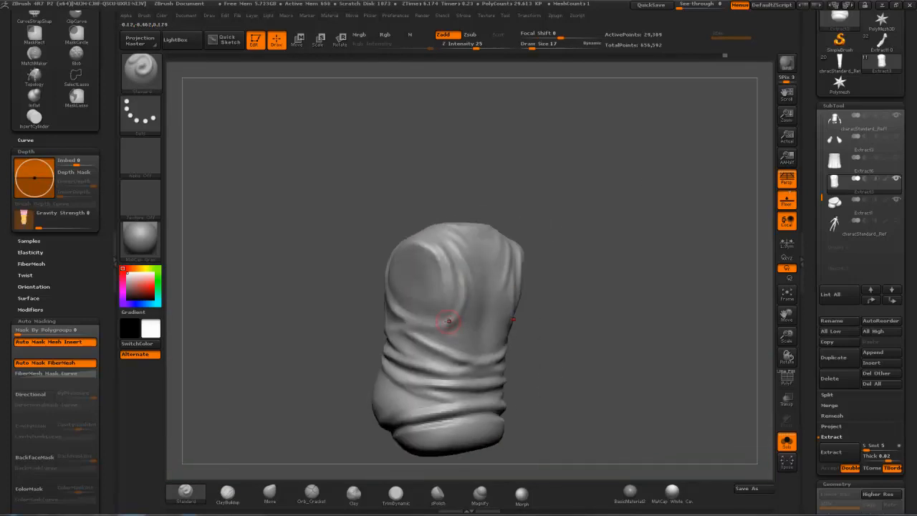
left_click_drag(465, 291, 432, 339, "shift")
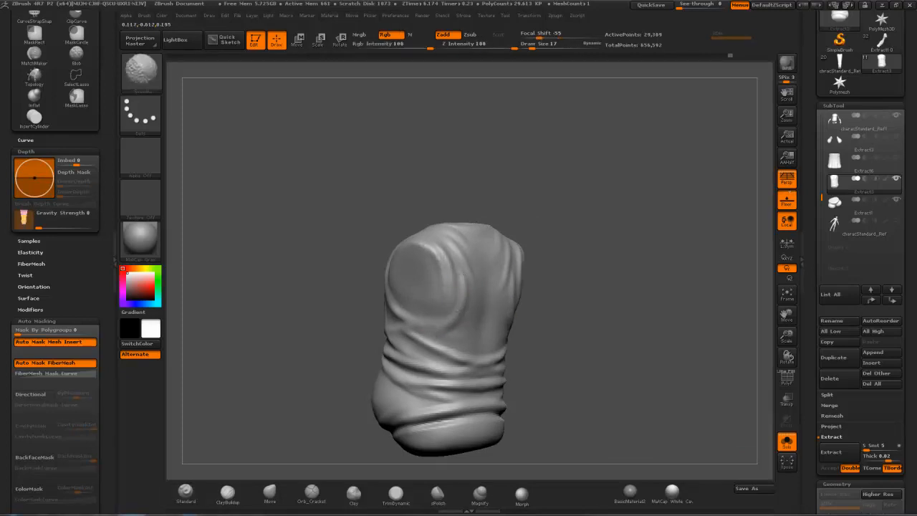
left_click_drag(624, 175, 490, 258, "shift")
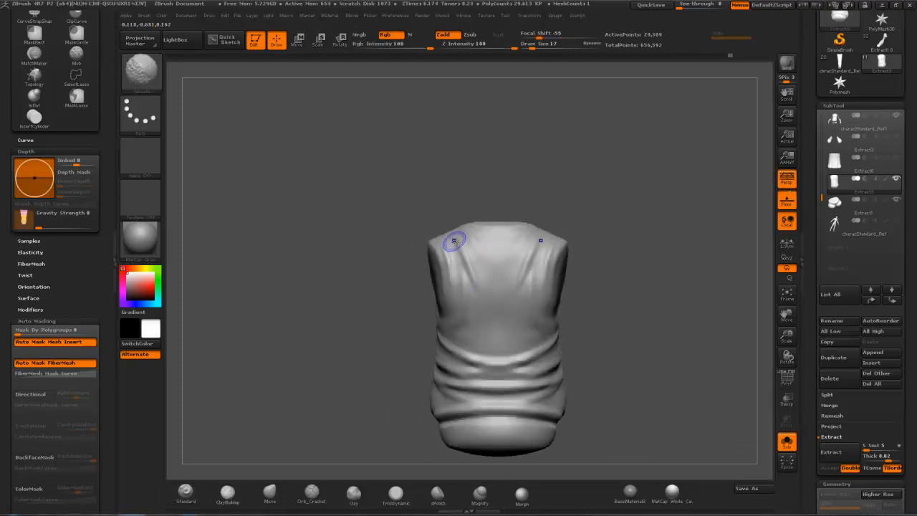
Step: Sculpt curved folds below the neckline on the shirt's upper back and smooth them between the shoulders
left_click_drag(553, 192, 457, 217)
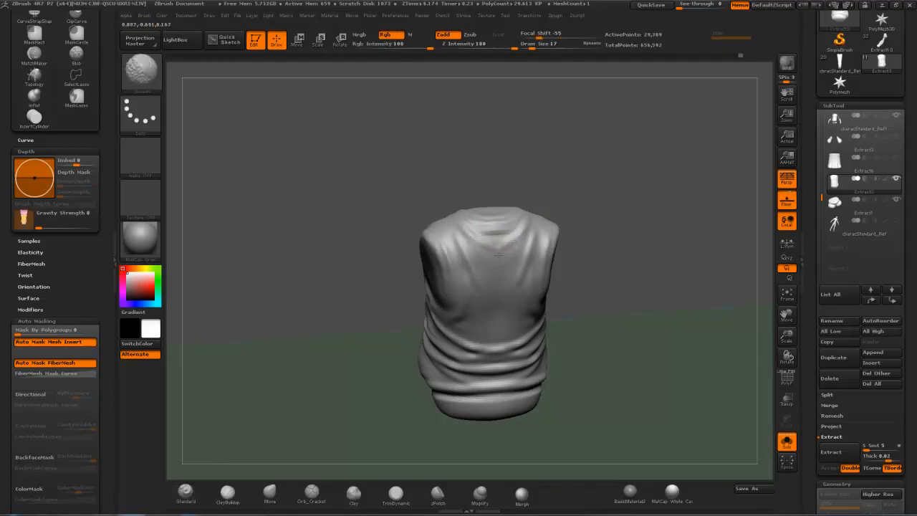
left_click_drag(520, 228, 473, 220, "shift")
left_click_drag(561, 196, 475, 221)
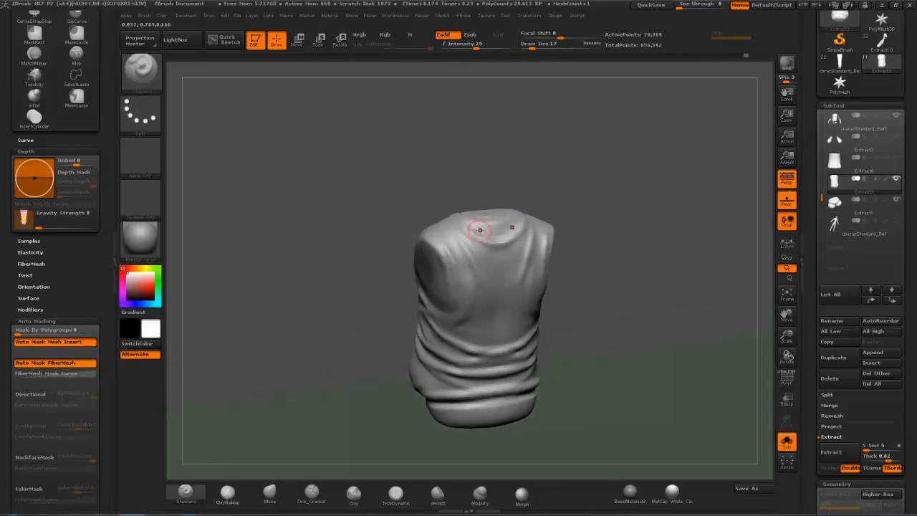
left_click_drag(484, 255, 510, 262)
left_click_drag(510, 262, 497, 262, "shift")
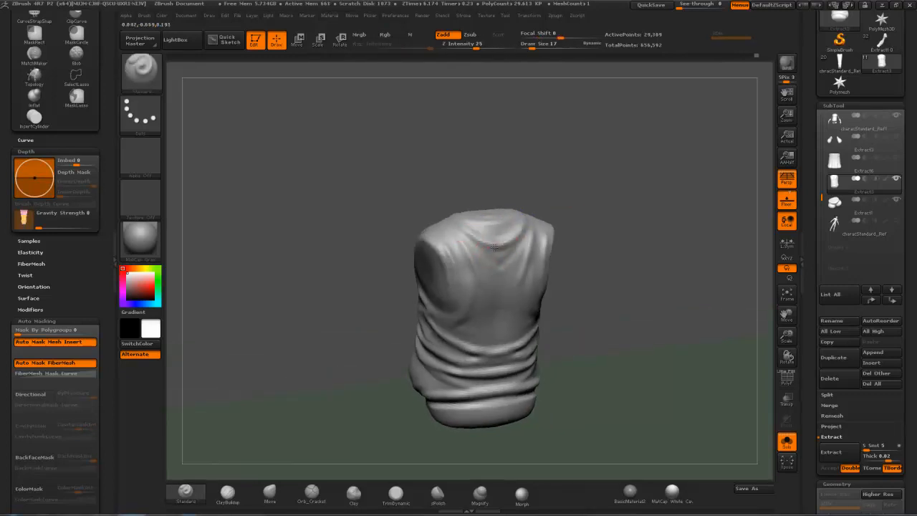
mouse_move(485, 246)
left_mouse_down()
mouse_move(505, 246)
mouse_move(479, 243)
mouse_move(524, 243)
left_mouse_up()
Step: Refine the curved folds between the back neckline and the shoulder on the shirt's upper back
right_click_drag(539, 242, 523, 245)
left_click_drag(541, 234, 521, 283)
left_click_drag(615, 232, 609, 203)
mouse_move(545, 274)
left_mouse_down()
mouse_move(546, 256)
mouse_move(553, 284)
left_mouse_up()
mouse_move(582, 244)
left_mouse_down()
mouse_move(612, 232)
mouse_move(688, 240)
mouse_move(677, 212)
mouse_move(684, 189)
mouse_move(660, 202)
mouse_move(564, 349)
left_mouse_up()
left_click_drag(689, 263, 575, 349)
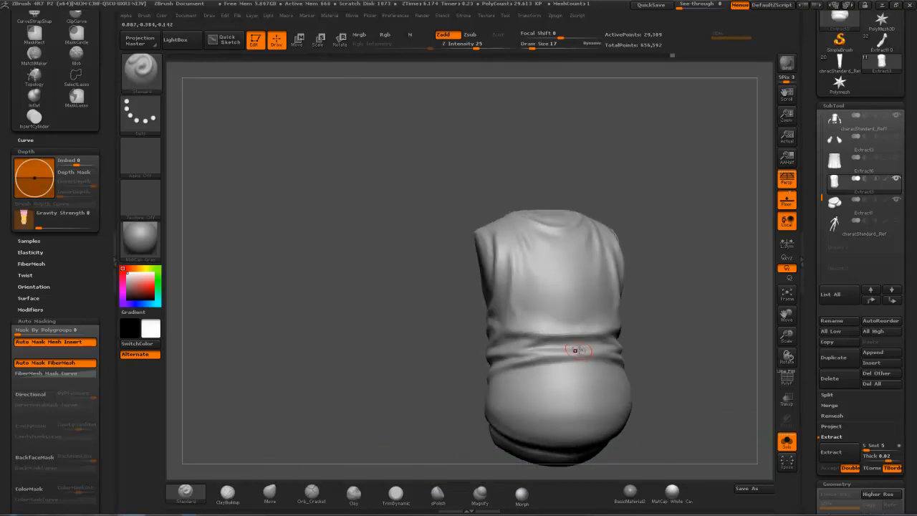
Step: Nudge the fabric just above the waist folds on the shirt front, using the Move brush with an enlarged draw size
key("b")
key("m")
key("v")
key("s")
left_click_drag(556, 354, 565, 355)
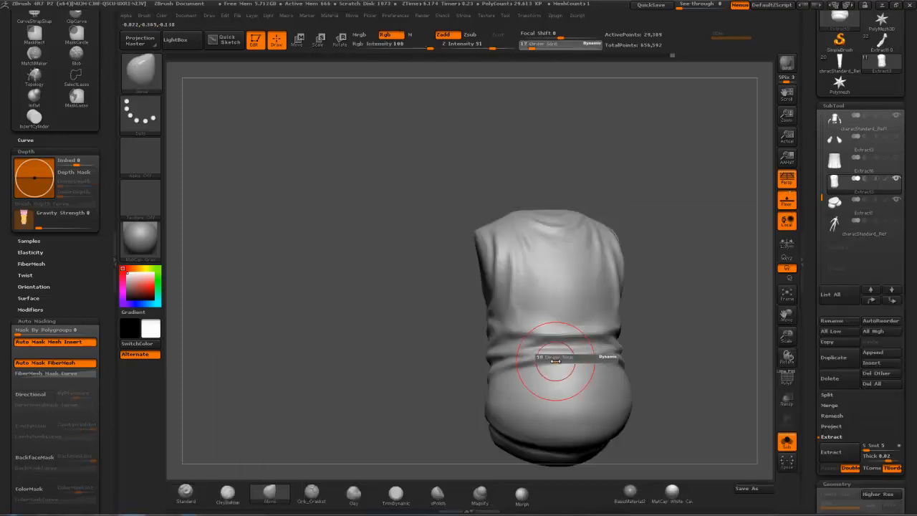
left_click_drag(656, 297, 611, 283)
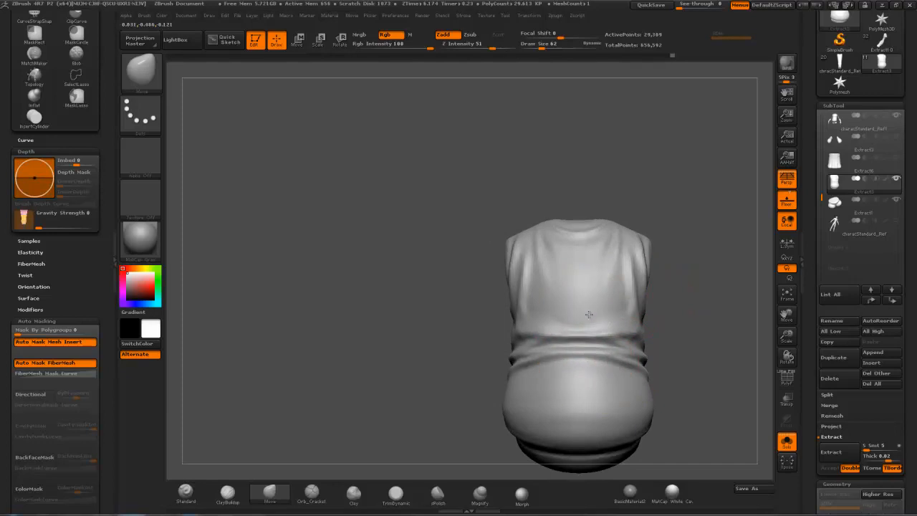
left_click_drag(649, 294, 673, 284)
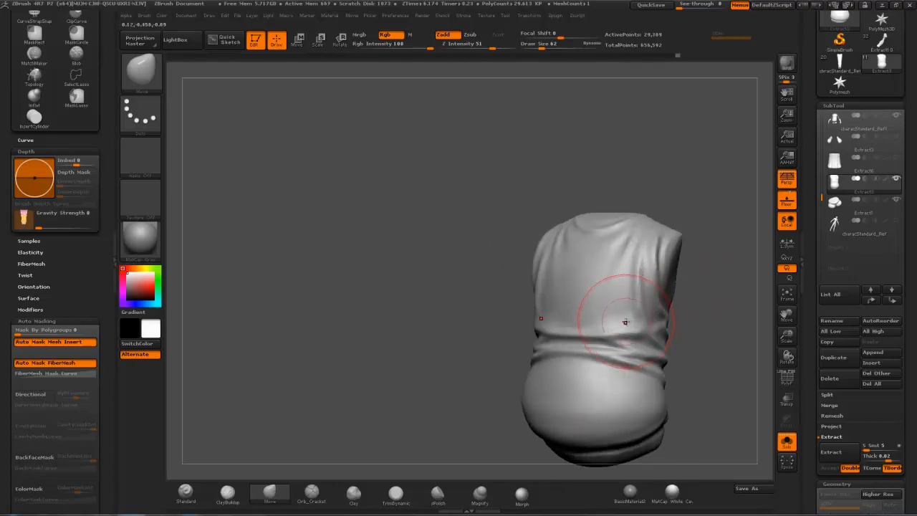
Step: Build a horizontal band of overhanging fabric above the front waist crease with ClayTubes and smooth it into the chest
key("b")
key("c")
key("t")
key("s")
left_click_drag(618, 323, 614, 322)
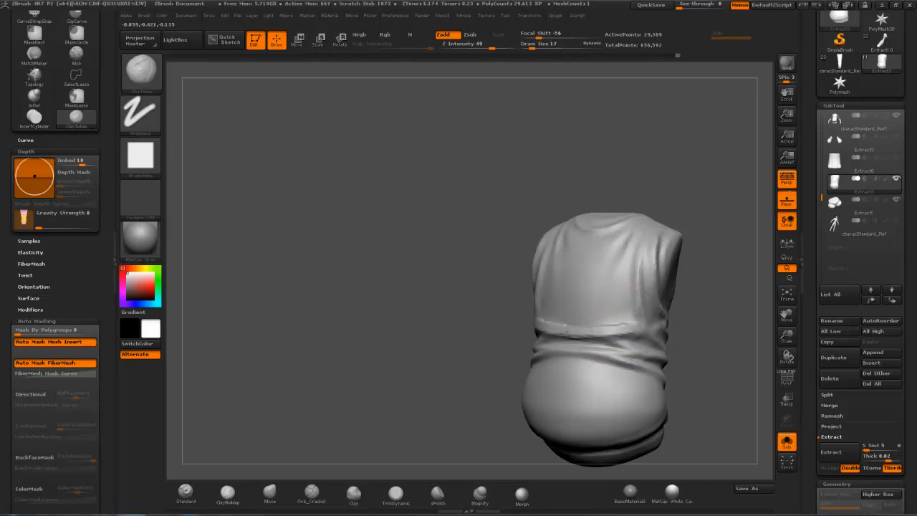
key("shift")
key("shift")
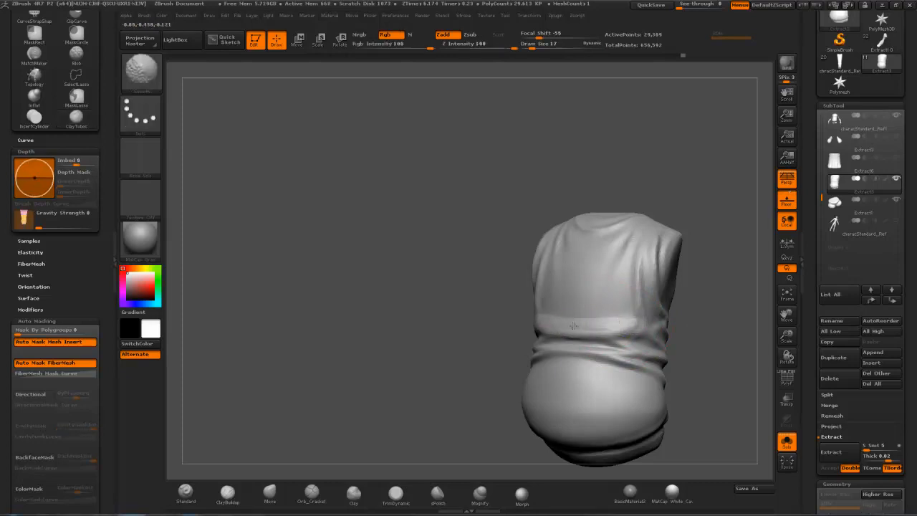
mouse_move(573, 317)
left_mouse_down()
mouse_move(632, 320)
mouse_move(623, 317)
left_mouse_up()
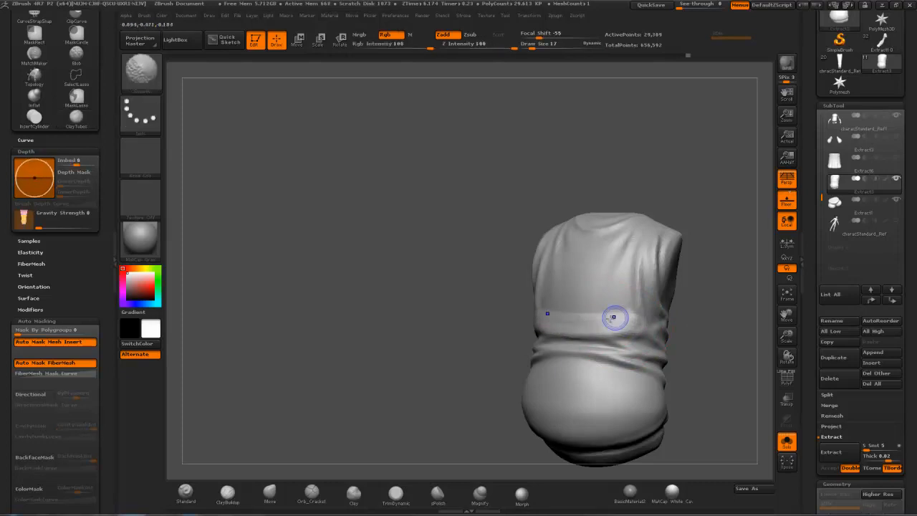
Step: Build up the lower side of the chest with ClayTubes to connect the vertical armhole fold to the waist folds, and smooth it
mouse_move(699, 276)
left_mouse_down()
mouse_move(645, 251)
mouse_move(717, 236)
left_mouse_up()
mouse_move(685, 190)
left_mouse_down("alt")
mouse_move(671, 186)
mouse_move(638, 246)
left_mouse_up("alt")
left_click_drag(628, 175, 524, 260)
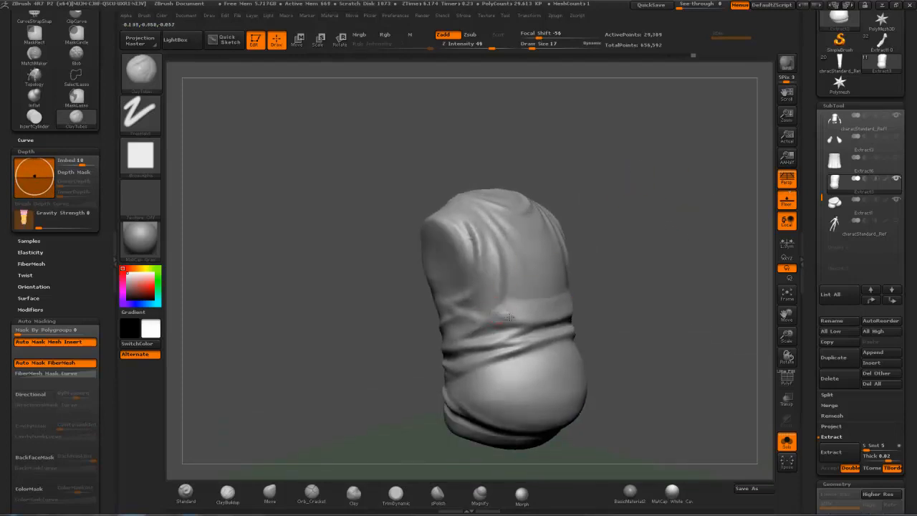
mouse_move(521, 304)
left_mouse_down()
mouse_move(507, 284)
mouse_move(511, 311)
left_mouse_up()
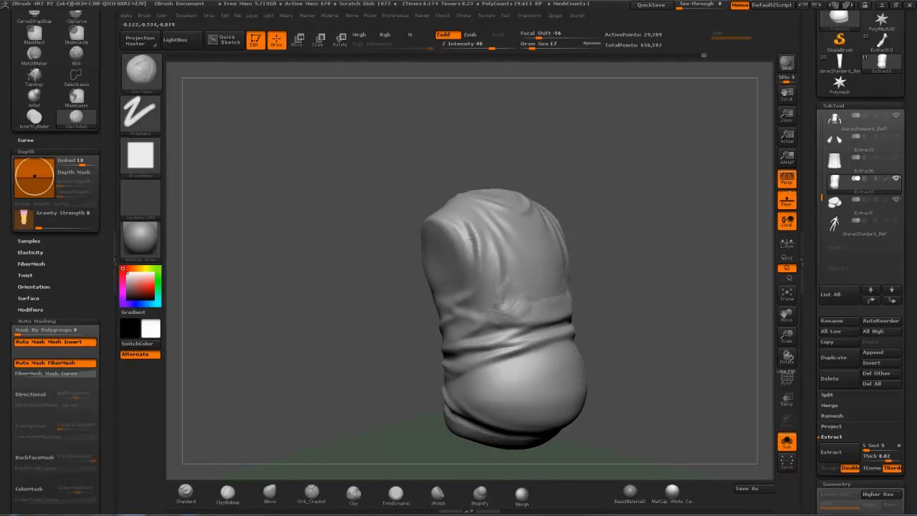
key("shift")
left_click_drag(518, 295, 497, 318, "shift")
key("shift")
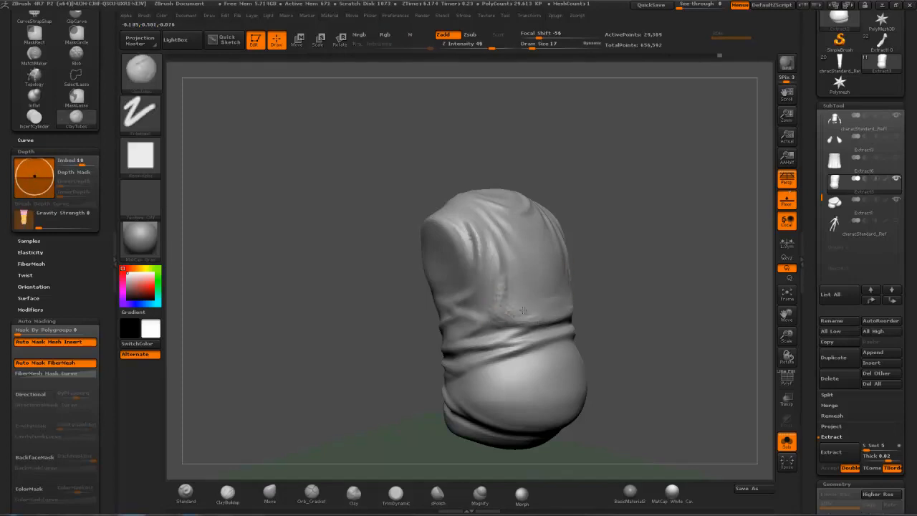
key("shift")
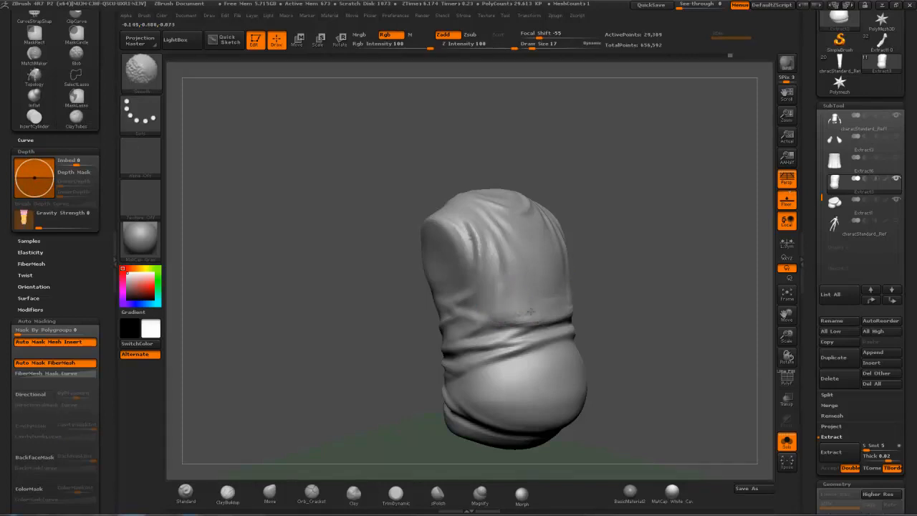
left_click_drag(635, 250, 553, 287, "shift")
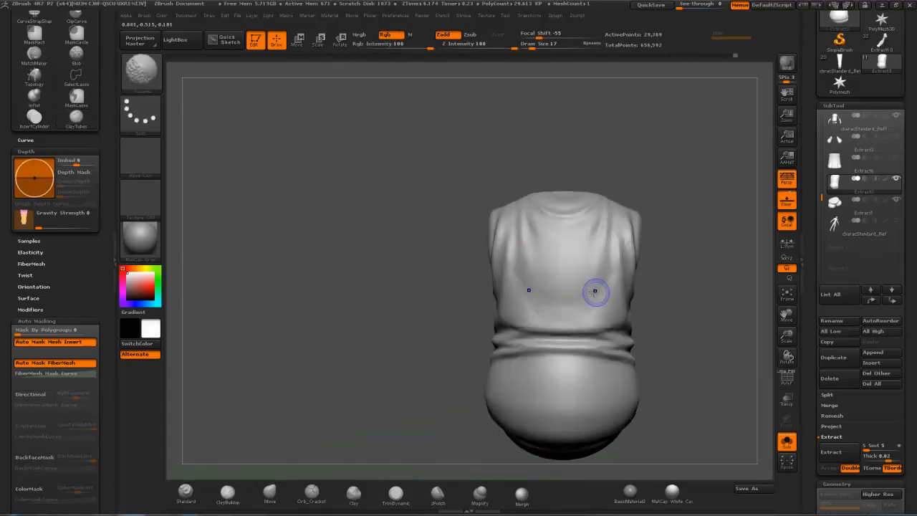
Step: Turn off Solo mode to show the whole character and touch up the waist fold across the shirt's front
mouse_move(682, 180)
left_mouse_down()
mouse_move(674, 184)
mouse_move(689, 176)
mouse_move(718, 197)
mouse_move(709, 207)
left_mouse_up()
key("shift")
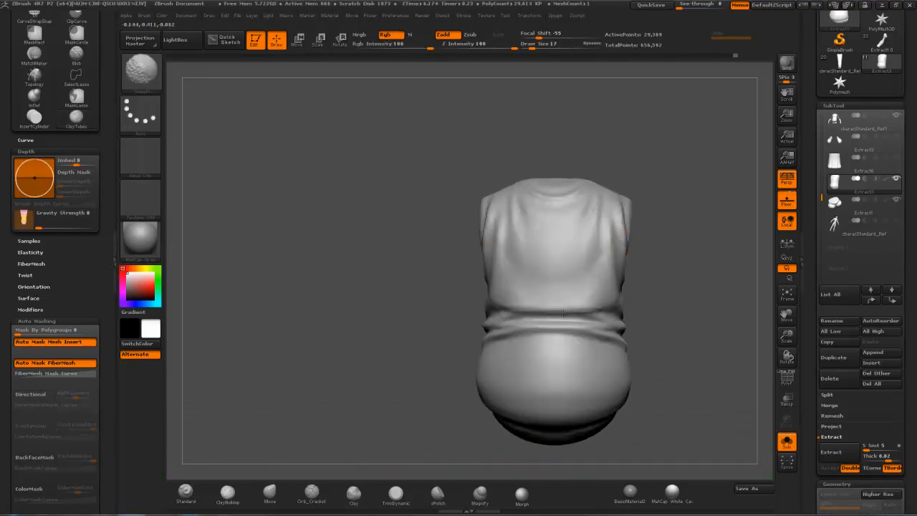
left_click_drag(700, 250, 710, 274)
left_click(787, 442)
left_click_drag(758, 368, 647, 186)
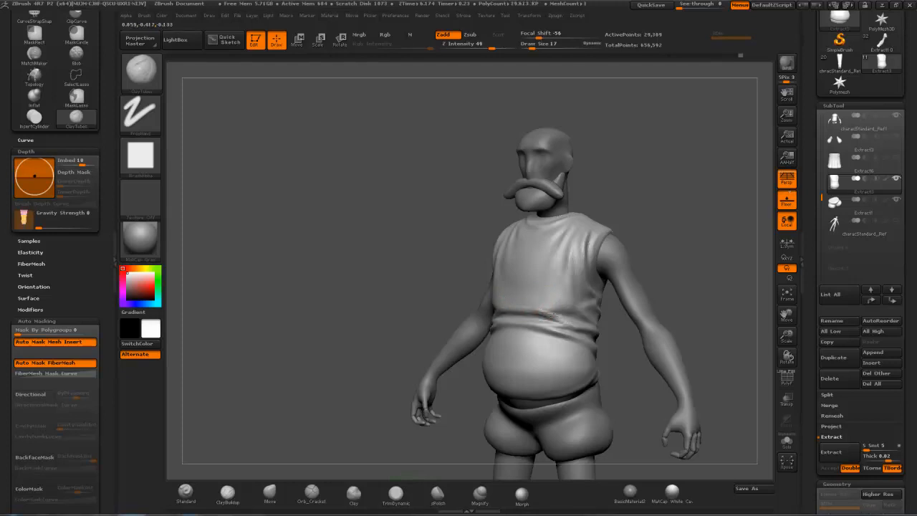
mouse_move(562, 318)
left_mouse_down("shift")
mouse_move(532, 311)
mouse_move(573, 305)
left_mouse_up("shift")
left_click_drag(672, 143, 666, 164, "shift")
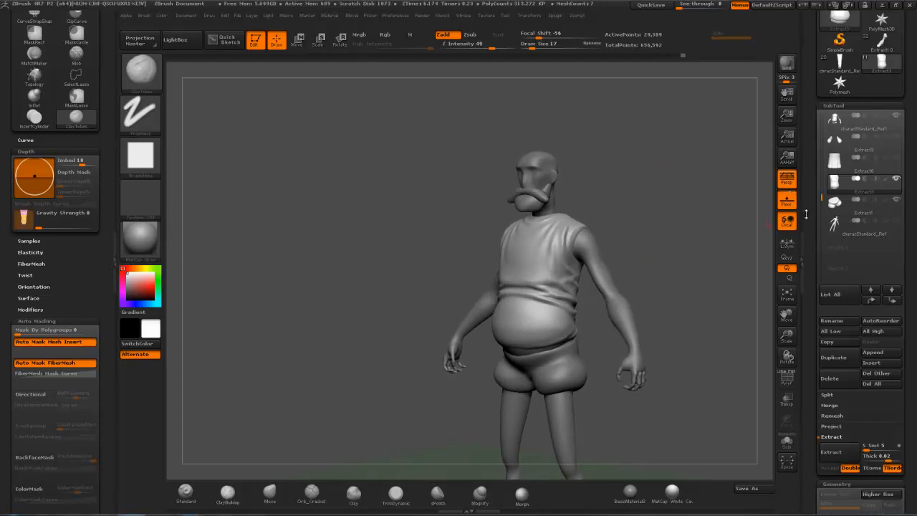
Step: Hide the reference subtool containing the arms and examine the shirt's armholes, sides and front folds
left_click(896, 115)
mouse_move(675, 240)
left_mouse_down()
mouse_move(685, 197)
mouse_move(652, 220)
mouse_move(681, 222)
mouse_move(602, 234)
mouse_move(658, 246)
left_mouse_up()
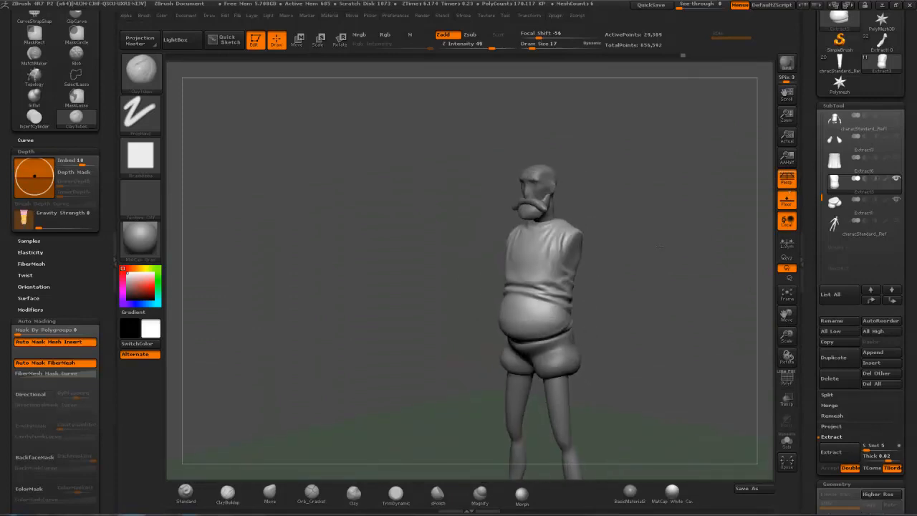
left_click_drag(654, 202, 578, 232)
left_click_drag(637, 174, 655, 212)
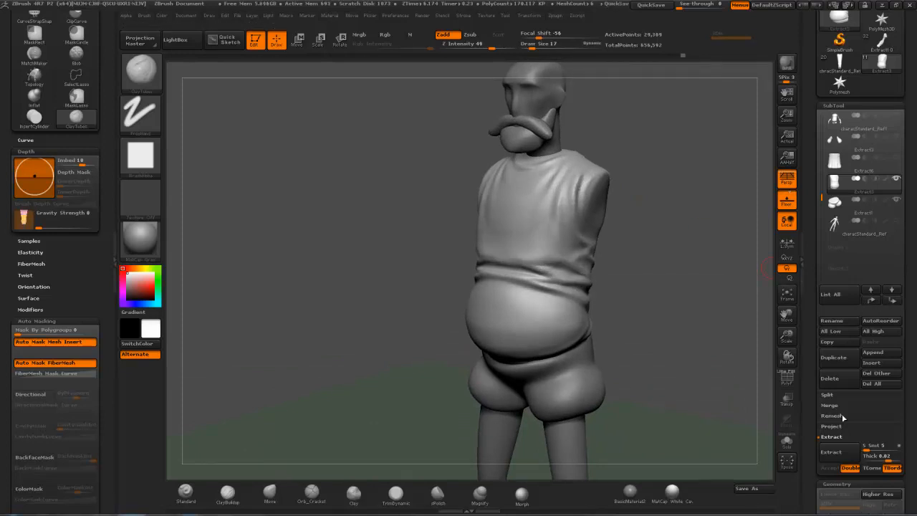
mouse_move(594, 119)
left_mouse_down()
mouse_move(594, 154)
mouse_move(585, 116)
left_mouse_up()
left_click_drag(618, 244, 588, 262)
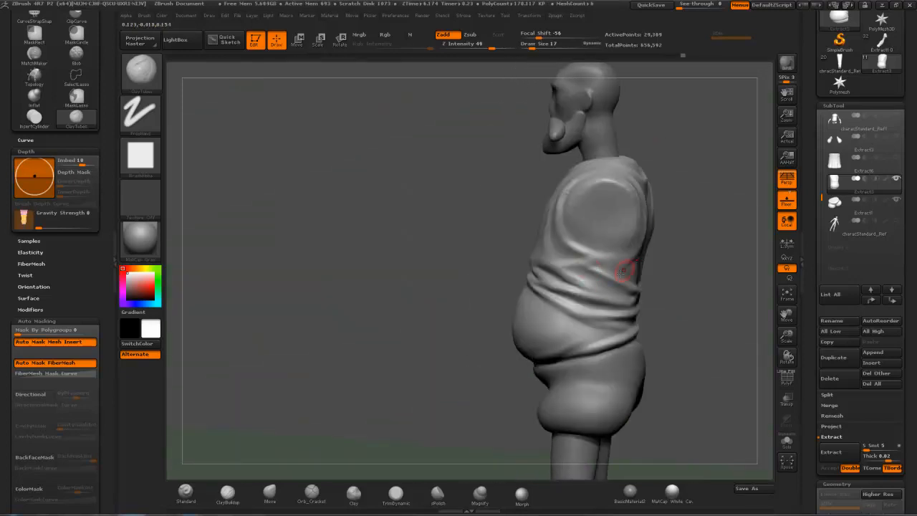
left_click_drag(511, 180, 401, 242)
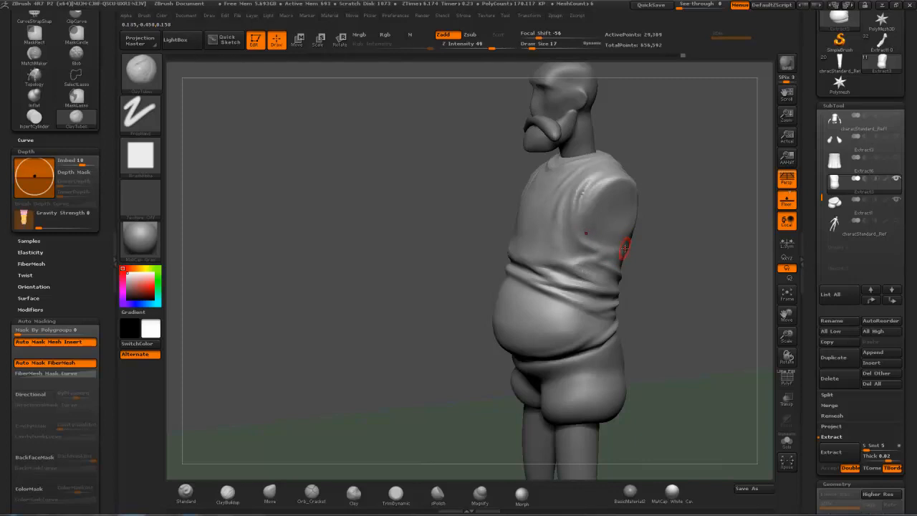
left_click_drag(654, 158, 720, 164)
left_click_drag(610, 211, 654, 204)
left_click_drag(731, 175, 674, 178)
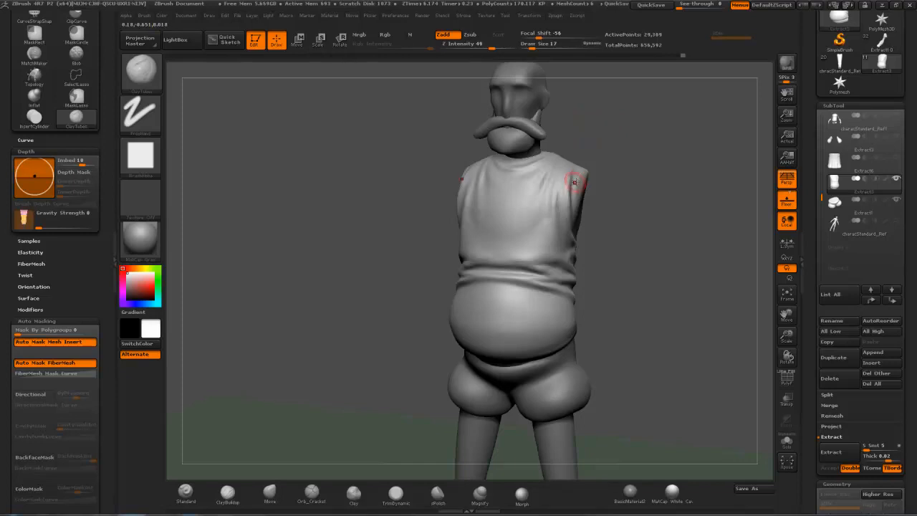
left_click_drag(636, 172, 649, 205, "shift")
Step: Build up the vertical folds running down the chest from the shoulder with ClayTubes and smooth them
mouse_move(614, 162)
left_mouse_down()
mouse_move(663, 168)
mouse_move(649, 179)
left_mouse_up()
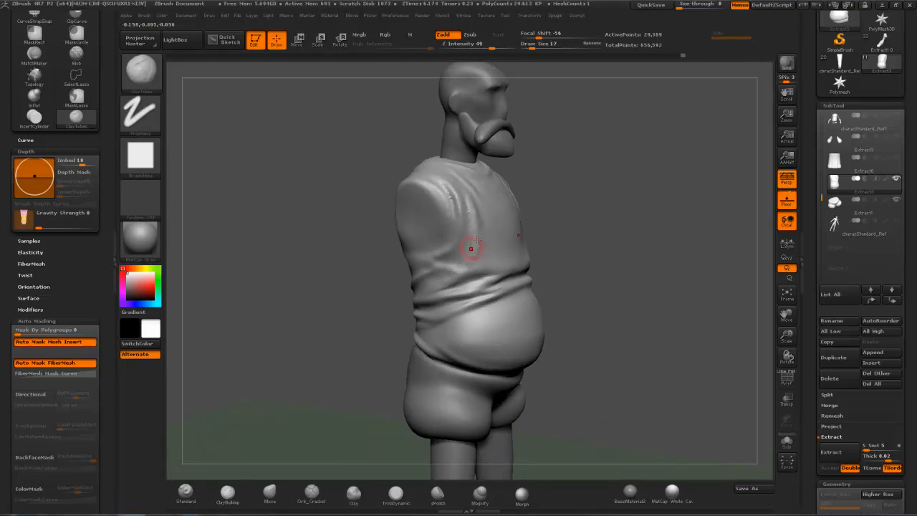
key("shift")
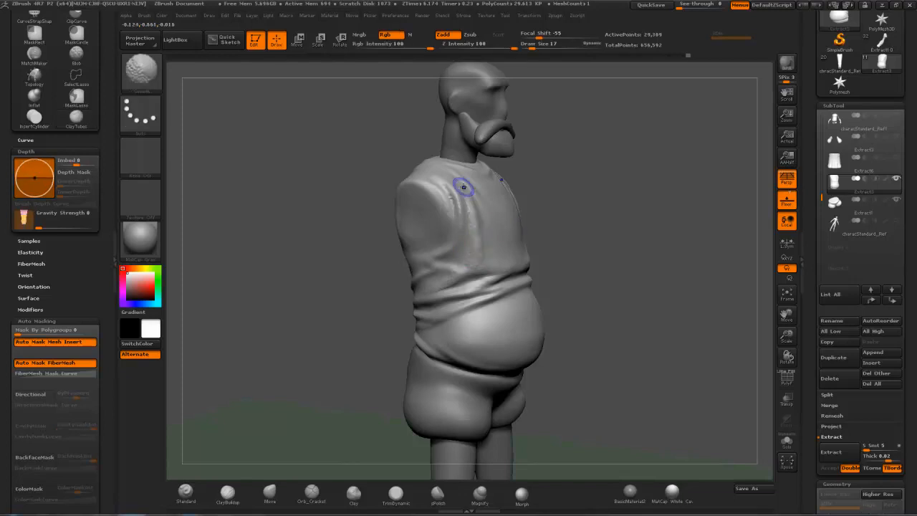
left_click_drag(650, 139, 600, 141)
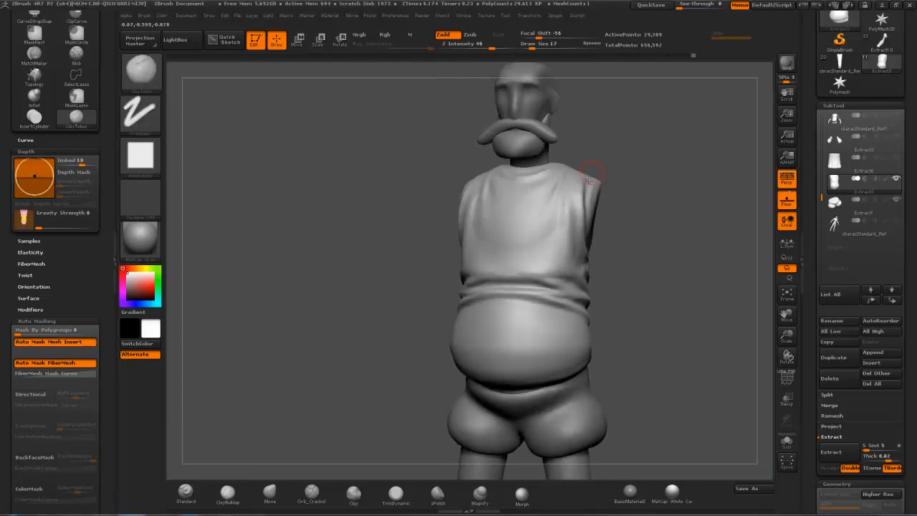
left_click_drag(570, 182, 573, 242)
mouse_move(622, 122)
left_mouse_down()
mouse_move(667, 135)
mouse_move(627, 145)
left_mouse_up()
mouse_move(473, 240)
left_mouse_down("shift")
mouse_move(469, 204)
mouse_move(468, 233)
left_mouse_up("shift")
mouse_move(622, 147)
left_mouse_down()
mouse_move(670, 159)
mouse_move(645, 162)
left_mouse_up()
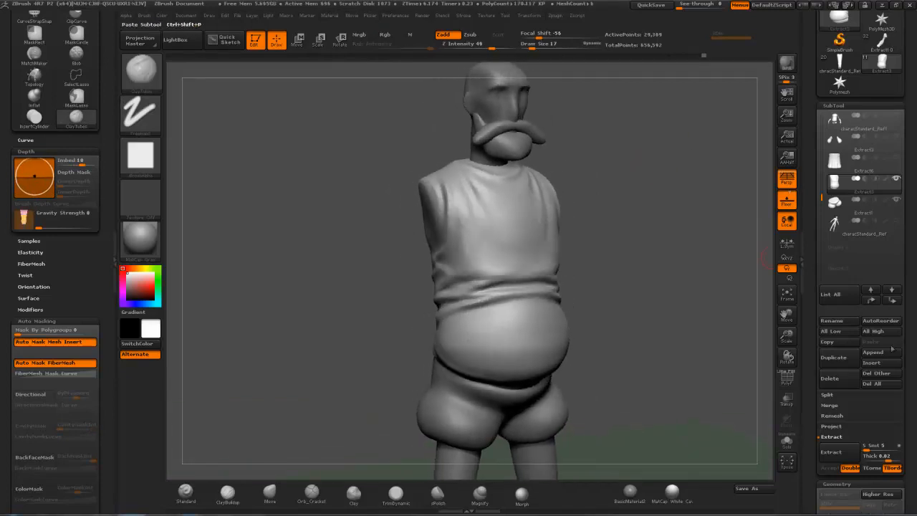
Step: Draw a CurveStrapSnap strap with symmetry off, running diagonally across the chest from one shoulder to the opposite side of the waist
mouse_move(765, 258)
left_mouse_down()
mouse_move(647, 176)
mouse_move(637, 206)
left_mouse_up()
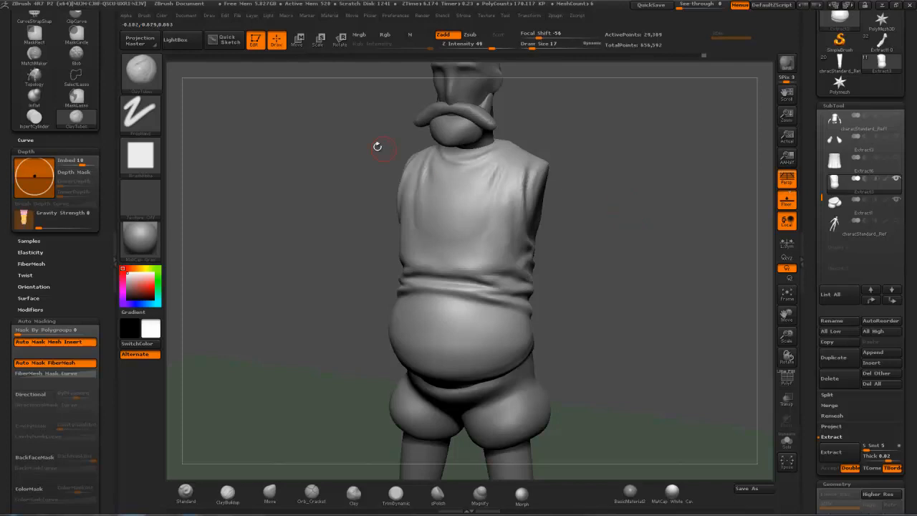
left_click(153, 82)
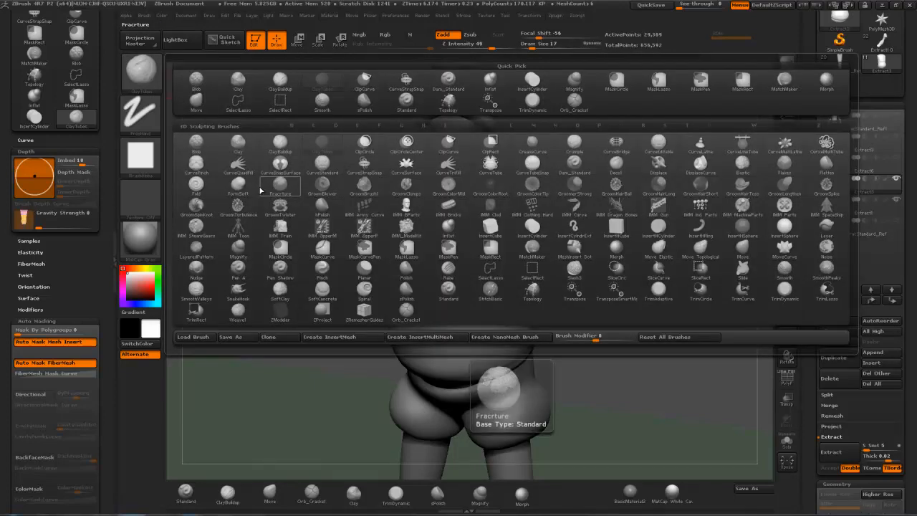
key("c")
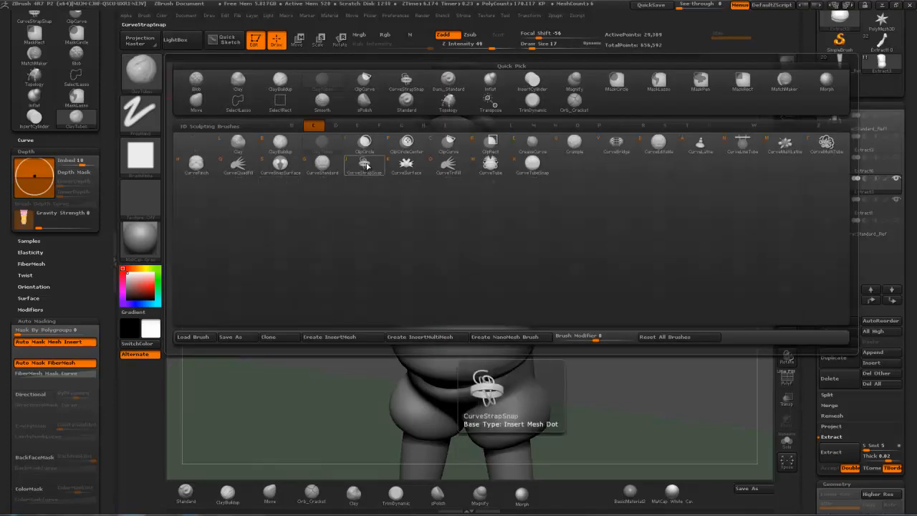
key("t")
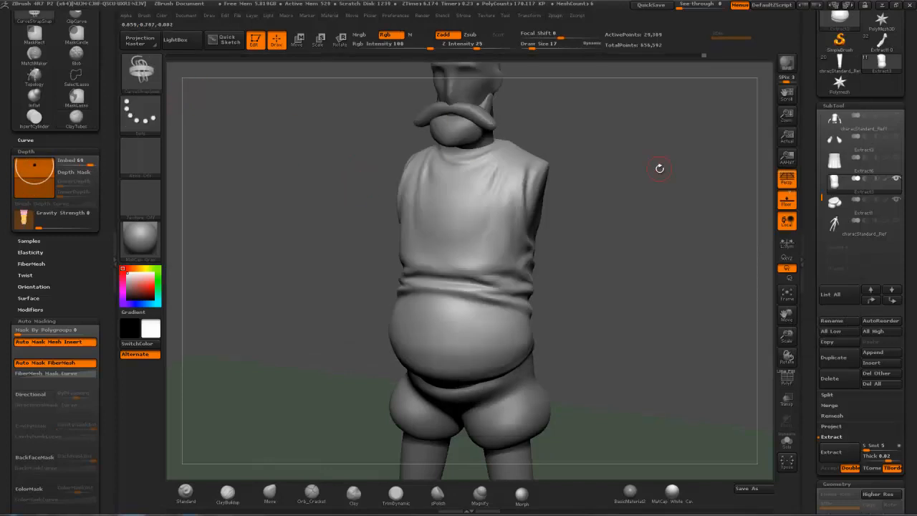
left_click_drag(632, 154, 650, 168)
left_click_drag(817, 231, 807, 107)
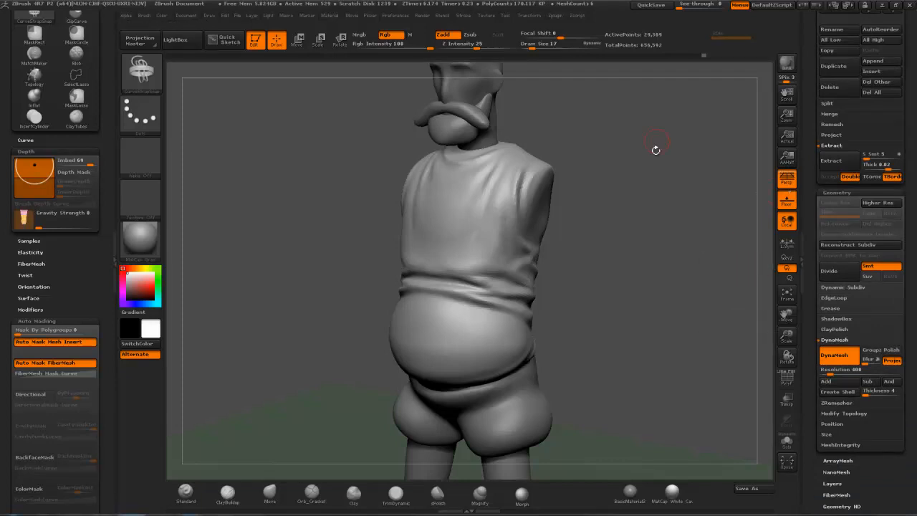
left_click_drag(667, 195, 669, 142)
left_click_drag(641, 186, 664, 177)
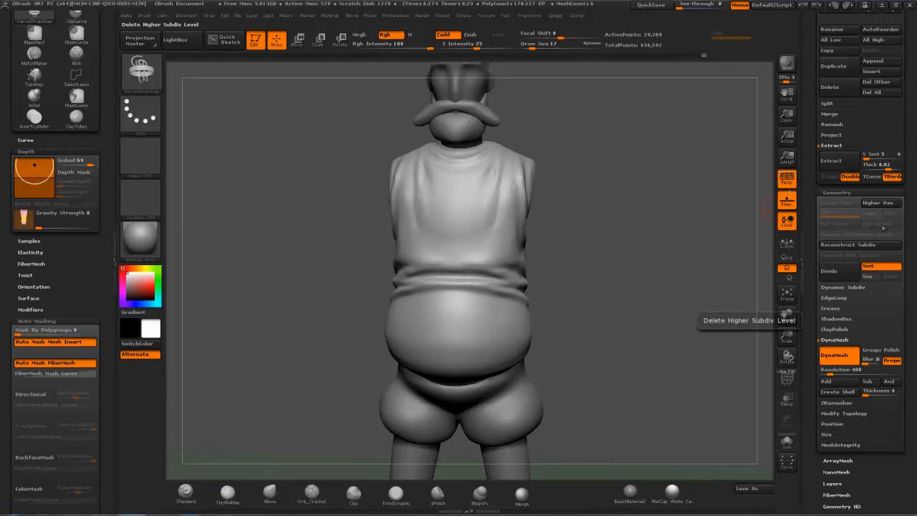
left_click_drag(639, 189, 527, 174)
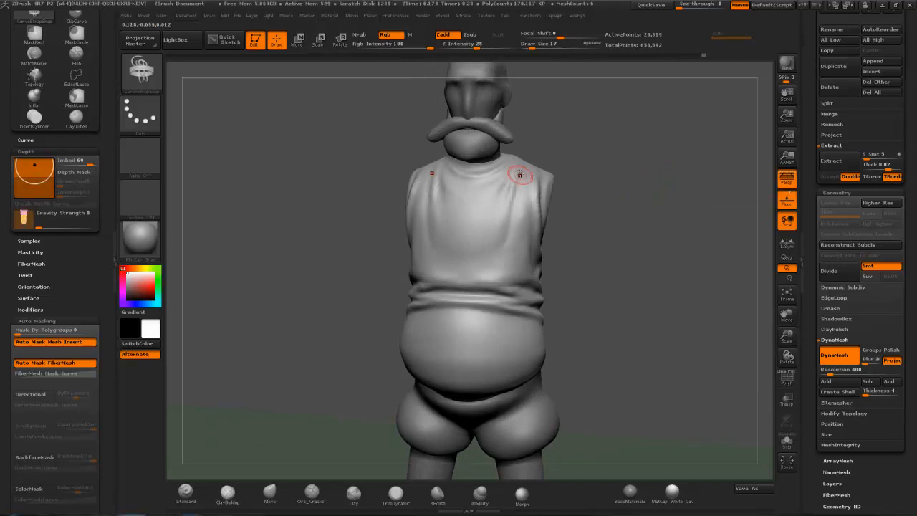
key("x")
mouse_move(588, 153)
left_mouse_down()
mouse_move(581, 168)
mouse_move(528, 165)
left_mouse_up()
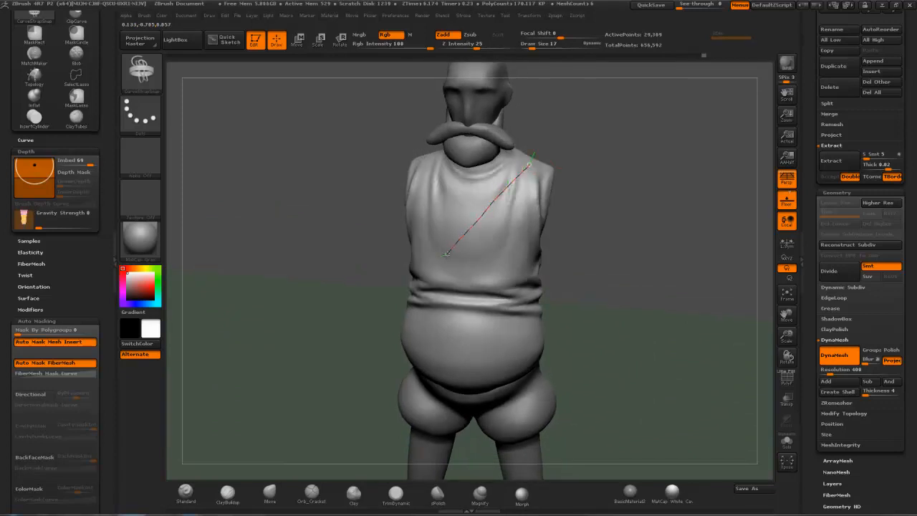
left_click_drag(410, 295, 411, 295)
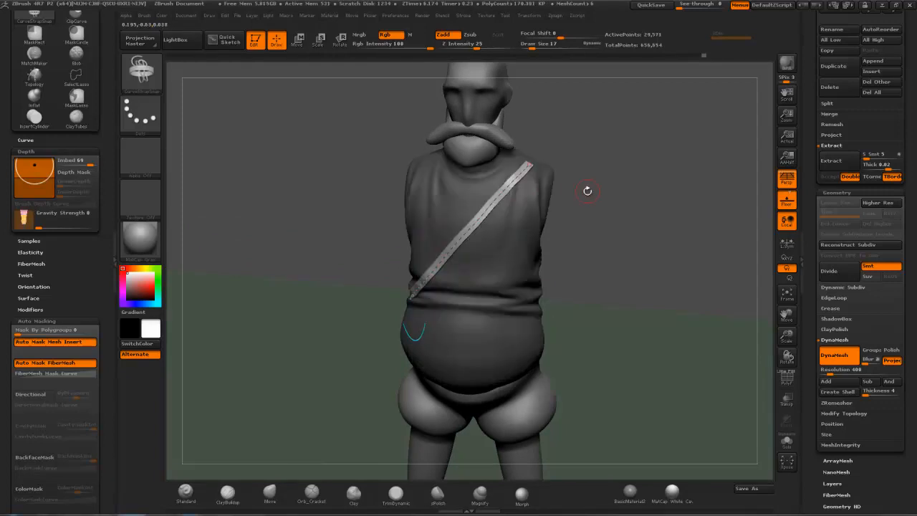
Step: Extend the strap from the waist around the side and back, then up over the shoulder to its front end
left_click_drag(604, 181, 623, 199)
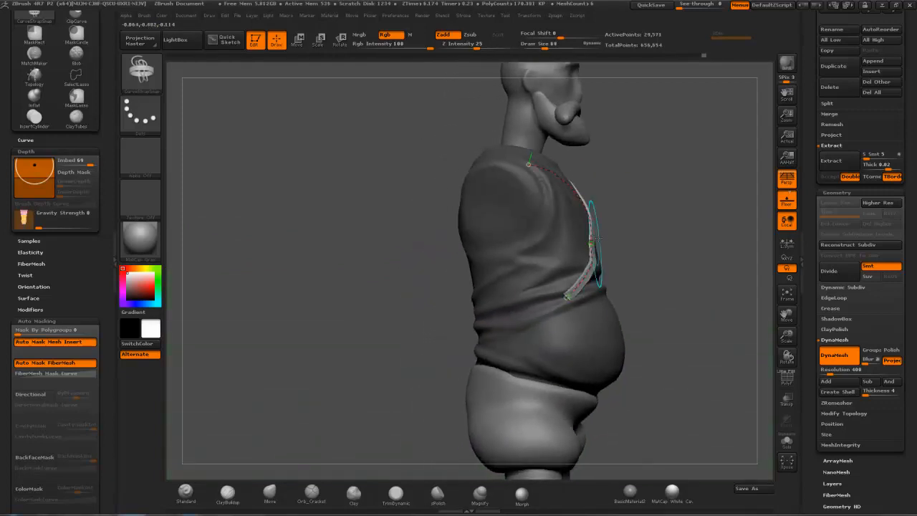
left_click(565, 299)
left_click_drag(566, 296, 490, 322)
left_click_drag(375, 293, 440, 295)
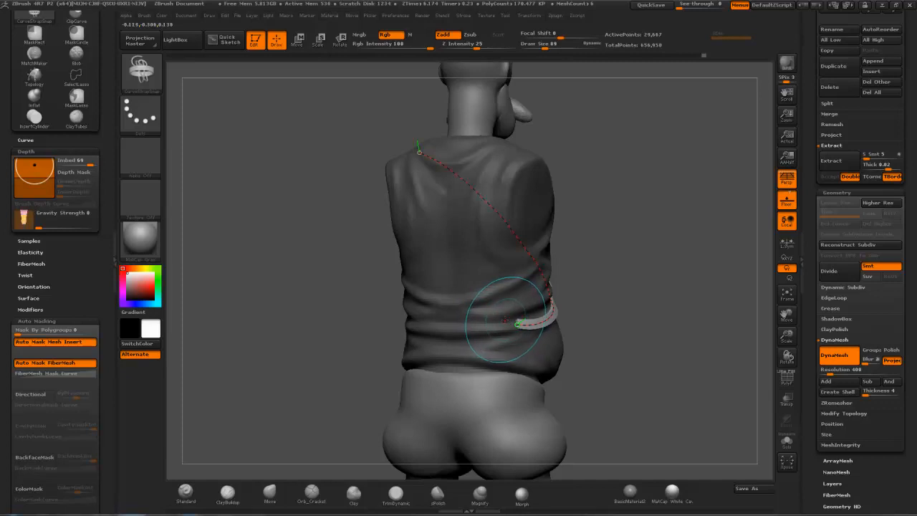
left_click_drag(515, 324, 487, 309)
left_click_drag(407, 190, 397, 174)
left_click_drag(332, 155, 410, 207)
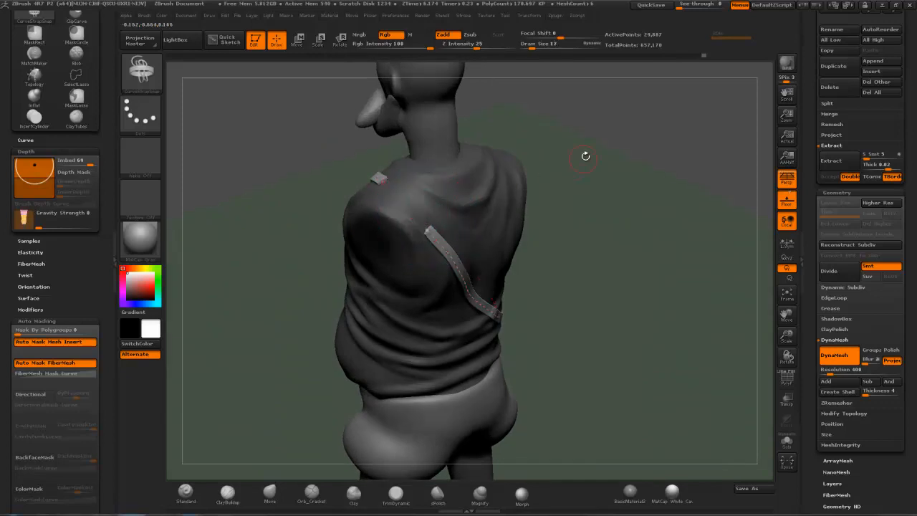
left_click_drag(571, 168, 550, 202)
left_click(431, 300)
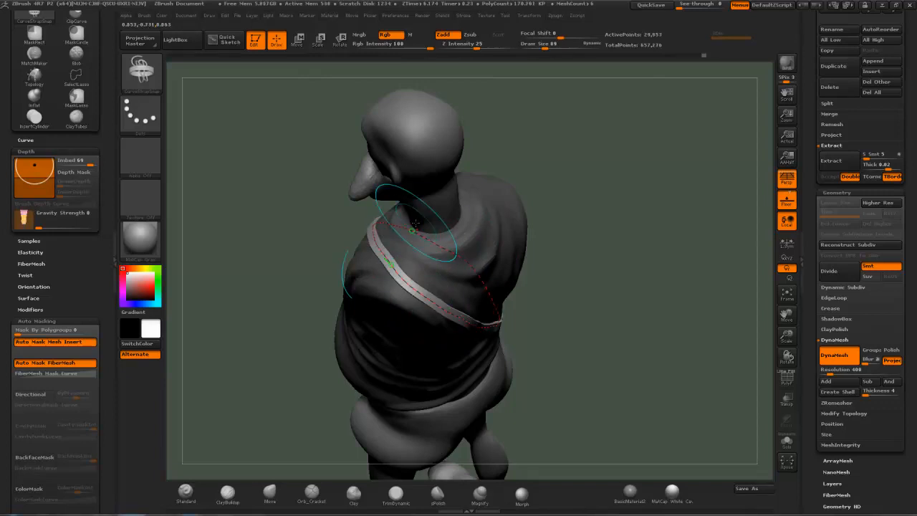
mouse_move(505, 189)
left_mouse_down()
mouse_move(538, 222)
mouse_move(618, 173)
mouse_move(557, 193)
mouse_move(580, 207)
mouse_move(526, 217)
mouse_move(606, 209)
mouse_move(582, 198)
mouse_move(605, 217)
left_mouse_up()
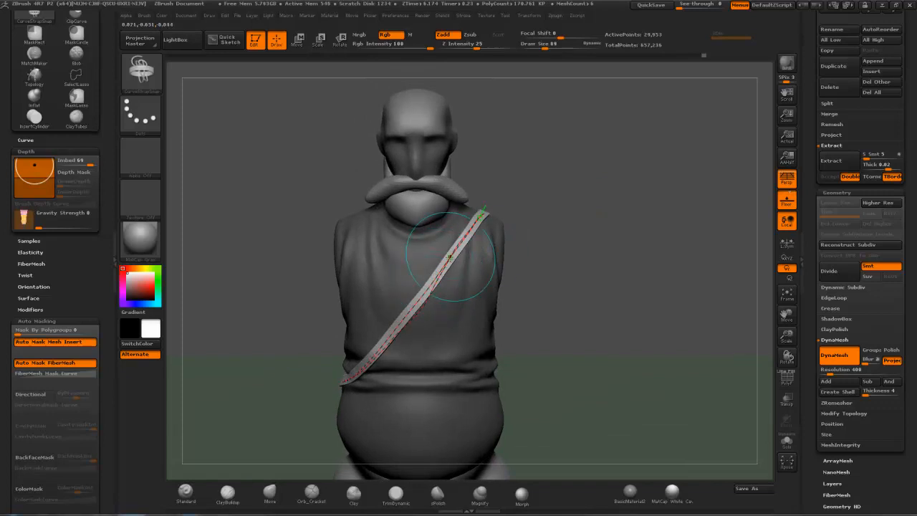
Step: Try to update the strap along its curve on the chest, and undo the change
mouse_move(558, 202)
left_mouse_down()
mouse_move(592, 177)
mouse_move(643, 198)
left_mouse_up()
left_click(482, 227)
key("ctrl+z")
Step: Collapse the Brush palette, dock the Stroke palette in the side tray and expand its Curve settings
mouse_move(659, 232)
left_mouse_down()
mouse_move(582, 218)
mouse_move(573, 245)
mouse_move(581, 250)
left_mouse_up()
left_click_drag(96, 68, 96, 129)
left_click(27, 18)
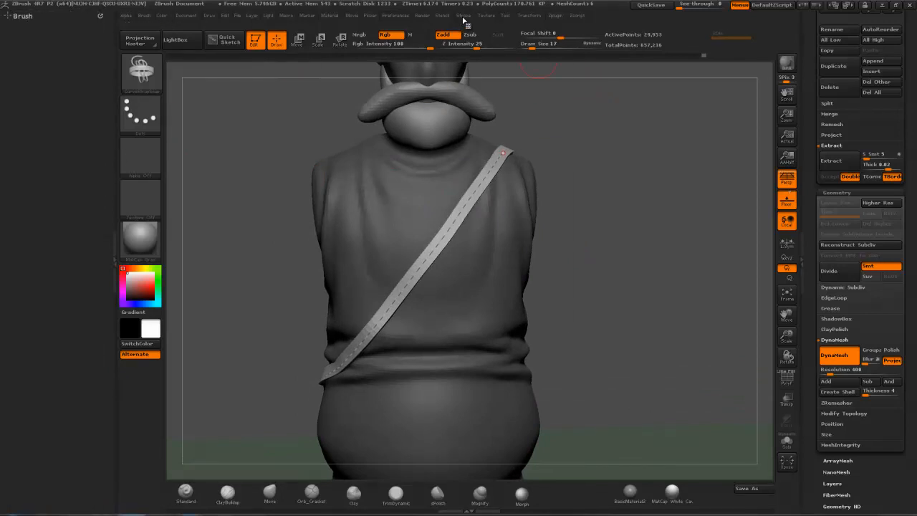
left_click(463, 16)
mouse_move(461, 29)
left_mouse_down()
mouse_move(215, 66)
mouse_move(43, 28)
left_mouse_up()
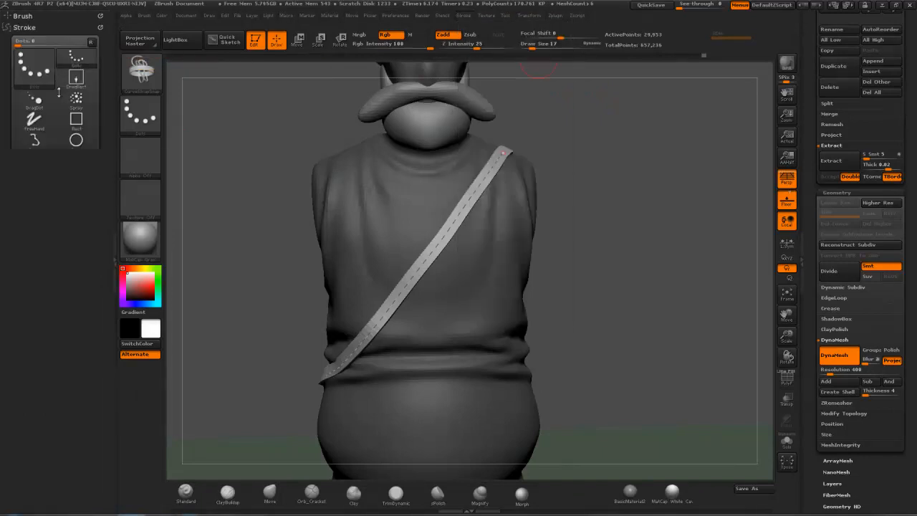
left_click(30, 275)
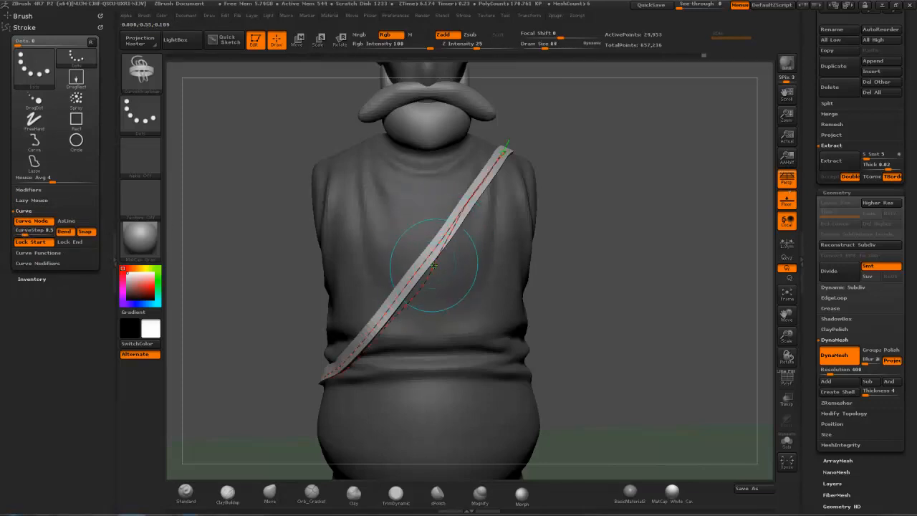
Step: Try a curve step of 0.3 on the chest strap, and undo the resulting strap change
left_click_drag(628, 162, 599, 181)
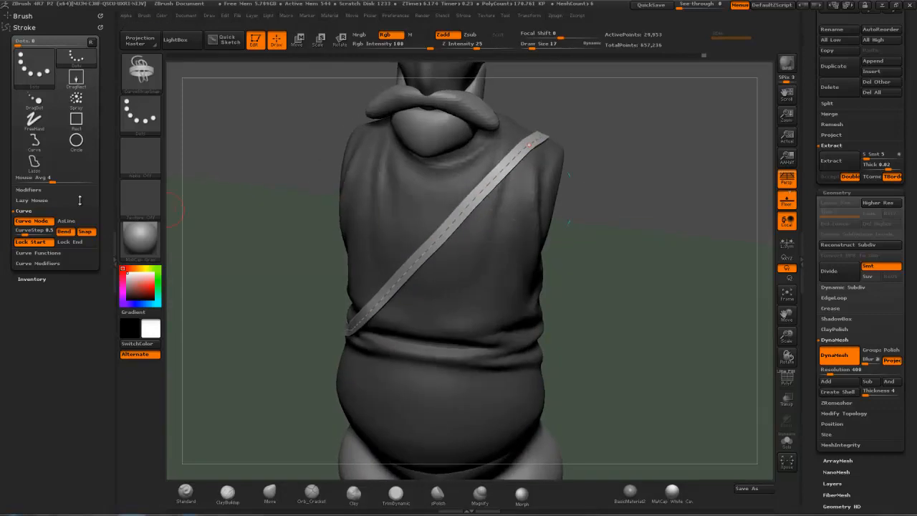
left_click(24, 232)
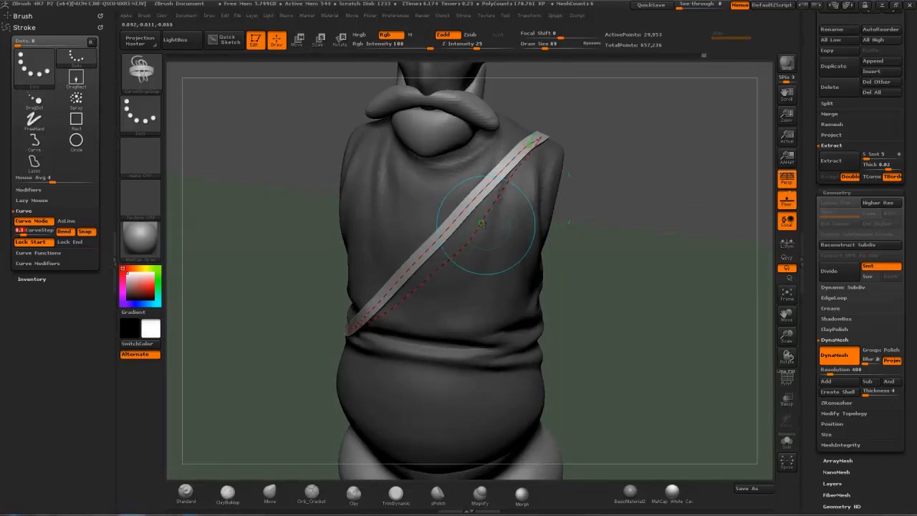
left_click(458, 217)
left_click_drag(609, 162, 687, 157)
left_click_drag(559, 179, 513, 211)
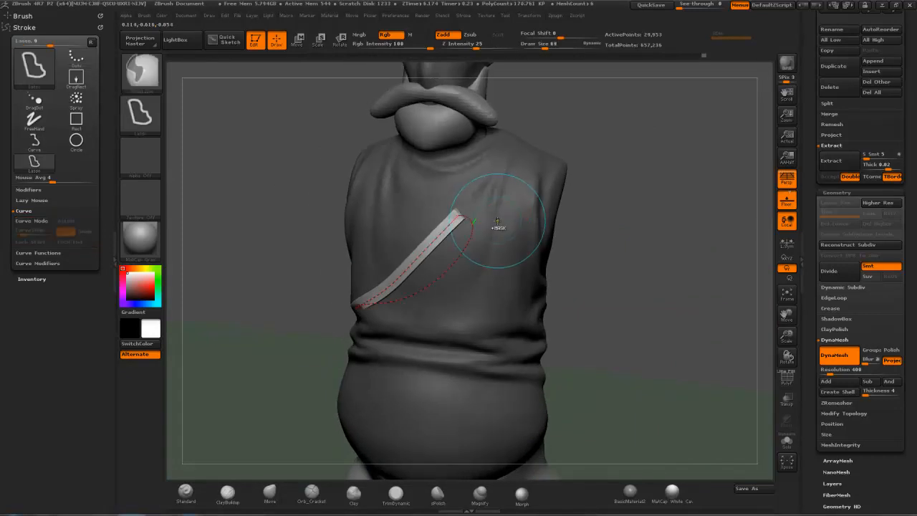
key("ctrl+z")
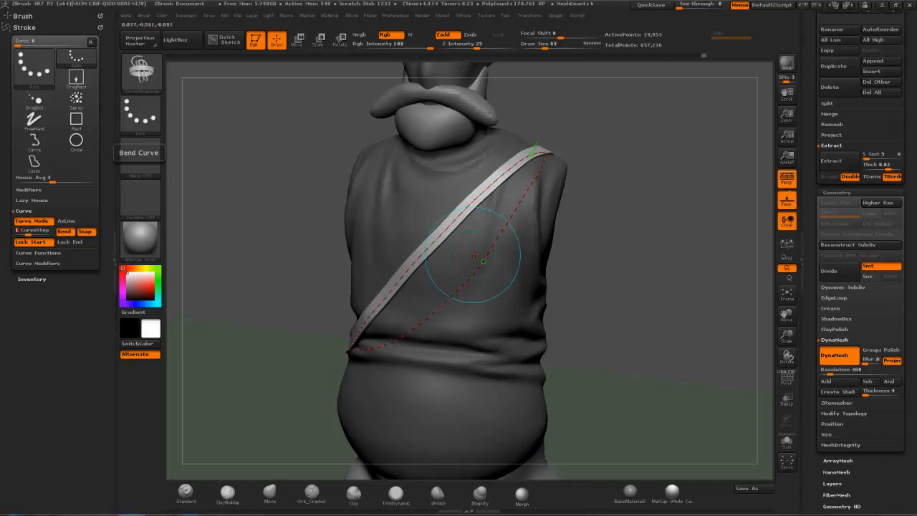
Step: Set the curve step to 1 and update the strap across the chest
left_click(436, 235)
left_click_drag(579, 217, 607, 201)
mouse_move(460, 233)
left_mouse_down()
mouse_move(482, 252)
mouse_move(516, 254)
left_mouse_up()
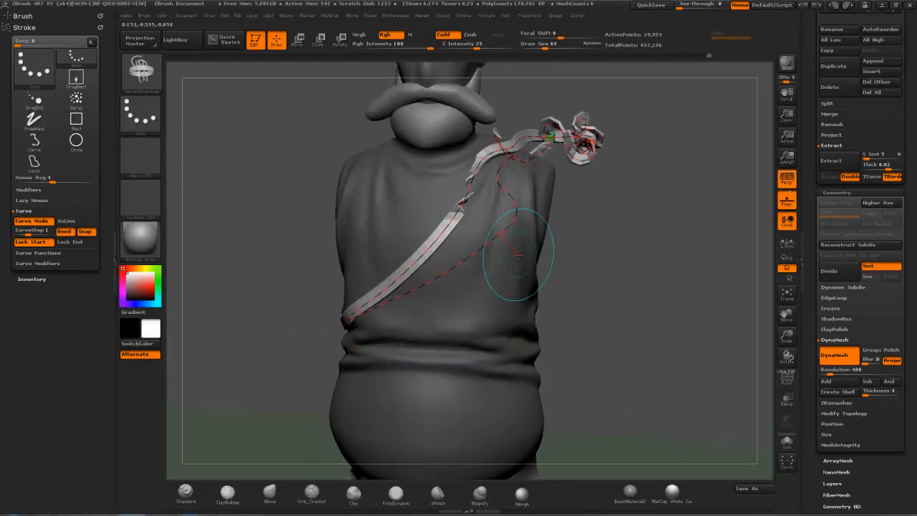
Step: Expand the Curve Functions settings of the stroke
left_click(27, 190)
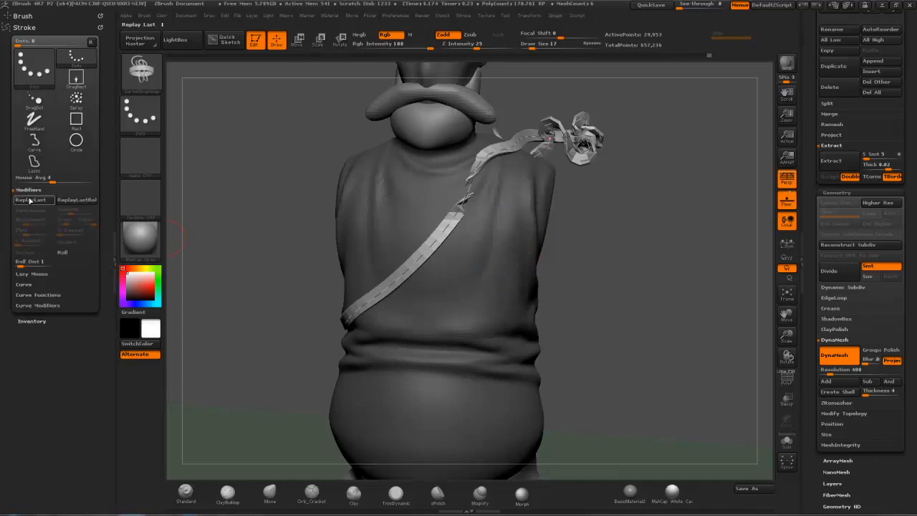
left_click(28, 286)
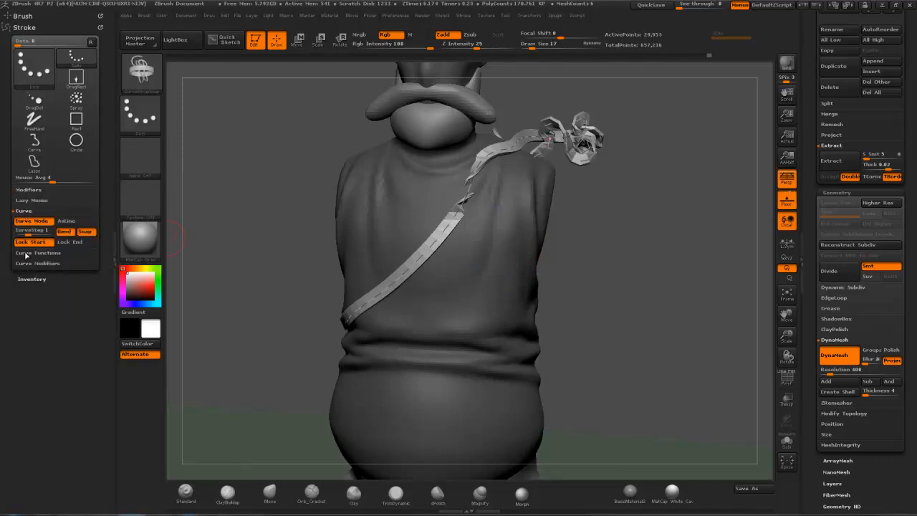
left_click(28, 253)
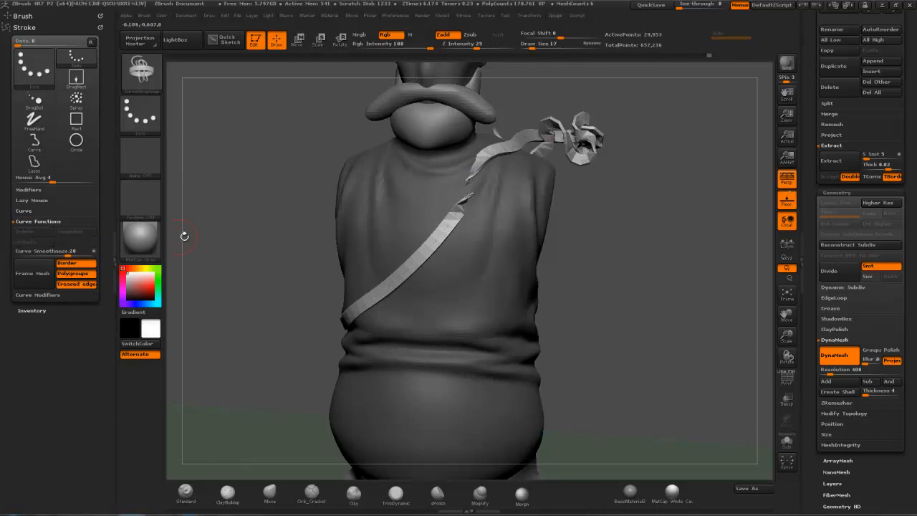
mouse_move(692, 157)
left_mouse_down()
mouse_move(663, 161)
mouse_move(692, 160)
left_mouse_up()
key("ctrl")
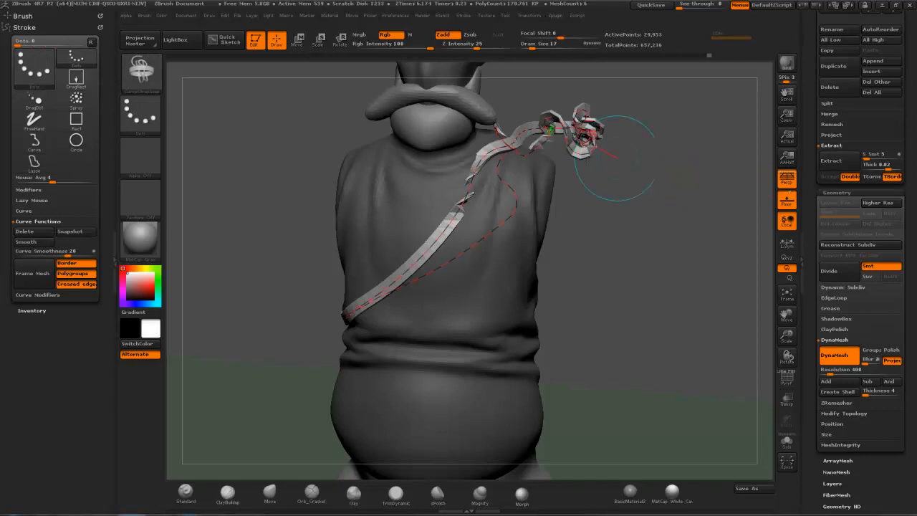
Step: Split the unmasked strap into its own subtool and delete it along with its leftover curve on the shirt
left_click(828, 104)
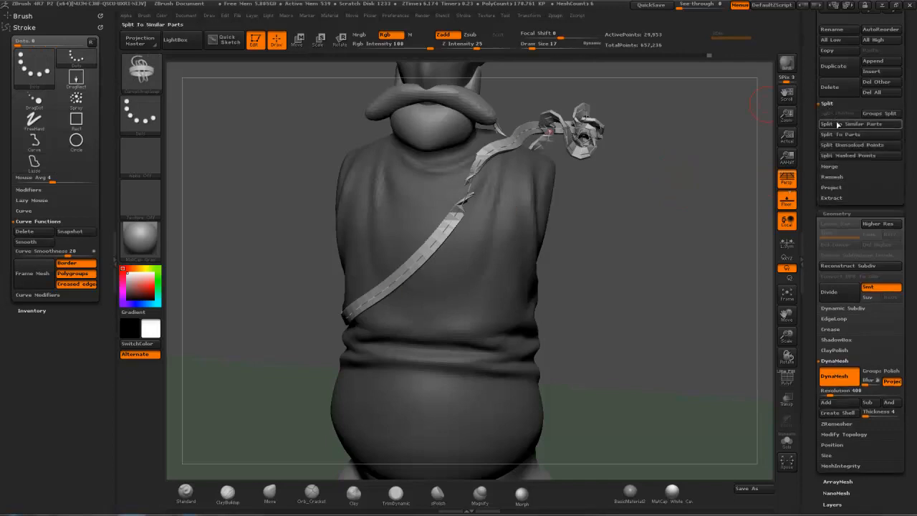
left_click(865, 148)
left_click_drag(817, 135, 816, 182)
left_click(853, 160)
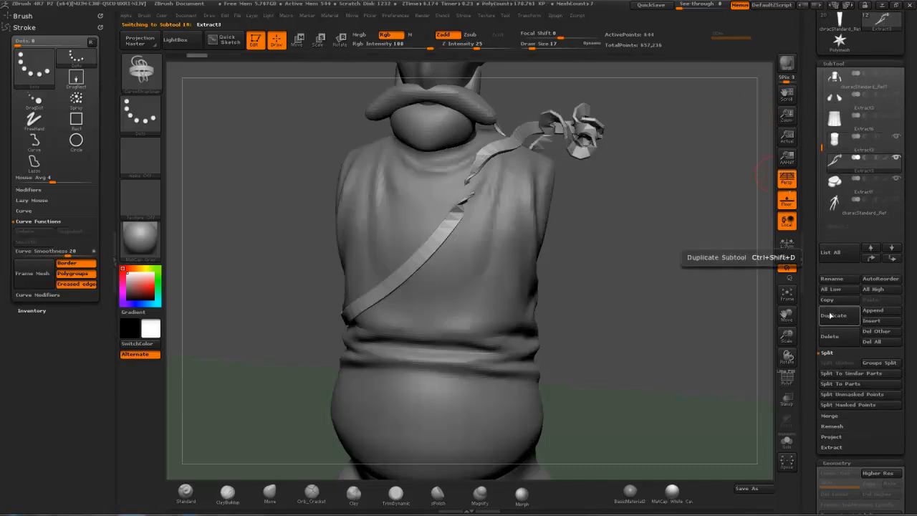
left_click(830, 336)
left_click(737, 357)
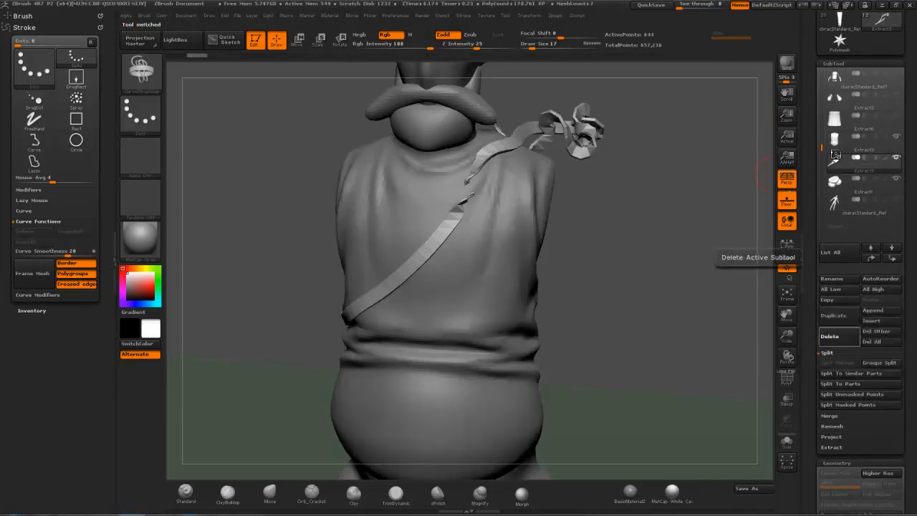
left_click(24, 231)
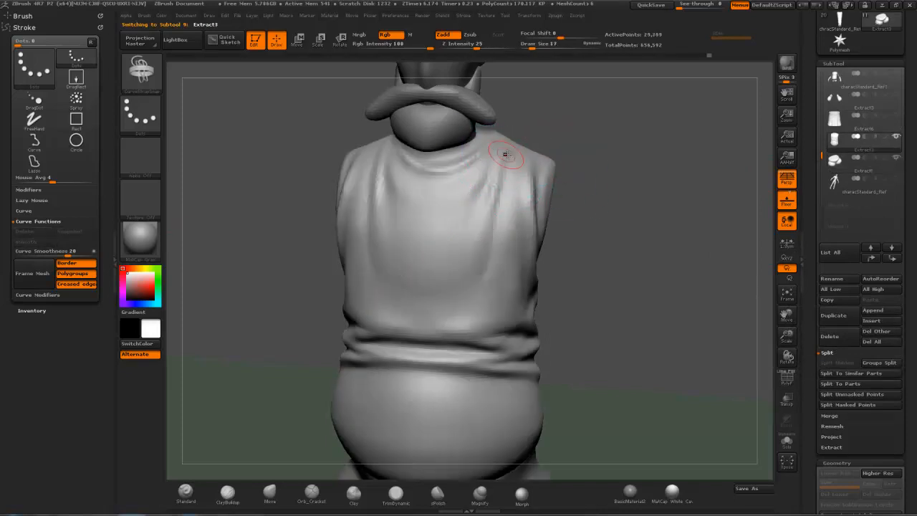
Step: Draw a new CurveStrapSnap strap diagonally from the shoulder across the chest and extend it around the side of the waist
left_click(26, 210)
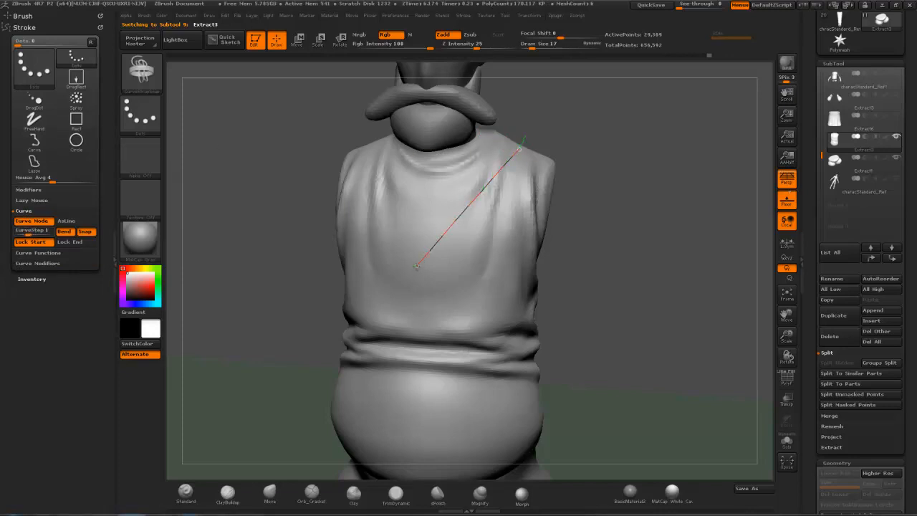
left_click_drag(361, 322, 363, 321)
left_click_drag(624, 209, 717, 216)
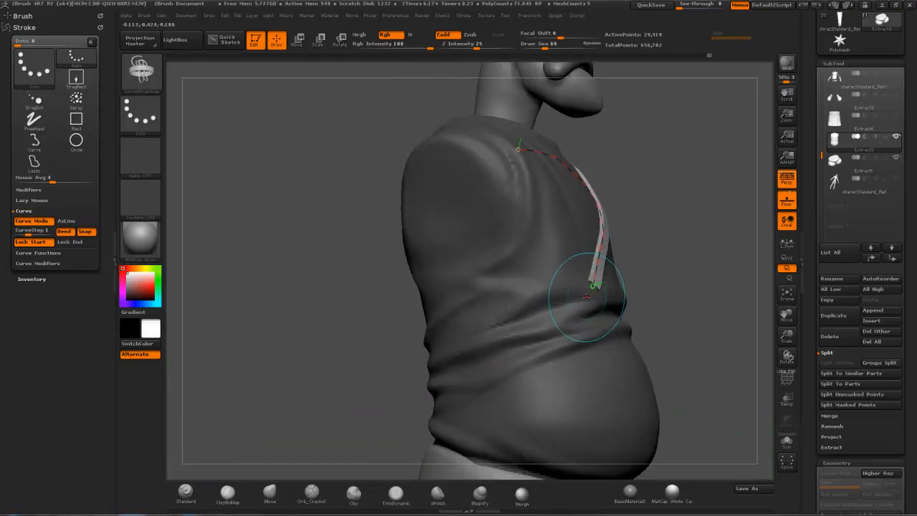
left_click_drag(586, 301, 571, 318)
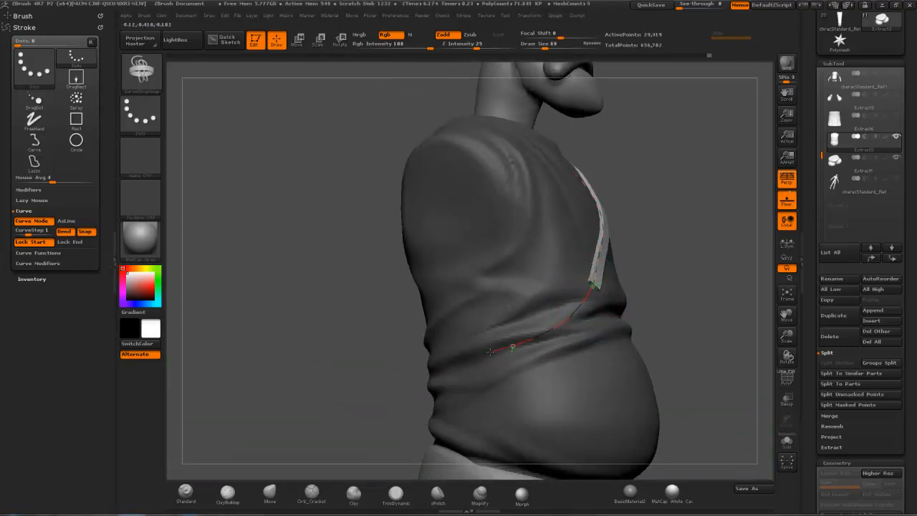
left_click_drag(441, 358, 439, 358)
Step: Extend the strap across the back and up over the shoulder to meet its starting end
left_click_drag(303, 327, 368, 318)
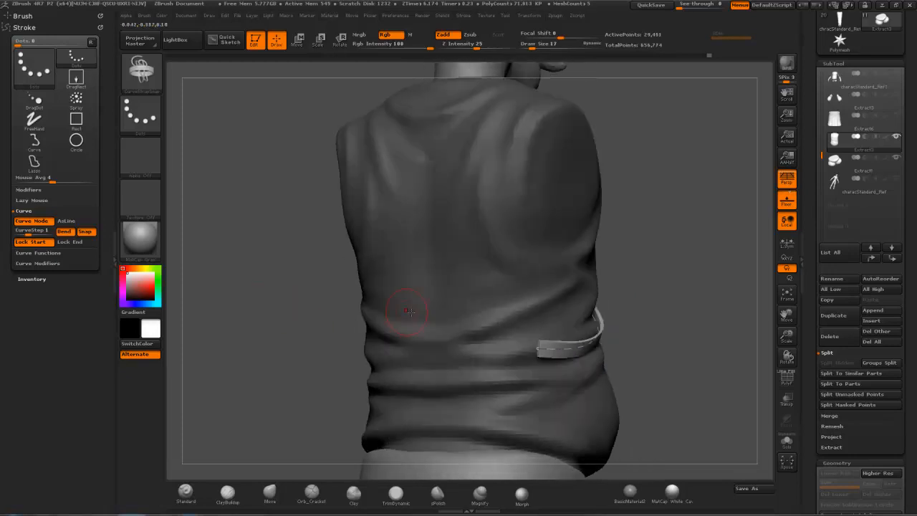
left_click_drag(522, 342, 519, 340)
left_click_drag(373, 194, 365, 175)
left_click_drag(280, 238, 337, 276)
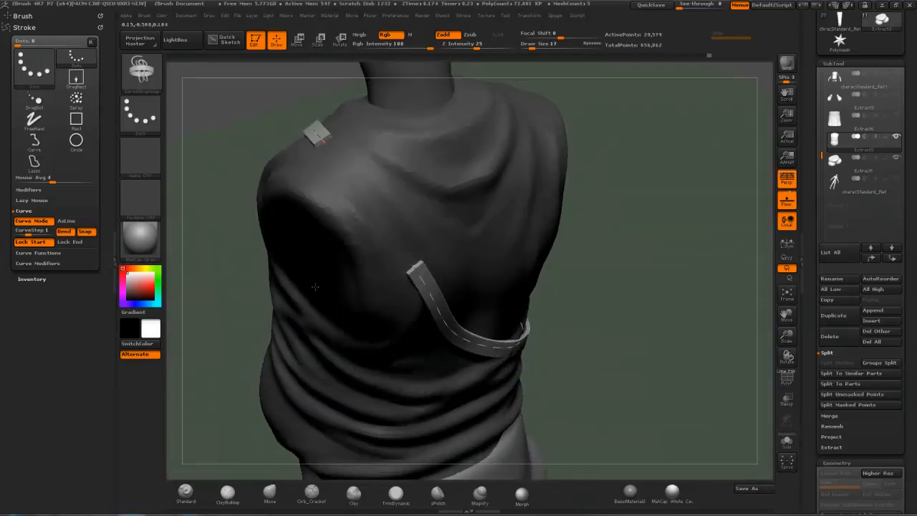
left_click_drag(409, 260, 398, 245)
left_click_drag(325, 142, 326, 144)
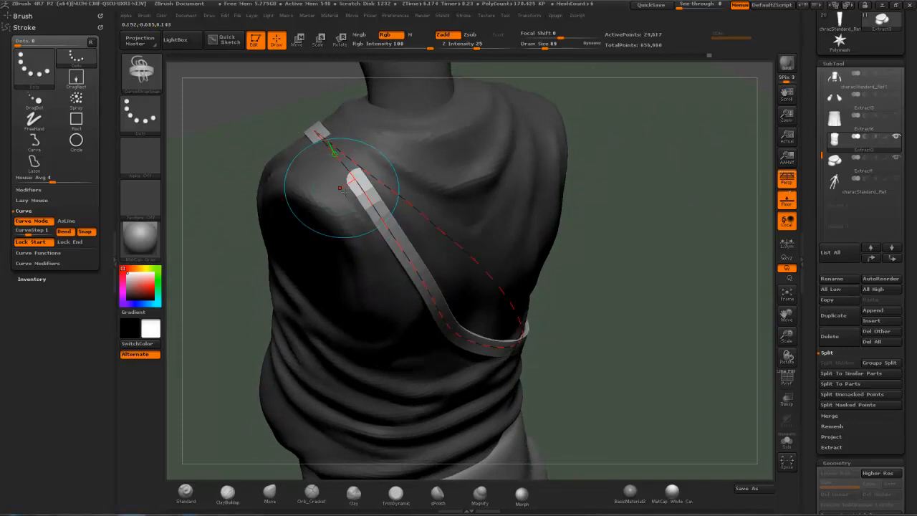
Step: Widen the finished strap by updating it with a draw size of 49
mouse_move(577, 181)
left_mouse_down()
mouse_move(640, 172)
mouse_move(600, 175)
left_mouse_up()
mouse_move(557, 209)
left_mouse_down()
mouse_move(573, 188)
mouse_move(500, 226)
left_mouse_up()
left_click_drag(557, 180, 601, 195)
mouse_move(612, 247)
left_mouse_down()
mouse_move(473, 238)
mouse_move(481, 212)
mouse_move(600, 218)
mouse_move(594, 220)
left_mouse_up()
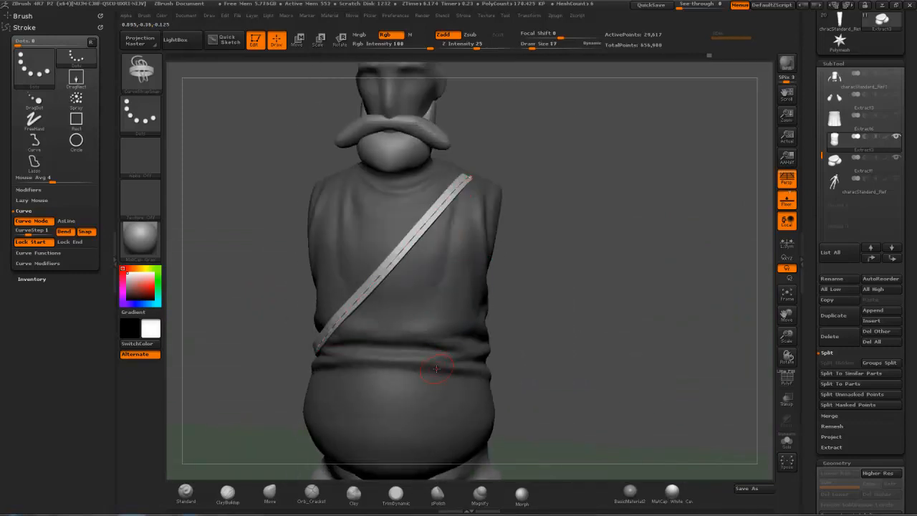
key("s")
left_click_drag(440, 369, 440, 369)
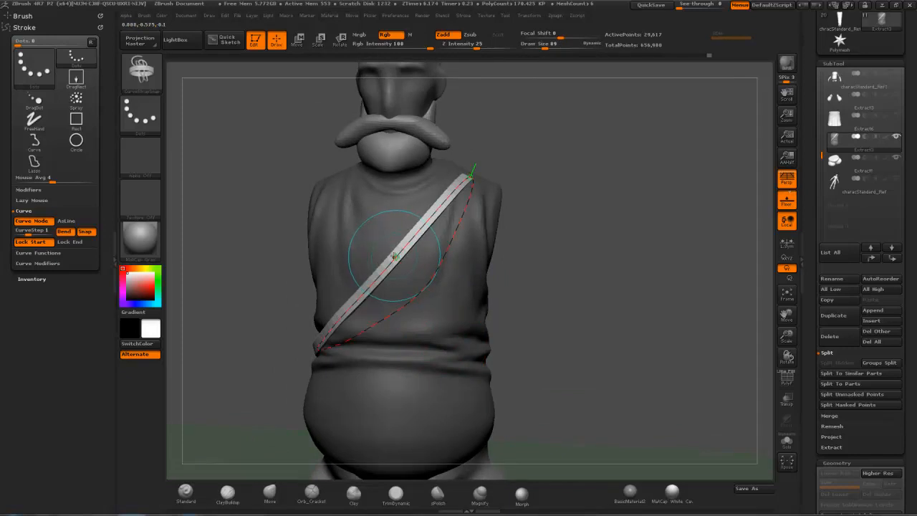
left_click_drag(609, 254, 545, 296)
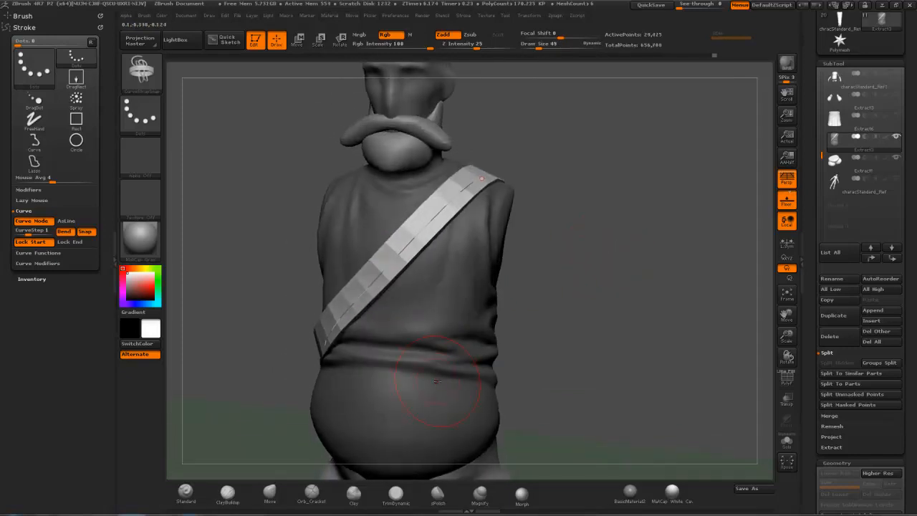
Step: Set the draw size to 32, update the strap to that width and adjust its course across the back
key("s")
left_click_drag(435, 383, 433, 383)
left_click(400, 248)
left_click_drag(631, 219, 639, 257)
left_click_drag(646, 218, 630, 168)
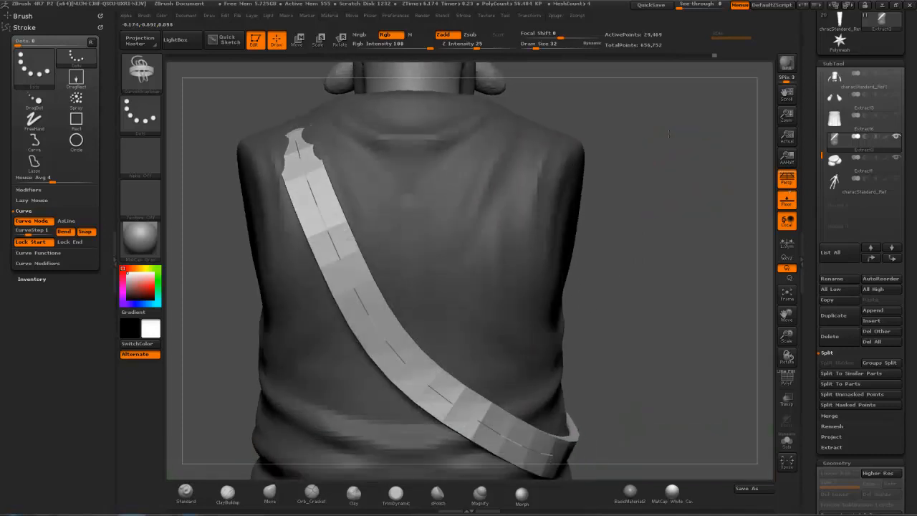
left_click_drag(392, 338, 395, 336)
left_click_drag(738, 252, 668, 248)
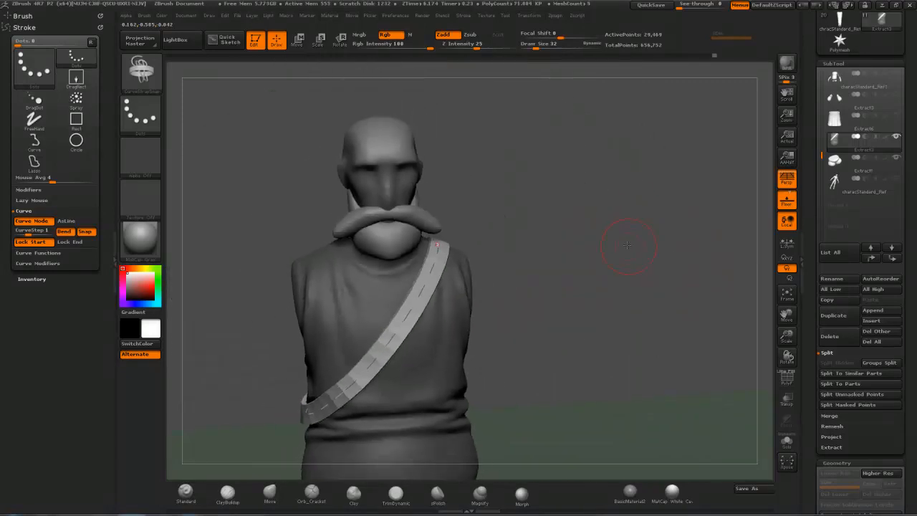
Step: Narrow the chest strap by updating its curve at draw size 24
mouse_move(627, 246)
left_mouse_down()
mouse_move(578, 276)
mouse_move(502, 297)
left_mouse_up()
key("s")
left_click_drag(454, 351, 450, 350)
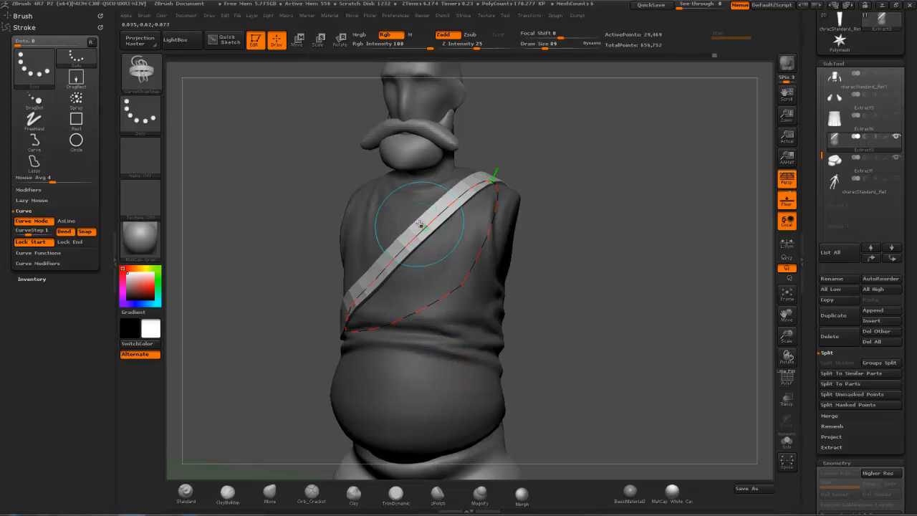
left_click(420, 221)
left_click_drag(635, 188, 580, 208)
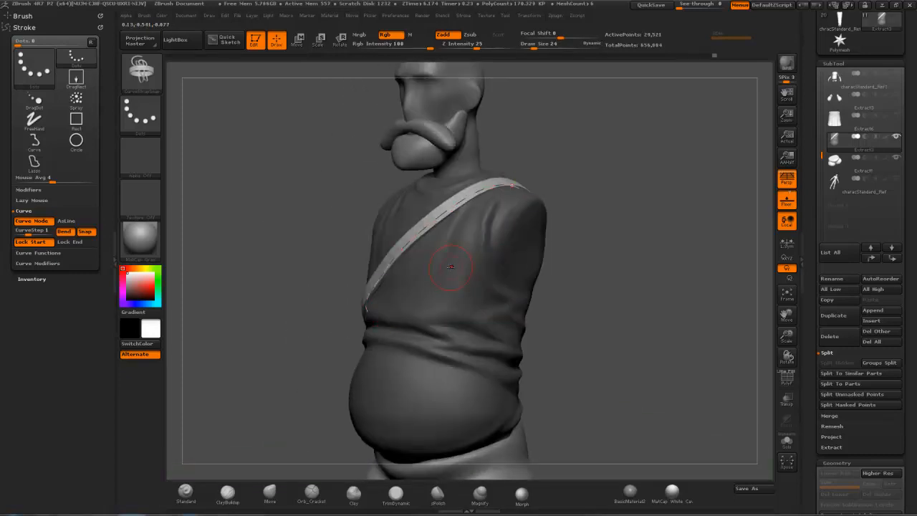
Step: Try an even thinner chest strap by updating its curve at draw size 11
key("s")
left_click(451, 269)
key("s")
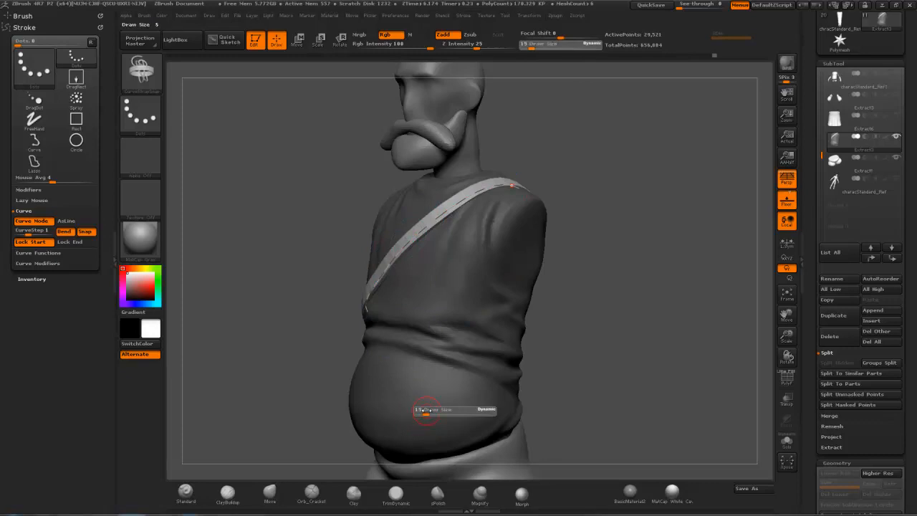
left_click_drag(426, 410, 438, 410)
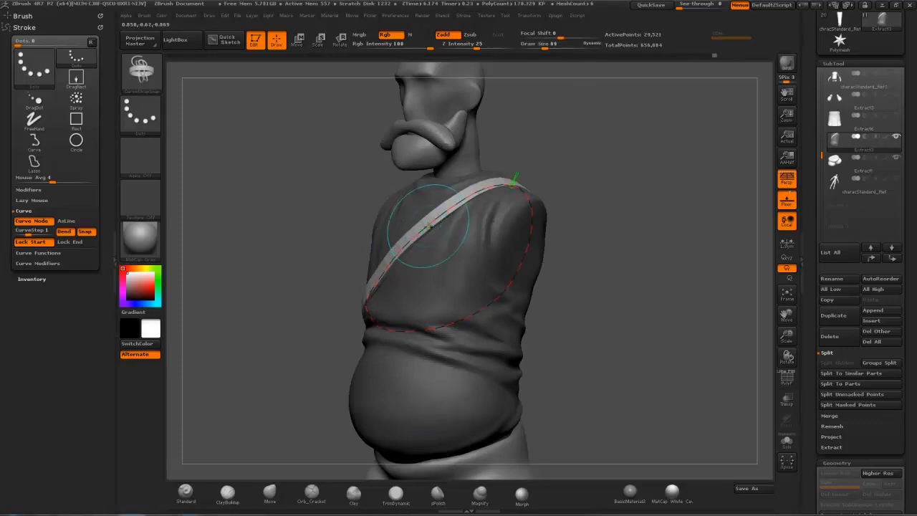
key("ctrl+z")
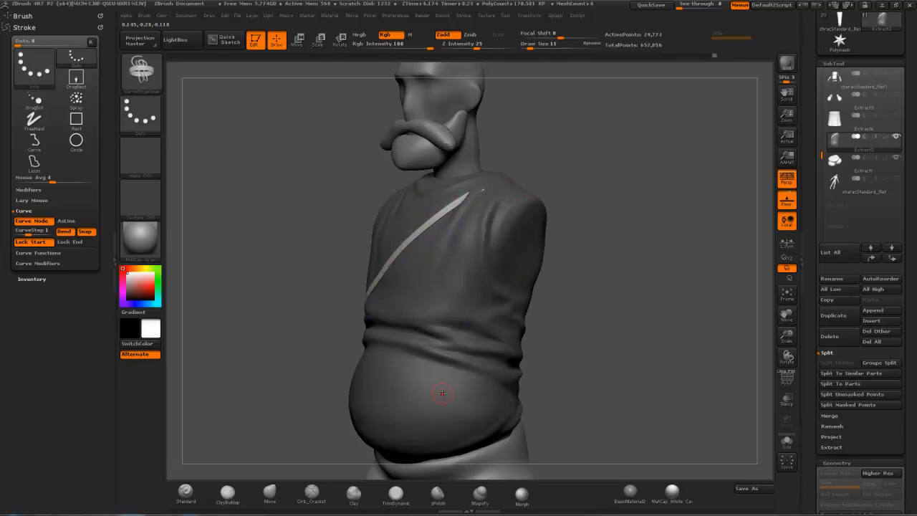
key("ctrl+z")
Step: Set the draw size to 17 and update the strap's curve to that width
key("s")
left_click_drag(442, 396, 454, 397)
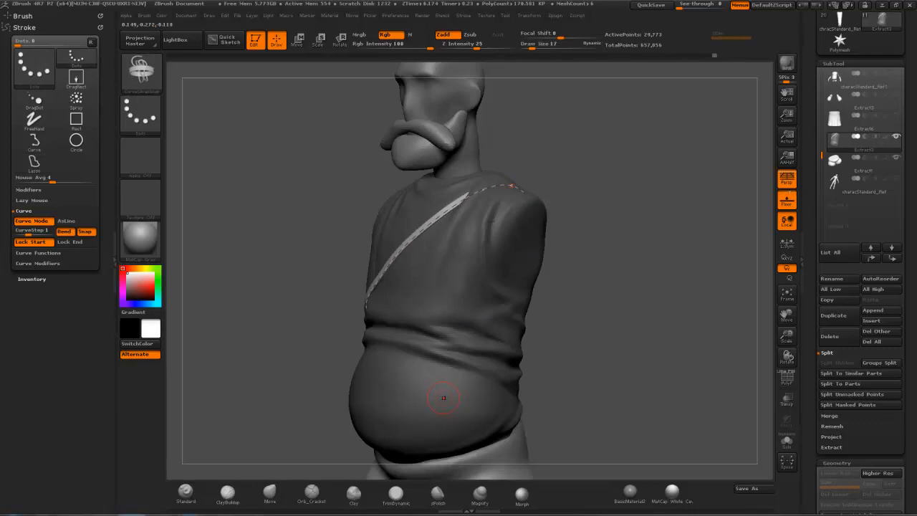
left_click(423, 229)
mouse_move(616, 180)
left_mouse_down()
mouse_move(756, 179)
mouse_move(630, 174)
left_mouse_up()
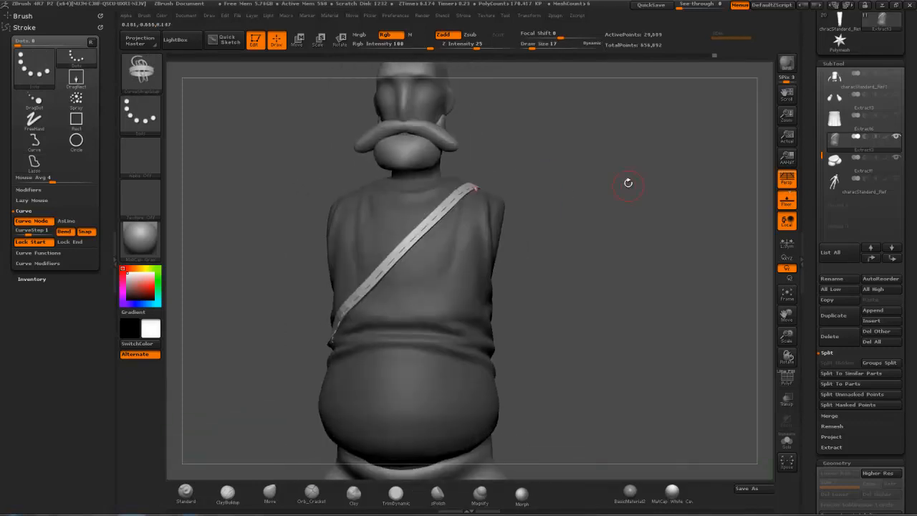
left_click_drag(727, 337, 729, 331)
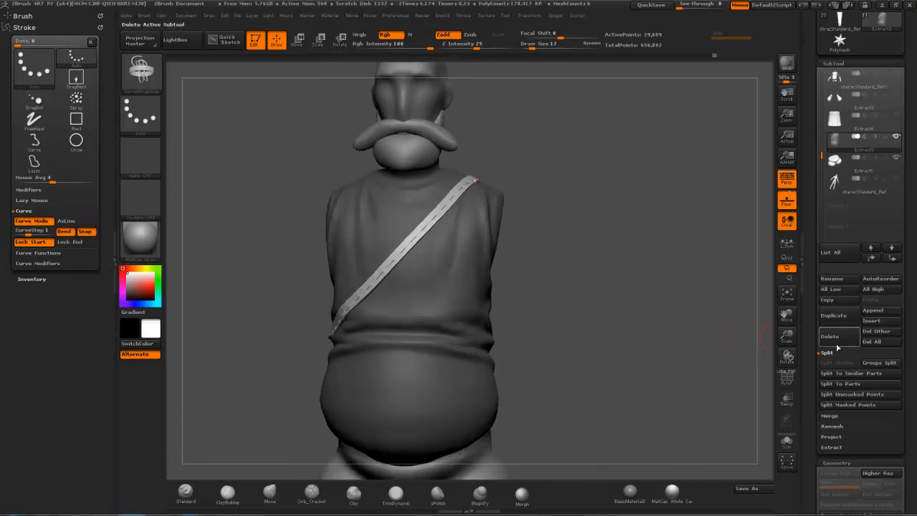
Step: Split the unmasked strap off the shirt, make it the active subtool and show its polygon wireframe
left_click(860, 395)
left_click(838, 168)
left_click_drag(724, 258, 444, 284)
left_click(789, 381)
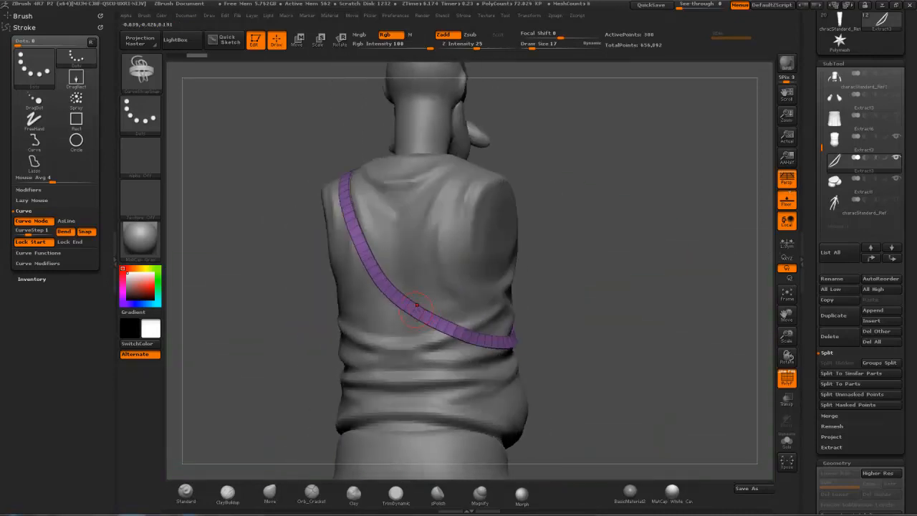
Step: Reshape the strap where it crosses the back, using the Move brush at draw size 72
key("b")
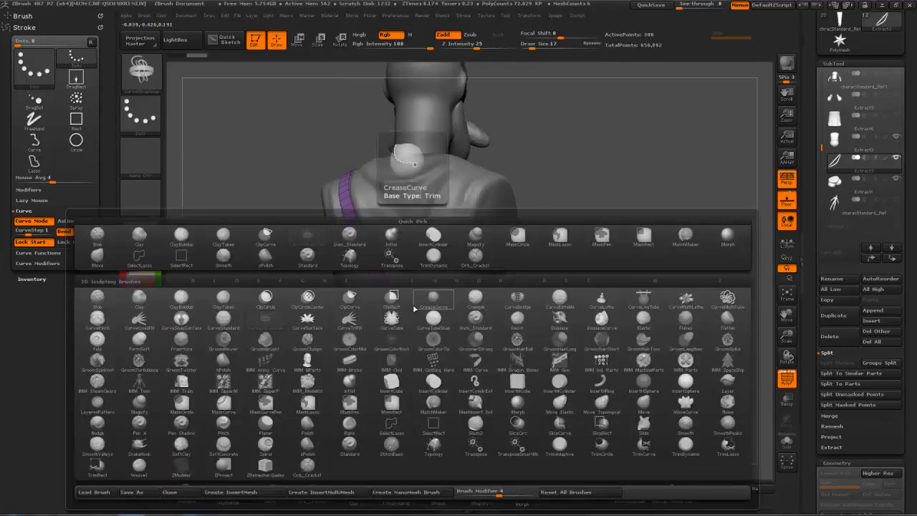
key("m")
key("v")
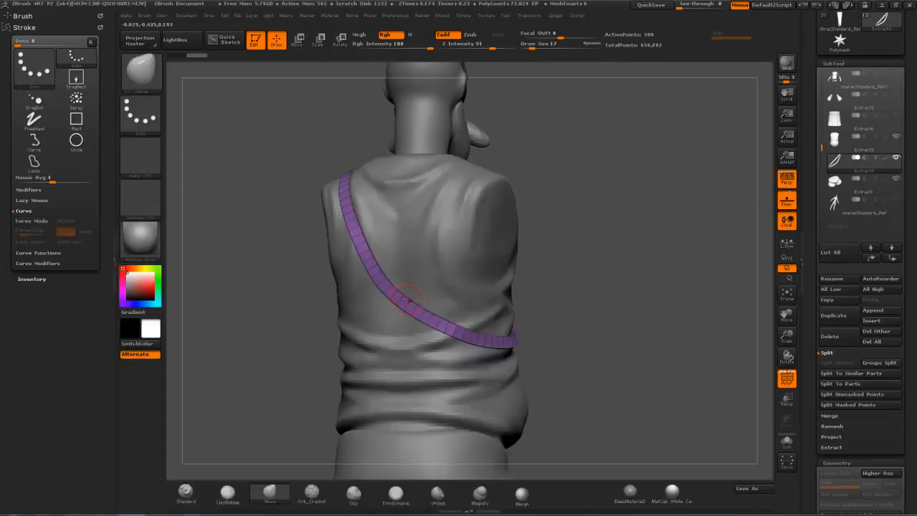
key("s")
left_click(405, 290)
left_click_drag(387, 284, 389, 284)
mouse_move(390, 284)
right_mouse_down()
mouse_move(401, 281)
mouse_move(364, 230)
right_mouse_up()
key("s")
left_click(382, 278)
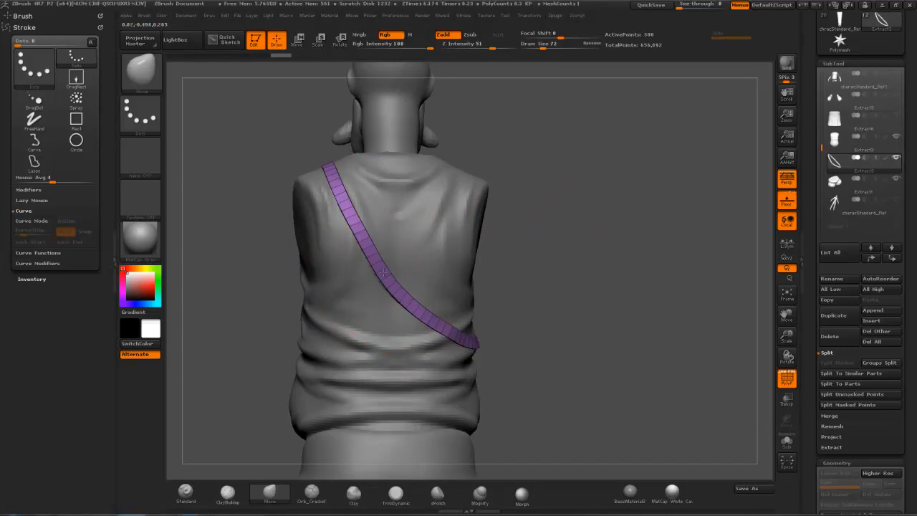
Step: Refine the strap's path over the upper back and shoulder with a resized Move brush
key("s")
left_click(394, 290)
left_click_drag(562, 275, 600, 287)
left_click_drag(388, 204, 410, 195)
left_click_drag(466, 192, 557, 180)
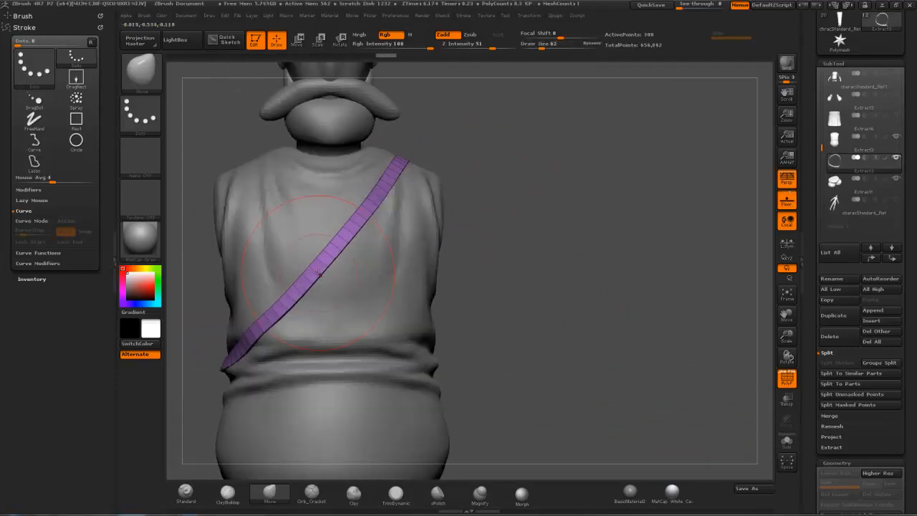
mouse_move(491, 254)
left_mouse_down()
mouse_move(534, 252)
mouse_move(569, 220)
mouse_move(527, 221)
mouse_move(534, 232)
mouse_move(622, 244)
mouse_move(528, 241)
mouse_move(606, 211)
mouse_move(602, 223)
mouse_move(565, 214)
mouse_move(437, 222)
mouse_move(331, 301)
left_mouse_up()
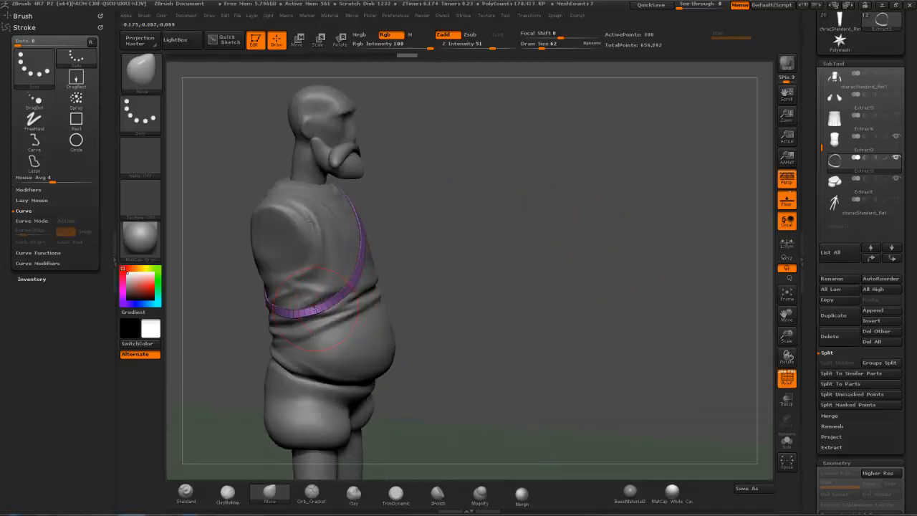
left_click_drag(425, 238, 428, 232)
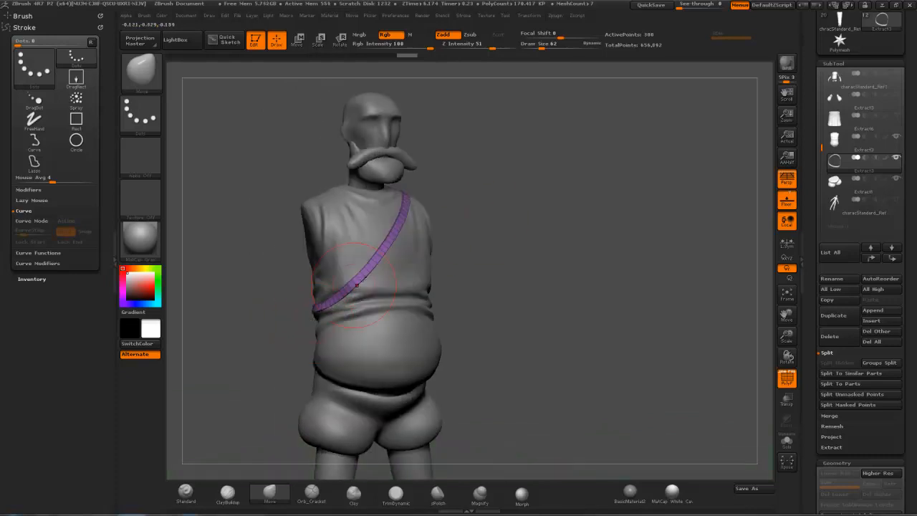
left_click_drag(578, 191, 545, 211)
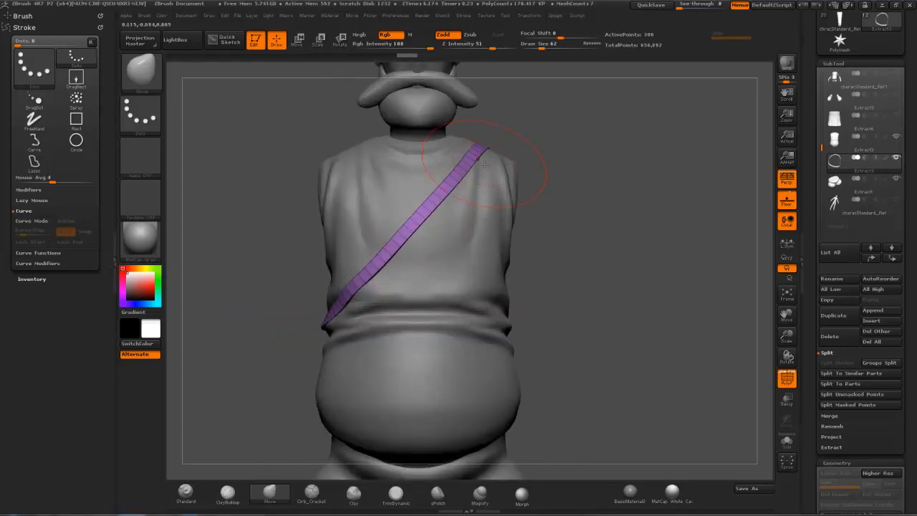
Step: Pull the strap's bend at the waist side to fit the shirt, using the Move brush at draw size 24
left_click_drag(603, 180, 472, 253)
left_click_drag(268, 328, 423, 331)
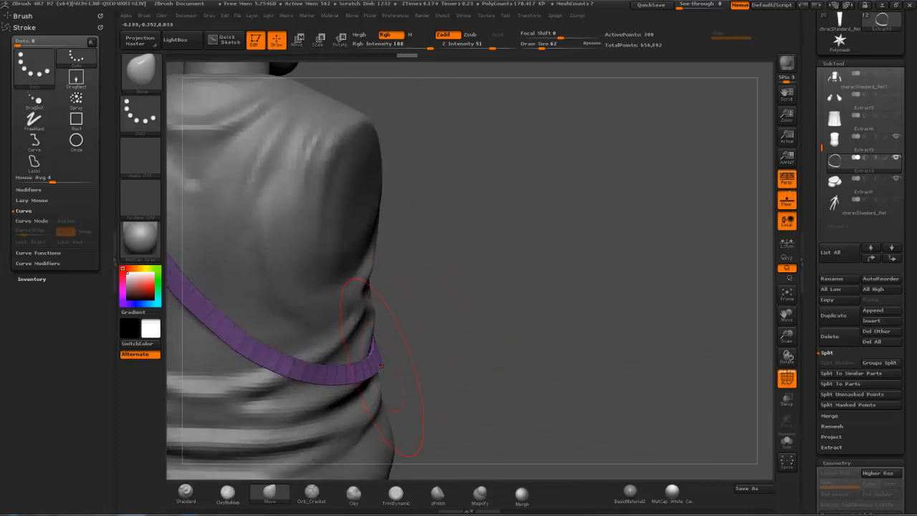
key("s")
left_click(380, 364)
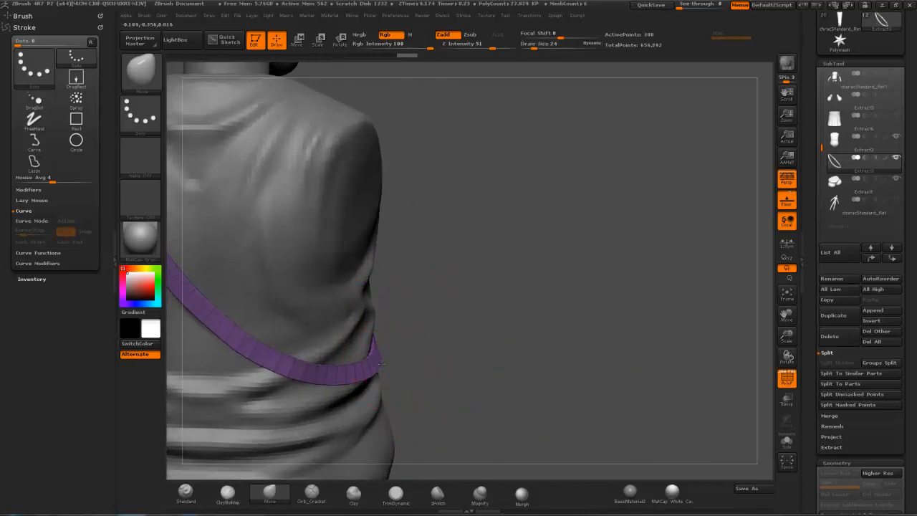
mouse_move(371, 352)
left_mouse_down()
mouse_move(385, 337)
mouse_move(385, 351)
mouse_move(383, 342)
left_mouse_up()
left_click_drag(495, 337, 387, 332)
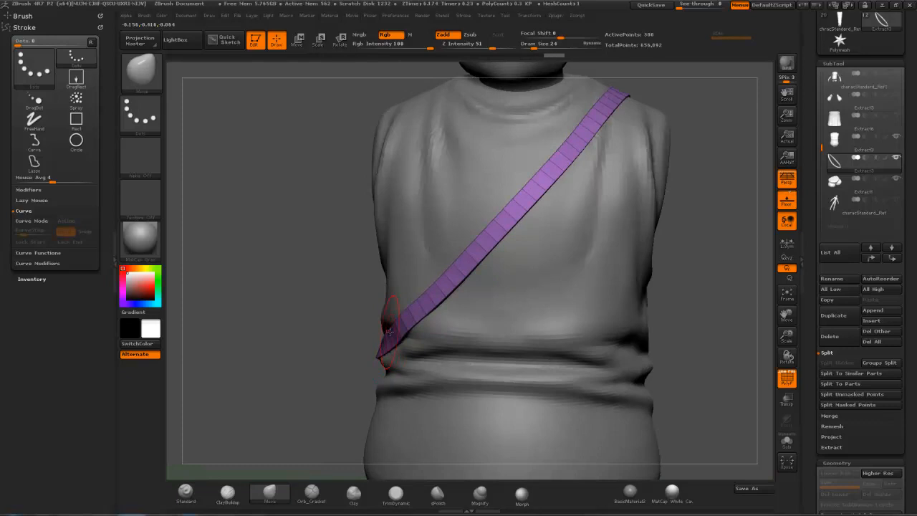
left_click_drag(393, 345, 395, 343)
left_click_drag(691, 188, 605, 195)
mouse_move(642, 162)
left_mouse_down()
mouse_move(659, 163)
mouse_move(665, 118)
mouse_move(659, 169)
left_mouse_up()
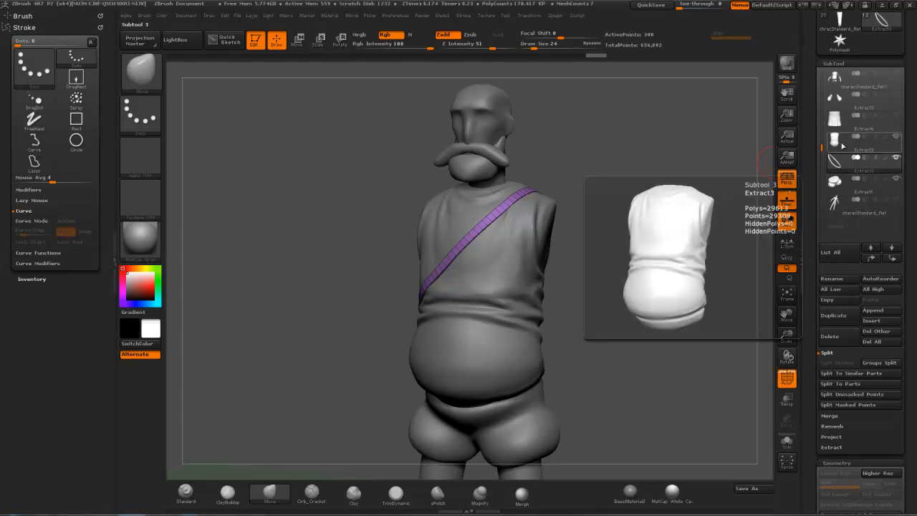
Step: Hide the strap subtool and delete its leftover curve from the shirt subtool
left_click(840, 143)
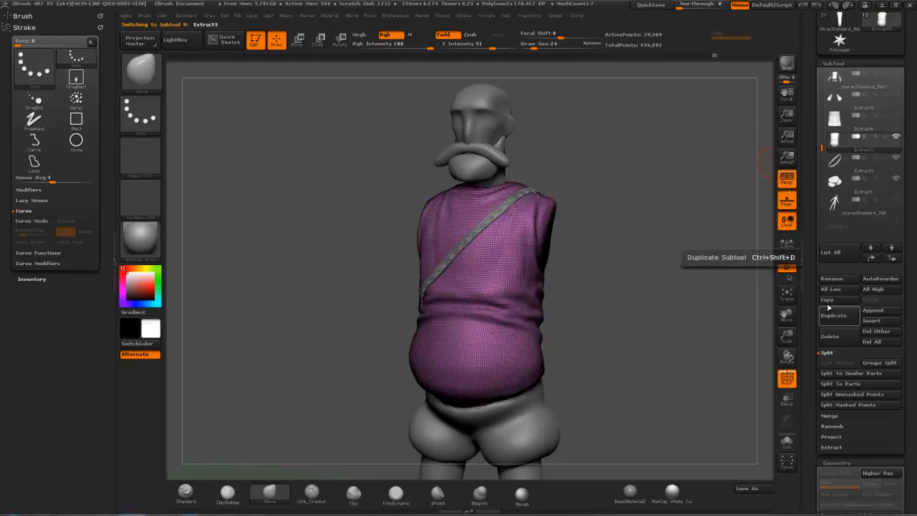
left_click(897, 158)
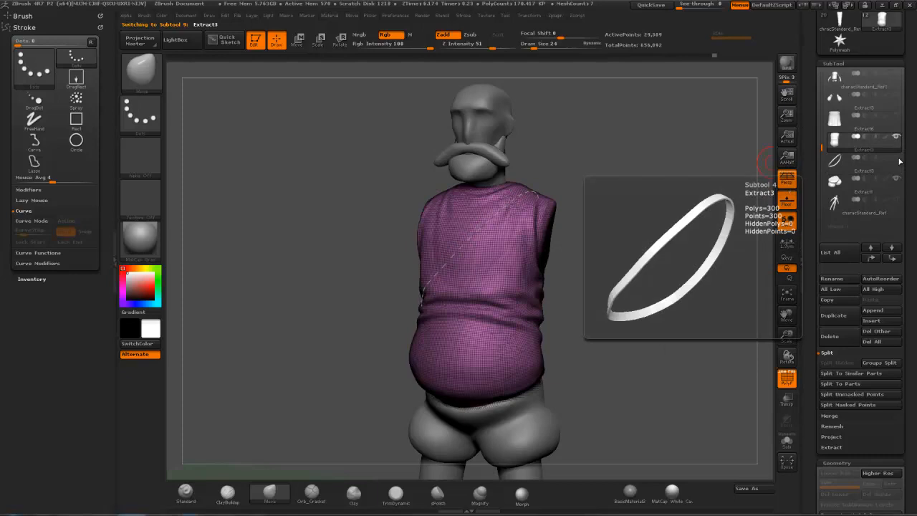
left_click_drag(603, 143, 590, 164)
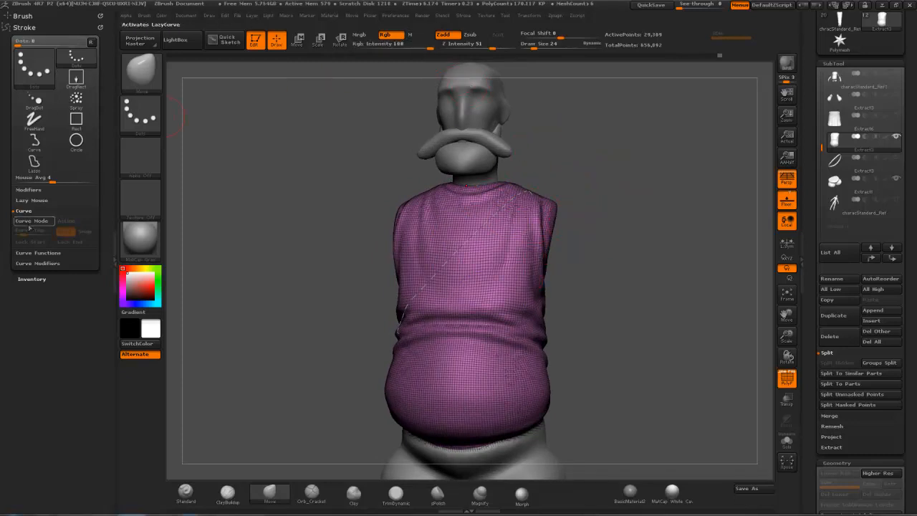
left_click(31, 254)
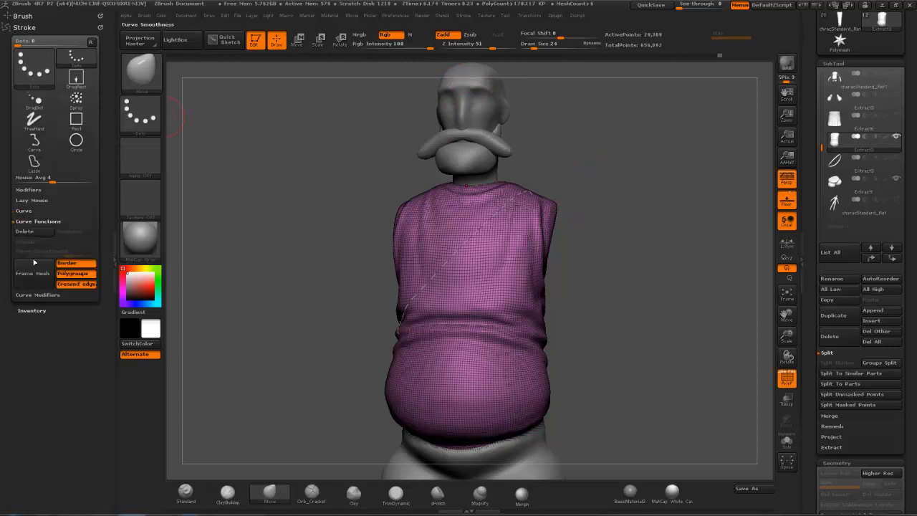
left_click(27, 233)
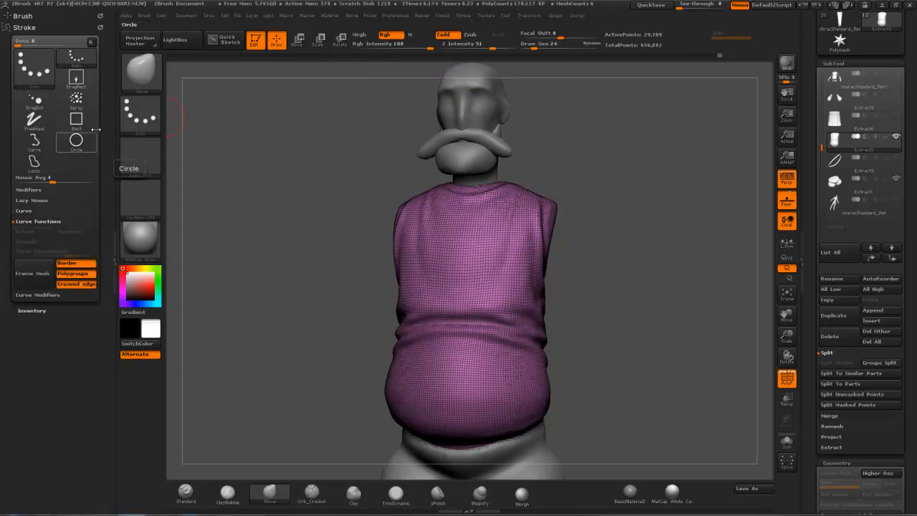
Step: Draw a wavy tube down the front of the shirt with the CurveTubeSnap brush at draw size 19
left_click(139, 75)
key("c")
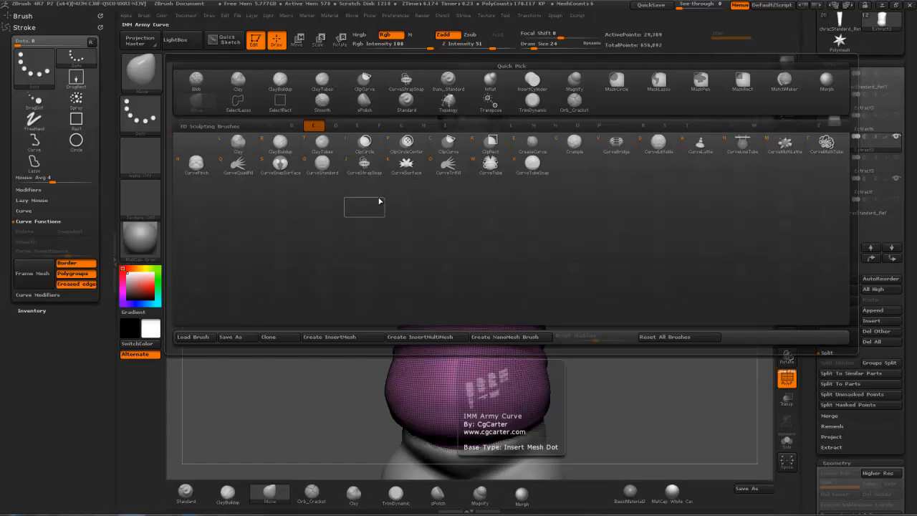
left_click(456, 181)
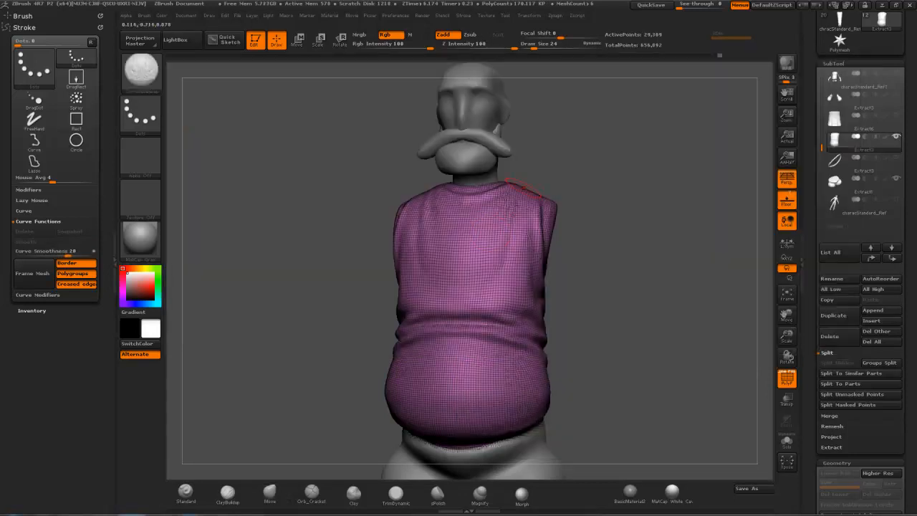
key("s")
left_click_drag(486, 236, 483, 237)
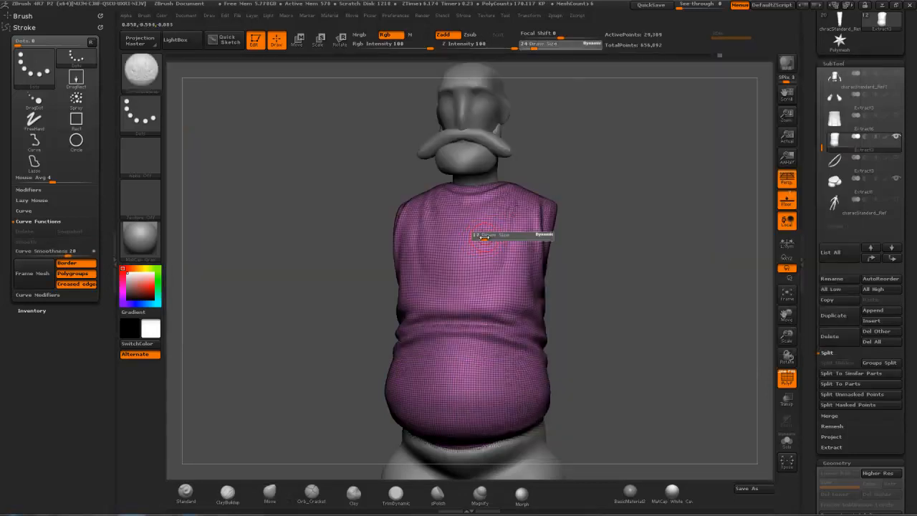
left_click_drag(592, 199, 622, 203)
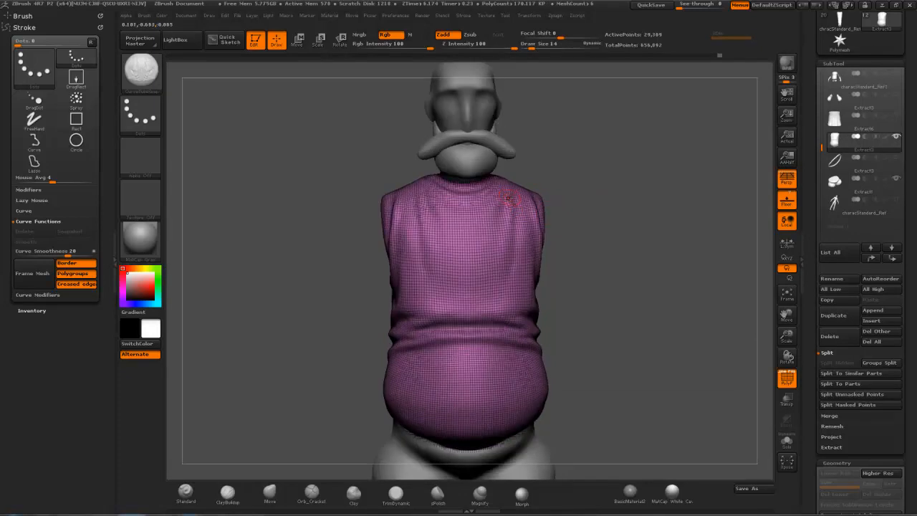
left_click_drag(556, 243, 594, 250)
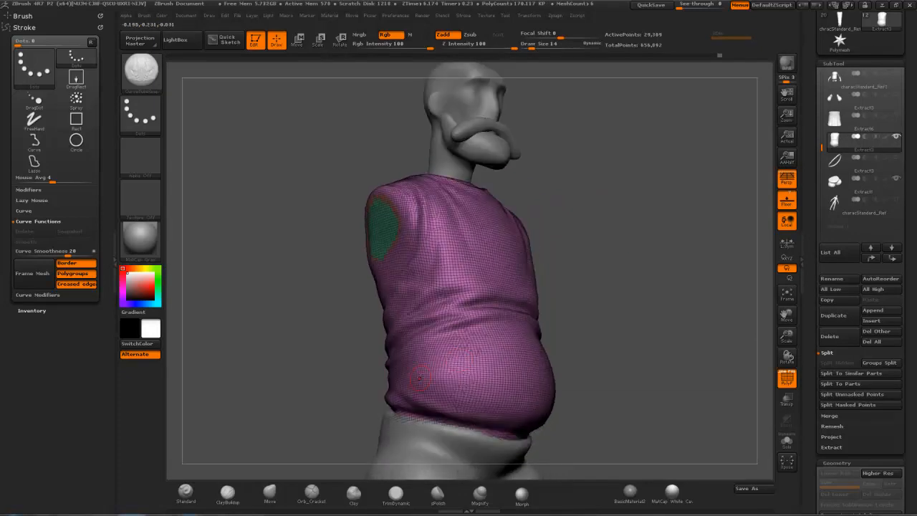
key("s")
left_click_drag(417, 377, 438, 371)
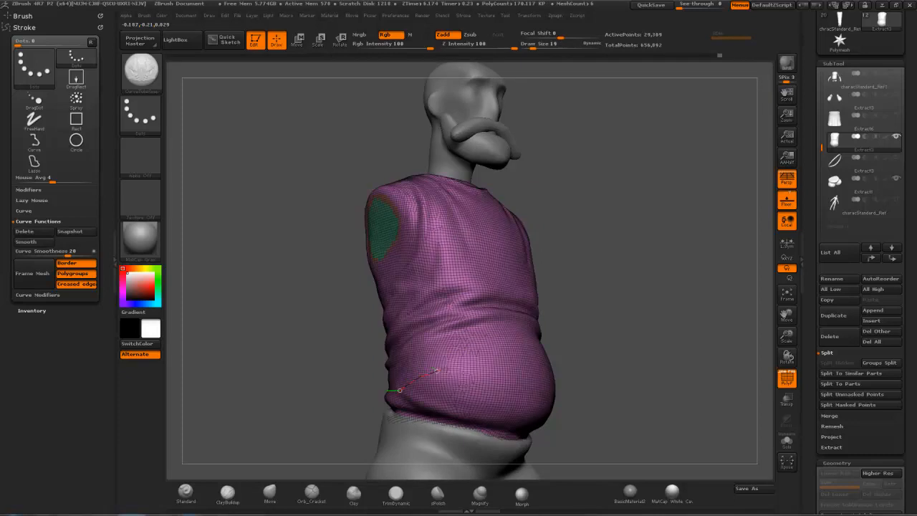
left_click_drag(487, 255, 489, 254)
Step: Extend the tube's lower end around the side of the belly
mouse_move(660, 262)
left_mouse_down()
mouse_move(596, 268)
mouse_move(672, 275)
mouse_move(708, 253)
left_mouse_up()
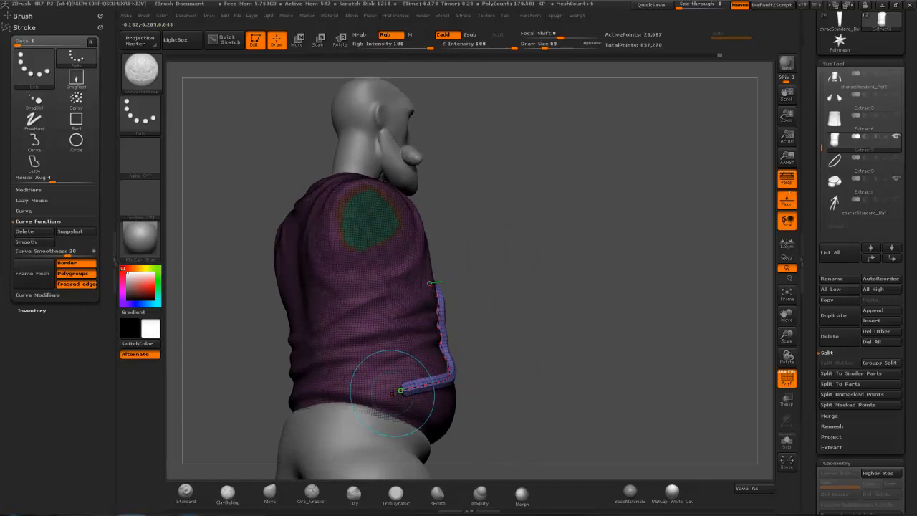
left_click_drag(384, 393, 367, 392)
left_click_drag(301, 393, 291, 389)
mouse_move(542, 274)
left_mouse_down()
mouse_move(587, 277)
mouse_move(538, 284)
mouse_move(490, 307)
mouse_move(503, 301)
mouse_move(510, 337)
left_mouse_up()
left_click_drag(655, 235, 524, 291)
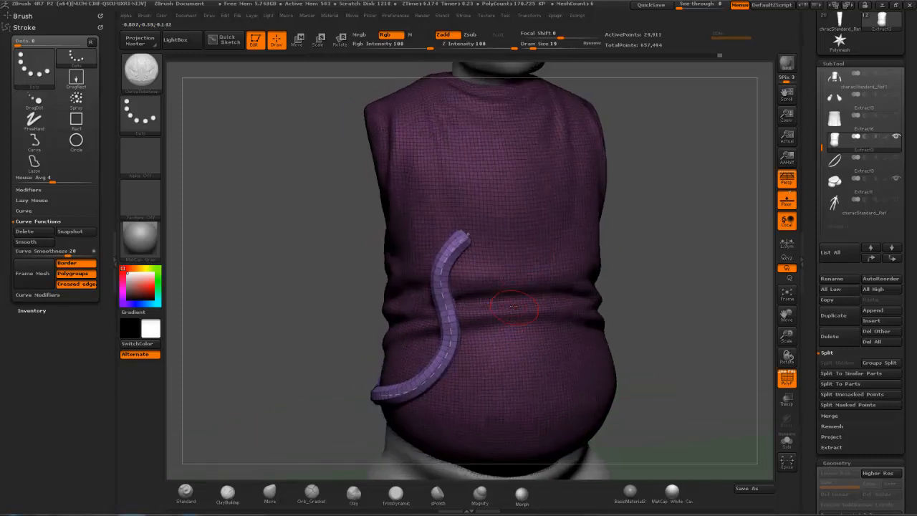
Step: Draw a second wavy tube down the shirt's front, beside the first one
left_click(513, 320)
left_click_drag(450, 362, 470, 359)
left_click_drag(516, 188, 519, 190)
Step: Draw a third wavy tube on the shirt, running from near the shoulder down the side of the belly
left_click_drag(726, 227, 670, 260)
left_click_drag(688, 301, 646, 261)
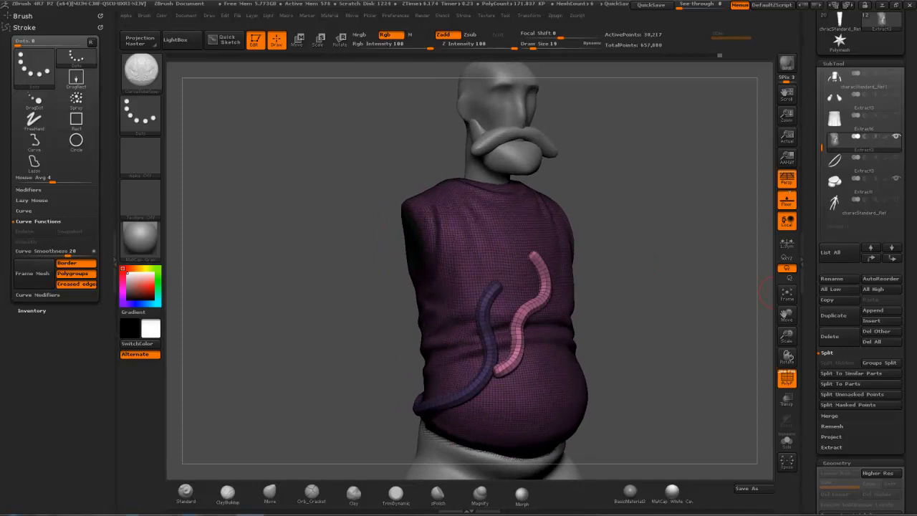
left_click_drag(592, 179, 573, 251)
left_click_drag(536, 379, 526, 370)
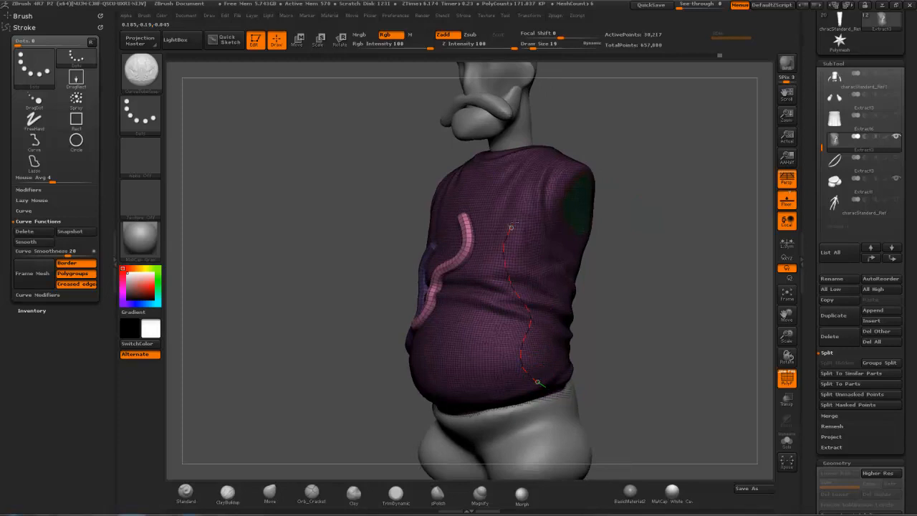
left_click_drag(536, 170, 537, 169)
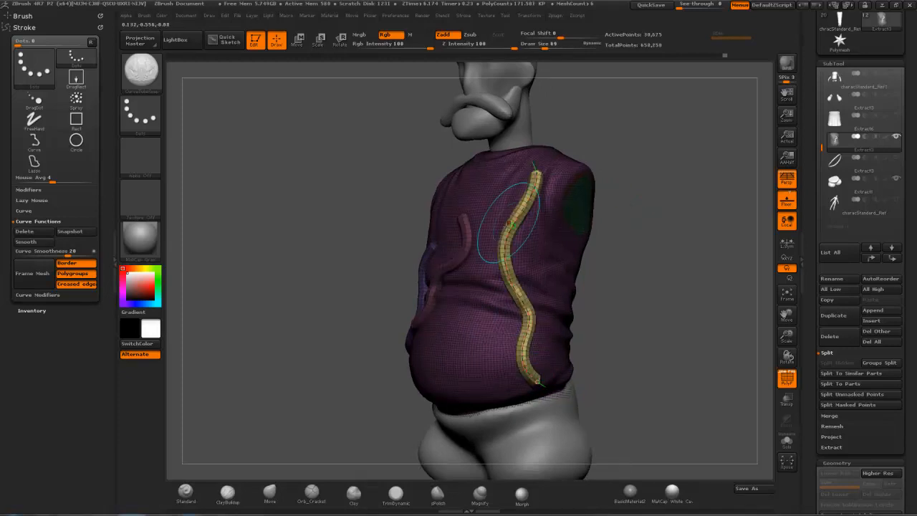
Step: Turn on the Size curve modifier and update the side tube so its thickness follows the curve falloff
left_click(37, 294)
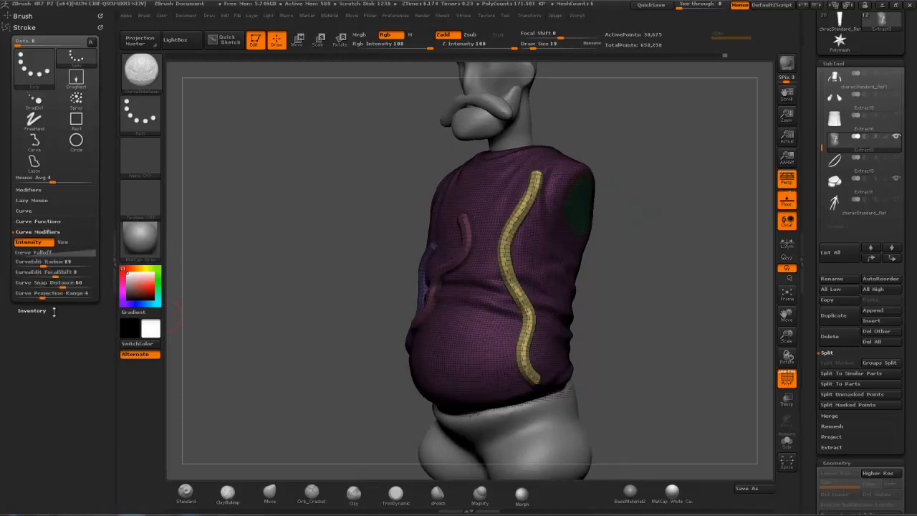
left_click(47, 253)
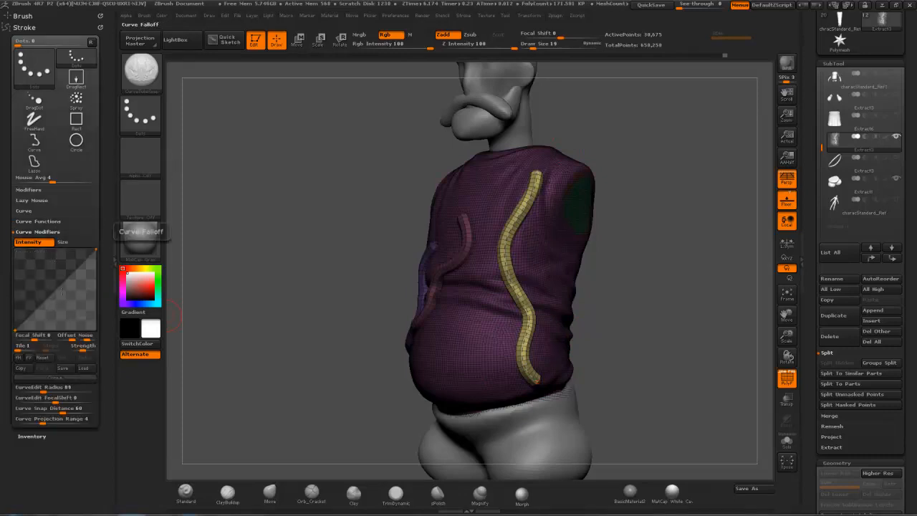
left_click(68, 244)
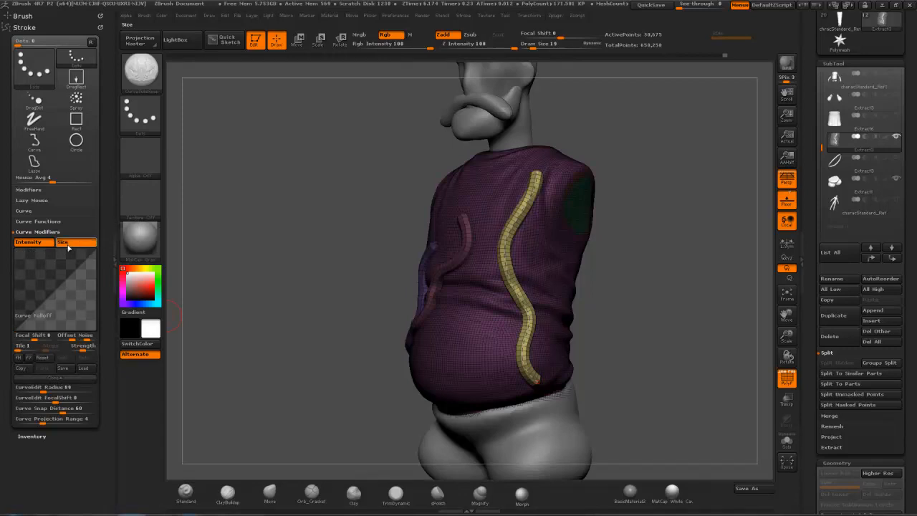
left_click(509, 242)
left_click_drag(618, 281, 673, 290)
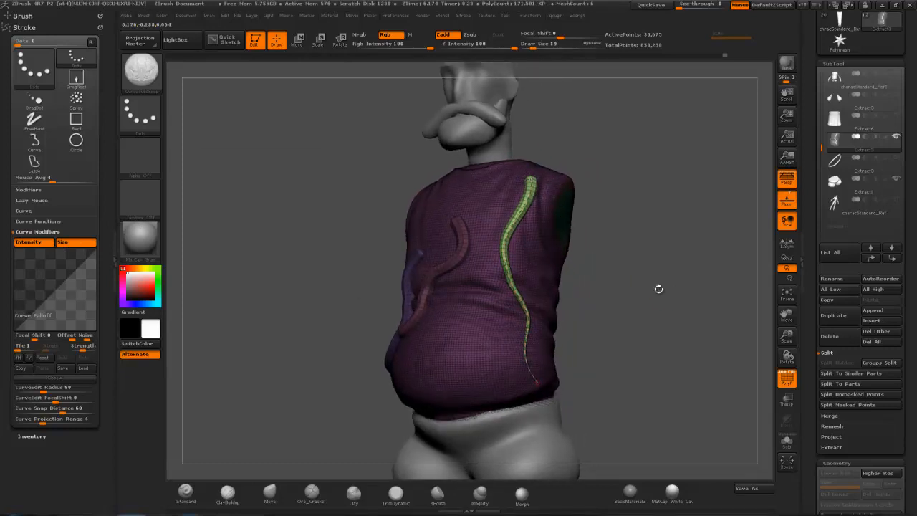
Step: Reverse the curve falloff so it runs from full height at its start to zero at its end, and update the side tube
left_click_drag(34, 335, 13, 271)
left_click_drag(14, 332, 14, 250)
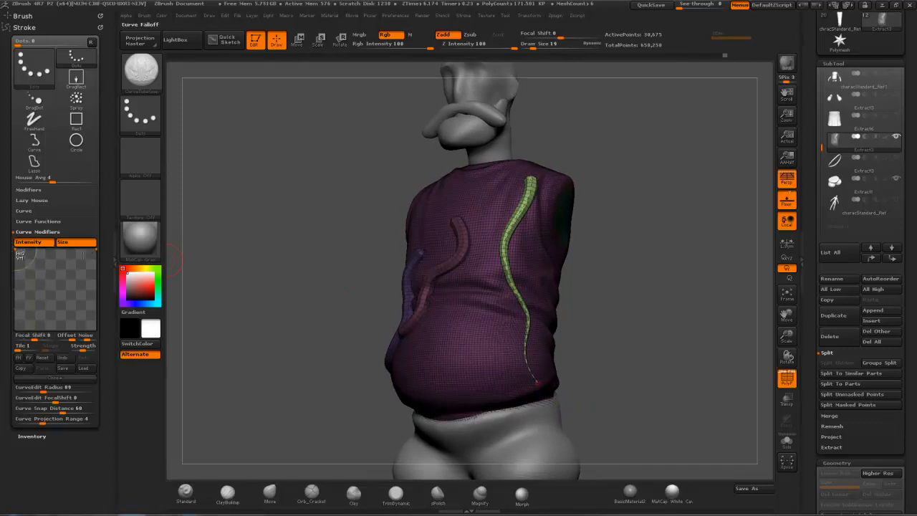
left_click_drag(96, 248, 96, 331)
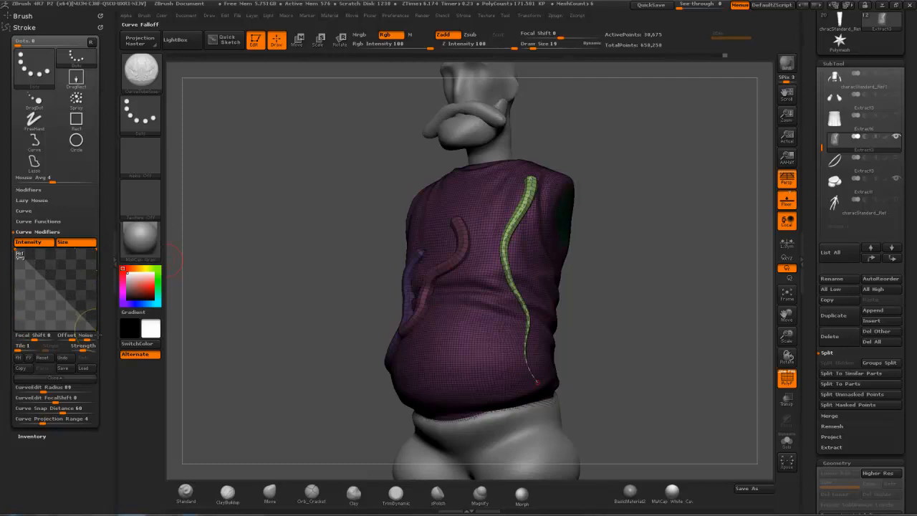
left_click(511, 225)
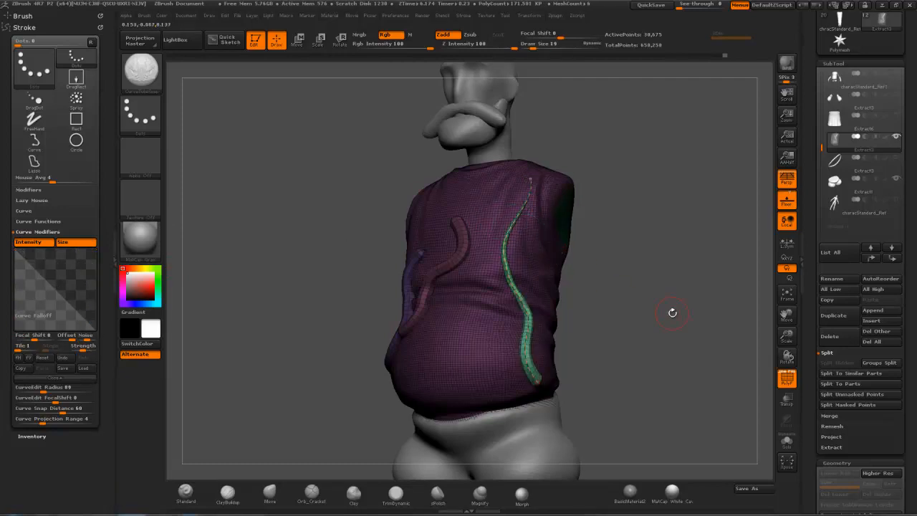
Step: Add a point to the falloff curve to bow it outward, and reapply the falloff to the side tube
left_click_drag(68, 300, 73, 285)
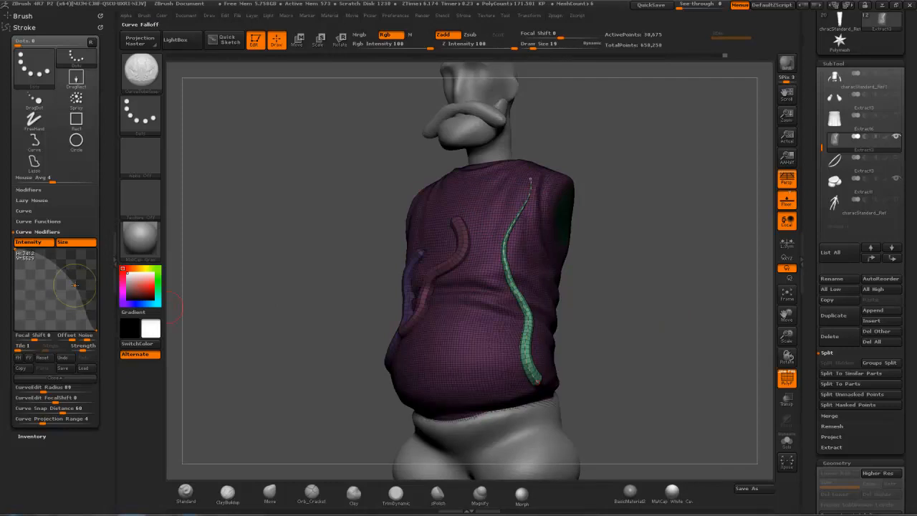
left_click(506, 259)
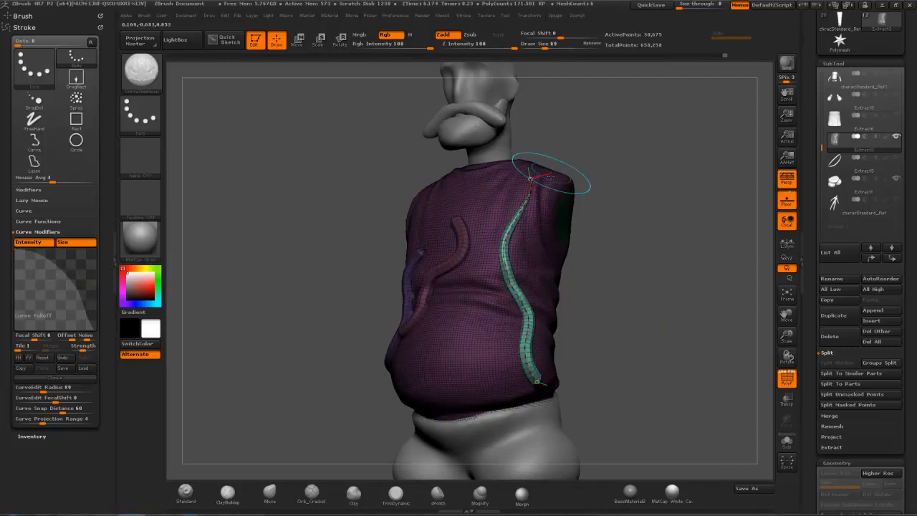
left_click_drag(690, 188, 731, 218)
left_click_drag(731, 218, 719, 233)
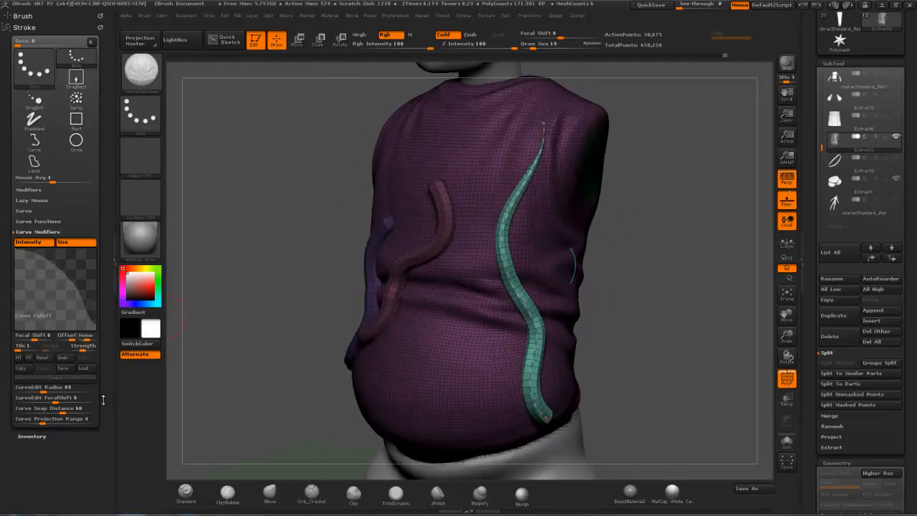
Step: Raise the end point of the falloff curve slightly above zero and refresh the side tube
left_click(519, 194)
left_click_drag(637, 217, 213, 313)
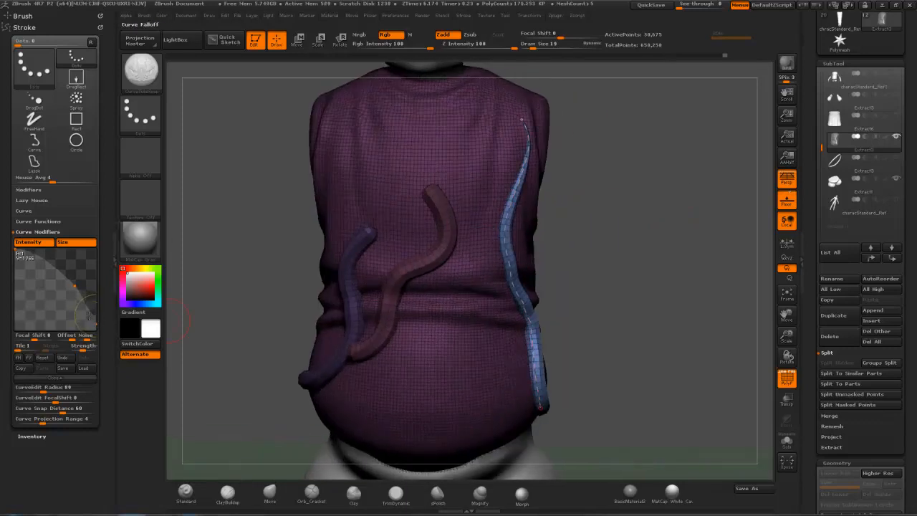
left_click_drag(584, 183, 655, 160)
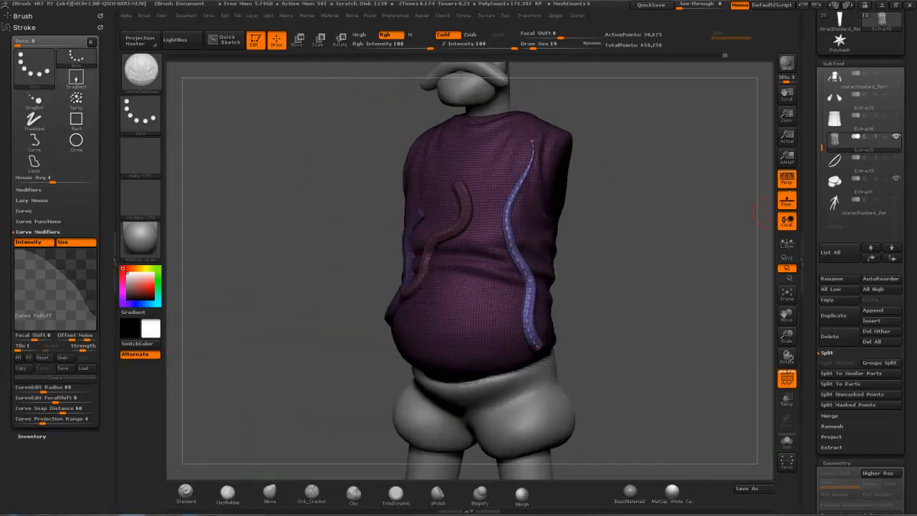
left_click_drag(620, 160, 652, 223)
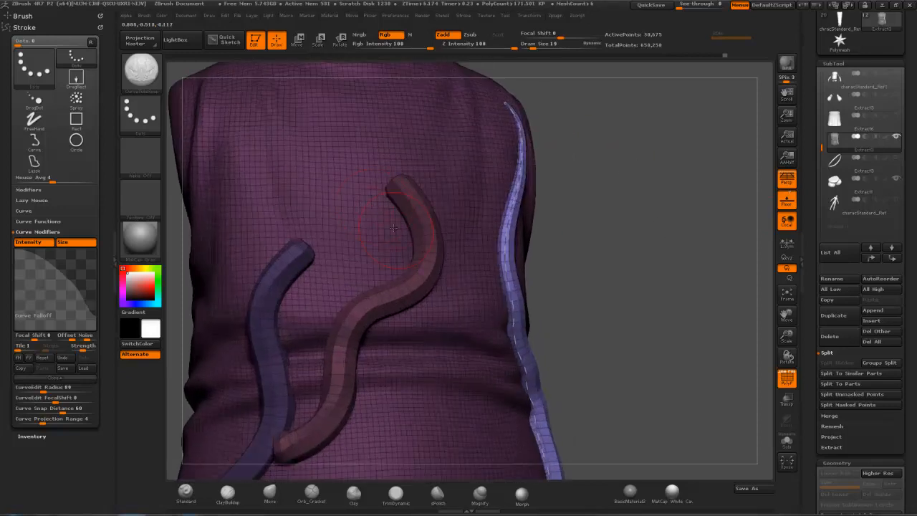
Step: Make the chest strap the active subtool and switch to the CurveTube brush
left_click(853, 159)
left_click_drag(631, 164, 615, 188)
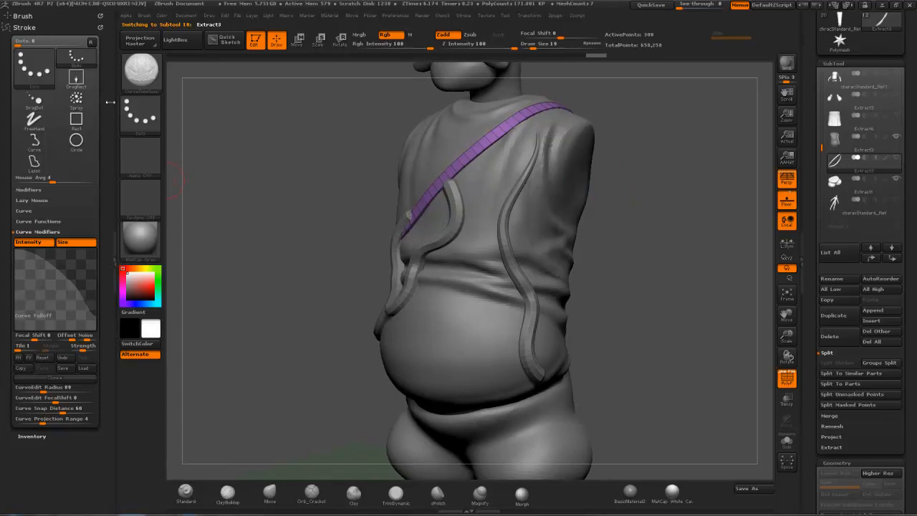
left_click(141, 71)
left_click(141, 71)
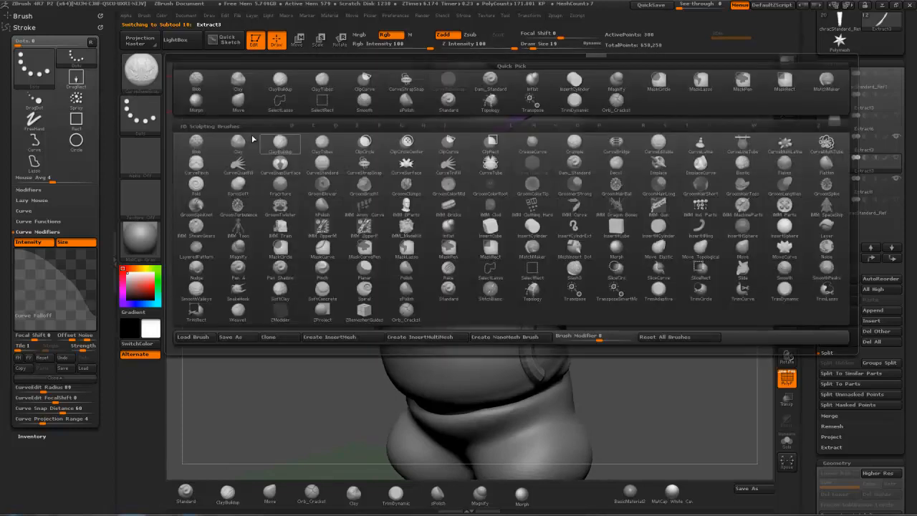
key("c")
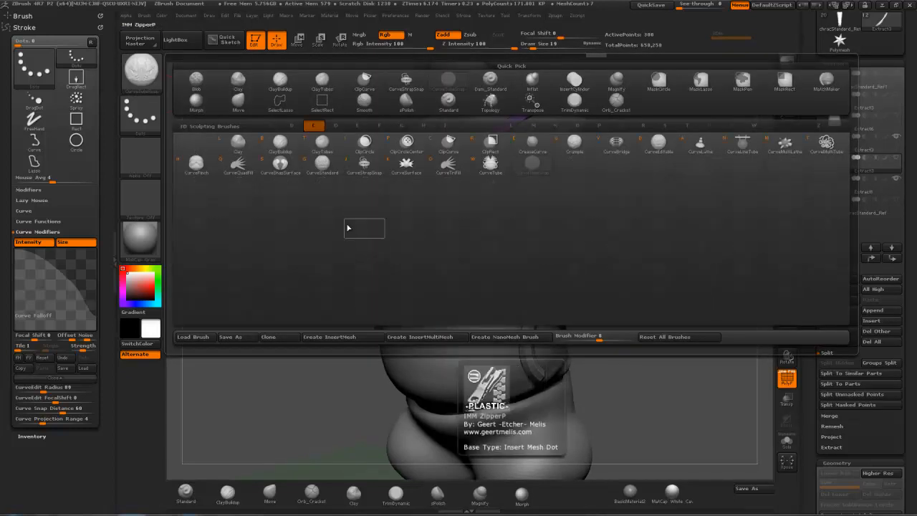
left_click(493, 165)
Step: Draw a curling tube into empty space beside the character's shoulder with the CurveTube brush at draw size 19
left_click_drag(659, 156, 568, 210)
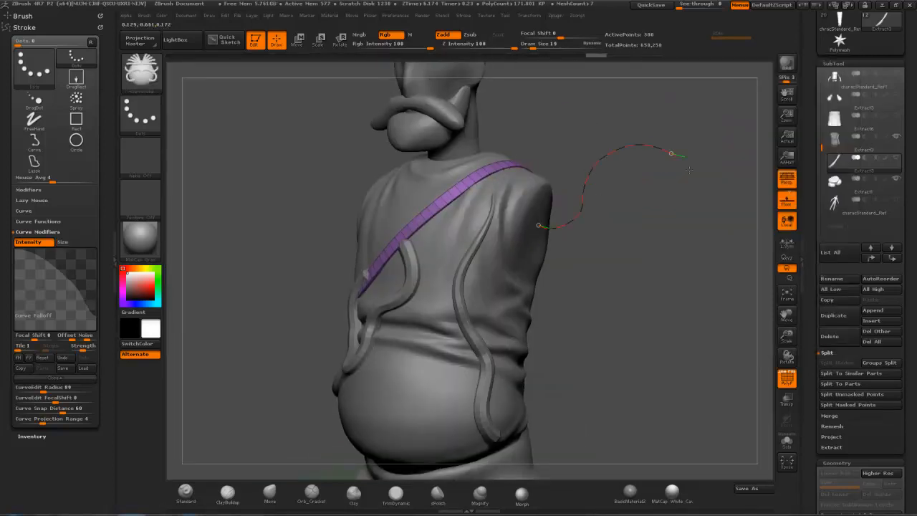
left_click_drag(649, 180, 649, 180)
left_click_drag(597, 339, 476, 372)
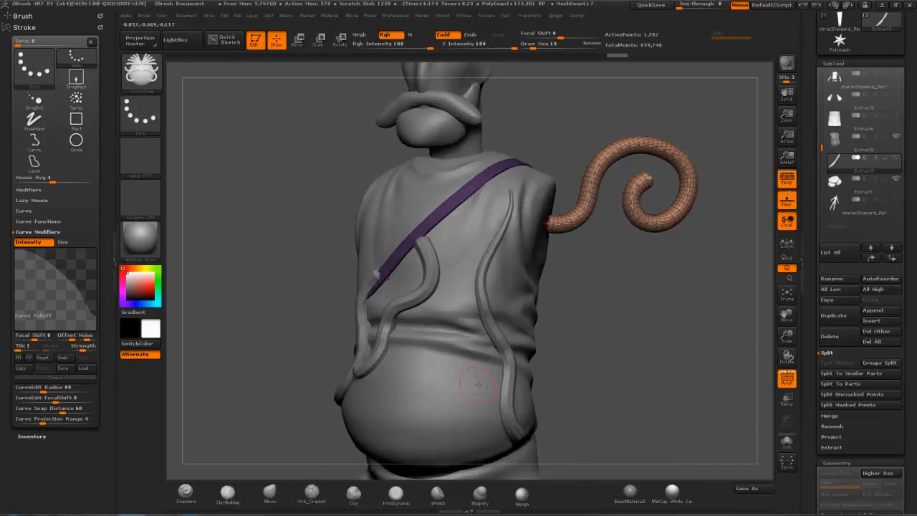
left_click_drag(558, 365, 462, 183)
mouse_move(635, 334)
left_mouse_down()
mouse_move(669, 357)
mouse_move(631, 279)
left_mouse_up()
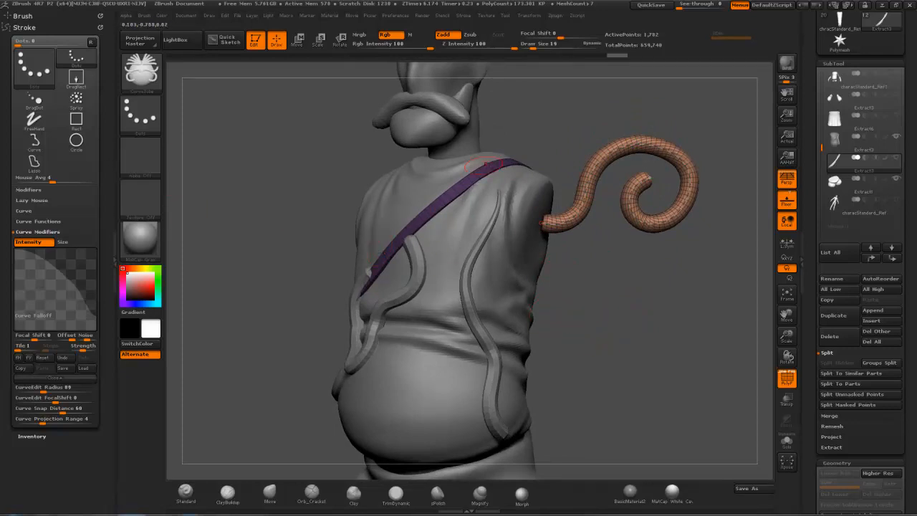
left_click_drag(650, 326, 618, 314)
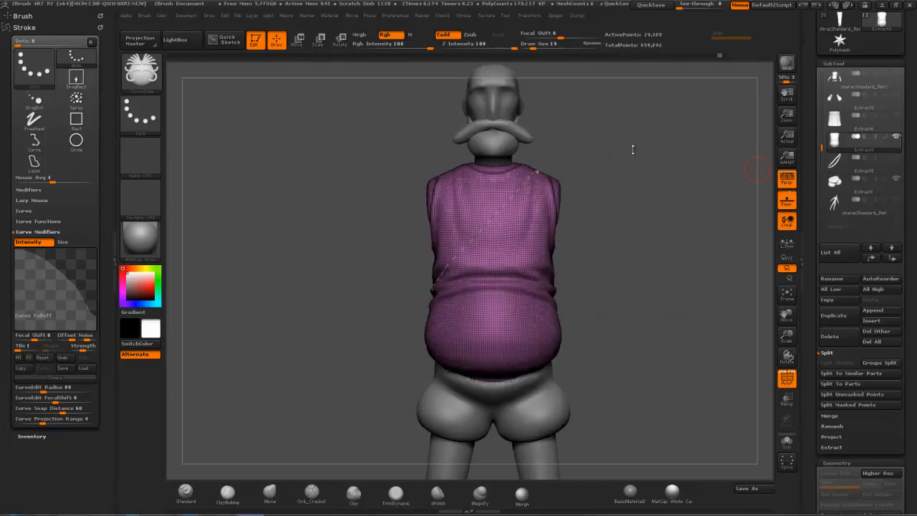
Step: Delete the leftover strap curve from the shirt and switch to the CurveTubeSnap brush
left_click_drag(633, 149, 614, 158)
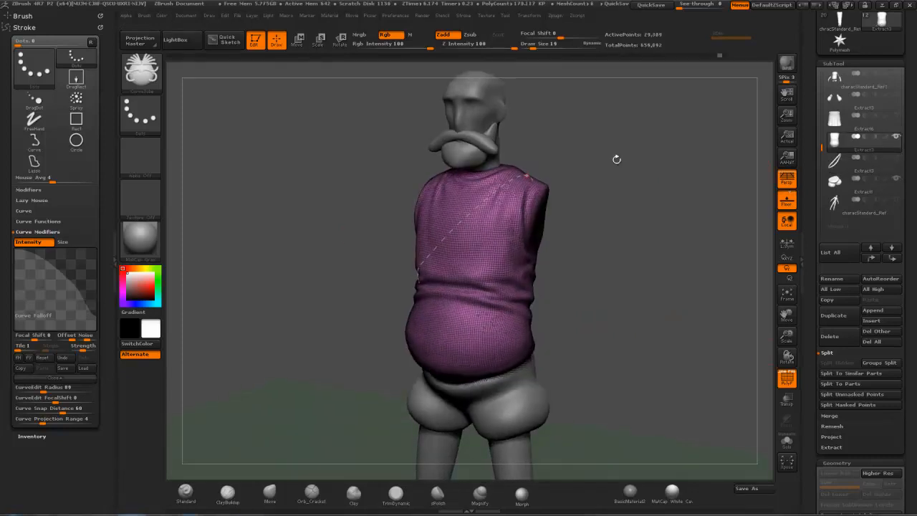
left_click(24, 222)
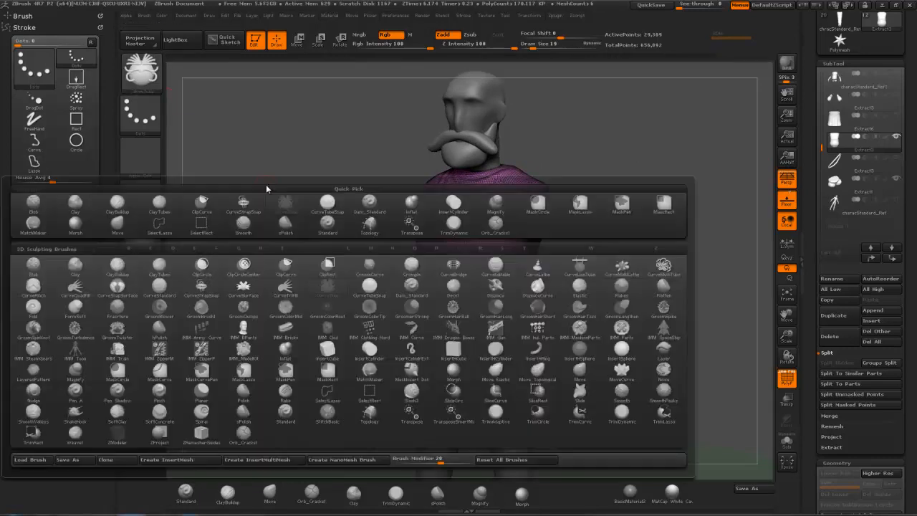
key("b")
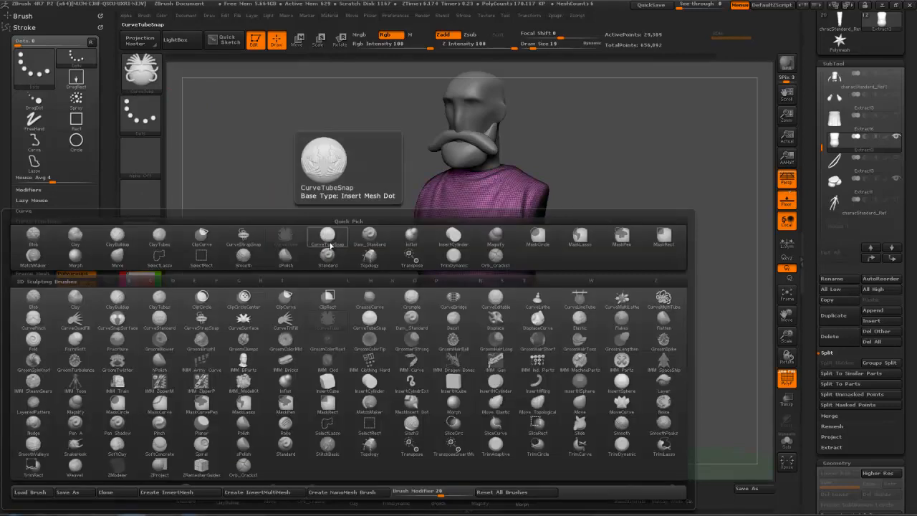
key("c")
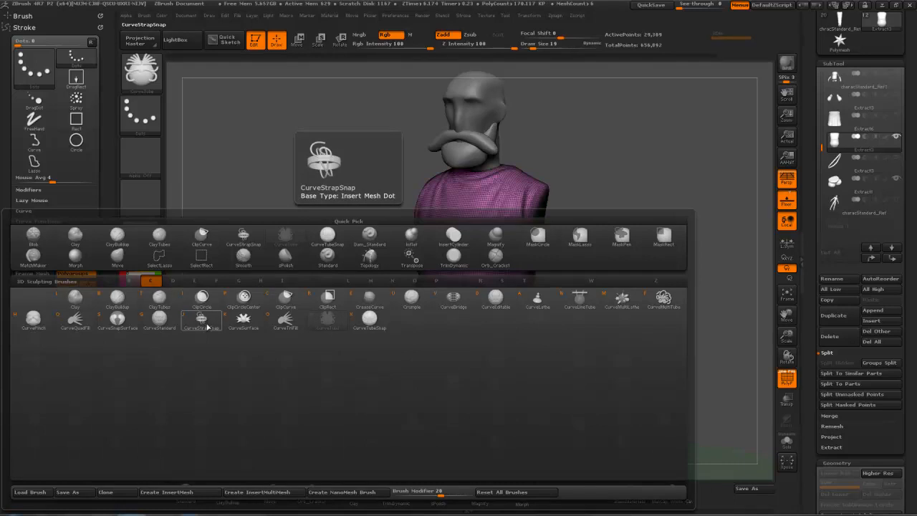
left_click(386, 323)
Step: Draw an S-shaped tapered tube down the front of the shirt, from the chest to the belly
left_click_drag(640, 184, 649, 168, "alt")
left_click_drag(463, 362, 450, 291)
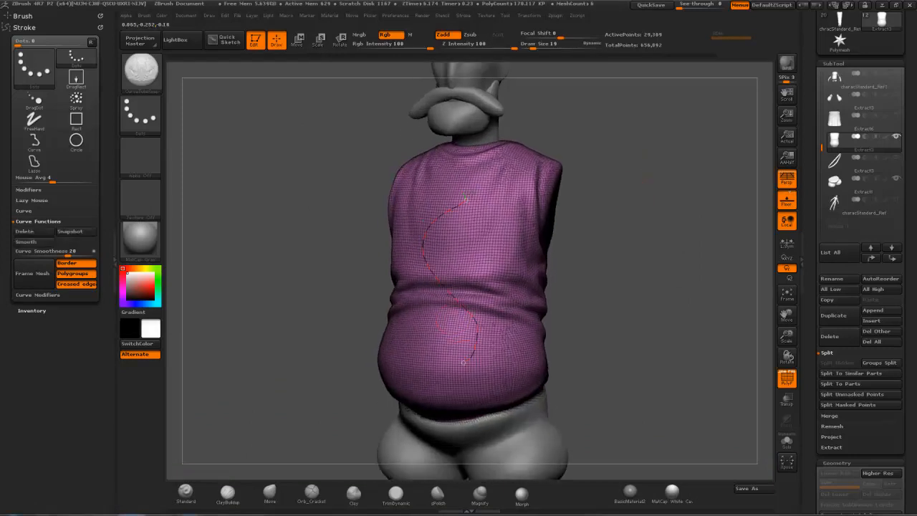
left_click_drag(451, 208, 472, 187)
mouse_move(614, 230)
left_mouse_down()
mouse_move(631, 218)
mouse_move(608, 236)
left_mouse_up()
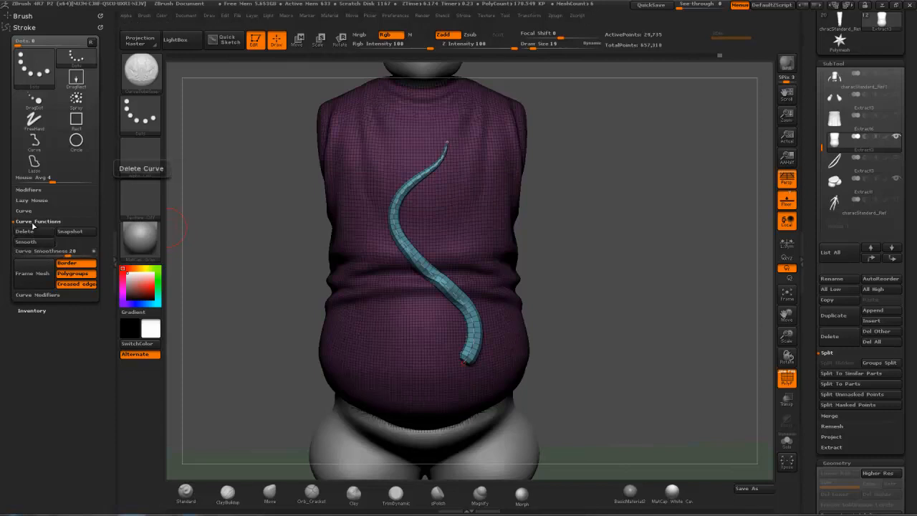
Step: Turn on Lock Start in the curve settings
left_click(37, 295)
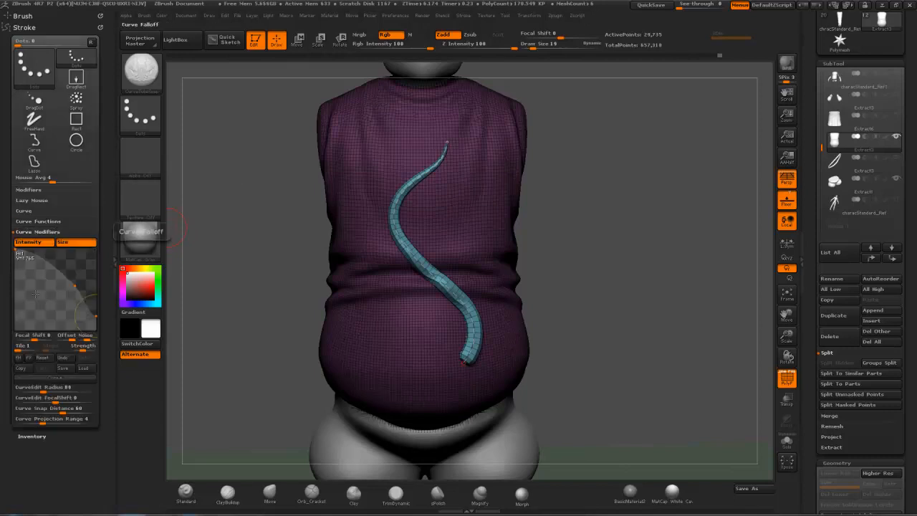
left_click(23, 212)
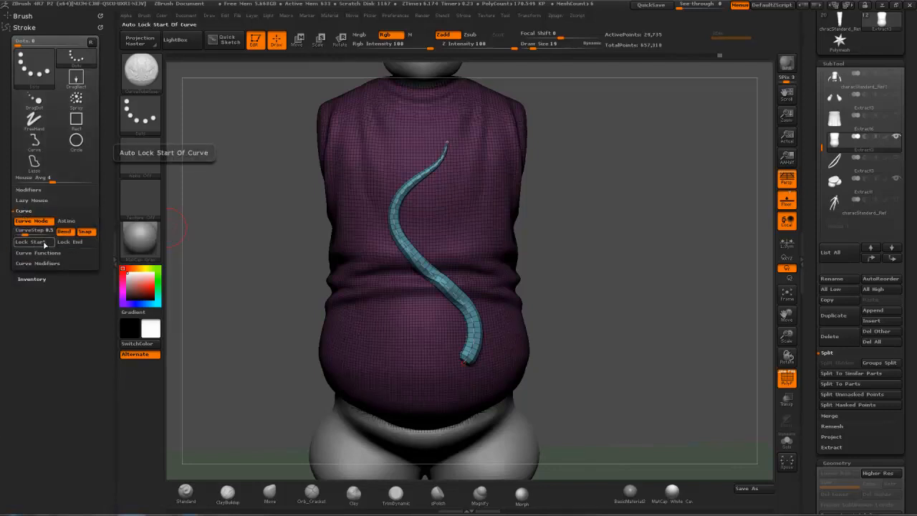
left_click(31, 242)
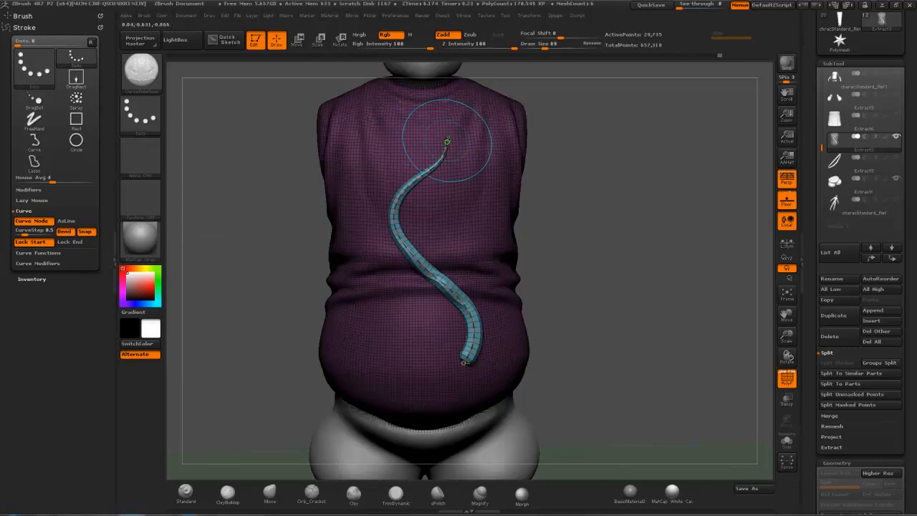
Step: Shift the tube's upper end slightly and pull its lower bend sideways across the belly
left_click_drag(447, 141, 442, 132)
left_click_drag(544, 150, 570, 179)
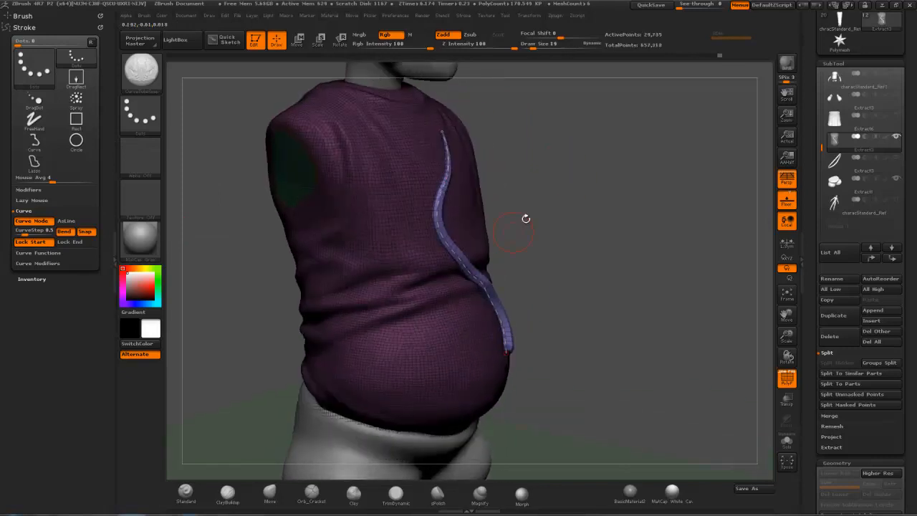
left_click_drag(514, 302, 516, 300)
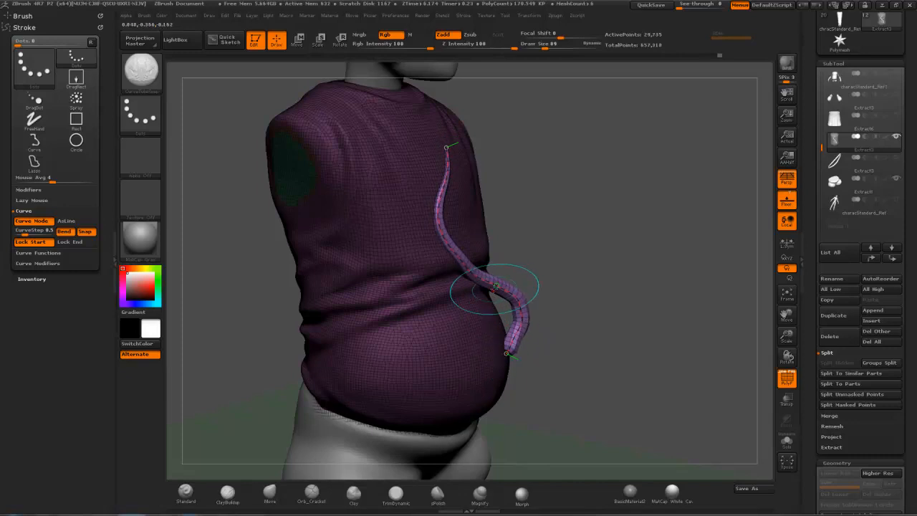
left_click_drag(573, 268, 517, 236)
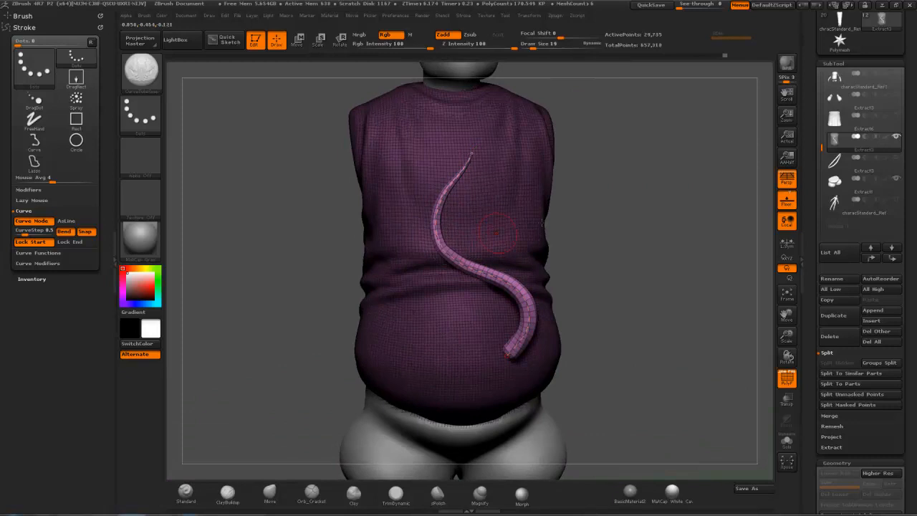
Step: Turn on Lock End in the curve settings and pull slightly on the tube's lower bend
left_click_drag(595, 201, 622, 196)
left_click(71, 242)
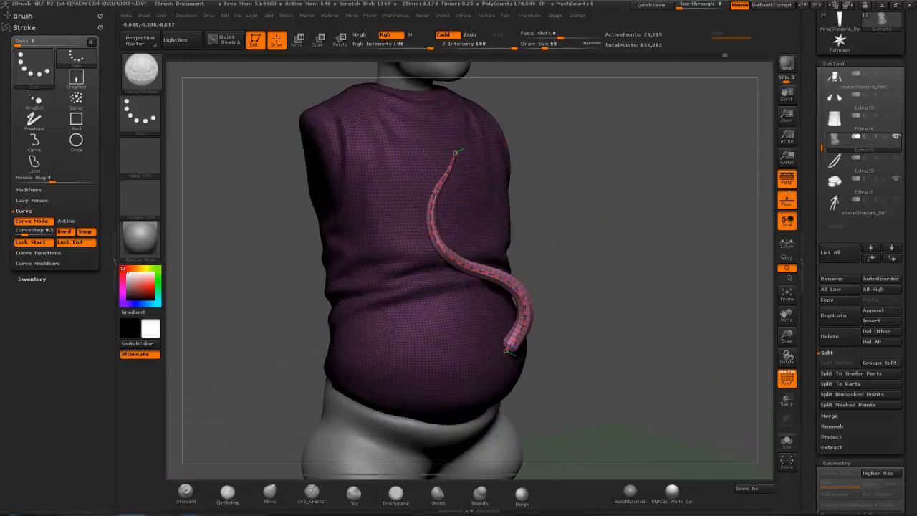
mouse_move(578, 198)
left_mouse_down()
mouse_move(494, 276)
mouse_move(501, 281)
left_mouse_up()
left_click_drag(502, 313, 509, 309)
left_click_drag(547, 254, 476, 251)
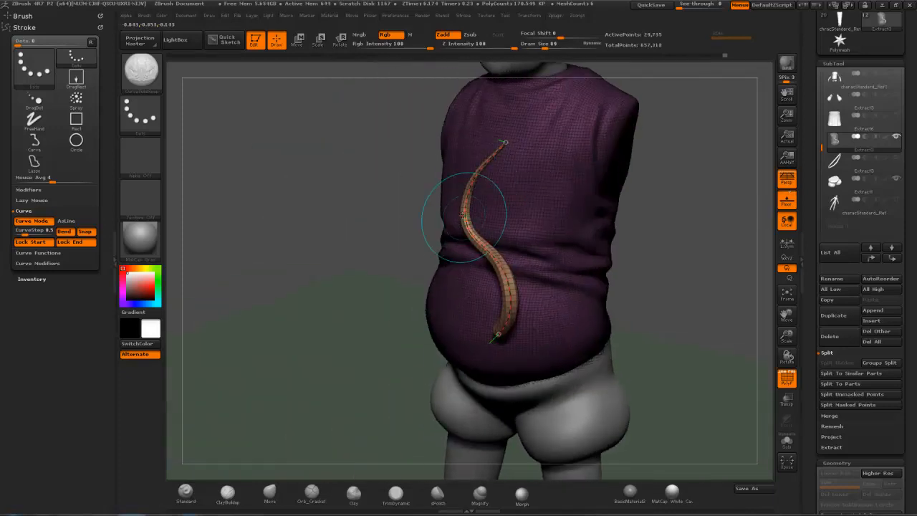
left_click_drag(319, 296, 317, 264)
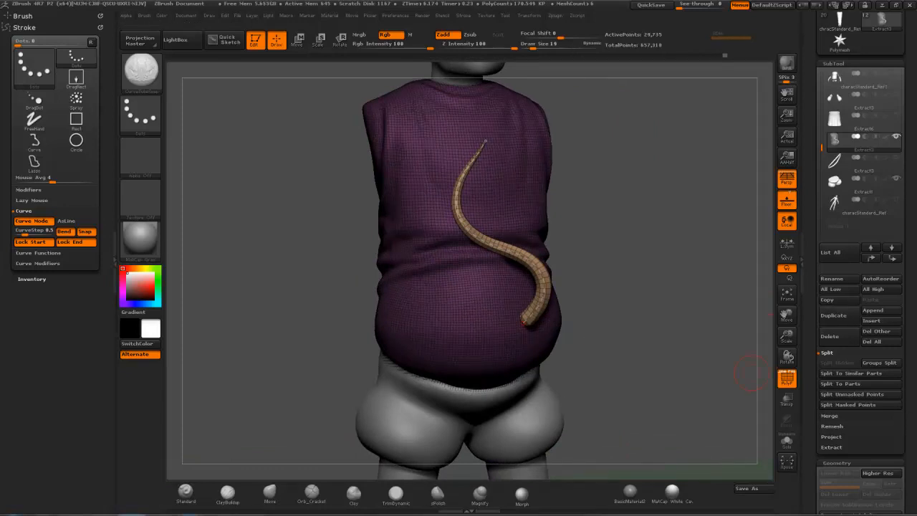
Step: Undo the demonstration tube on the shirt and select the chest strap subtool
key("ctrl+z")
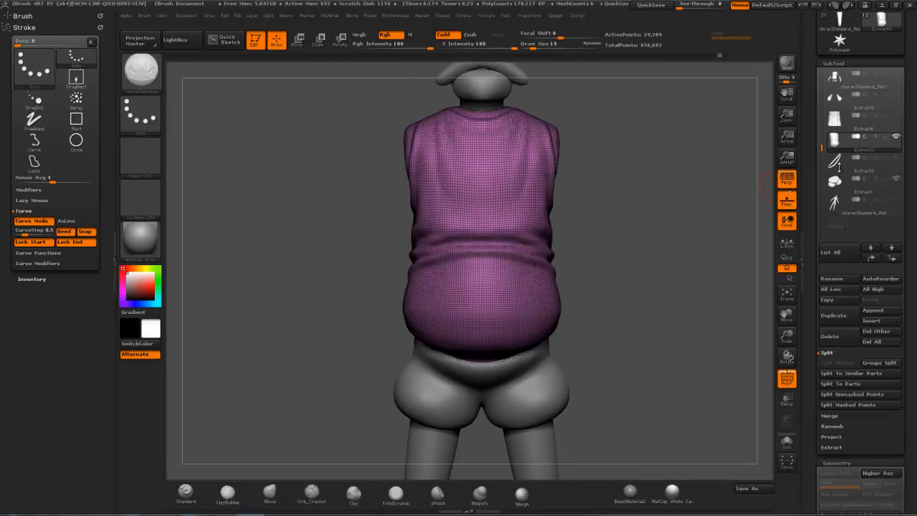
left_click(840, 168)
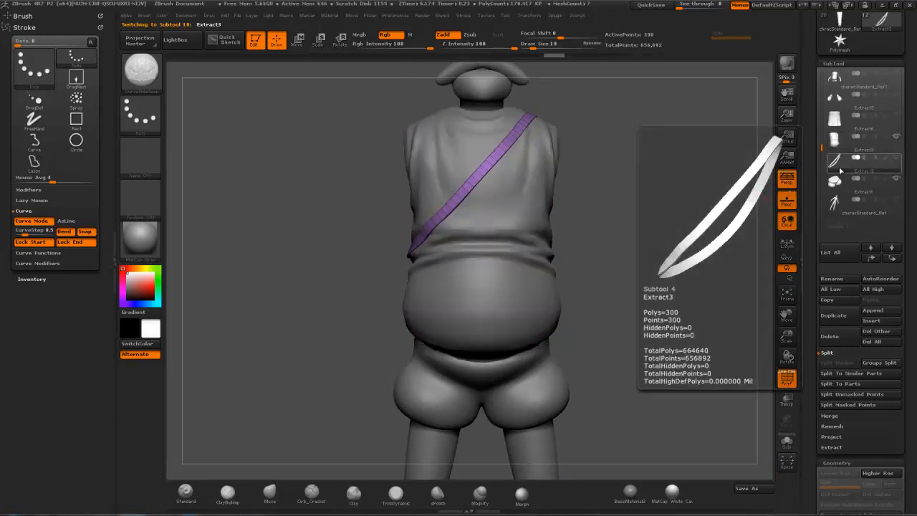
left_click_drag(631, 170, 709, 232)
left_click_drag(683, 180, 627, 171)
Step: Apply a slight Inflate deformation to the chest strap
left_click_drag(815, 207, 814, 63)
left_click(829, 94)
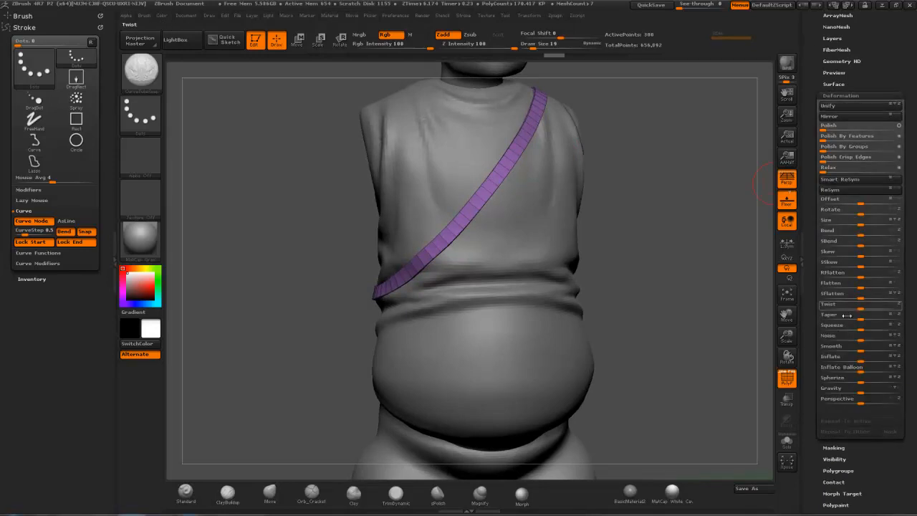
left_click_drag(859, 362, 863, 359)
left_click_drag(652, 184, 717, 235)
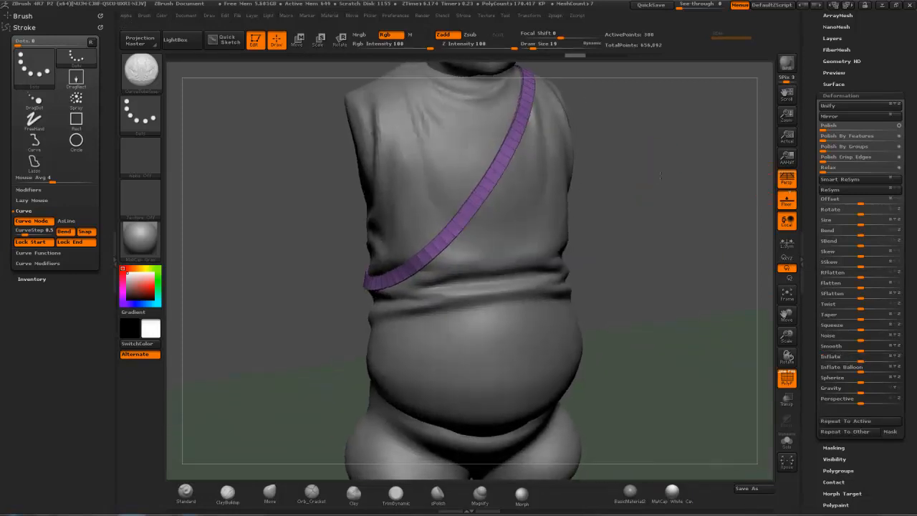
Step: Isolate the strap and try subdividing it by two levels
left_click(787, 444)
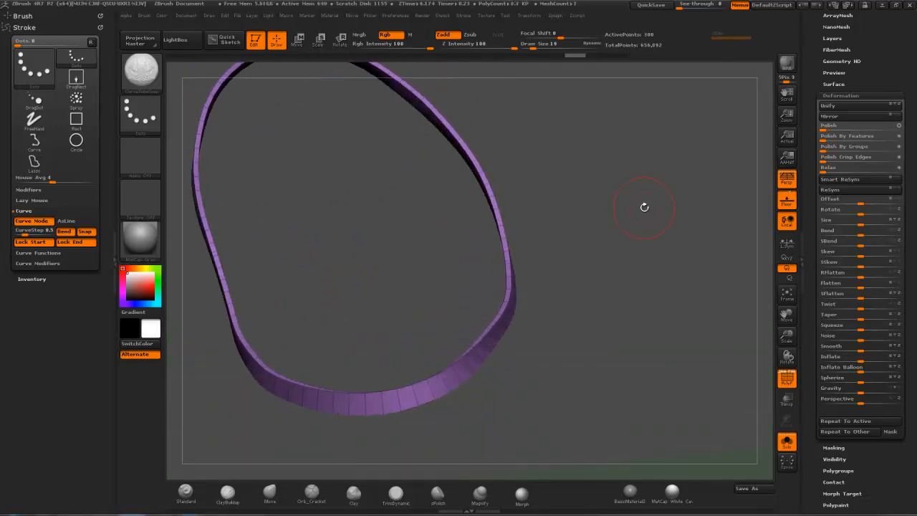
key("ctrl")
key("ctrl+d")
key("ctrl+d")
mouse_move(651, 228)
left_mouse_down()
mouse_move(726, 236)
mouse_move(626, 236)
mouse_move(464, 180)
left_mouse_up()
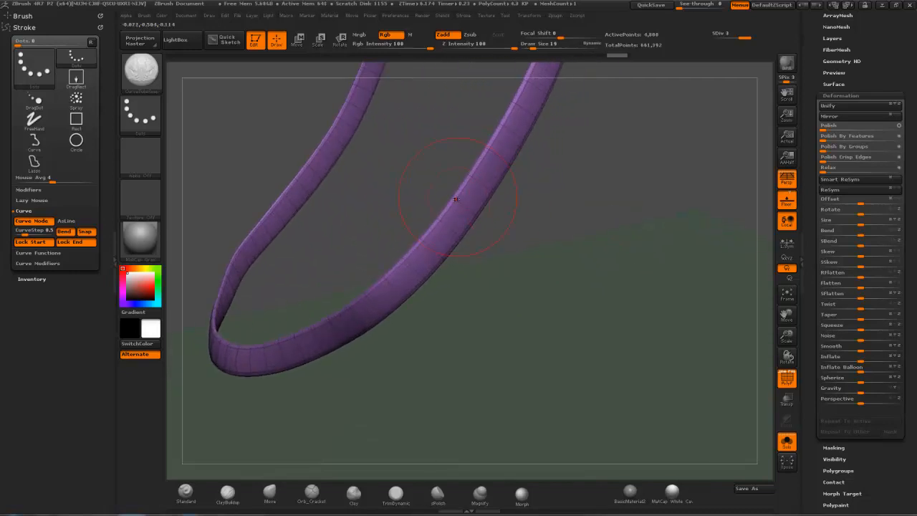
Step: Undo the strap's subdivision and bring the other subtools back into view
key("ctrl+z")
key("ctrl+z")
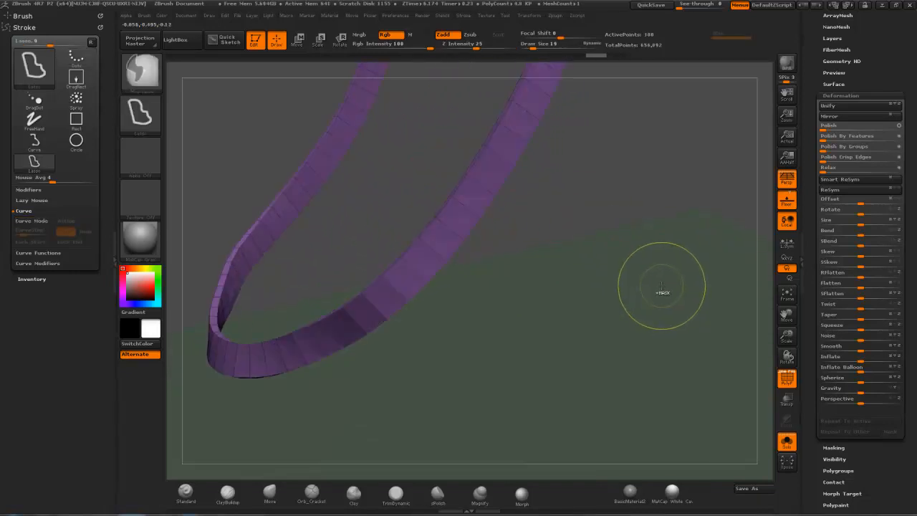
left_click_drag(648, 271, 709, 269)
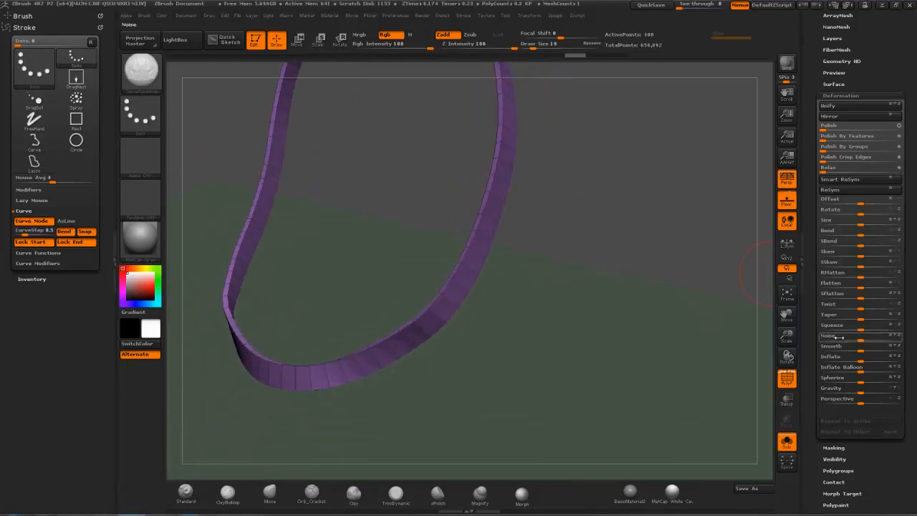
left_click(792, 440)
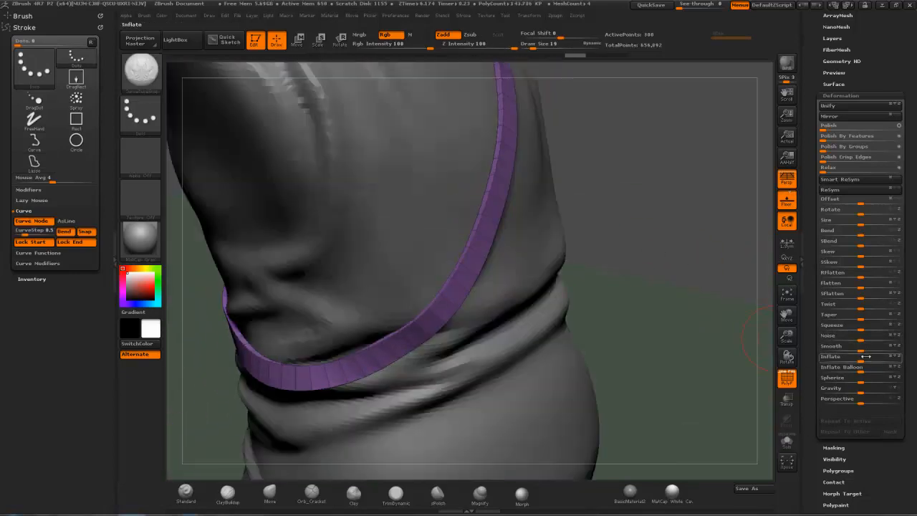
Step: Inflate the chest strap a little more so it stands out from the shirt
left_click_drag(862, 362, 865, 362)
left_click_drag(686, 222, 612, 185)
left_click_drag(674, 173, 775, 238)
Step: Isolate the strap and split its faces into separate polygroups with Groups By Normals
left_click_drag(805, 287, 810, 173)
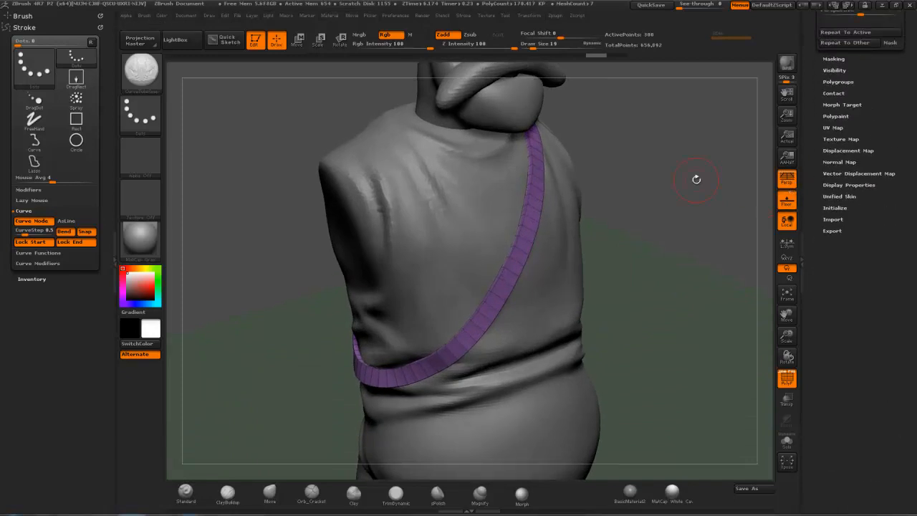
left_click_drag(702, 177, 815, 92)
left_click(831, 82)
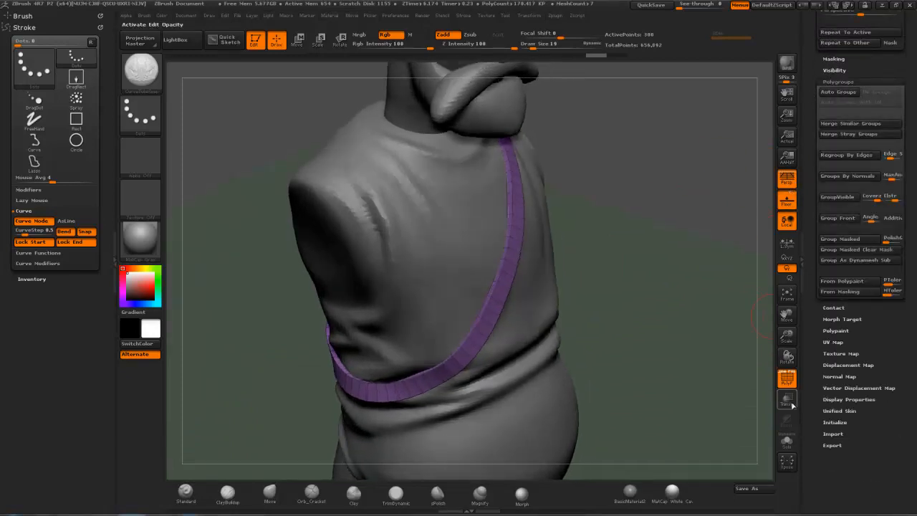
left_click(787, 443)
left_click_drag(635, 232, 618, 190)
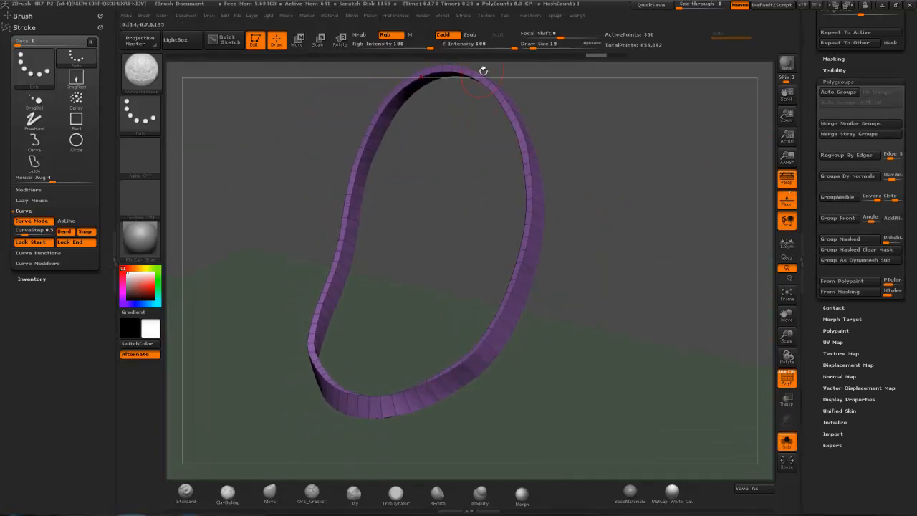
left_click_drag(623, 144, 527, 160)
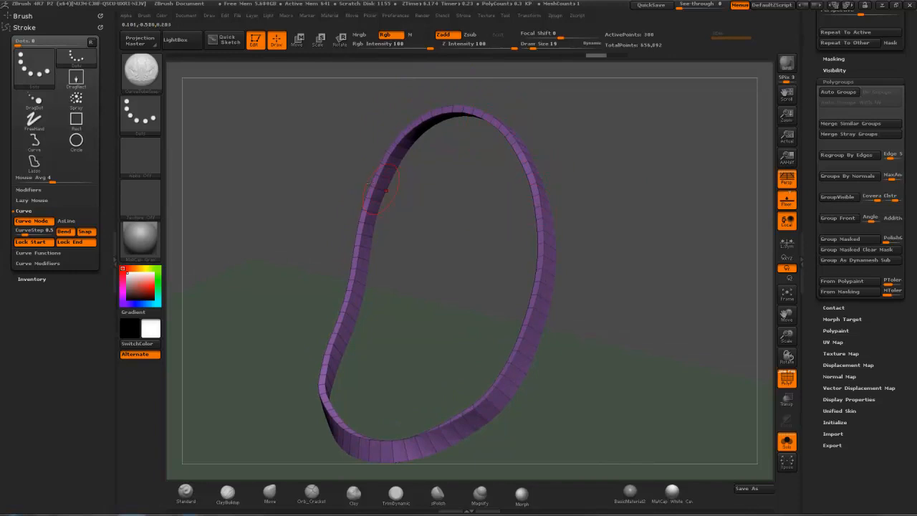
left_click_drag(636, 156, 625, 130)
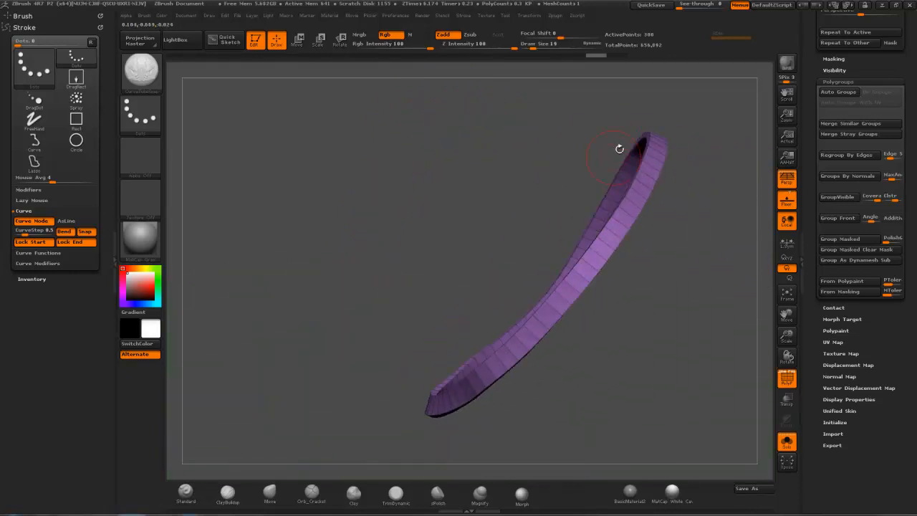
left_click_drag(706, 147, 712, 170)
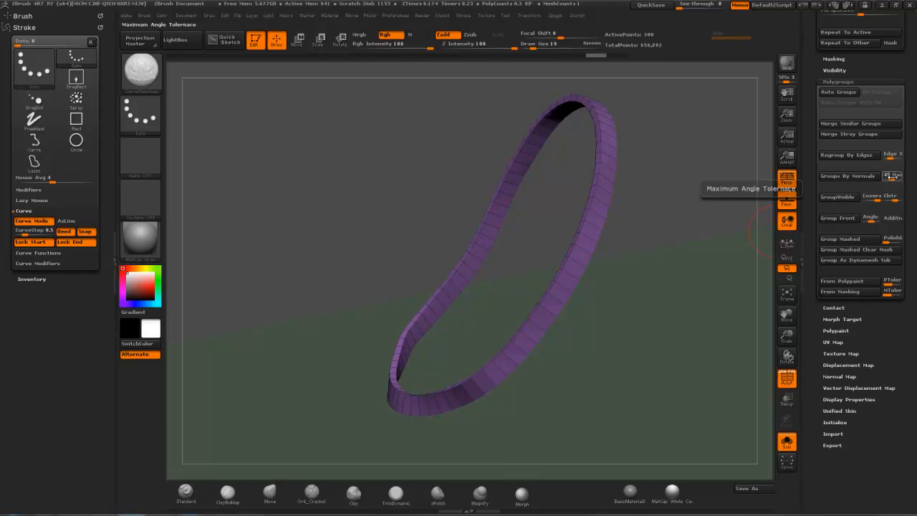
left_click(866, 179)
left_click_drag(706, 195, 625, 148)
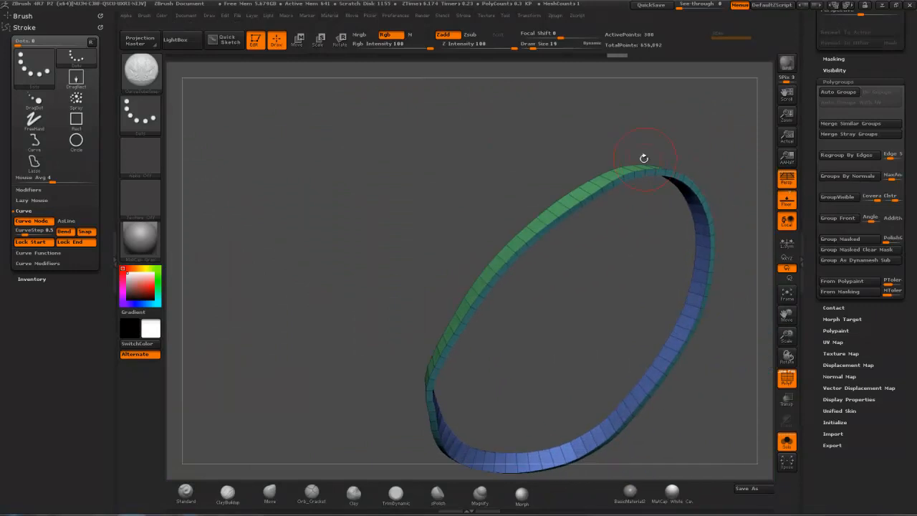
left_click_drag(661, 108, 693, 170)
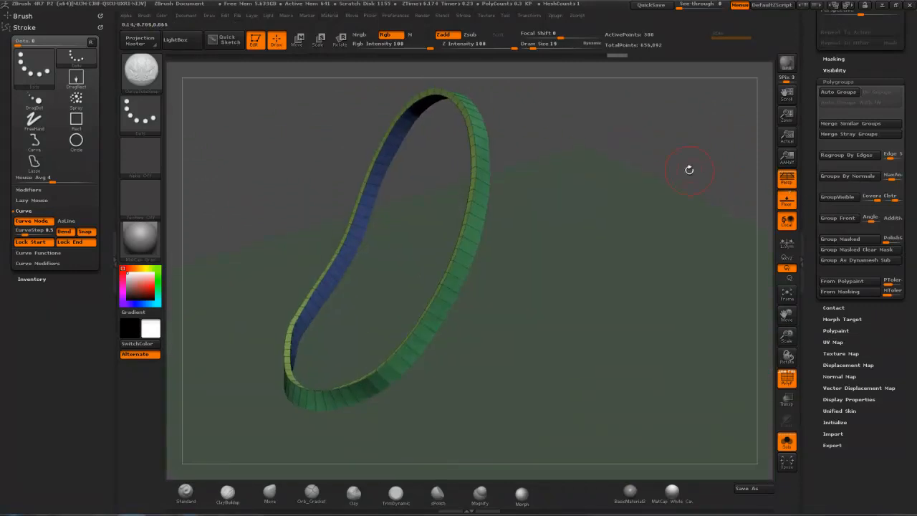
Step: Try subdividing the regrouped strap once and return it to its base level
key("ctrl+d")
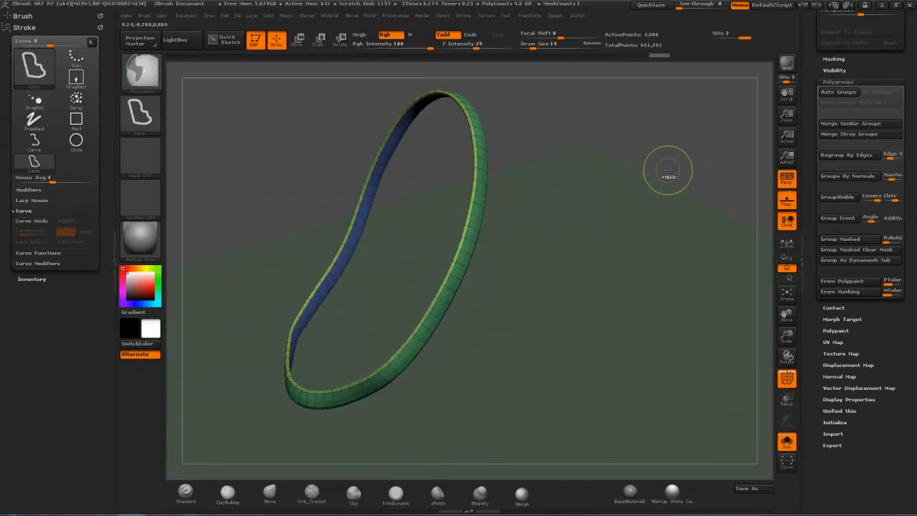
key("shift+d")
key("shift+d")
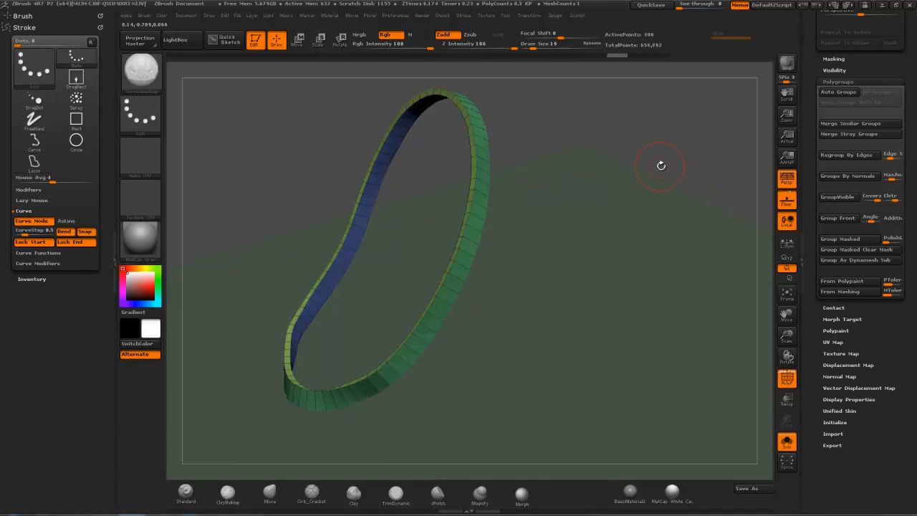
Step: Crease the strap's edges along its polygroup borders with Crease PG
left_click_drag(816, 72, 821, 187)
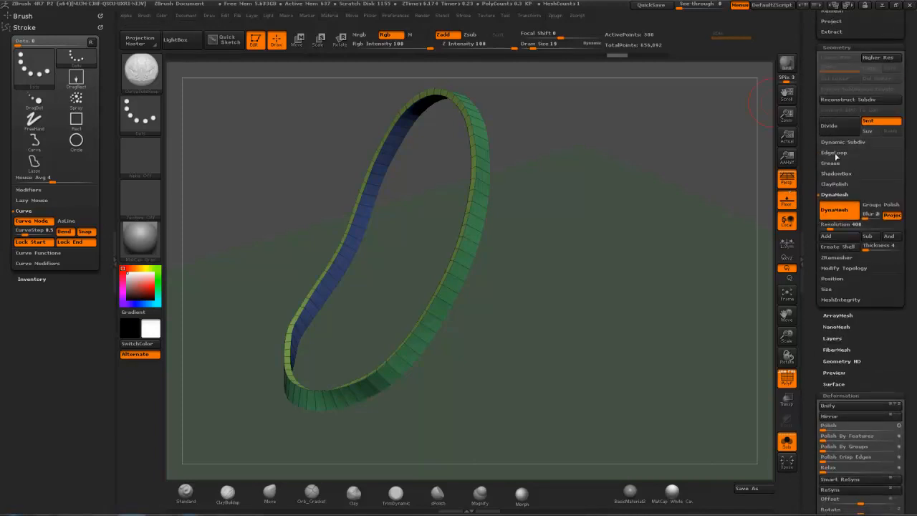
left_click(831, 164)
left_click_drag(676, 165, 674, 255)
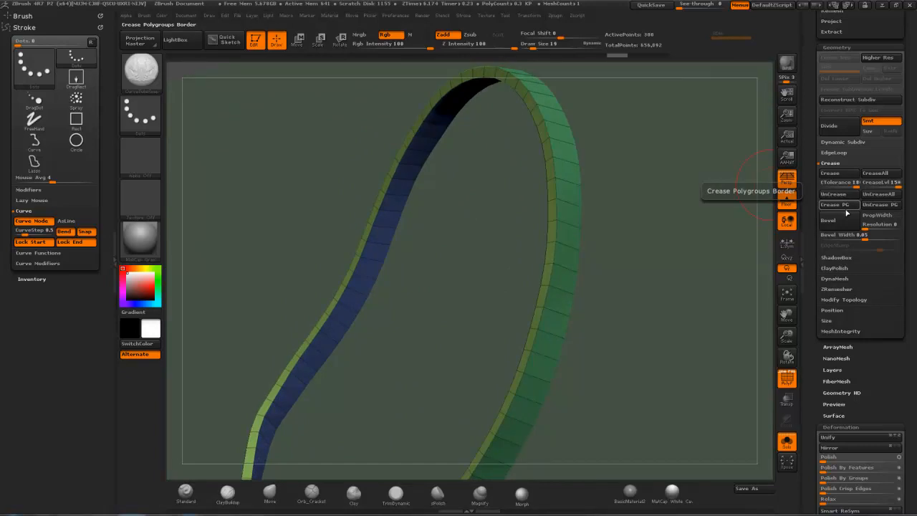
left_click_drag(656, 181, 687, 233, "alt")
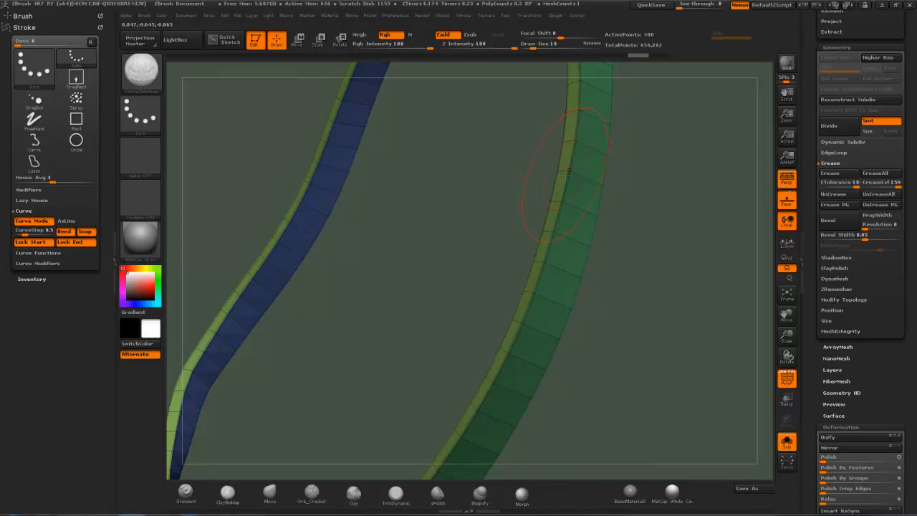
left_click_drag(673, 183, 660, 162)
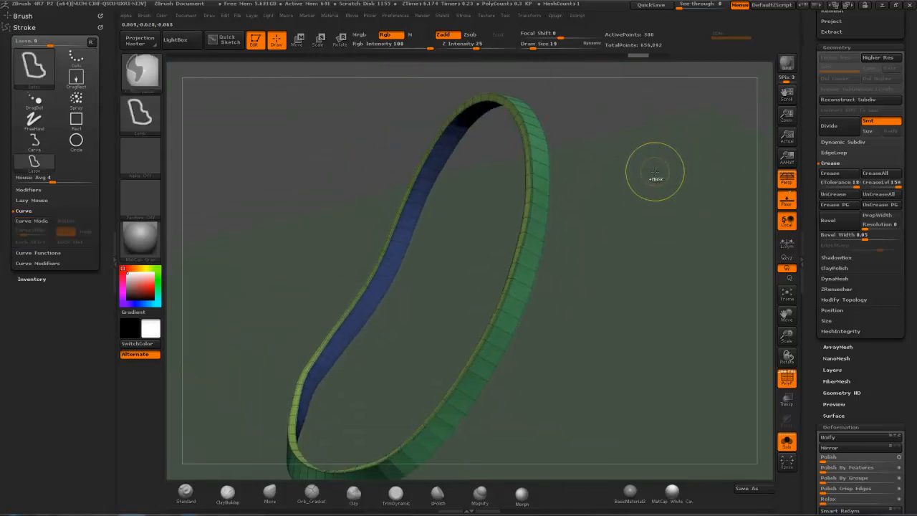
Step: Subdivide the creased strap to level 3 and turn off the polyframe display to inspect its edges
key("ctrl+d")
key("ctrl+d")
left_click(787, 380)
mouse_move(717, 276)
left_mouse_down()
mouse_move(652, 242)
mouse_move(653, 279)
left_mouse_up()
left_click_drag(656, 204, 614, 219)
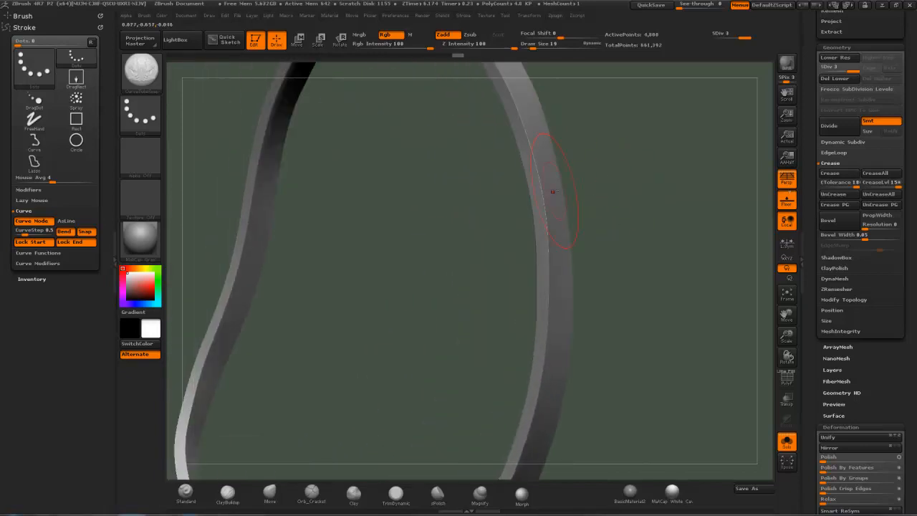
mouse_move(649, 152)
left_mouse_down()
mouse_move(660, 159)
mouse_move(632, 155)
mouse_move(639, 171)
mouse_move(617, 177)
mouse_move(604, 162)
mouse_move(666, 154)
left_mouse_up()
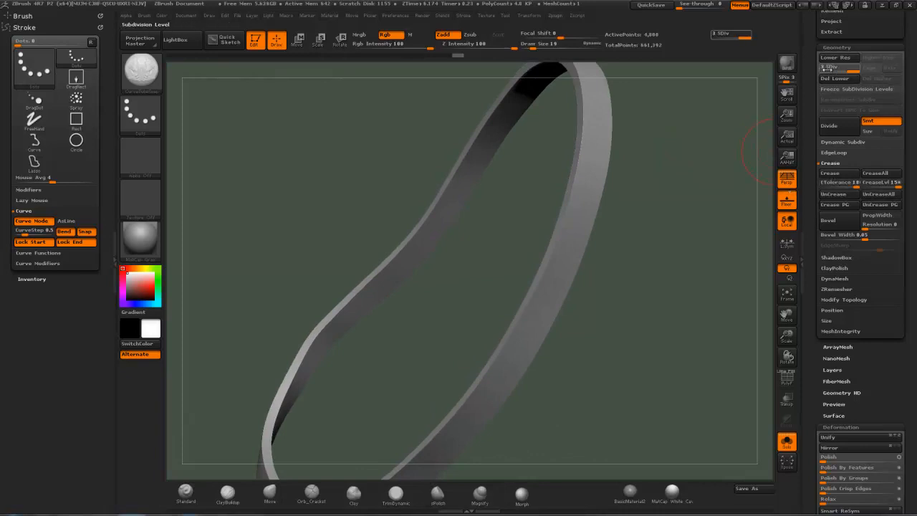
Step: Remove all creases from the strap and subdivide it to level 5 to soften its edges
left_click(878, 194)
key("ctrl+d")
key("ctrl+d")
mouse_move(673, 211)
left_mouse_down()
mouse_move(643, 225)
mouse_move(646, 234)
mouse_move(631, 215)
mouse_move(616, 215)
left_mouse_up()
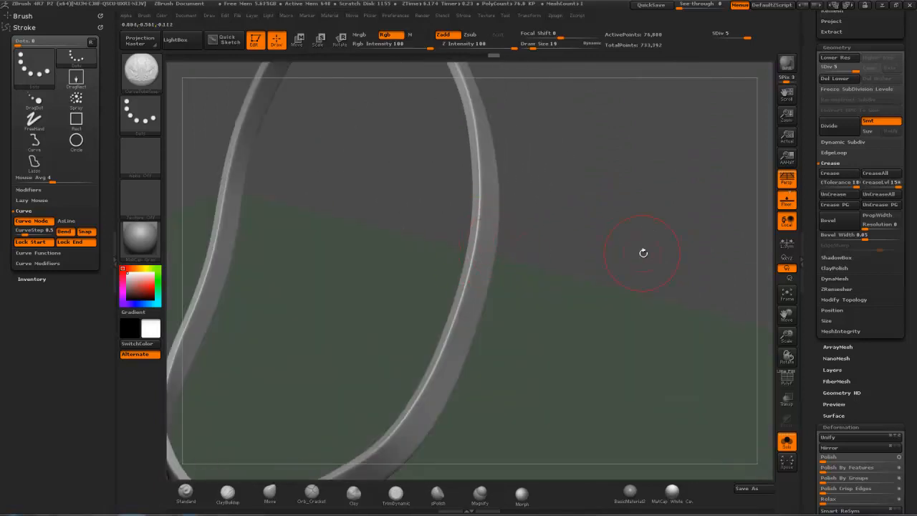
left_click_drag(608, 253, 618, 256)
Step: Leave the isolated view, select the shirt subtool and turn on the strap subtool's visibility
left_click(787, 441)
left_click_drag(693, 301, 644, 202)
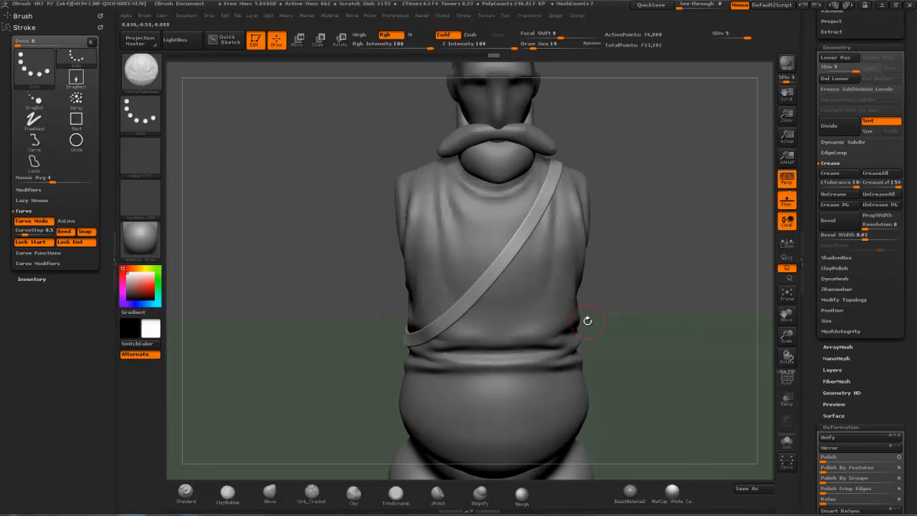
mouse_move(647, 156)
left_mouse_down()
mouse_move(641, 213)
mouse_move(677, 209)
mouse_move(575, 214)
mouse_move(622, 197)
mouse_move(634, 175)
mouse_move(621, 224)
mouse_move(643, 212)
left_mouse_up()
left_click(527, 278, "alt")
left_click_drag(808, 128, 805, 229)
left_click(897, 173)
left_click_drag(640, 204, 603, 214)
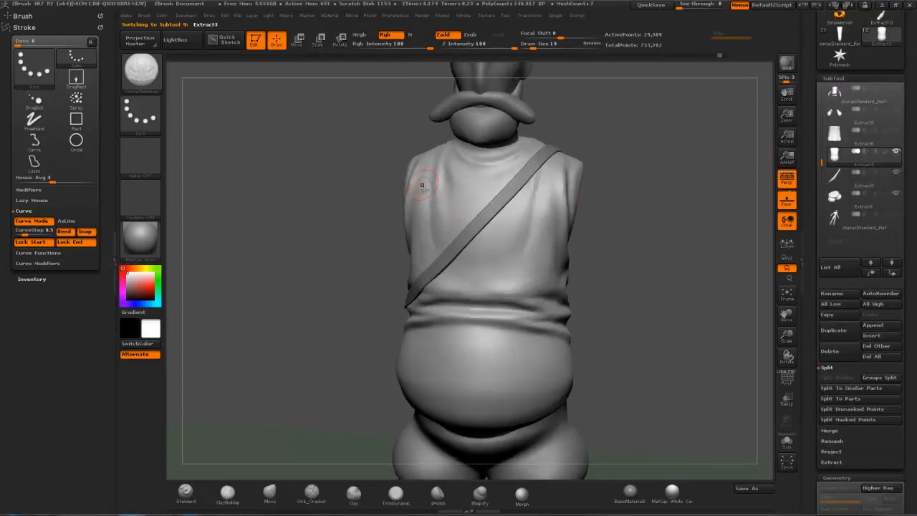
left_click_drag(645, 153, 595, 194)
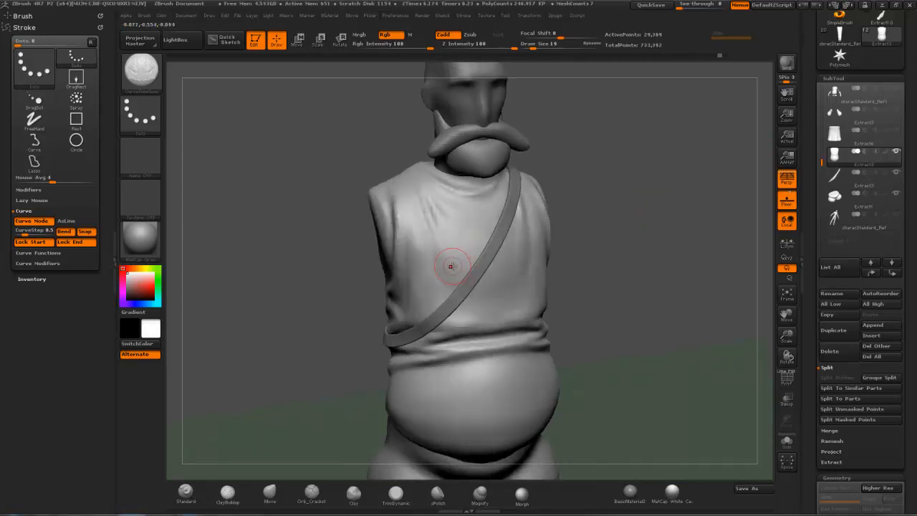
Step: Draw a second strap on the shirt from the chest up over the free shoulder with the CurveStrapSnap brush
key("b")
key("c")
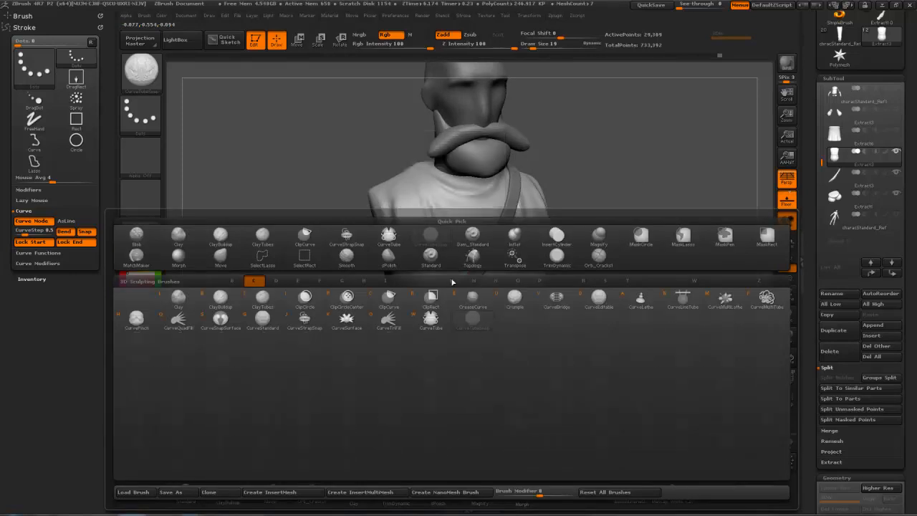
left_click(307, 322)
left_click_drag(634, 199, 588, 223)
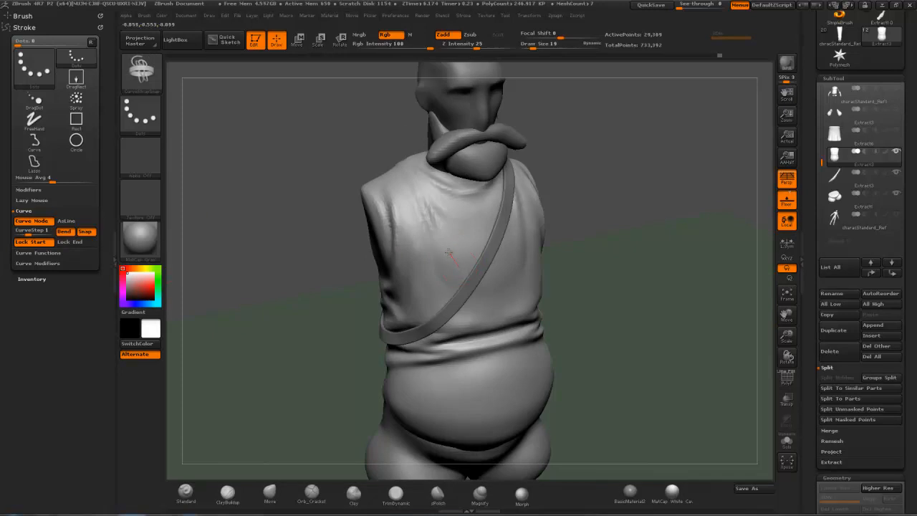
left_click_drag(460, 268, 460, 269)
Step: Extend the new strap's curve from the shoulder down the back toward the long diagonal strap
mouse_move(561, 232)
left_mouse_down()
mouse_move(614, 260)
mouse_move(643, 246)
left_mouse_up()
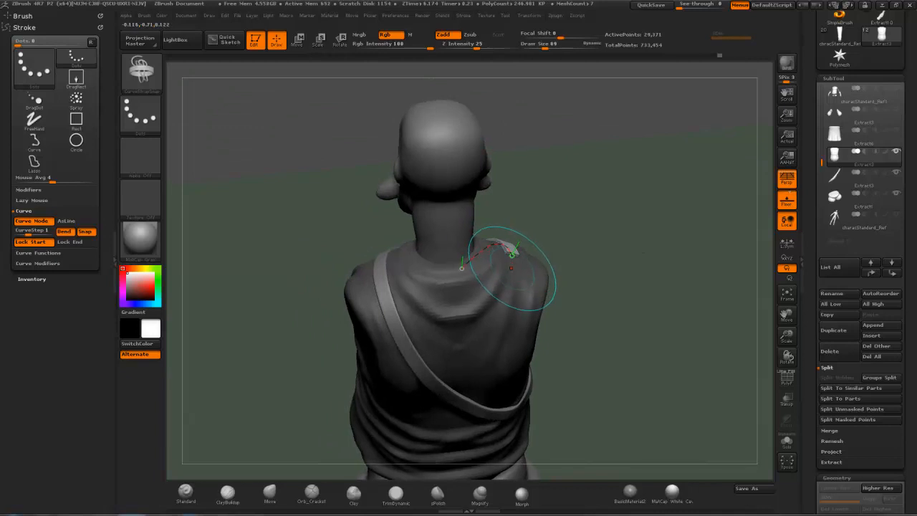
left_click_drag(512, 271, 511, 288)
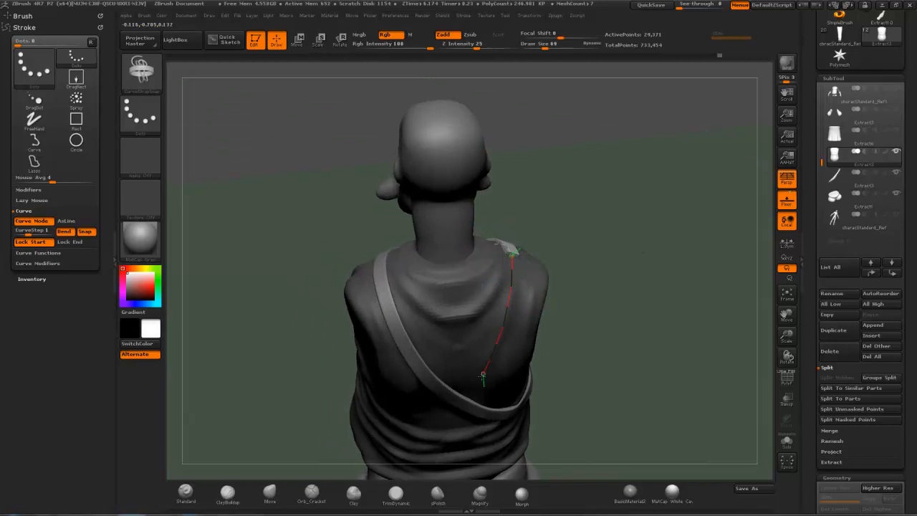
left_click_drag(469, 392, 465, 393)
mouse_move(643, 196)
left_mouse_down()
mouse_move(577, 240)
mouse_move(573, 266)
left_mouse_up()
left_click_drag(700, 196, 676, 136)
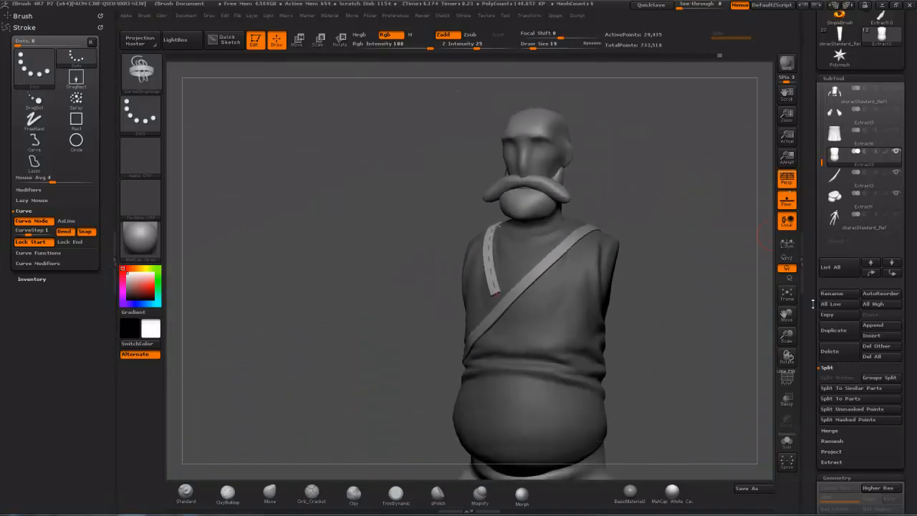
Step: Split the unmasked points off the shirt so the short strap becomes its own subtool, and select that subtool
scroll(810, 336, "down", 5)
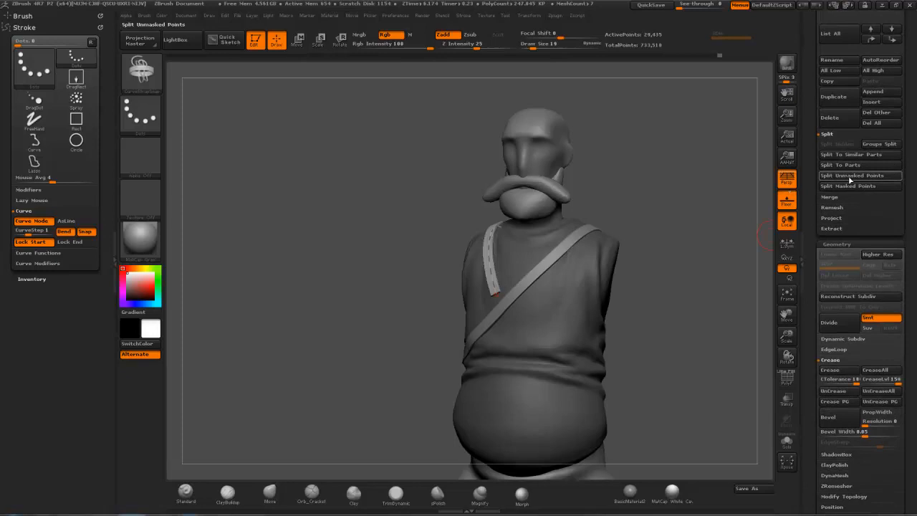
left_click(851, 179)
scroll(807, 204, "up", 6)
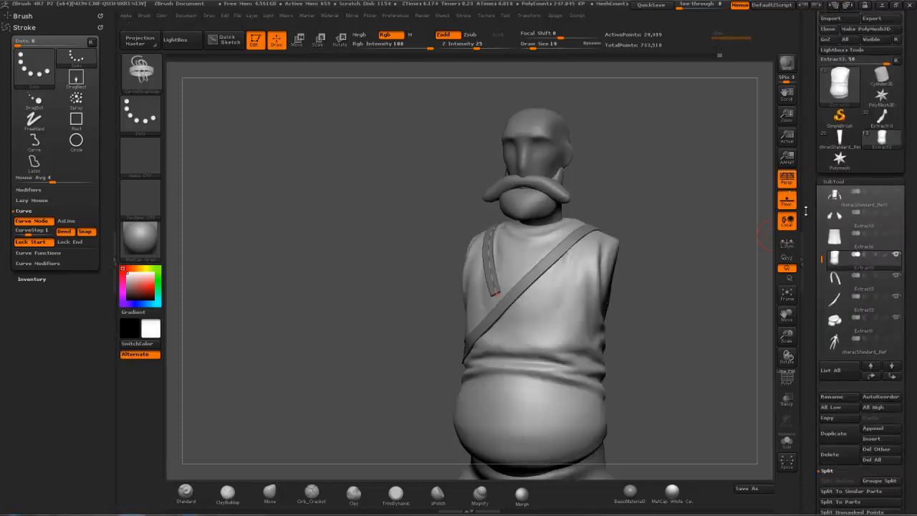
scroll(807, 204, "down", 1)
left_click(835, 225)
Step: Thicken the short strap slightly with the Inflate deformation and turn on its polyframe display
left_click_drag(666, 188, 767, 246)
scroll(810, 276, "down", 15)
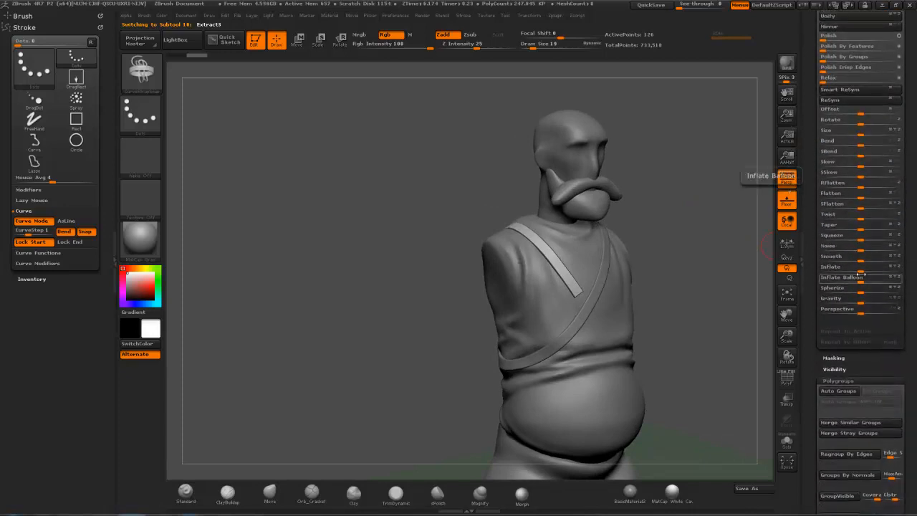
left_click_drag(861, 272, 864, 273)
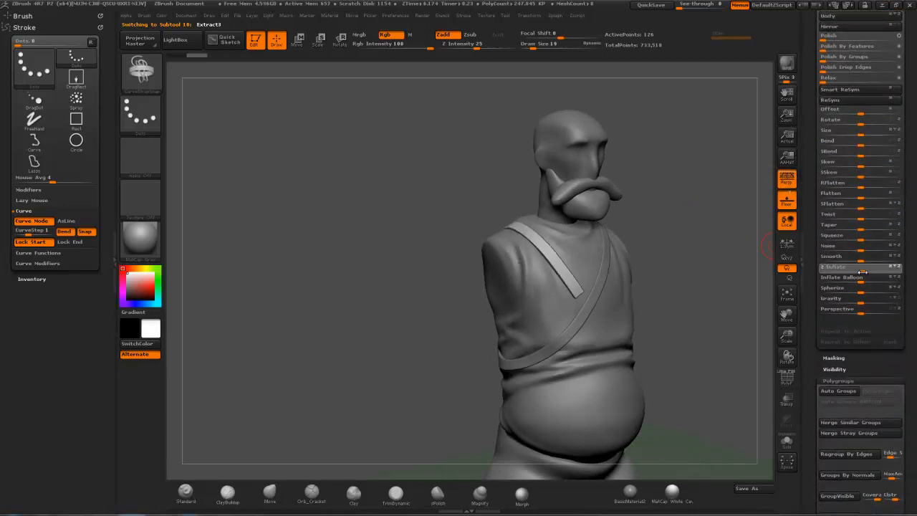
left_click(787, 378)
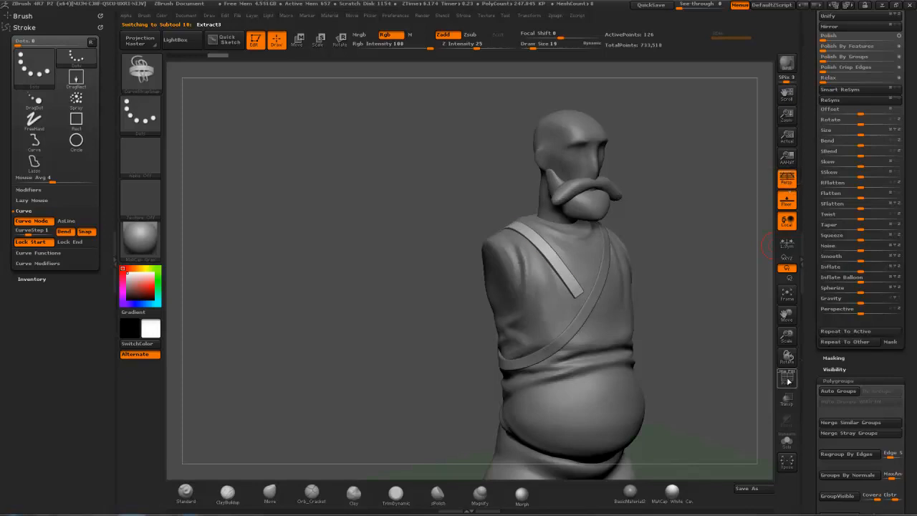
left_click_drag(749, 315, 743, 316)
Step: Group the short strap's polygons by normals and crease its polygroup borders with Crease PG
left_click_drag(814, 375, 808, 293)
left_click(853, 247)
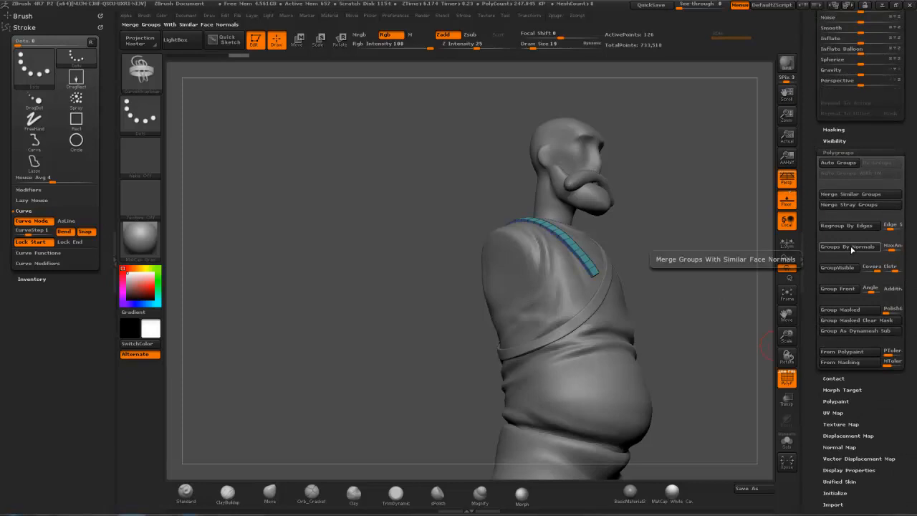
left_click_drag(812, 147, 810, 279)
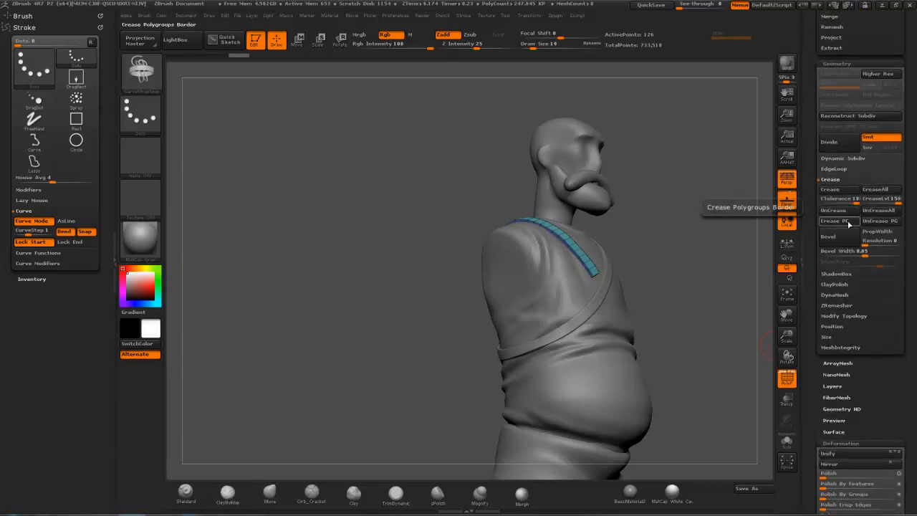
mouse_move(709, 228)
left_mouse_down()
mouse_move(685, 228)
mouse_move(724, 232)
mouse_move(724, 245)
left_mouse_up()
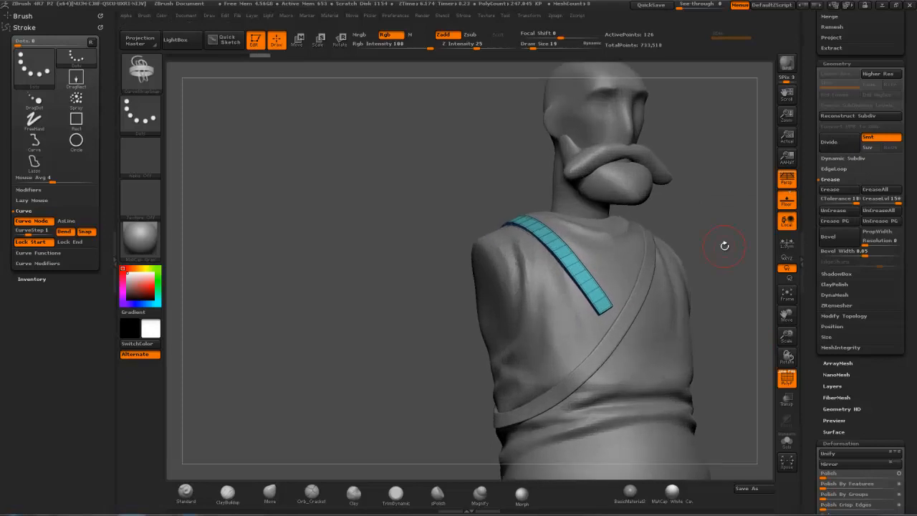
Step: Subdivide the short strap to level 5 and turn off the polyframe display
key("ctrl+d")
key("ctrl+d")
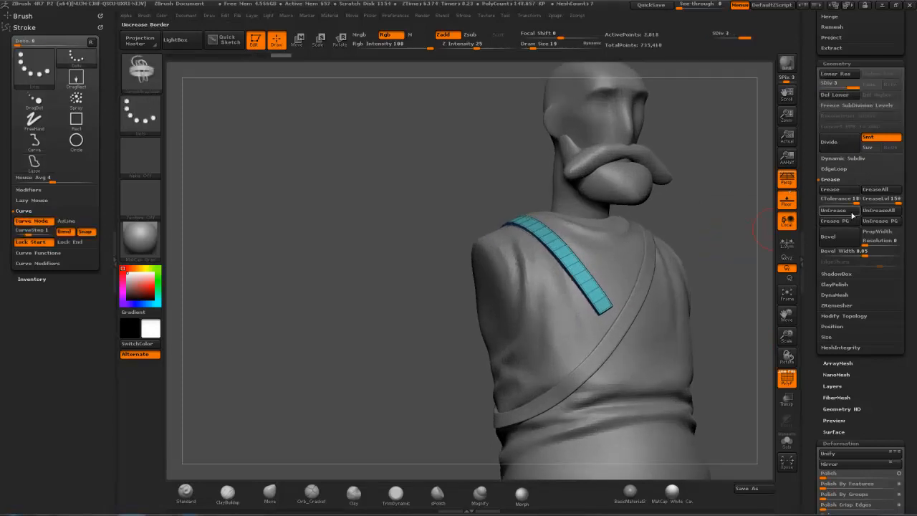
key("ctrl+d")
key("ctrl+d")
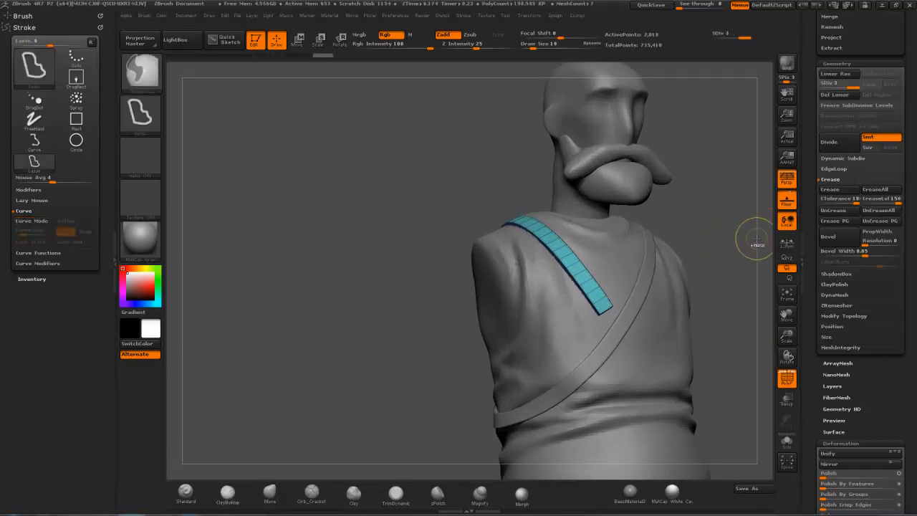
left_click(784, 381)
mouse_move(698, 190)
left_mouse_down()
mouse_move(754, 201)
mouse_move(741, 200)
left_mouse_up()
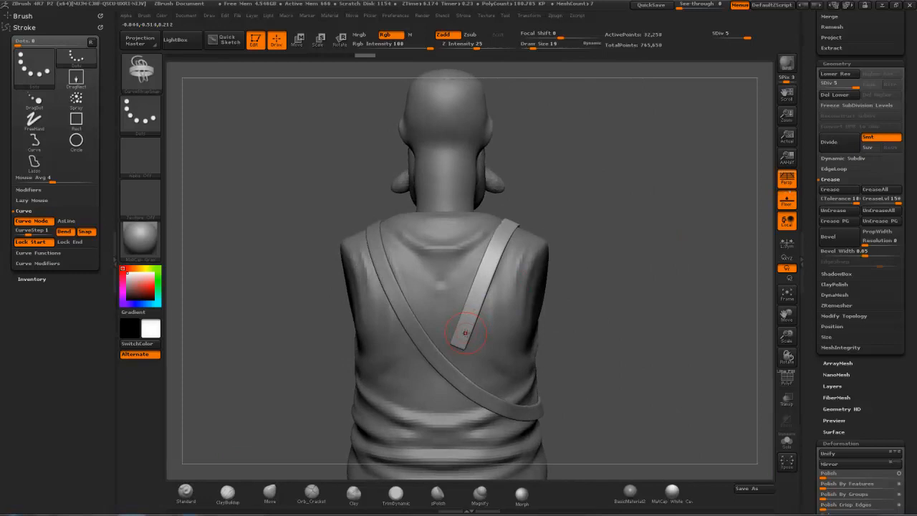
Step: Adjust the short strap's lower end on the back with an enlarged Move brush
key("b")
key("m")
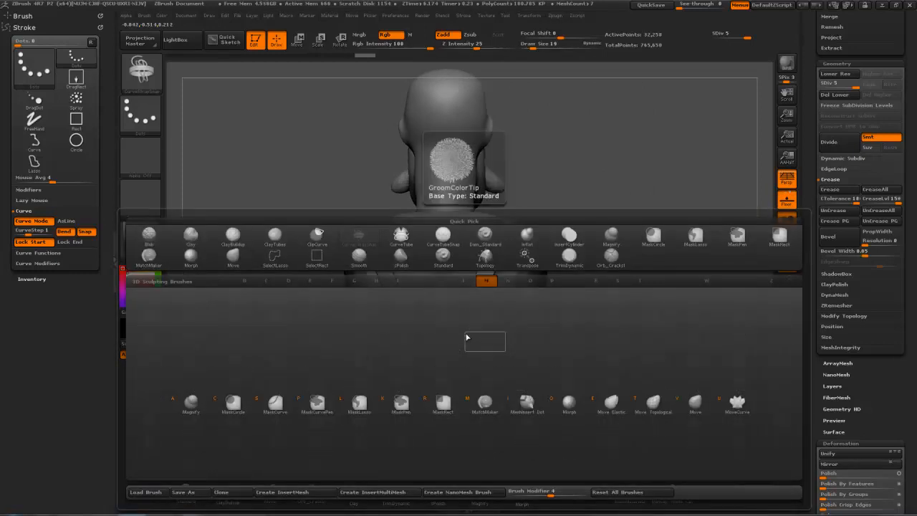
key("v")
key("s")
left_click_drag(464, 328, 469, 328)
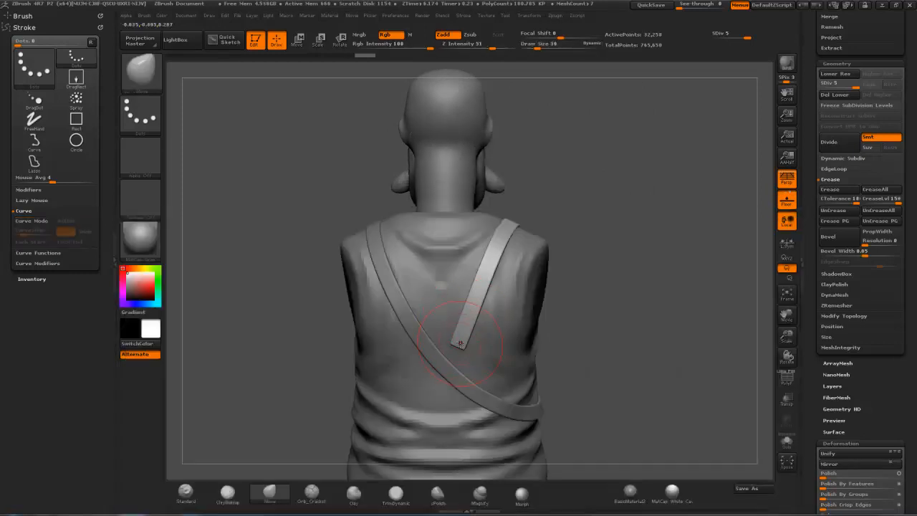
mouse_move(570, 192)
left_mouse_down()
mouse_move(603, 216)
mouse_move(490, 219)
mouse_move(517, 222)
mouse_move(412, 201)
left_mouse_up()
left_click_drag(708, 177, 650, 172, "alt")
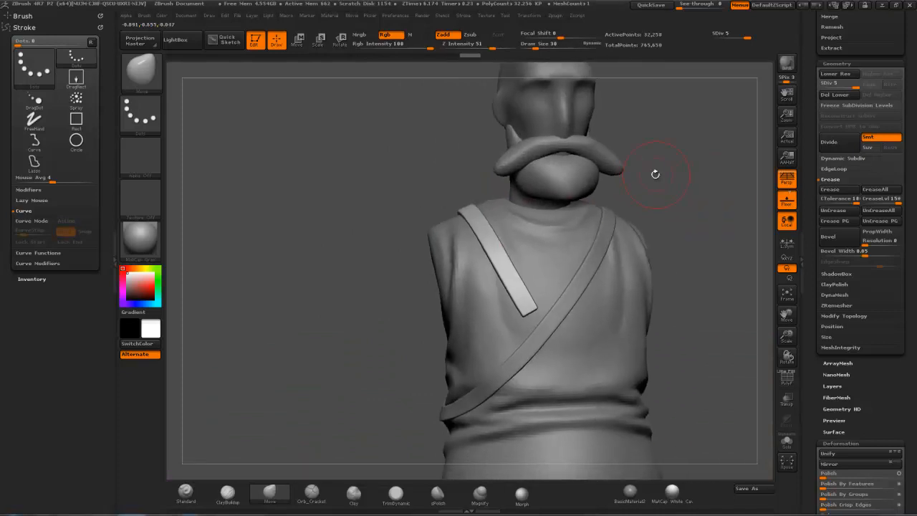
Step: Select the long diagonal strap and adjust it with the Move brush where it passes the short strap's ends on back and chest
key("bracketright")
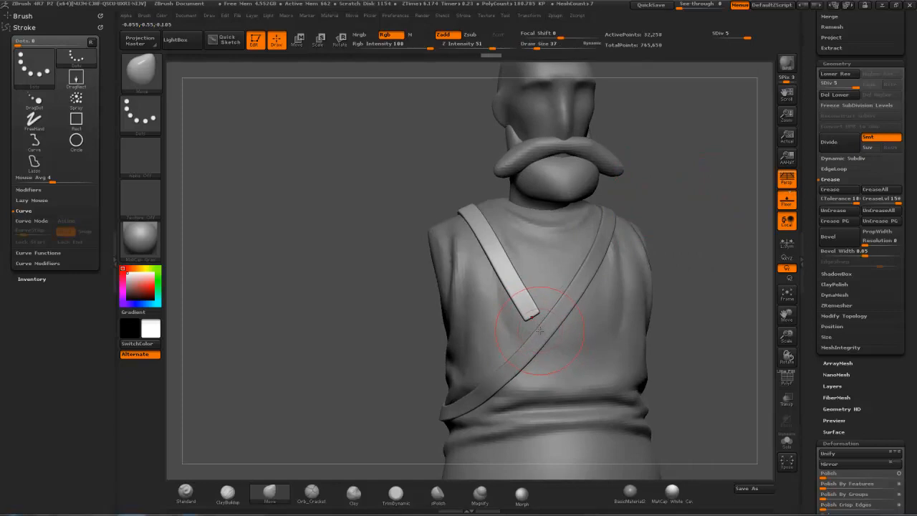
left_click(541, 330, "alt")
mouse_move(694, 282)
left_mouse_down()
mouse_move(667, 284)
mouse_move(679, 288)
left_mouse_up()
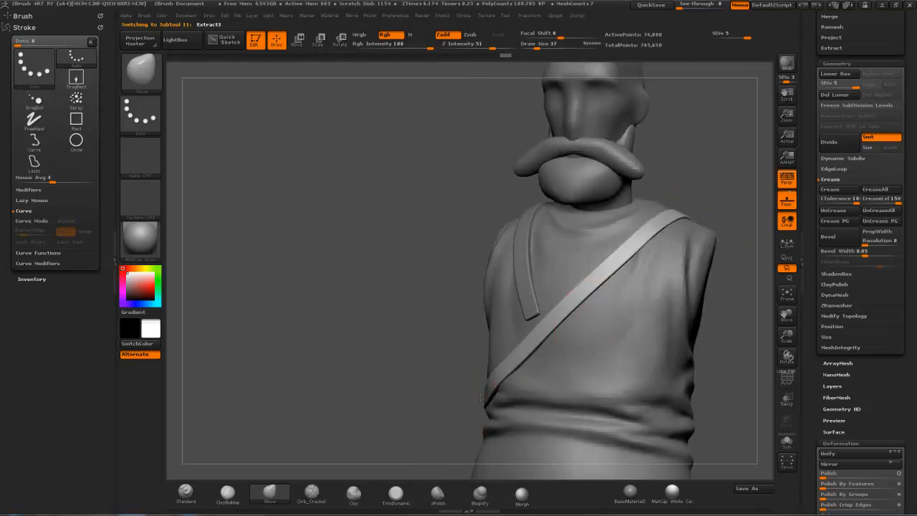
left_click_drag(390, 380, 489, 399)
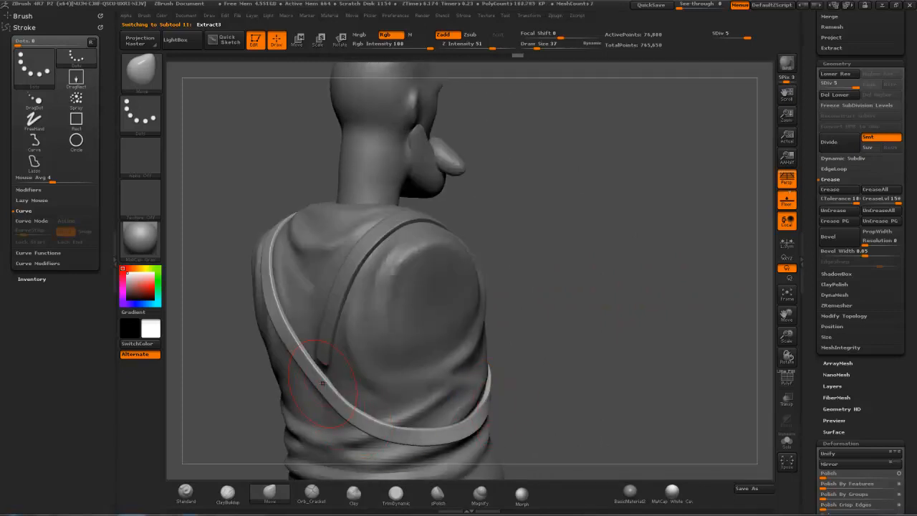
key("s")
left_click_drag(327, 381, 318, 387)
left_click_drag(309, 351, 301, 352)
mouse_move(601, 230)
left_mouse_down()
mouse_move(536, 233)
mouse_move(509, 208)
mouse_move(549, 215)
mouse_move(534, 233)
left_mouse_up()
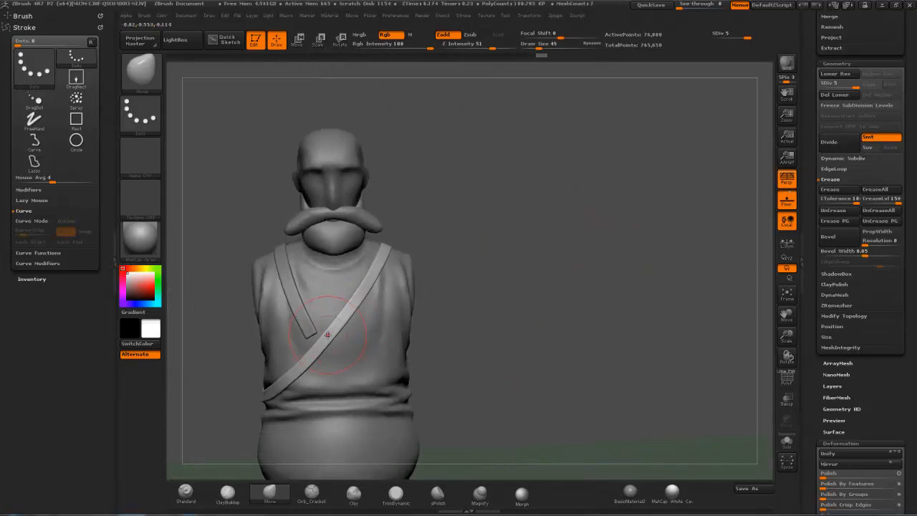
left_click_drag(329, 335, 331, 335)
Step: Select the short strap and pull its back end down to meet the long strap with the Move brush
mouse_move(520, 260)
left_mouse_down()
mouse_move(496, 240)
mouse_move(549, 211)
mouse_move(520, 222)
mouse_move(537, 213)
mouse_move(590, 214)
mouse_move(573, 216)
left_mouse_up()
key("s")
left_click_drag(383, 267, 372, 267)
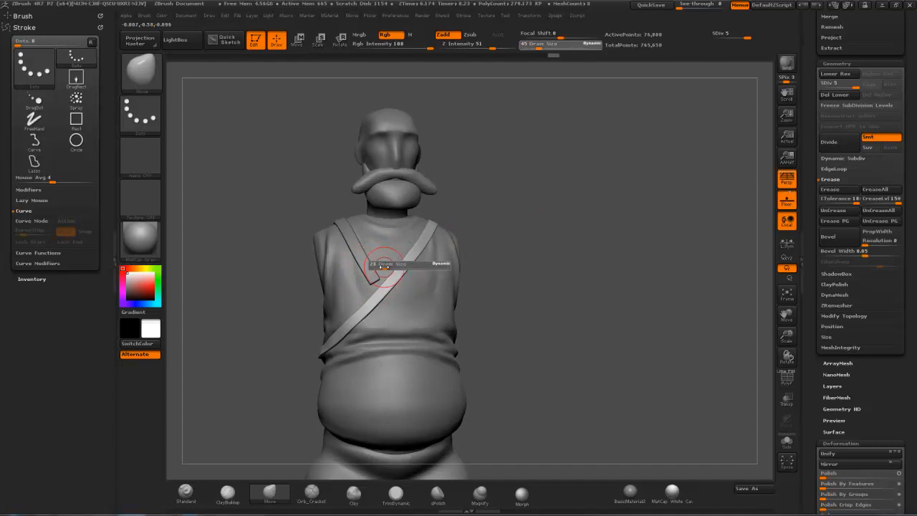
left_click(373, 276, "alt")
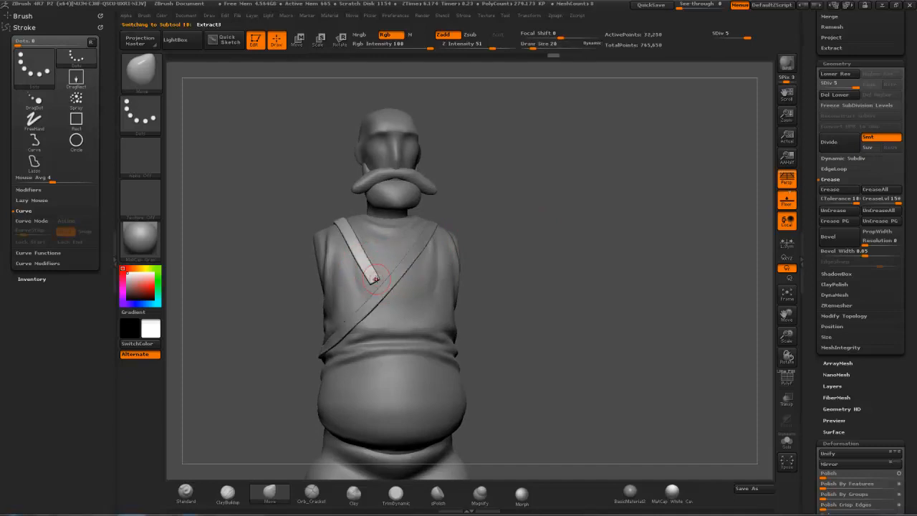
key("bracketright")
key("bracketright")
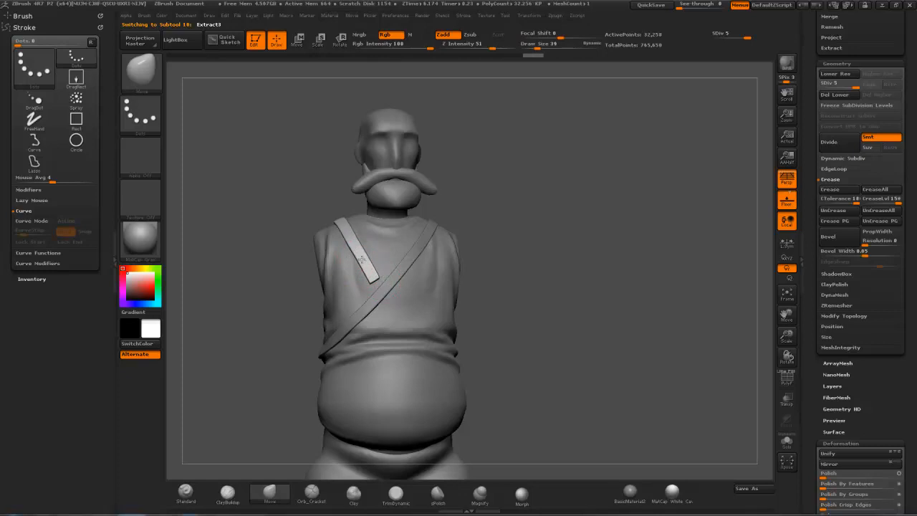
left_click_drag(556, 188, 579, 213)
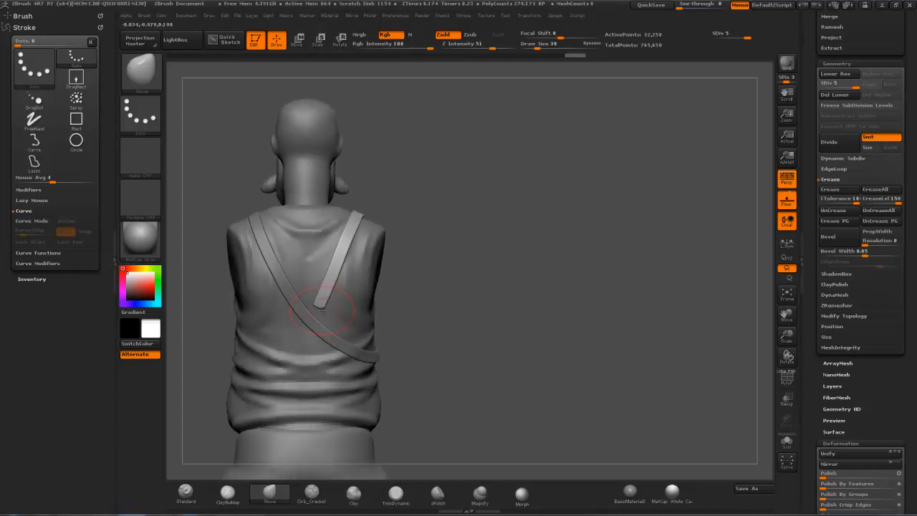
key("s")
left_click_drag(315, 311, 317, 310)
key("s")
left_click_drag(315, 316, 319, 316)
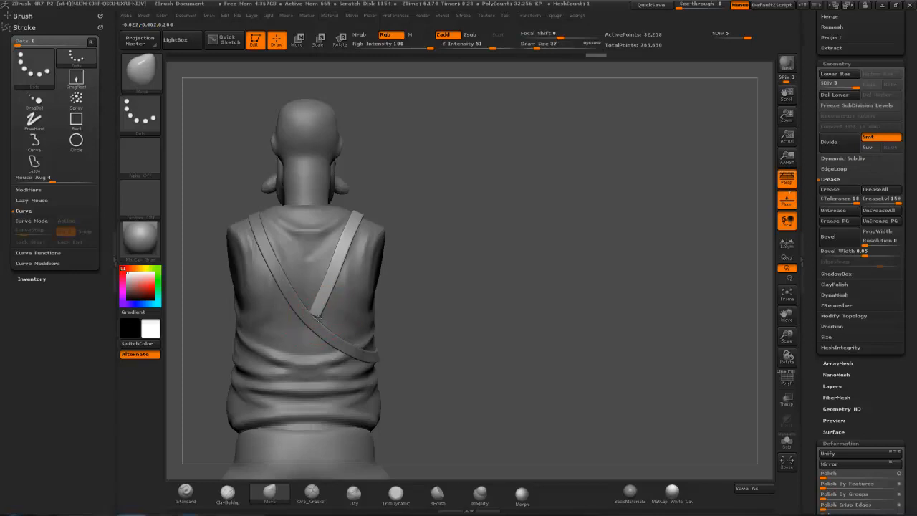
Step: Fit the short strap's chest end against the long strap with the Move brush, checking it from the side and front
mouse_move(469, 251)
left_mouse_down()
mouse_move(319, 285)
mouse_move(325, 301)
left_mouse_up()
left_click_drag(437, 286, 482, 284)
left_click_drag(358, 276, 401, 265)
key("s")
left_click_drag(313, 287, 316, 288)
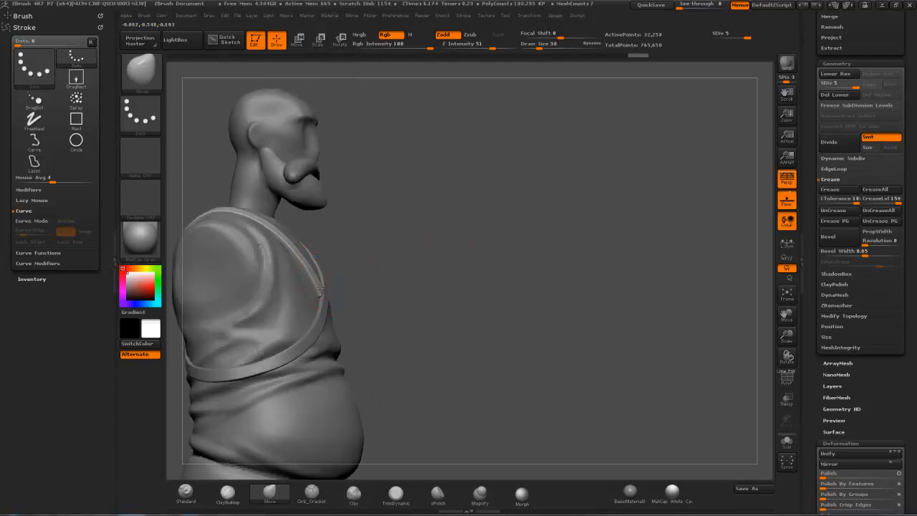
mouse_move(459, 234)
left_mouse_down()
mouse_move(559, 190)
mouse_move(540, 230)
left_mouse_up()
mouse_move(544, 182)
left_mouse_down()
mouse_move(563, 182)
mouse_move(588, 211)
mouse_move(566, 212)
mouse_move(591, 212)
mouse_move(570, 213)
mouse_move(581, 212)
mouse_move(568, 223)
mouse_move(567, 202)
mouse_move(589, 214)
left_mouse_up()
mouse_move(700, 201)
left_mouse_down()
mouse_move(675, 209)
mouse_move(690, 203)
left_mouse_up()
left_click_drag(586, 172, 464, 213, "alt")
key("s")
left_click_drag(634, 167, 615, 166, "shift")
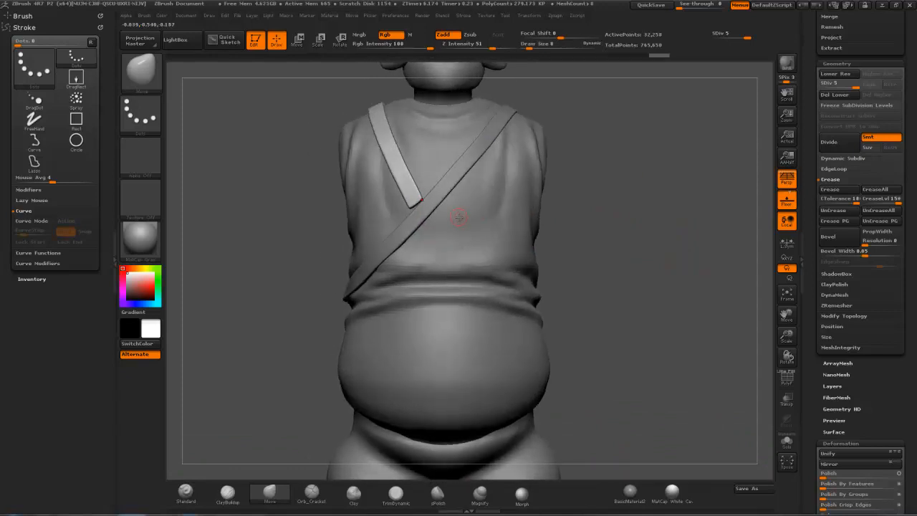
left_click_drag(596, 240, 595, 221)
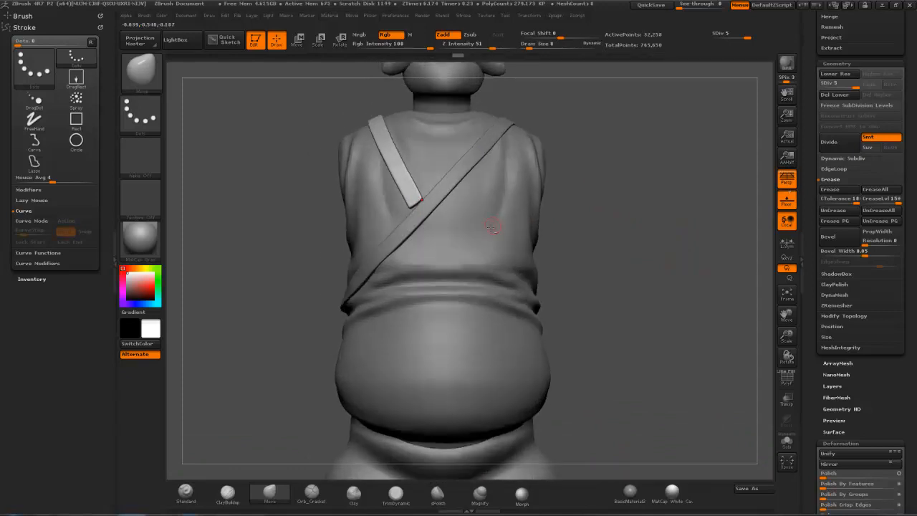
Step: Select the shirt subtool and paint a small round mask on the middle of the chest with the MaskPen brush
left_click(496, 226, "alt")
mouse_move(612, 180)
left_mouse_down()
mouse_move(526, 196)
mouse_move(496, 186)
left_mouse_up()
left_click_drag(557, 162, 558, 168)
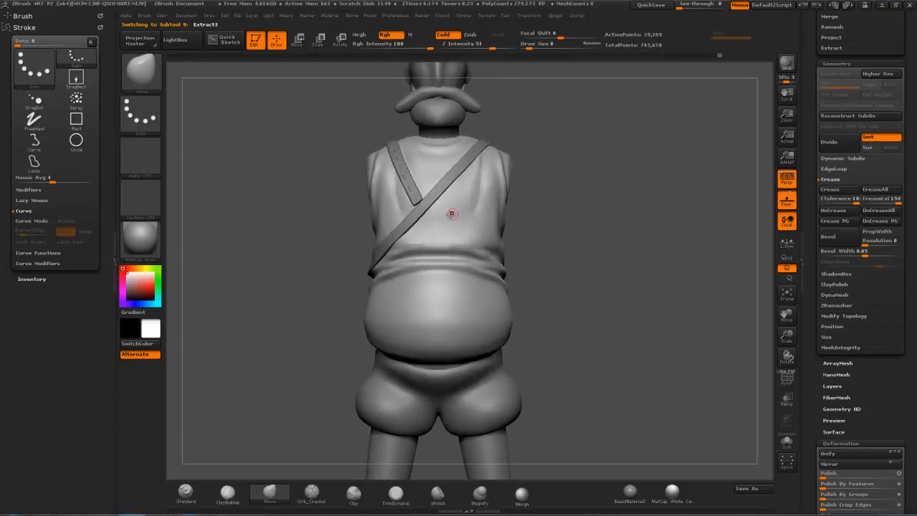
left_click(458, 229, "ctrl+shift")
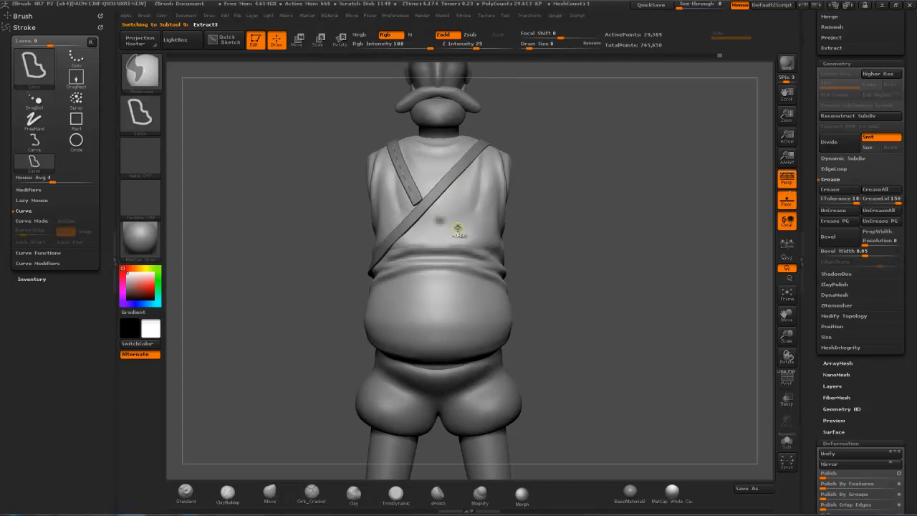
left_click(147, 75)
left_click(280, 82)
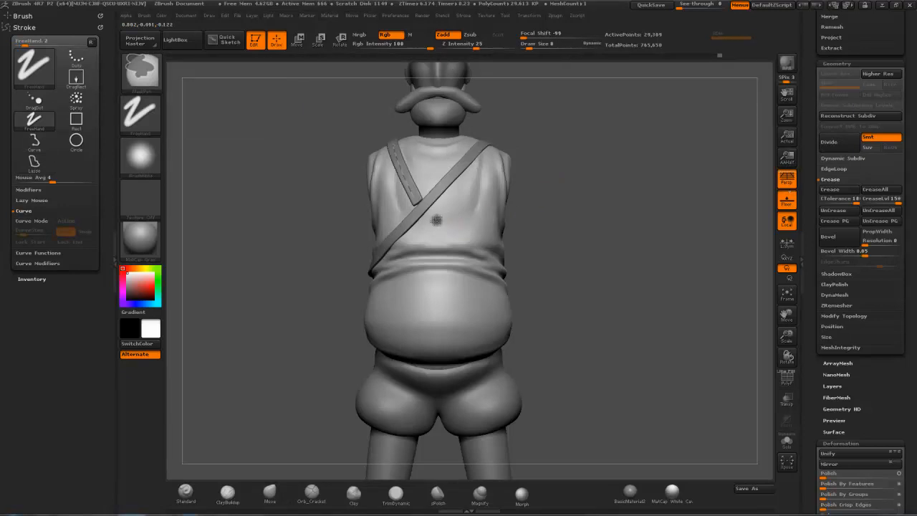
left_click_drag(438, 220, 434, 219, "ctrl")
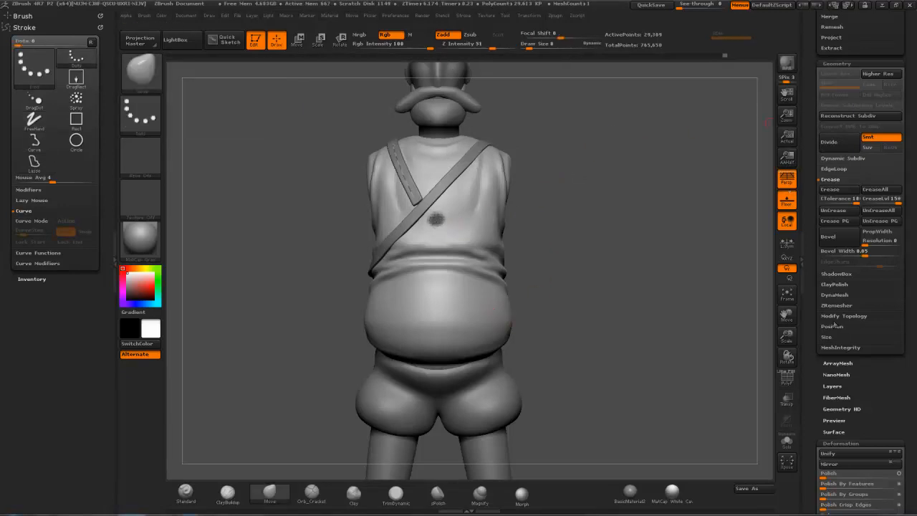
Step: Extract the masked patch on the shirt's chest as a separate piece and select it as the active subtool
left_click(831, 49)
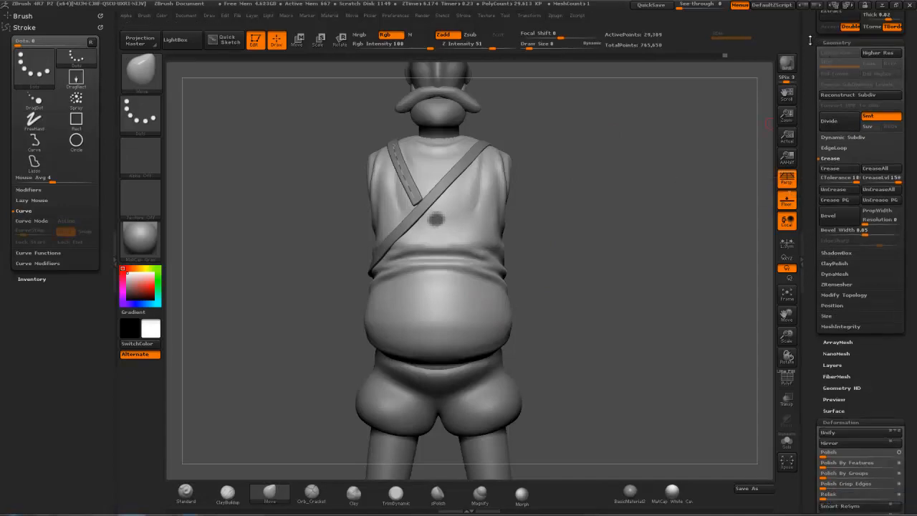
left_click_drag(814, 15, 816, 85)
left_click(823, 82)
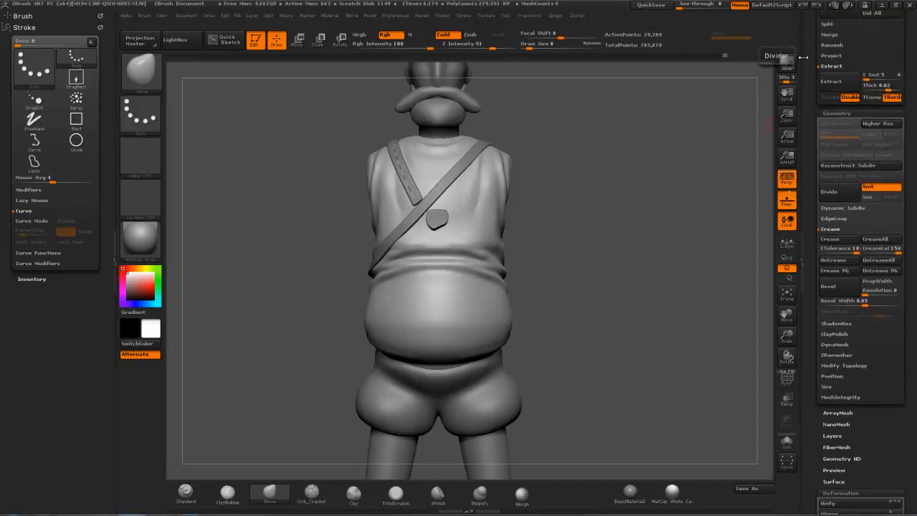
left_click(811, 115)
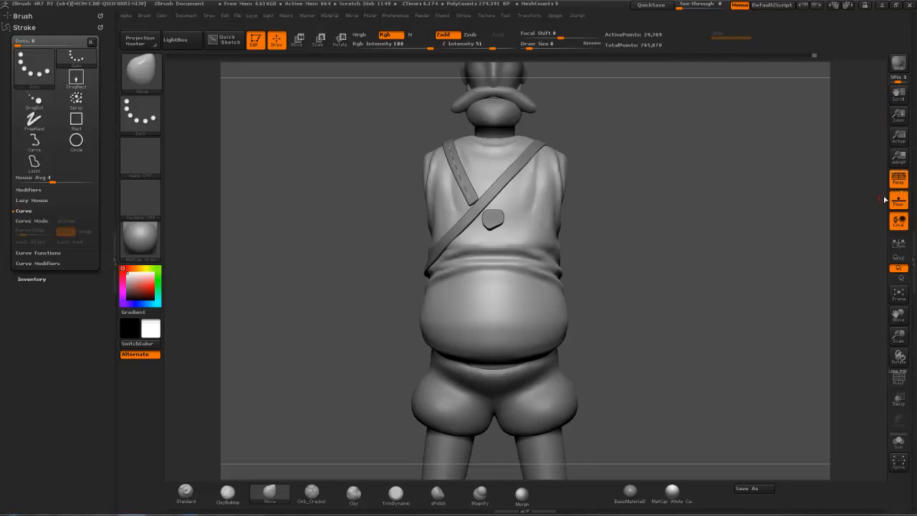
left_click(911, 256)
left_click_drag(812, 46, 813, 131)
left_click(835, 110)
left_click_drag(674, 210, 653, 190)
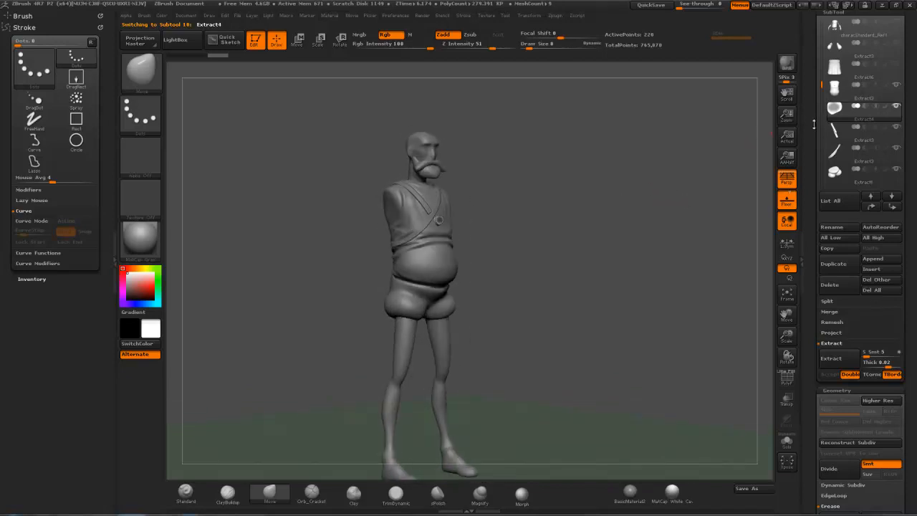
Step: Convert the extracted chest piece into a ShadowBox from its geometry settings
scroll(824, 158, "down", 5)
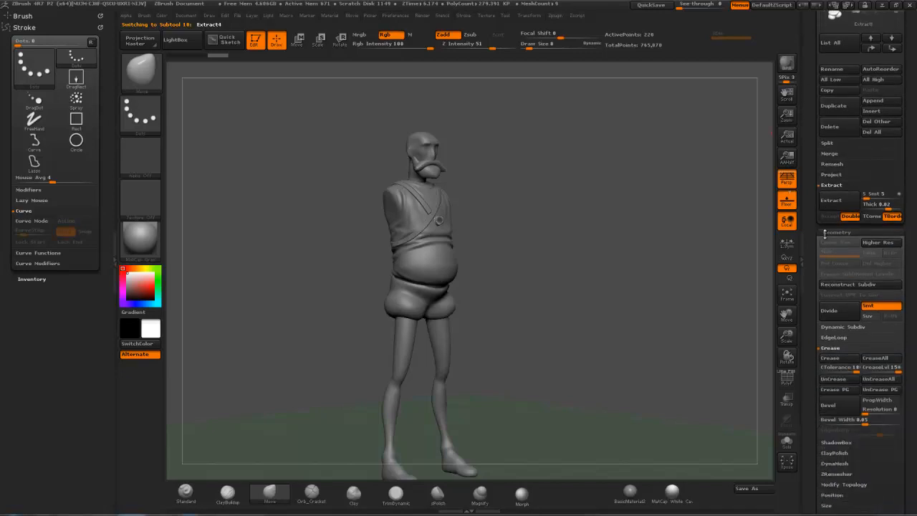
left_click_drag(817, 232, 805, 135)
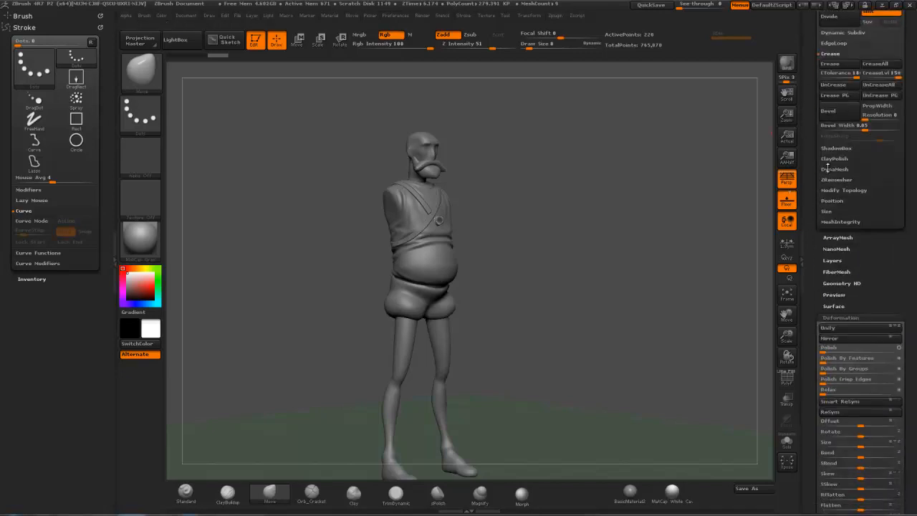
left_click(834, 148)
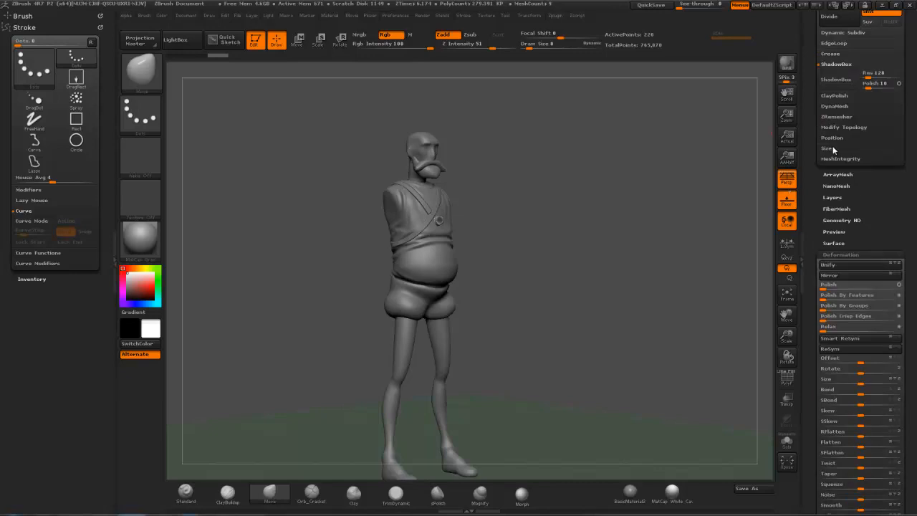
left_click_drag(821, 122, 818, 154)
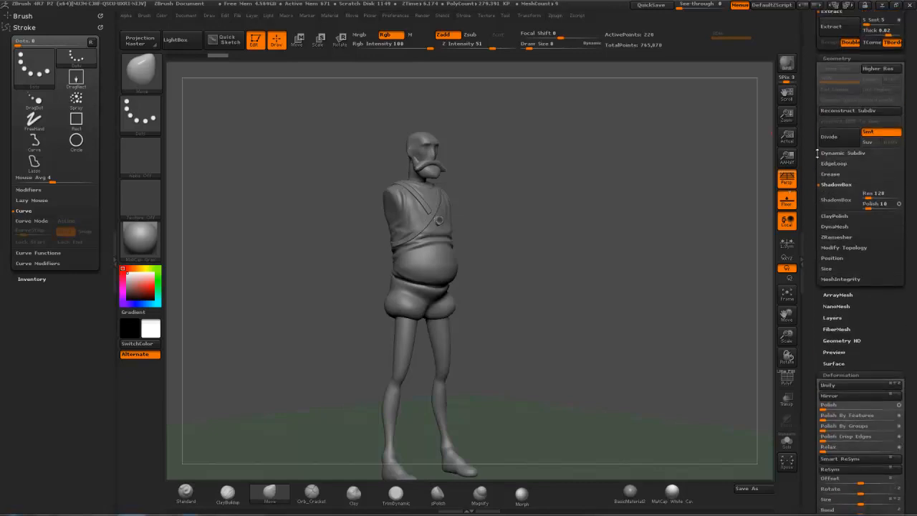
left_click(876, 195)
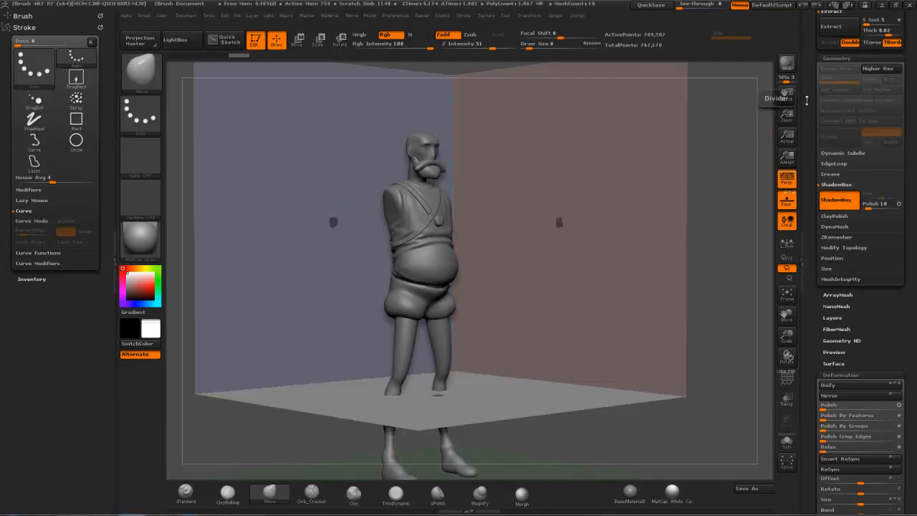
Step: Hide all the other visible subtools, including clothing, straps, head and legs, to isolate the ShadowBox
left_click_drag(811, 99, 817, 202)
left_click(896, 141)
left_click(899, 164)
left_click(896, 184)
left_click(896, 104)
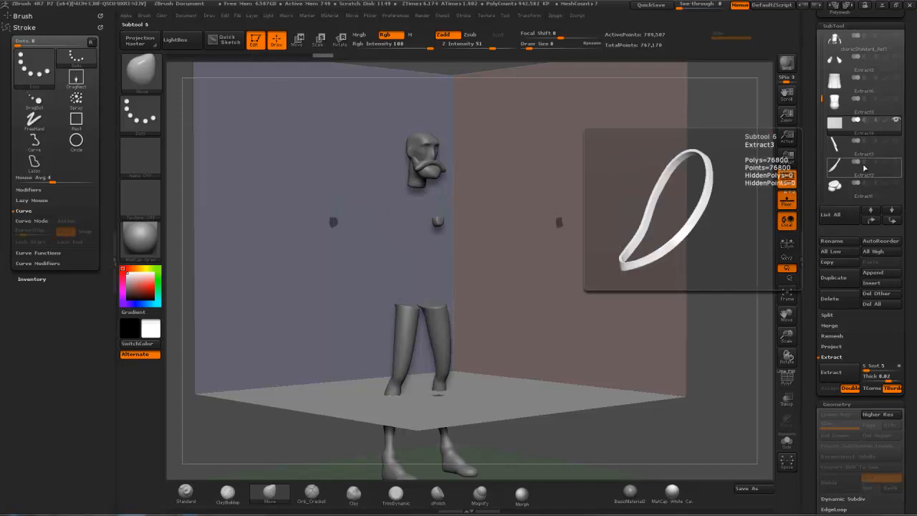
left_click_drag(820, 99, 813, 33)
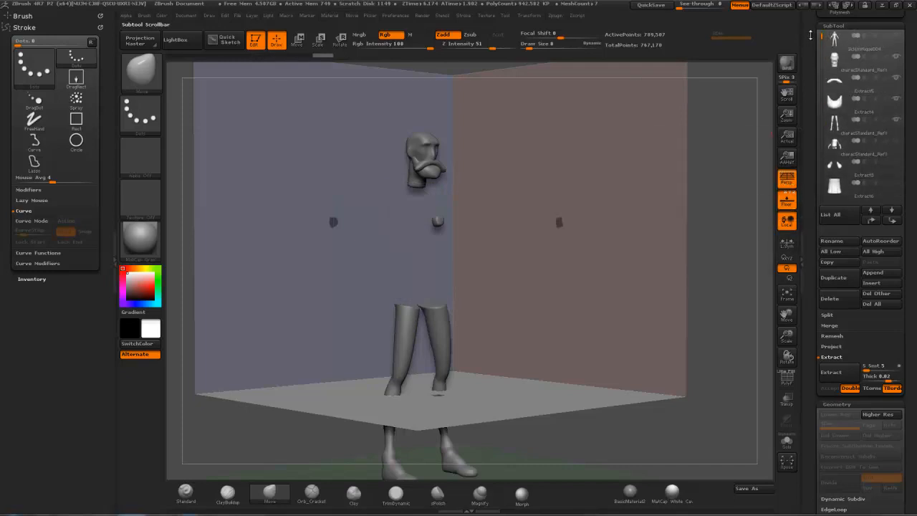
left_click(897, 57)
left_click(896, 78)
left_click(896, 98)
left_click(896, 120)
left_click_drag(714, 162, 408, 212)
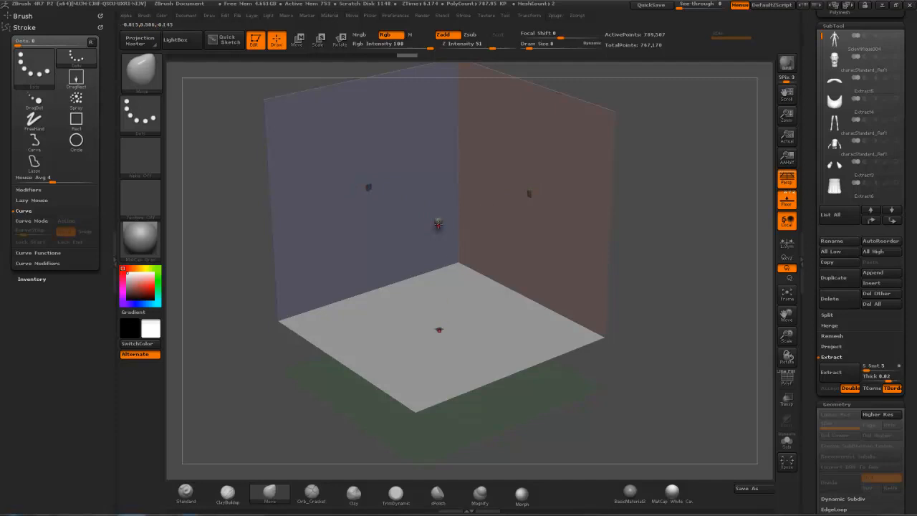
Step: Clear the existing masks from the ShadowBox walls to empty it
left_click_drag(667, 128, 677, 162, "ctrl")
key("ctrl")
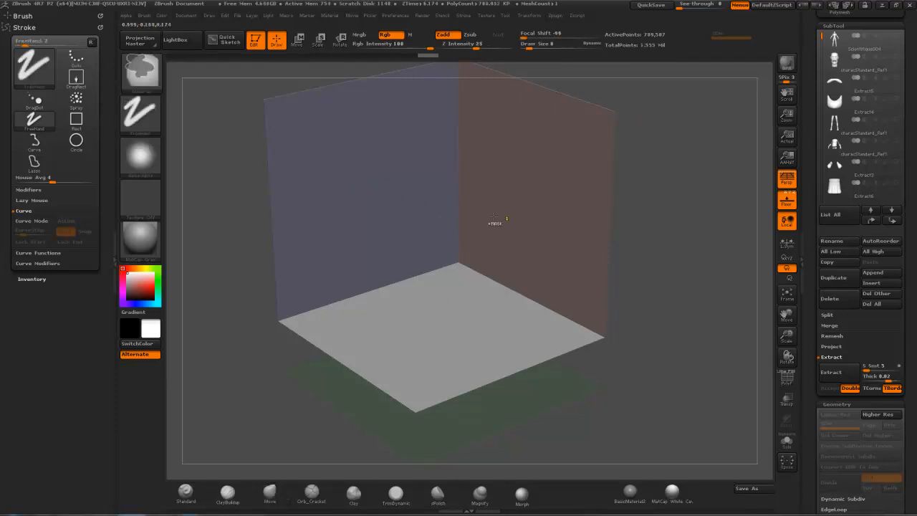
left_click_drag(664, 185, 537, 188)
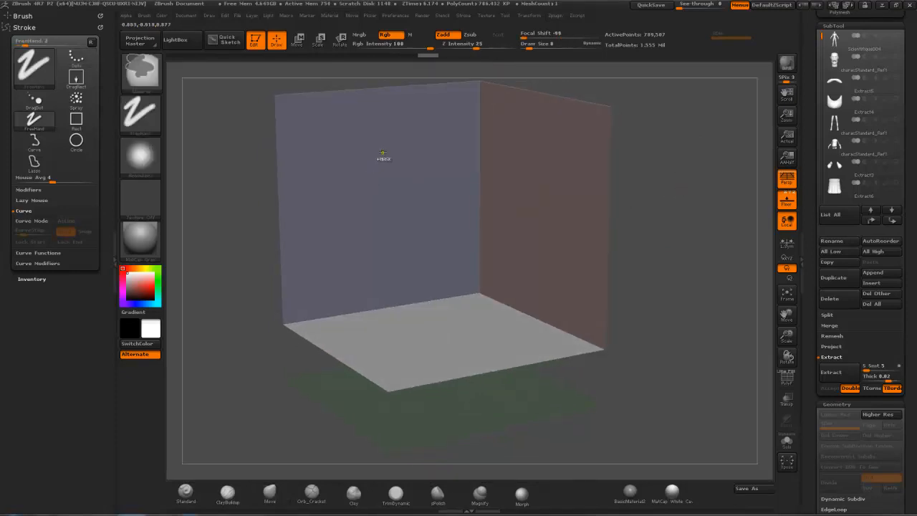
key("ctrl")
key("ctrl")
left_click_drag(680, 194, 516, 188)
key("ctrl")
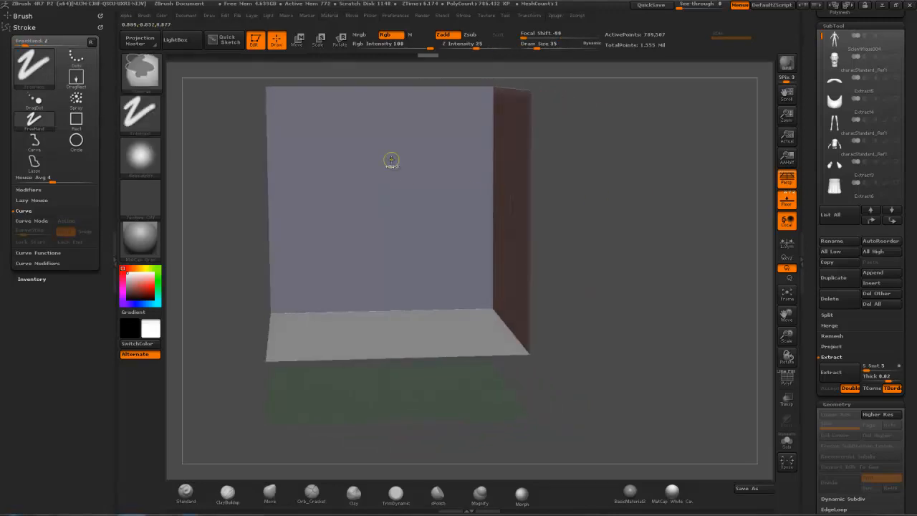
mouse_move(606, 165)
left_mouse_down()
mouse_move(716, 190)
mouse_move(720, 222)
left_mouse_up()
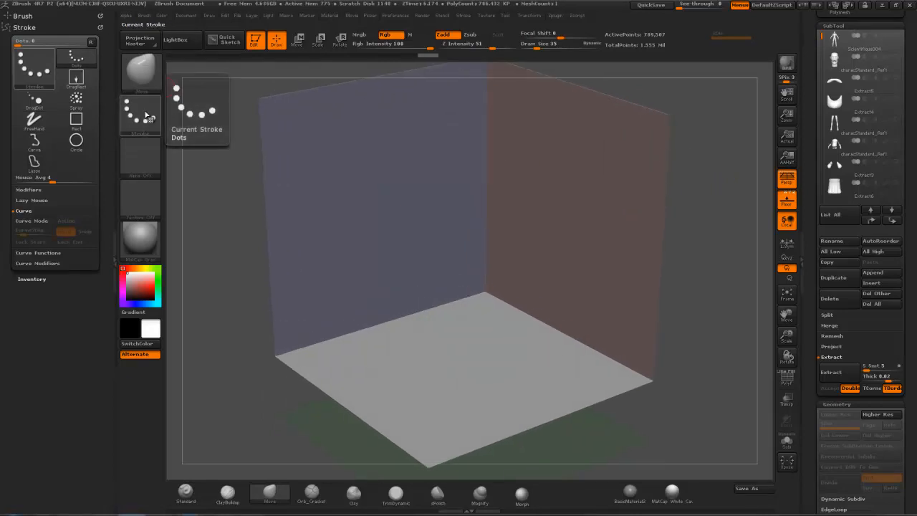
Step: With the MaskLasso brush, mask a rounded blob with a curved tail below and a horn above on the blue wall
key("ctrl")
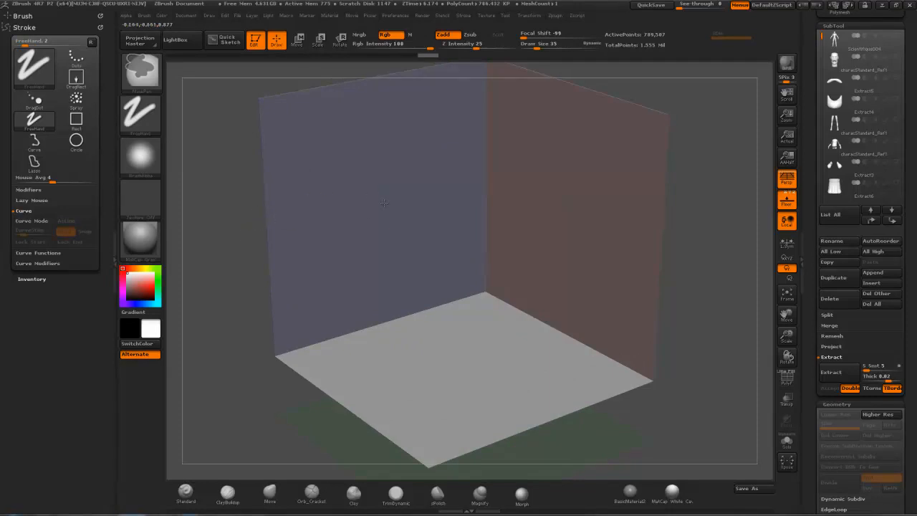
left_click(141, 71)
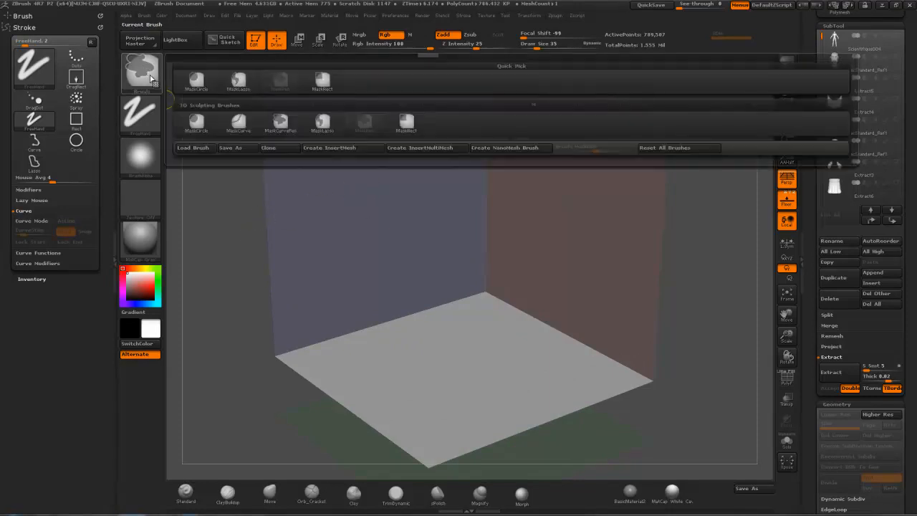
left_click(239, 81)
mouse_move(375, 169)
left_mouse_down()
mouse_move(358, 167)
mouse_move(377, 191)
left_mouse_up()
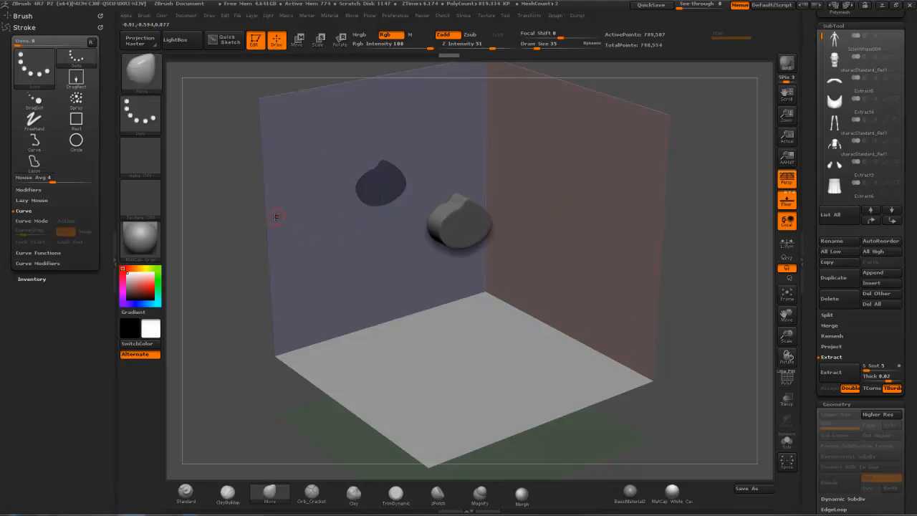
left_click_drag(264, 252, 400, 183)
key("ctrl")
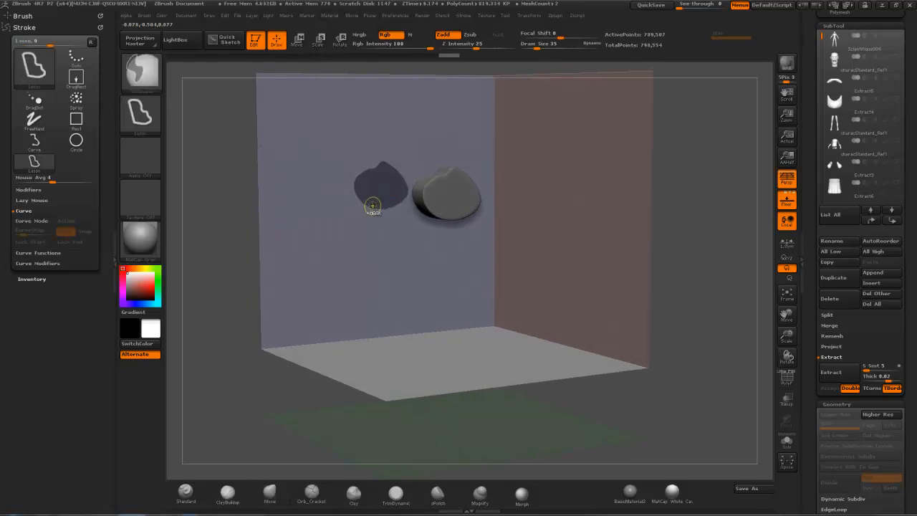
mouse_move(373, 226)
left_mouse_down()
mouse_move(387, 247)
mouse_move(368, 190)
left_mouse_up()
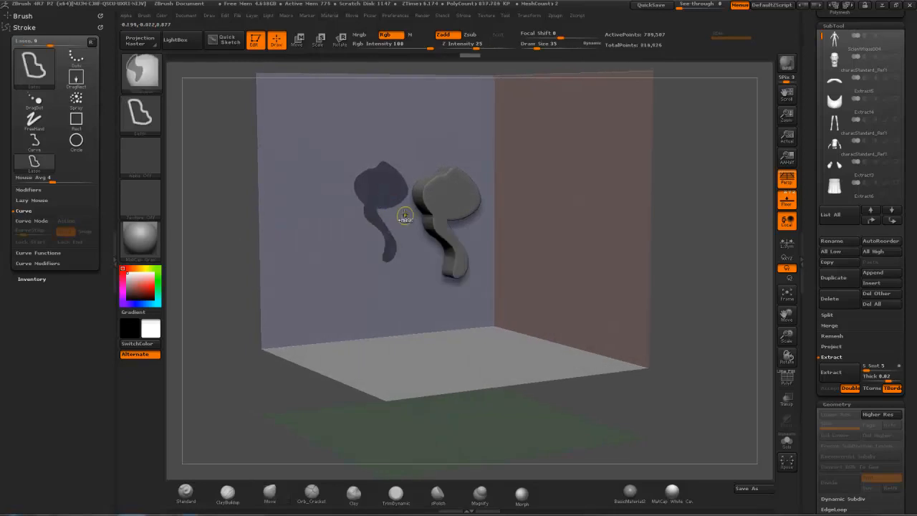
mouse_move(384, 143)
left_mouse_down("ctrl")
mouse_move(349, 137)
mouse_move(358, 208)
left_mouse_up("ctrl")
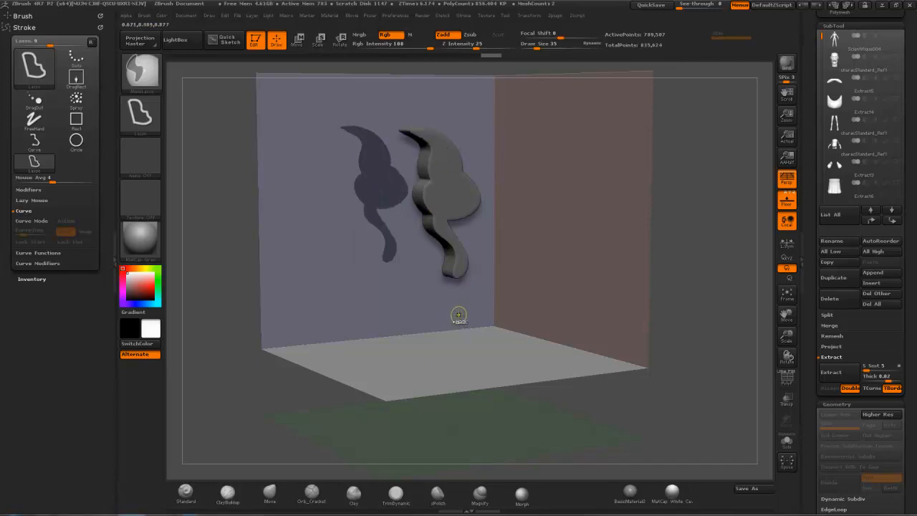
Step: Cut lasso holes into the masked shape on the blue wall and mask a curved profile on the red wall
left_click_drag(695, 186, 708, 188)
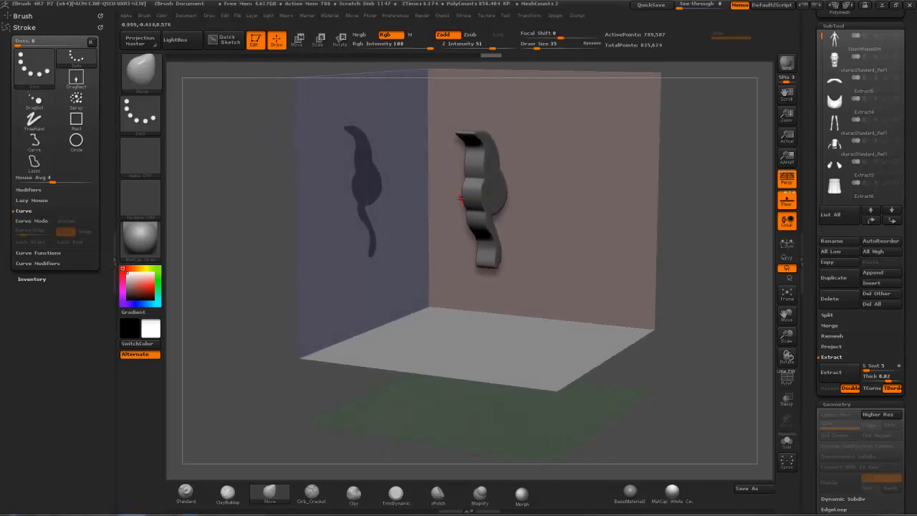
left_click_drag(687, 136, 618, 141)
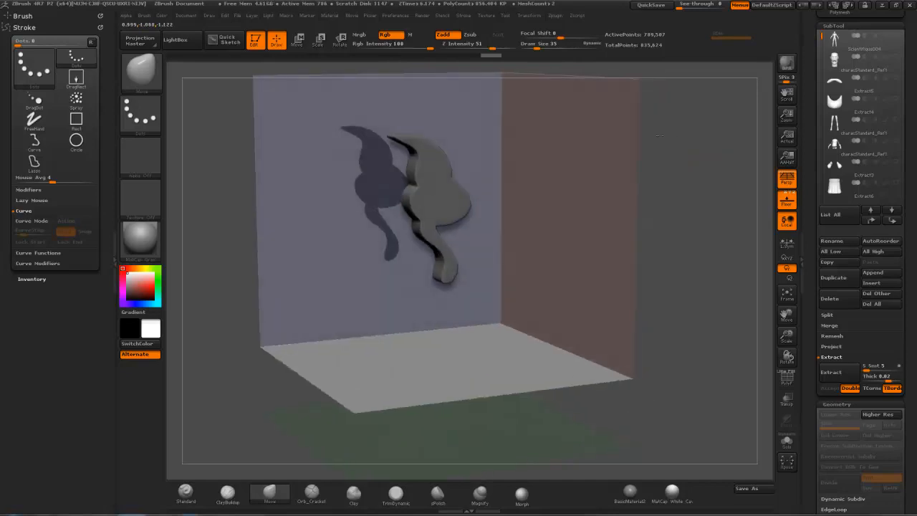
left_click_drag(371, 190, 370, 185, "ctrl+alt")
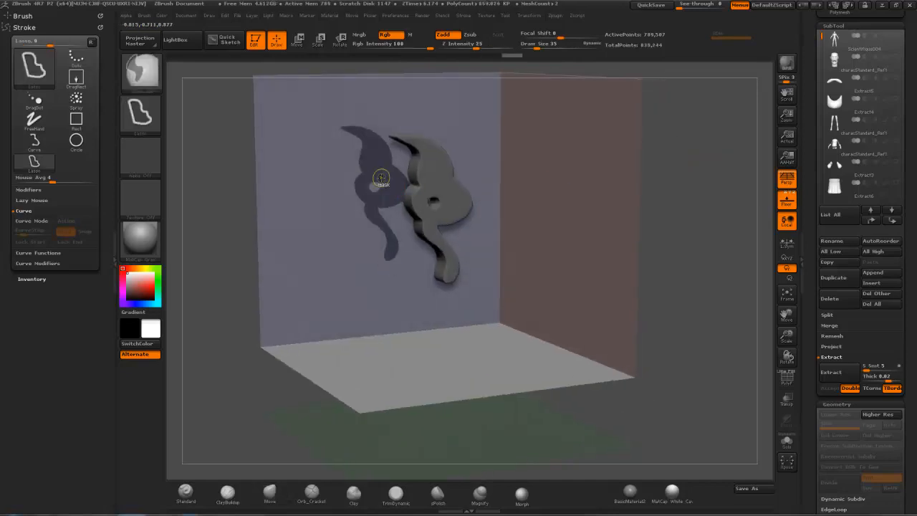
mouse_move(371, 145)
left_mouse_down("ctrl+alt")
mouse_move(377, 153)
mouse_move(370, 144)
mouse_move(329, 155)
left_mouse_up("ctrl+alt")
mouse_move(680, 142)
left_mouse_down()
mouse_move(623, 136)
mouse_move(684, 124)
mouse_move(705, 136)
mouse_move(615, 133)
mouse_move(676, 121)
mouse_move(547, 153)
mouse_move(536, 188)
mouse_move(536, 252)
mouse_move(529, 168)
left_mouse_up()
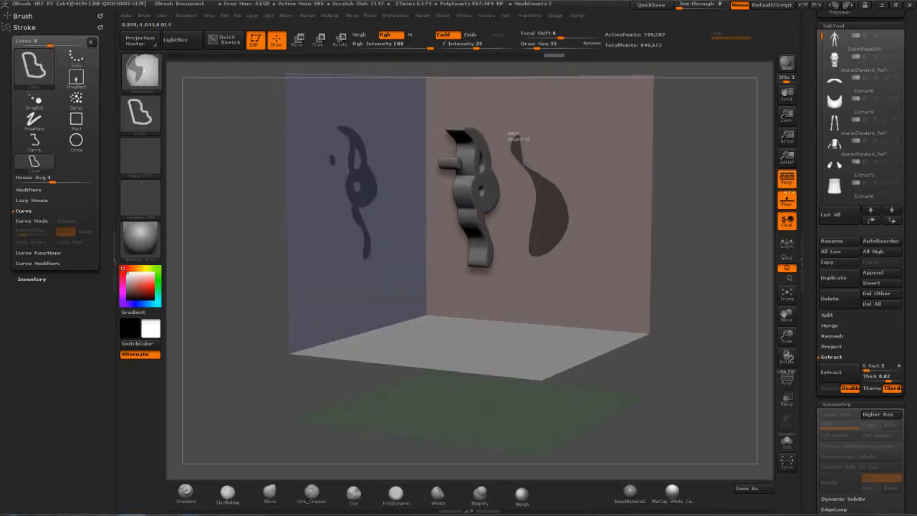
Step: Clear all masks from the ShadowBox, face the blue wall straight on and turn off perspective
mouse_move(717, 169)
left_mouse_down()
mouse_move(636, 153)
mouse_move(756, 161)
mouse_move(639, 155)
mouse_move(696, 154)
mouse_move(653, 152)
mouse_move(670, 136)
mouse_move(702, 153)
mouse_move(691, 147)
left_mouse_up()
left_click(666, 147, "ctrl+shift")
left_click(786, 179)
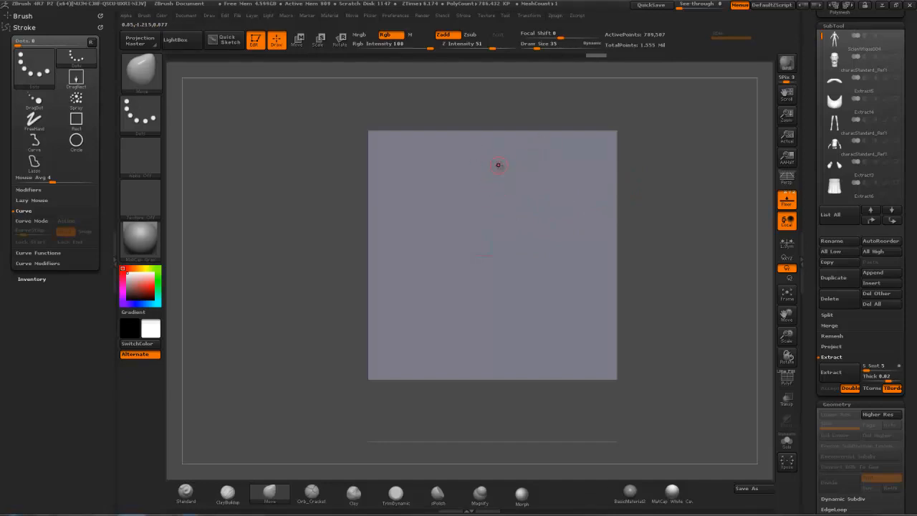
Step: Switch the masking brush to MaskRect and try a rectangular mask on the blue wall
key("ctrl")
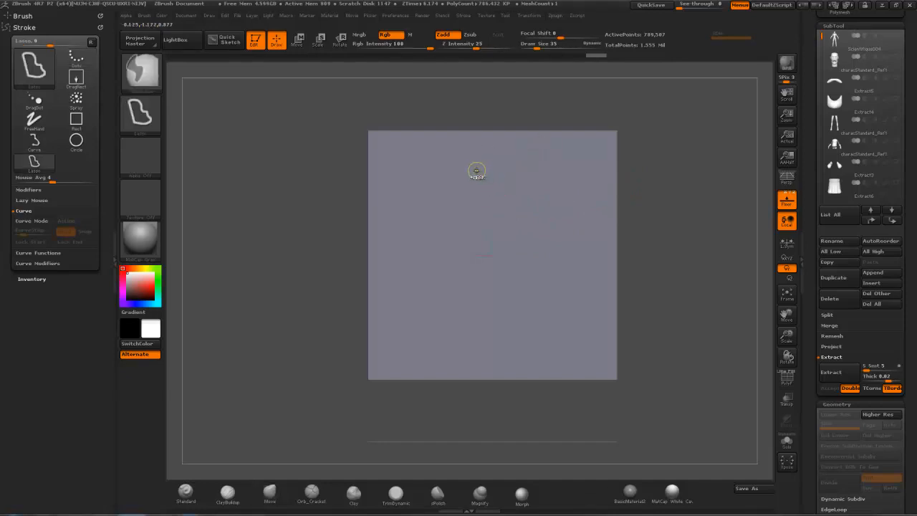
left_click(147, 80)
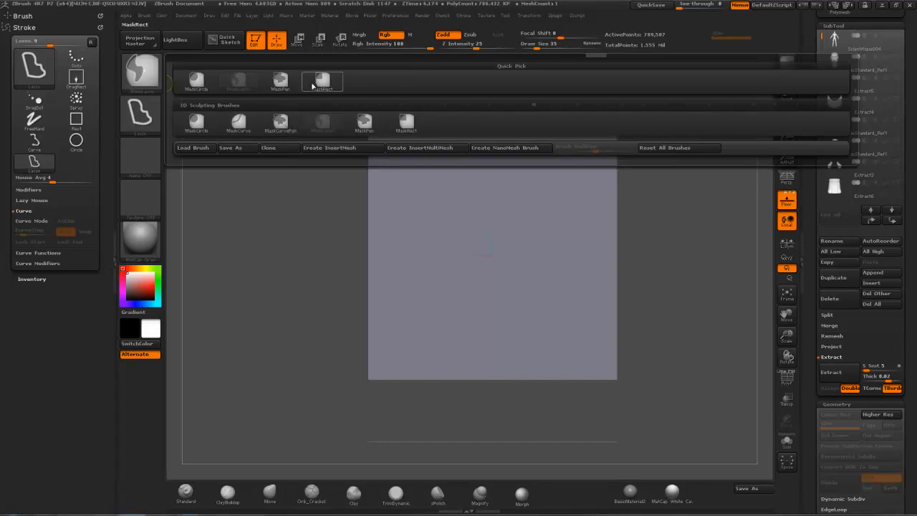
left_click(312, 86)
mouse_move(440, 184)
left_mouse_down()
mouse_move(556, 283)
mouse_move(565, 326)
left_mouse_up()
left_click_drag(460, 184, 555, 325, "ctrl")
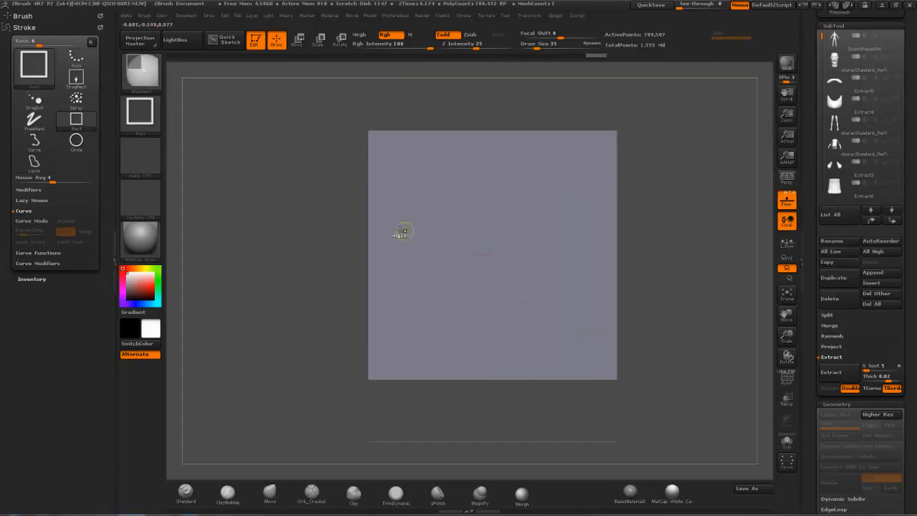
Step: Assign the square Alpha 28 to MaskRect and mask an upright rectangle near the middle of the blue wall
left_click(141, 160)
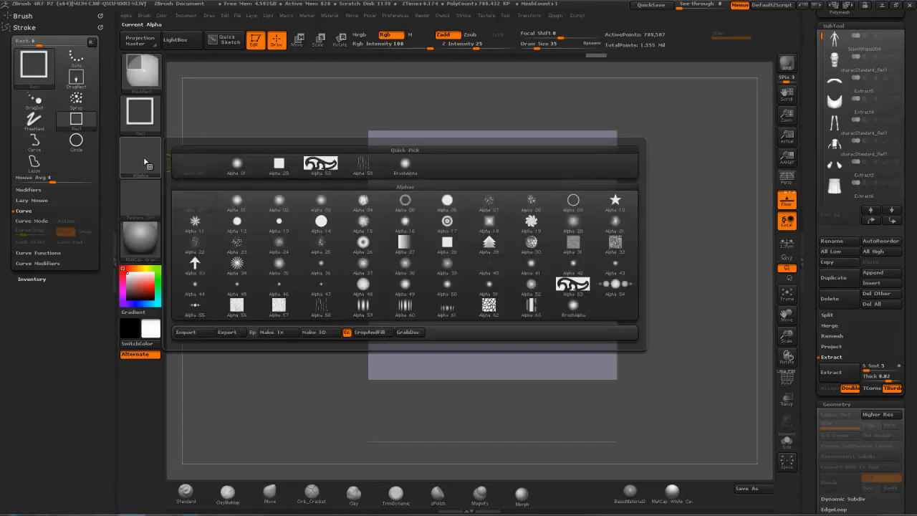
mouse_move(206, 169)
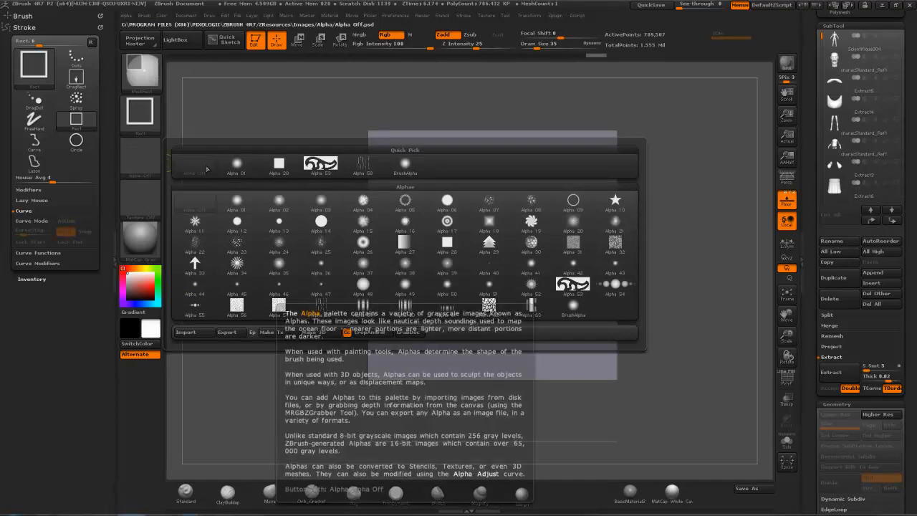
left_click(279, 163)
left_click_drag(450, 169, 564, 307, "ctrl")
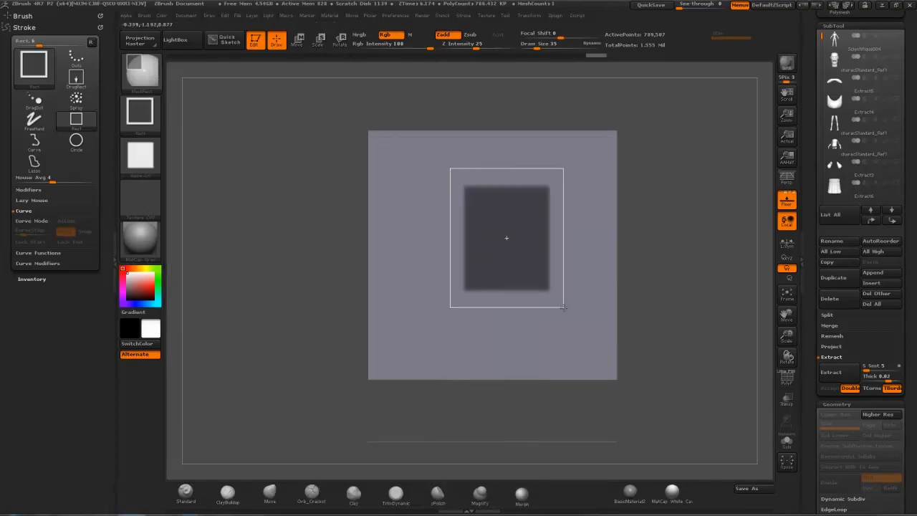
Step: Reset the alpha palette so MaskRect uses no alpha, and clear the rectangle from the blue wall
left_click(142, 154)
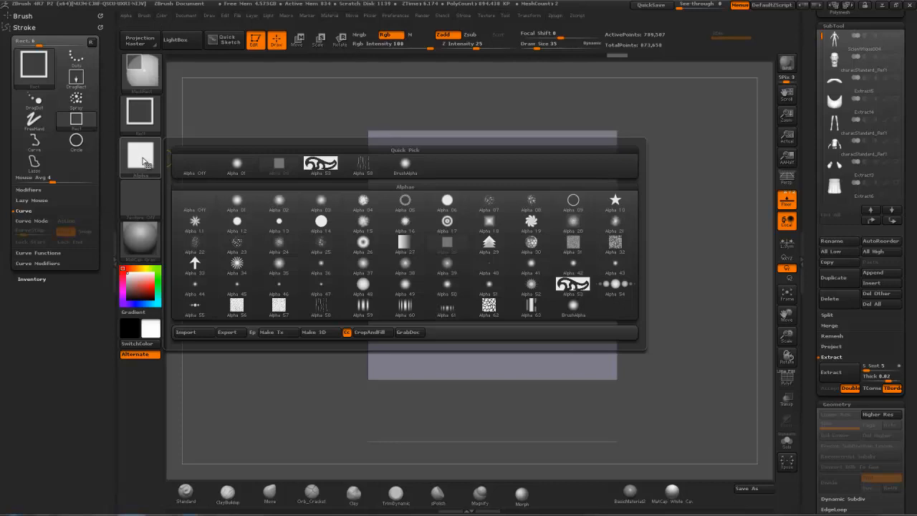
left_click(125, 18)
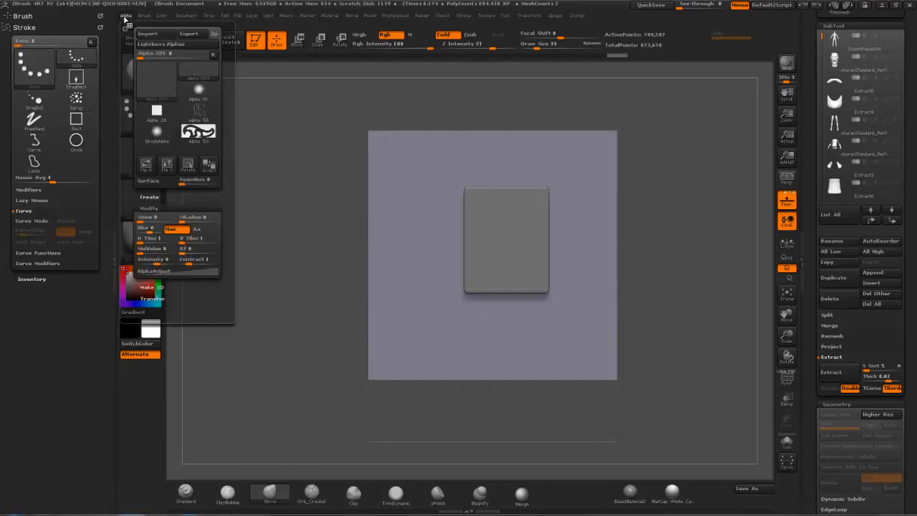
left_click(212, 56)
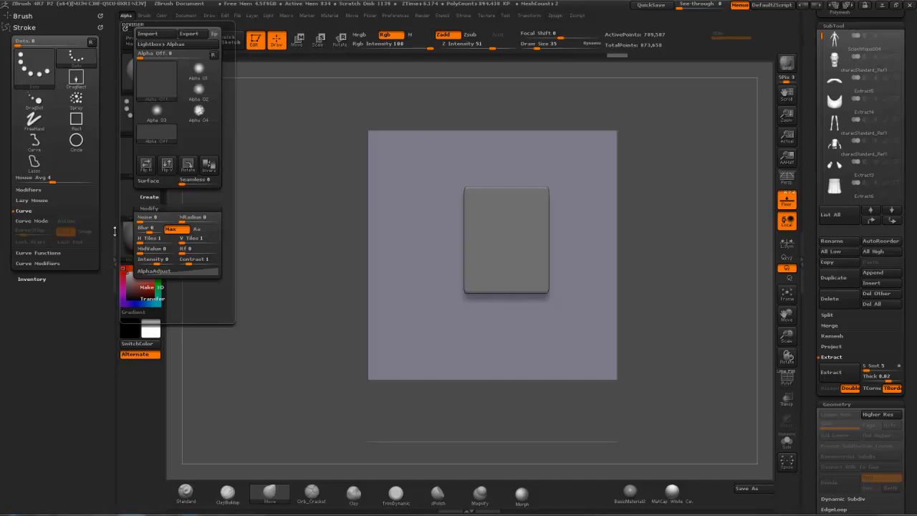
key("ctrl")
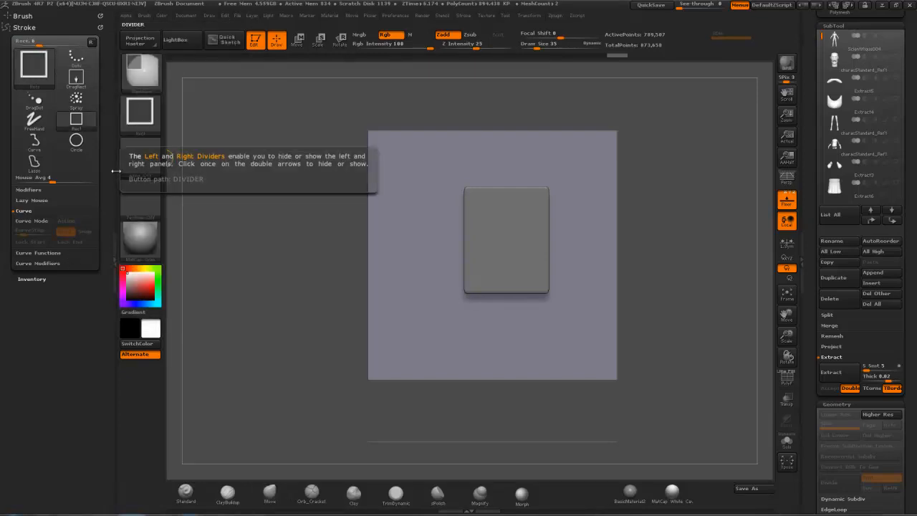
left_click(141, 162)
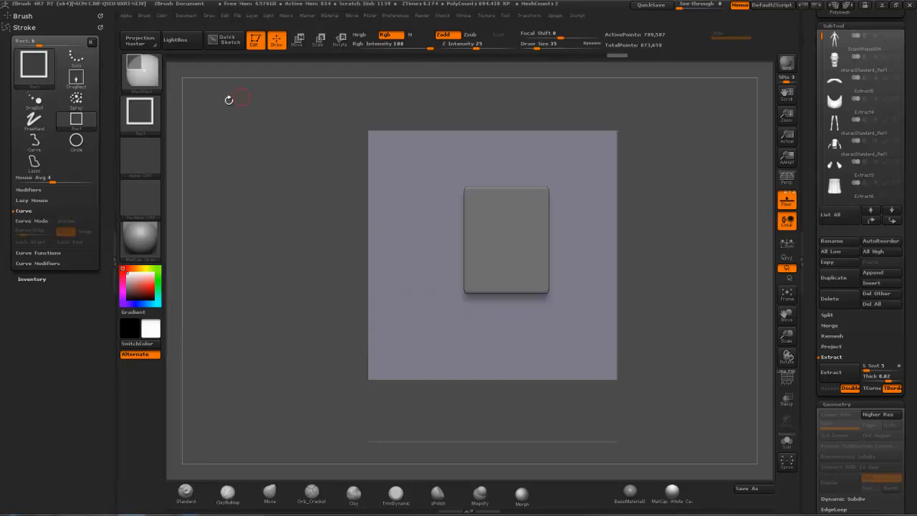
left_click(142, 157)
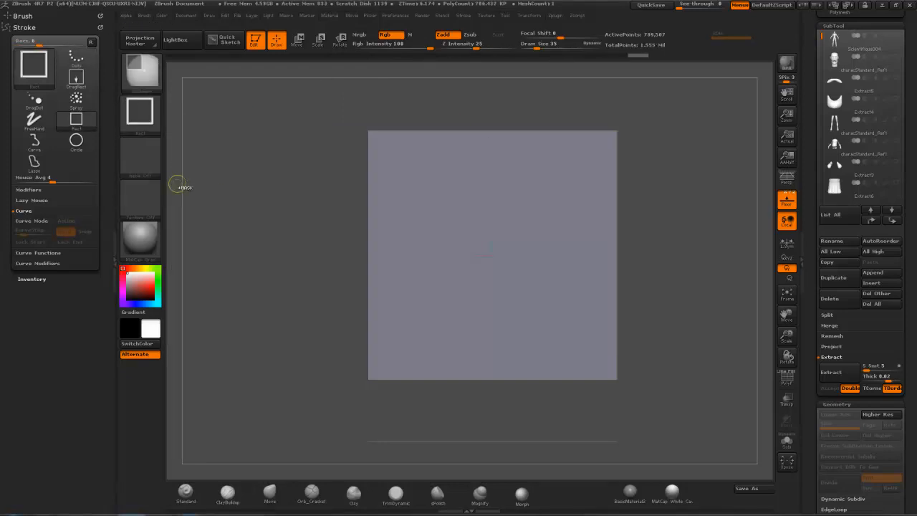
Step: Reassign the square Alpha 28 to MaskRect and mask a small upright rectangle on the upper part of the blue wall
left_click(150, 164)
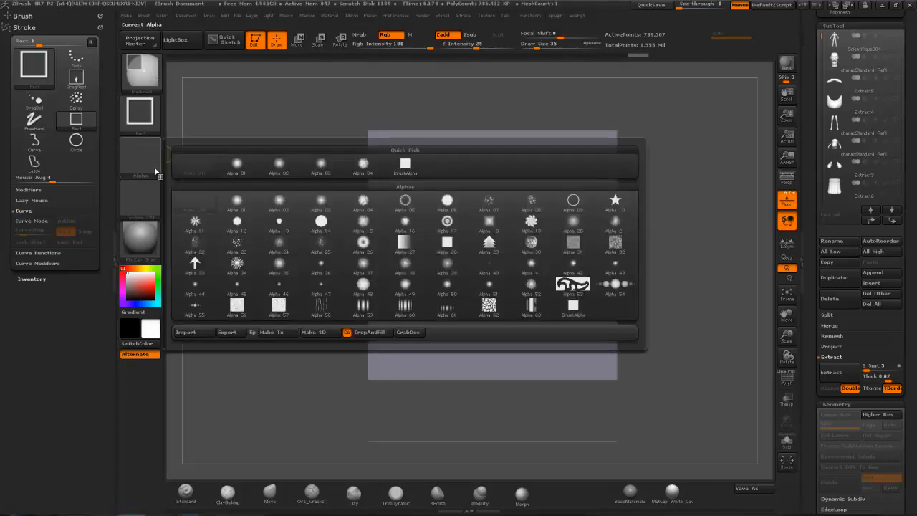
left_click(447, 242)
left_click_drag(445, 190, 500, 270)
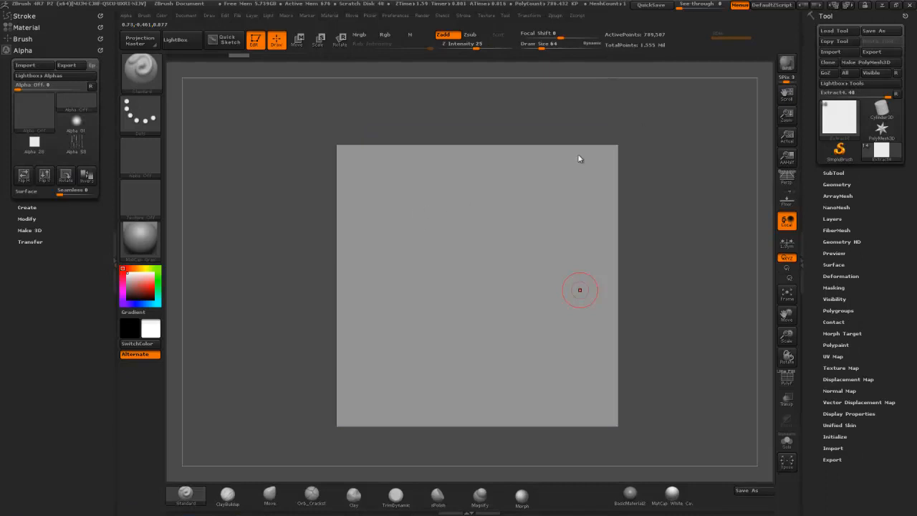
Step: Try a square mask with two upright rectangular holes on the wall without symmetry, and remove it again
left_click_drag(663, 135, 675, 139)
left_click_drag(400, 210, 550, 344, "ctrl")
left_click_drag(418, 231, 468, 342, "ctrl")
mouse_move(485, 231)
left_mouse_down("ctrl")
mouse_move(529, 342)
mouse_move(532, 328)
left_mouse_up("ctrl")
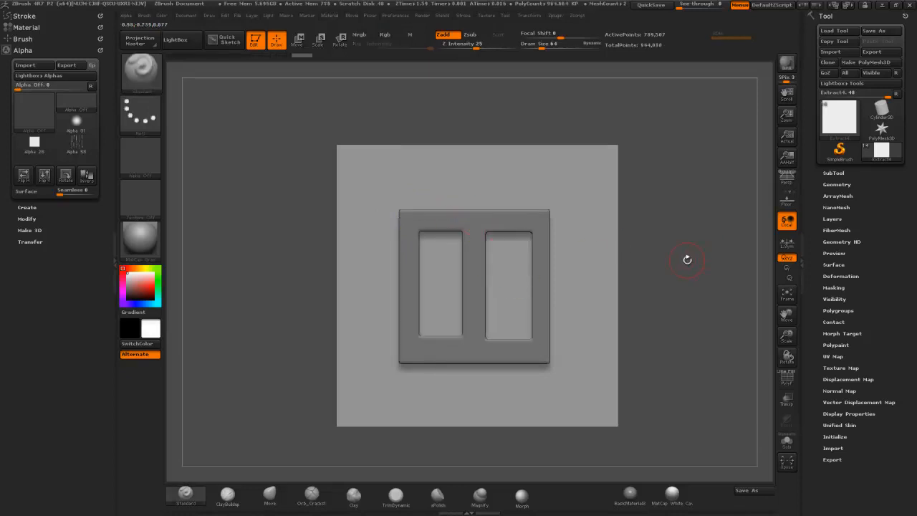
mouse_move(678, 170)
left_mouse_down()
mouse_move(722, 186)
mouse_move(689, 172)
left_mouse_up()
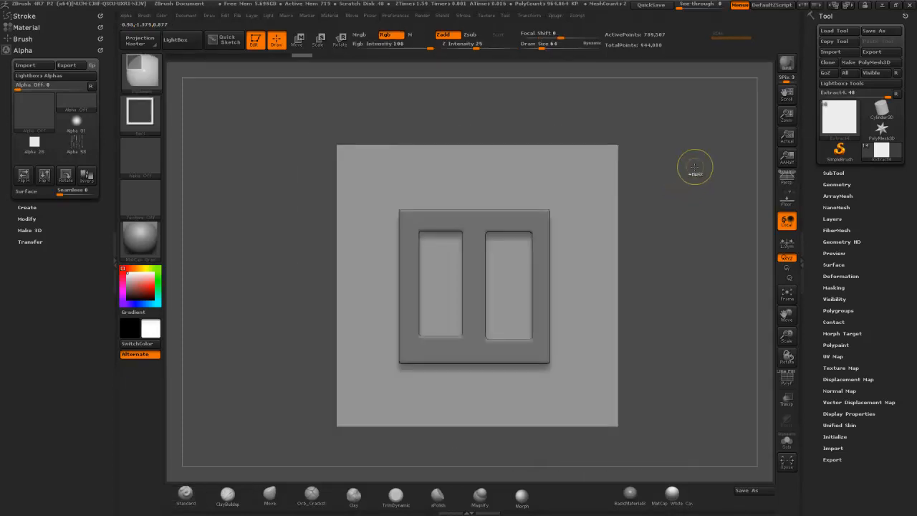
key("ctrl+z")
mouse_move(653, 155)
left_mouse_down()
mouse_move(663, 145)
mouse_move(632, 124)
left_mouse_up()
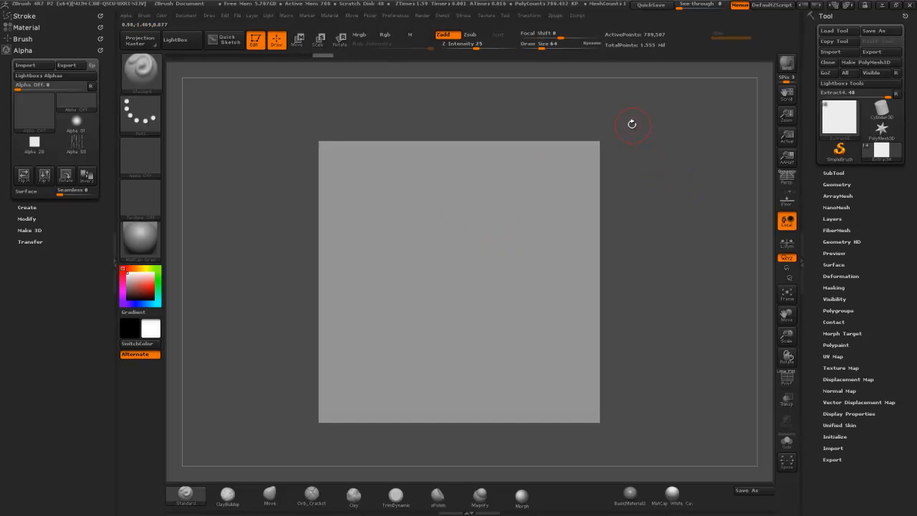
Step: Activate symmetry both horizontally and vertically and turn on Local Symmetry so it centres on the wall
left_click(535, 16)
left_click(564, 251)
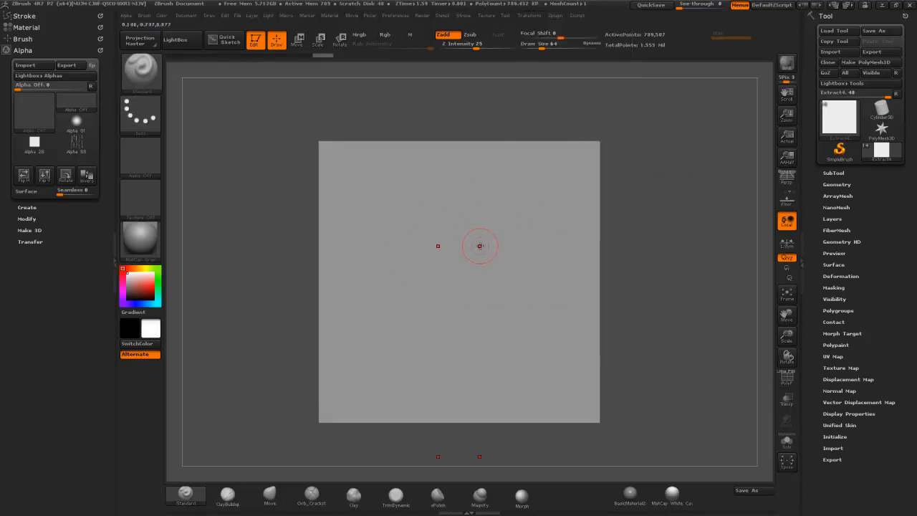
left_click(786, 244)
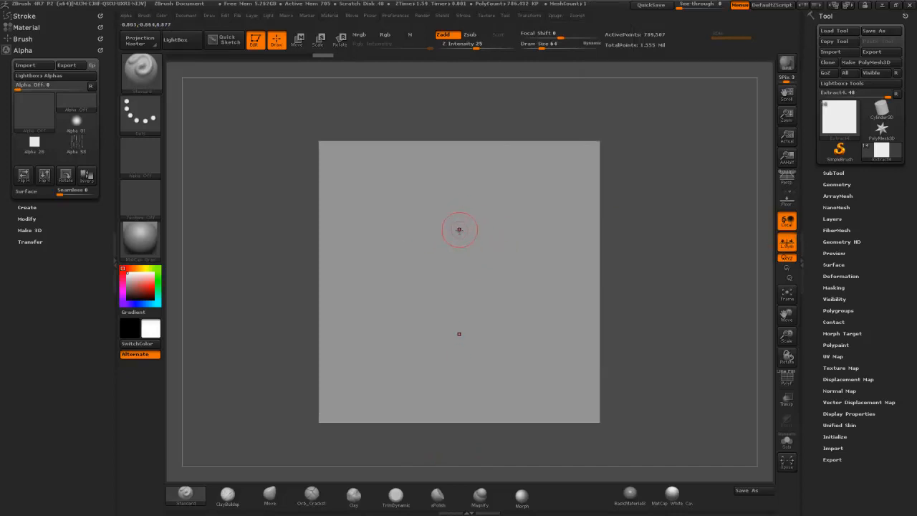
left_click(792, 248)
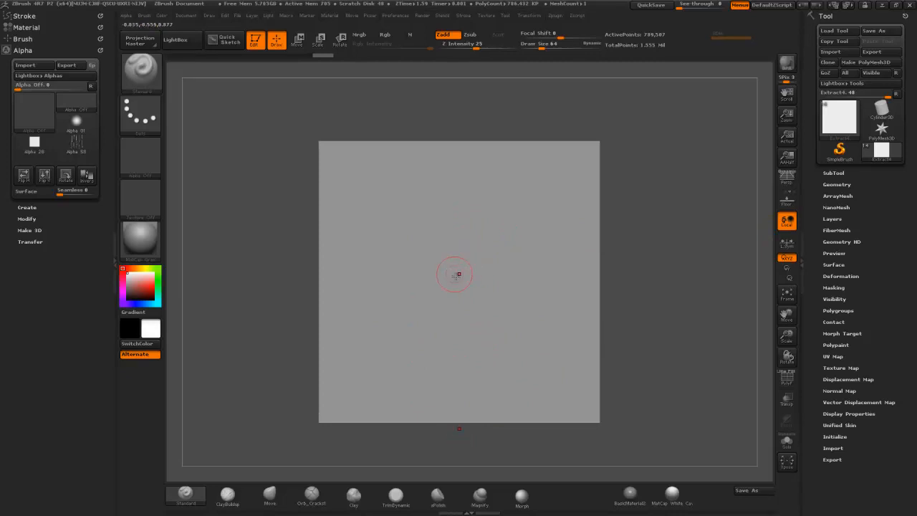
left_click(787, 244)
Step: Try a symmetric rectangular mask with two mirrored upright slots and a widened bar between them, and clear it
left_click_drag(388, 202, 531, 361)
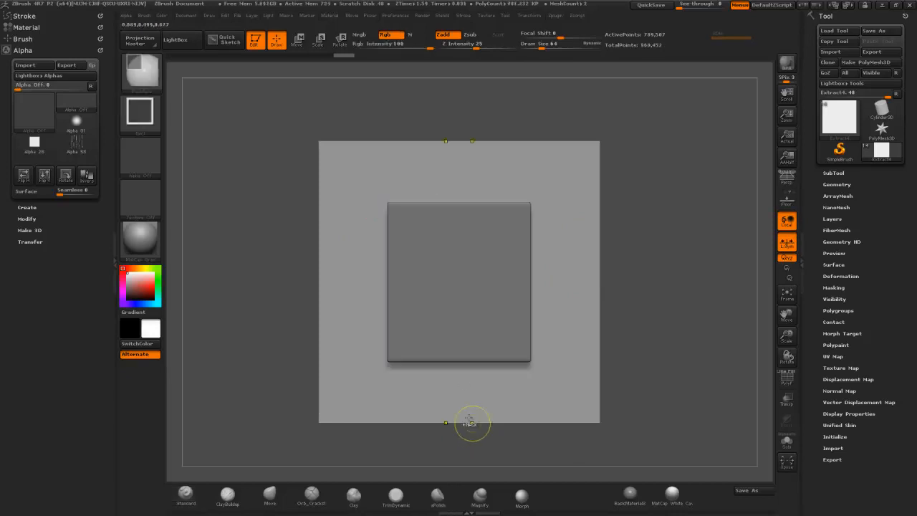
left_click_drag(407, 222, 451, 300)
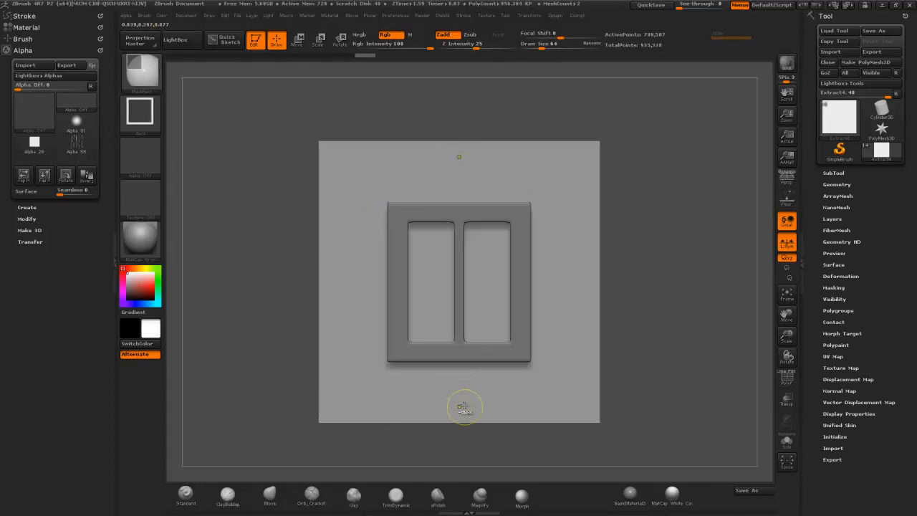
left_click_drag(448, 211, 474, 350)
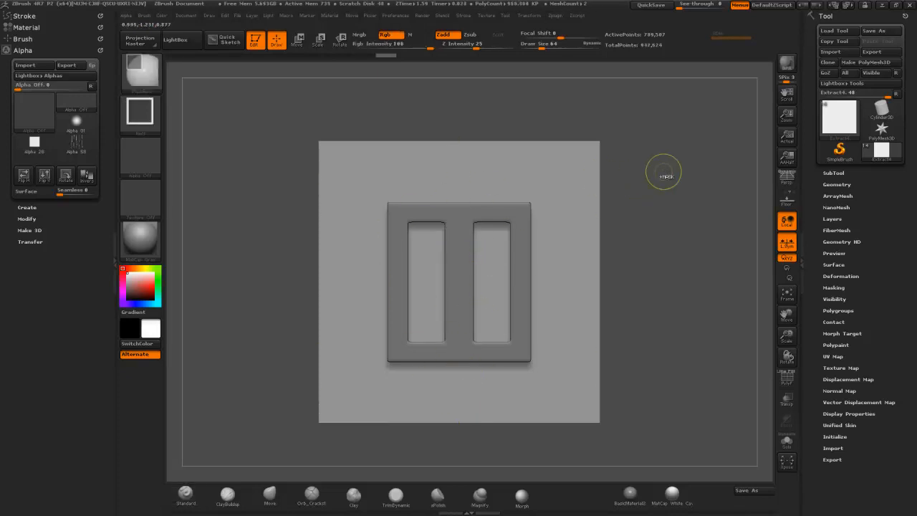
left_click_drag(660, 177, 631, 206, "ctrl")
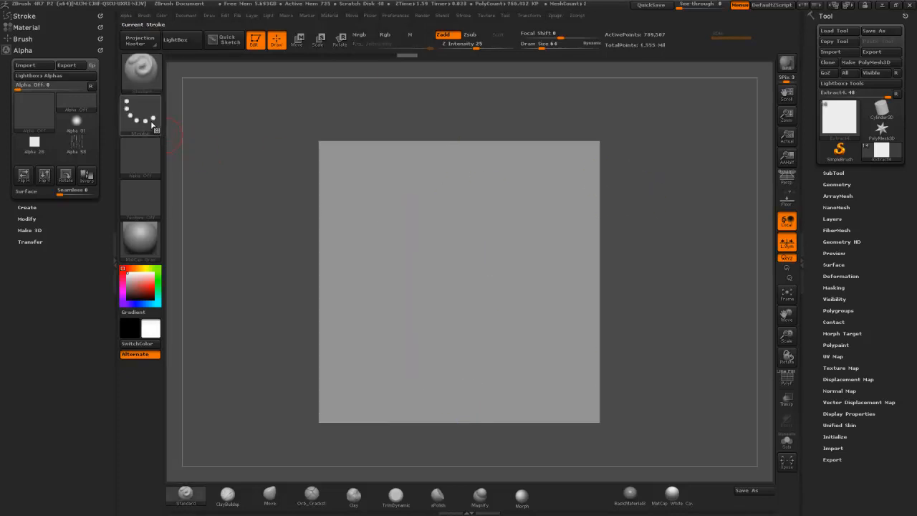
Step: Switch the masking brush to MaskCircle and enable the Square and Center options of its circle stroke
left_click(140, 72, "ctrl")
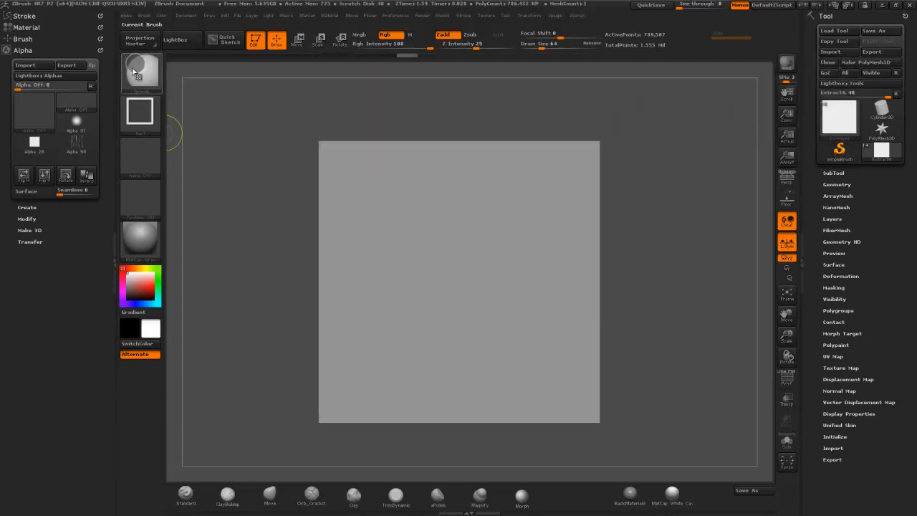
mouse_move(138, 73)
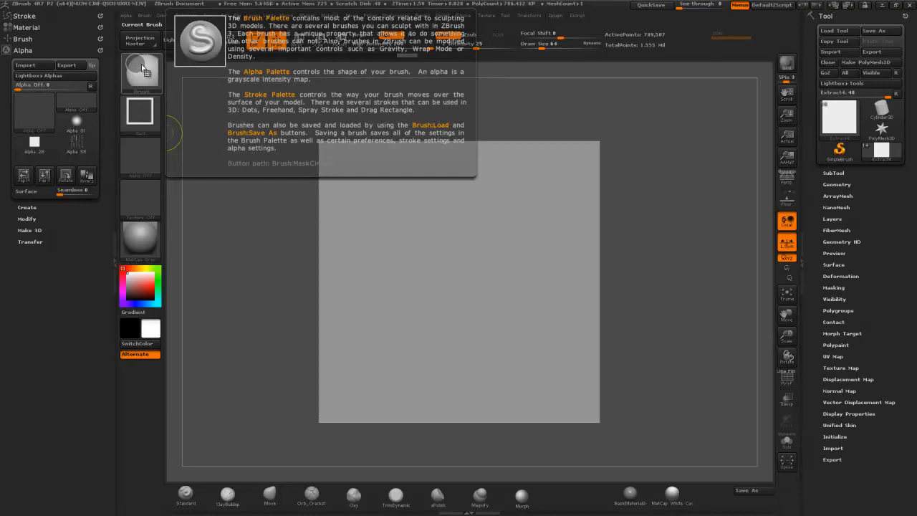
left_click(140, 111)
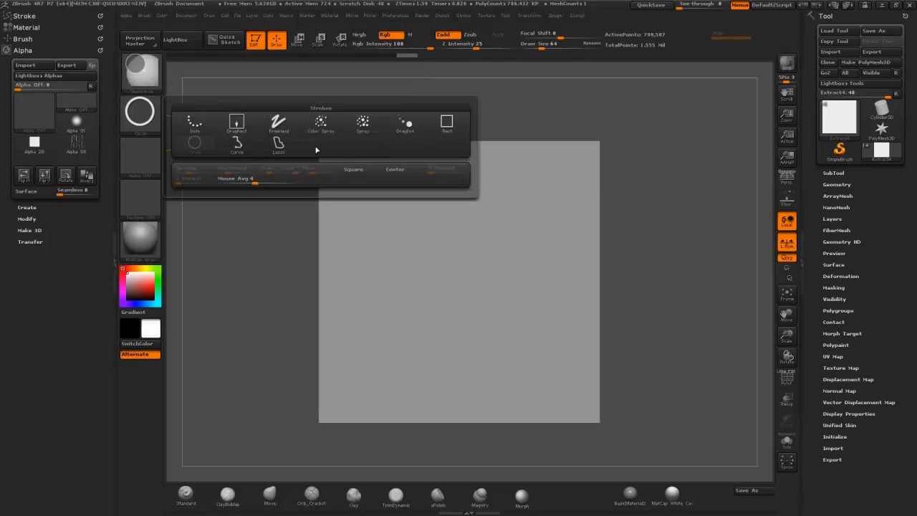
left_click(356, 172)
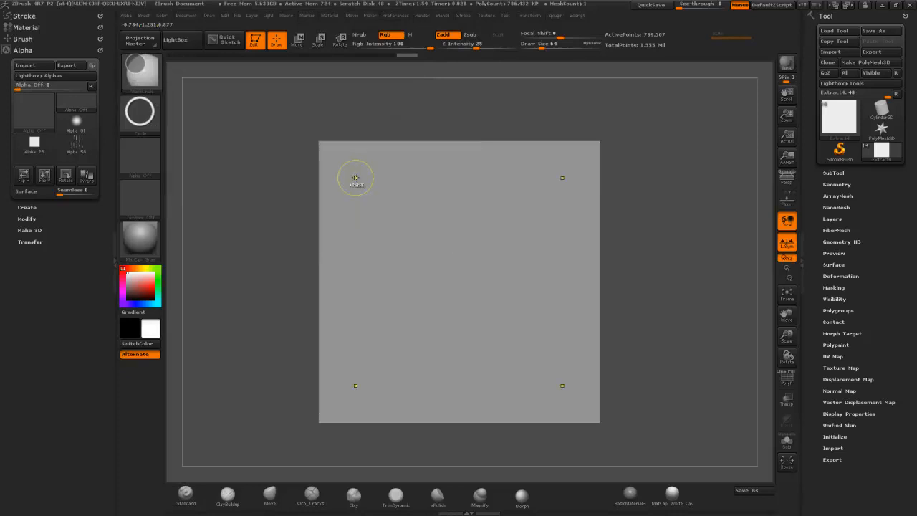
left_click(142, 111)
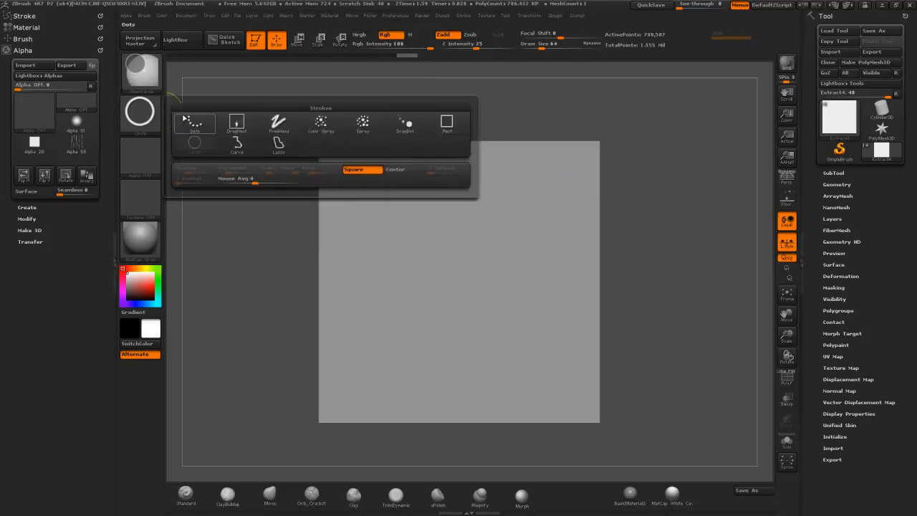
left_click(401, 171)
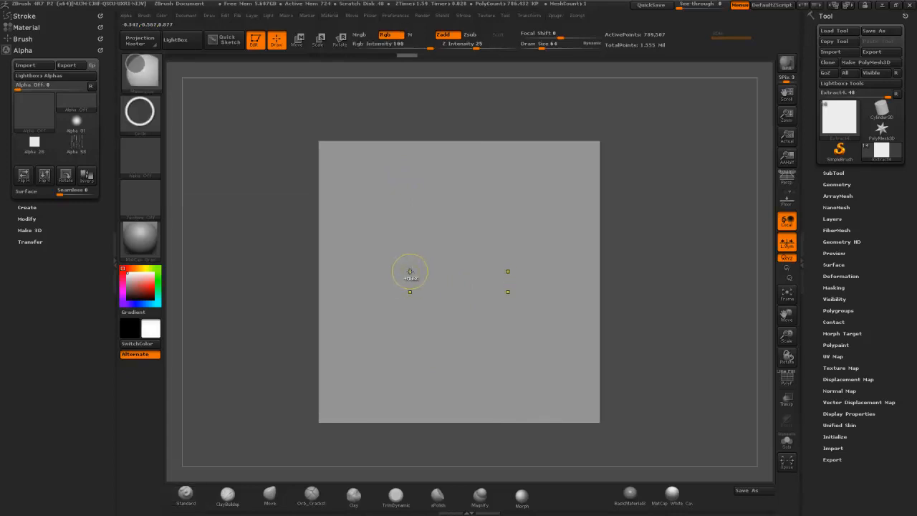
Step: Try masking mirrored circles on both halves of the wall and clear each attempt
left_click_drag(411, 262, 430, 206)
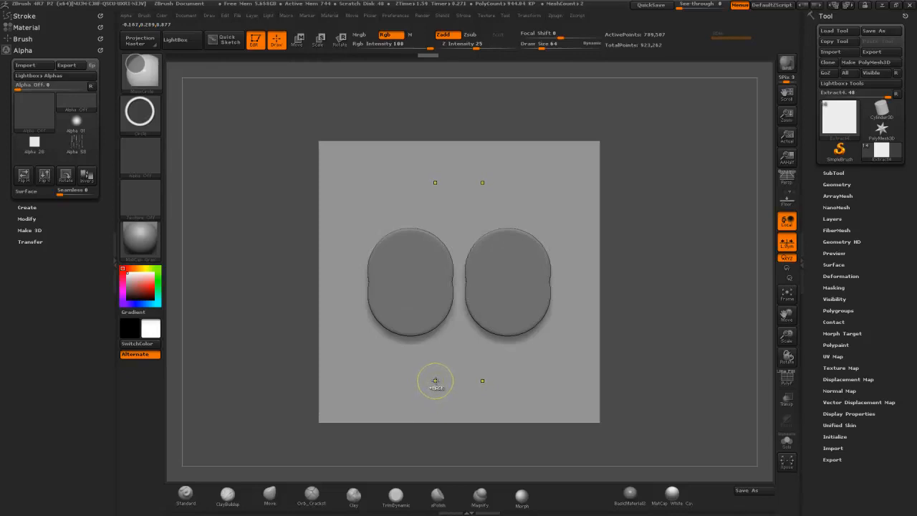
left_click_drag(308, 147, 314, 177, "ctrl")
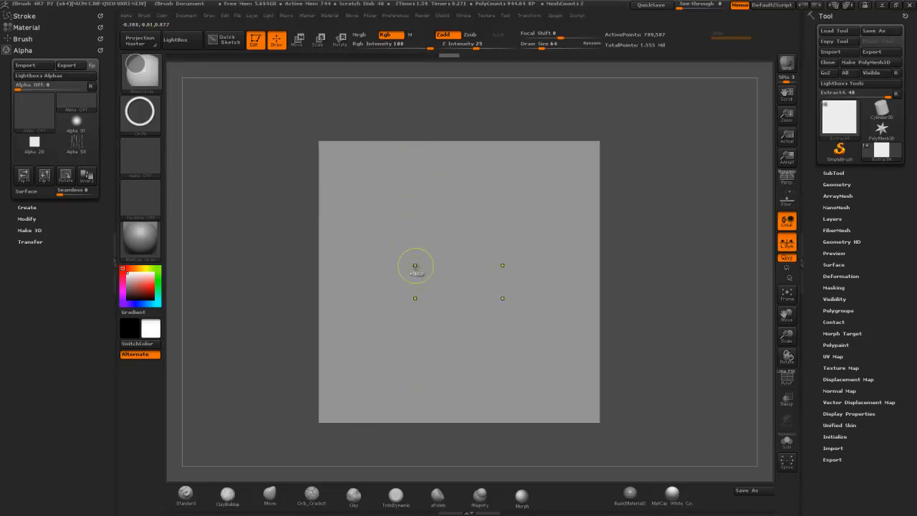
left_click_drag(410, 274, 440, 201)
left_click_drag(459, 101, 450, 122, "ctrl")
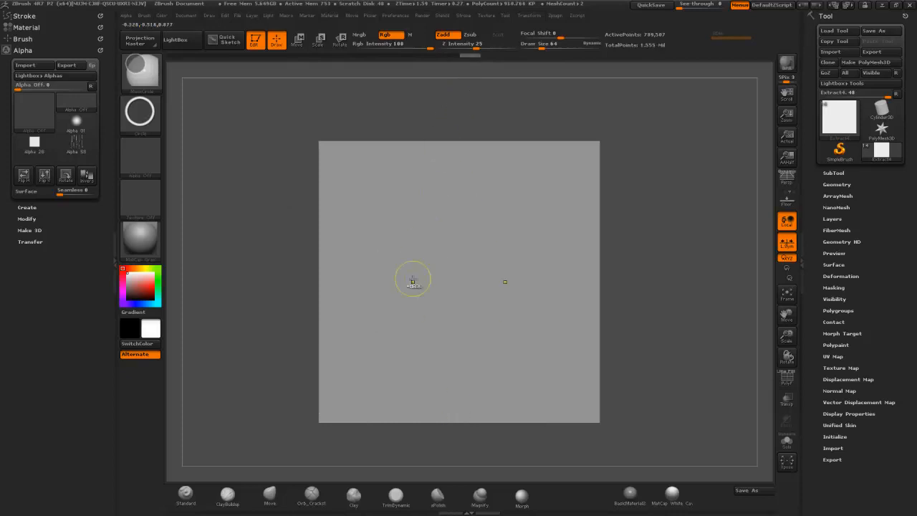
Step: Mask two mirrored circles overlapping at the wall's centre, choose MaskRect as the masking brush and turn on transparency
left_click_drag(412, 280, 459, 171, "ctrl")
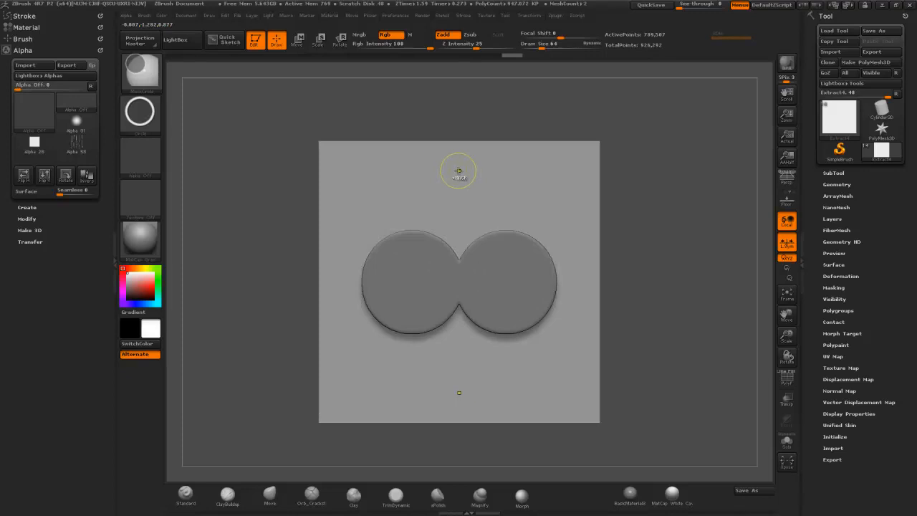
left_click(150, 84)
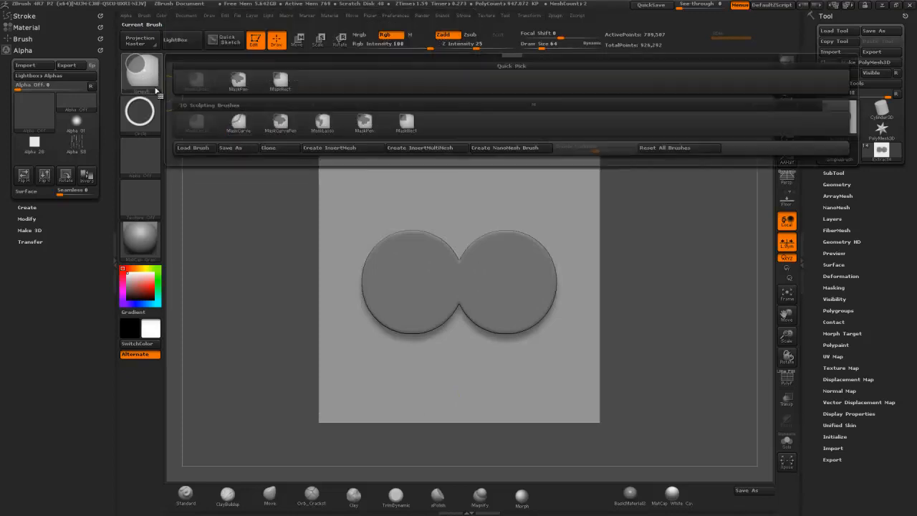
left_click(272, 82)
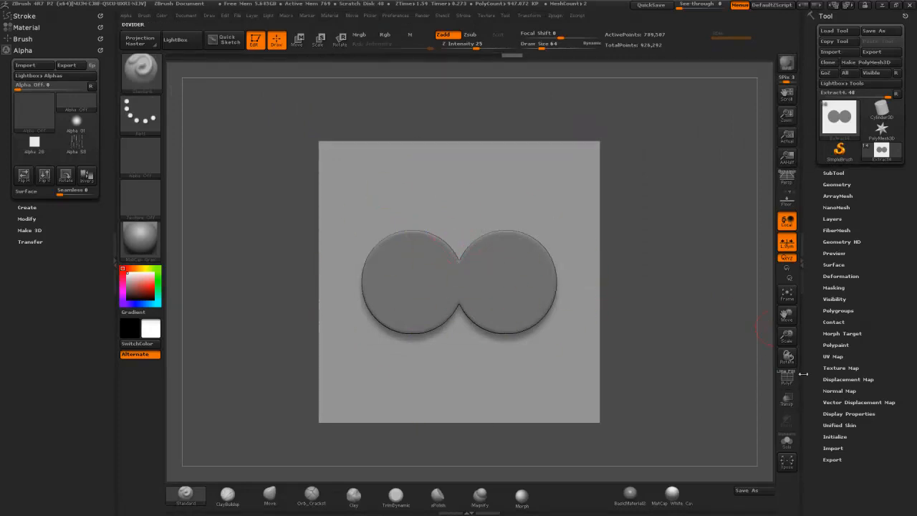
left_click(793, 402)
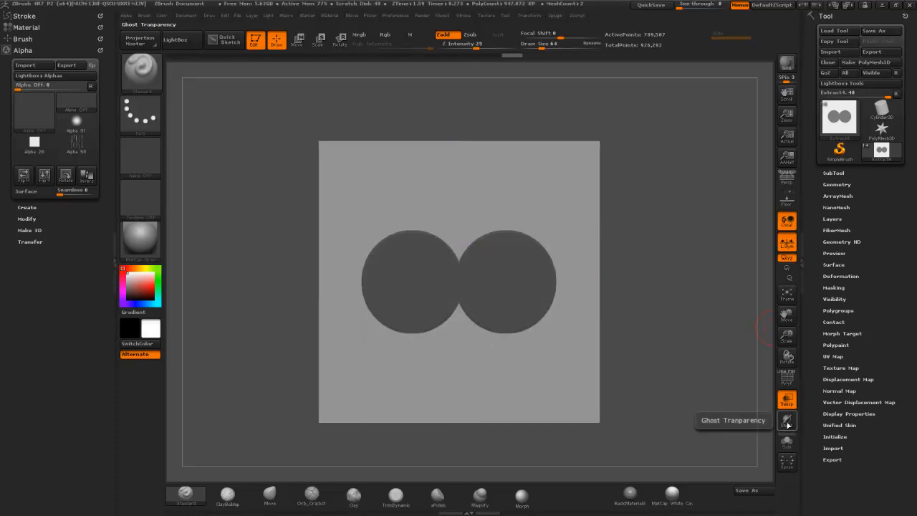
Step: Fill the notches between the two circles with rectangular masks to form one straight-sided horizontal capsule
key("ctrl")
left_click_drag(435, 238, 503, 280, "ctrl")
mouse_move(405, 284)
left_mouse_down("ctrl")
mouse_move(483, 256)
mouse_move(516, 237)
mouse_move(511, 230)
left_mouse_up("ctrl")
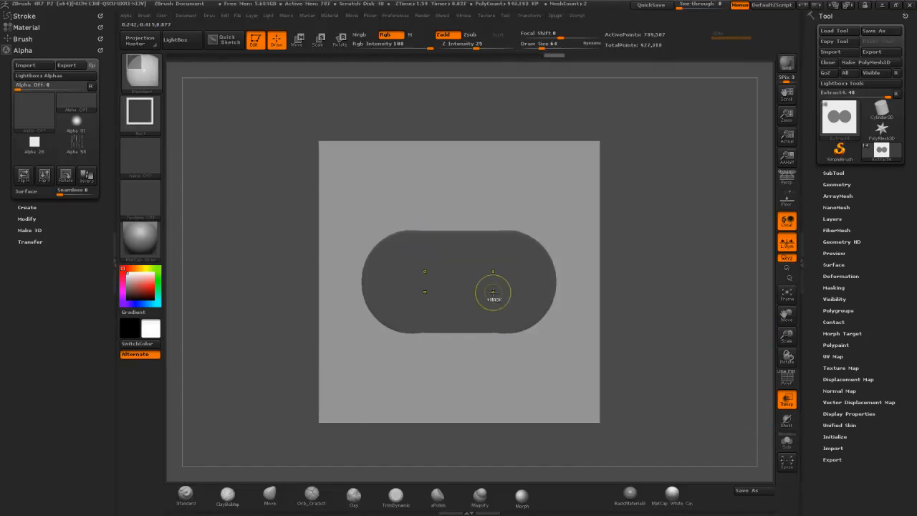
mouse_move(658, 134)
left_mouse_down()
mouse_move(688, 162)
mouse_move(671, 142)
left_mouse_up()
left_click_drag(403, 260, 502, 237, "ctrl")
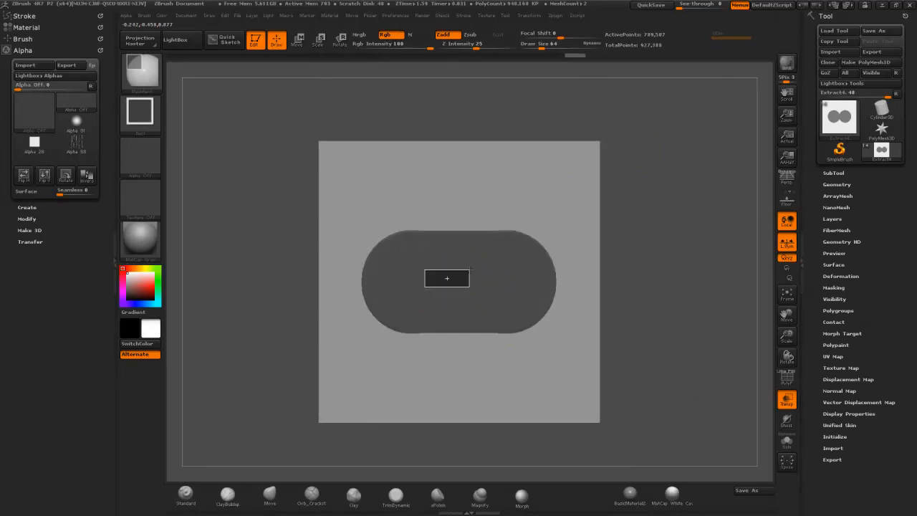
left_click_drag(485, 265, 505, 230, "ctrl")
mouse_move(428, 288)
left_mouse_down("ctrl")
mouse_move(496, 244)
mouse_move(478, 229)
left_mouse_up("ctrl")
mouse_move(426, 288)
left_mouse_down("ctrl")
mouse_move(471, 242)
mouse_move(463, 231)
mouse_move(464, 241)
left_mouse_up("ctrl")
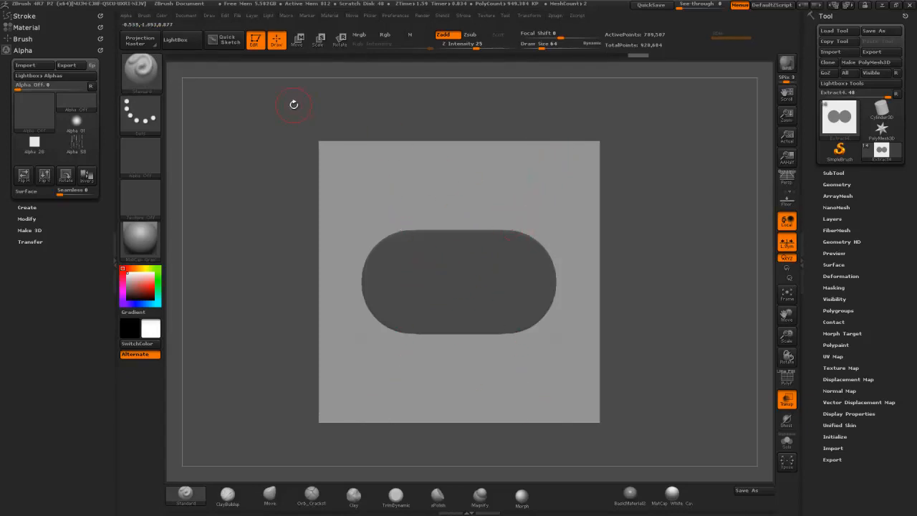
Step: Switch the masking brush to MaskCircle and cut a mirrored round hole into each end of the capsule mask
left_click(148, 80, "ctrl")
left_click(211, 102, "ctrl")
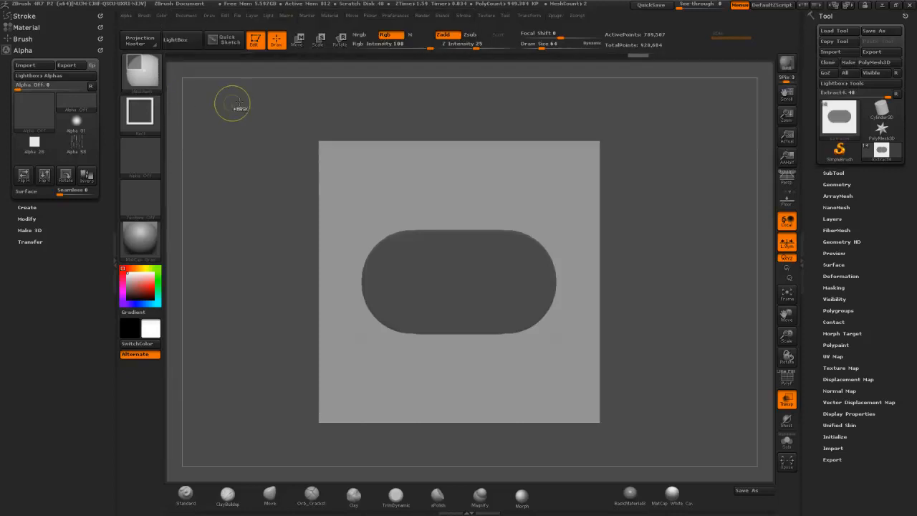
left_click(141, 72, "ctrl")
left_click(196, 123, "ctrl")
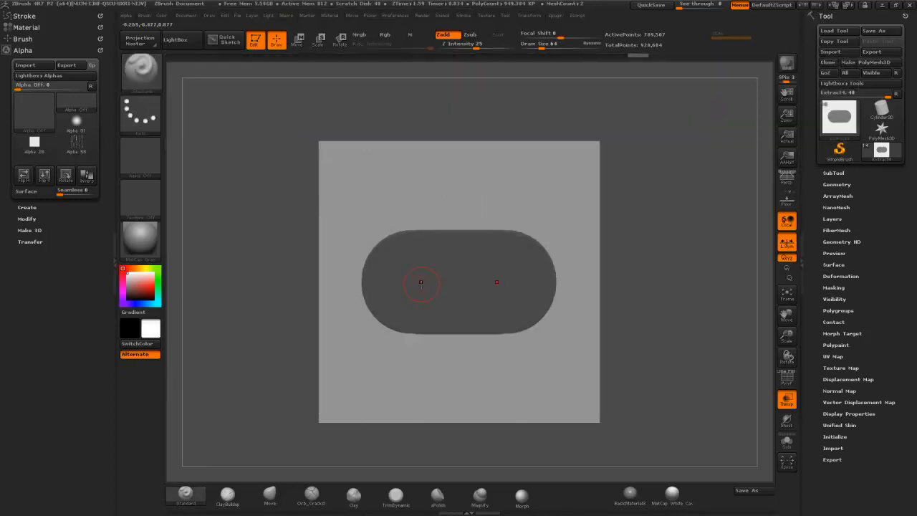
key("ctrl+z")
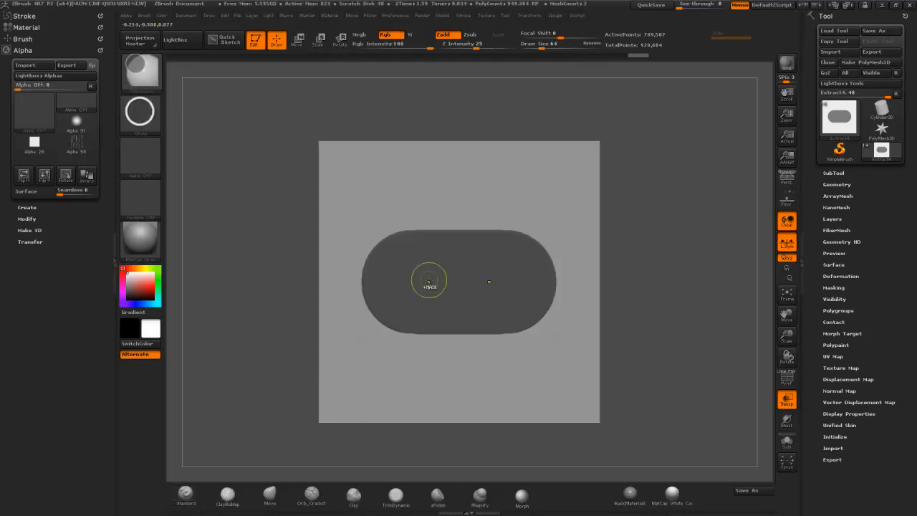
left_click_drag(415, 283, 447, 241, "ctrl")
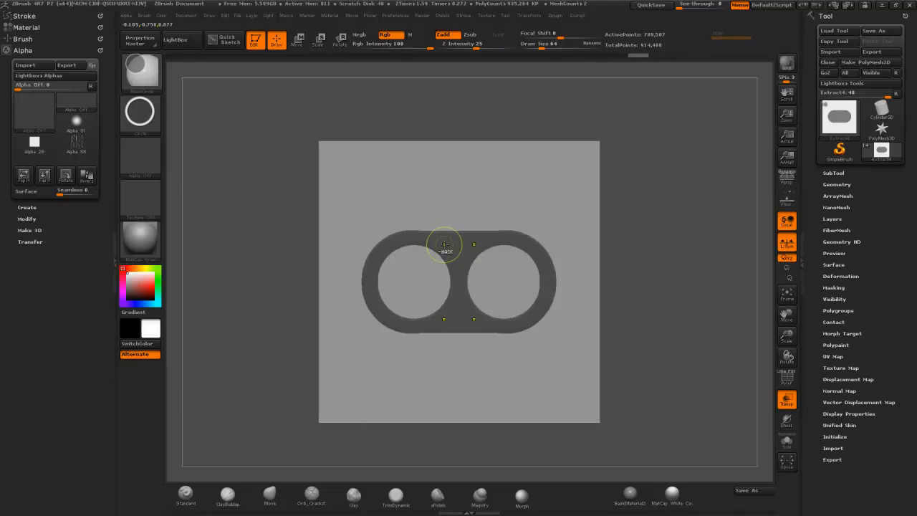
Step: Use MaskRect to clear the area between the holes, add a vertical centre bar and fill the rounded outer ends, forming two rectangular openings
left_click(134, 69, "ctrl")
left_click(279, 86)
mouse_move(418, 268)
left_mouse_down("ctrl")
mouse_move(504, 287)
mouse_move(510, 314)
mouse_move(493, 320)
left_mouse_up("ctrl")
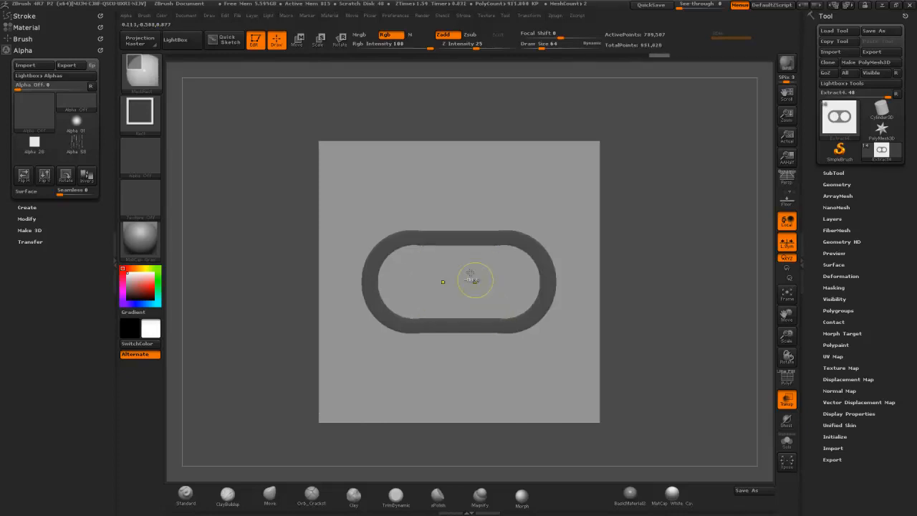
left_click_drag(450, 237, 463, 322, "ctrl")
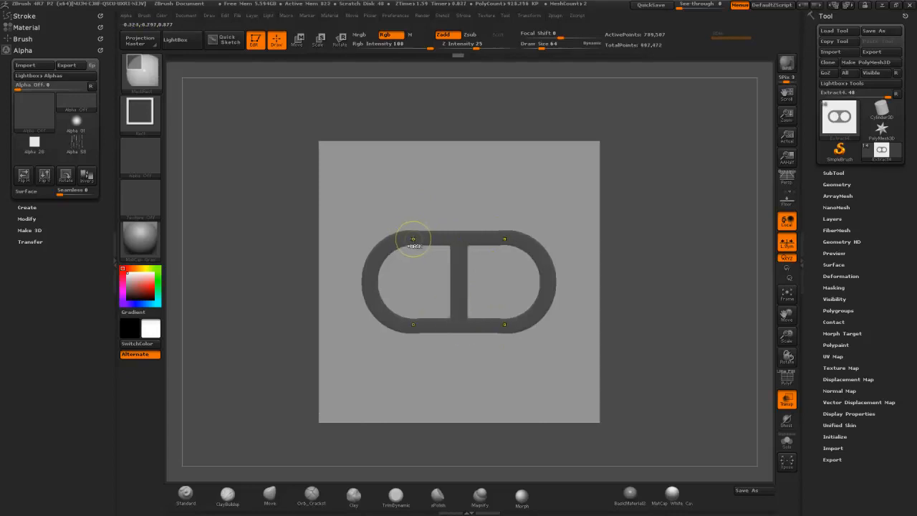
mouse_move(414, 241)
left_mouse_down()
mouse_move(388, 263)
mouse_move(379, 301)
mouse_move(400, 280)
left_mouse_up()
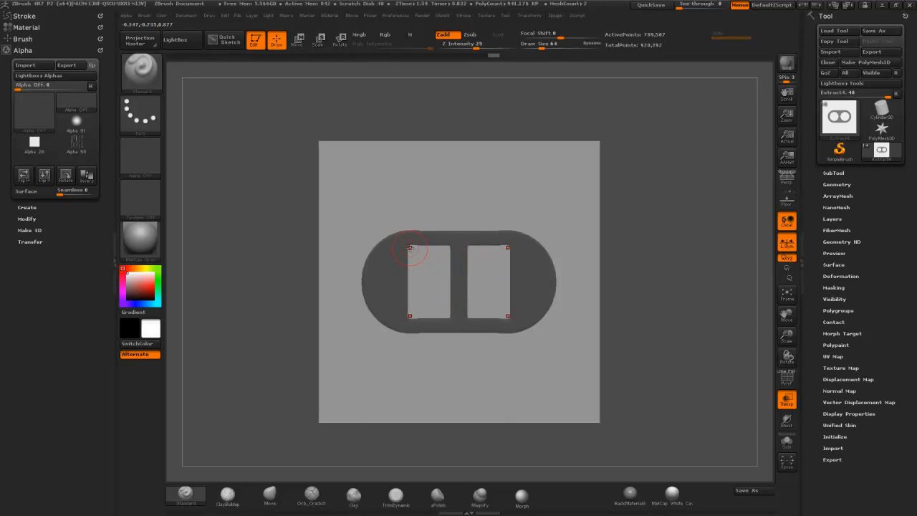
Step: Adjust the borders of the two rectangular openings with added and subtracted rectangle masks, widening them toward the capsule's rounded ends
key("ctrl")
left_click_drag(421, 262, 447, 314, "ctrl")
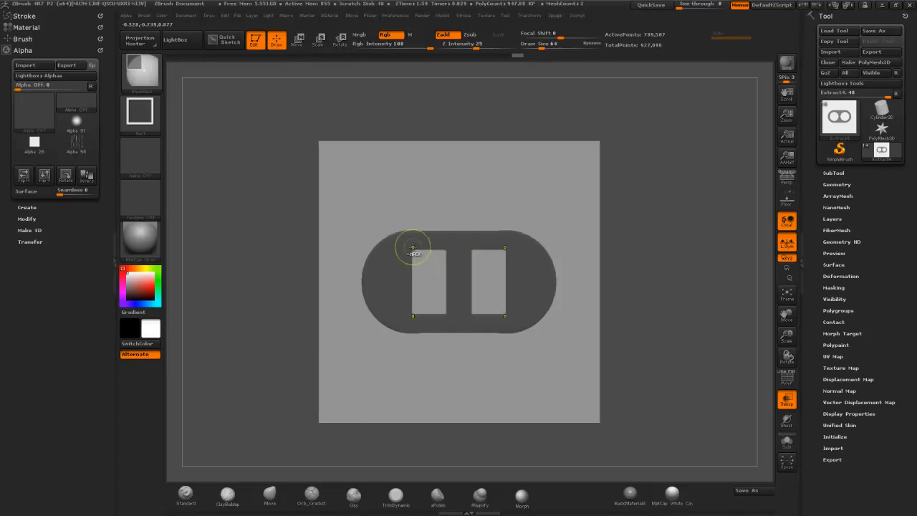
left_click_drag(412, 247, 446, 310, "ctrl+alt")
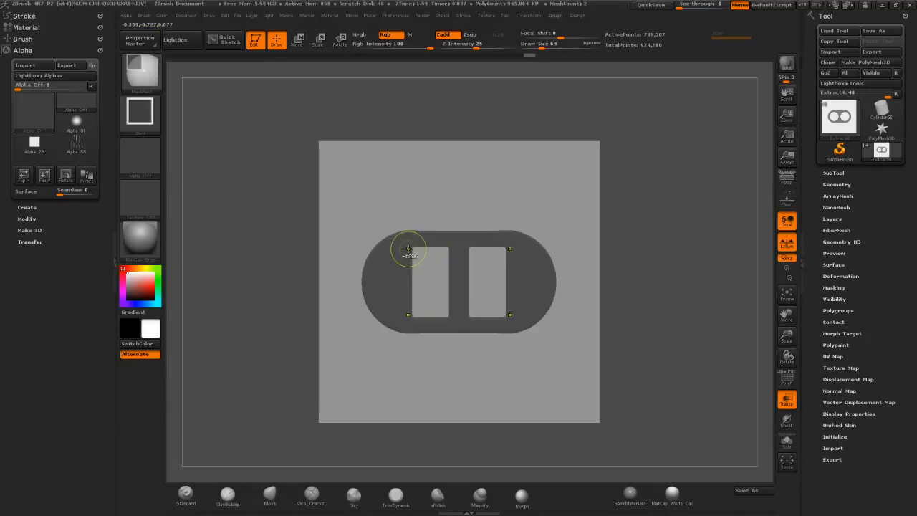
mouse_move(410, 248)
left_mouse_down("ctrl+alt")
mouse_move(449, 247)
mouse_move(414, 272)
mouse_move(409, 296)
left_mouse_up("ctrl+alt")
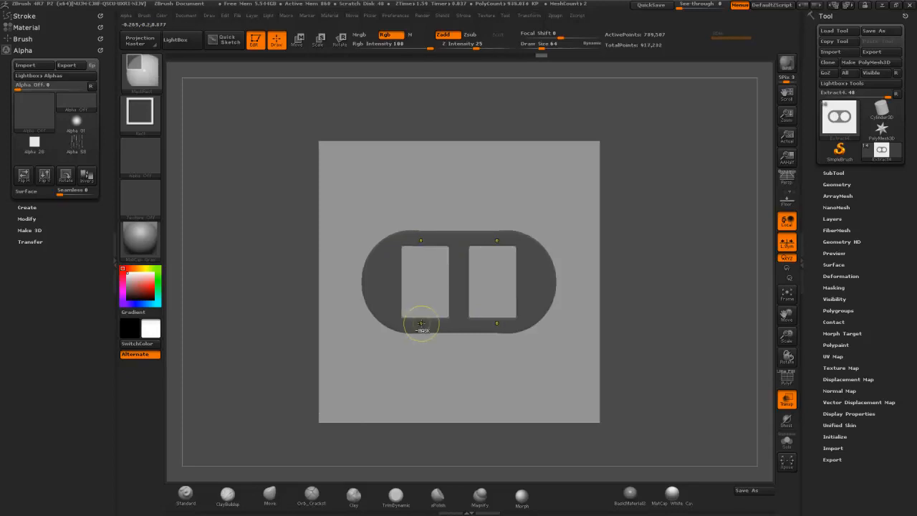
Step: Mask a narrow vertical strip on the ShadowBox side wall to make the buckle thinner
mouse_move(683, 223)
left_mouse_down()
mouse_move(709, 219)
mouse_move(724, 228)
mouse_move(677, 236)
left_mouse_up()
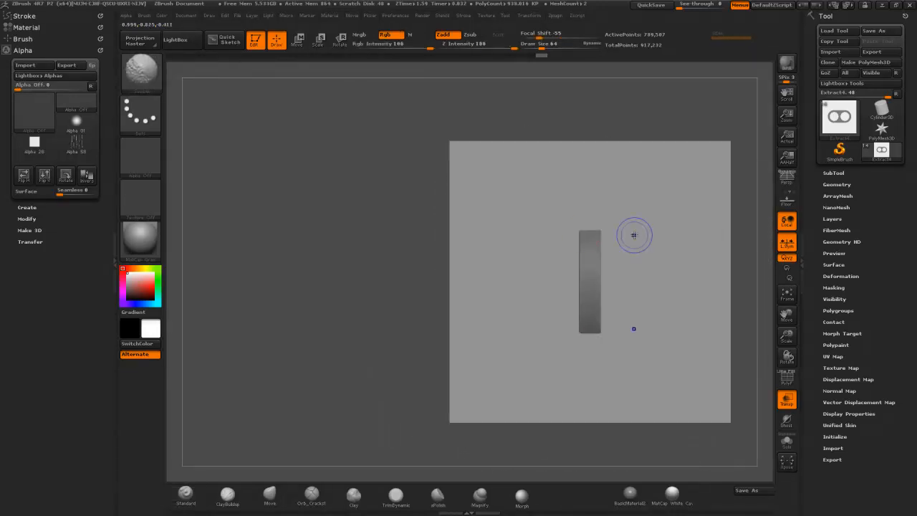
key("ctrl")
mouse_move(587, 217)
left_mouse_down("ctrl")
mouse_move(598, 329)
mouse_move(590, 348)
left_mouse_up("ctrl")
mouse_move(666, 107)
left_mouse_down()
mouse_move(615, 108)
mouse_move(609, 138)
mouse_move(655, 129)
mouse_move(645, 127)
left_mouse_up()
key("ctrl+z")
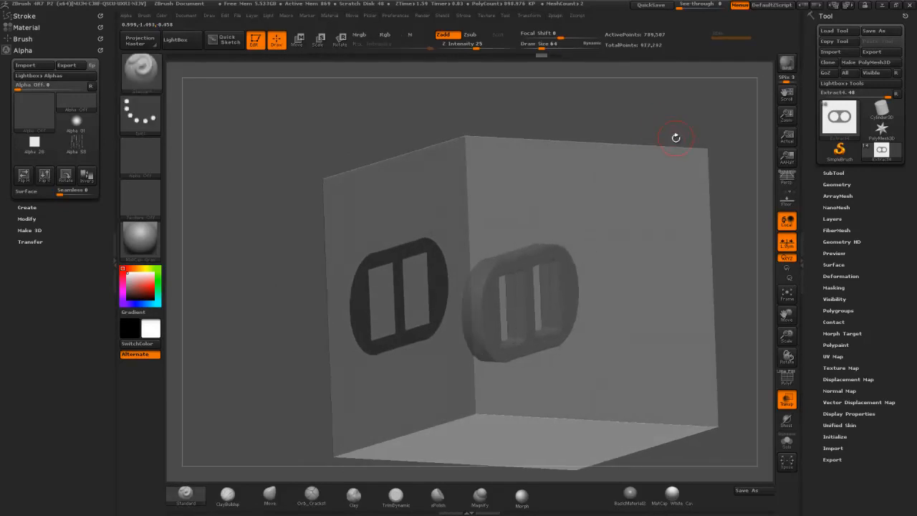
left_click(552, 56)
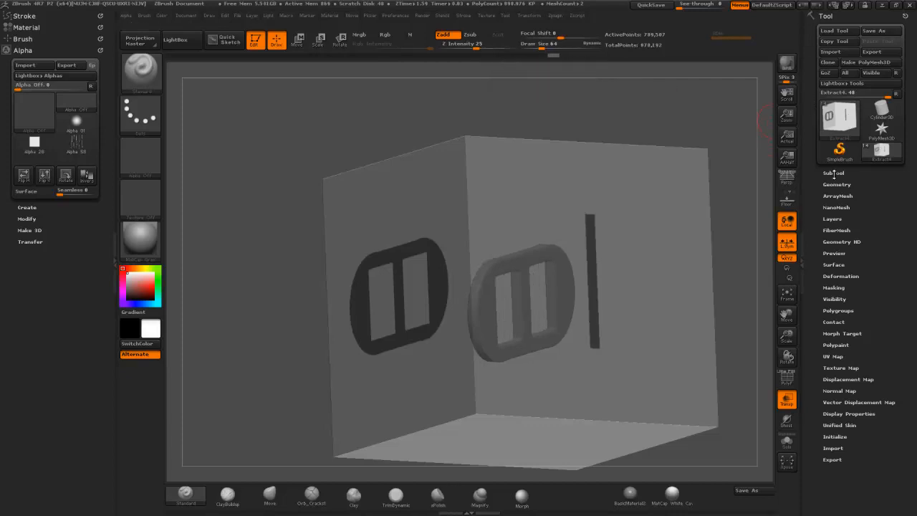
Step: Turn off ShadowBox in the geometry settings to convert the buckle into a regular mesh
left_click(836, 185)
left_click(837, 310)
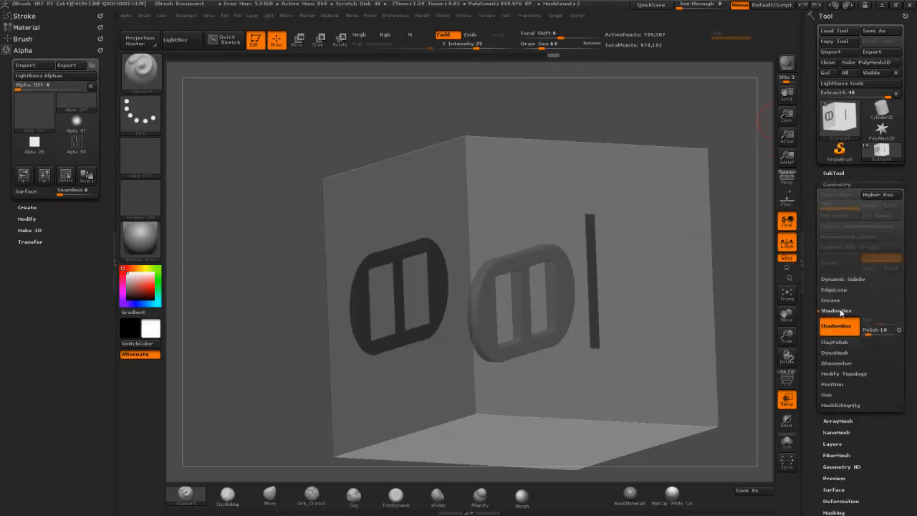
left_click(837, 326)
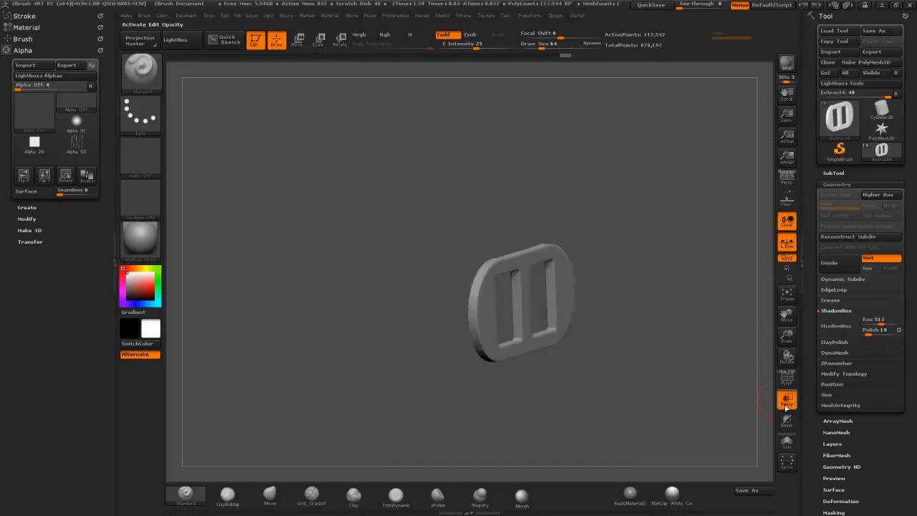
Step: Make the two chest strap subtools visible alongside the buckle
left_click(834, 172)
left_click_drag(679, 267, 669, 305, "shift")
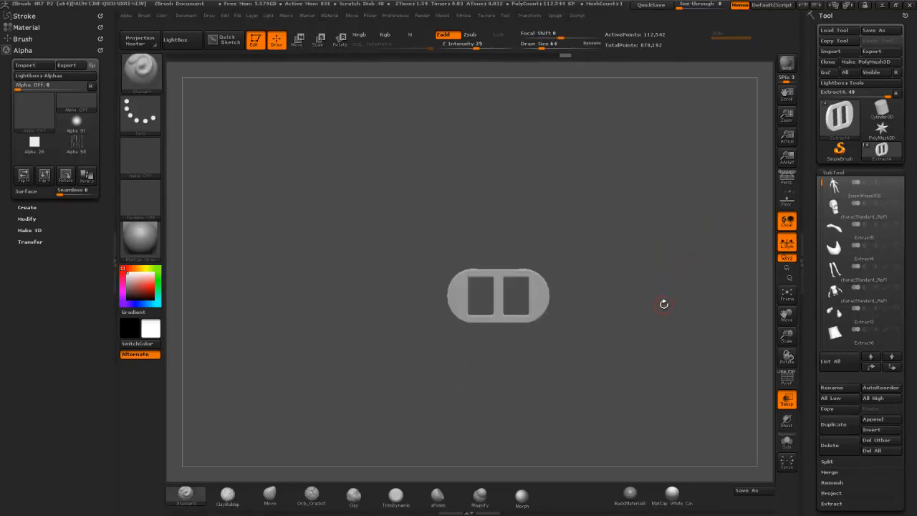
mouse_move(668, 301)
left_mouse_down()
mouse_move(662, 281)
mouse_move(667, 288)
left_mouse_up()
left_click_drag(673, 283, 681, 277, "shift")
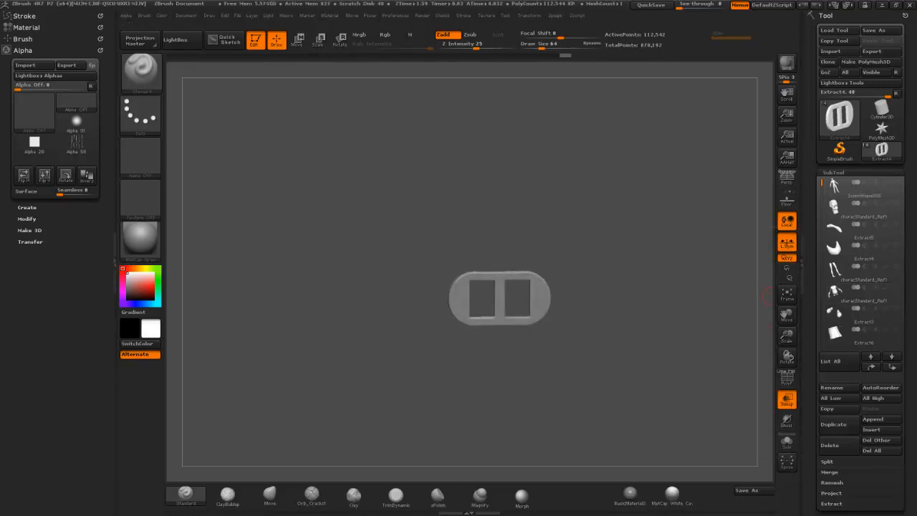
mouse_move(754, 276)
left_mouse_down()
mouse_move(635, 218)
mouse_move(648, 225)
mouse_move(645, 247)
left_mouse_up()
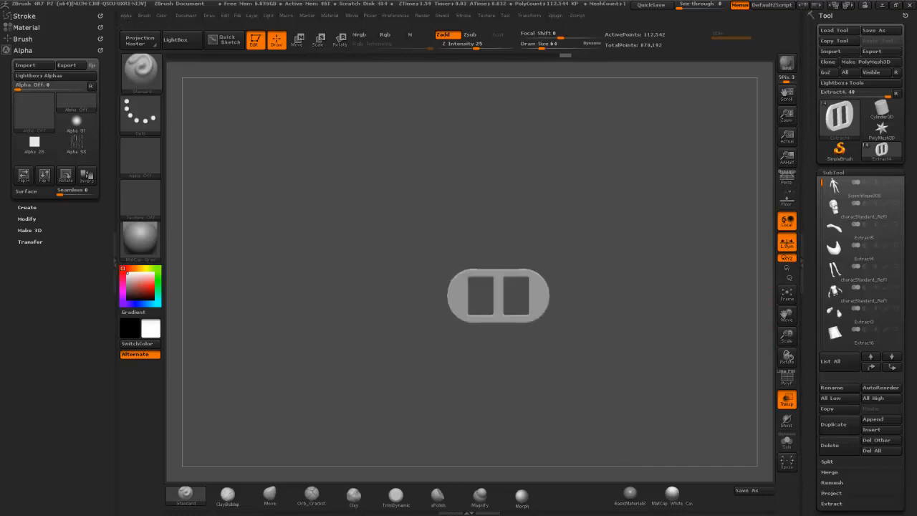
left_click_drag(573, 275, 539, 312)
left_click_drag(646, 206, 636, 233, "shift")
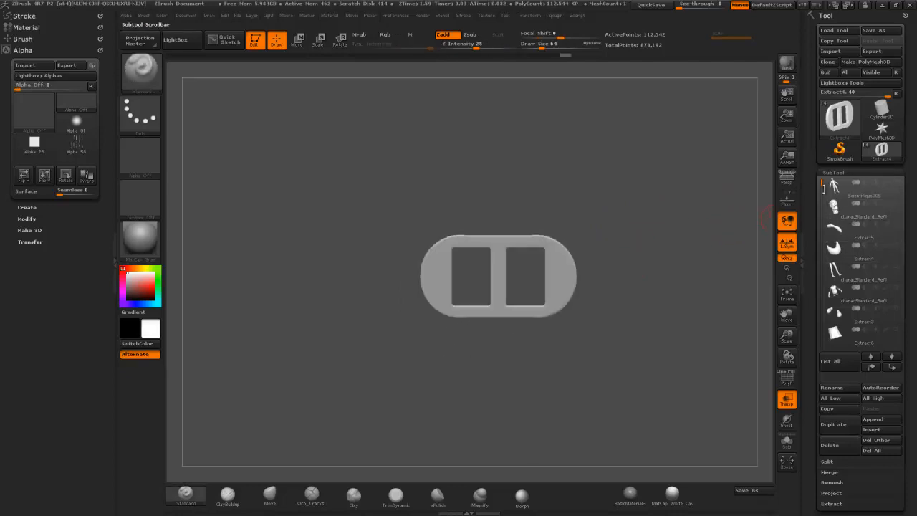
left_click_drag(822, 183, 822, 269)
mouse_move(897, 249)
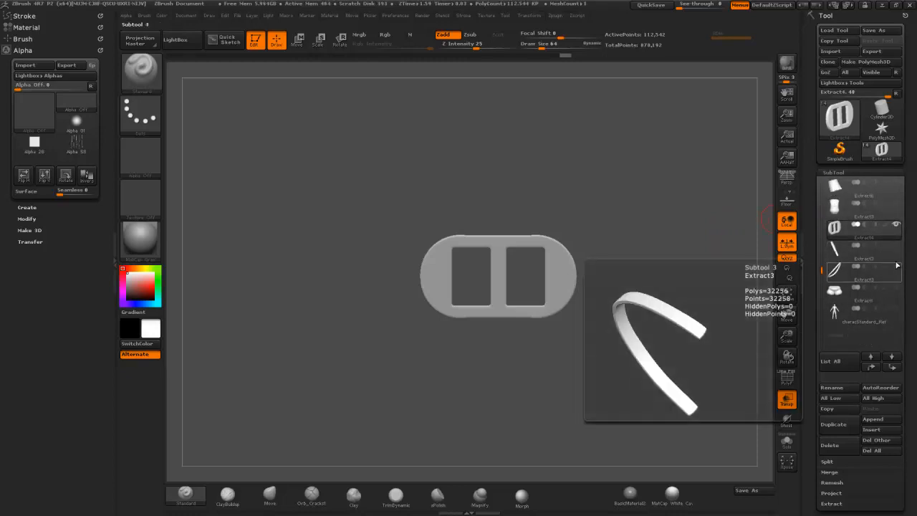
left_click(897, 266)
left_click(899, 248)
Step: Try to rotate the buckle with a transpose line and undo the rotation
left_click_drag(659, 248, 706, 262)
left_click_drag(705, 261, 687, 242, "alt")
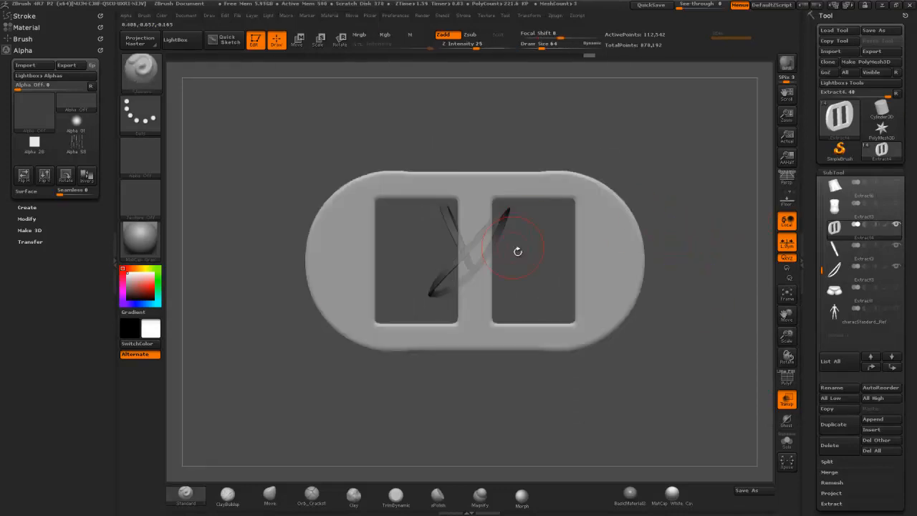
left_click_drag(663, 134, 565, 215)
left_click_drag(643, 138, 669, 124)
left_click_drag(629, 160, 444, 85, "shift")
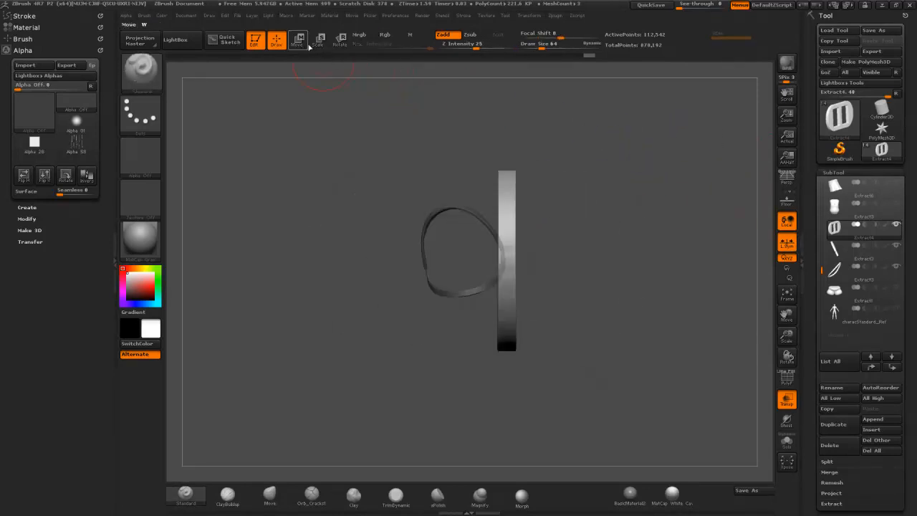
left_click_drag(688, 118, 582, 95)
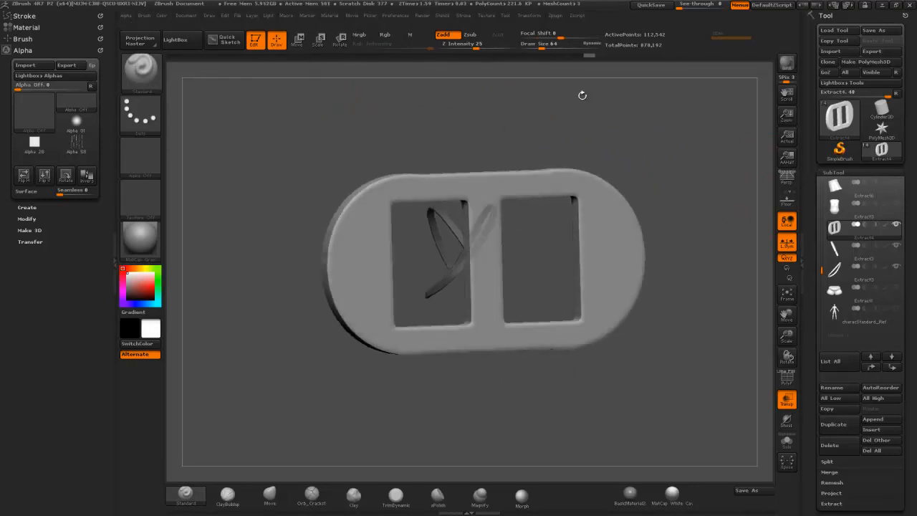
left_click(340, 40)
left_click_drag(617, 126, 636, 118, "shift")
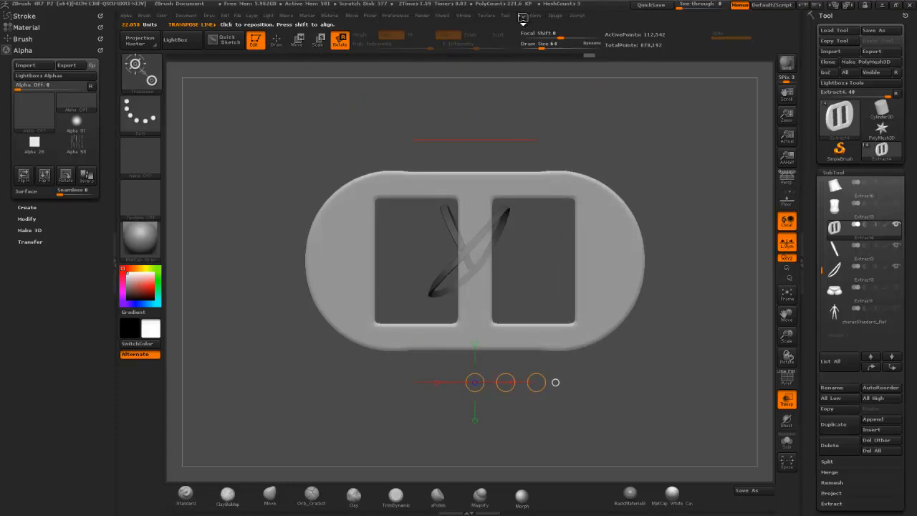
left_click(525, 15)
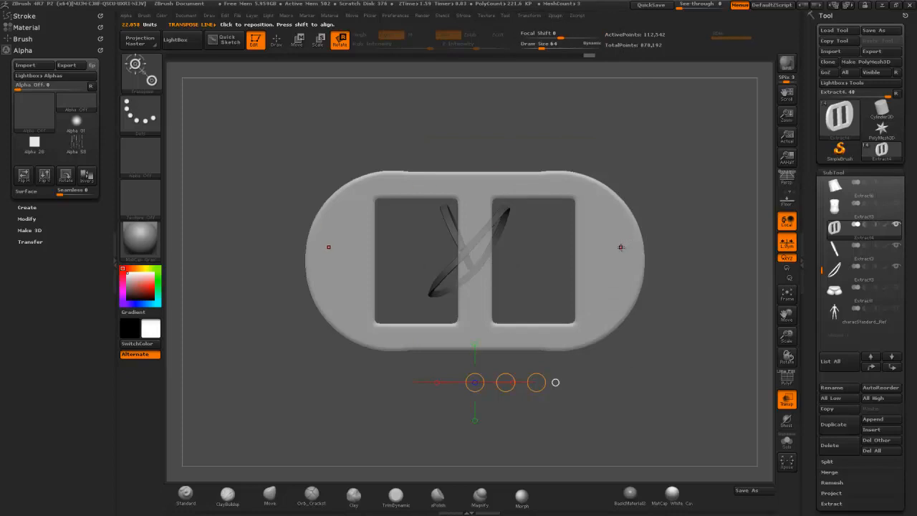
mouse_move(593, 265)
left_mouse_down()
mouse_move(666, 156)
mouse_move(699, 134)
mouse_move(677, 157)
mouse_move(701, 185)
left_mouse_up()
key("ctrl+z")
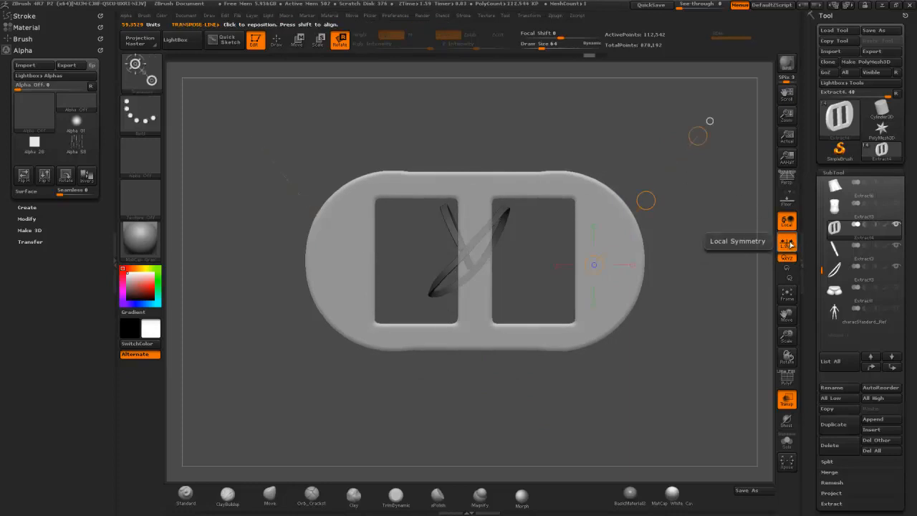
Step: Turn off local symmetry, test a rotation of the buckle and undo it
left_click(788, 244)
left_click_drag(698, 135, 636, 175)
key("ctrl+z")
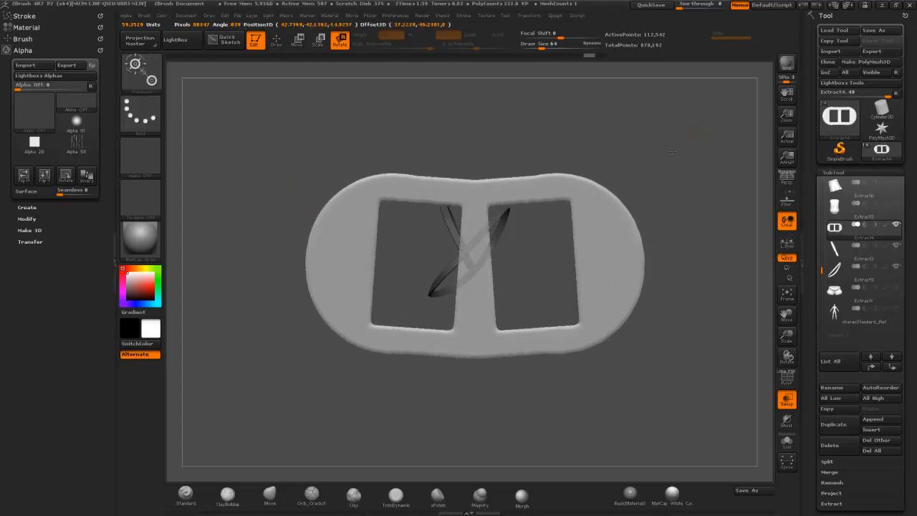
key("ctrl+z")
Step: Scale the buckle down until it is about as small as the width of the chest straps
left_click(319, 42)
left_click_drag(699, 136, 618, 197)
left_click_drag(698, 136, 651, 193)
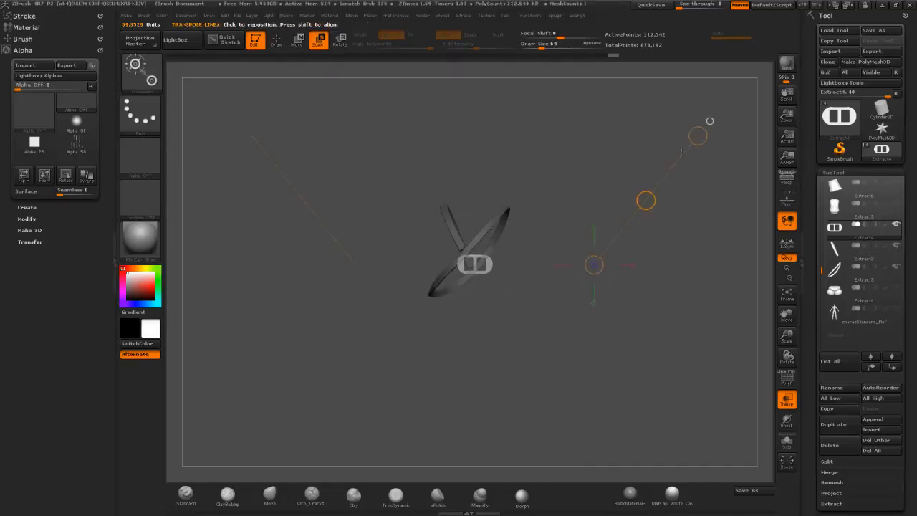
left_click_drag(698, 136, 645, 194)
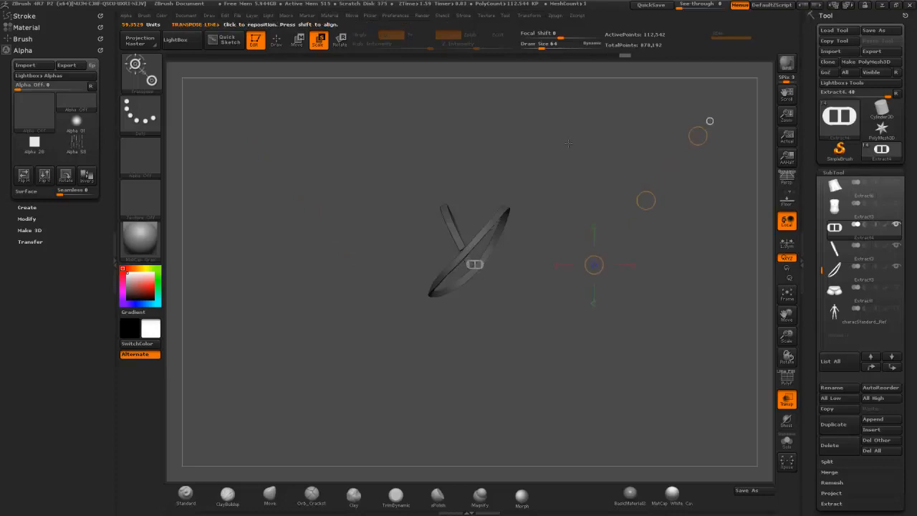
Step: Move the buckle to the front of the chest straps near the point where they cross
left_click(301, 44)
mouse_move(477, 267)
left_mouse_down()
mouse_move(509, 323)
mouse_move(484, 285)
left_mouse_up()
left_click_drag(536, 220, 559, 259)
left_click_drag(517, 234, 557, 230)
mouse_move(481, 212)
left_mouse_down()
mouse_move(569, 213)
mouse_move(507, 212)
mouse_move(483, 200)
left_mouse_up()
left_click_drag(587, 211, 568, 232)
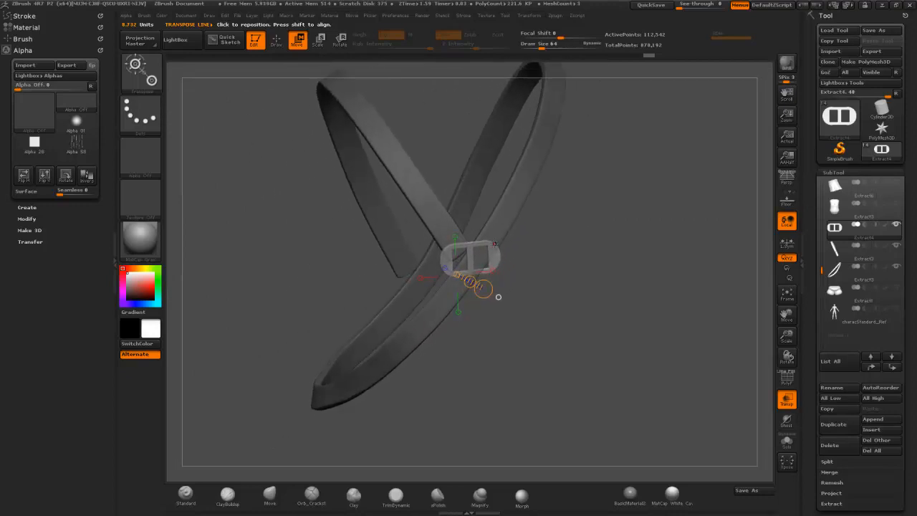
Step: Rotate the buckle to follow the long diagonal strap and move it down onto the straps' crossing
mouse_move(495, 246)
left_mouse_down("shift")
mouse_move(490, 255)
mouse_move(691, 215)
mouse_move(673, 183)
mouse_move(558, 120)
left_mouse_up("shift")
left_click(341, 41)
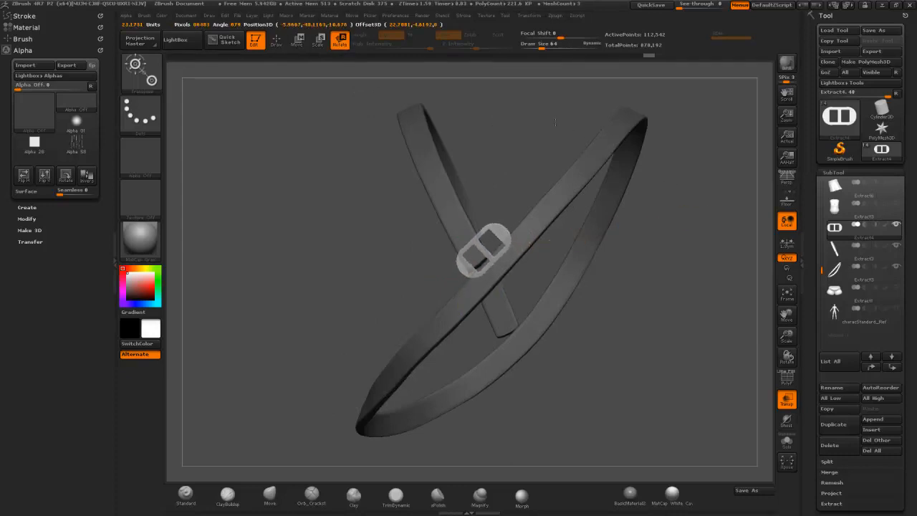
key("w")
left_click_drag(575, 238, 579, 260)
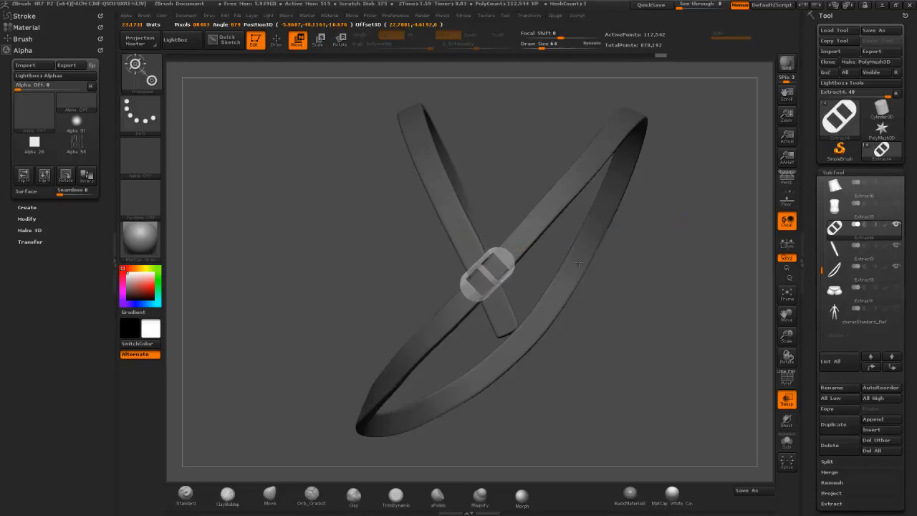
left_click_drag(579, 263, 579, 266)
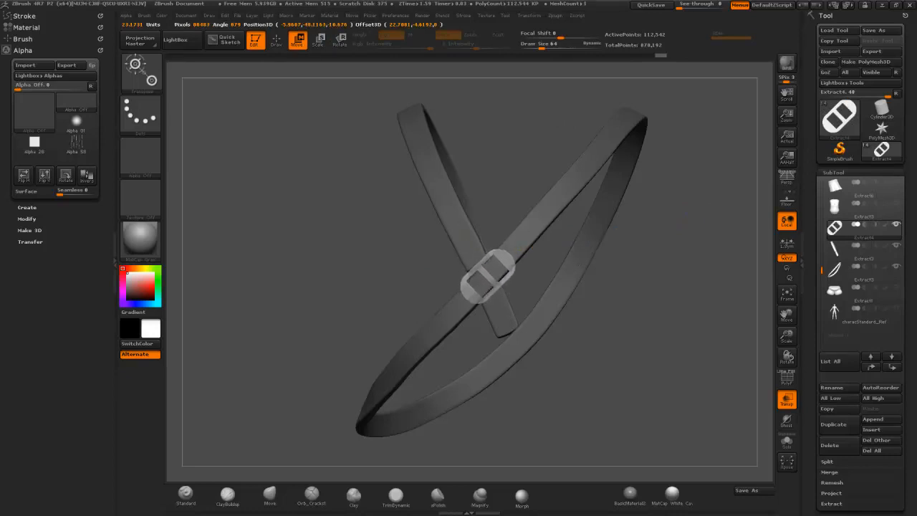
Step: Push the buckle back in side view until it meets the front surface of the chest strap
left_click_drag(475, 297, 699, 341)
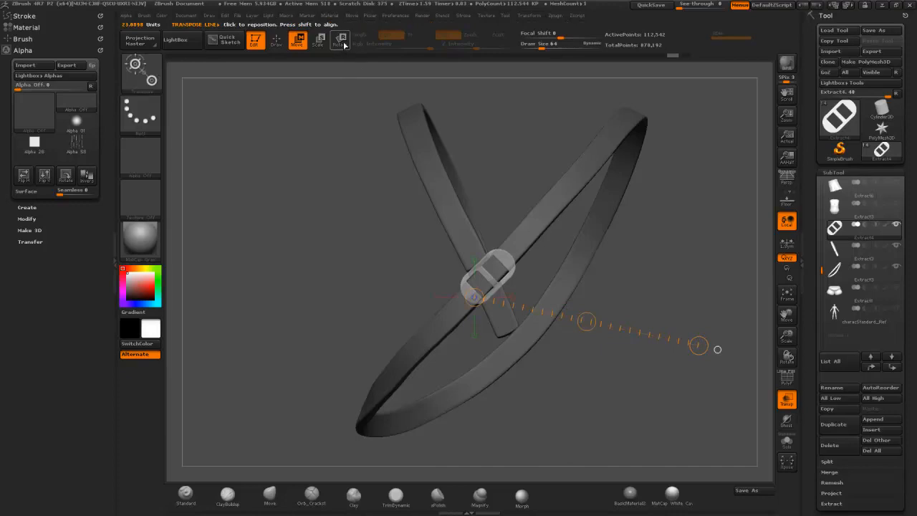
key("r")
left_click_drag(716, 348, 474, 363)
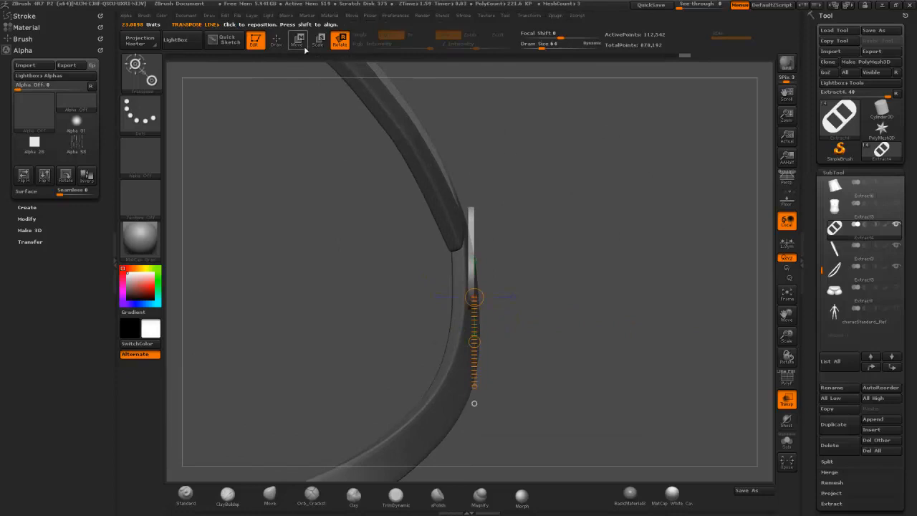
key("w")
left_click_drag(469, 244, 718, 240, "shift")
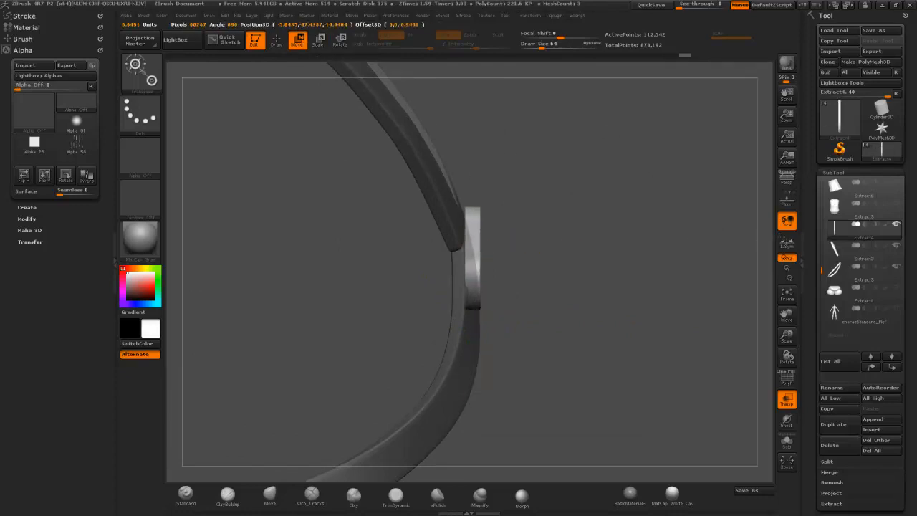
mouse_move(567, 129)
left_mouse_down()
mouse_move(444, 136)
mouse_move(570, 127)
left_mouse_up()
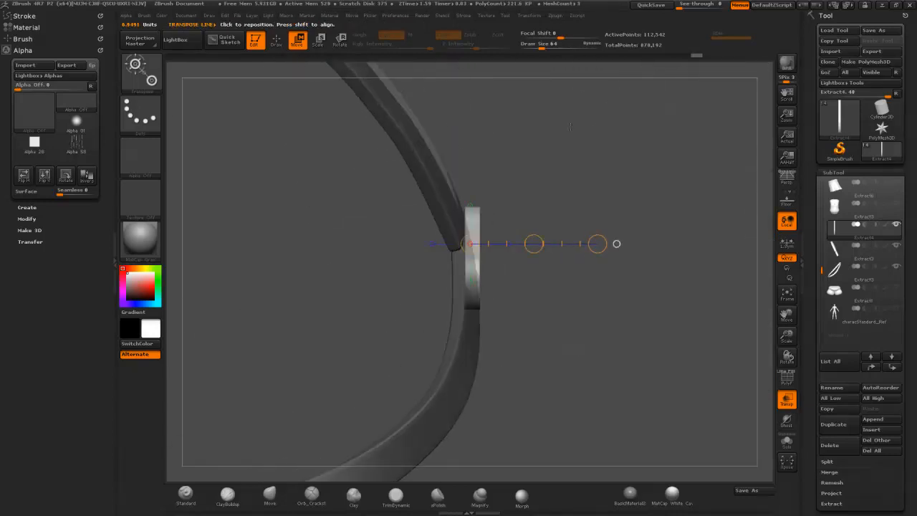
Step: Rotate the buckle so its tilt follows the curvature of the strap underneath
left_click(341, 41)
mouse_move(476, 210)
left_mouse_down()
mouse_move(627, 205)
mouse_move(648, 233)
mouse_move(652, 222)
mouse_move(649, 234)
mouse_move(634, 199)
mouse_move(643, 225)
mouse_move(665, 226)
mouse_move(660, 218)
mouse_move(658, 237)
mouse_move(642, 198)
mouse_move(639, 205)
mouse_move(652, 200)
mouse_move(626, 292)
mouse_move(599, 288)
mouse_move(592, 222)
mouse_move(609, 169)
mouse_move(530, 188)
mouse_move(480, 215)
mouse_move(489, 257)
left_mouse_up()
right_click_drag(463, 297, 442, 198)
left_click_drag(477, 205, 475, 201)
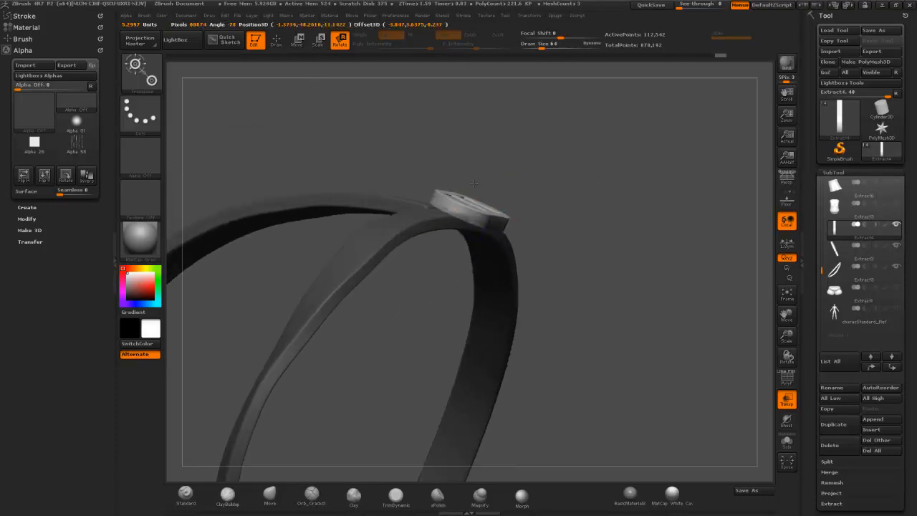
right_click_drag(450, 184, 495, 289)
Step: Return to drawing mode, turn on perspective and turn off subtool transparency to check the buckle against the straps
left_click(276, 39)
mouse_move(614, 156)
right_mouse_down()
mouse_move(594, 221)
mouse_move(565, 243)
mouse_move(522, 227)
mouse_move(594, 304)
mouse_move(728, 170)
right_mouse_up()
left_click(787, 179)
right_click_drag(648, 265, 625, 286)
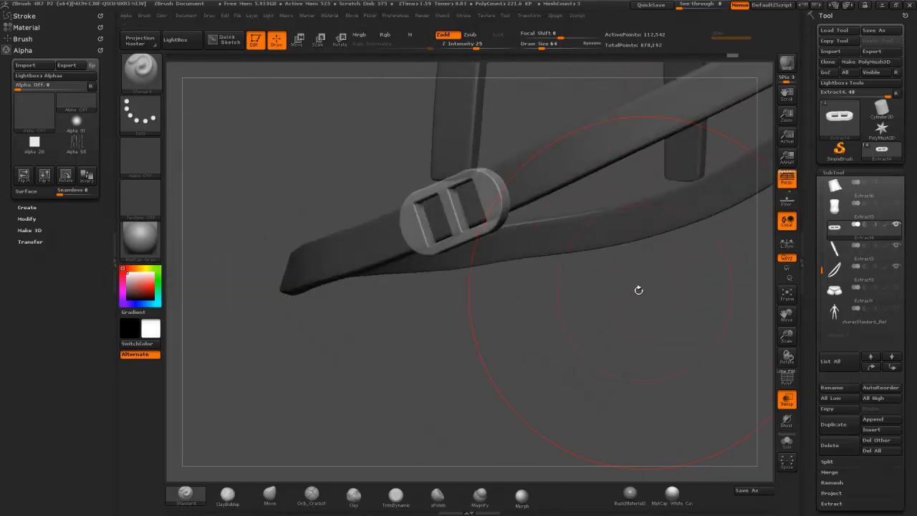
left_click(788, 399)
mouse_move(619, 352)
left_mouse_down()
mouse_move(635, 342)
mouse_move(609, 308)
mouse_move(591, 229)
mouse_move(580, 223)
mouse_move(607, 358)
mouse_move(619, 361)
mouse_move(626, 233)
mouse_move(611, 257)
mouse_move(631, 251)
mouse_move(604, 278)
mouse_move(631, 337)
mouse_move(656, 335)
left_mouse_up()
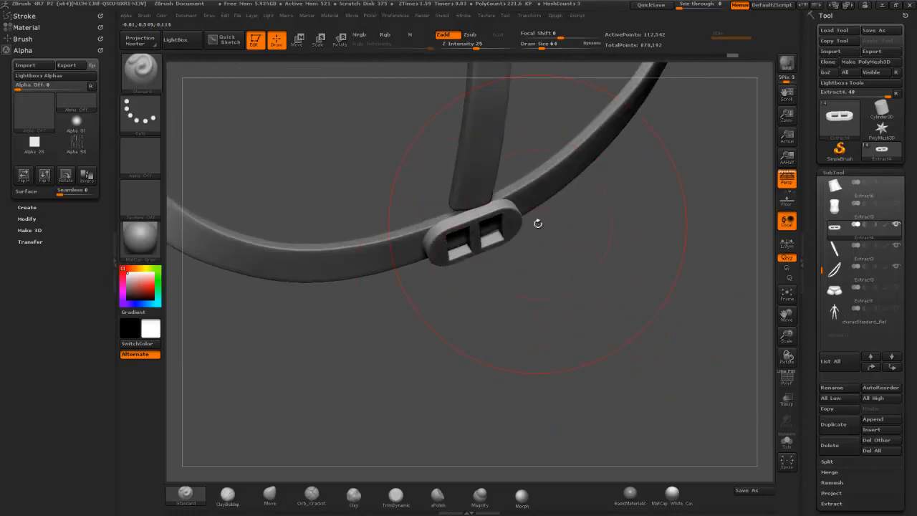
Step: Lay the Move transpose line along the buckle's length and extend it past the buckle along the strap
left_click(300, 40)
left_click_drag(421, 310, 454, 241)
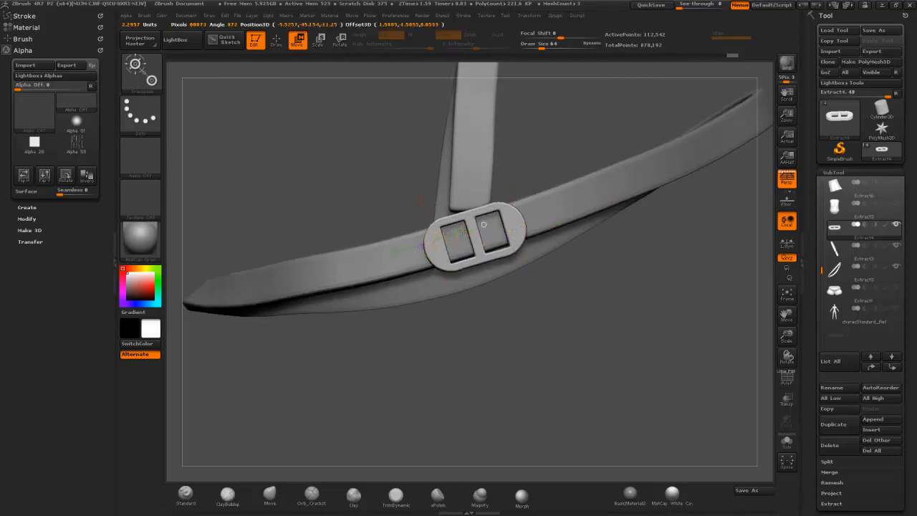
left_click_drag(514, 221, 441, 253)
left_click_drag(521, 225, 524, 229)
left_click_drag(532, 283, 557, 353)
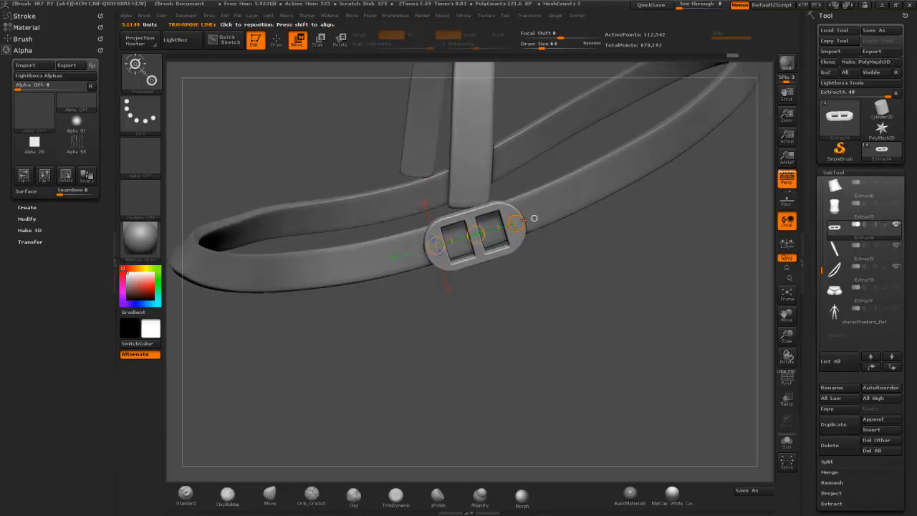
left_click_drag(534, 218, 645, 187)
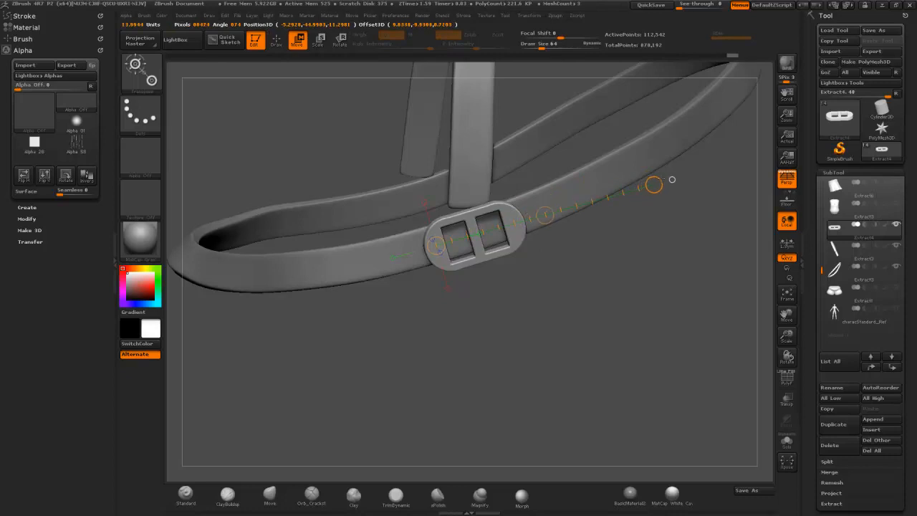
Step: Nudge the buckle along the strap and inward, checking its fit from above and below
left_click_drag(436, 245, 351, 269)
left_click_drag(656, 182, 604, 167)
left_click_drag(567, 218, 551, 214)
left_click_drag(565, 271, 553, 311)
left_click_drag(461, 239, 474, 237)
left_click_drag(485, 320, 589, 318)
left_click_drag(474, 239, 475, 238)
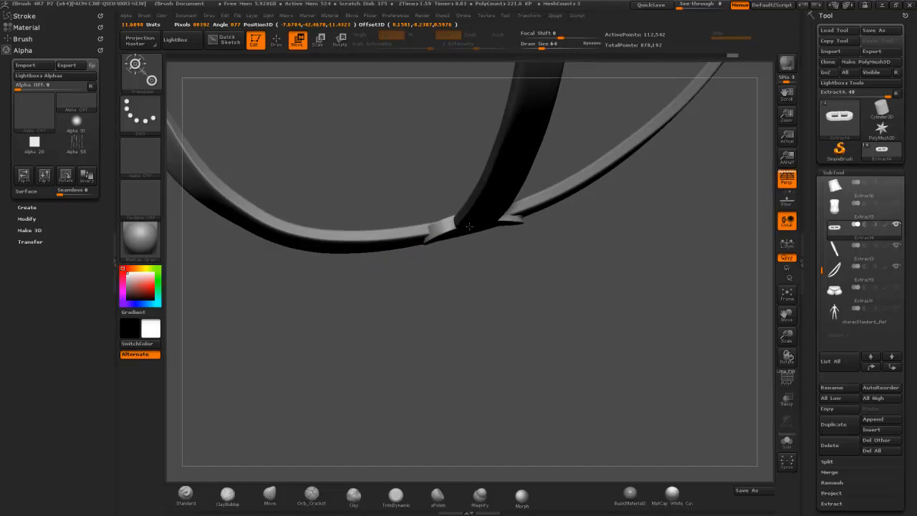
Step: Move the buckle outward from the strap with a transpose line set perpendicular to its face
left_click_drag(490, 289, 321, 100)
left_click_drag(525, 301, 577, 242)
key("q")
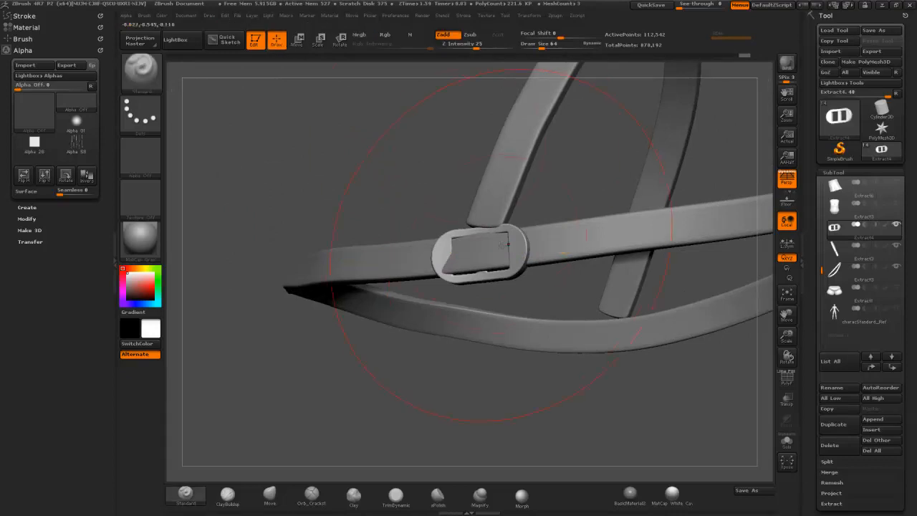
left_click(297, 40)
left_click_drag(331, 143, 417, 212)
left_click(392, 248)
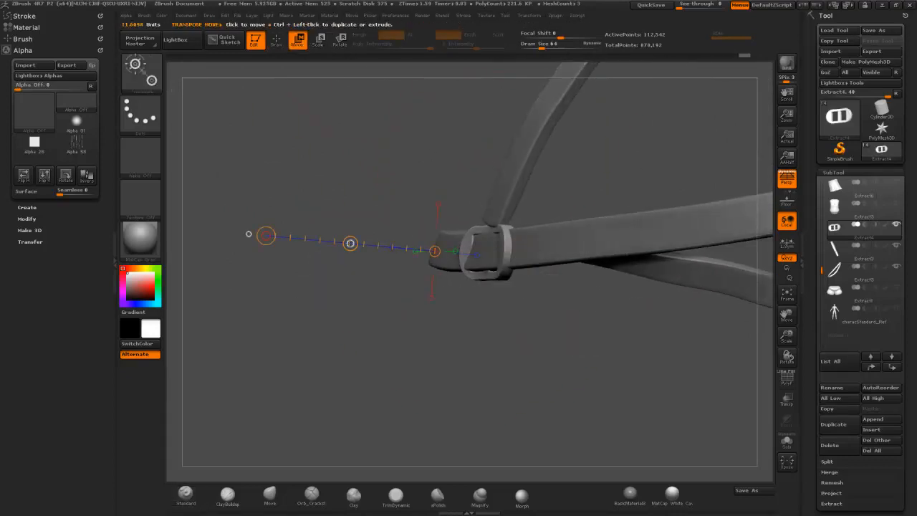
left_click_drag(350, 244, 347, 243)
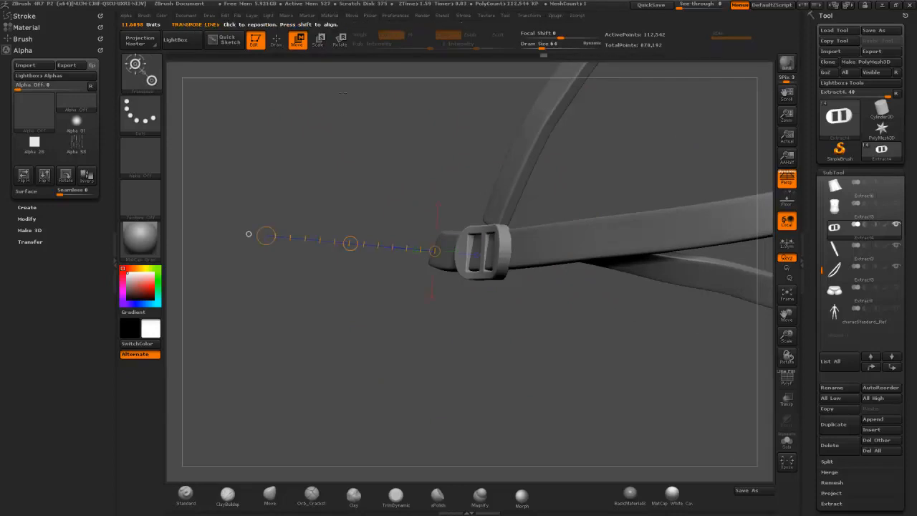
Step: Rotate the buckle slightly to match the strap's curve
left_click(339, 40)
mouse_move(460, 246)
left_mouse_down()
mouse_move(503, 244)
mouse_move(477, 240)
mouse_move(483, 227)
left_mouse_up()
left_click_drag(358, 353, 374, 199)
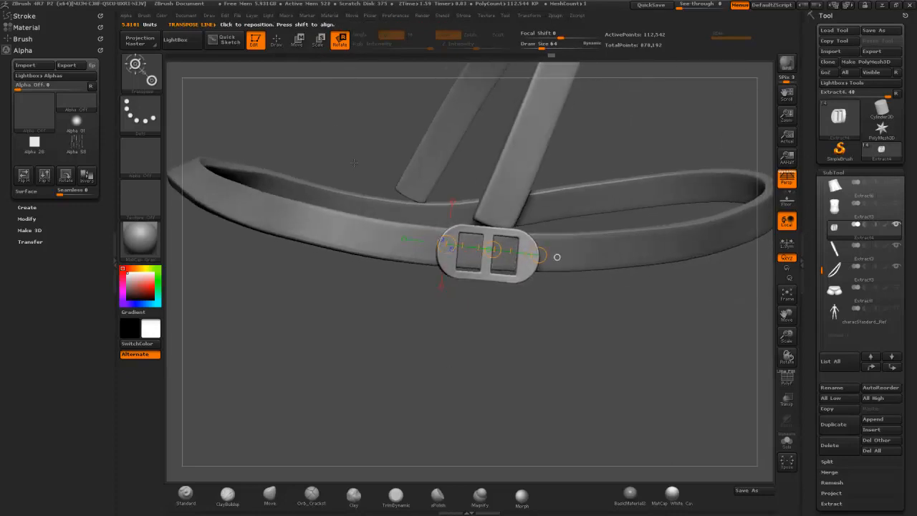
Step: Make a final small move of the buckle on the strap, return to drawing mode and check it from several angles
left_click(298, 41)
left_click_drag(373, 137, 337, 122)
left_click_drag(491, 250, 489, 247)
left_click_drag(443, 307, 472, 201)
left_click(276, 40)
mouse_move(549, 287)
left_mouse_down()
mouse_move(616, 320)
mouse_move(617, 274)
mouse_move(544, 251)
left_mouse_up()
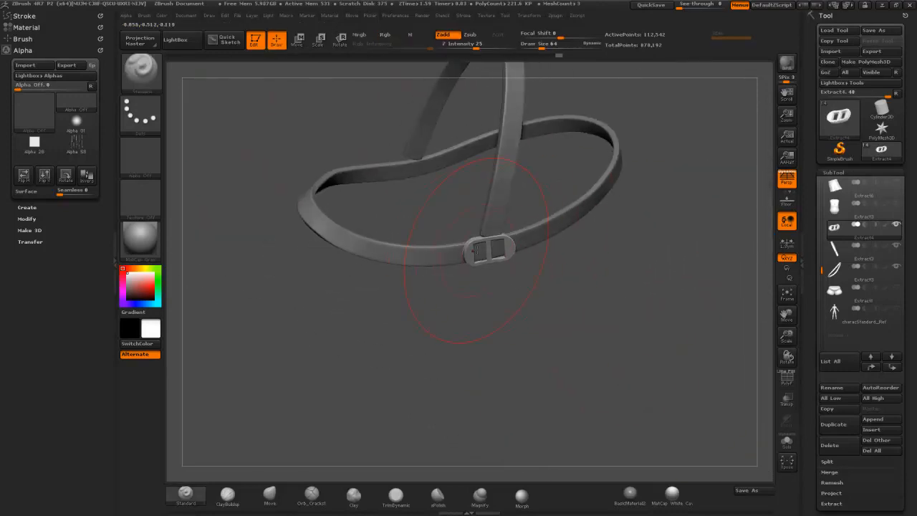
left_click_drag(546, 288, 765, 258)
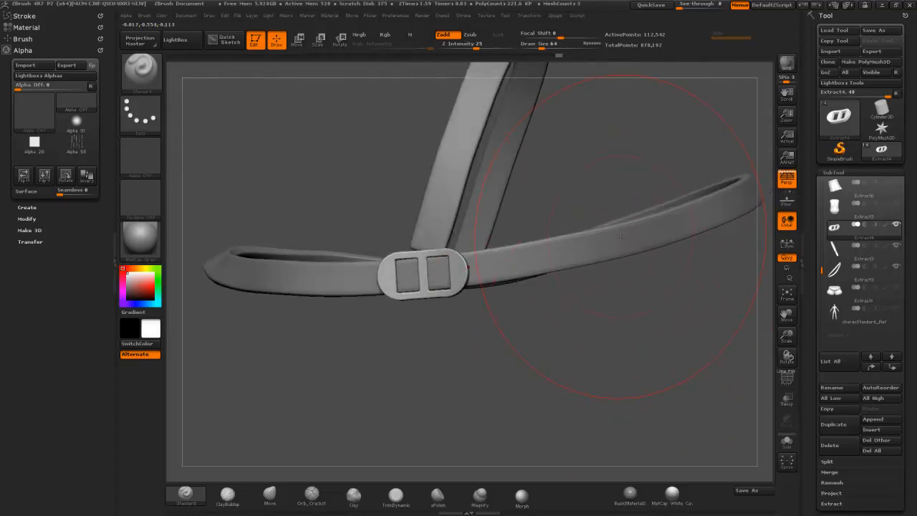
Step: Select the long chest strap subtool that runs under the buckle and delete its lower subdivision levels
key("s")
left_click_drag(626, 238, 642, 232)
left_click(623, 263, "alt")
left_click_drag(809, 314, 803, 215)
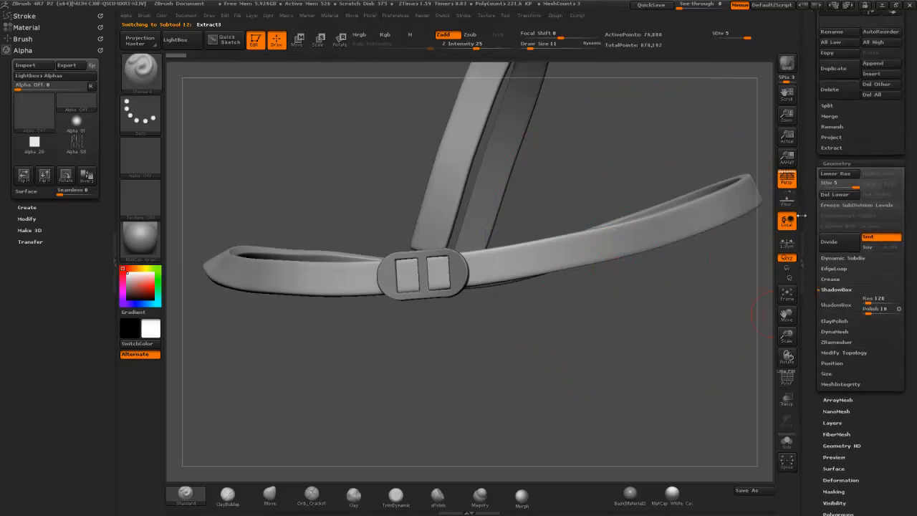
left_click(834, 194)
Step: Choose the Topology brush and set its draw size to 2
left_click(142, 73)
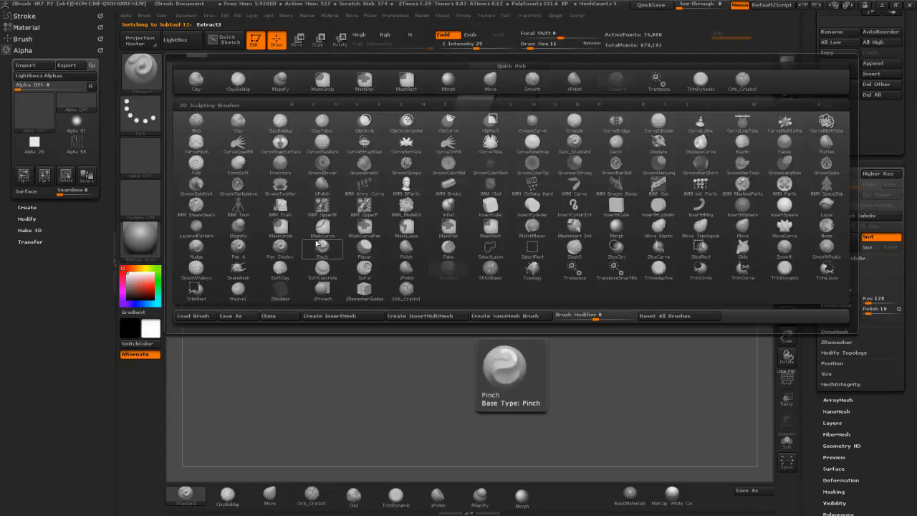
key("t")
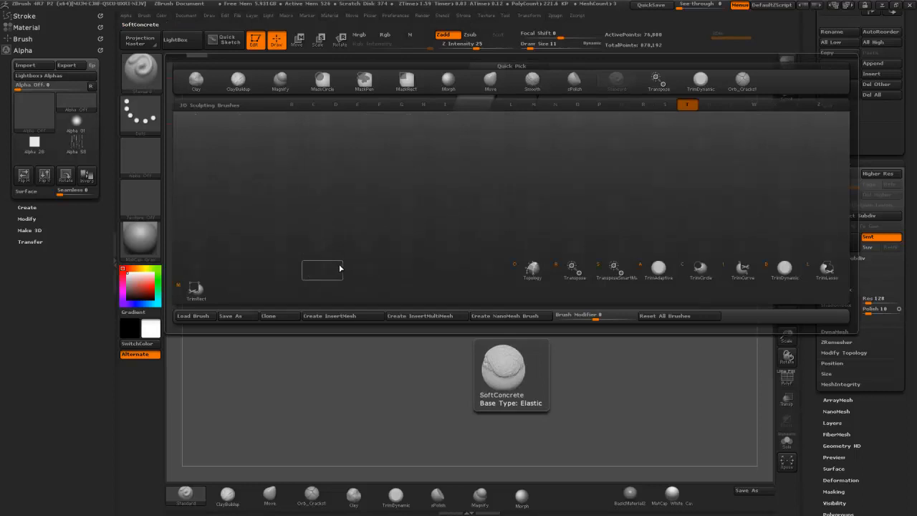
left_click(533, 268)
mouse_move(543, 323)
left_mouse_down()
mouse_move(565, 367)
mouse_move(542, 313)
mouse_move(528, 322)
left_mouse_up()
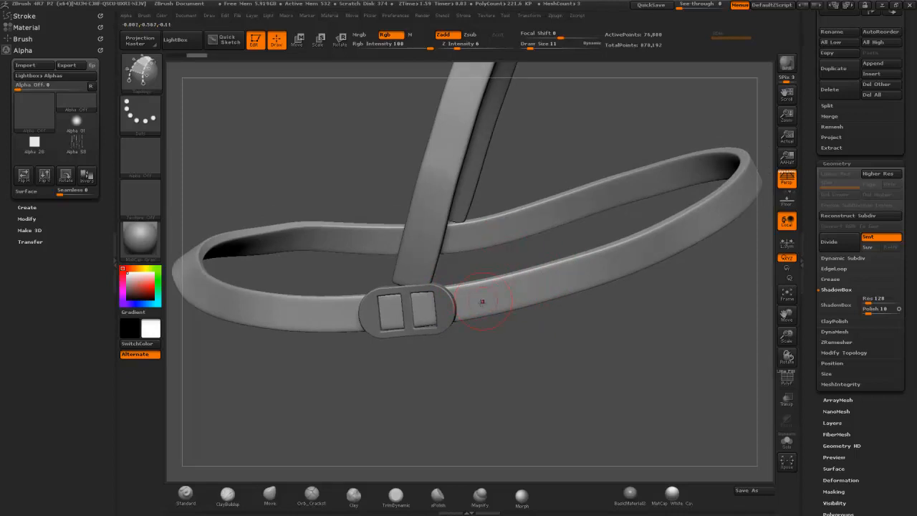
mouse_move(513, 342)
left_mouse_down()
mouse_move(513, 329)
mouse_move(521, 371)
mouse_move(470, 286)
left_mouse_up()
key("s")
left_click_drag(512, 360, 512, 380)
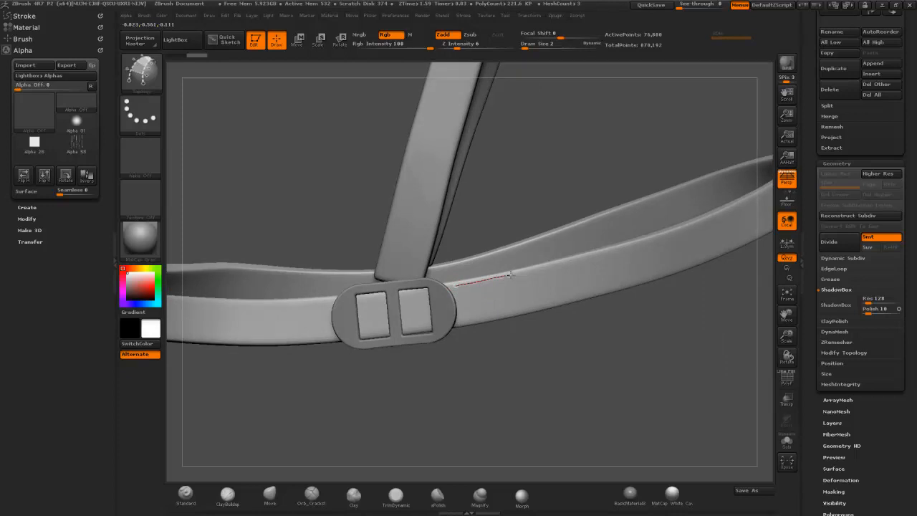
Step: Draw topology curves along the strap's upper and lower edges beside the buckle, redoing the lower one, and add a first cross curve
left_click_drag(562, 260, 568, 258)
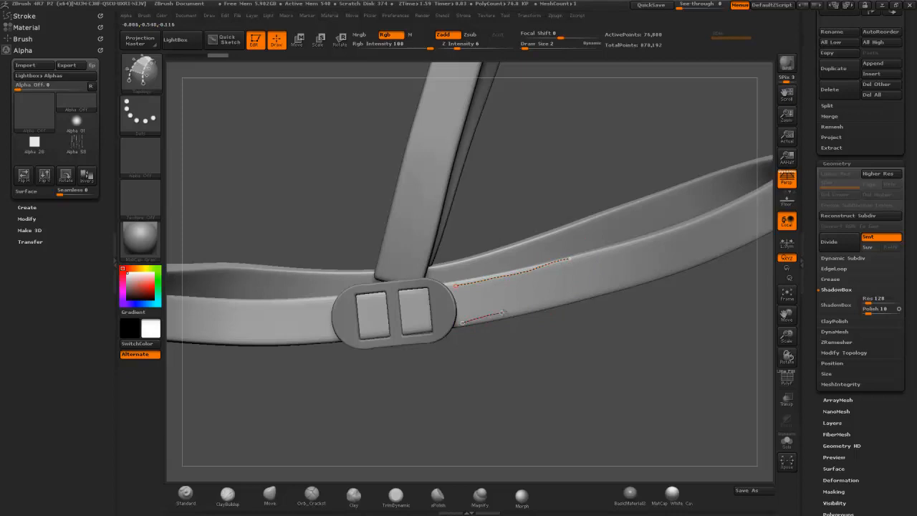
left_click_drag(576, 296, 583, 296)
key("ctrl+z")
left_click_drag(522, 362, 474, 323)
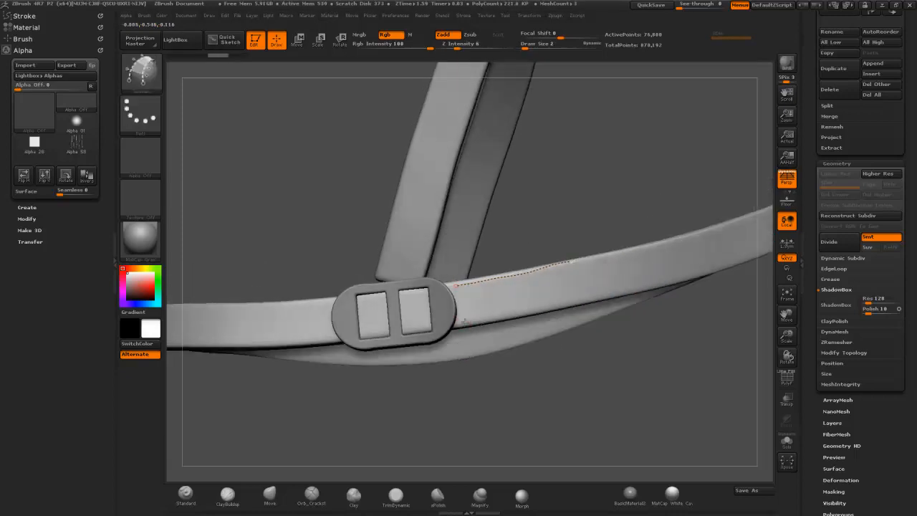
left_click_drag(548, 370, 595, 427)
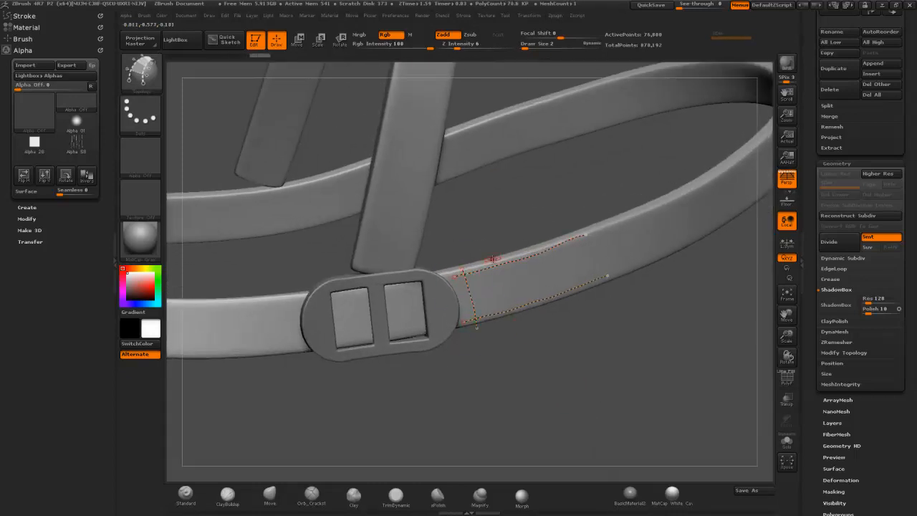
Step: Add three more cross curves between the edge curves and one lengthwise curve through the middle of the strap
left_click_drag(509, 314, 510, 322)
mouse_move(527, 251)
left_mouse_down()
mouse_move(542, 314)
mouse_move(571, 306)
left_mouse_up()
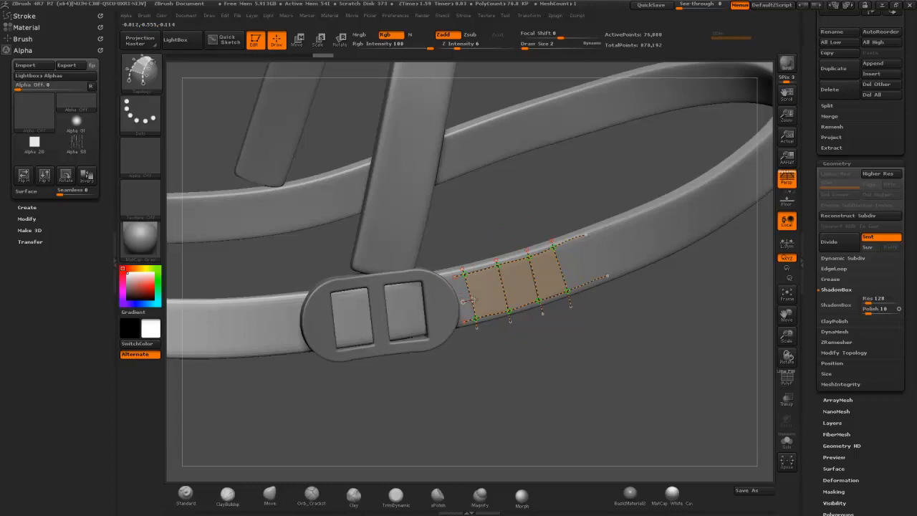
left_click_drag(550, 274, 608, 254)
mouse_move(625, 343)
left_mouse_down()
mouse_move(645, 364)
mouse_move(626, 376)
left_mouse_up()
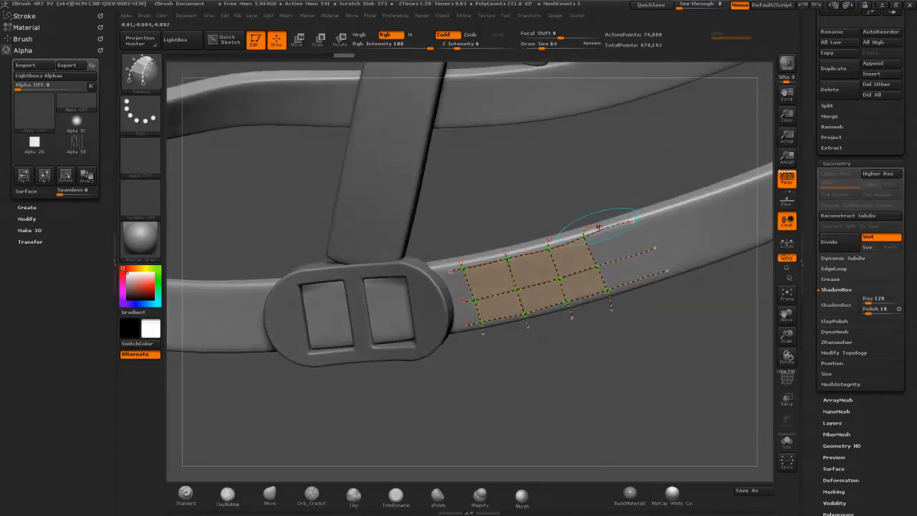
Step: Close the far end of the topology grid with angled curves forming a point, and isolate the strap with Solo
left_click_drag(648, 344, 661, 354)
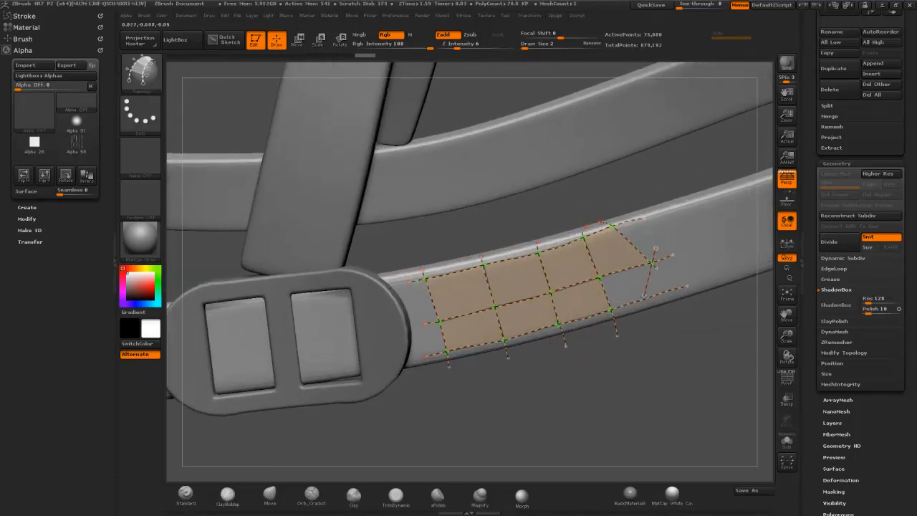
left_click_drag(594, 405, 494, 403)
left_click(786, 442)
mouse_move(563, 418)
left_mouse_down()
mouse_move(572, 407)
mouse_move(573, 440)
left_mouse_up()
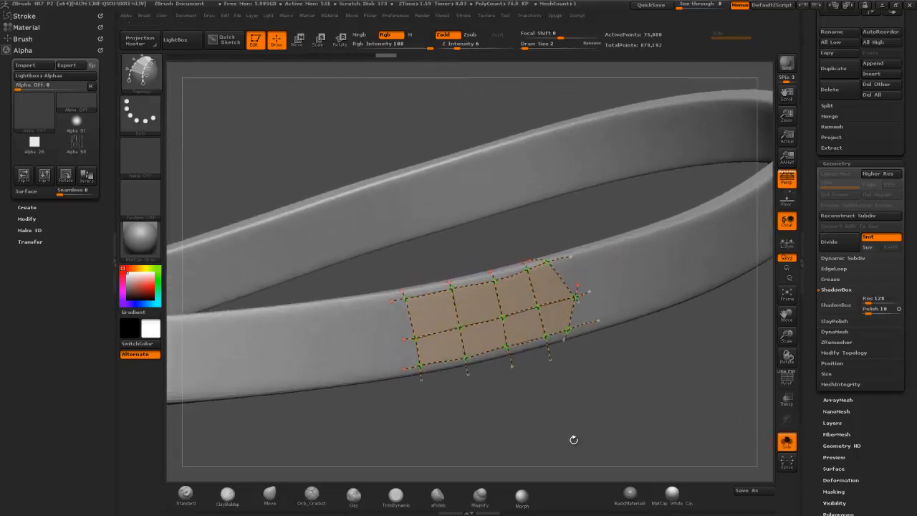
Step: Undo the accidental mesh generation, extend the three lengthwise curves past the grid's blunt end and add two cross curves there
left_click(384, 301)
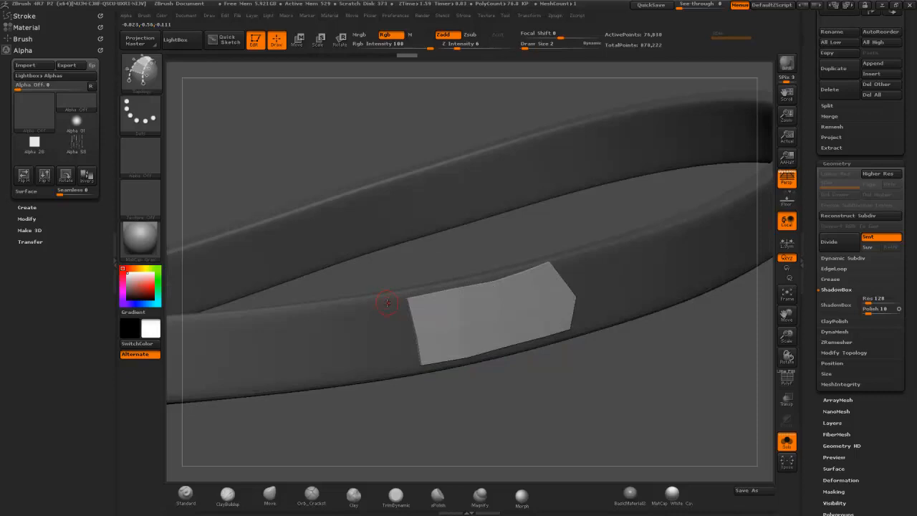
key("ctrl+z")
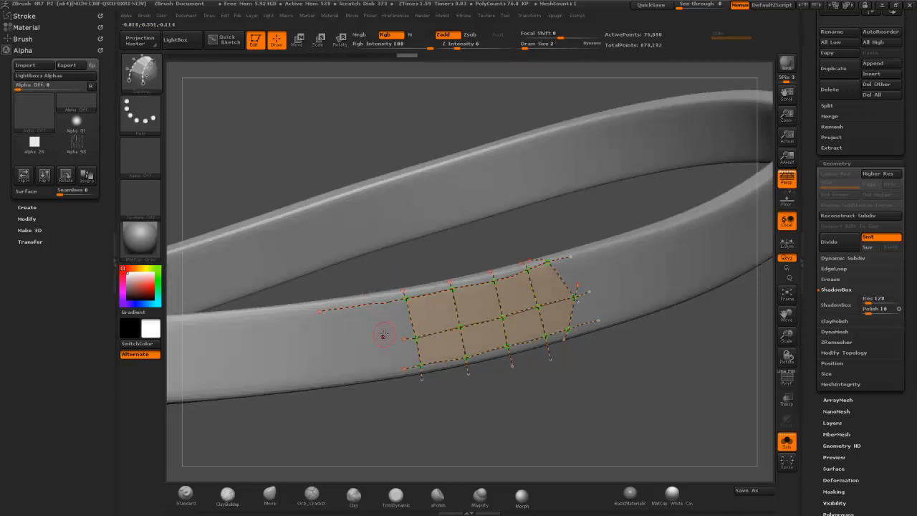
mouse_move(341, 342)
left_mouse_down()
mouse_move(319, 346)
mouse_move(317, 379)
left_mouse_up()
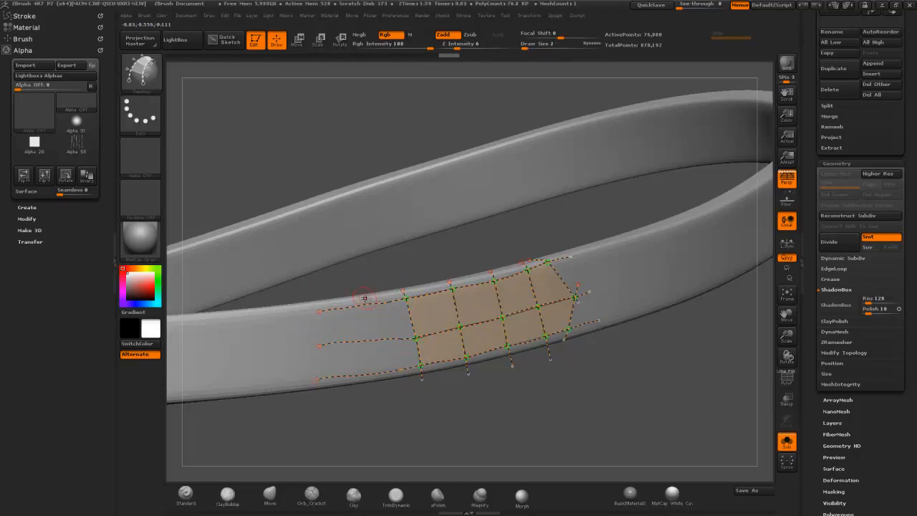
left_click_drag(365, 298, 364, 301)
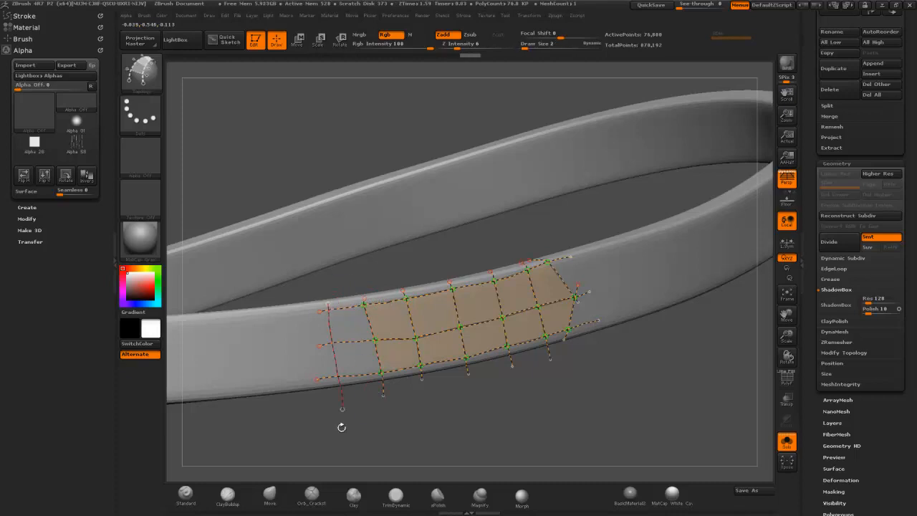
left_click_drag(594, 389, 409, 338)
left_click_drag(521, 334, 531, 308)
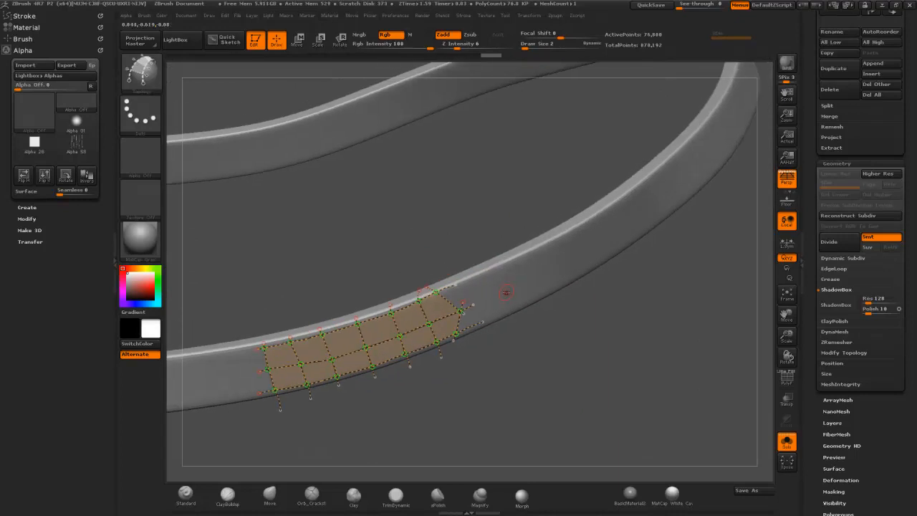
Step: Try generating a mesh from the topology patch on the strap at draw size 5
key("s")
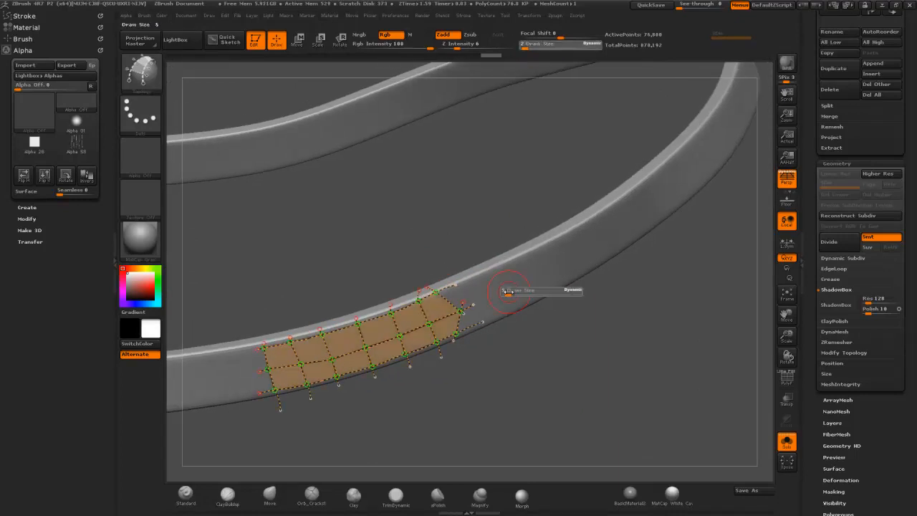
left_click_drag(532, 348, 505, 301)
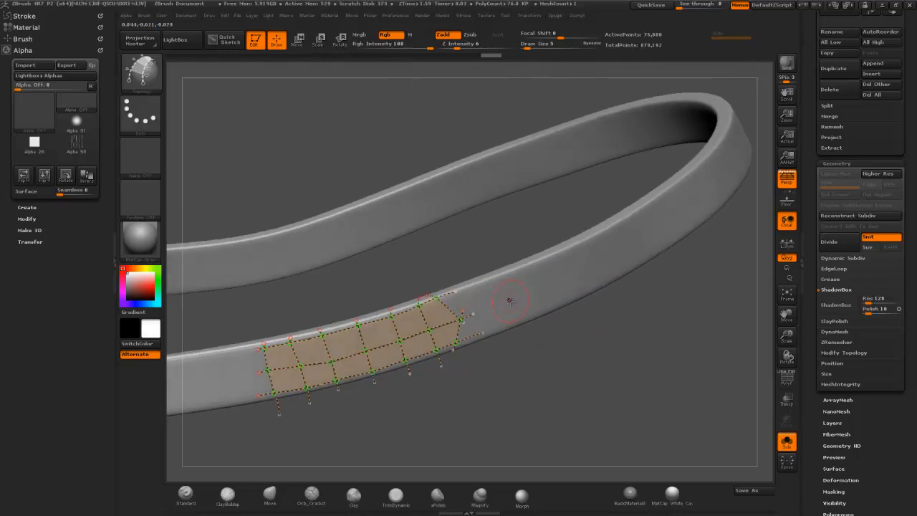
left_click(509, 301)
mouse_move(533, 352)
left_mouse_down()
mouse_move(552, 391)
mouse_move(526, 347)
left_mouse_up()
key("ctrl+z")
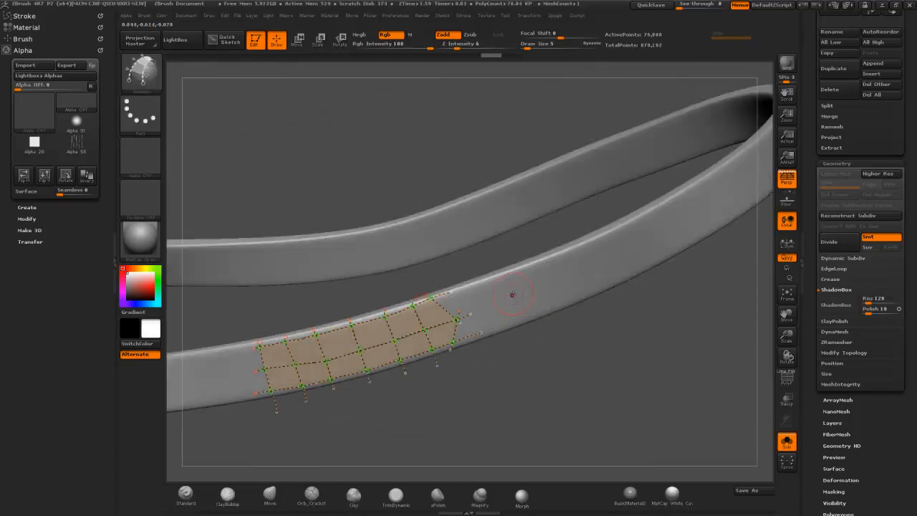
Step: Turn on PolyFrame display and try generating the strap patch mesh at draw size 10
key("ctrl")
key("s")
left_click_drag(522, 296, 524, 295)
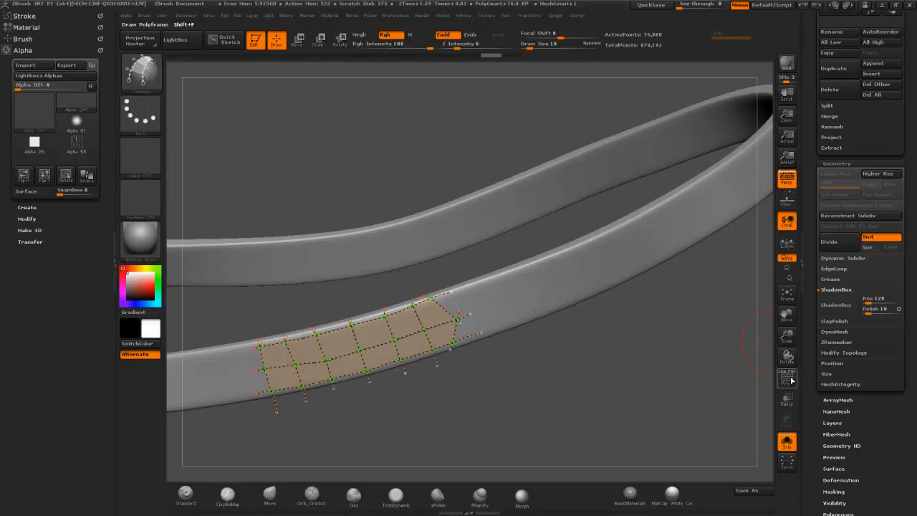
left_click(787, 378)
left_click(536, 356)
left_click_drag(537, 356, 471, 335)
left_click_drag(569, 363, 539, 346)
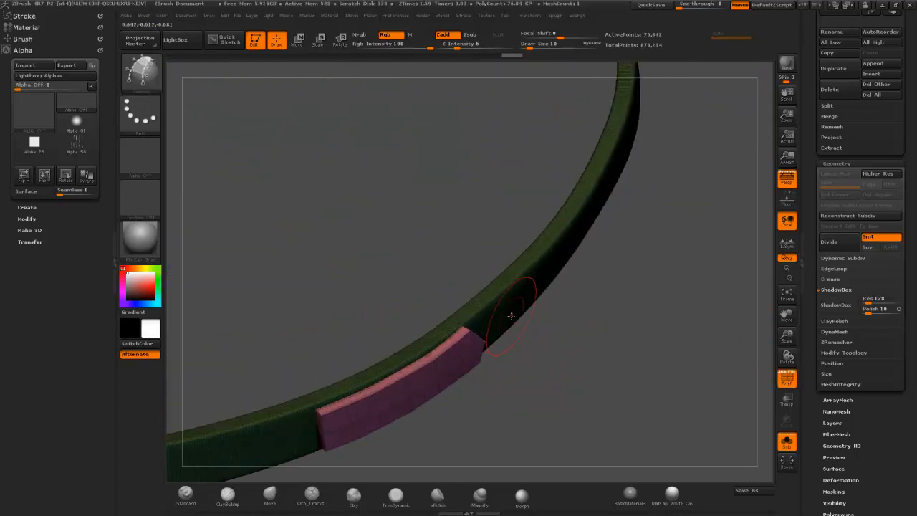
key("ctrl+z")
key("ctrl+z")
Step: Generate the topology patch mesh at draw size 7 and split its unmasked points into a separate subtool
key("s")
left_click(510, 306)
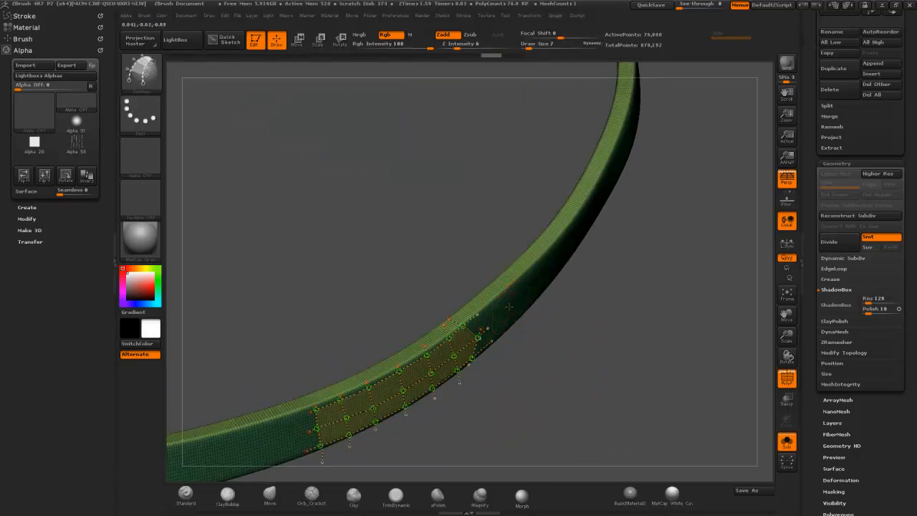
left_click(508, 306)
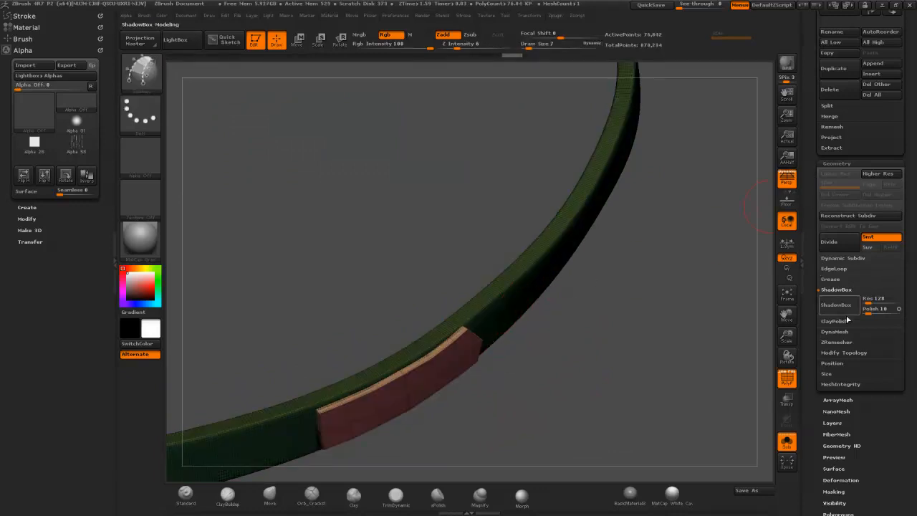
left_click(827, 105)
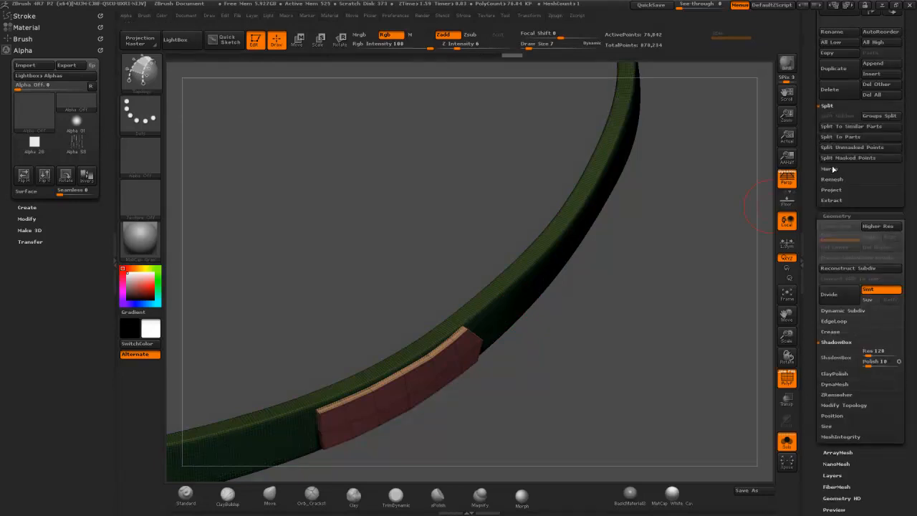
left_click(846, 147)
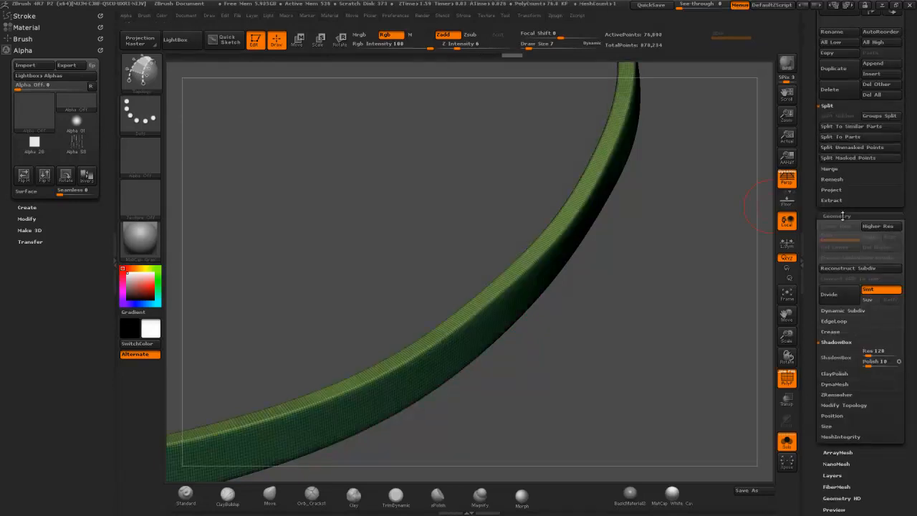
Step: Show all subtools again and make the split-off strap piece beside the buckle the active subtool
left_click(787, 442)
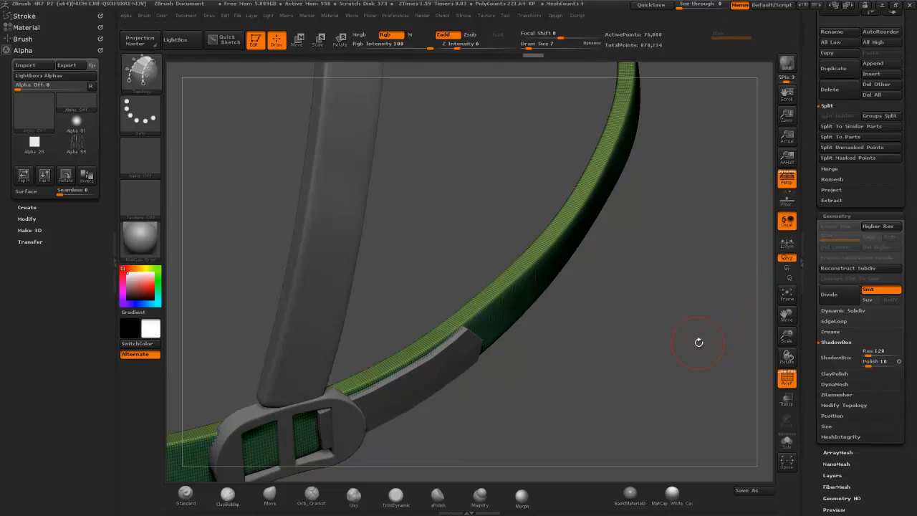
left_click_drag(691, 350, 680, 376)
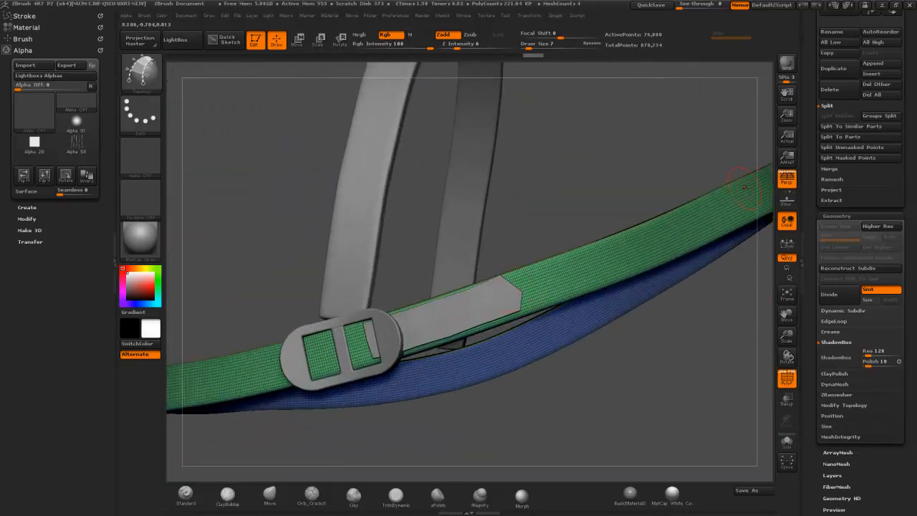
left_click_drag(652, 348, 603, 324)
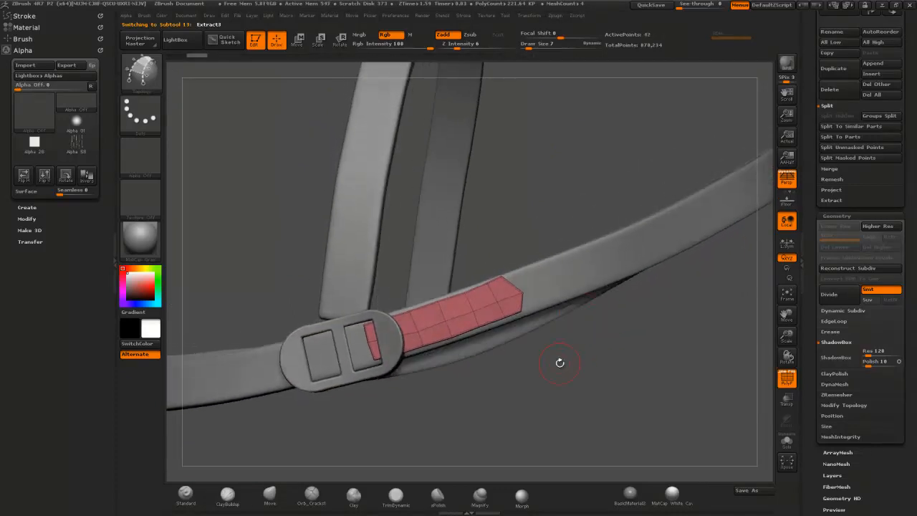
Step: Switch to the Move brush and adjust the pointed end of the strap piece at draw size 31
key("b")
key("m")
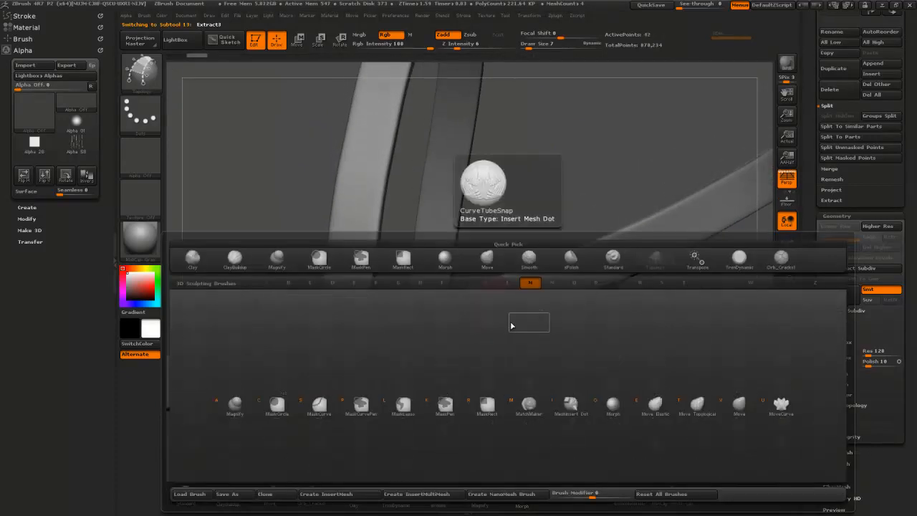
key("v")
key("s")
left_click_drag(491, 301, 496, 301)
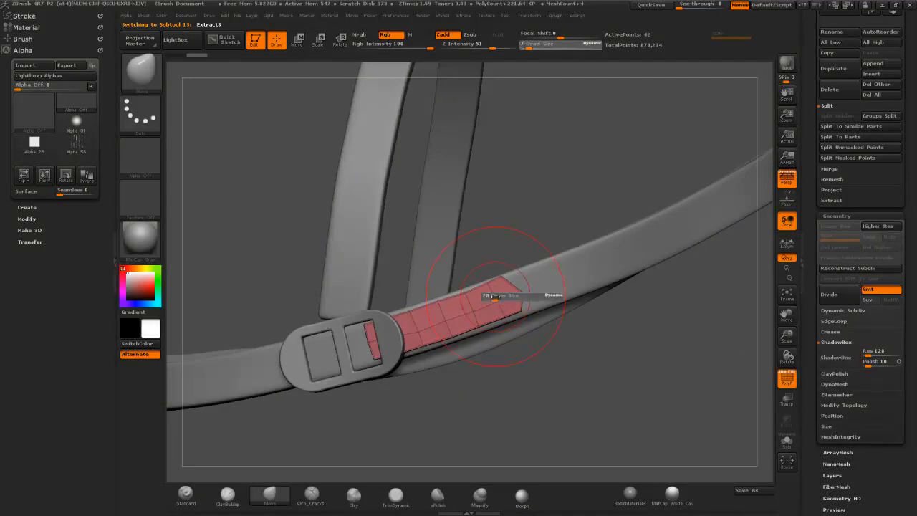
left_click_drag(301, 265, 380, 308)
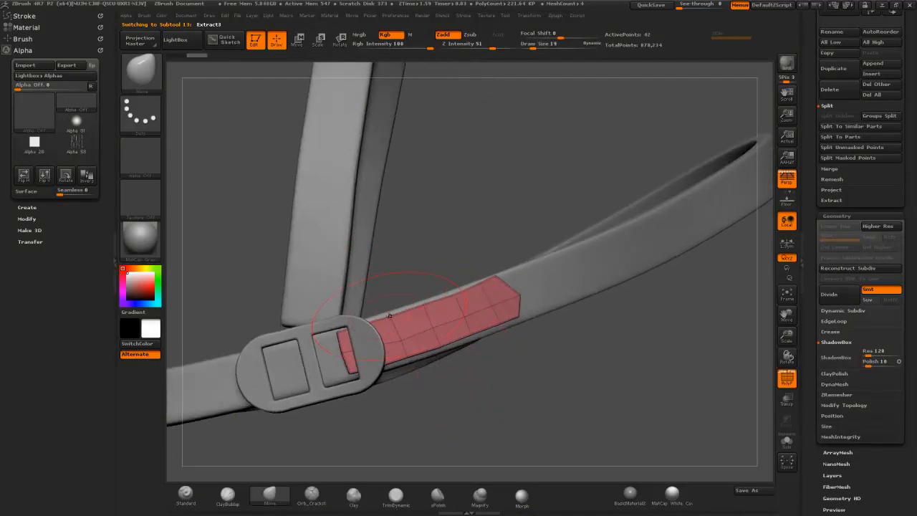
key("s")
left_click_drag(457, 294, 455, 294)
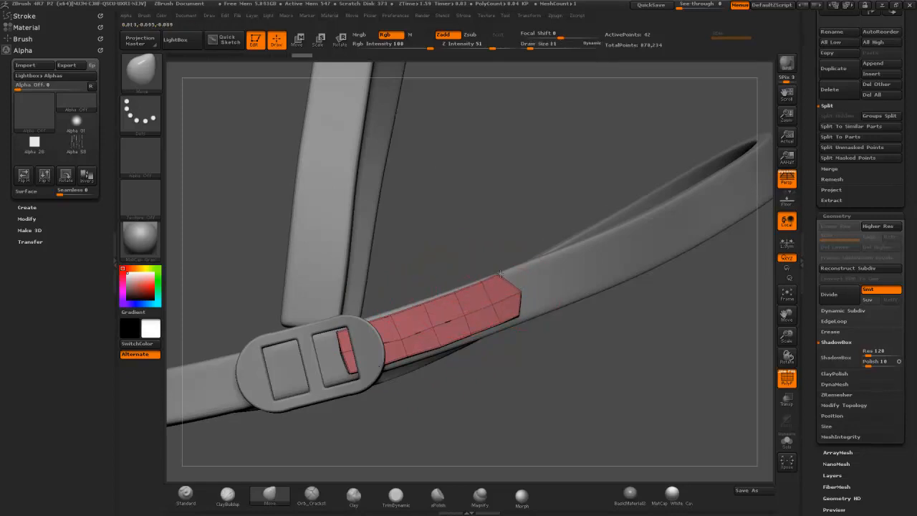
Step: Refine the strap piece's outline along the underlying strap with the Move brush at draw size 8
key("s")
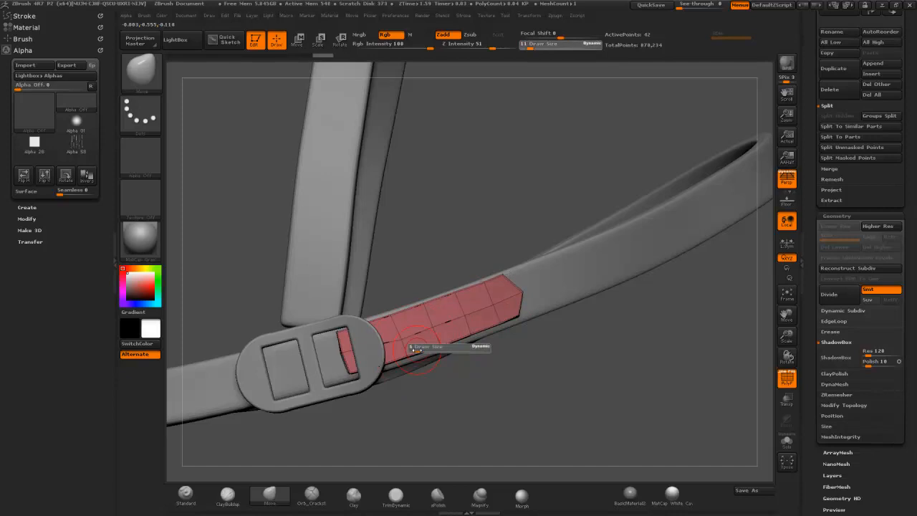
key("s")
mouse_move(407, 353)
left_mouse_down()
mouse_move(401, 344)
mouse_move(410, 362)
left_mouse_up()
key("s")
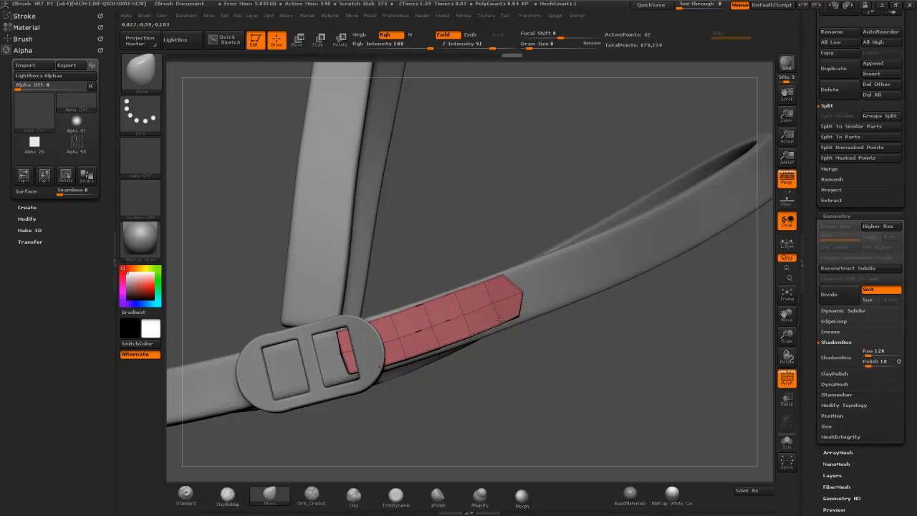
mouse_move(492, 399)
left_mouse_down()
mouse_move(459, 380)
mouse_move(517, 392)
mouse_move(356, 365)
mouse_move(356, 378)
mouse_move(341, 335)
left_mouse_up()
left_click_drag(393, 315, 395, 313)
mouse_move(595, 342)
left_mouse_down()
mouse_move(624, 379)
mouse_move(602, 349)
left_mouse_up()
left_click_drag(506, 330, 780, 284)
Step: Isolate the strap piece in Solo mode and inspect its shape from several angles
left_click(787, 443)
mouse_move(764, 420)
left_mouse_down()
mouse_move(563, 306)
mouse_move(621, 303)
mouse_move(643, 281)
left_mouse_up()
left_click_drag(293, 365, 495, 394)
mouse_move(529, 248)
left_mouse_down()
mouse_move(586, 369)
mouse_move(520, 289)
mouse_move(549, 287)
left_mouse_up()
Step: Try subdividing the isolated strap piece twice
key("ctrl")
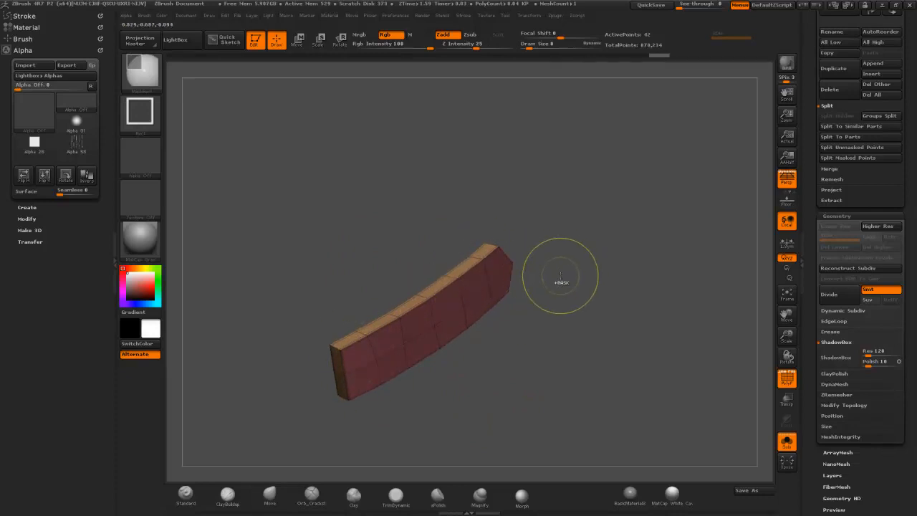
key("ctrl+d")
key("ctrl+d")
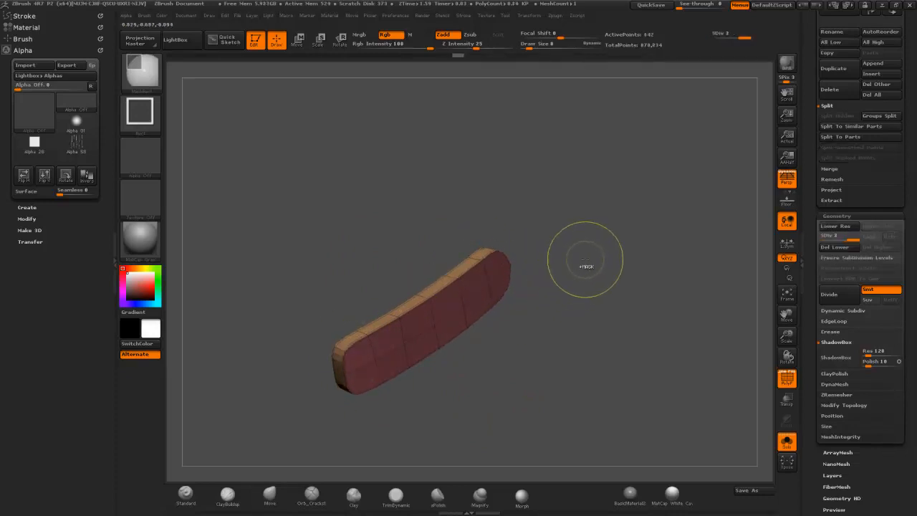
left_click_drag(578, 265, 523, 272)
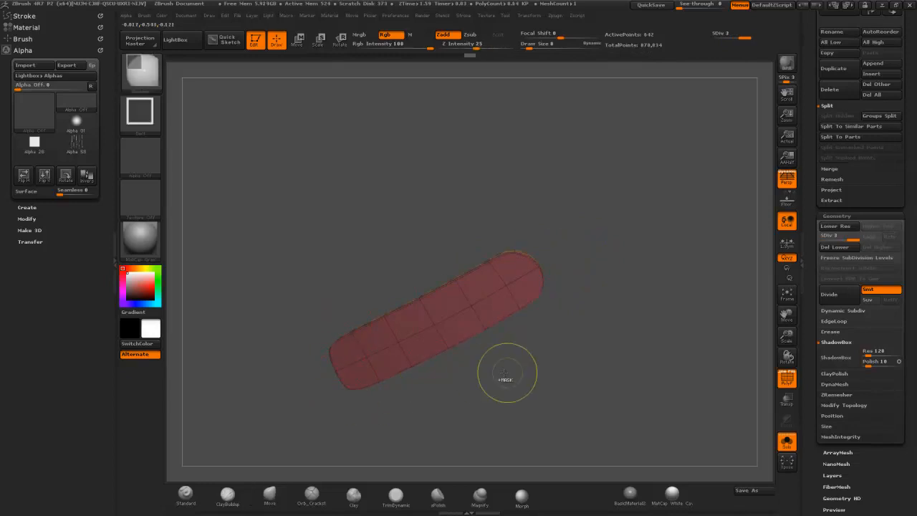
key("shift+d")
Step: Isolate the faces on the strap piece's blunt end, assign them their own polygroup, and unhide the rest
left_click_drag(519, 390, 550, 394)
mouse_move(280, 334)
left_mouse_down("ctrl+shift")
mouse_move(354, 413)
mouse_move(340, 421)
mouse_move(417, 381)
mouse_move(390, 326)
left_mouse_up("ctrl+shift")
left_click_drag(815, 349, 803, 247)
left_click(838, 231)
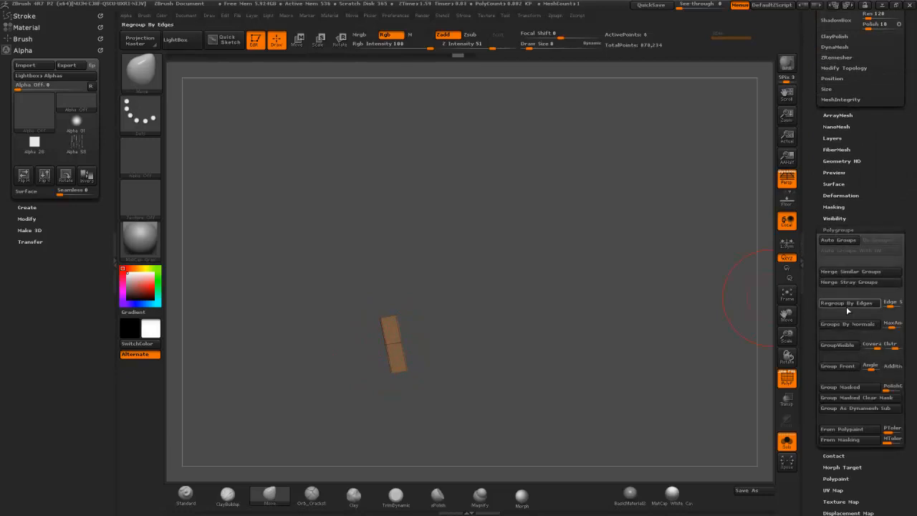
left_click(837, 345)
left_click(650, 366, "ctrl+shift")
mouse_move(649, 370)
left_mouse_down()
mouse_move(627, 374)
mouse_move(651, 381)
left_mouse_up()
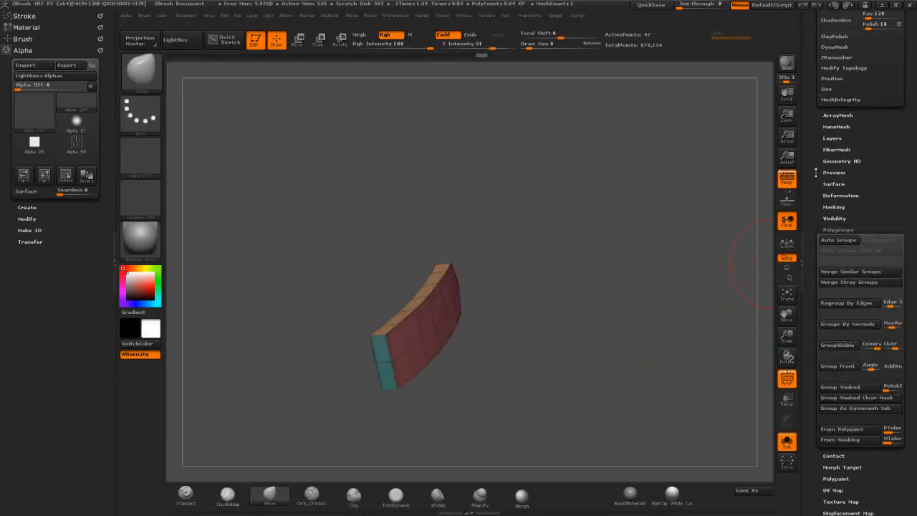
Step: Crease the strap piece's edges along its polygroup borders
left_click_drag(815, 141, 816, 226)
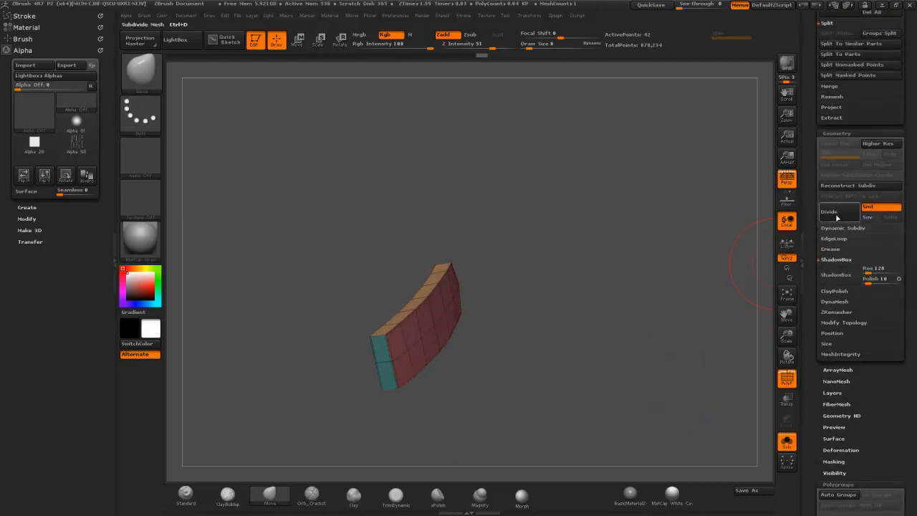
left_click(831, 249)
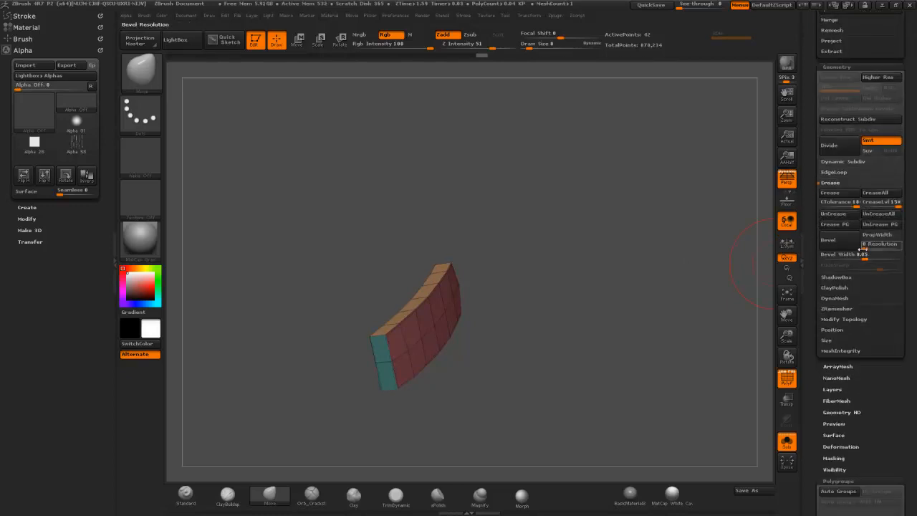
left_click_drag(720, 283, 636, 309)
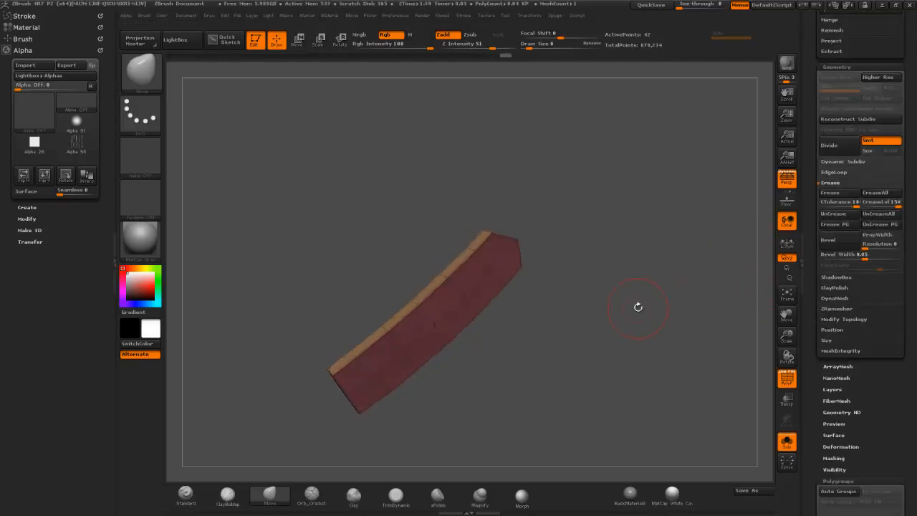
Step: Subdivide the creased strap piece up to level 5 and turn off PolyFrame display
key("ctrl+d")
key("ctrl+d")
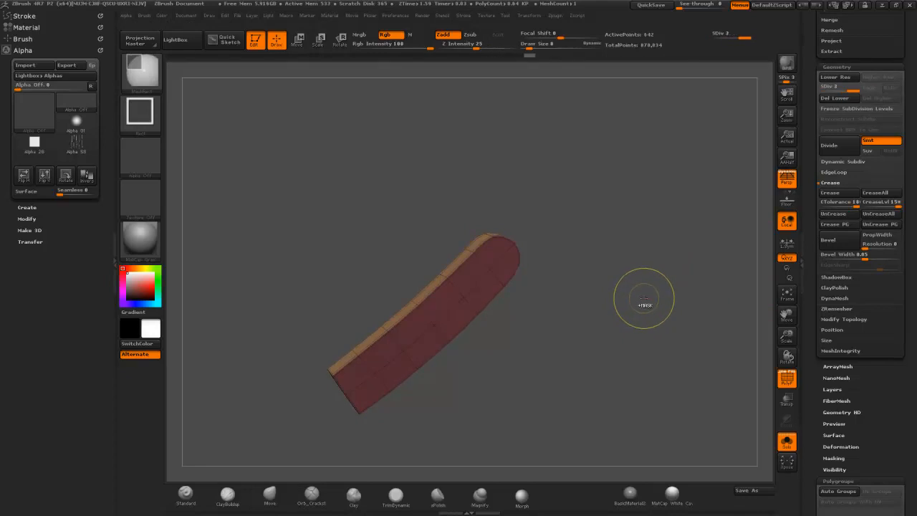
key("b")
key("m")
key("v")
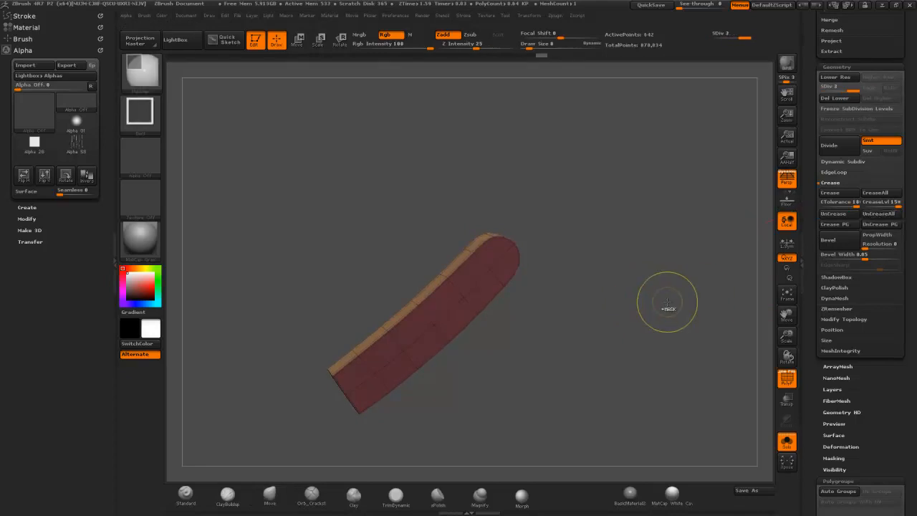
key("ctrl+d")
key("ctrl+d")
left_click(787, 372)
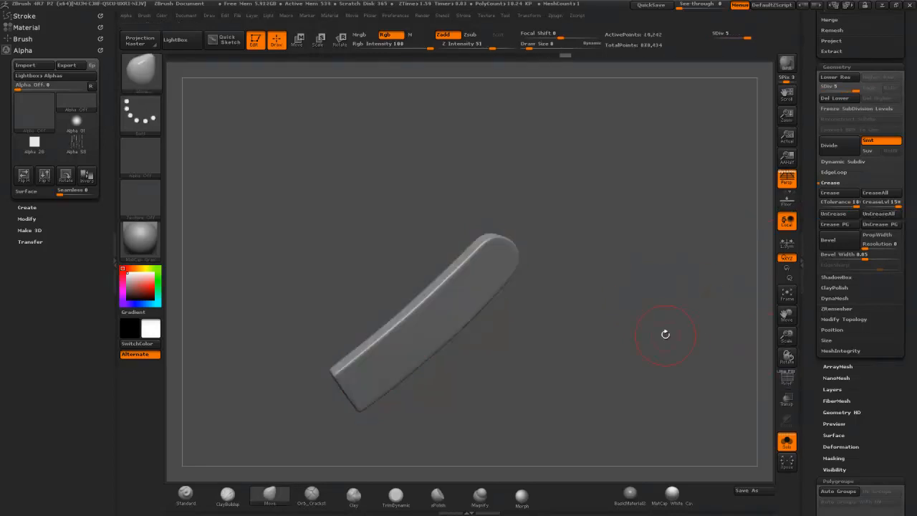
Step: Show all subtools and move the strap piece along the strap into the buckle with the Transpose line
left_click_drag(676, 337, 739, 369)
left_click(787, 441)
mouse_move(669, 342)
left_mouse_down()
mouse_move(674, 358)
mouse_move(619, 313)
mouse_move(600, 356)
mouse_move(592, 307)
mouse_move(477, 268)
mouse_move(659, 299)
mouse_move(586, 325)
mouse_move(567, 276)
mouse_move(573, 302)
mouse_move(565, 285)
mouse_move(419, 332)
mouse_move(388, 353)
left_mouse_up()
left_click(297, 43)
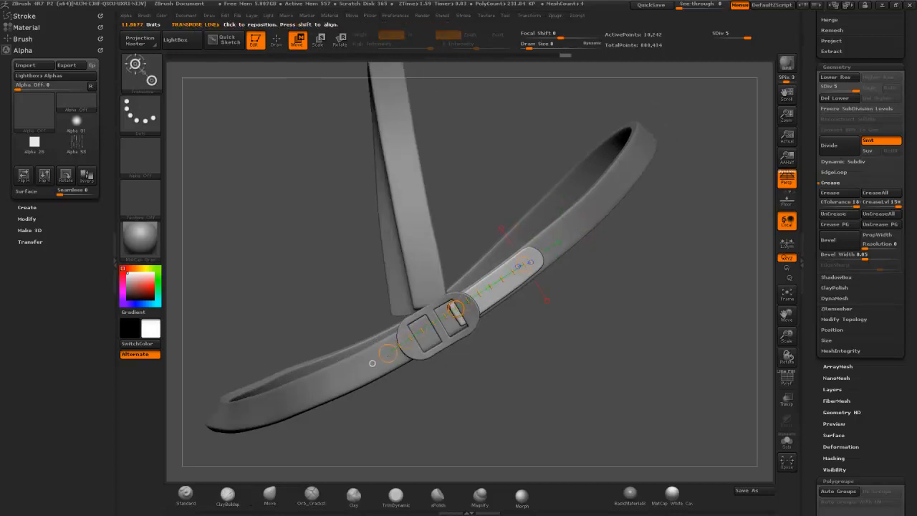
left_click_drag(456, 308, 425, 326)
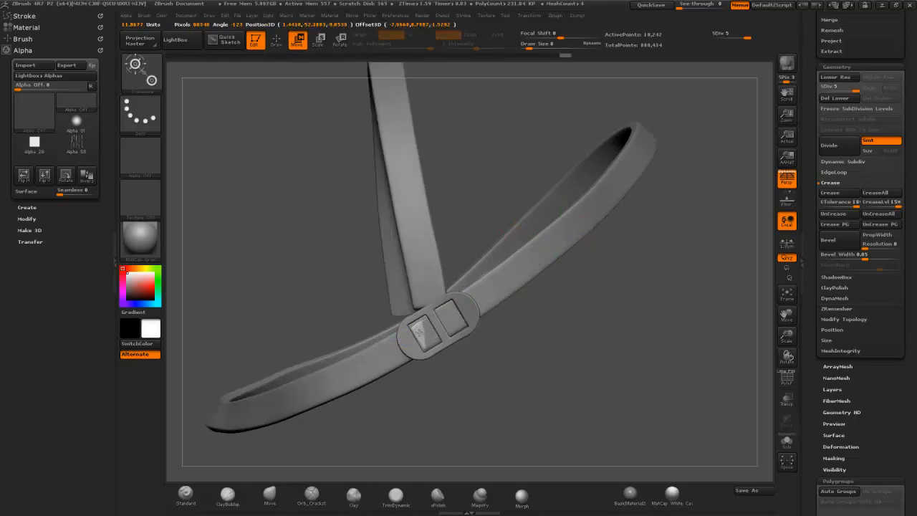
Step: Rotate the strap piece so it passes through the buckle along the strap, then scale it longer
left_click_drag(288, 129, 359, 73)
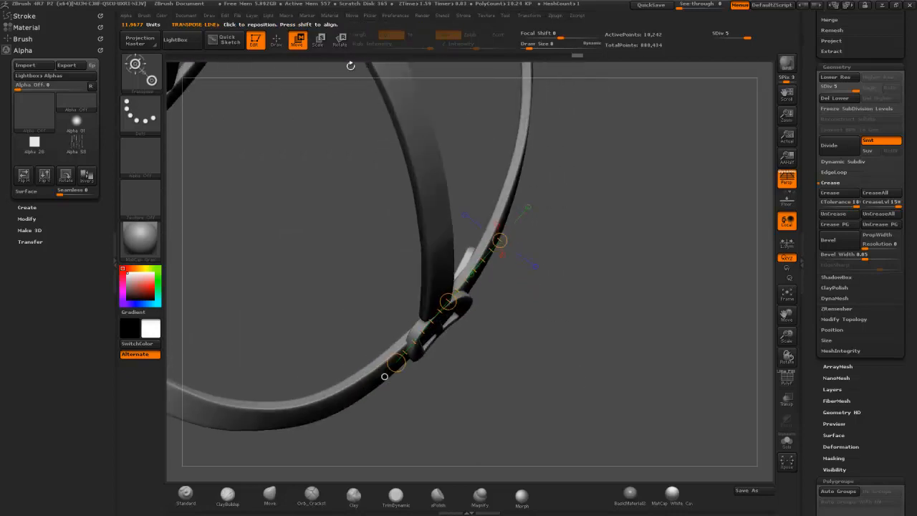
left_click(340, 40)
left_click_drag(501, 239, 520, 222)
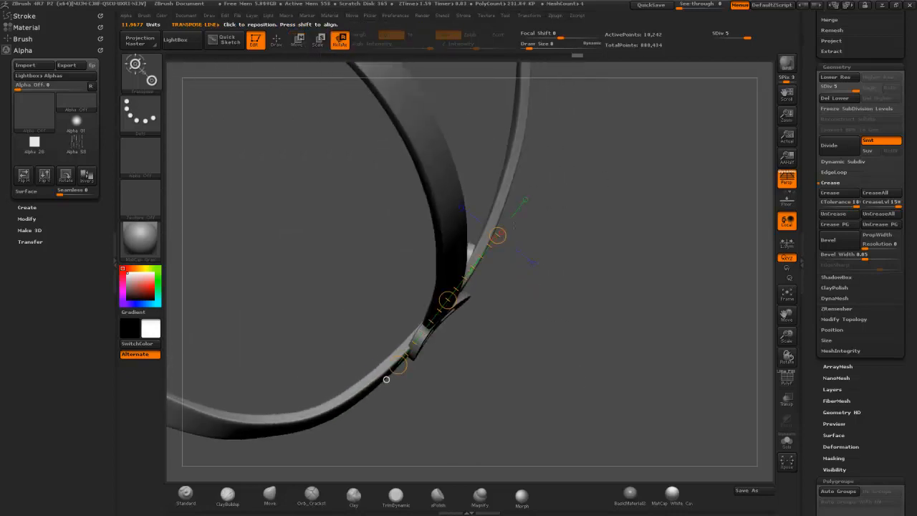
mouse_move(493, 312)
left_mouse_down()
mouse_move(430, 315)
mouse_move(424, 326)
mouse_move(489, 256)
mouse_move(591, 264)
left_mouse_up()
left_click(492, 274)
left_click_drag(478, 246, 490, 270)
left_click_drag(553, 308, 523, 244)
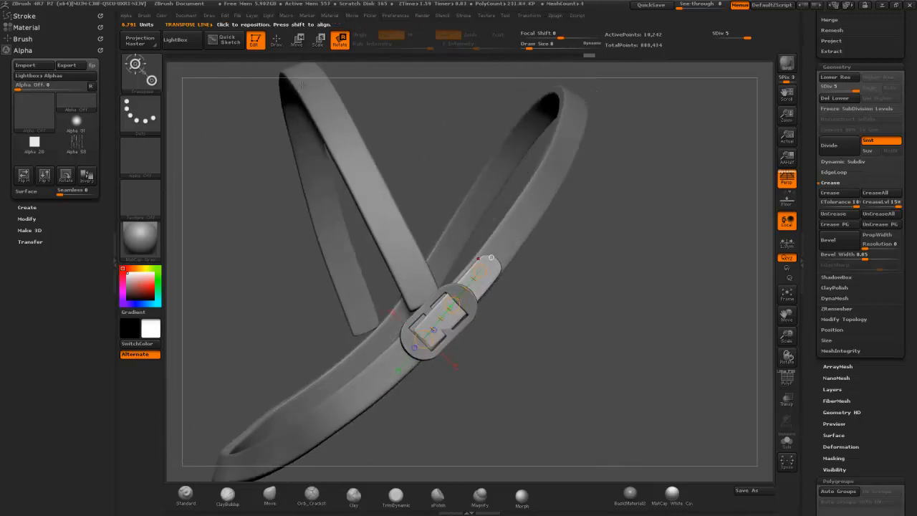
left_click(317, 41)
left_click_drag(476, 268, 483, 265)
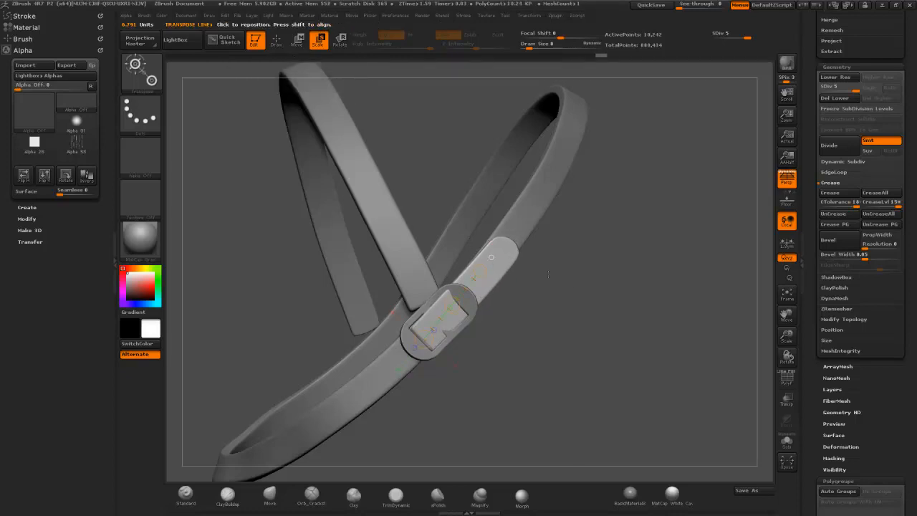
Step: Reposition the strap piece inside the buckle and roll it around its length so it lies parallel to the buckle face
left_click_drag(551, 290, 579, 294)
left_click(297, 47)
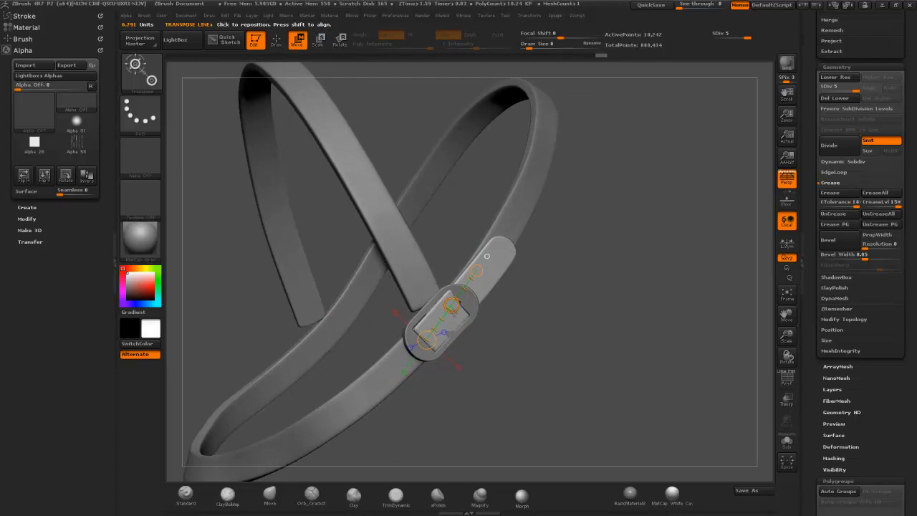
left_click_drag(487, 256, 443, 297)
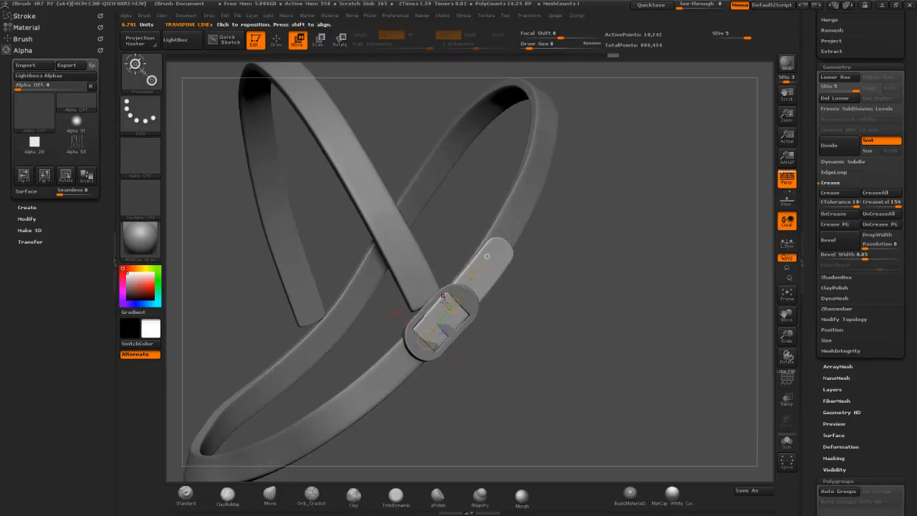
left_click(339, 46)
left_click_drag(499, 248, 409, 354)
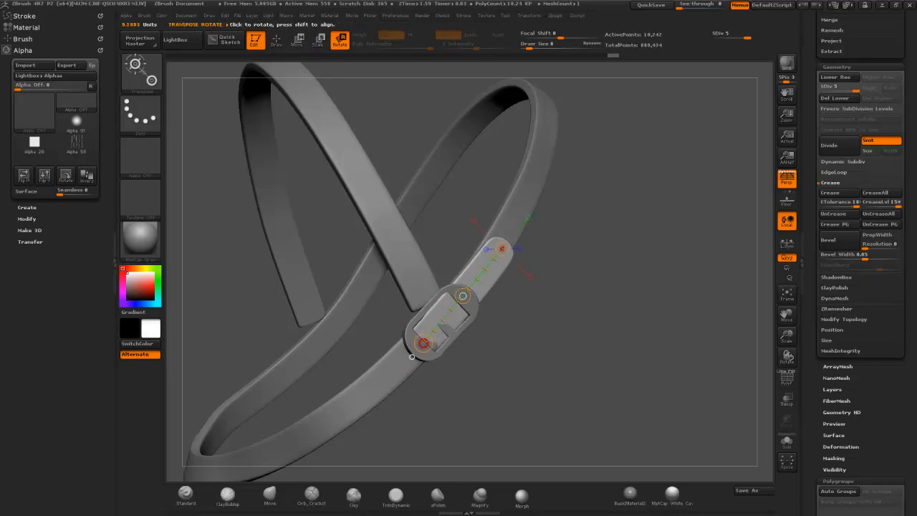
left_click_drag(463, 296, 456, 305)
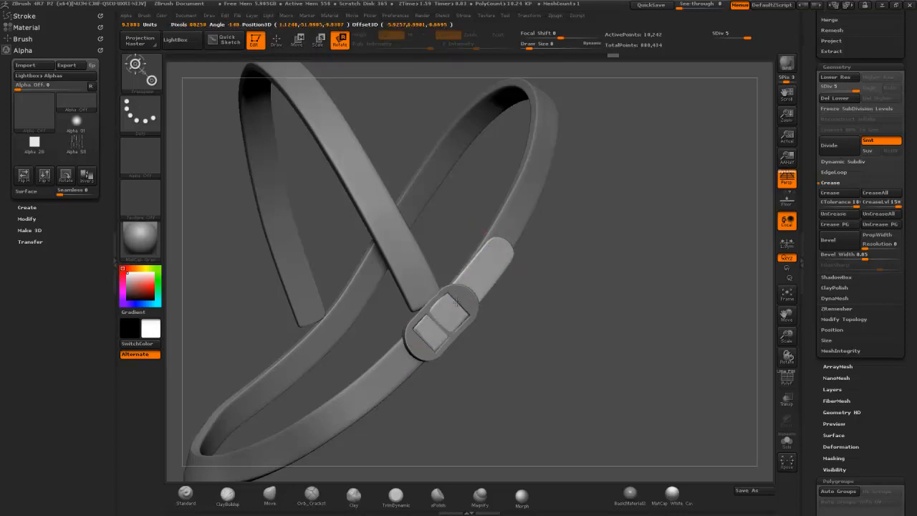
left_click_drag(622, 317, 530, 266)
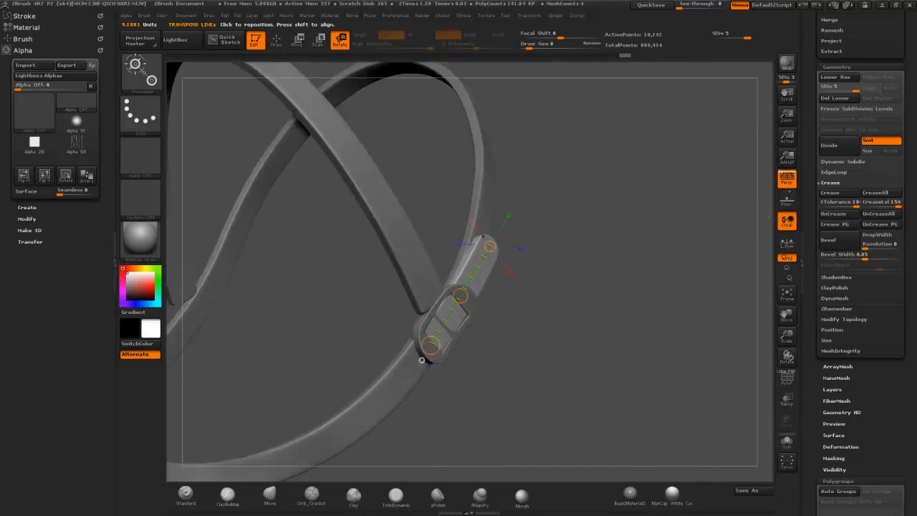
Step: Use the MaskLasso brush to mask the strap piece, leaving only its section inside the buckle opening unmasked
left_click(276, 41)
mouse_move(509, 229)
left_mouse_down()
mouse_move(615, 315)
mouse_move(586, 302)
mouse_move(563, 318)
left_mouse_up()
left_click_drag(498, 357, 398, 308, "ctrl")
left_click(140, 69, "ctrl")
left_click(204, 90, "ctrl")
left_click(146, 78, "ctrl")
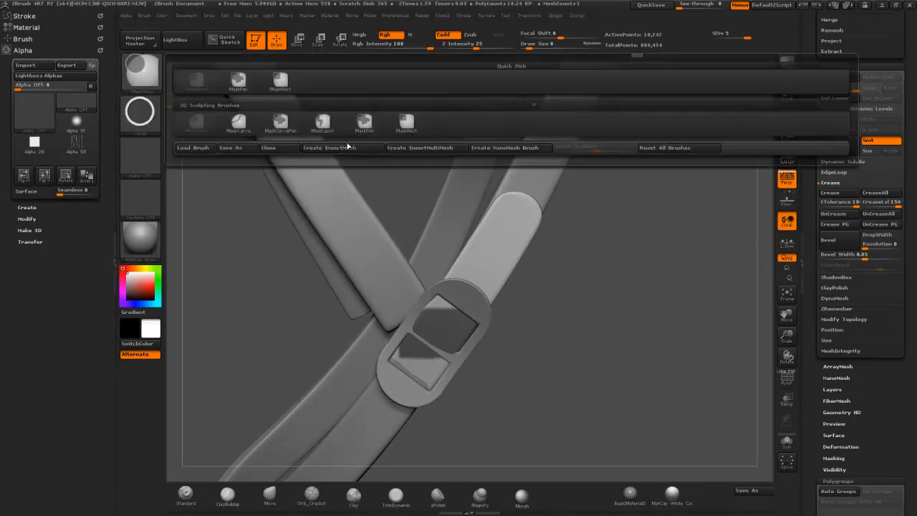
left_click(324, 124, "ctrl")
left_click_drag(578, 353, 594, 368, "ctrl")
mouse_move(445, 326)
left_mouse_down("ctrl")
mouse_move(493, 345)
mouse_move(493, 366)
mouse_move(459, 337)
left_mouse_up("ctrl")
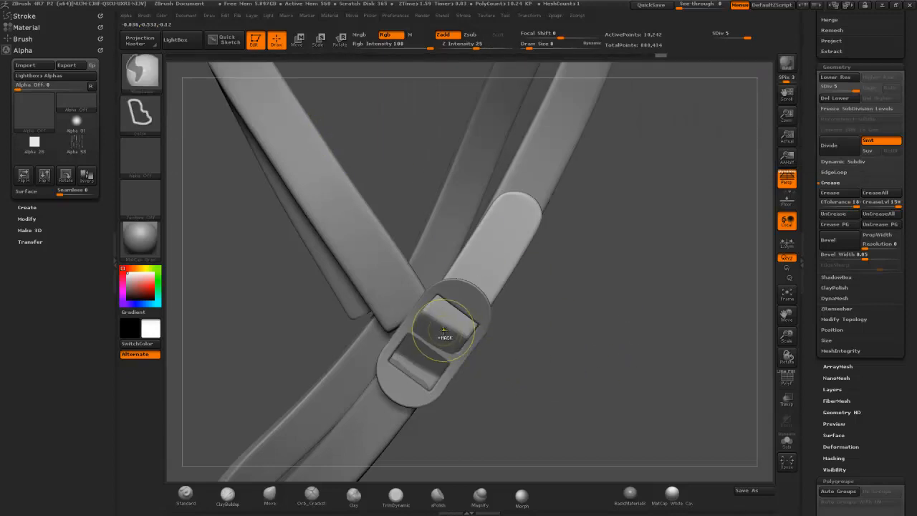
left_click(498, 353, "ctrl")
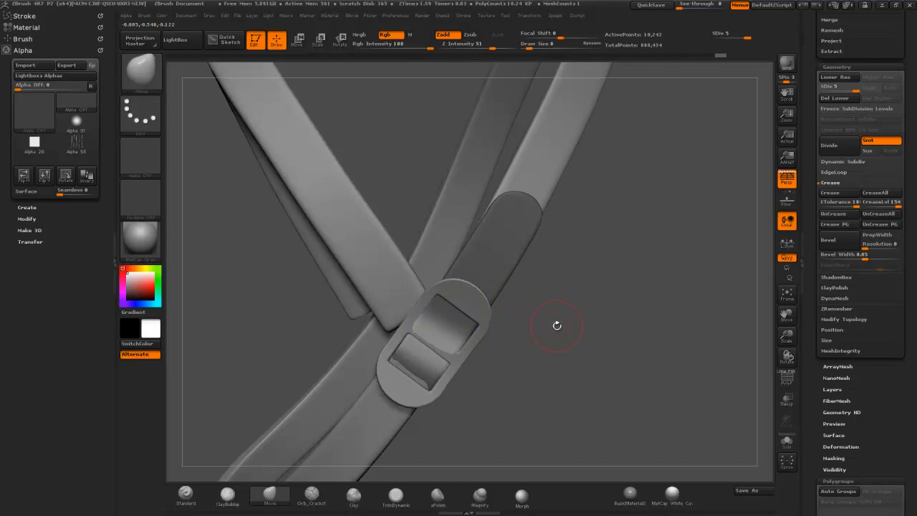
Step: Try to pull the strap piece's middle section outward over the buckle bar with the Move brush at Draw Size 24
key("b")
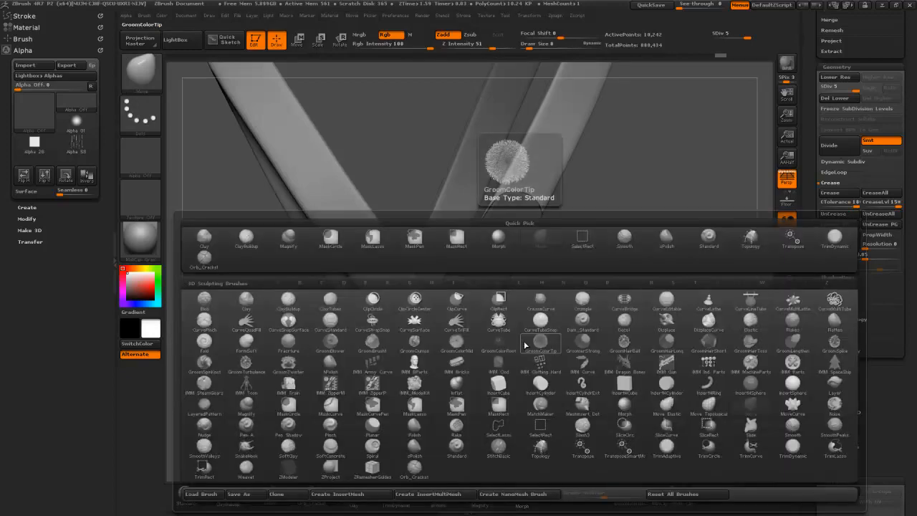
key("m")
key("v")
key("s")
left_click_drag(461, 315, 440, 318)
left_click_drag(501, 347, 551, 361)
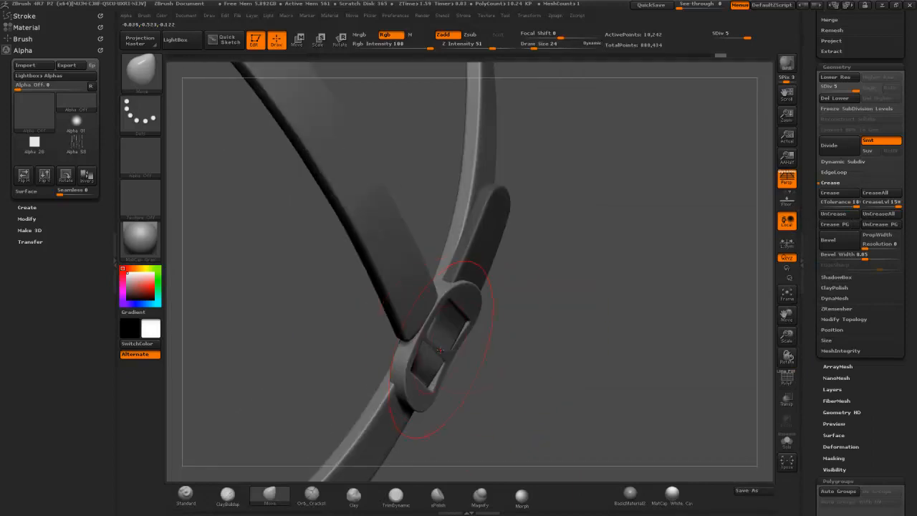
mouse_move(449, 349)
right_mouse_down()
mouse_move(406, 347)
mouse_move(445, 348)
right_mouse_up()
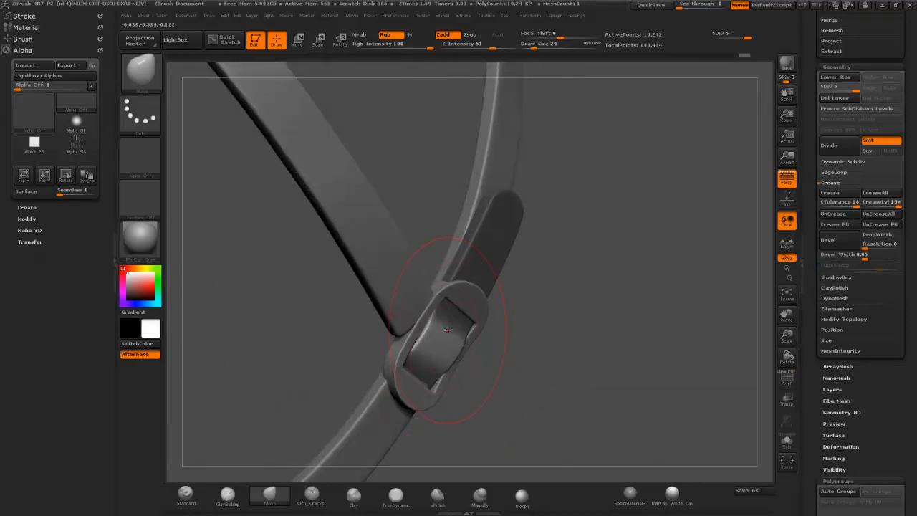
left_click(466, 336, "alt")
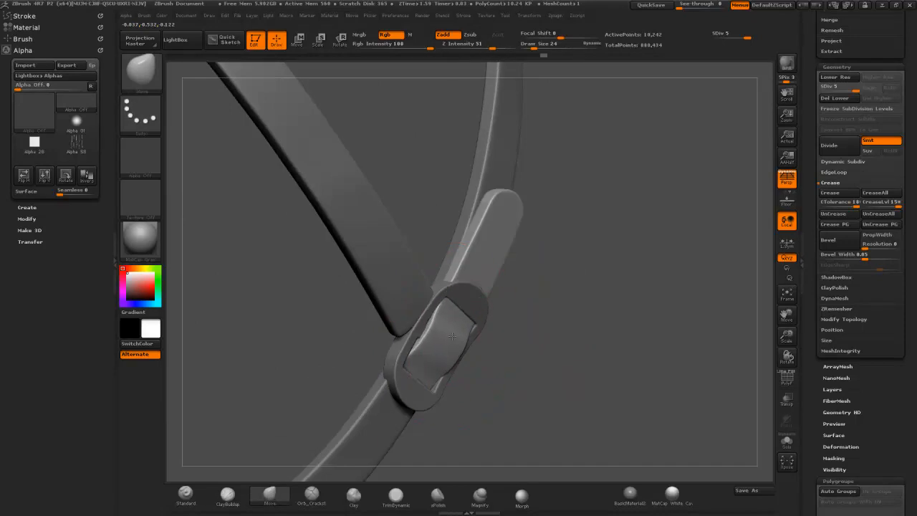
Step: Undo the pull on the strap piece and redo the mask around its middle section with softer edges
key("ctrl")
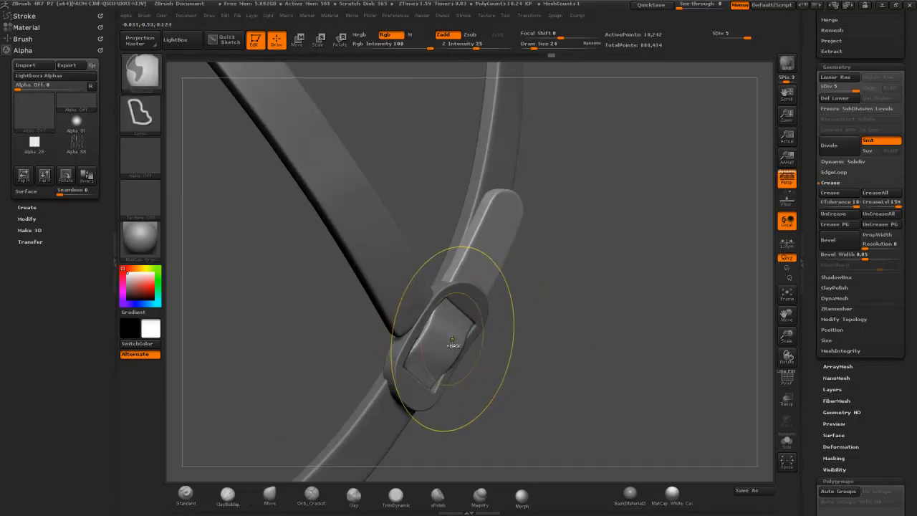
left_click(452, 339, "alt")
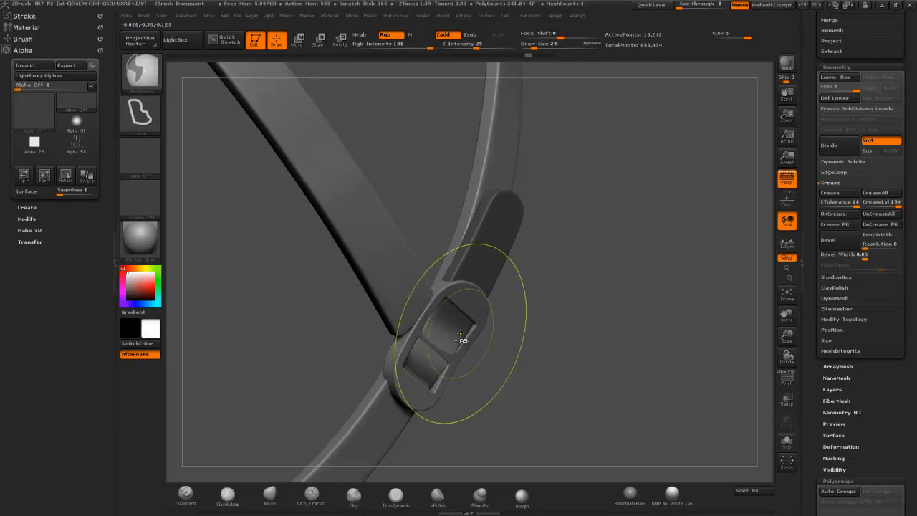
left_click(462, 343, "alt")
left_click(447, 346, "ctrl")
left_click(511, 342, "ctrl")
Step: Pull the middle section outward over the buckle bar, clear the mask, and refine the bulge at Draw Size 17
mouse_move(495, 353)
left_mouse_down()
mouse_move(509, 352)
mouse_move(451, 352)
left_mouse_up()
left_click_drag(507, 346, 448, 345)
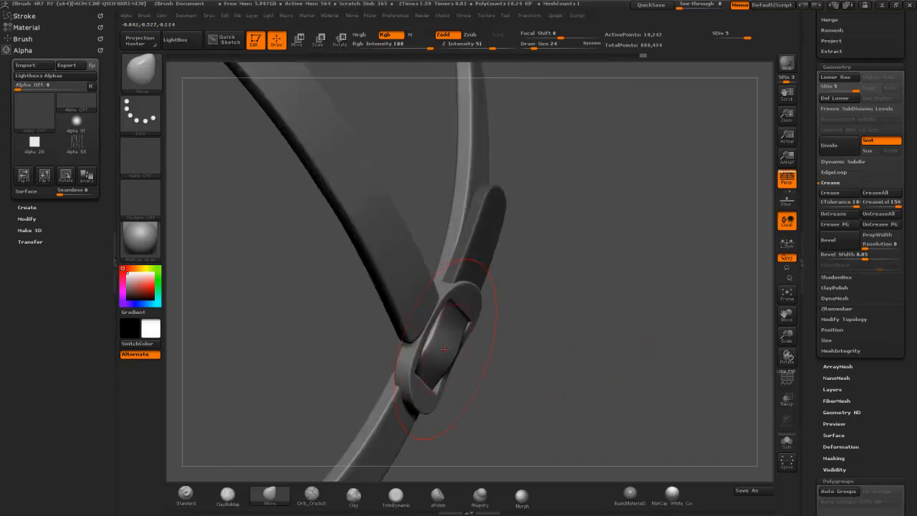
left_click_drag(560, 317, 541, 322)
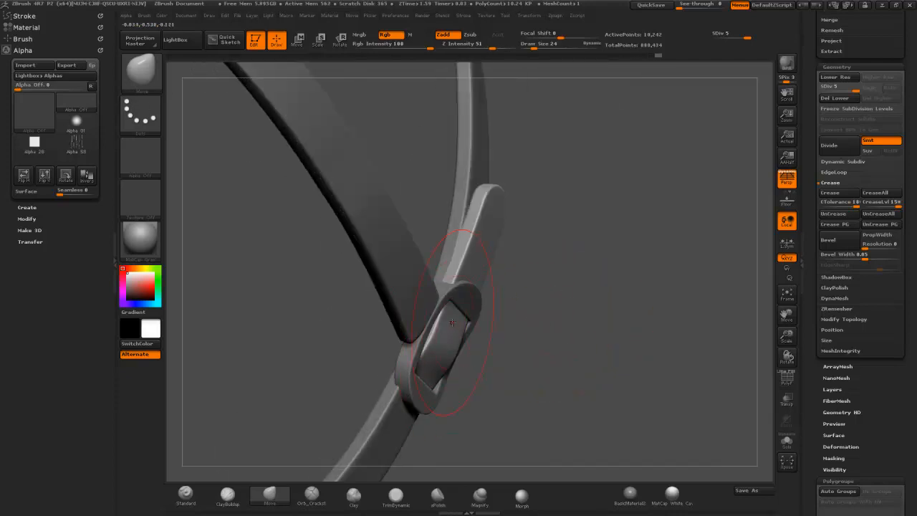
key("s")
left_click_drag(464, 306, 462, 306)
mouse_move(470, 336)
left_mouse_down()
mouse_move(435, 378)
mouse_move(427, 324)
left_mouse_up()
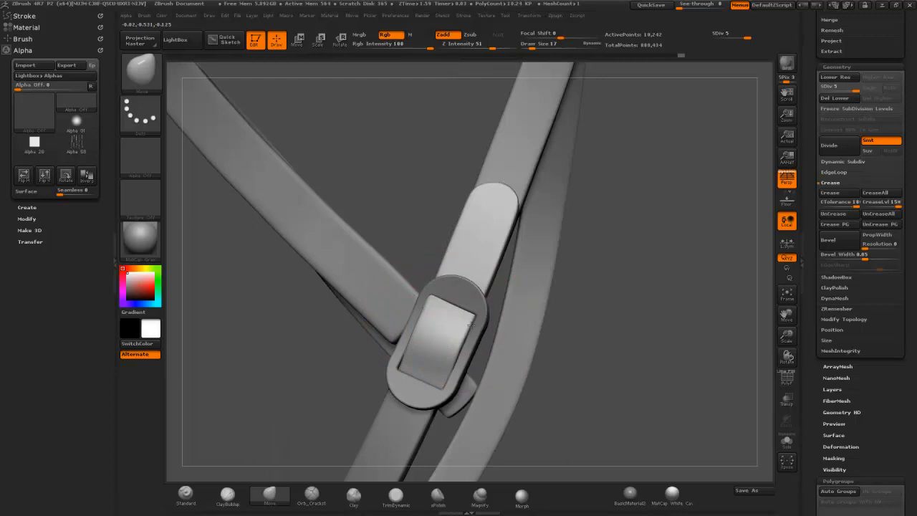
Step: Isolate the strap piece's rounded free end with a mask and rotate it at the buckle with the Transpose line
mouse_move(549, 366)
left_mouse_down()
mouse_move(623, 294)
mouse_move(535, 305)
mouse_move(401, 303)
mouse_move(427, 296)
left_mouse_up()
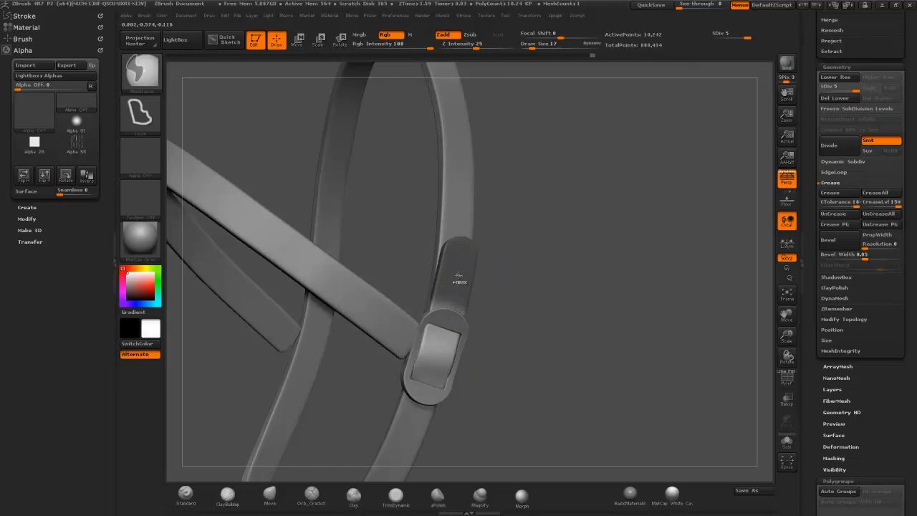
mouse_move(534, 276)
left_mouse_down()
mouse_move(599, 268)
mouse_move(576, 268)
left_mouse_up()
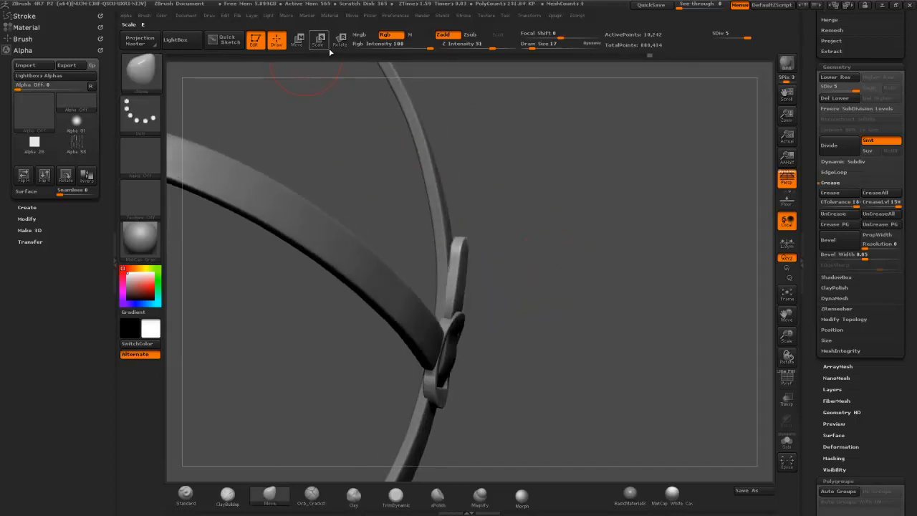
left_click(339, 41)
left_click_drag(469, 219, 475, 305)
left_click_drag(435, 406, 399, 273)
left_click_drag(457, 314, 473, 216)
left_click_drag(315, 70, 291, 67)
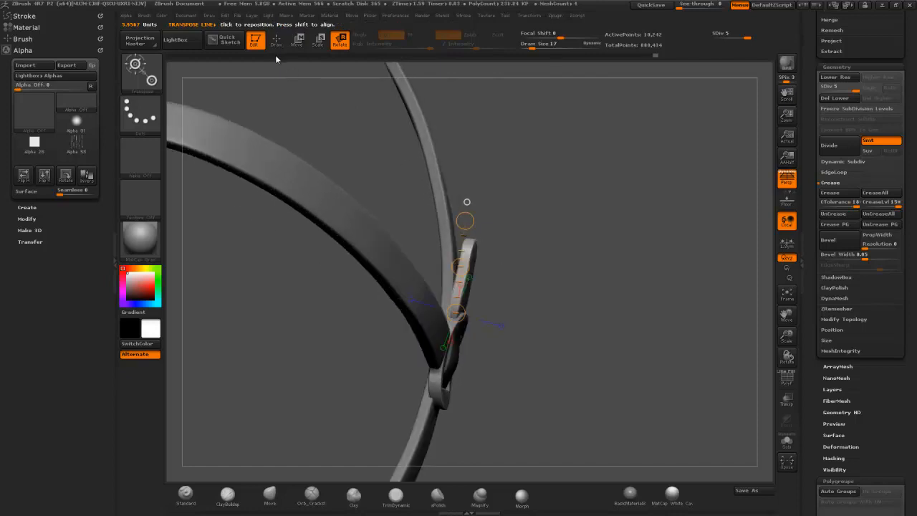
Step: Shape the strap piece's free end alongside the strap with the Move brush at Draw Size 20
left_click(276, 47)
mouse_move(496, 246)
left_mouse_down()
mouse_move(469, 279)
mouse_move(472, 293)
left_mouse_up()
mouse_move(468, 293)
right_mouse_down()
mouse_move(434, 290)
mouse_move(471, 288)
mouse_move(471, 272)
mouse_move(465, 288)
mouse_move(476, 301)
right_mouse_up()
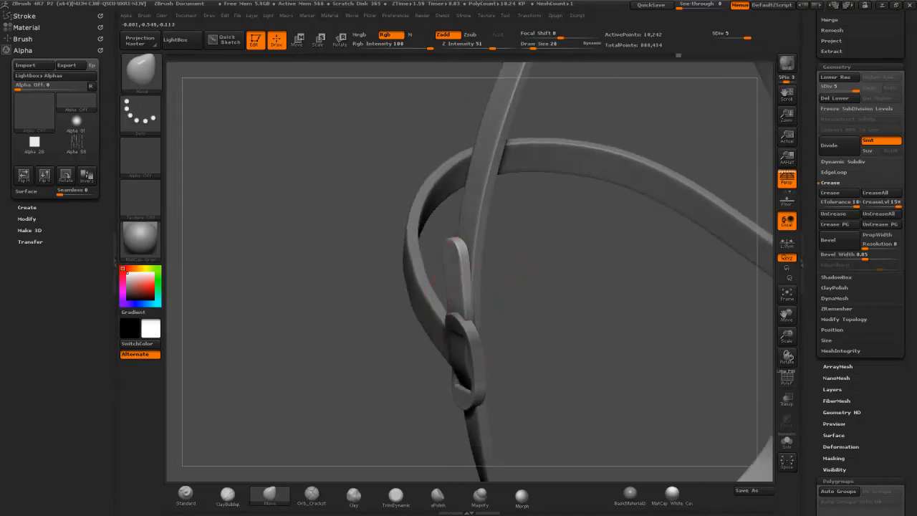
mouse_move(454, 240)
right_mouse_down()
mouse_move(456, 288)
mouse_move(573, 272)
right_mouse_up()
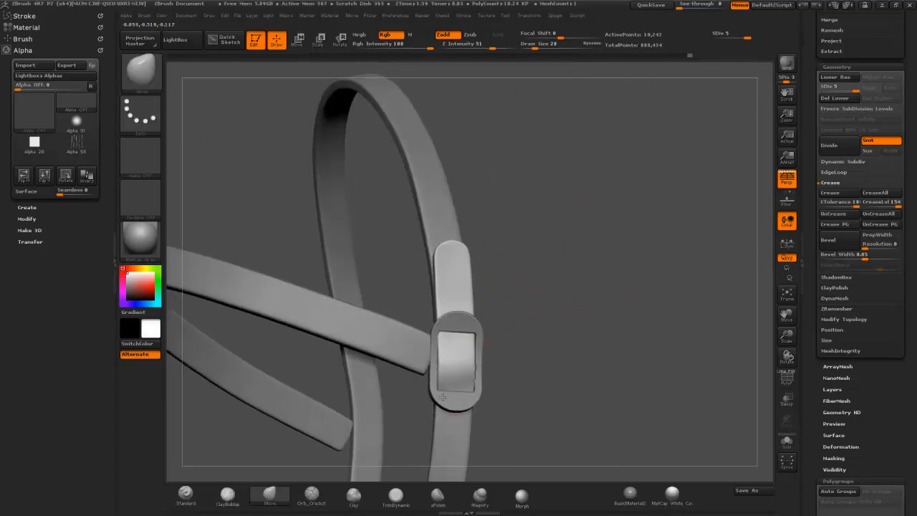
Step: Adjust the bulging section inside the buckle opening with the Move brush at Draw Size 7
right_click_drag(553, 303, 496, 335)
left_click_drag(483, 346, 448, 358)
key("s")
key("s")
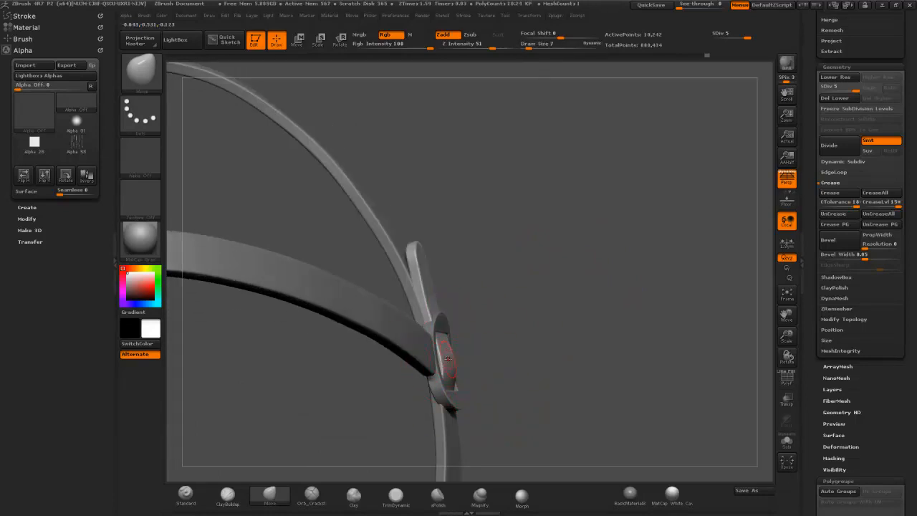
left_click_drag(505, 345, 459, 364)
Step: Set the Draw Size to 11 and adjust the strap piece where it passes under the buckle's upper edge
key("s")
left_click_drag(447, 331, 450, 331)
right_click_drag(466, 330, 450, 334)
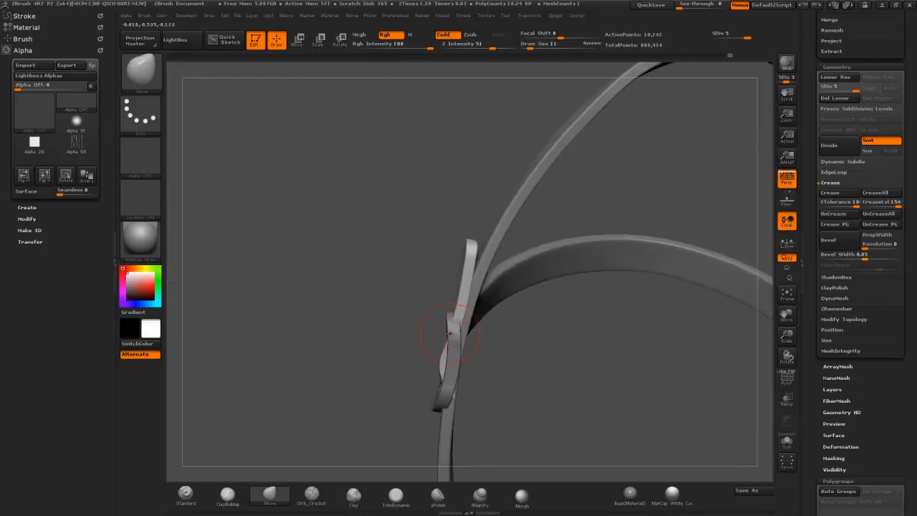
left_click_drag(397, 332, 409, 324)
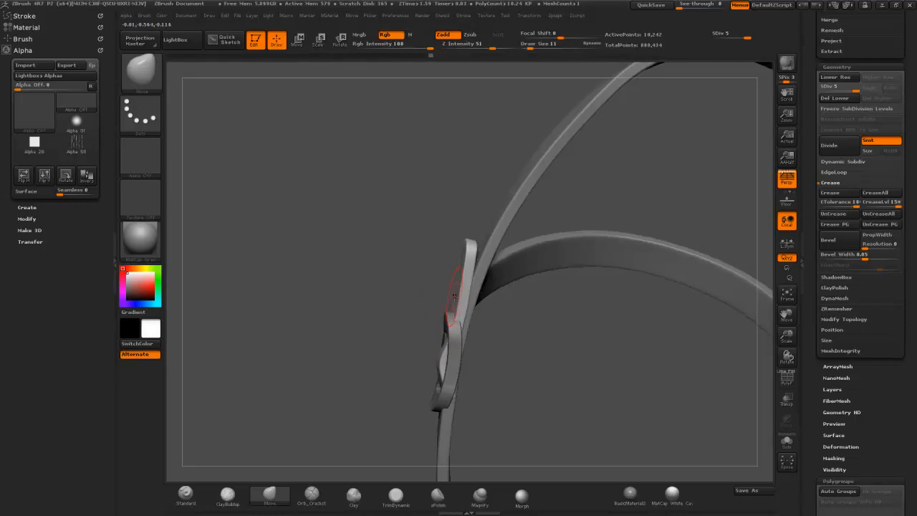
right_click_drag(462, 298, 491, 300)
Step: Smooth the strap piece and nudge its lower part to sit cleanly inside the buckle opening
key("shift")
right_click_drag(434, 376, 463, 364)
key("shift")
left_click_drag(450, 355, 456, 343)
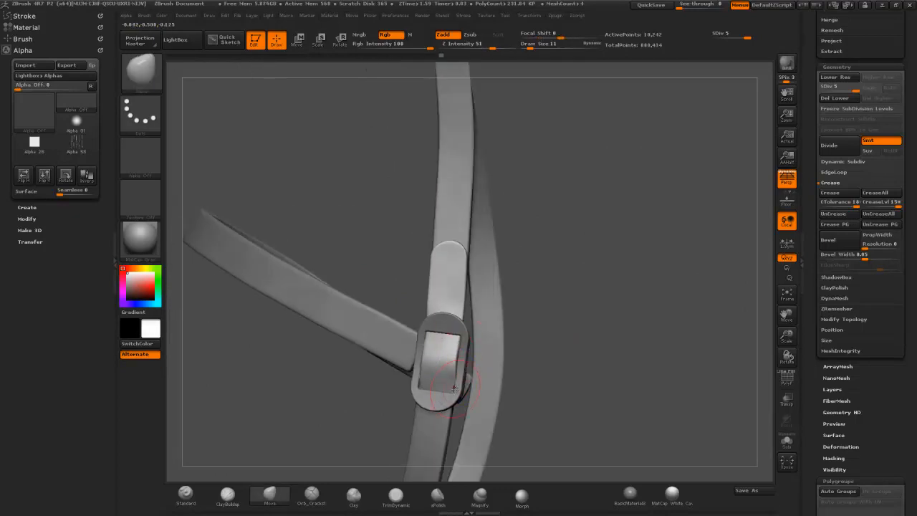
left_click_drag(457, 388, 458, 382)
mouse_move(473, 366)
right_mouse_down()
mouse_move(511, 344)
mouse_move(522, 284)
mouse_move(485, 327)
mouse_move(591, 193)
mouse_move(622, 213)
mouse_move(545, 309)
mouse_move(455, 344)
mouse_move(494, 354)
mouse_move(428, 316)
right_mouse_up()
key("shift")
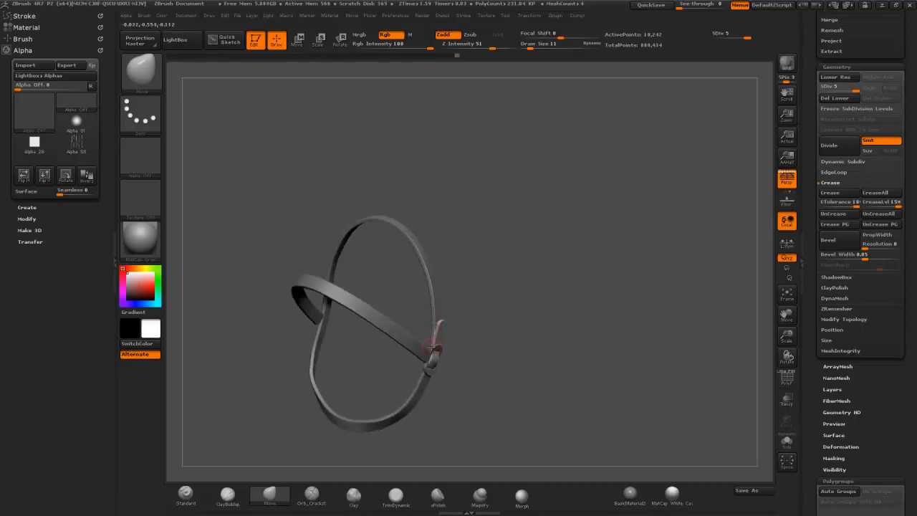
Step: Move the strap piece directly below the buckle in the subtool order and merge the buckle down into it
right_click_drag(449, 243, 545, 240)
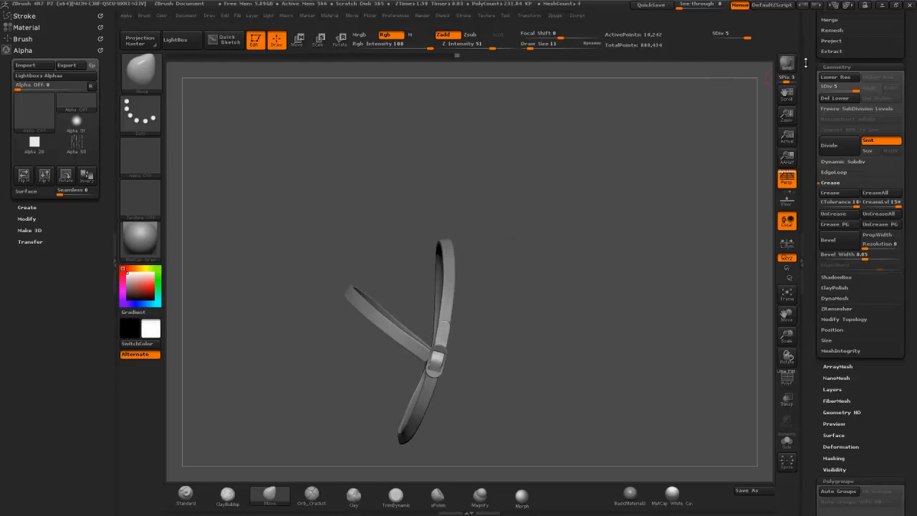
scroll(807, 61, "up", 5)
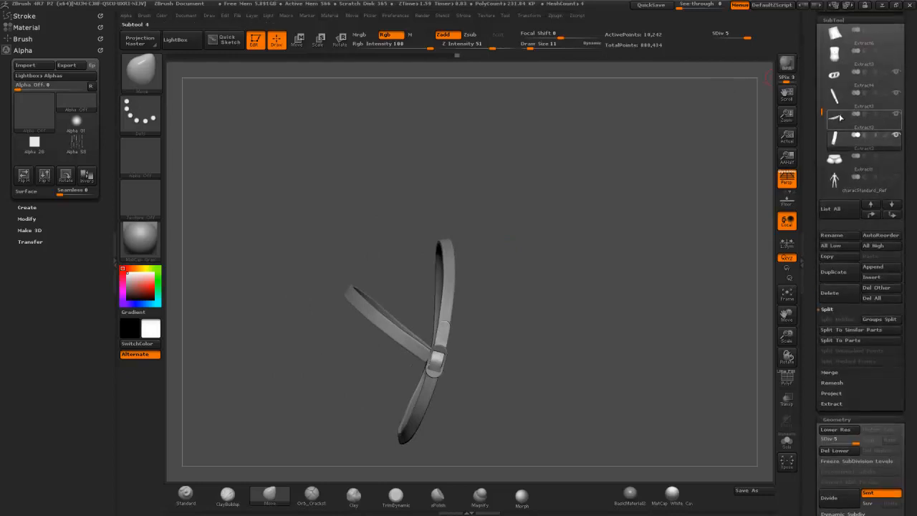
left_click(872, 215)
left_click(872, 215)
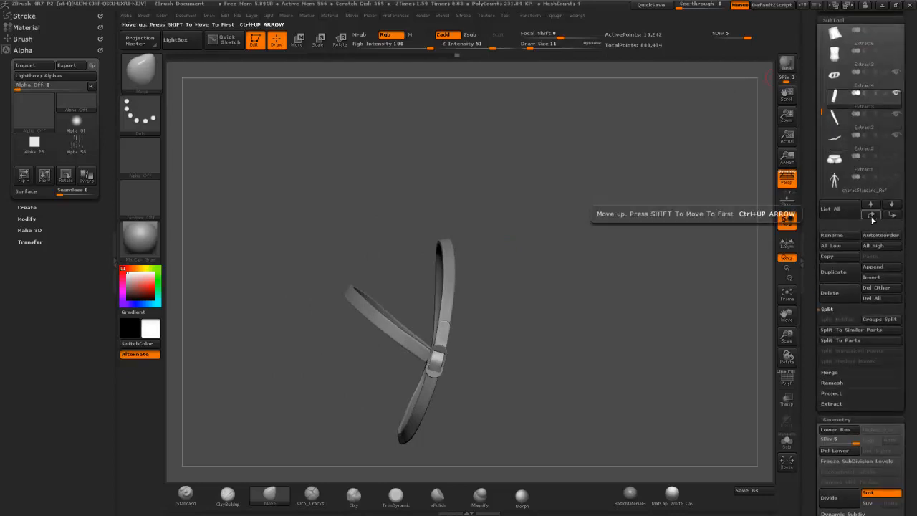
left_click(831, 76)
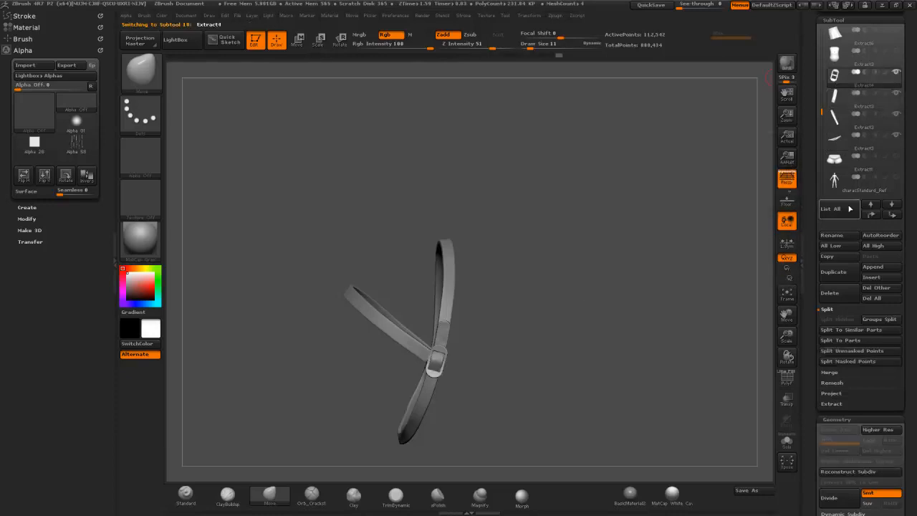
left_click(829, 374)
left_click(834, 332)
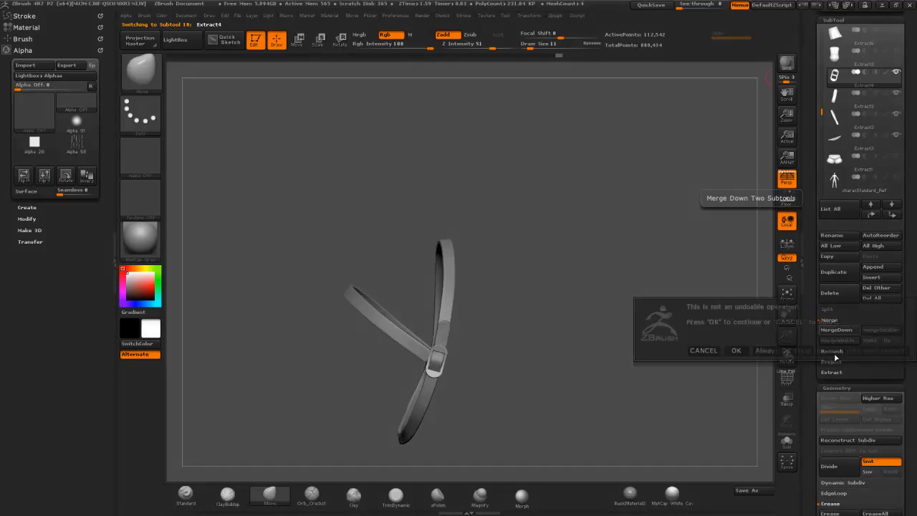
left_click(737, 351)
Step: Duplicate the merged buckle and end piece, and move the copy to the strap junction on the opposite side of the harness
left_click_drag(588, 303, 430, 356)
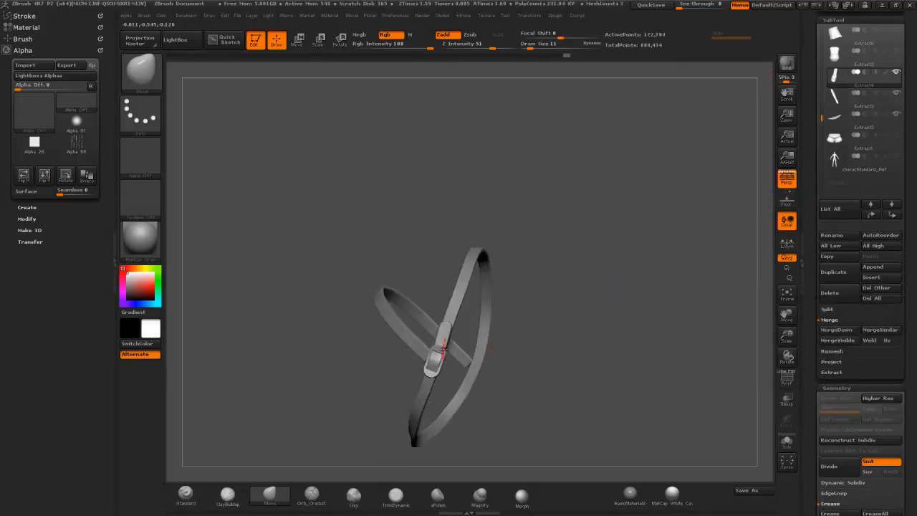
left_click_drag(561, 276, 609, 258)
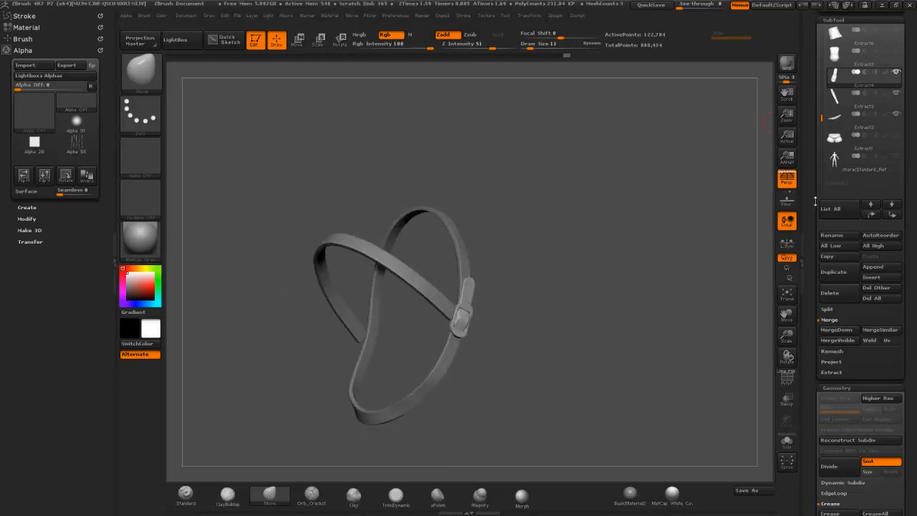
left_click(834, 271)
left_click_drag(634, 265, 642, 256)
left_click(296, 40)
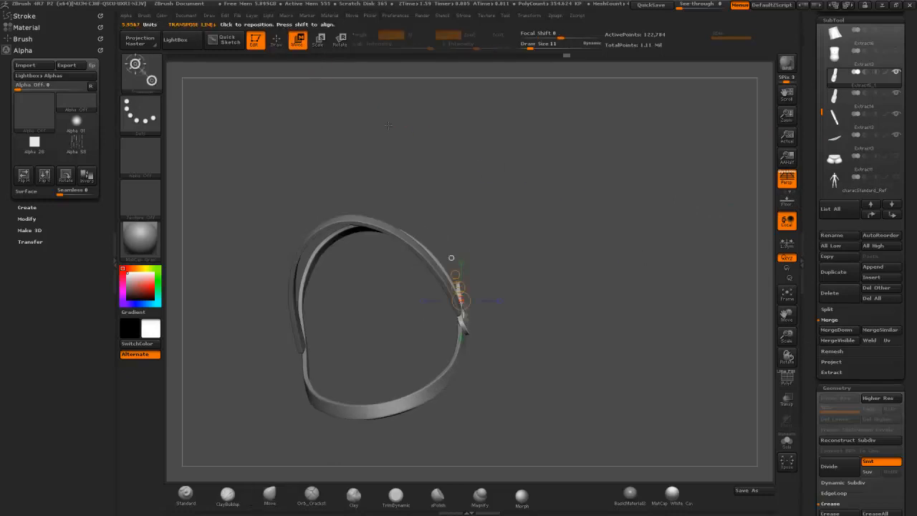
left_click_drag(465, 318, 571, 270)
left_click_drag(518, 294, 350, 333)
left_click_drag(502, 339, 600, 351)
left_click_drag(405, 309, 454, 358)
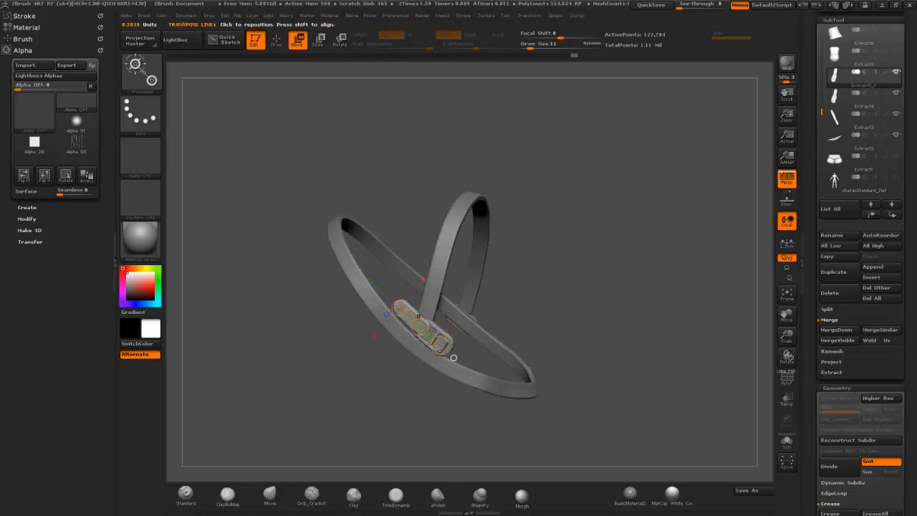
Step: Turn the duplicated buckle around so its end piece points down the lower strap, and shift it onto the strap junction
left_click(338, 44)
left_click_drag(421, 326, 454, 357)
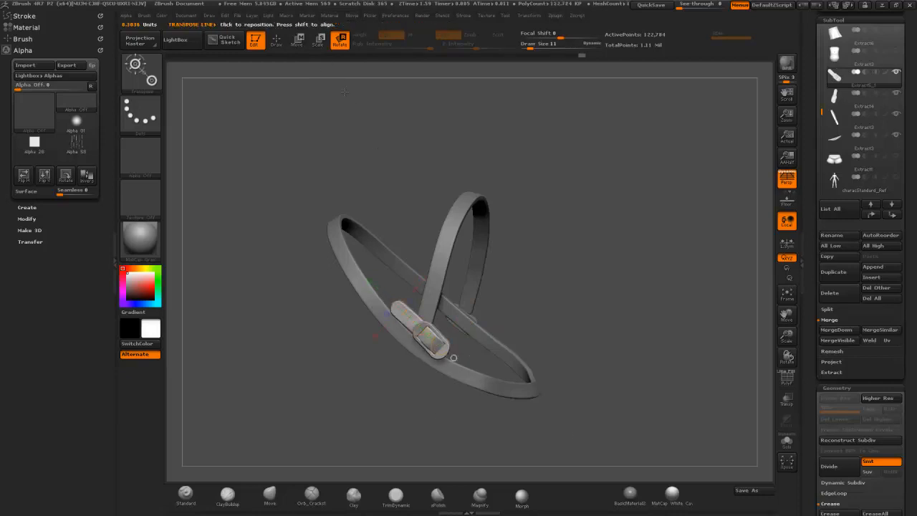
left_click_drag(401, 307, 566, 377)
left_click_drag(386, 295, 430, 313)
left_click_drag(392, 367, 385, 380)
left_click(298, 41)
left_click_drag(559, 159, 592, 161)
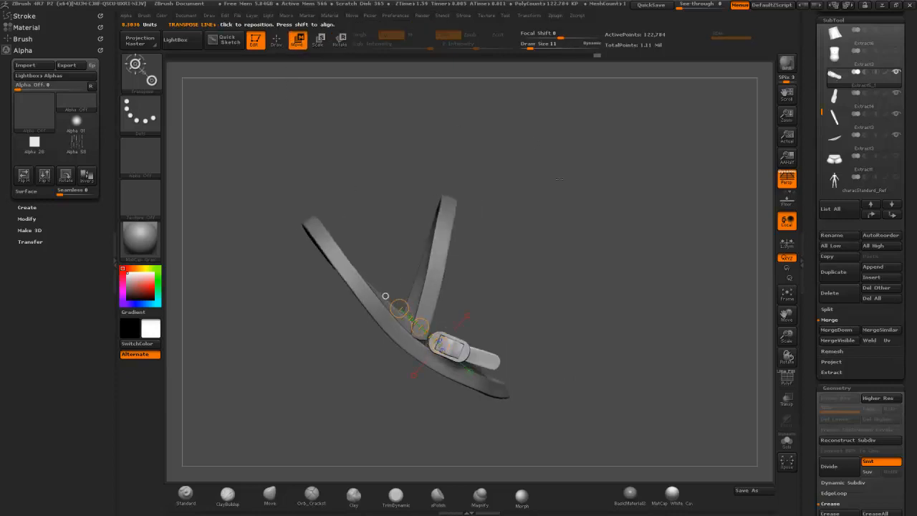
left_click_drag(421, 329, 388, 327)
mouse_move(582, 261)
left_mouse_down()
mouse_move(553, 304)
mouse_move(582, 263)
left_mouse_up()
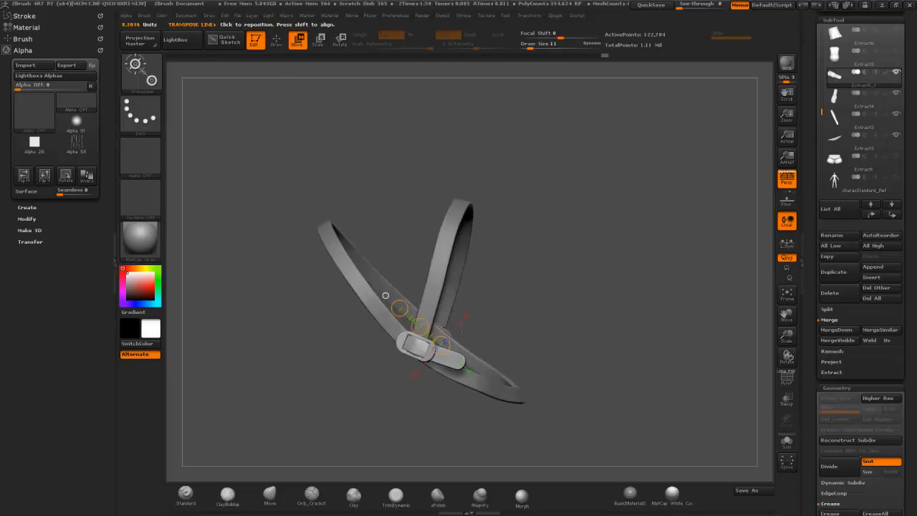
Step: Rotate the duplicated buckle to follow the strap's curve and reposition it flush against the strap's surface
left_click(342, 43)
mouse_move(400, 343)
left_mouse_down()
mouse_move(251, 262)
mouse_move(264, 231)
mouse_move(231, 258)
mouse_move(362, 217)
mouse_move(305, 186)
mouse_move(362, 162)
mouse_move(359, 184)
mouse_move(334, 193)
left_mouse_up()
left_click_drag(305, 348, 471, 450)
left_click_drag(506, 368, 496, 340)
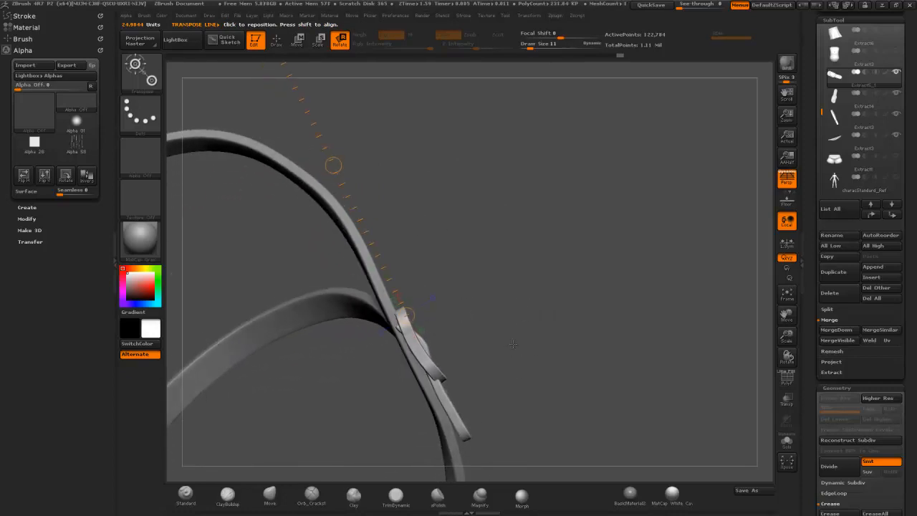
left_click(299, 46)
left_click_drag(599, 262, 482, 278)
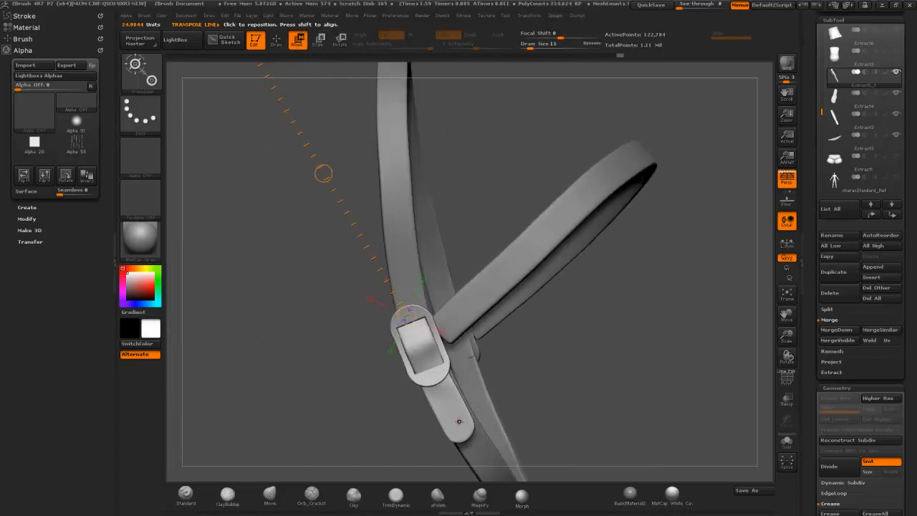
left_click_drag(451, 412, 401, 299)
left_click_drag(432, 366, 431, 367)
left_click_drag(280, 359, 306, 368)
left_click_drag(430, 367, 431, 367)
left_click_drag(495, 315, 498, 262)
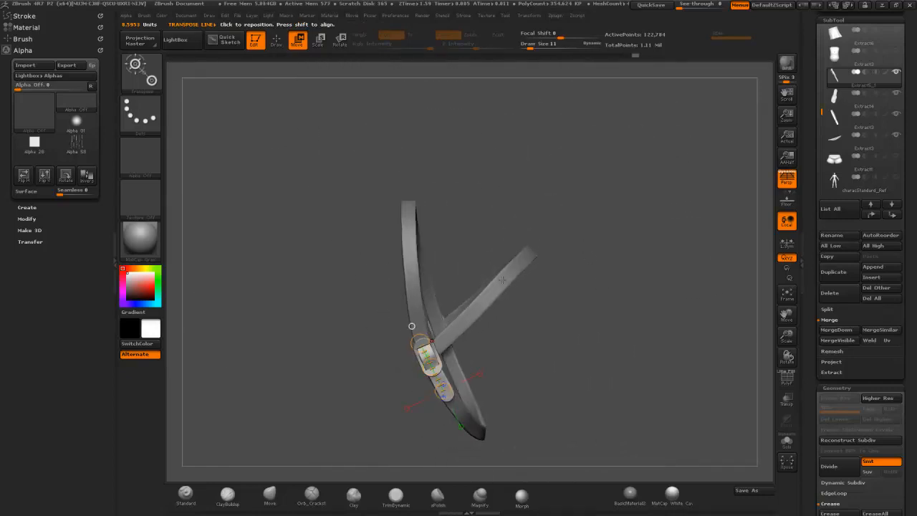
Step: Select the crossing strap and adjust its end behind the duplicated buckle with the Move brush at Draw Size 47
left_click(501, 282, "alt")
key("q")
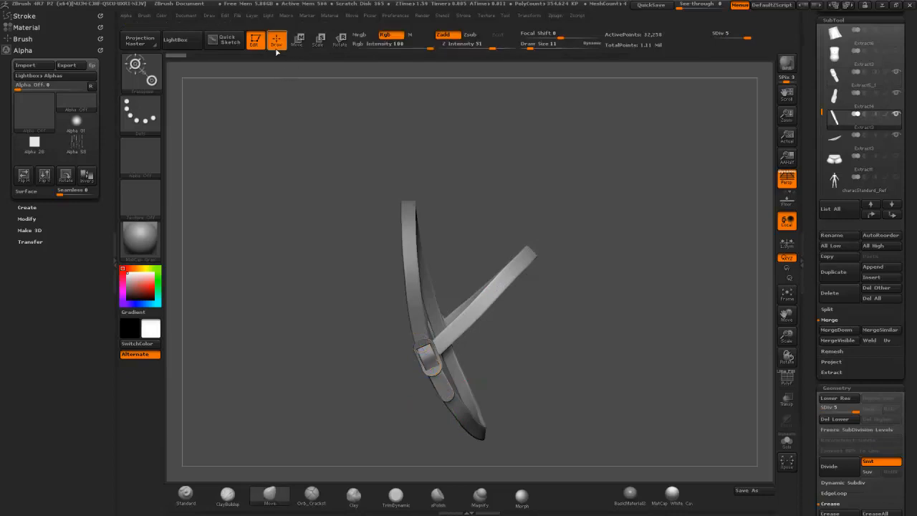
key("s")
left_click_drag(430, 347, 439, 353)
mouse_move(620, 316)
left_mouse_down()
mouse_move(573, 319)
mouse_move(546, 307)
left_mouse_up()
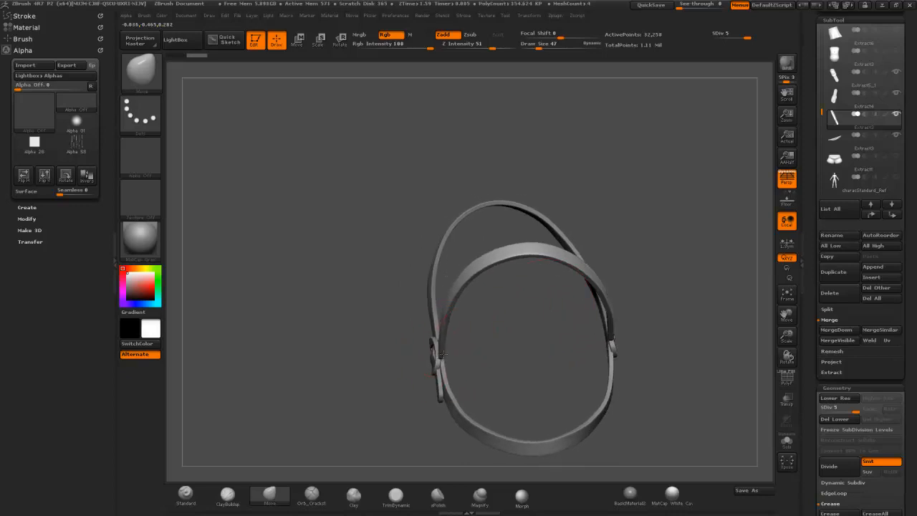
mouse_move(380, 391)
left_mouse_down()
mouse_move(451, 397)
mouse_move(374, 393)
left_mouse_up()
Step: Refine where the crossing strap meets the buckles, finishing with a Draw Size of 39
key("s")
mouse_move(440, 362)
left_mouse_down()
mouse_move(399, 378)
mouse_move(425, 385)
mouse_move(448, 350)
left_mouse_up()
key("s")
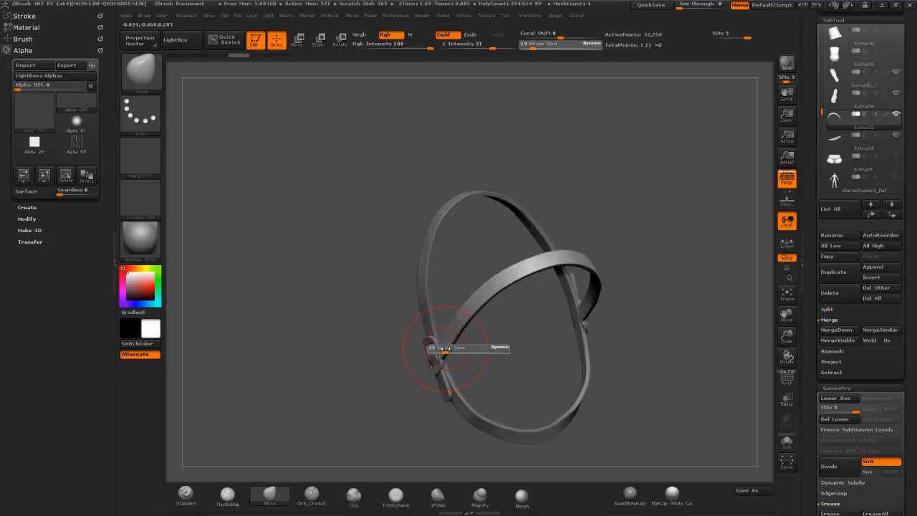
left_click_drag(680, 266, 631, 319)
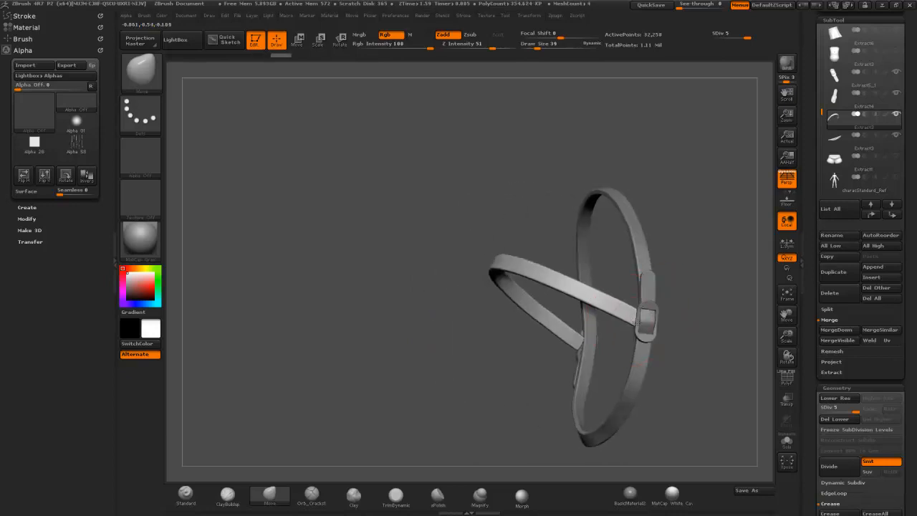
left_click_drag(710, 249, 459, 365)
left_click_drag(549, 154, 610, 165)
key("d")
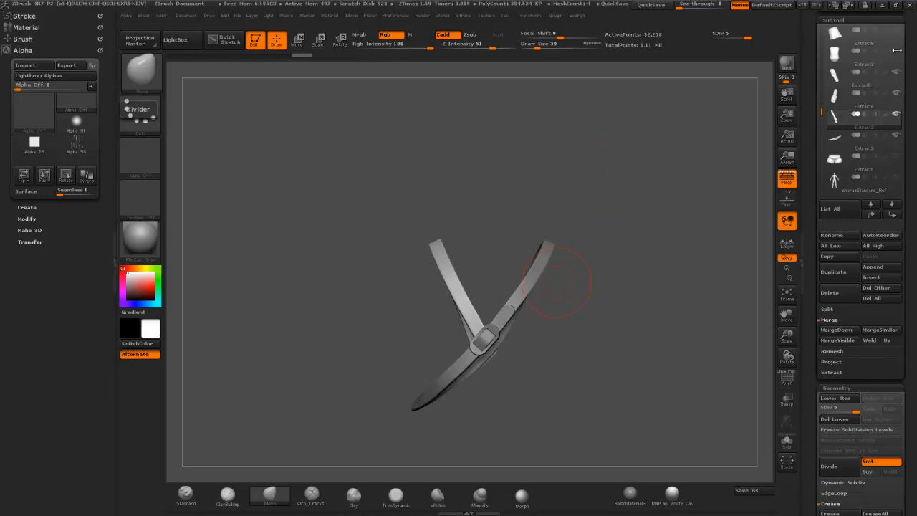
Step: Show the shirt subtool beneath the straps and make it the active subtool
left_click(897, 50)
left_click_drag(595, 170, 618, 150)
left_click_drag(648, 203, 634, 257)
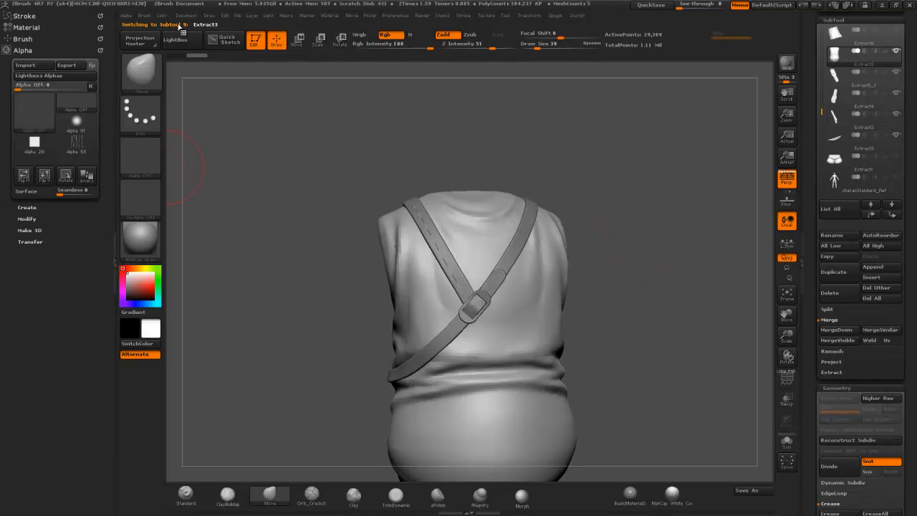
left_click(24, 16)
left_click(25, 178)
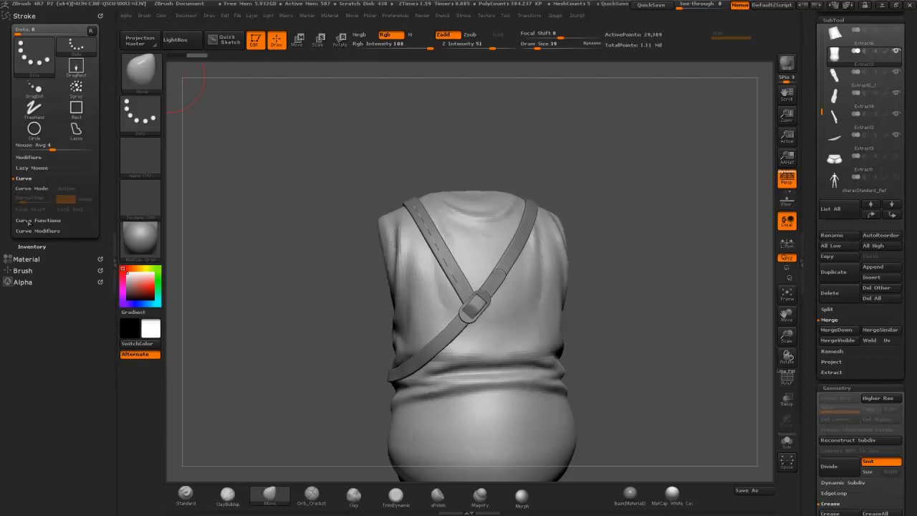
left_click(26, 221)
left_click(26, 203)
mouse_move(670, 165)
left_mouse_down()
mouse_move(671, 196)
mouse_move(558, 294)
left_mouse_up()
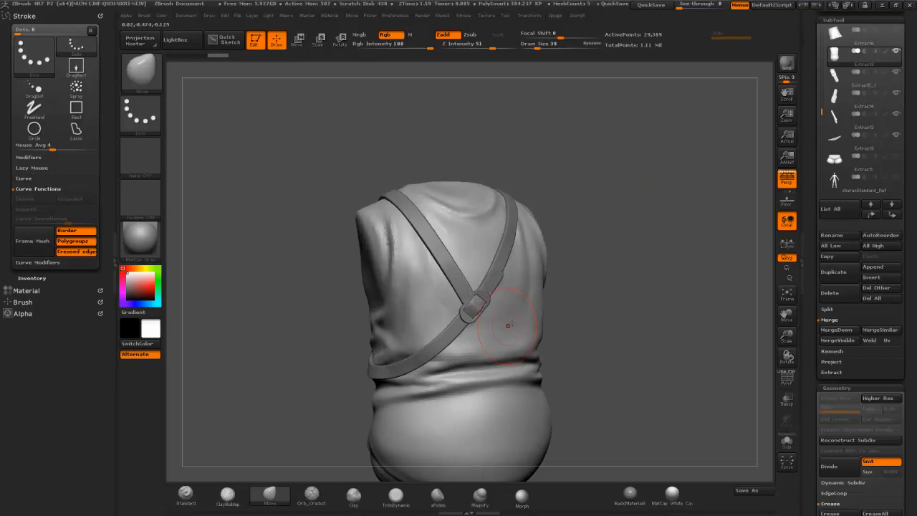
mouse_move(588, 247)
left_mouse_down()
mouse_move(595, 287)
mouse_move(612, 233)
mouse_move(634, 244)
mouse_move(574, 228)
mouse_move(583, 235)
left_mouse_up()
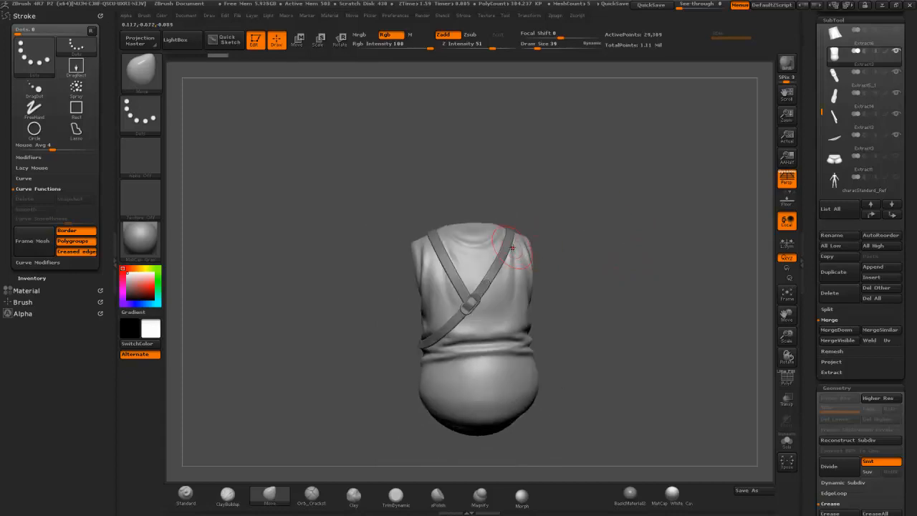
Step: Sculpt the shirt fabric along the lower strap with the Standard brush at Draw Size 20
key("b")
key("s")
key("t")
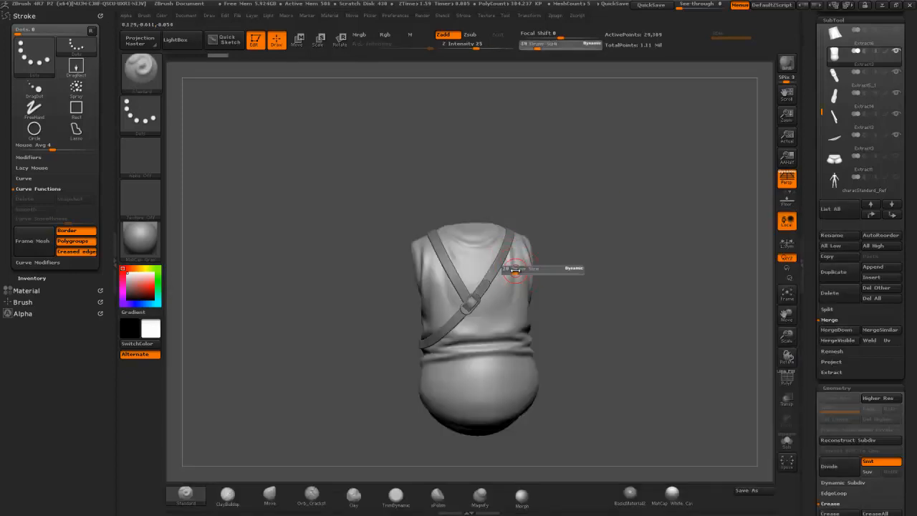
left_click_drag(604, 244, 557, 262)
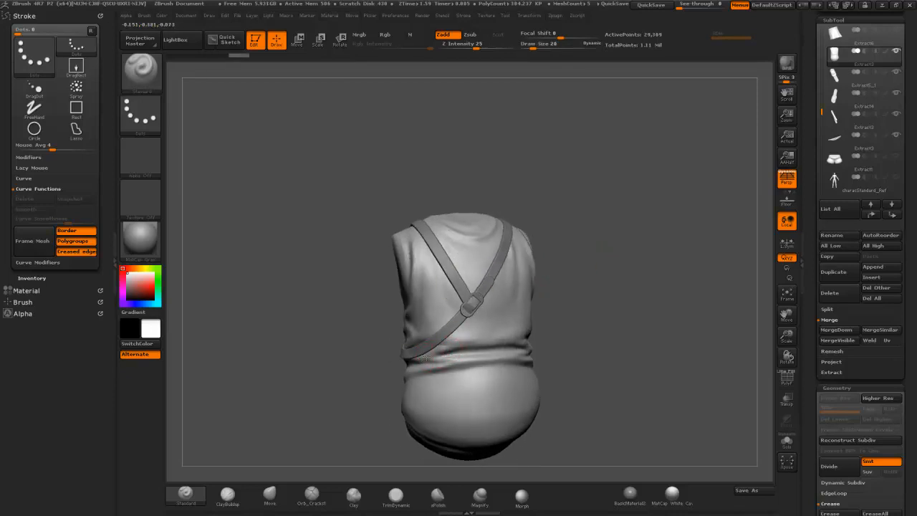
right_click_drag(429, 336, 451, 334)
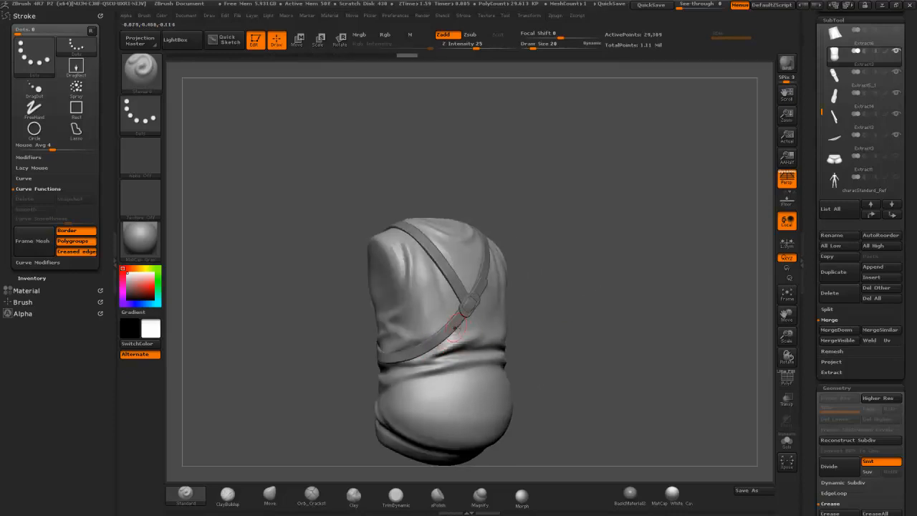
left_click_drag(544, 301, 581, 301)
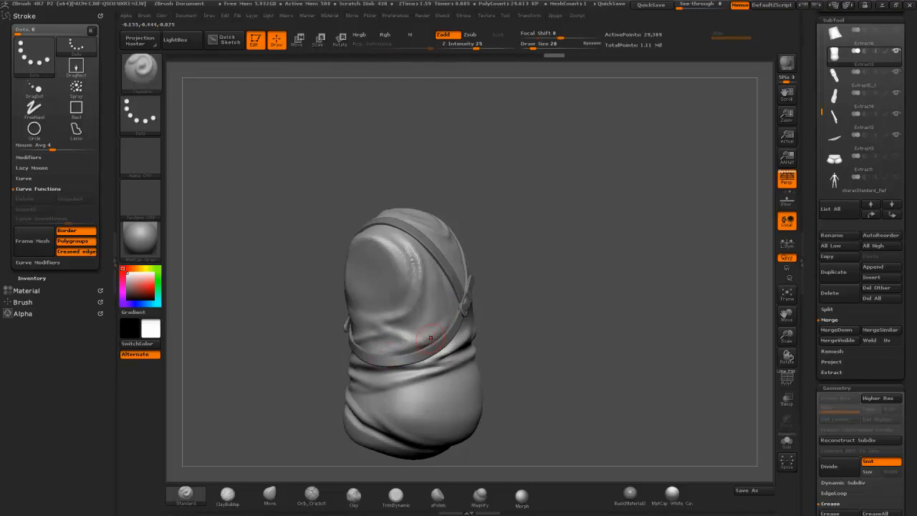
Step: Set the Draw Size to 13, build up and smooth the shirt beside the strap below the buckle, and undo the last change
key("s")
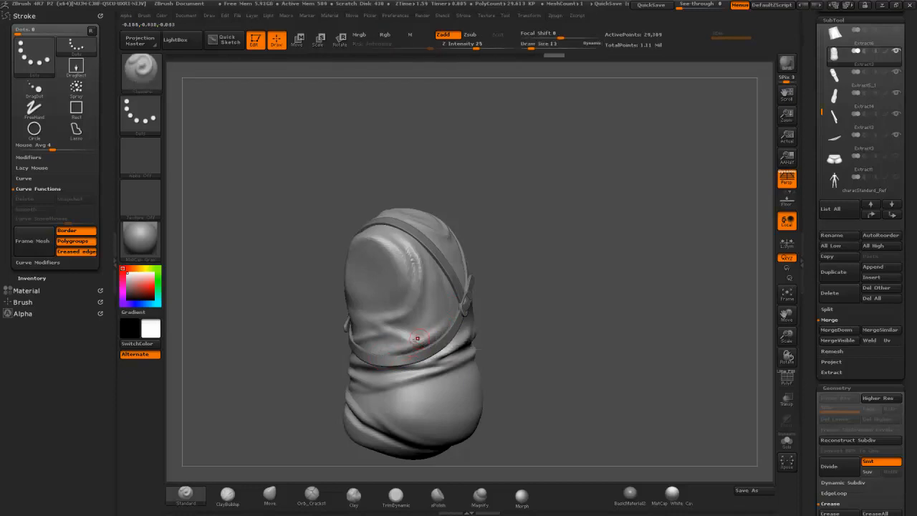
left_click_drag(477, 287, 521, 274)
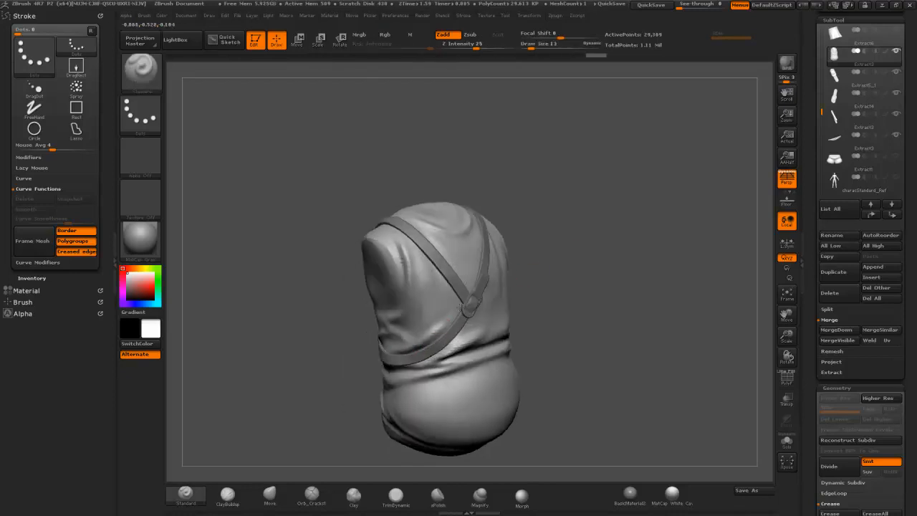
left_click_drag(461, 304, 438, 330)
key("shift")
left_click_drag(455, 310, 409, 339, "shift")
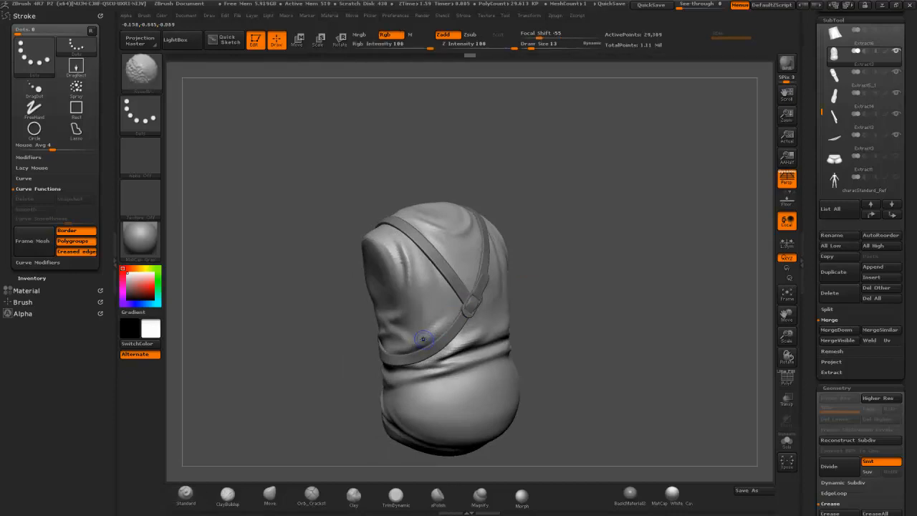
mouse_move(586, 264)
left_mouse_down()
mouse_move(594, 267)
mouse_move(577, 269)
left_mouse_up()
key("ctrl+z")
Step: Add a stroke to the shirt beside the upper strap and turn on transparency with Ghost for the surrounding subtools
left_click_drag(547, 313, 495, 314)
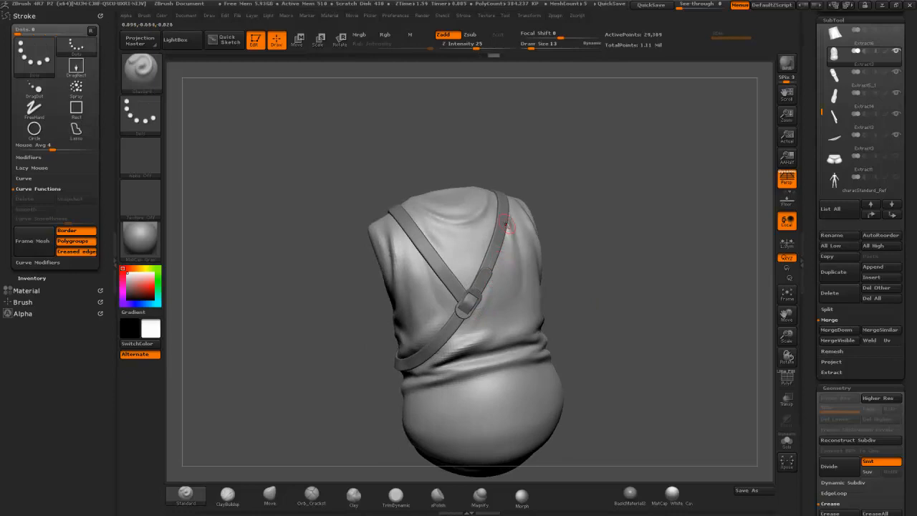
mouse_move(508, 233)
left_mouse_down()
mouse_move(502, 272)
mouse_move(507, 247)
left_mouse_up()
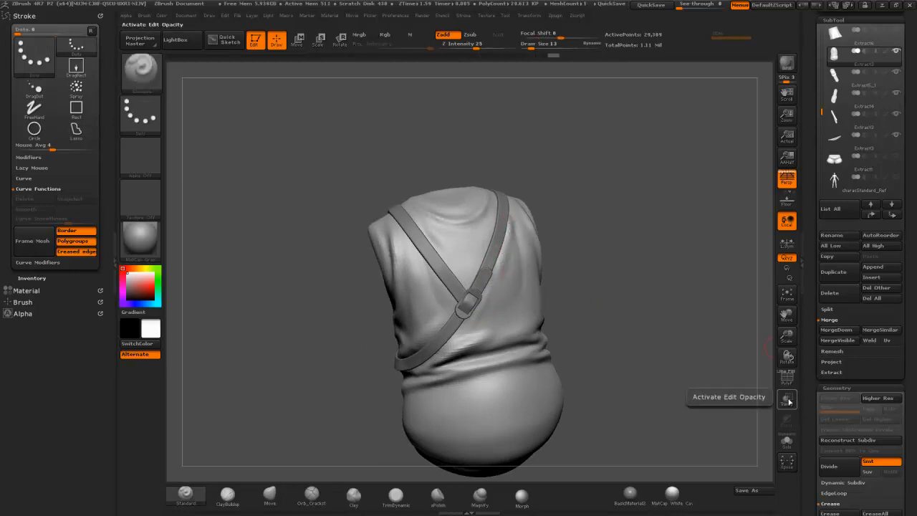
left_click(788, 399)
left_click(787, 428)
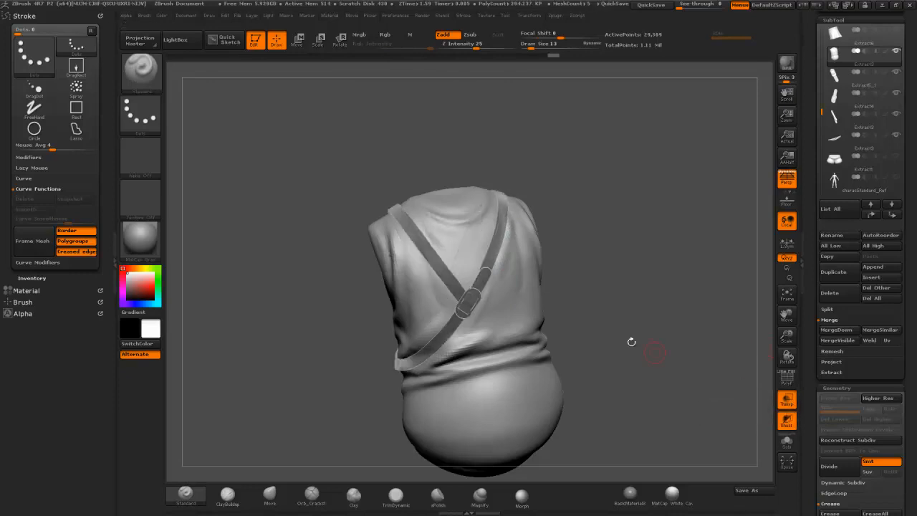
Step: Sculpt and smooth the shirt fabric along the outer edge of the upper strap, up to the shoulder
left_click_drag(505, 242, 492, 272, "shift")
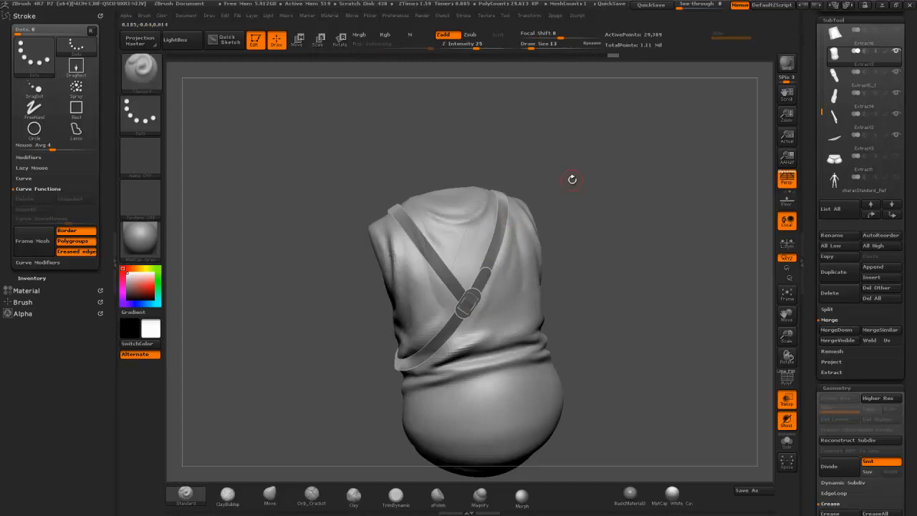
left_click_drag(534, 219, 506, 180)
left_click_drag(517, 212, 505, 250, "shift")
left_click_drag(609, 141, 573, 108)
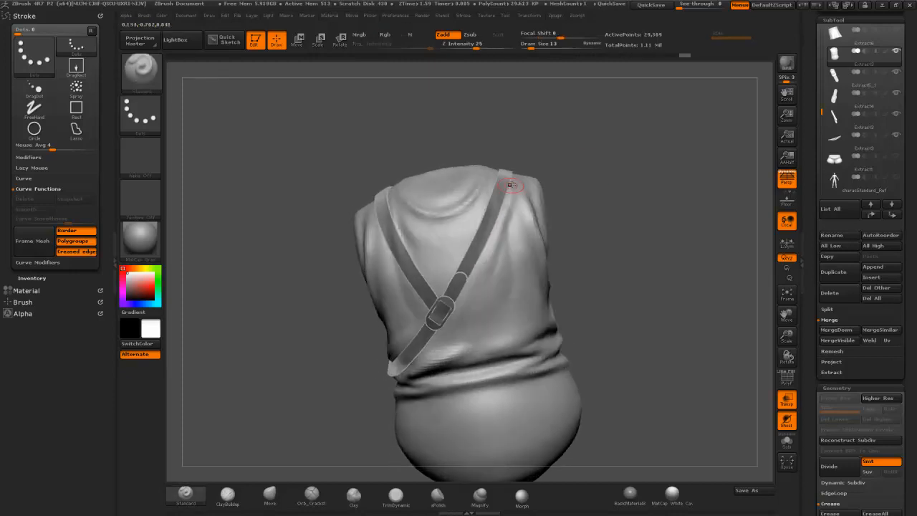
left_click_drag(596, 152, 569, 180)
left_click_drag(509, 213, 512, 226, "shift")
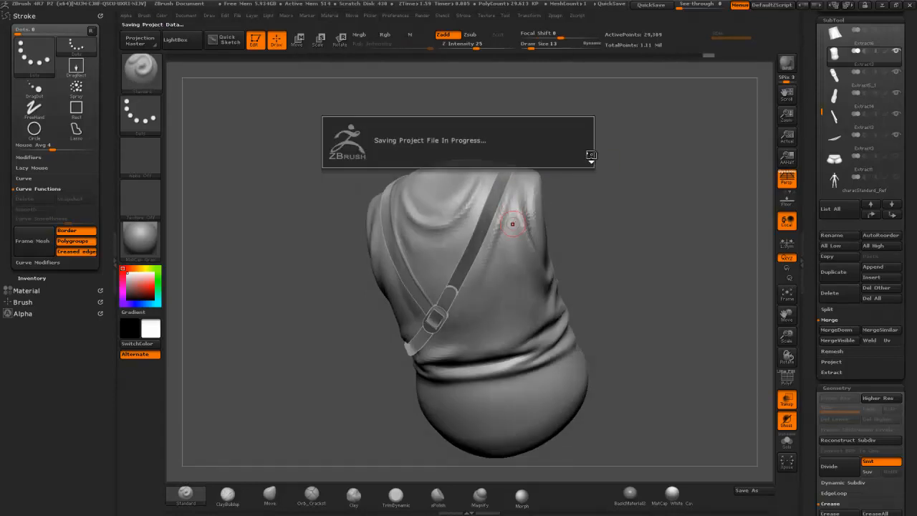
Step: Sculpt long folds from the shoulder down toward the waist beside the buckle, and smooth their lower part
left_click_drag(587, 172, 590, 152)
left_click_drag(564, 191, 589, 166)
left_click_drag(529, 197, 530, 258)
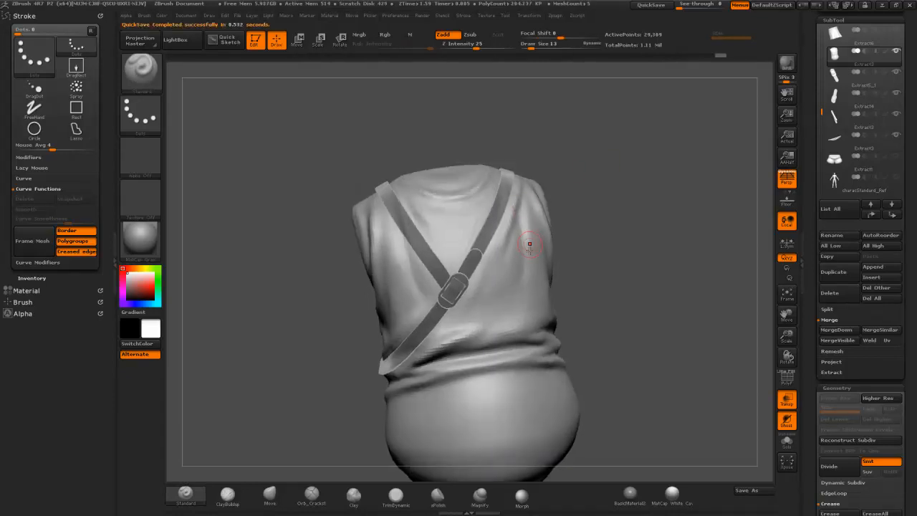
mouse_move(527, 206)
left_mouse_down()
mouse_move(523, 289)
mouse_move(483, 321)
left_mouse_up()
left_click_drag(496, 289, 486, 318)
mouse_move(501, 279)
left_mouse_down("shift")
mouse_move(473, 338)
mouse_move(485, 316)
mouse_move(483, 337)
left_mouse_up("shift")
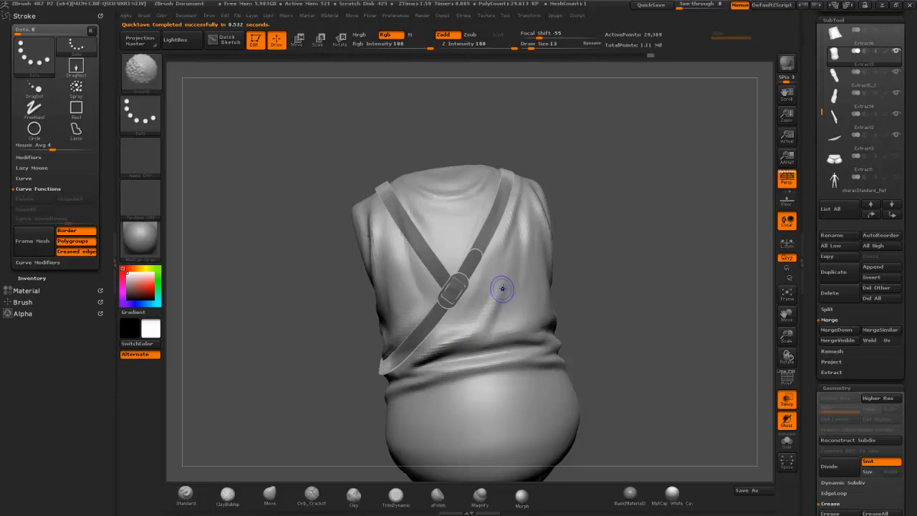
left_click_drag(504, 275, 489, 316, "shift")
mouse_move(566, 273)
left_mouse_down()
mouse_move(594, 292)
mouse_move(573, 296)
left_mouse_up()
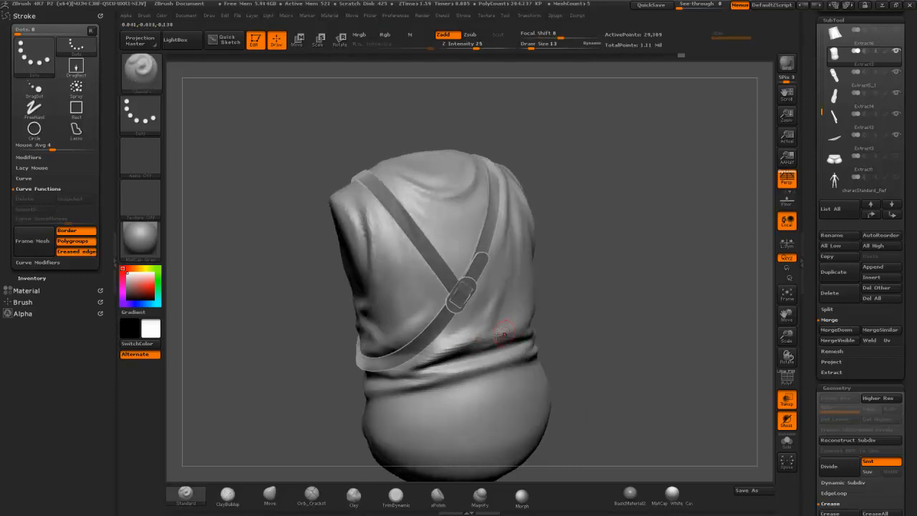
Step: Sculpt and smooth the shirt below the buckle, and raise the fabric along the inner edge of the upper strap
left_click_drag(504, 283, 454, 341)
left_click_drag(489, 309, 454, 340, "shift")
mouse_move(639, 208)
left_mouse_down()
mouse_move(614, 197)
mouse_move(609, 206)
mouse_move(504, 205)
left_mouse_up()
left_click_drag(485, 268, 490, 242)
left_click_drag(481, 274, 492, 227)
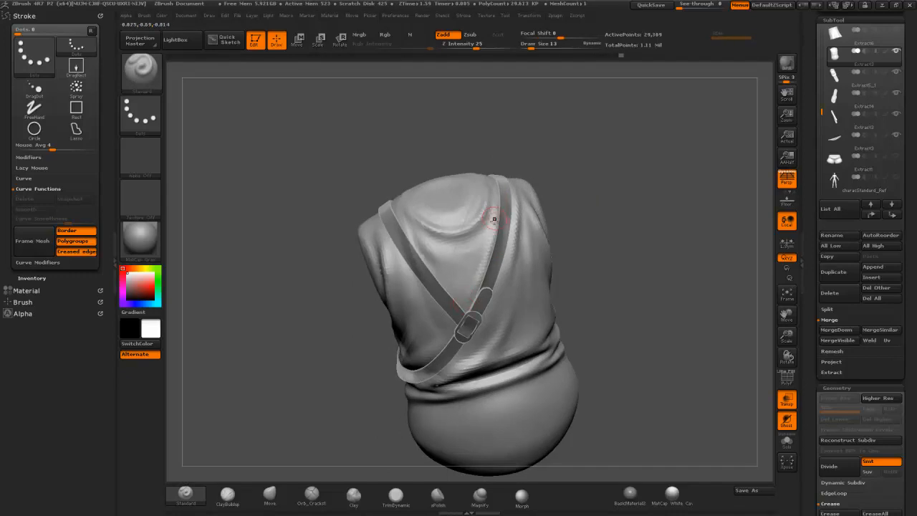
mouse_move(483, 271)
left_mouse_down()
mouse_move(492, 228)
mouse_move(503, 234)
left_mouse_up()
Step: Sculpt and smooth the shirt fabric along both edges of the lower strap where it wraps around the torso's side
mouse_move(579, 264)
left_mouse_down()
mouse_move(614, 238)
mouse_move(566, 283)
left_mouse_up()
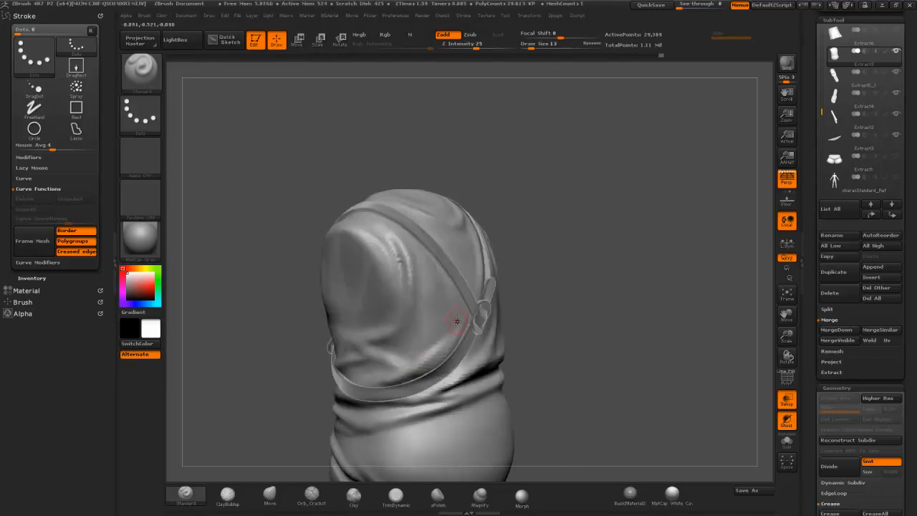
left_click_drag(418, 374, 377, 382, "shift")
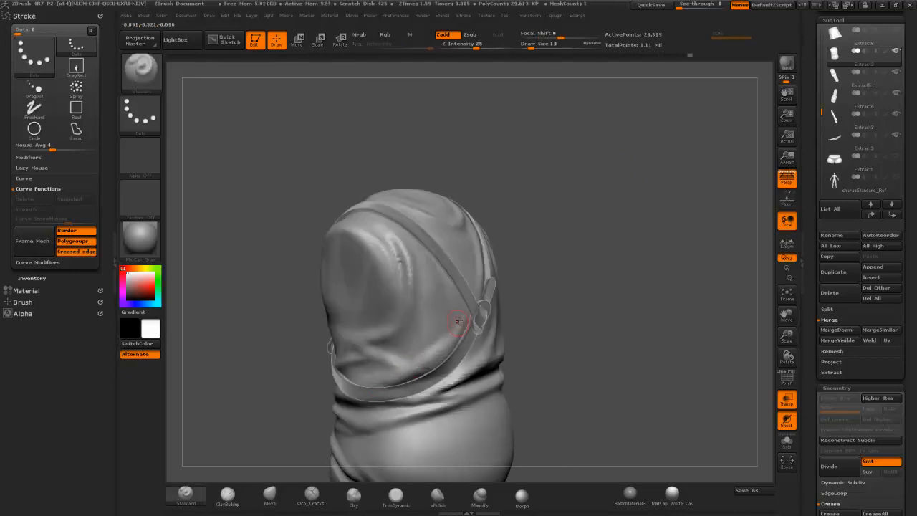
left_click_drag(563, 304, 647, 288)
left_click_drag(379, 357, 439, 364)
mouse_move(572, 294)
left_mouse_down()
mouse_move(575, 280)
mouse_move(635, 314)
left_mouse_up()
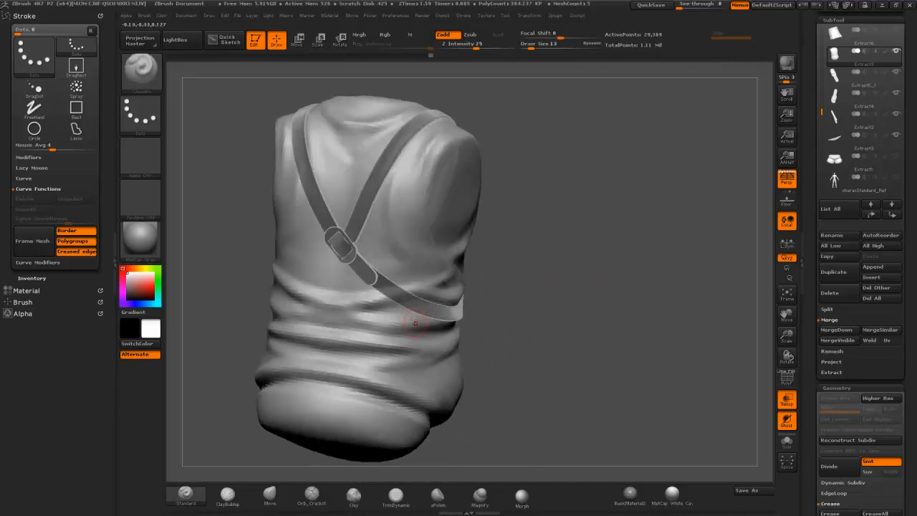
mouse_move(553, 329)
left_mouse_down()
mouse_move(429, 332)
mouse_move(495, 327)
left_mouse_up()
left_click_drag(411, 323, 522, 311, "shift")
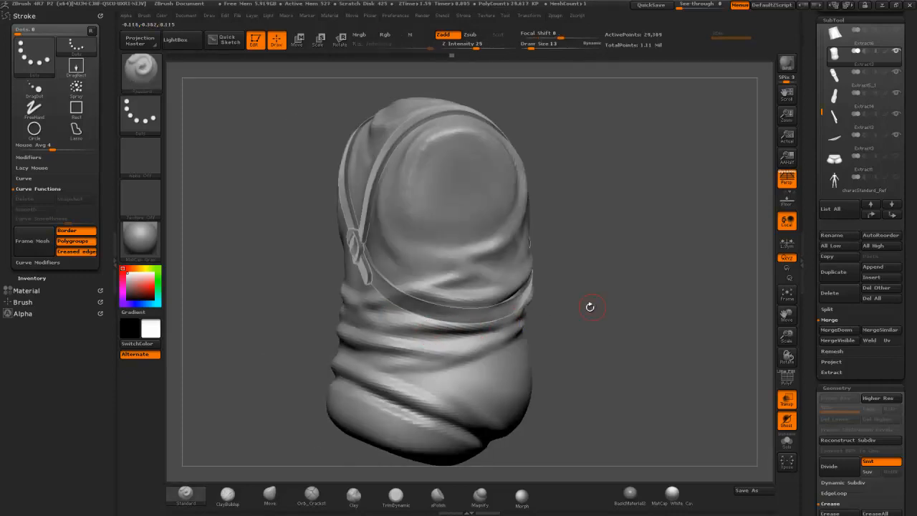
Step: Continue the fabric build-up beneath the lower strap around the side and turn off transparency
left_click_drag(601, 306, 500, 326)
mouse_move(668, 296)
left_mouse_down()
mouse_move(602, 295)
mouse_move(631, 297)
left_mouse_up()
left_click_drag(513, 324, 569, 294)
mouse_move(727, 256)
left_mouse_down()
mouse_move(709, 264)
mouse_move(671, 250)
mouse_move(689, 260)
mouse_move(708, 263)
mouse_move(694, 224)
mouse_move(606, 211)
mouse_move(621, 199)
mouse_move(628, 219)
mouse_move(604, 224)
mouse_move(612, 226)
left_mouse_up()
left_click(787, 400)
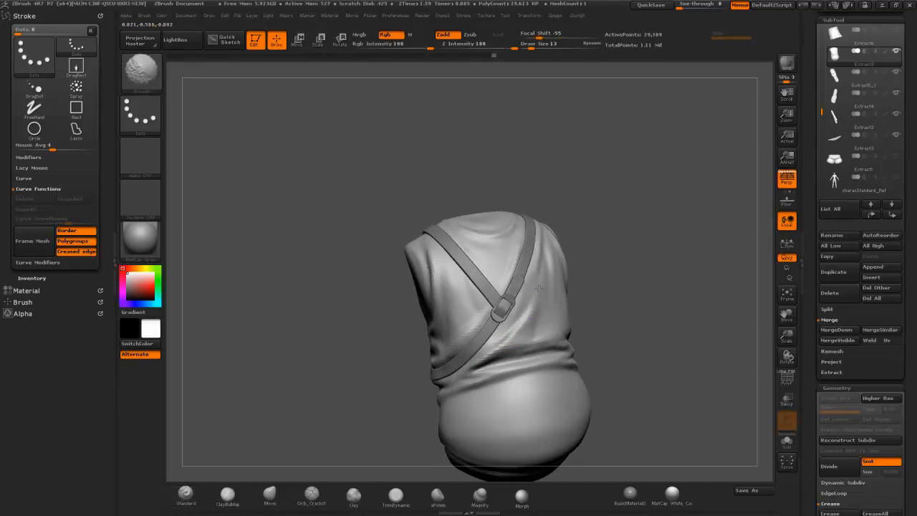
Step: Smooth the shirt beside the upper strap and along the upper edge of the lower strap
left_click_drag(628, 244, 608, 246)
left_click_drag(544, 244, 540, 256, "shift")
mouse_move(597, 229)
left_mouse_down()
mouse_move(659, 199)
mouse_move(602, 204)
mouse_move(641, 214)
mouse_move(624, 230)
mouse_move(645, 225)
left_mouse_up()
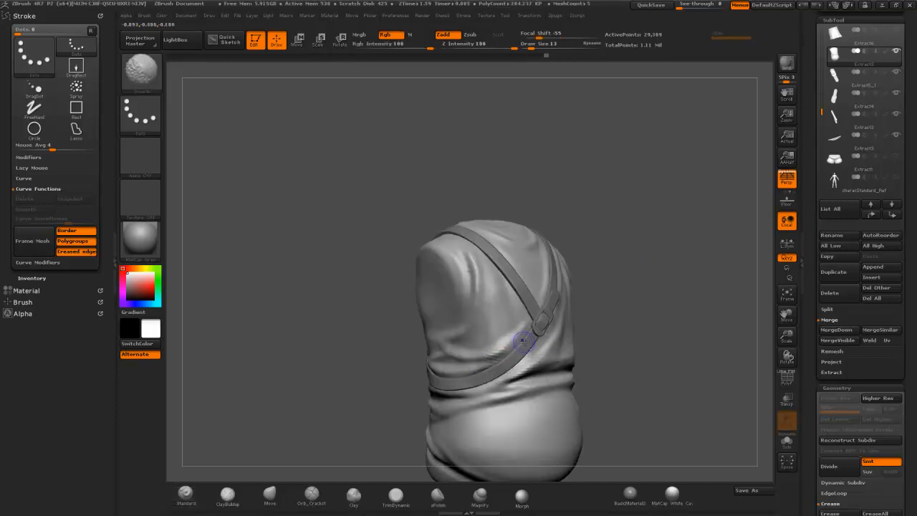
left_click_drag(523, 341, 528, 346, "shift")
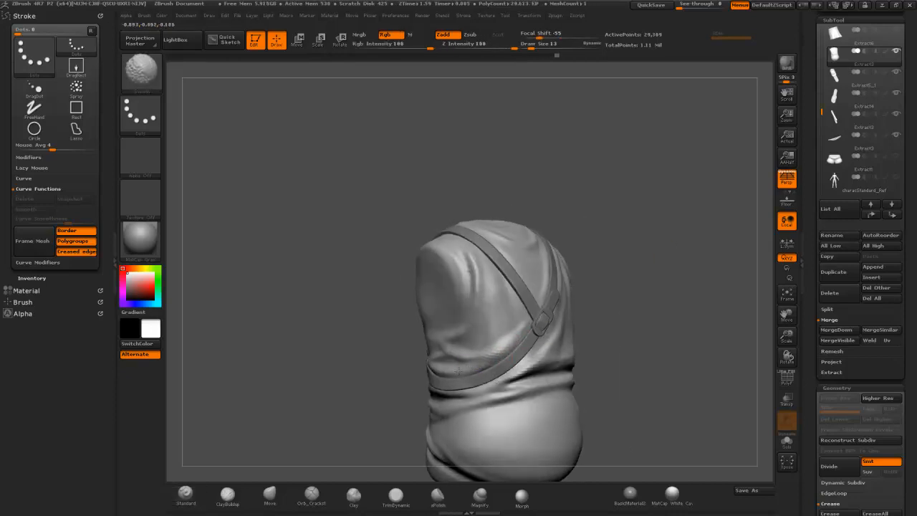
left_click_drag(505, 351, 514, 343, "shift")
left_click_drag(648, 204, 591, 212)
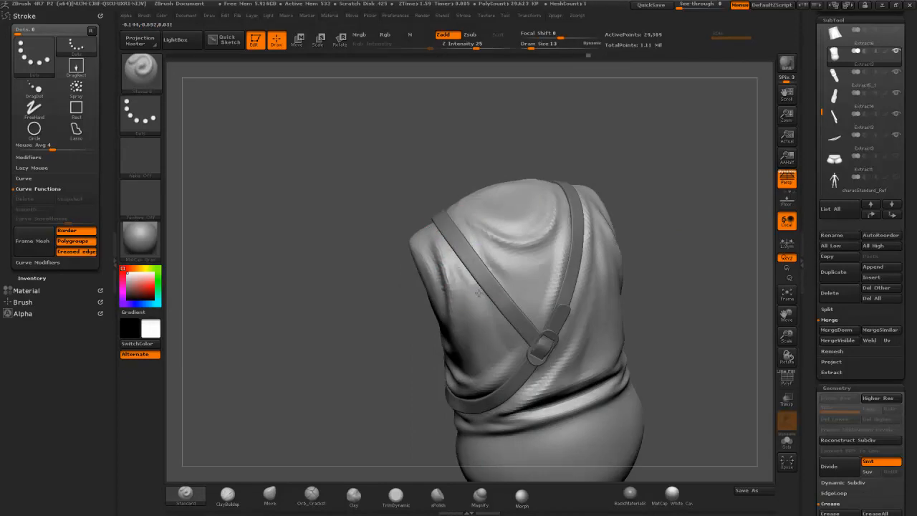
Step: Sculpt and smooth folds running from the upper strap down across the shirt beside the armhole
mouse_move(459, 248)
left_mouse_down("shift")
mouse_move(461, 289)
mouse_move(478, 328)
left_mouse_up("shift")
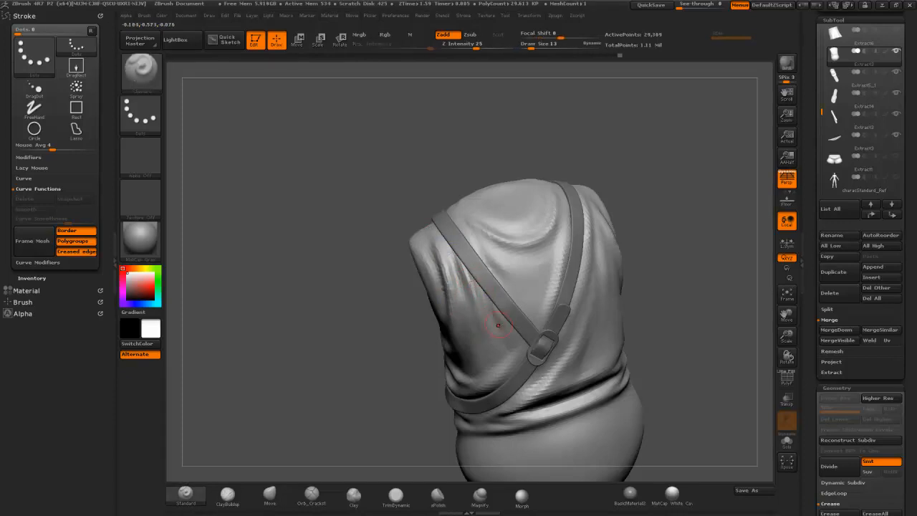
left_click_drag(481, 293, 494, 315, "shift")
left_click_drag(476, 273, 516, 339)
mouse_move(665, 228)
left_mouse_down()
mouse_move(680, 188)
mouse_move(682, 212)
mouse_move(651, 245)
left_mouse_up()
left_click_drag(479, 298, 485, 351, "shift")
mouse_move(659, 228)
left_mouse_down()
mouse_move(690, 267)
mouse_move(659, 275)
left_mouse_up()
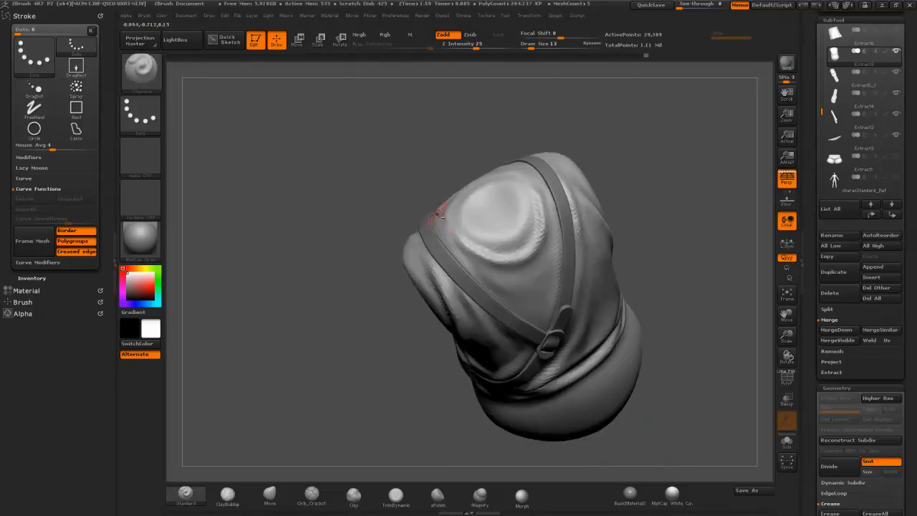
Step: Raise the shirt along the inner edge of the shoulder strap, then sculpt and smooth folds outside the strap on the opposite side
mouse_move(438, 213)
left_mouse_down()
mouse_move(464, 262)
mouse_move(508, 298)
left_mouse_up()
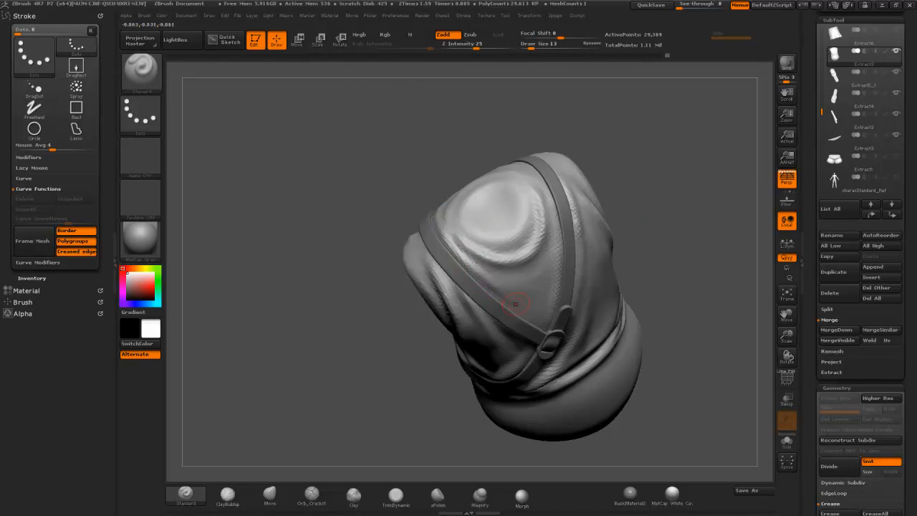
mouse_move(614, 190)
left_mouse_down()
mouse_move(648, 158)
mouse_move(639, 202)
mouse_move(585, 217)
mouse_move(543, 250)
mouse_move(466, 265)
left_mouse_up()
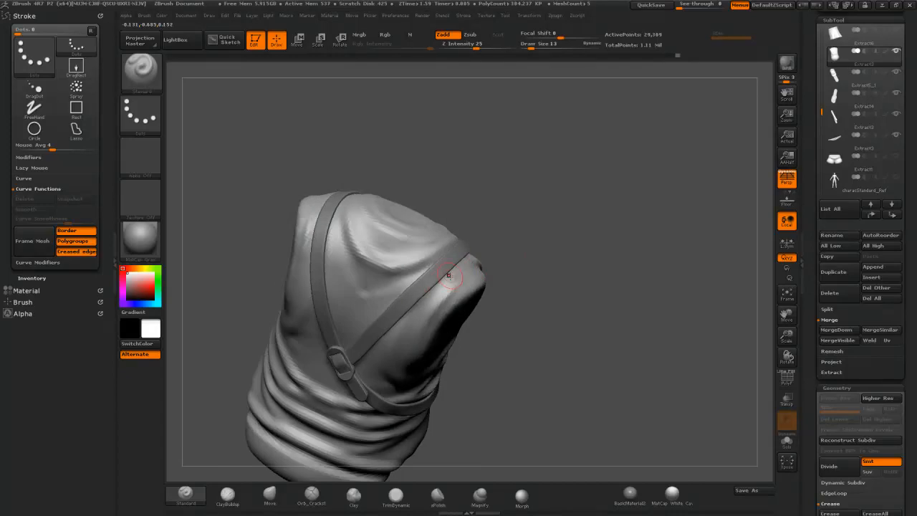
left_click_drag(415, 313, 395, 337)
left_click_drag(443, 287, 399, 335)
left_click_drag(434, 289, 377, 371, "shift")
Step: Sculpt the shirt below the buckle and lower strap on the side with the stacked waist folds
left_click_drag(550, 299, 491, 296)
mouse_move(375, 396)
left_mouse_down()
mouse_move(393, 415)
mouse_move(368, 389)
mouse_move(402, 421)
mouse_move(449, 430)
mouse_move(393, 414)
mouse_move(461, 428)
mouse_move(393, 414)
left_mouse_up()
left_click_drag(559, 347, 473, 358)
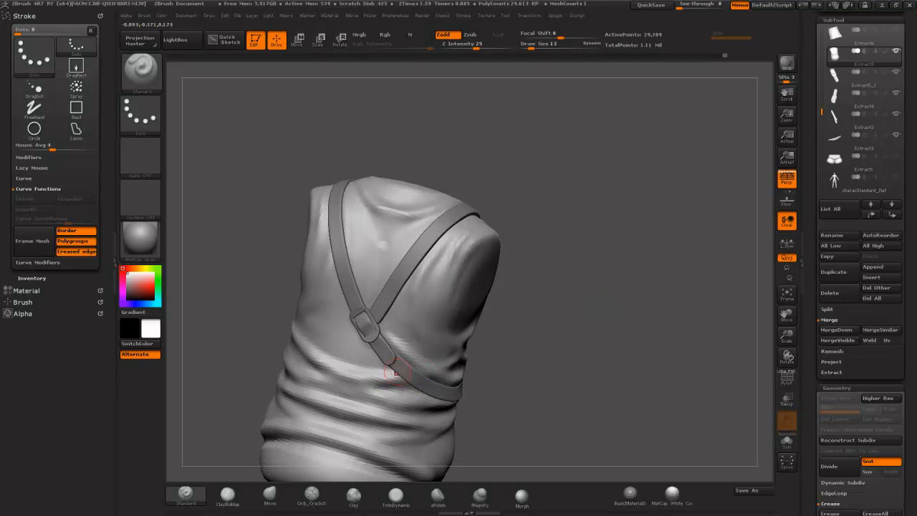
left_click_drag(393, 365, 317, 364)
mouse_move(579, 291)
left_mouse_down()
mouse_move(491, 292)
mouse_move(581, 289)
mouse_move(606, 301)
mouse_move(581, 289)
mouse_move(530, 288)
mouse_move(592, 273)
mouse_move(466, 331)
left_mouse_up()
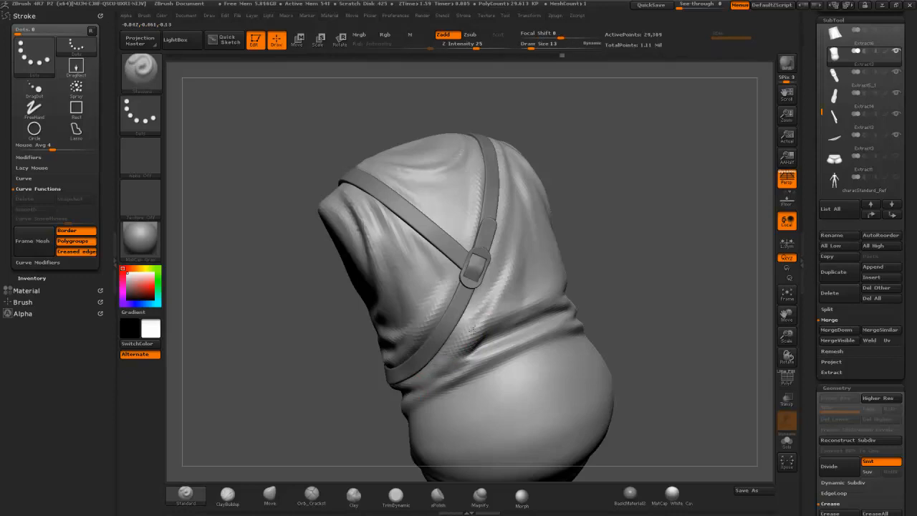
Step: Sculpt the waist folds running out from the lower strap above the torso's rounded bulge
mouse_move(561, 287)
left_mouse_down()
mouse_move(628, 263)
mouse_move(599, 300)
mouse_move(514, 321)
left_mouse_up()
left_click_drag(659, 275, 690, 264)
left_click_drag(498, 331, 588, 314)
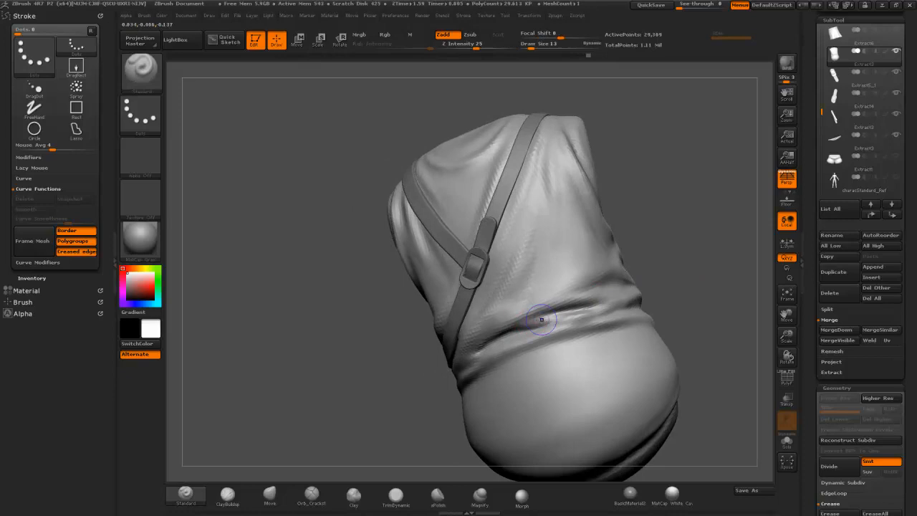
left_click_drag(532, 322, 592, 313)
mouse_move(704, 281)
left_mouse_down()
mouse_move(722, 290)
mouse_move(715, 287)
left_mouse_up()
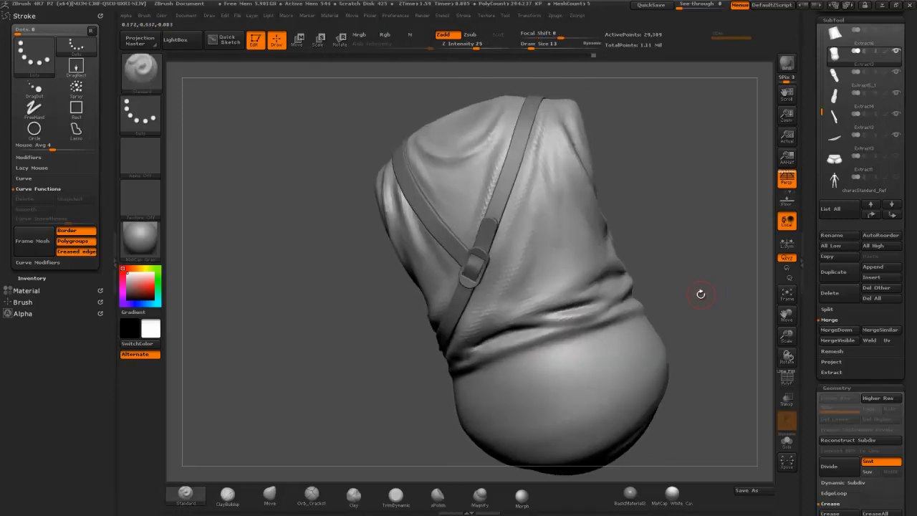
Step: Switch to the ClayBuildup brush and build up the waist fold above the rounded bulge
key("b")
key("c")
key("b")
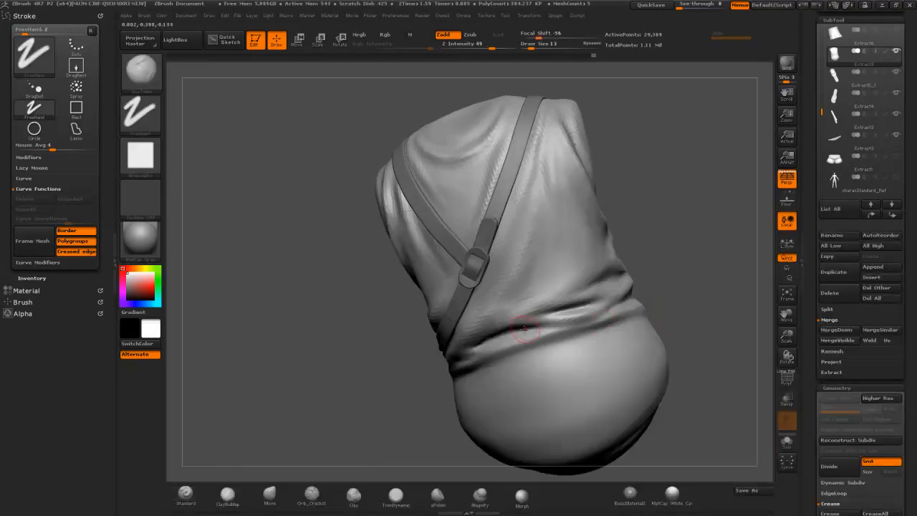
left_click_drag(570, 316, 615, 307)
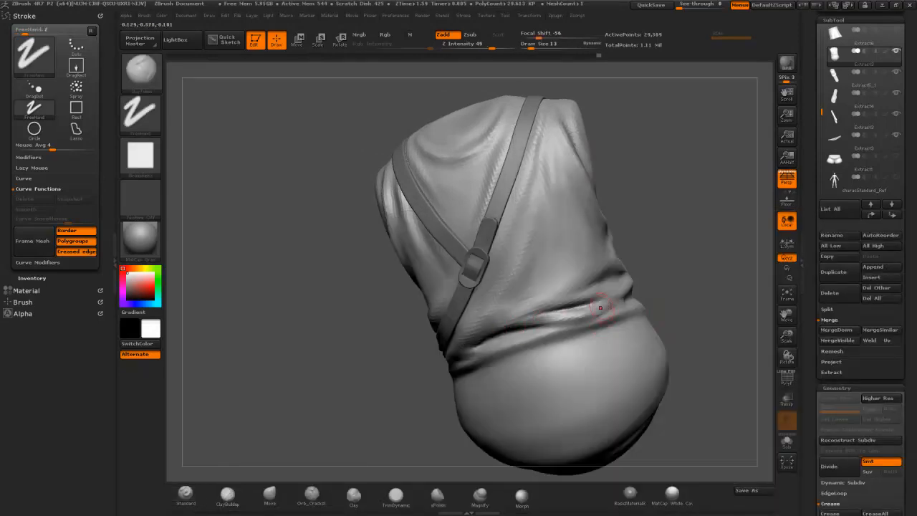
left_click_drag(537, 323, 622, 306)
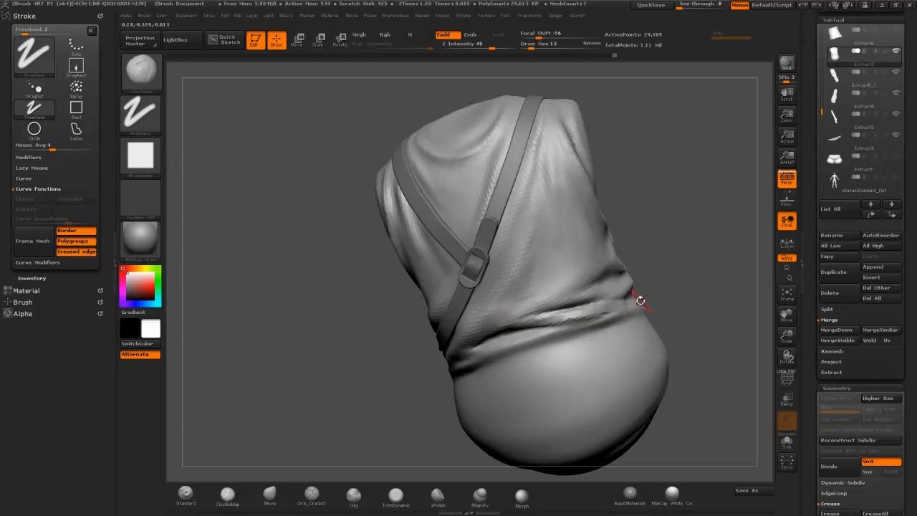
Step: Extend the waist fold from the lower strap around to the side with more clay strokes and smooth it
left_click_drag(717, 296, 645, 292)
left_click_drag(574, 315, 680, 309)
left_click_drag(713, 276, 759, 281)
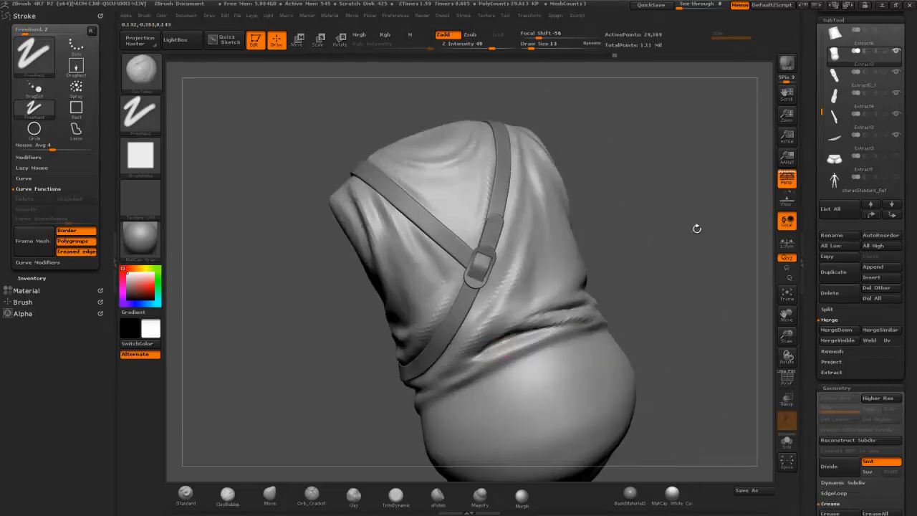
mouse_move(486, 344)
left_mouse_down()
mouse_move(514, 328)
mouse_move(579, 317)
left_mouse_up()
left_click_drag(691, 301, 648, 301)
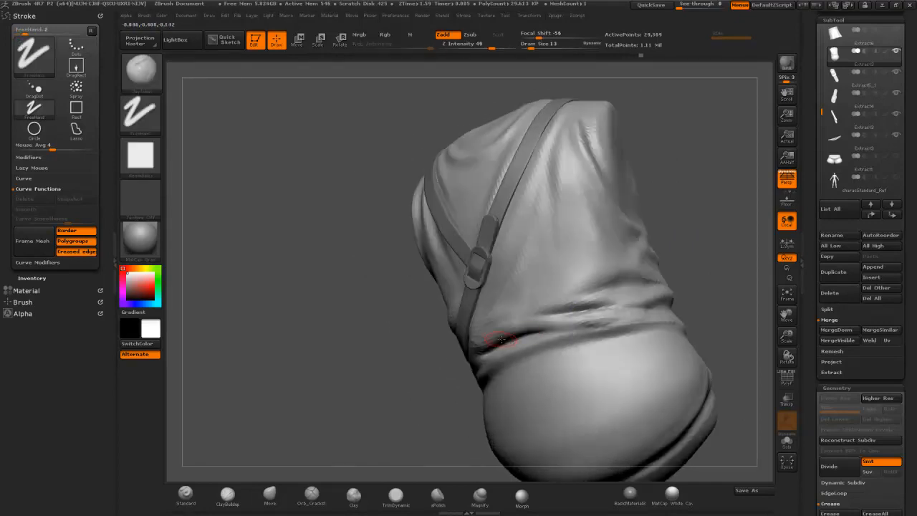
left_click_drag(514, 329, 645, 319)
left_click_drag(566, 324, 620, 317)
left_click_drag(501, 338, 612, 317, "shift")
mouse_move(652, 255)
left_mouse_down()
mouse_move(704, 246)
mouse_move(645, 161)
mouse_move(640, 188)
mouse_move(652, 185)
left_mouse_up()
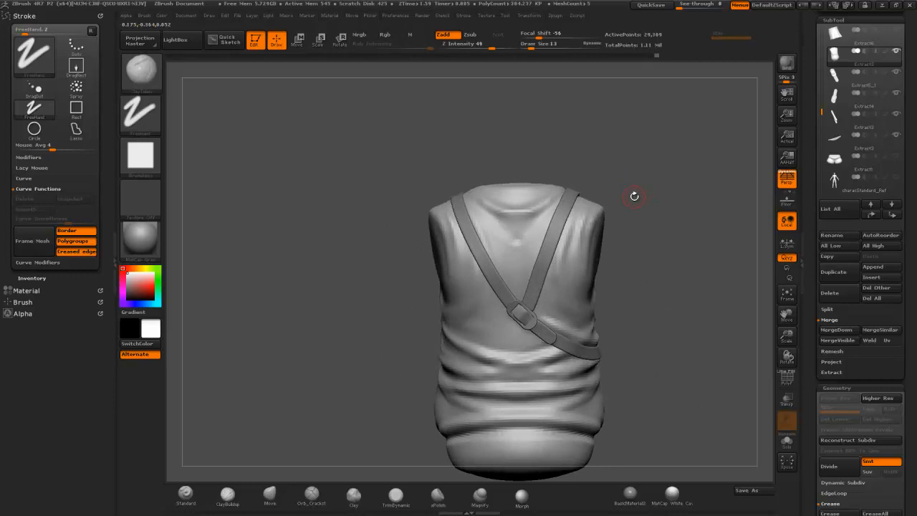
Step: Switch to the Standard brush and sculpt folds from the shoulder strap toward the armhole on the side with stacked waist folds
key("b")
key("s")
key("t")
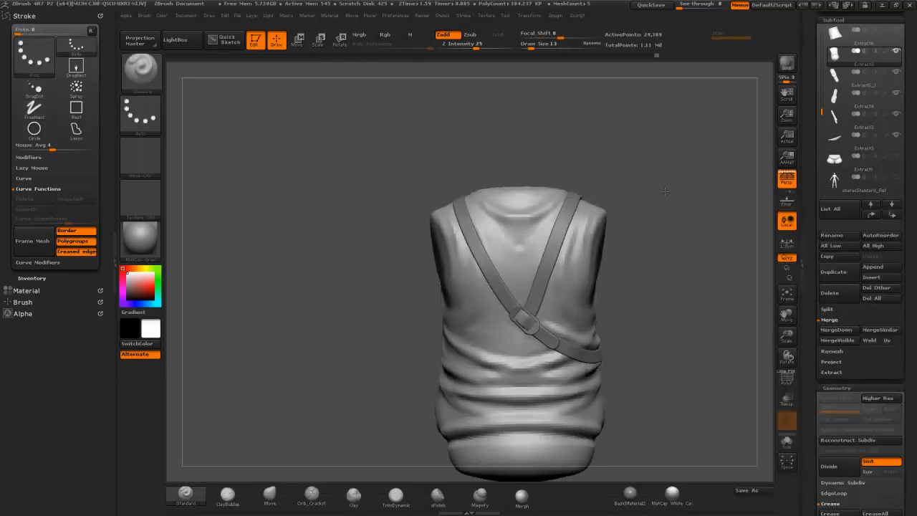
mouse_move(481, 227)
left_mouse_down()
mouse_move(508, 290)
mouse_move(481, 230)
left_mouse_up()
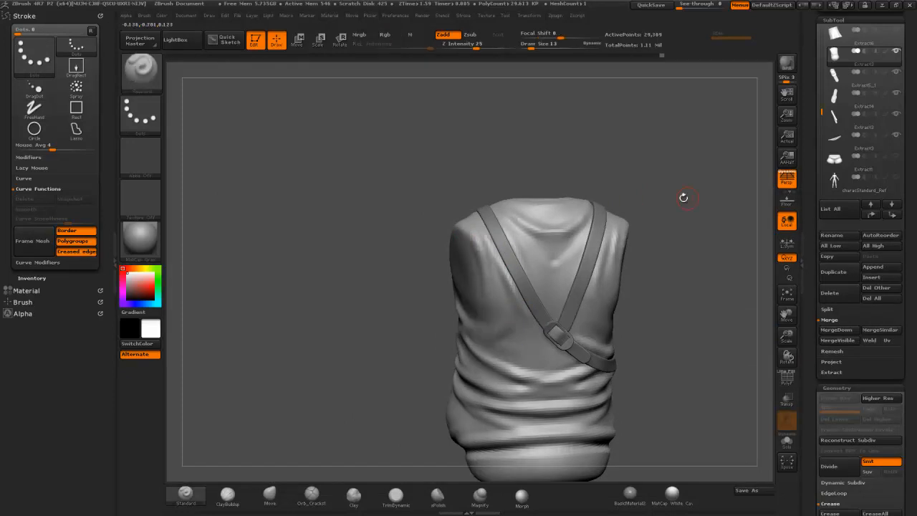
left_click_drag(630, 198, 529, 250)
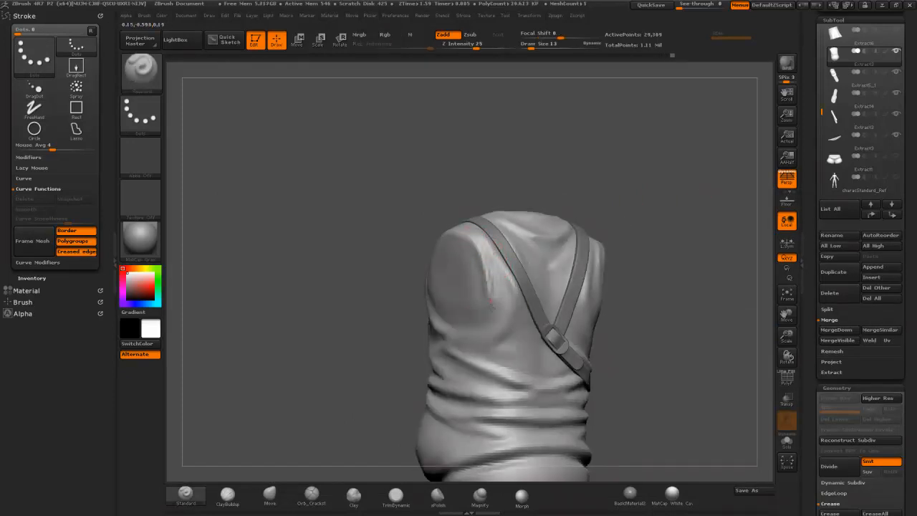
left_click_drag(678, 266, 564, 362)
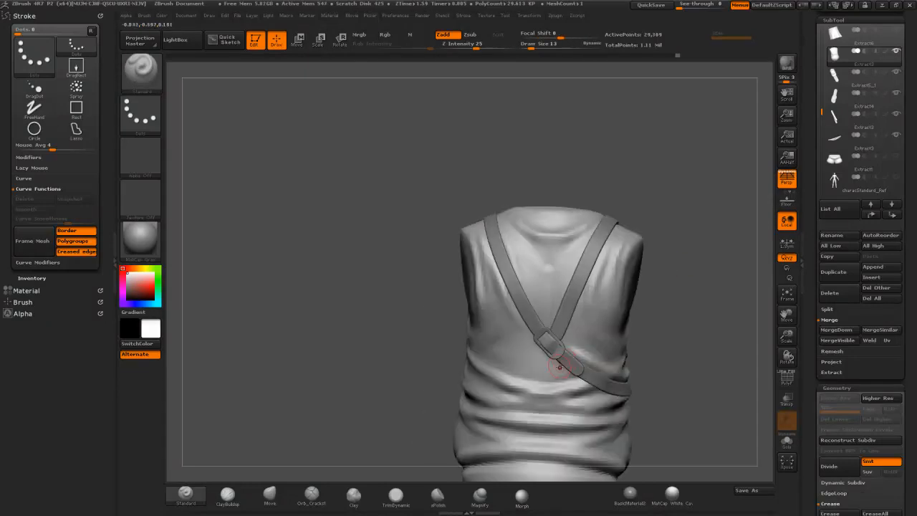
Step: Sculpt the shirt's stacked waist folds and the fabric around the buckle and lower strap
left_click_drag(718, 315, 666, 330)
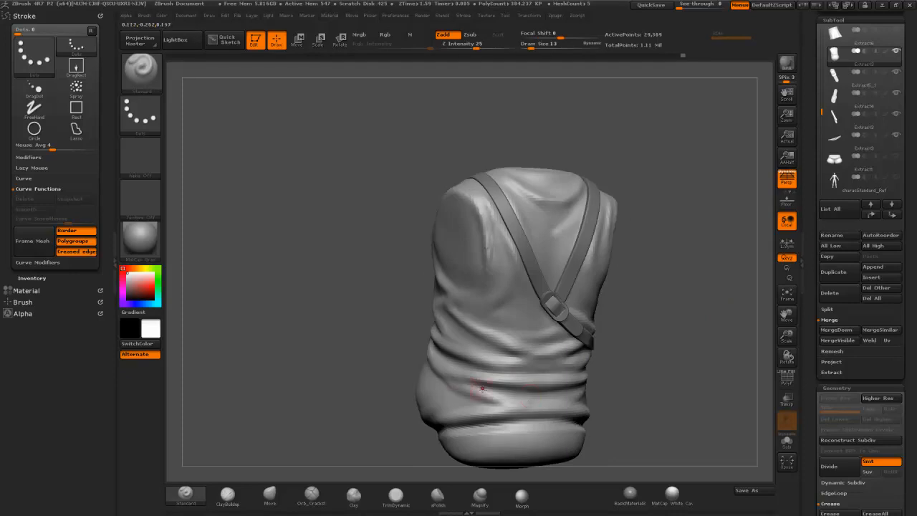
left_click_drag(671, 313, 569, 354)
left_click_drag(541, 306, 589, 331)
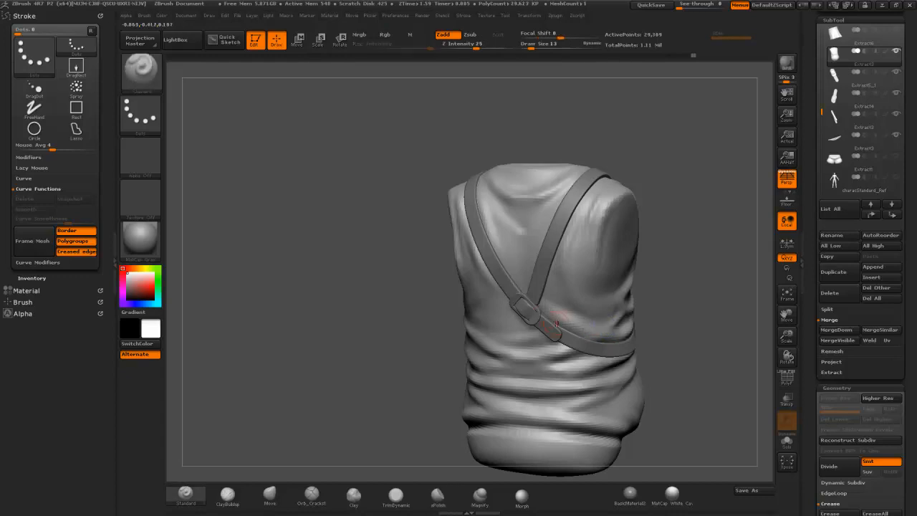
left_click_drag(678, 311, 595, 344)
left_click_drag(509, 354, 563, 344)
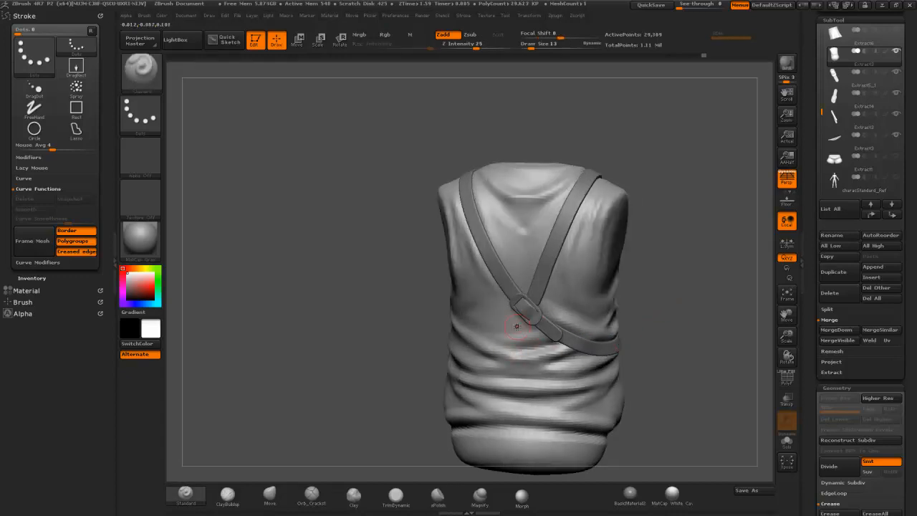
left_click_drag(514, 309, 416, 328)
left_click_drag(648, 274, 663, 275)
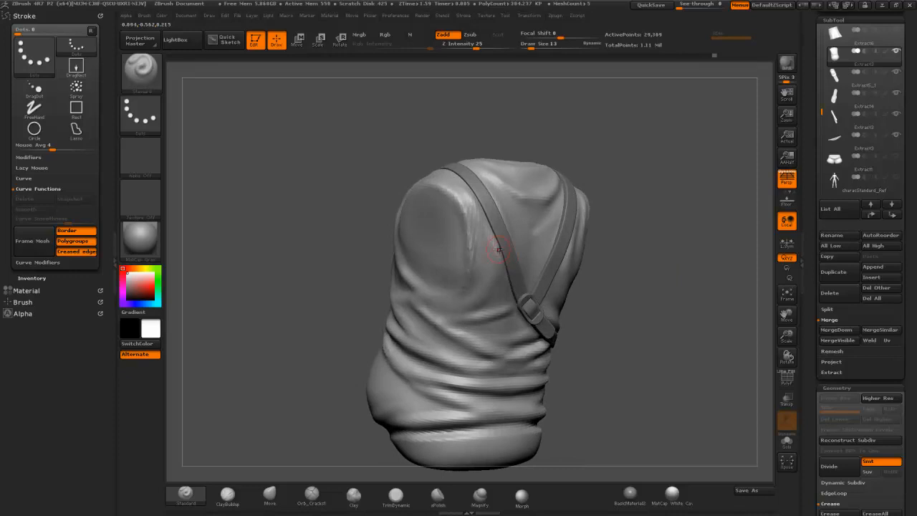
left_click_drag(670, 217, 580, 266)
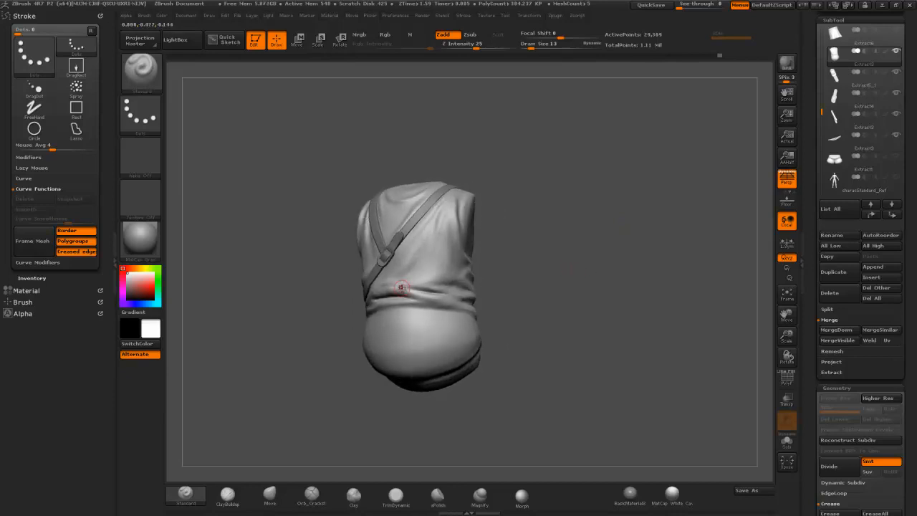
Step: Switch to the Move brush at draw size 30 and adjust the shirt's fabric around the waist folds
key("b")
key("m")
key("v")
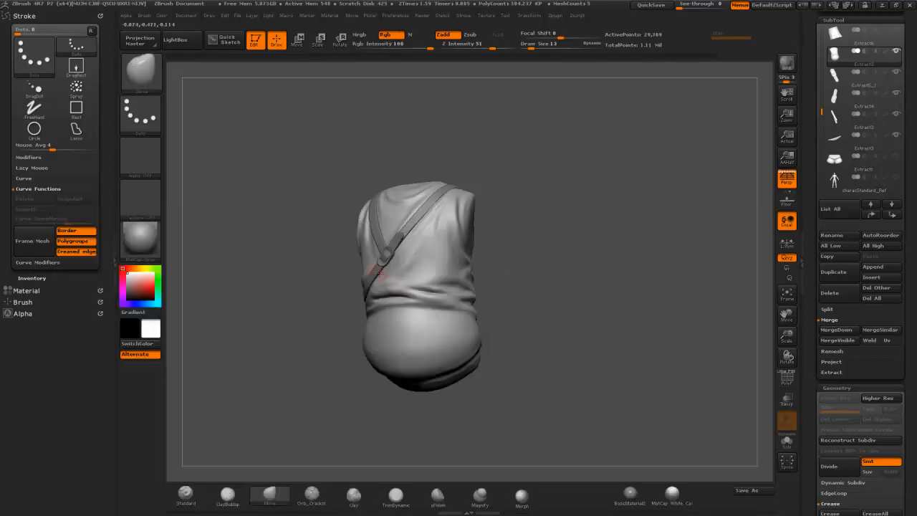
key("s")
left_click_drag(405, 283, 406, 283)
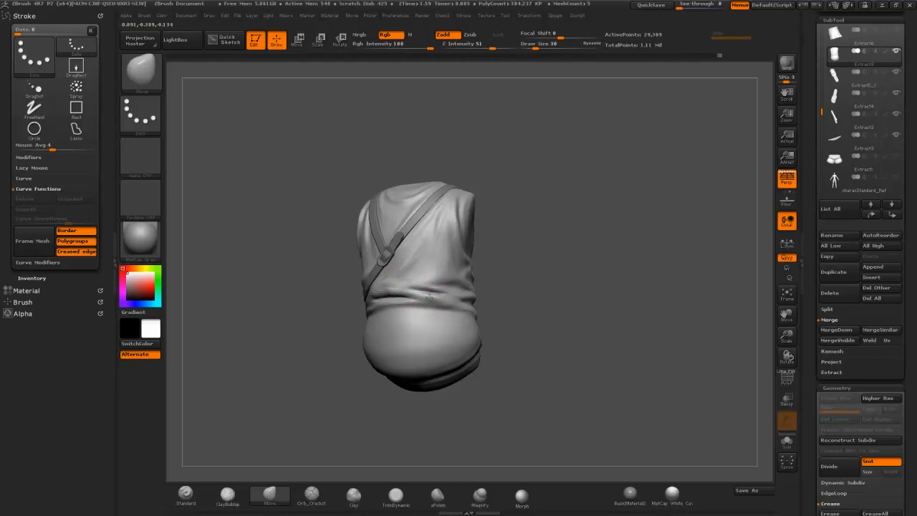
left_click_drag(523, 177, 541, 219)
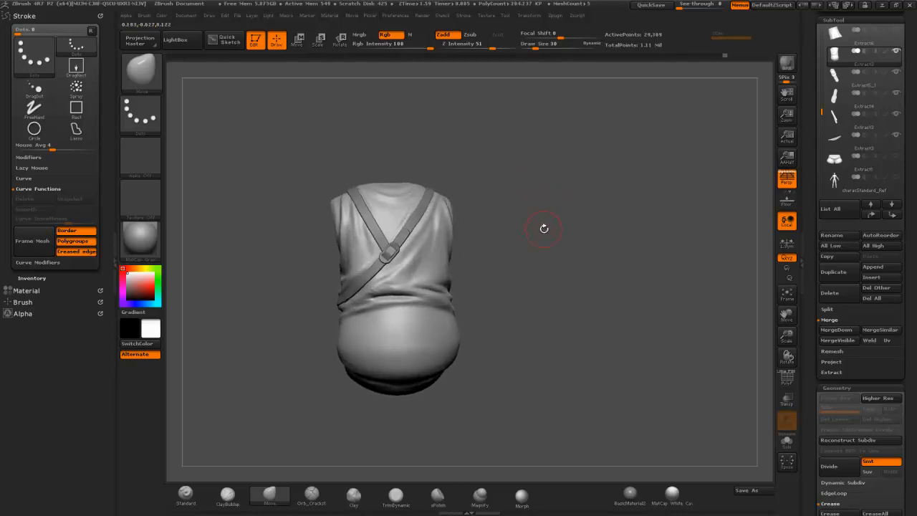
left_click_drag(523, 183, 544, 182, "alt")
left_click_drag(517, 234, 588, 160)
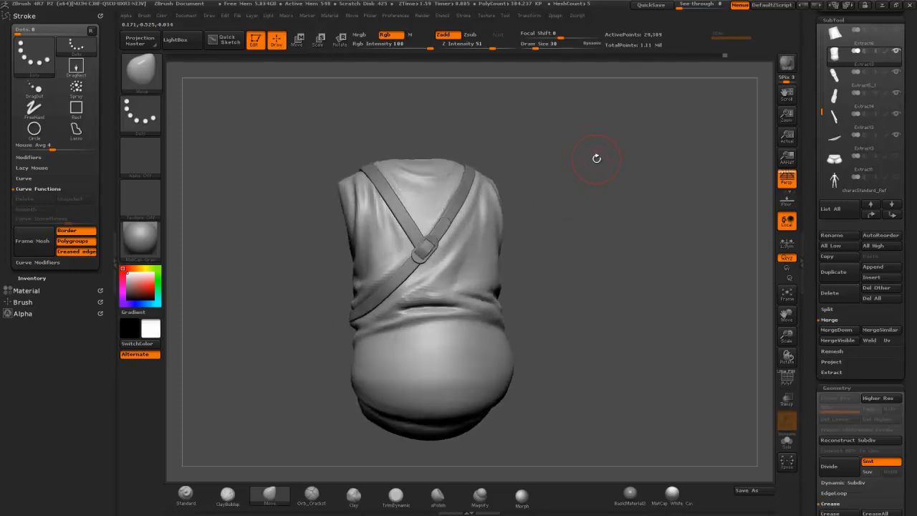
Step: Subdivide the shirt mesh once to subdivision level 2
mouse_move(715, 321)
left_mouse_down()
mouse_move(660, 294)
mouse_move(645, 299)
left_mouse_up()
key("ctrl")
key("d")
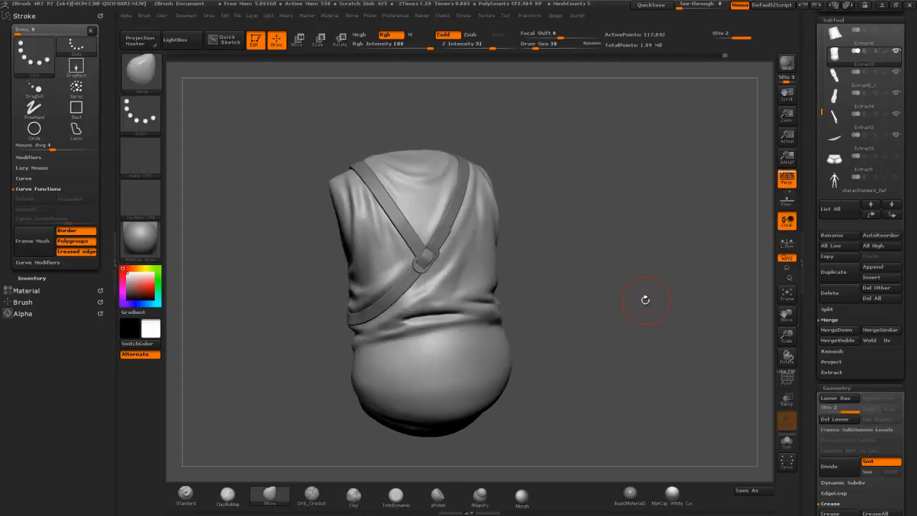
left_click_drag(625, 252, 577, 212)
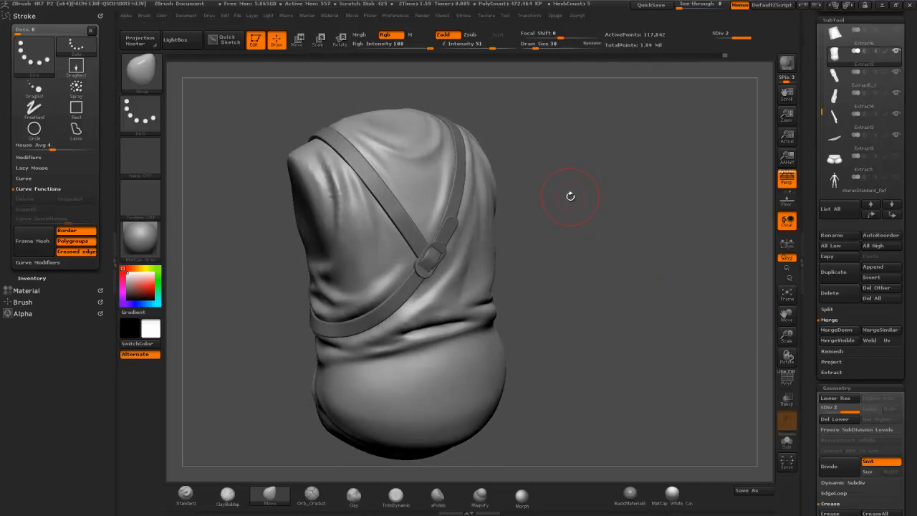
Step: With the Dam_Standard brush at draw size 15, carve a crease above the lower strap toward the buckle and around the side, smoothing it
key("b")
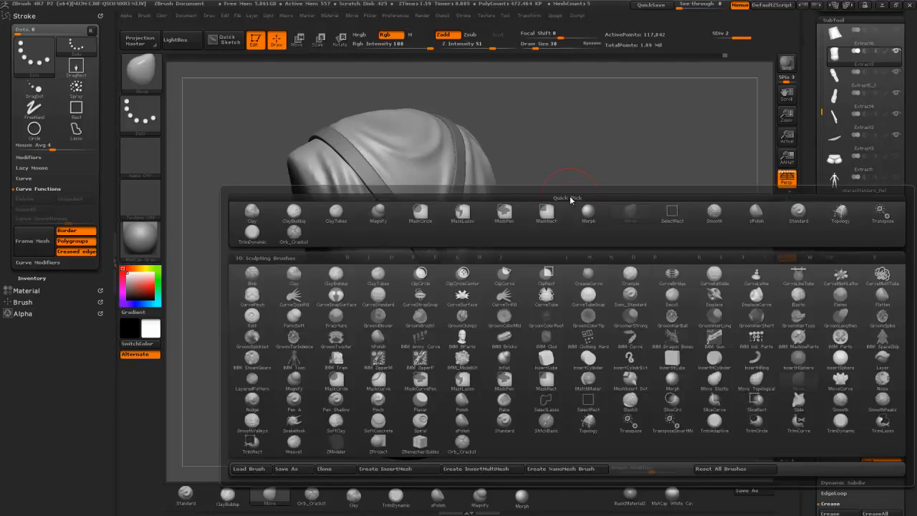
key("d")
key("s")
left_click_drag(577, 187, 594, 180)
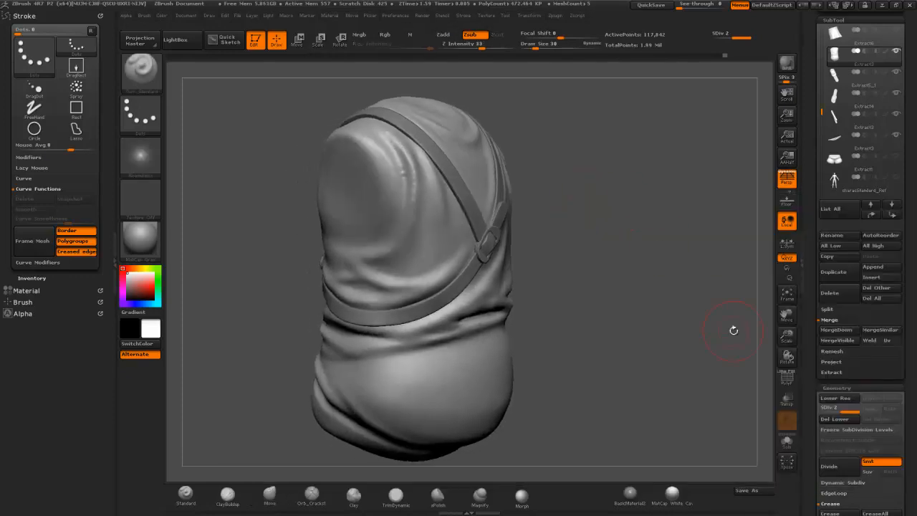
mouse_move(601, 226)
left_mouse_down()
mouse_move(606, 186)
mouse_move(597, 182)
mouse_move(645, 159)
mouse_move(486, 241)
left_mouse_up()
key("s")
left_click_drag(398, 271, 394, 271)
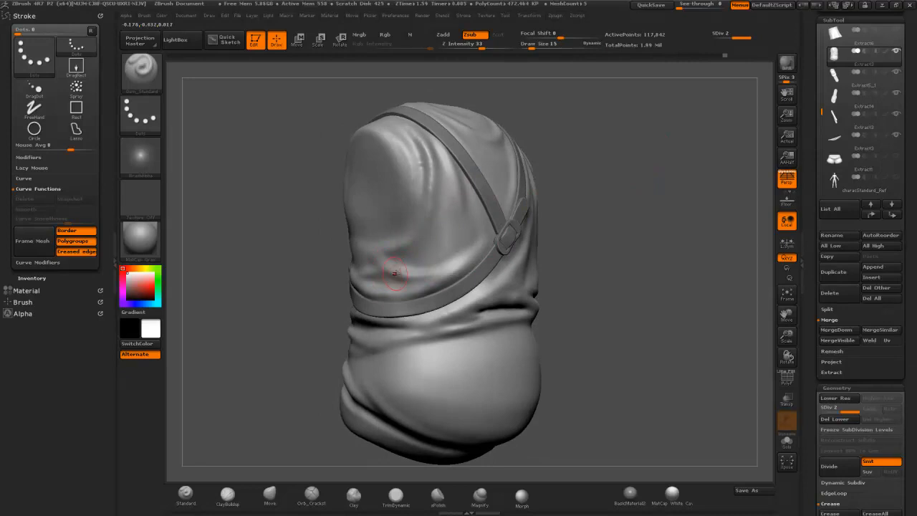
left_click_drag(554, 220, 520, 228)
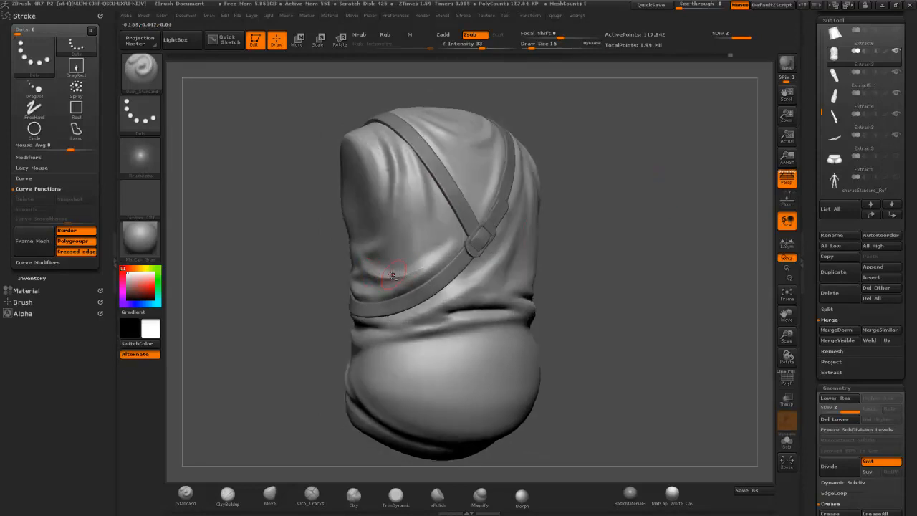
left_click_drag(394, 278, 465, 237)
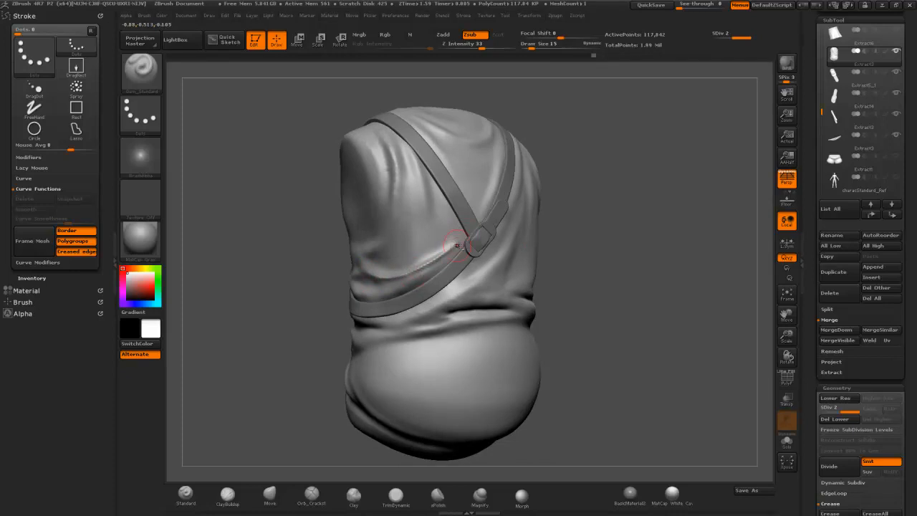
left_click_drag(390, 276, 460, 237, "shift")
left_click_drag(553, 373, 590, 379)
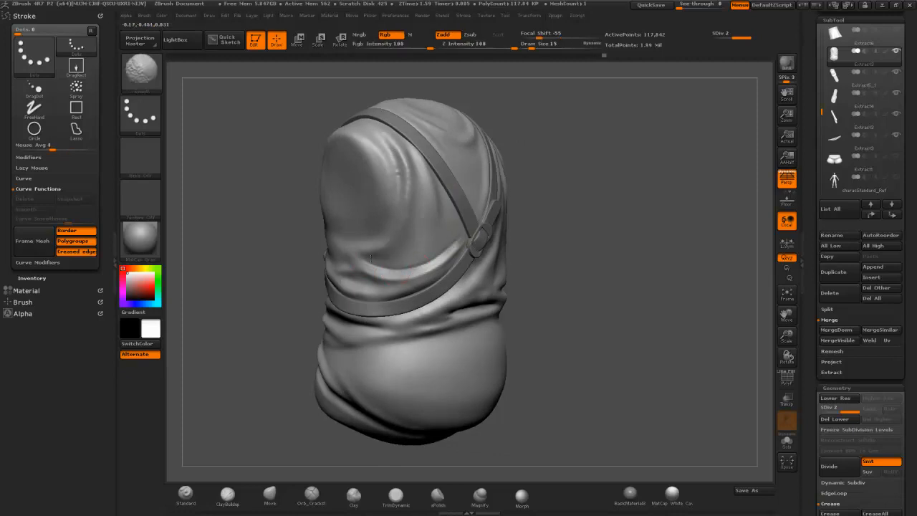
mouse_move(546, 209)
left_mouse_down()
mouse_move(632, 214)
mouse_move(426, 261)
left_mouse_up()
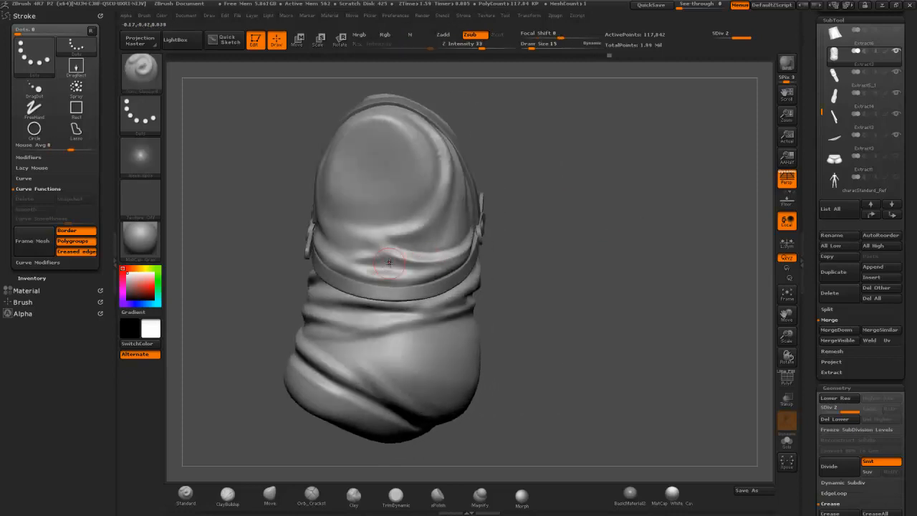
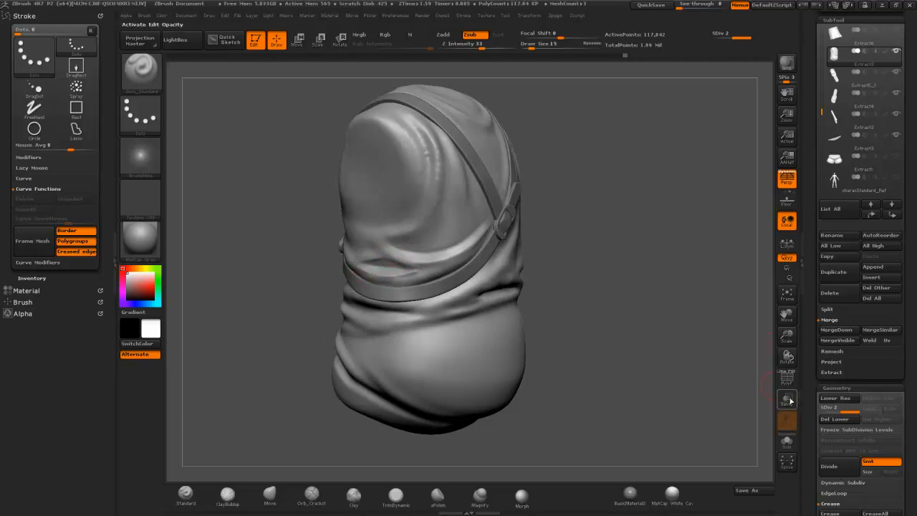
Step: Turn on ghost transparency and carve diagonal creases in the shirt beneath the buckle and along the shoulder strap
left_click(791, 405)
left_click_drag(663, 306, 531, 193)
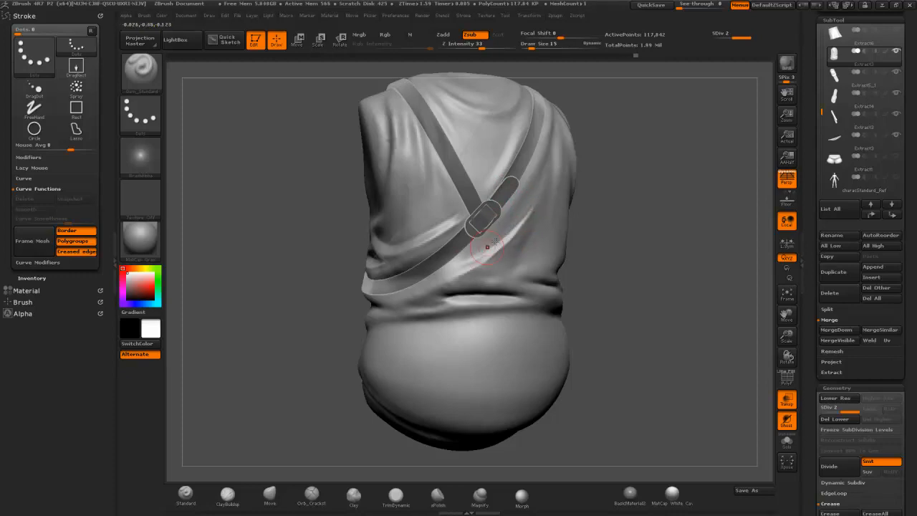
left_click_drag(588, 176, 631, 158)
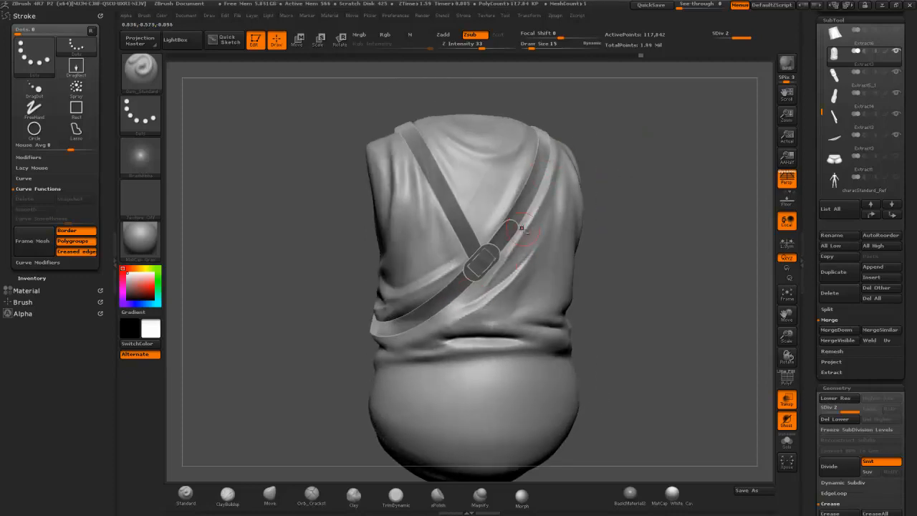
left_click_drag(628, 143, 564, 190)
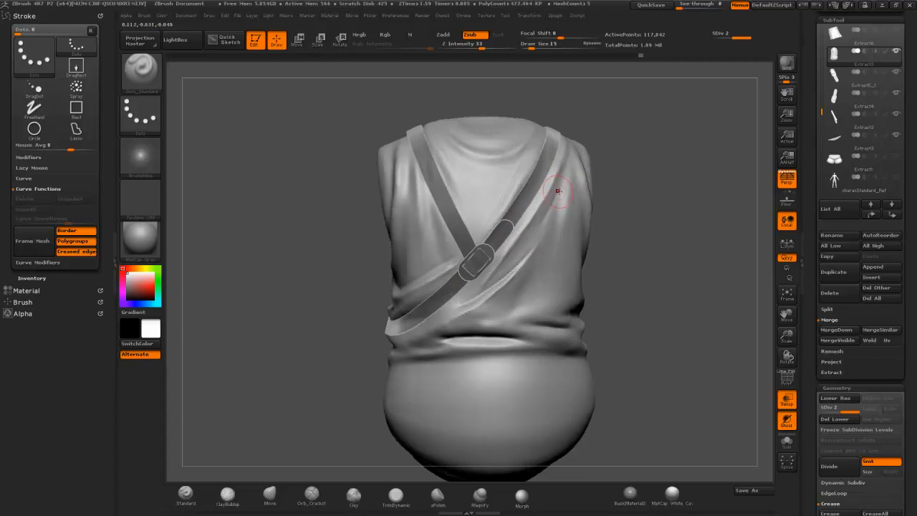
left_click_drag(559, 188, 473, 300)
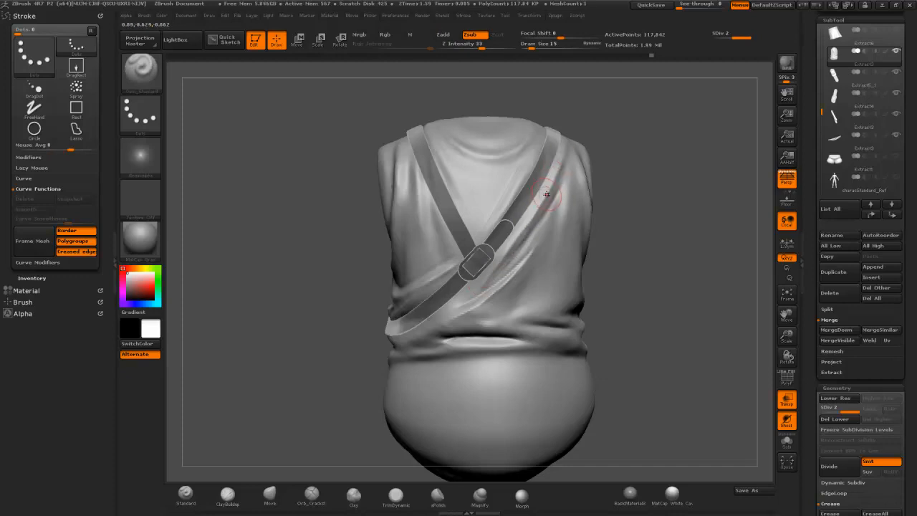
Step: Carve long creases from the shoulder strap down toward the waist folds and smooth them
left_click_drag(622, 143, 646, 135)
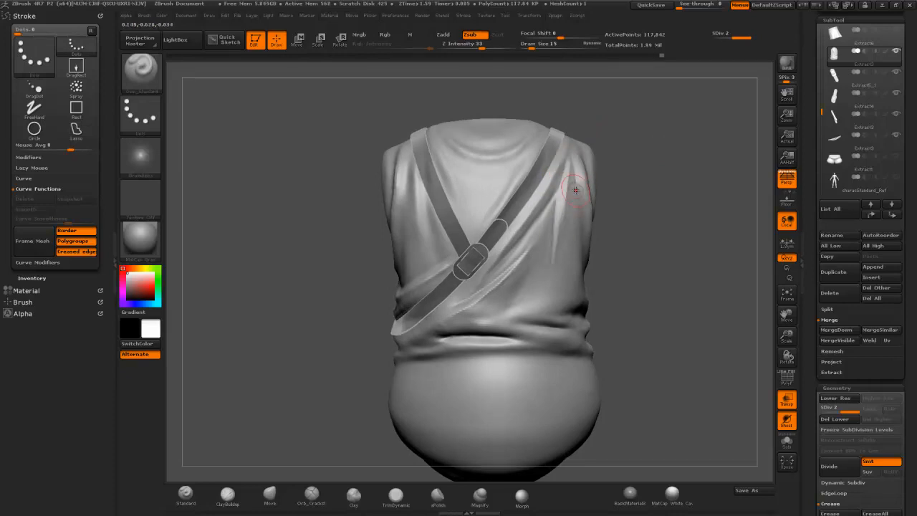
left_click_drag(566, 223, 549, 269)
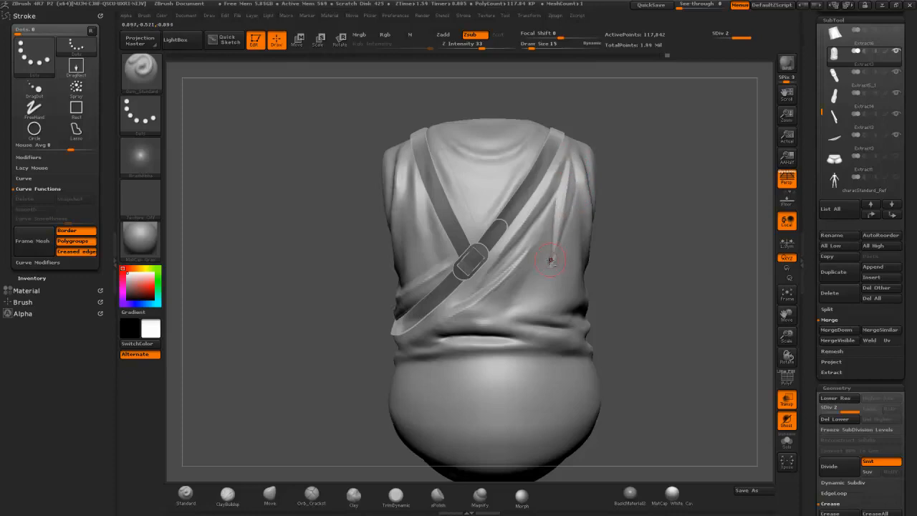
left_click_drag(559, 233, 575, 191, "shift")
left_click_drag(647, 188, 666, 187)
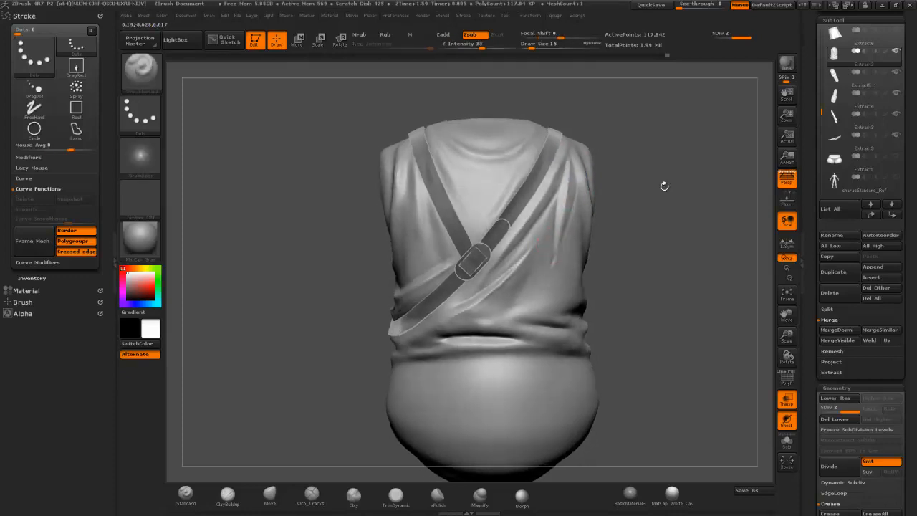
left_click_drag(536, 250, 519, 305)
left_click_drag(541, 241, 519, 307, "shift")
Step: Carve creases on the shirt's side below the armhole, running toward the waist folds
mouse_move(655, 254)
left_mouse_down()
mouse_move(713, 243)
mouse_move(611, 237)
mouse_move(615, 204)
mouse_move(629, 245)
mouse_move(617, 241)
left_mouse_up()
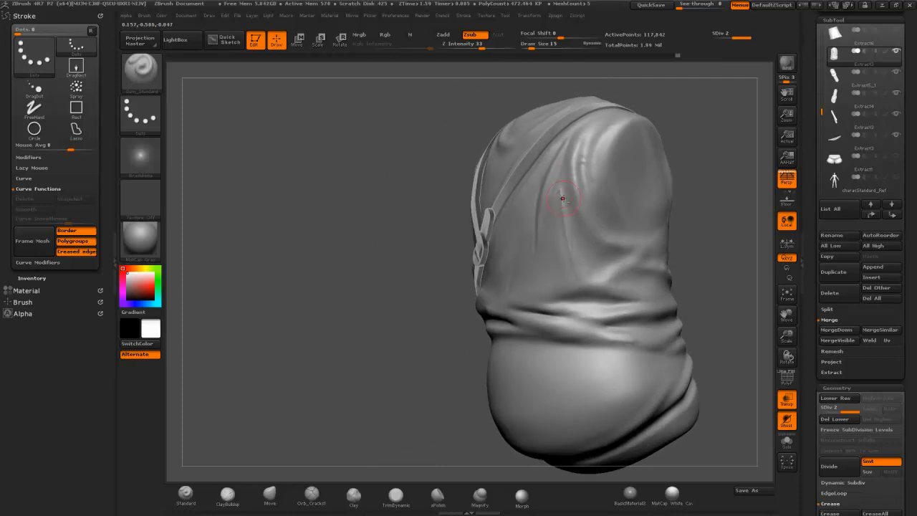
left_click_drag(595, 275, 625, 254)
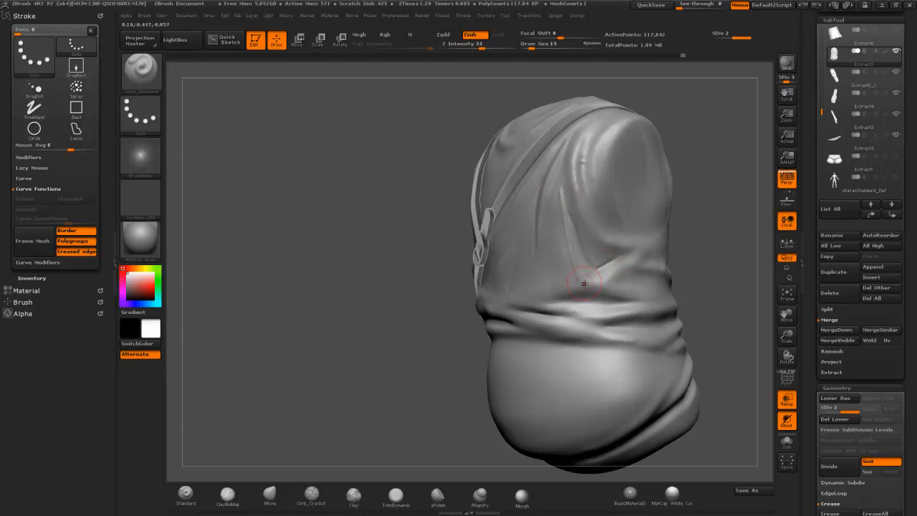
mouse_move(691, 245)
left_mouse_down()
mouse_move(668, 282)
mouse_move(631, 285)
left_mouse_up()
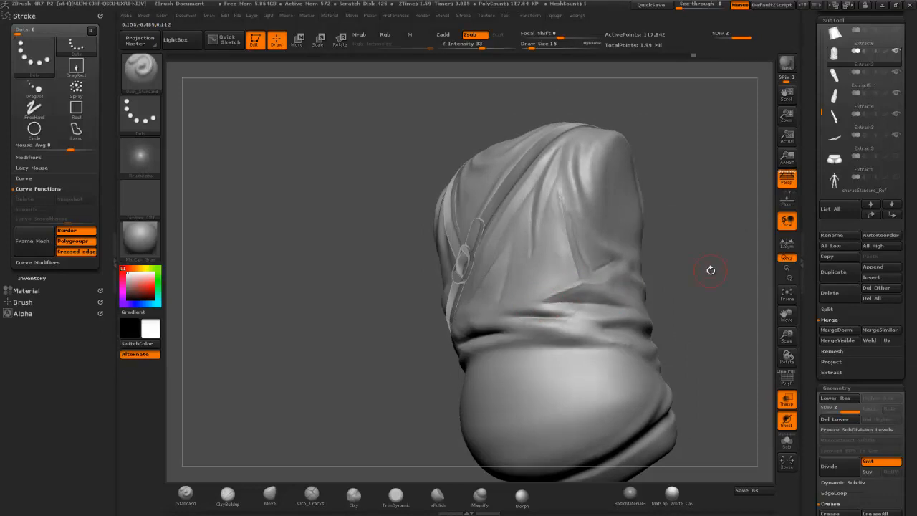
left_click_drag(681, 273, 604, 287)
mouse_move(714, 274)
left_mouse_down()
mouse_move(573, 304)
mouse_move(594, 313)
mouse_move(584, 316)
mouse_move(636, 311)
left_mouse_up()
left_click_drag(727, 274, 708, 274)
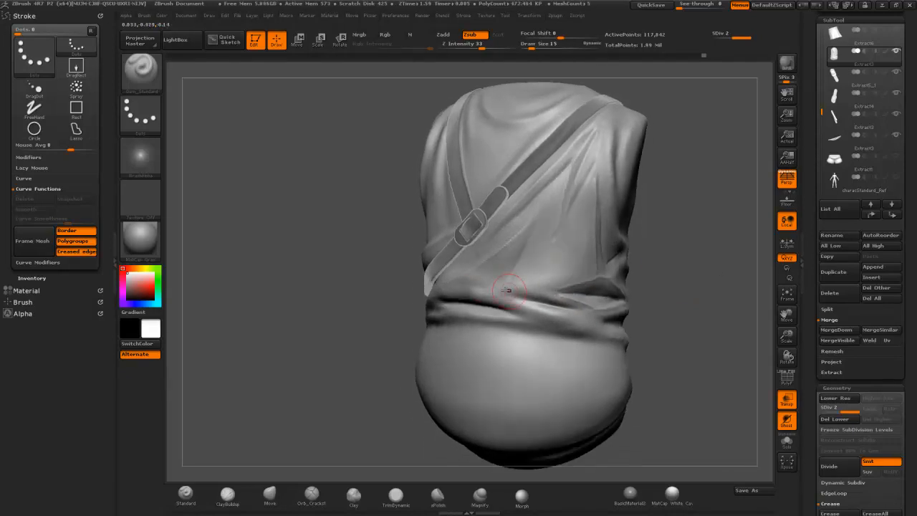
Step: Deepen the waist folds above the rounded bulge with sharp creases from one side across to the lower strap
left_click_drag(515, 294, 569, 303)
left_click_drag(502, 295, 560, 315)
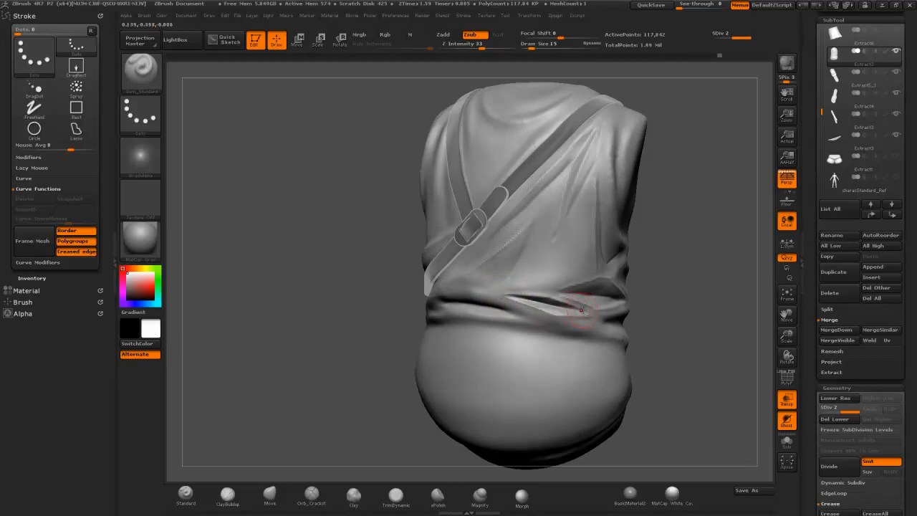
left_click_drag(643, 308, 666, 301)
mouse_move(435, 302)
left_mouse_down()
mouse_move(490, 301)
mouse_move(552, 320)
left_mouse_up()
left_click_drag(439, 306, 551, 322)
left_click_drag(659, 289, 721, 281)
left_click_drag(399, 313, 436, 317)
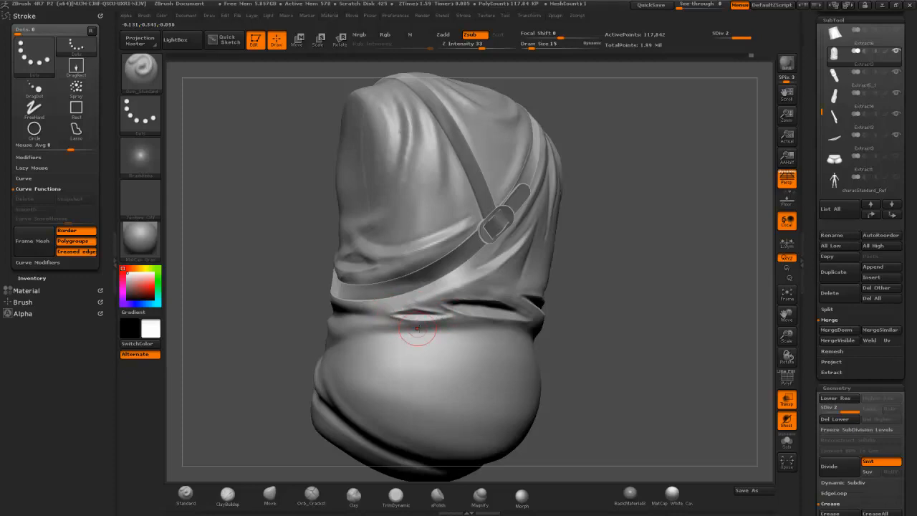
right_click_drag(442, 318, 413, 328)
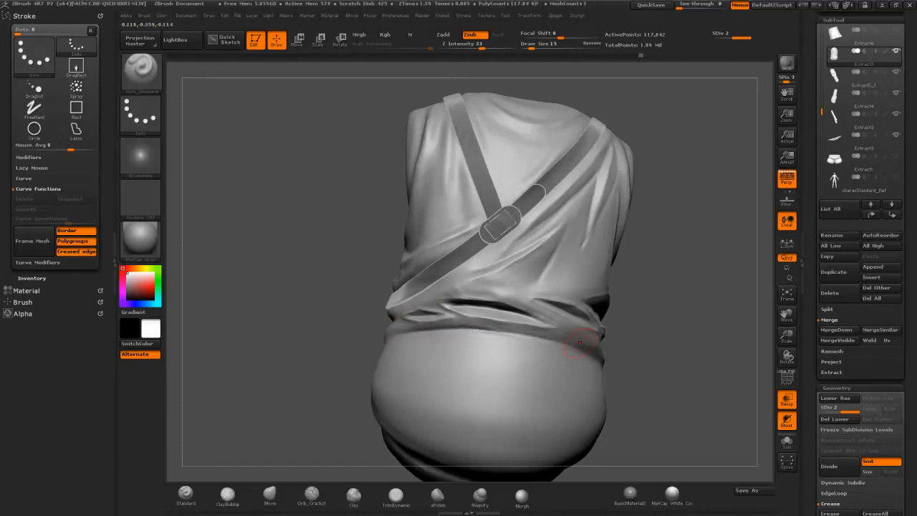
Step: Carve vertical creases between the shoulder strap and the armhole above the lower strap, and smooth them
left_click_drag(627, 161, 653, 182)
mouse_move(650, 137)
left_mouse_down("alt")
mouse_move(642, 107)
mouse_move(661, 109)
mouse_move(664, 175)
left_mouse_up("alt")
mouse_move(665, 175)
left_mouse_down()
mouse_move(631, 138)
mouse_move(627, 116)
left_mouse_up()
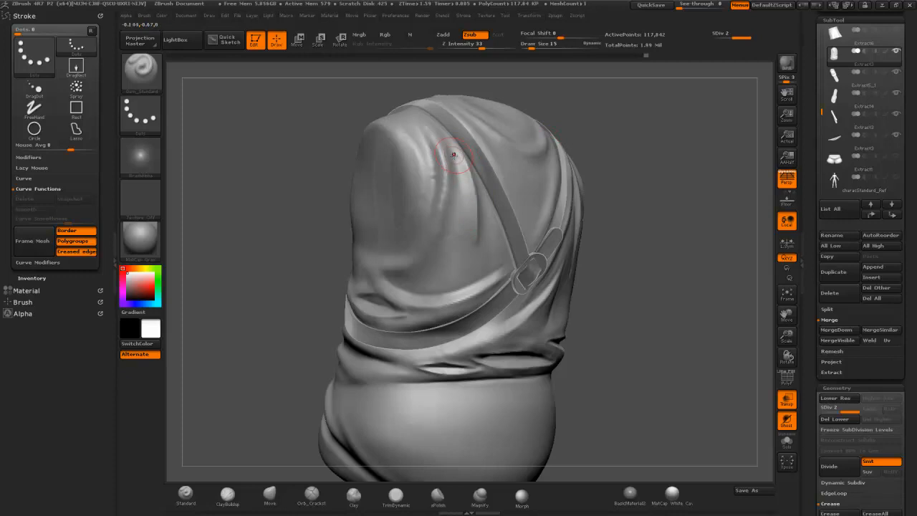
left_click_drag(681, 120, 467, 172)
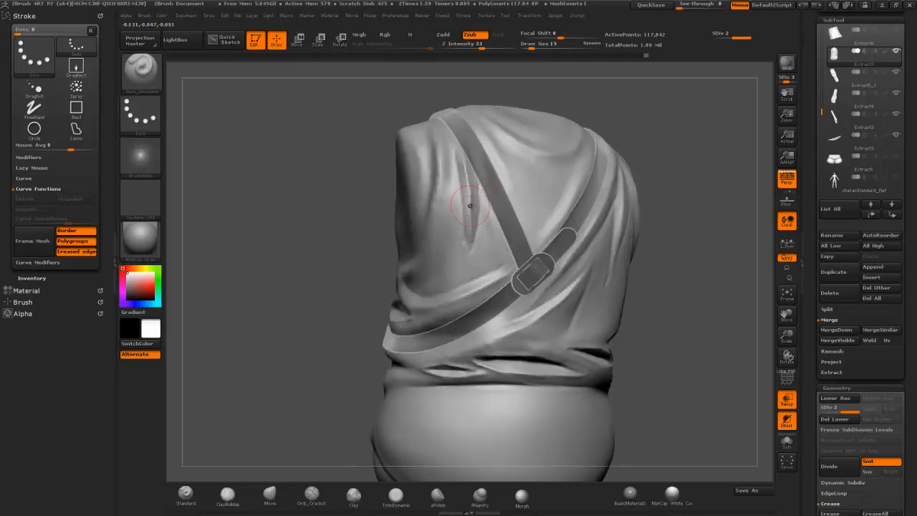
mouse_move(668, 151)
left_mouse_down()
mouse_move(695, 144)
mouse_move(475, 164)
left_mouse_up()
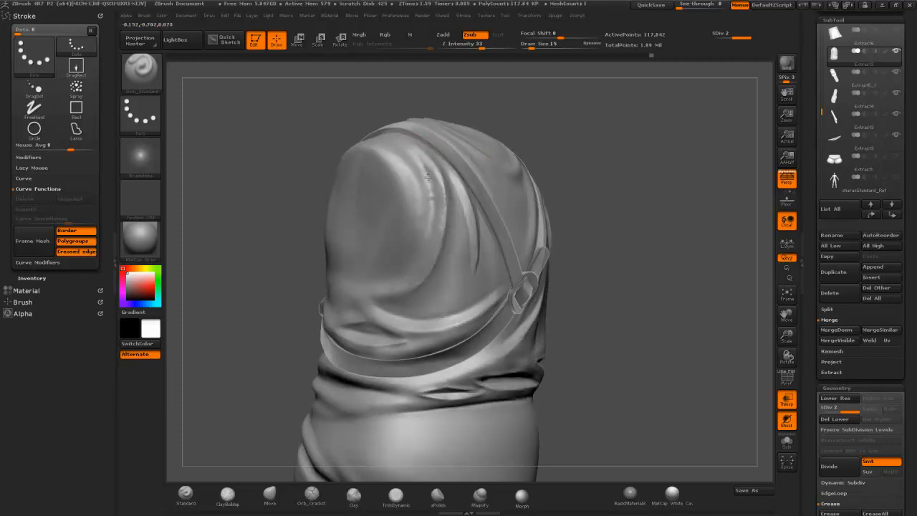
left_click_drag(622, 166, 430, 162)
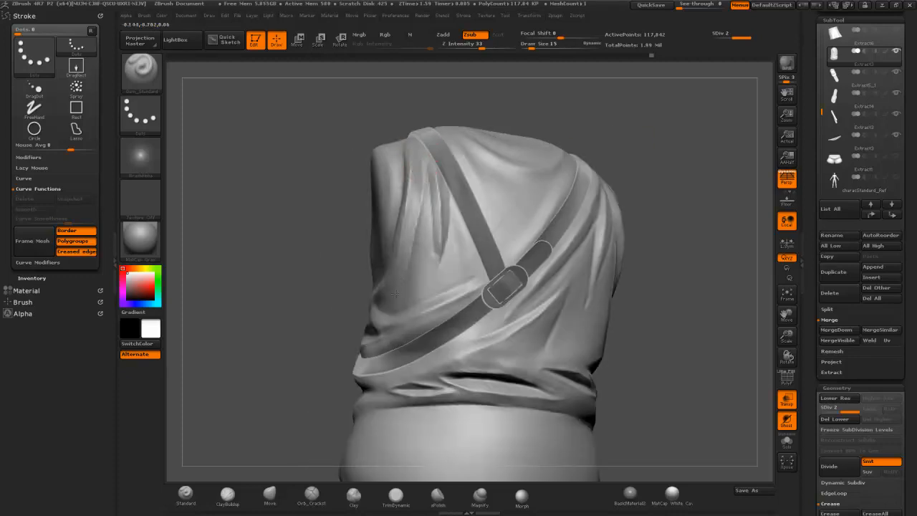
mouse_move(552, 91)
left_mouse_down()
mouse_move(433, 173)
mouse_move(438, 235)
left_mouse_up()
mouse_move(534, 99)
left_mouse_down()
mouse_move(609, 94)
mouse_move(576, 119)
left_mouse_up()
left_click_drag(457, 215, 445, 255, "shift")
mouse_move(525, 115)
left_mouse_down()
mouse_move(557, 105)
mouse_move(560, 122)
mouse_move(528, 149)
mouse_move(497, 142)
mouse_move(534, 126)
mouse_move(574, 137)
mouse_move(557, 136)
mouse_move(563, 149)
mouse_move(540, 158)
left_mouse_up()
Step: Carve creases between the shoulder strap and armhole on the side with stacked waist folds, undoing and redrawing one stroke
left_click_drag(462, 143, 486, 145)
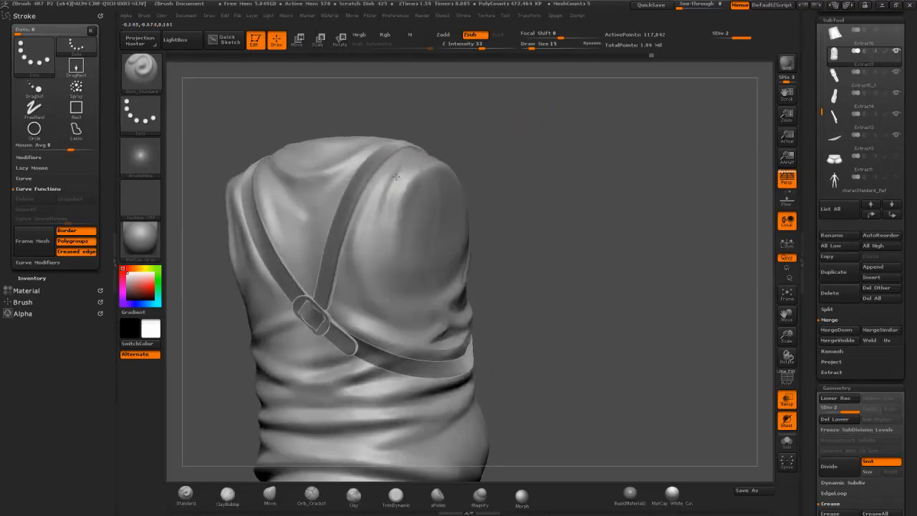
left_click_drag(400, 175, 383, 233)
mouse_move(392, 172)
left_mouse_down()
mouse_move(384, 202)
mouse_move(383, 176)
left_mouse_up()
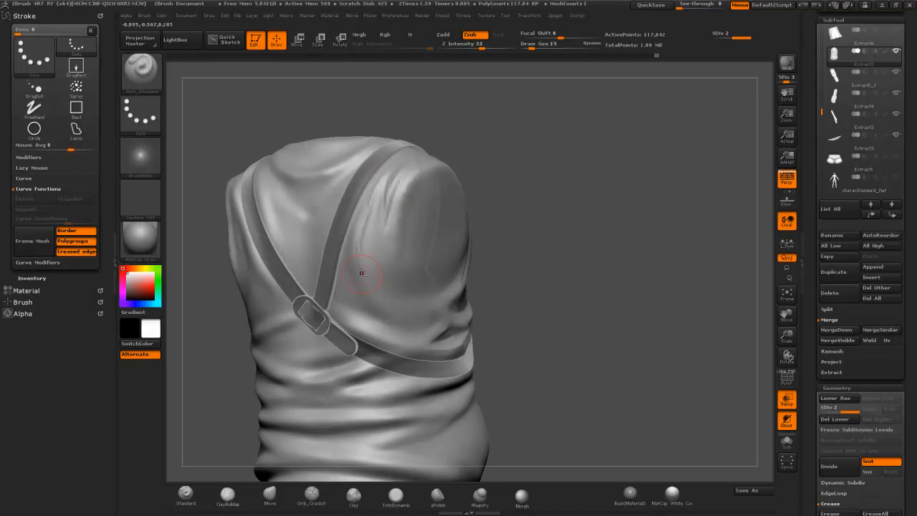
key("ctrl+z")
left_click_drag(387, 175, 361, 257)
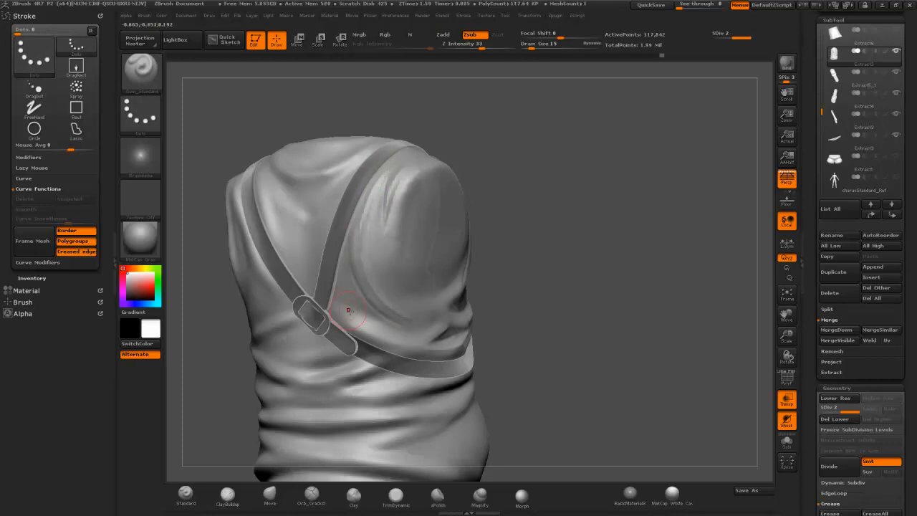
Step: Carve creases running from the buckle along the lower strap, below the armhole on the side with stacked waist folds
left_click_drag(334, 301, 392, 340)
left_click_drag(341, 300, 388, 317)
left_click_drag(569, 225, 524, 236)
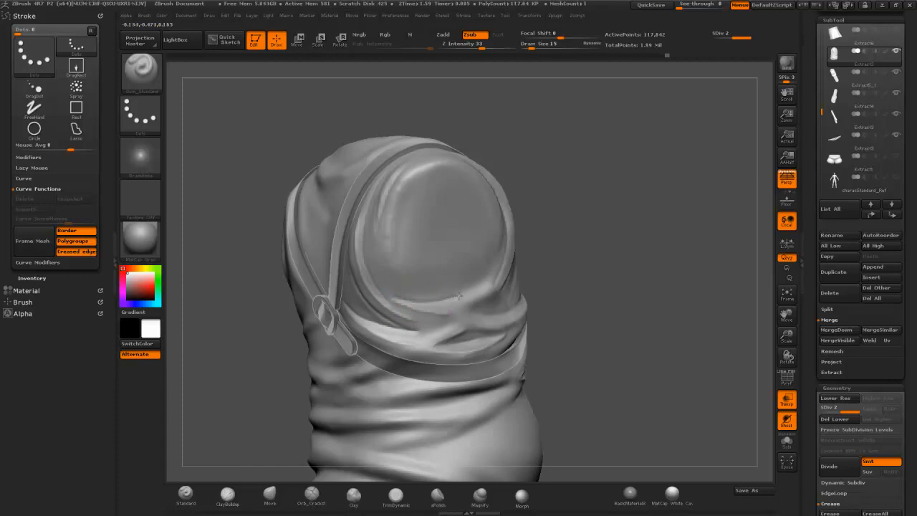
mouse_move(582, 176)
left_mouse_down()
mouse_move(597, 185)
mouse_move(453, 176)
mouse_move(513, 172)
mouse_move(575, 129)
left_mouse_up()
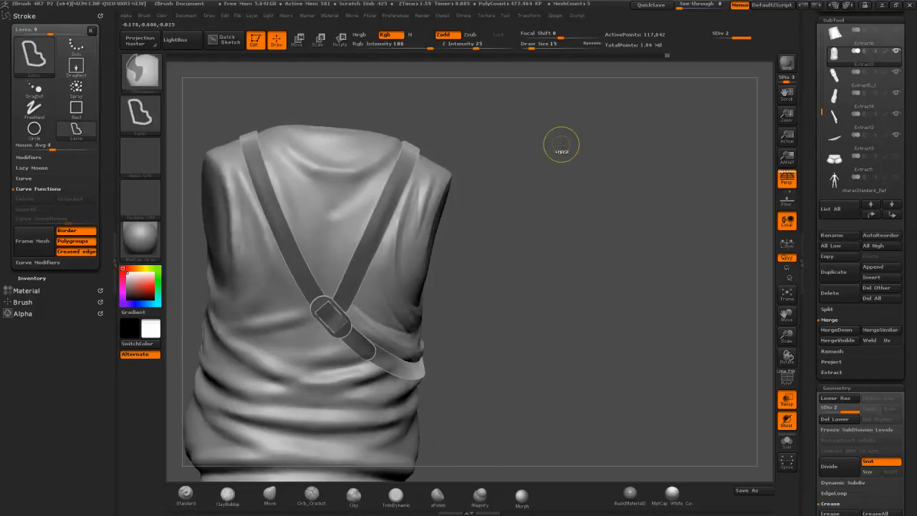
Step: Carve draped U-shaped folds below the neckline between the two shoulder straps, with creases running in from each strap
mouse_move(557, 172)
left_mouse_down()
mouse_move(554, 147)
mouse_move(511, 182)
mouse_move(527, 197)
left_mouse_up()
left_click_drag(296, 205, 306, 219)
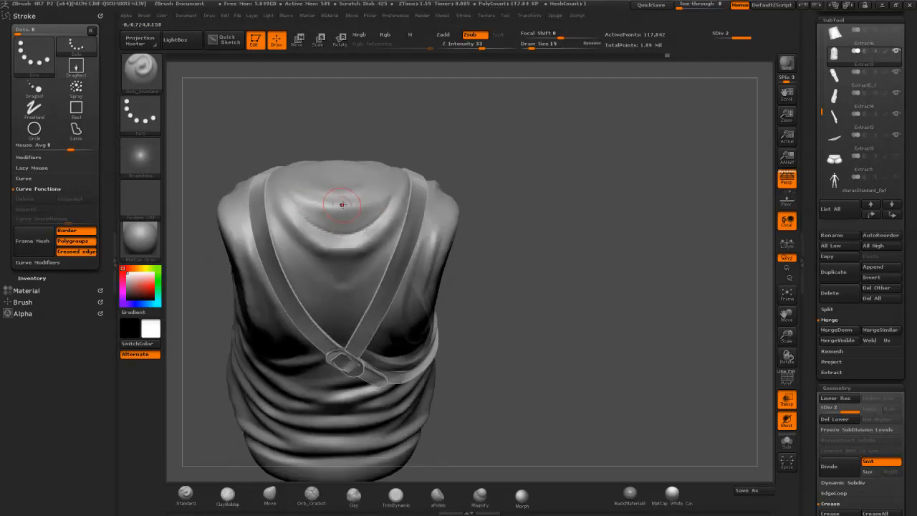
left_click_drag(380, 200, 392, 191)
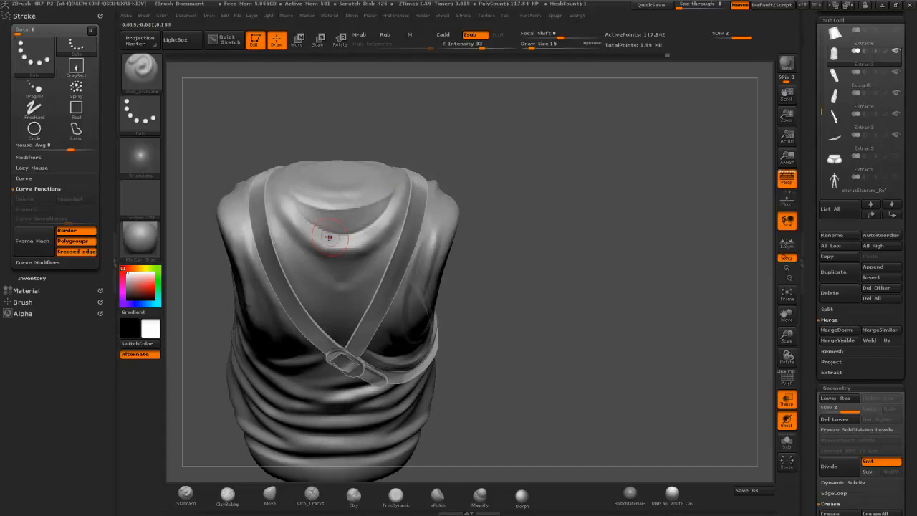
left_click_drag(284, 200, 309, 235)
left_click_drag(374, 235, 409, 177)
mouse_move(463, 187)
left_mouse_down()
mouse_move(481, 162)
mouse_move(443, 179)
left_mouse_up()
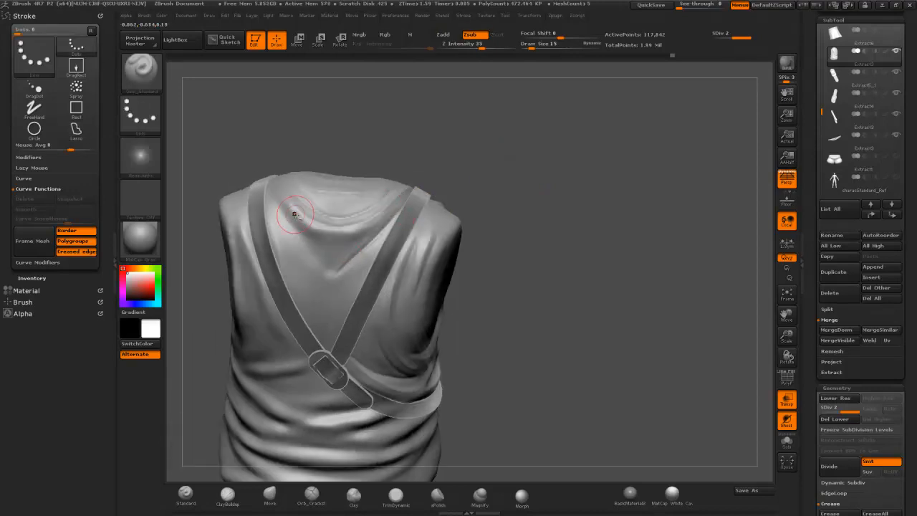
left_click_drag(459, 154, 466, 141)
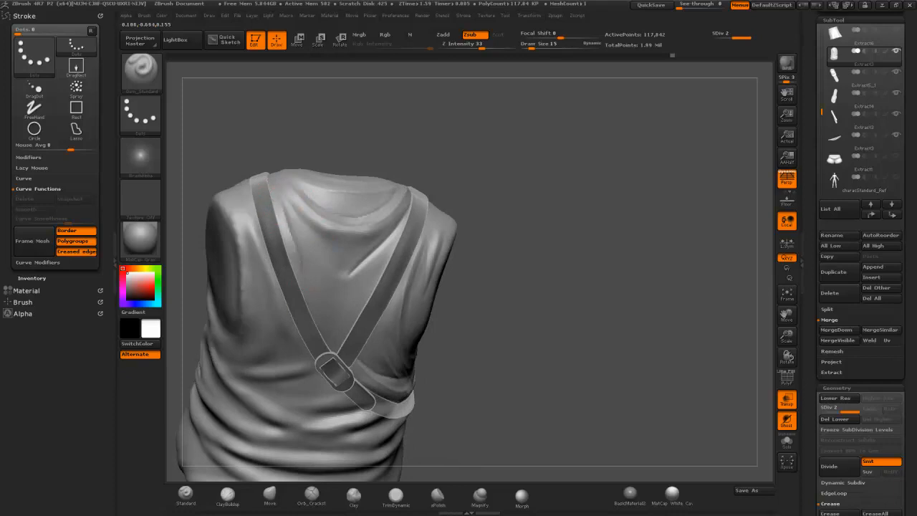
mouse_move(498, 145)
left_mouse_down()
mouse_move(441, 169)
mouse_move(495, 172)
mouse_move(544, 155)
mouse_move(540, 142)
mouse_move(632, 162)
mouse_move(557, 155)
mouse_move(567, 169)
mouse_move(595, 163)
left_mouse_up()
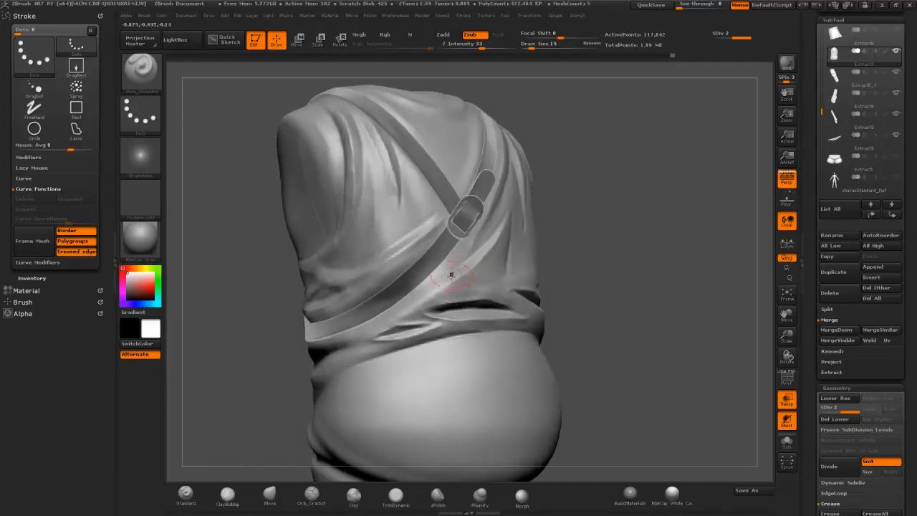
key("b")
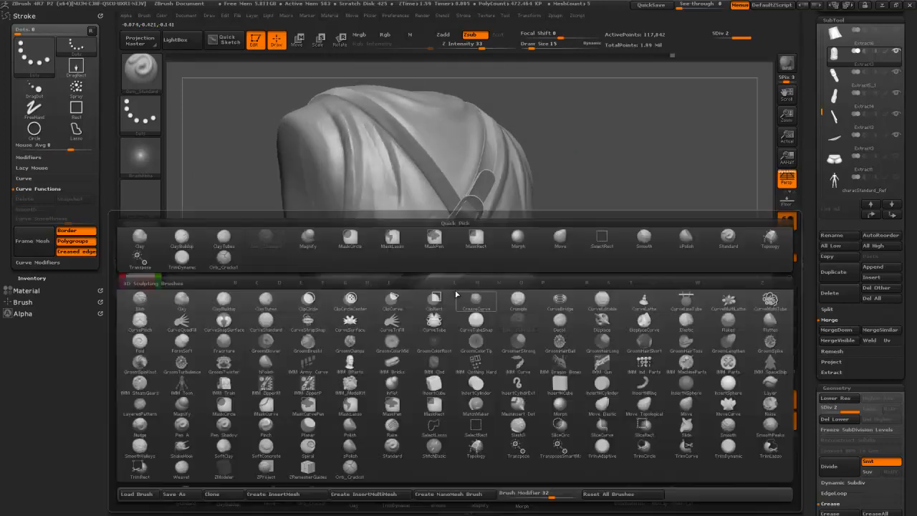
key("t")
key("p")
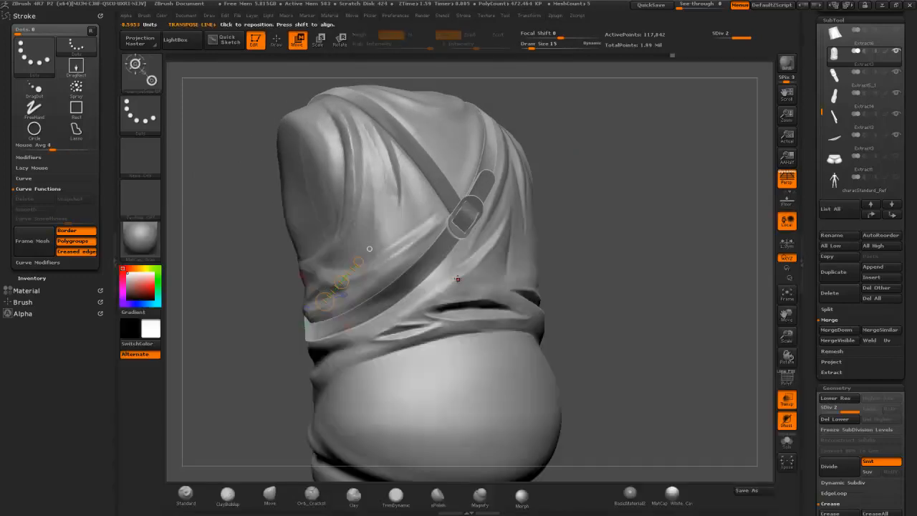
Step: Use the TrimDynamic brush at draw size 9 to flatten the fold ridges beside the lower strap and above the rounded bulge
key("b")
key("t")
key("d")
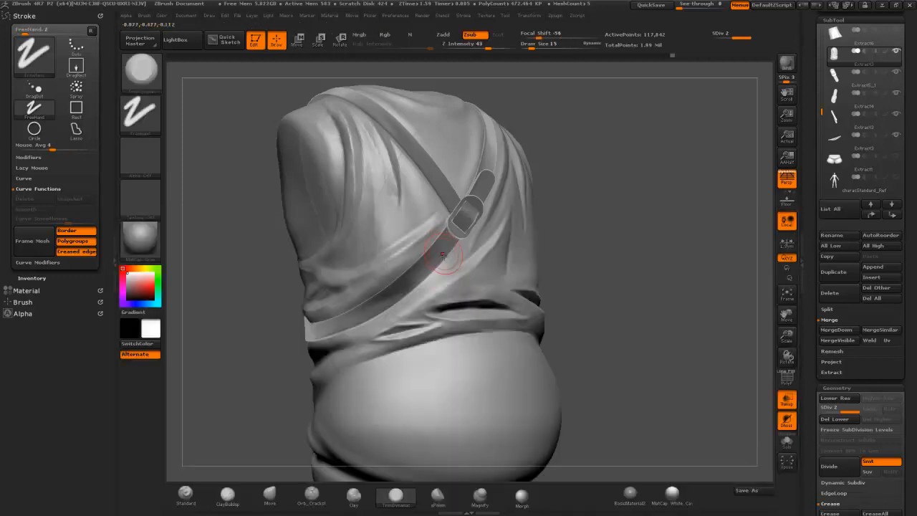
key("s")
left_click(471, 275)
mouse_move(604, 185)
left_mouse_down()
mouse_move(663, 230)
mouse_move(656, 236)
left_mouse_up()
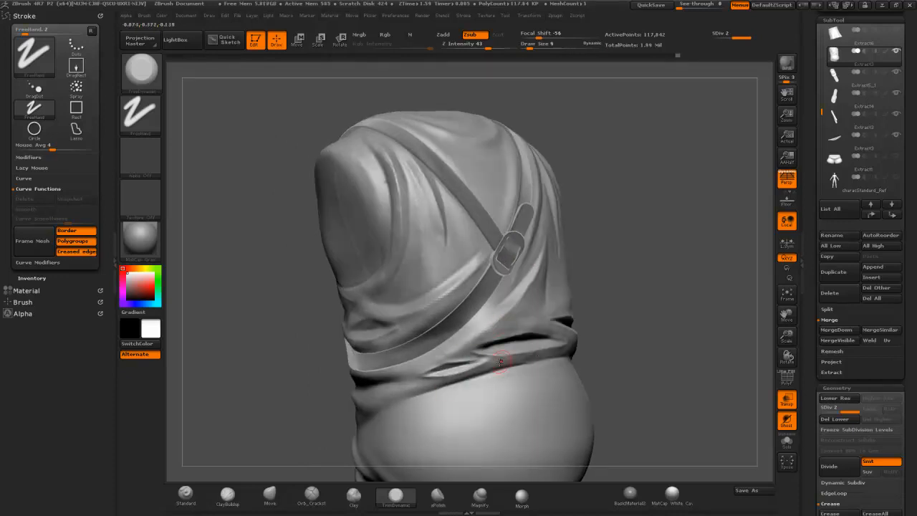
left_click_drag(666, 324, 618, 331)
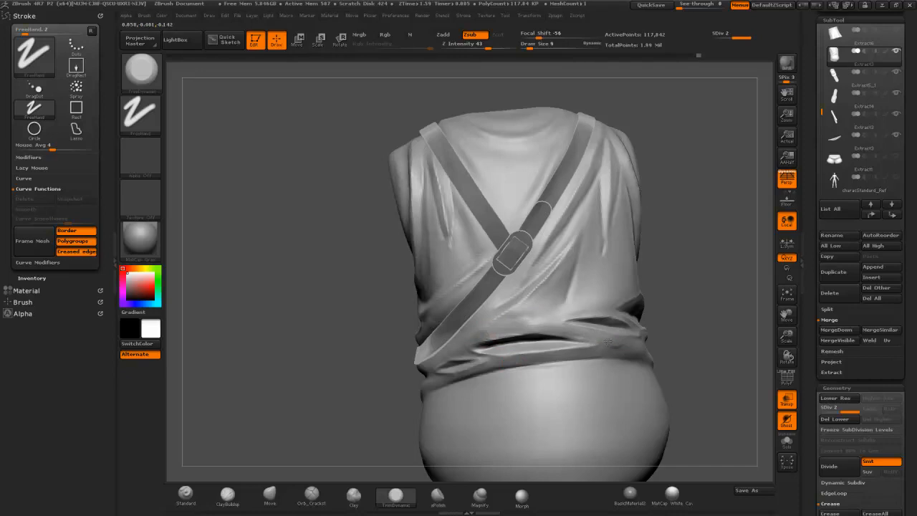
mouse_move(652, 311)
left_mouse_down()
mouse_move(706, 331)
mouse_move(692, 287)
left_mouse_up()
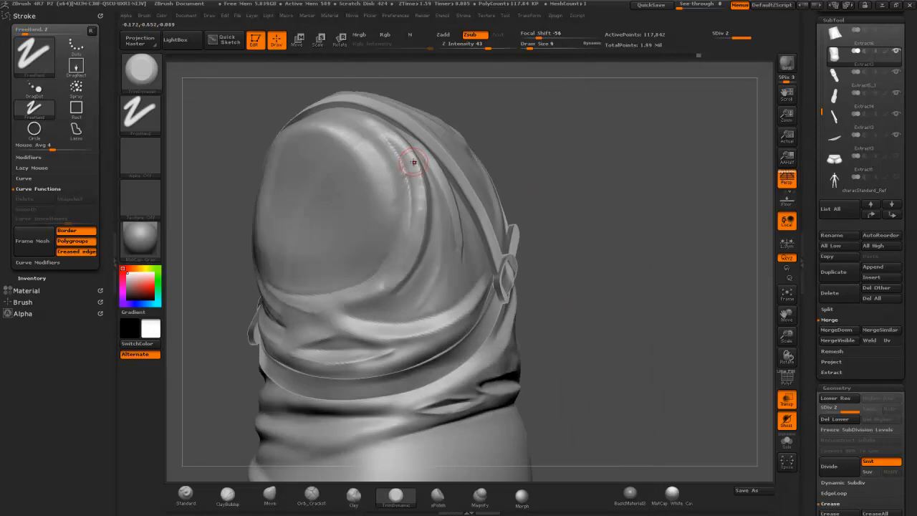
Step: Flatten the crease ridges along the armhole edge and just beneath the armhole with TrimDynamic
left_click_drag(399, 149, 418, 190)
left_click_drag(369, 296, 390, 296)
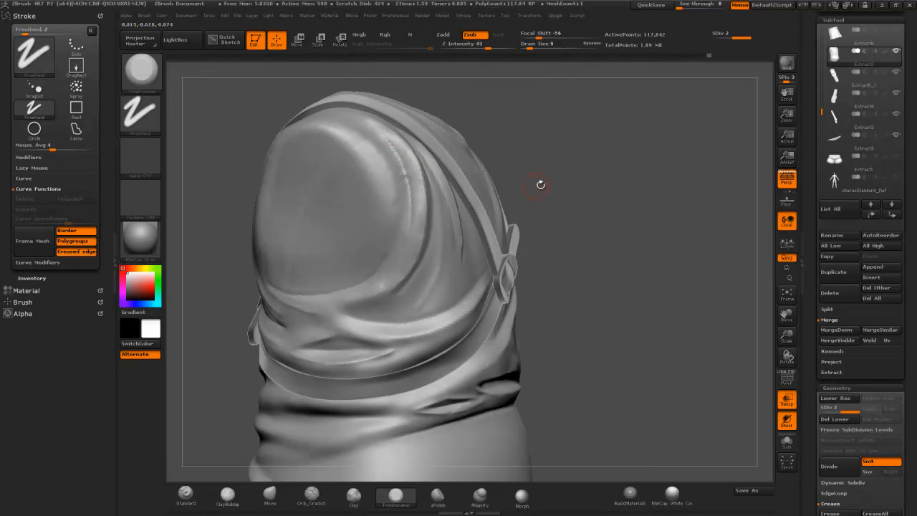
right_click_drag(455, 214, 421, 304)
left_click_drag(356, 320, 359, 321)
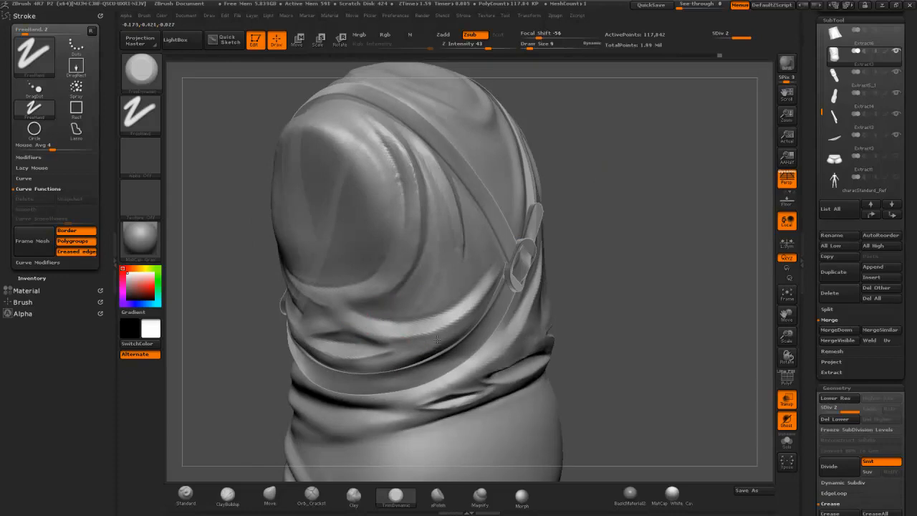
left_click_drag(589, 268, 593, 272)
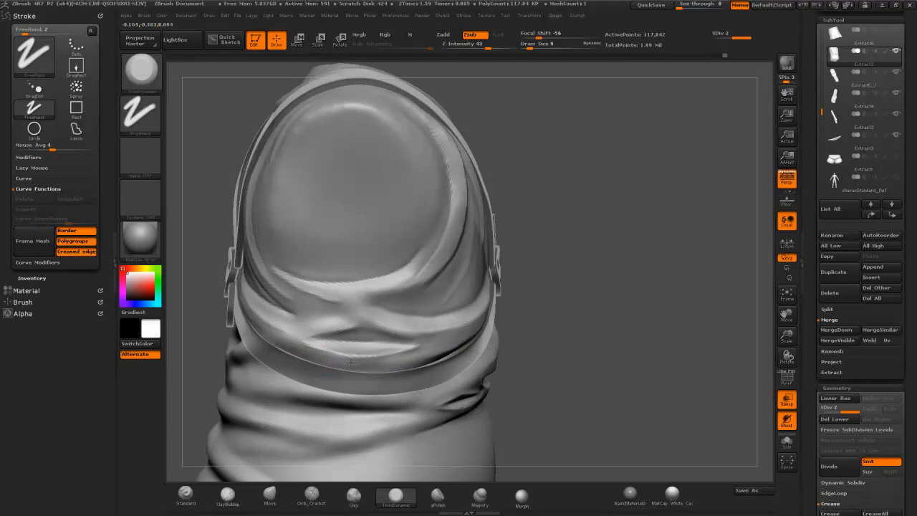
Step: Flatten the overlapping folds between the bottom of the armhole and the lower strap
left_click_drag(402, 357, 308, 329)
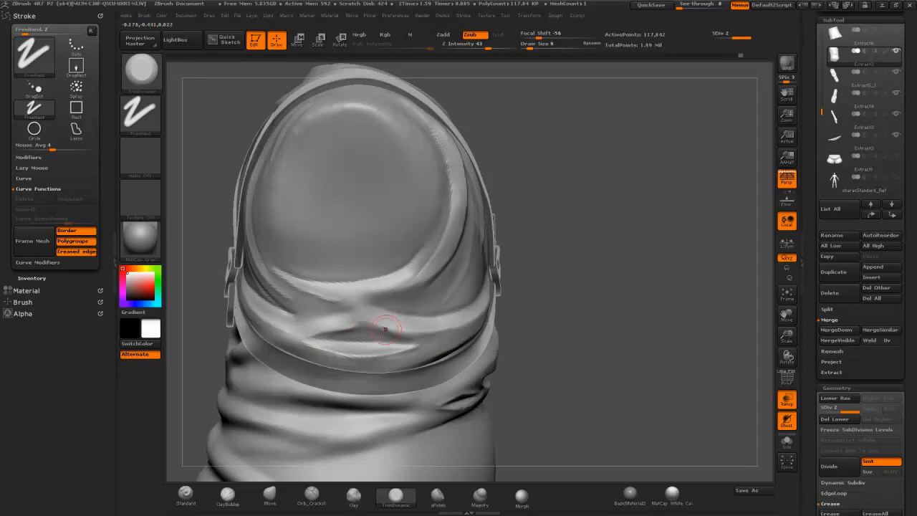
mouse_move(386, 322)
left_mouse_down()
mouse_move(347, 323)
mouse_move(385, 330)
left_mouse_up()
left_click_drag(626, 281, 725, 286)
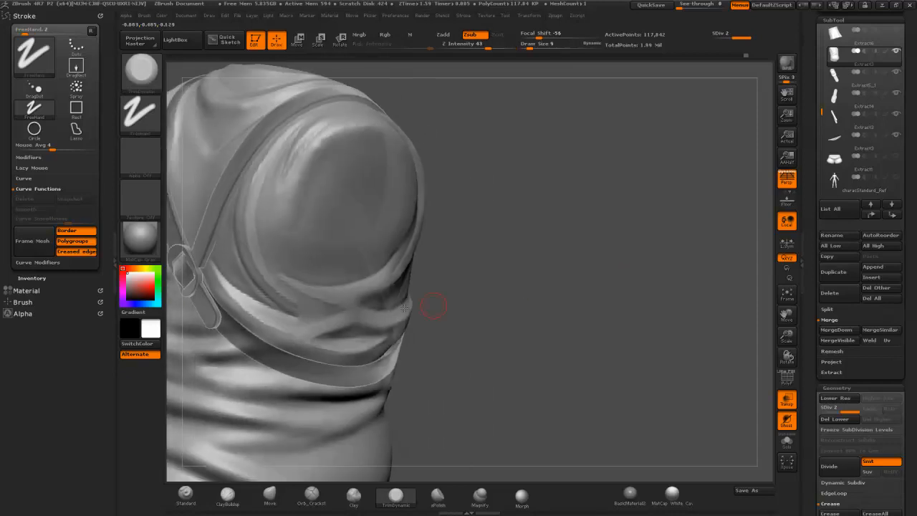
left_click_drag(575, 285, 603, 255)
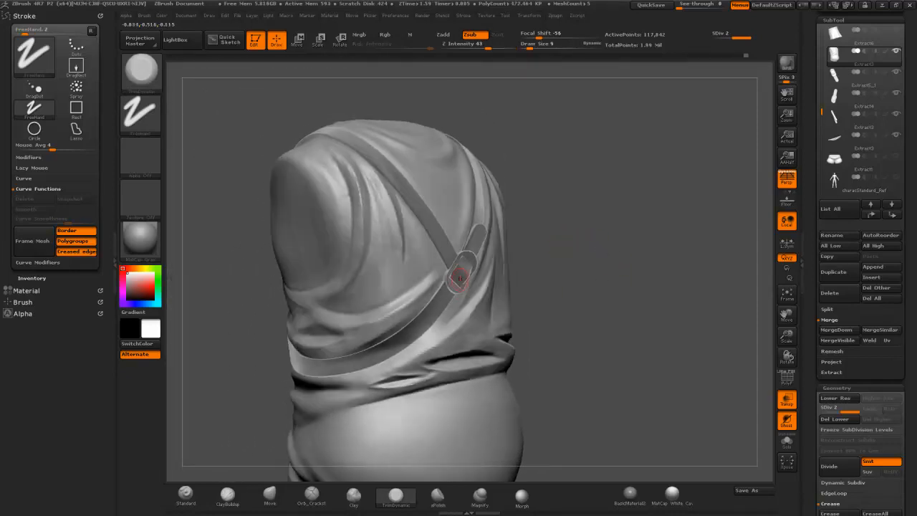
Step: Set the draw size to 13 and isolate the shirt so the straps and buckles are hidden
key("s")
left_click_drag(460, 305, 463, 307)
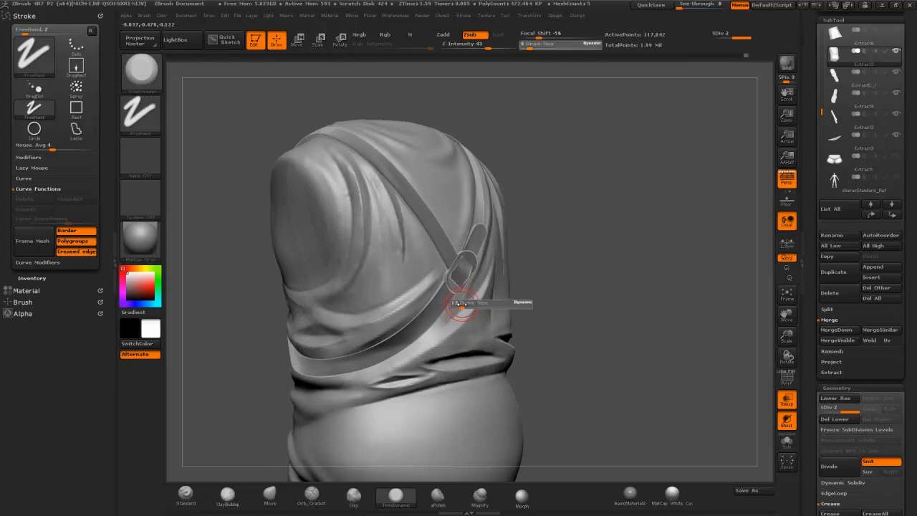
mouse_move(590, 265)
left_mouse_down()
mouse_move(580, 283)
mouse_move(588, 286)
mouse_move(390, 318)
mouse_move(331, 311)
left_mouse_up()
left_click(788, 442)
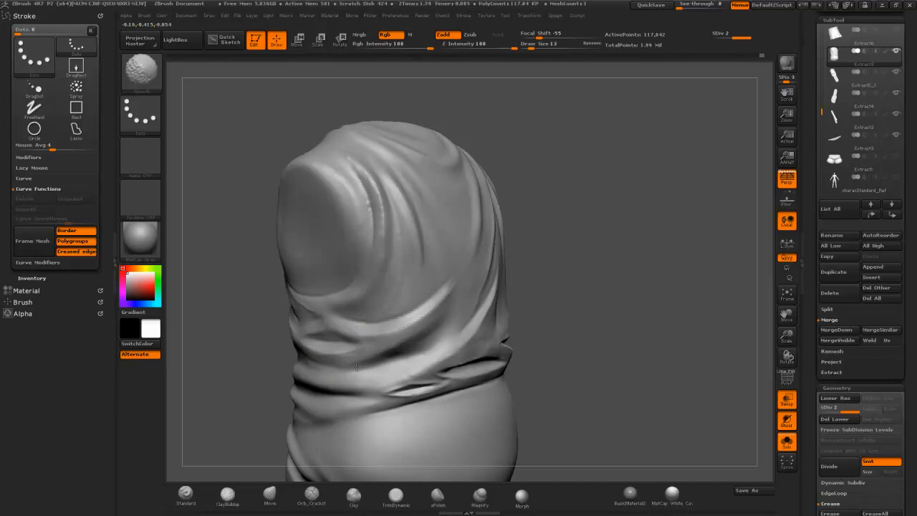
Step: Smooth the waist folds above the rounded bulge and the creases that run into them from the side
left_click_drag(604, 303, 454, 375)
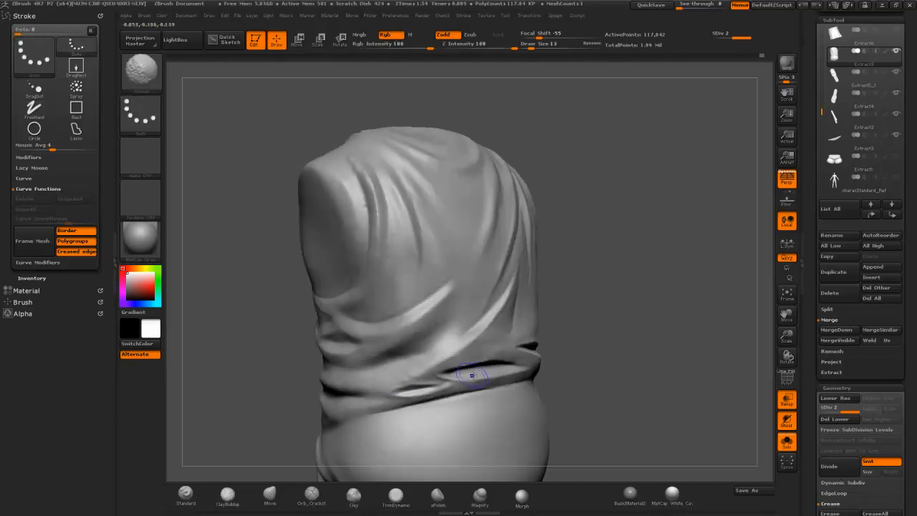
key("shift")
left_click_drag(631, 310, 430, 367, "shift")
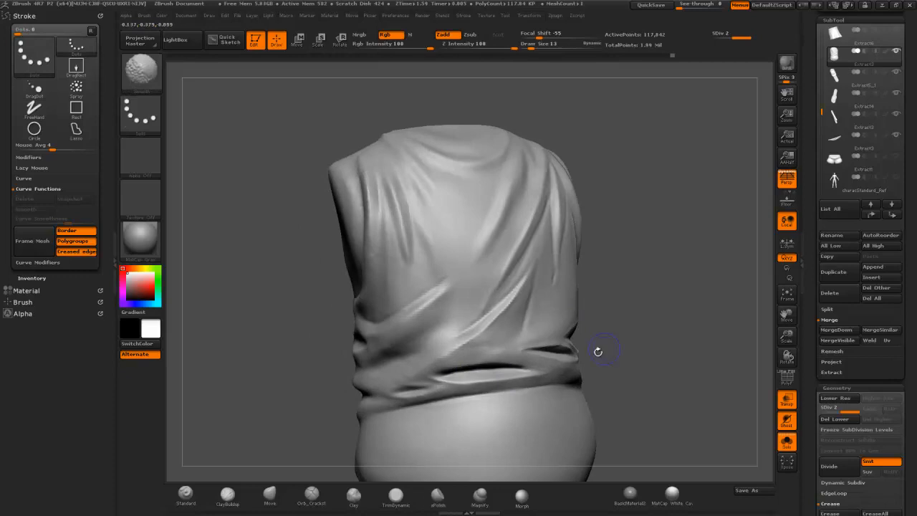
left_click_drag(653, 307, 608, 322, "shift")
left_click_drag(553, 365, 517, 357)
mouse_move(654, 301)
left_mouse_down()
mouse_move(601, 308)
mouse_move(635, 350)
left_mouse_up()
Step: Smooth the long diagonal creases across the torso and the vertical crease near the armhole above the bulge
left_click_drag(715, 249, 584, 180, "shift")
mouse_move(539, 259)
left_mouse_down("shift")
mouse_move(468, 330)
mouse_move(529, 270)
left_mouse_up("shift")
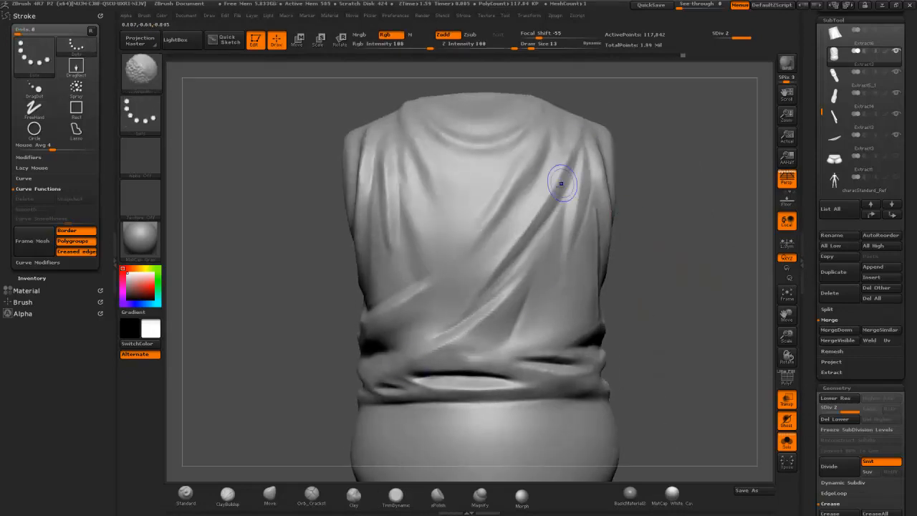
left_click_drag(670, 205, 625, 246)
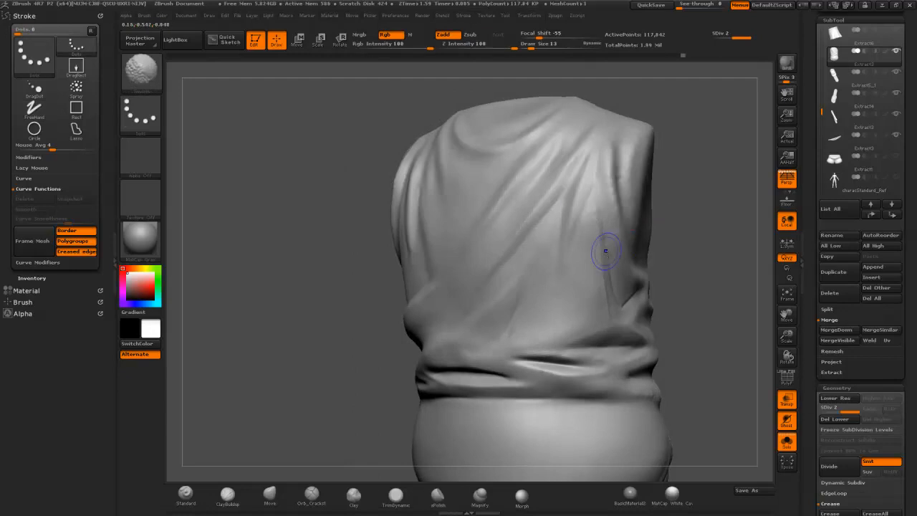
left_click_drag(622, 314, 630, 296, "shift")
left_click_drag(681, 228, 683, 194)
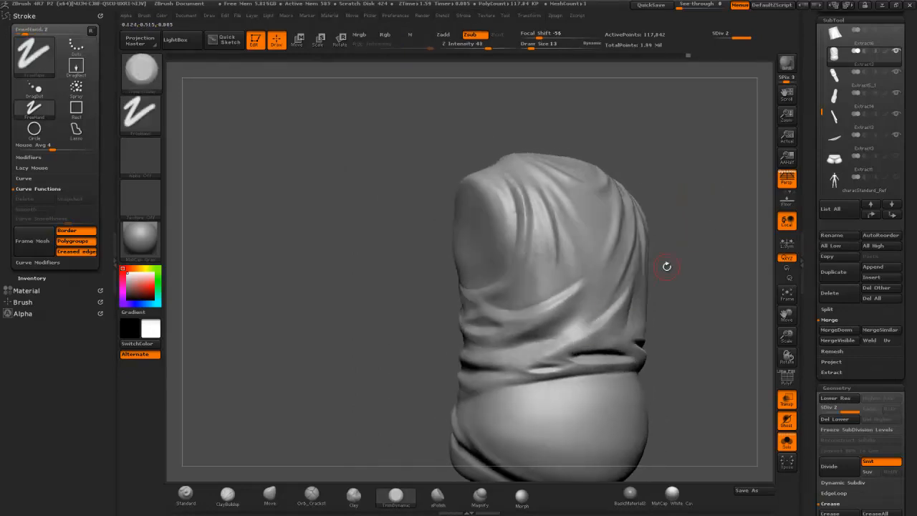
Step: Switch to the Dam_Standard brush and carve a deeper diagonal crease from the side folds up across the torso above the bulge
left_click_drag(666, 277, 667, 308)
key("b")
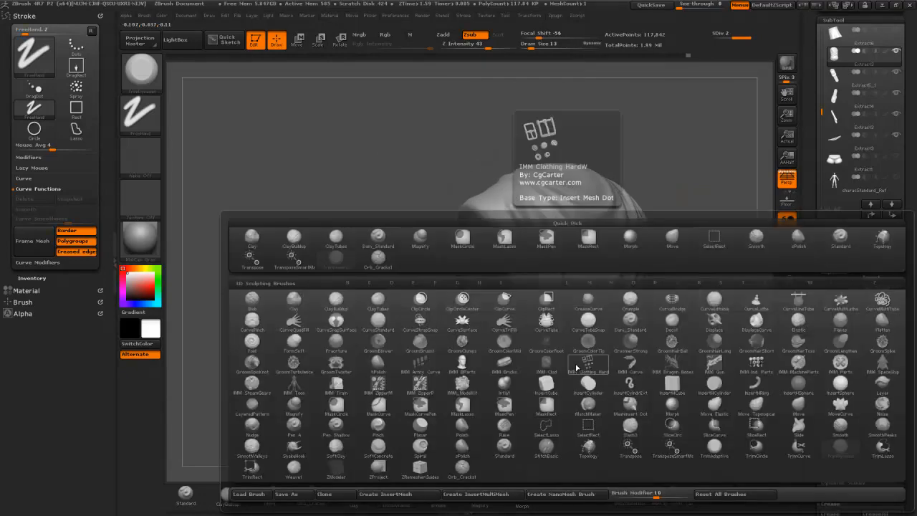
left_click(582, 363)
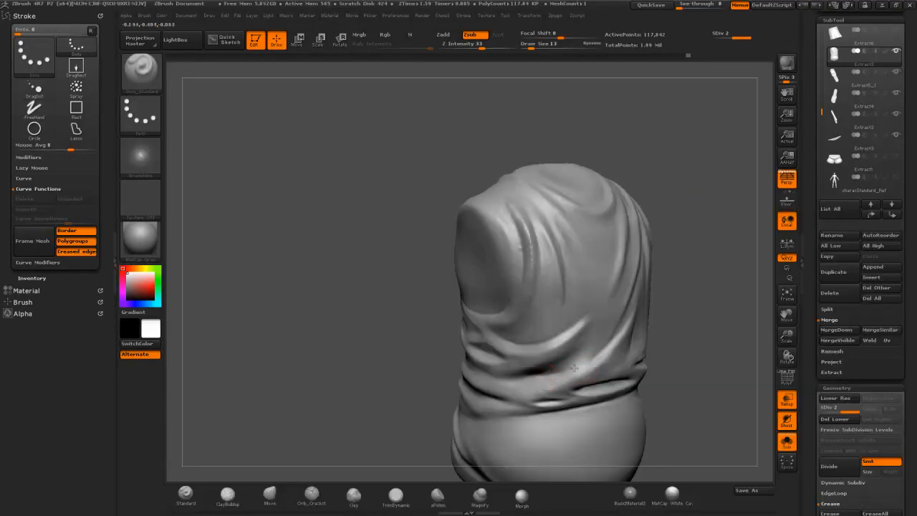
left_click_drag(553, 374, 610, 349)
mouse_move(560, 388)
left_mouse_down()
mouse_move(603, 361)
mouse_move(628, 329)
left_mouse_up()
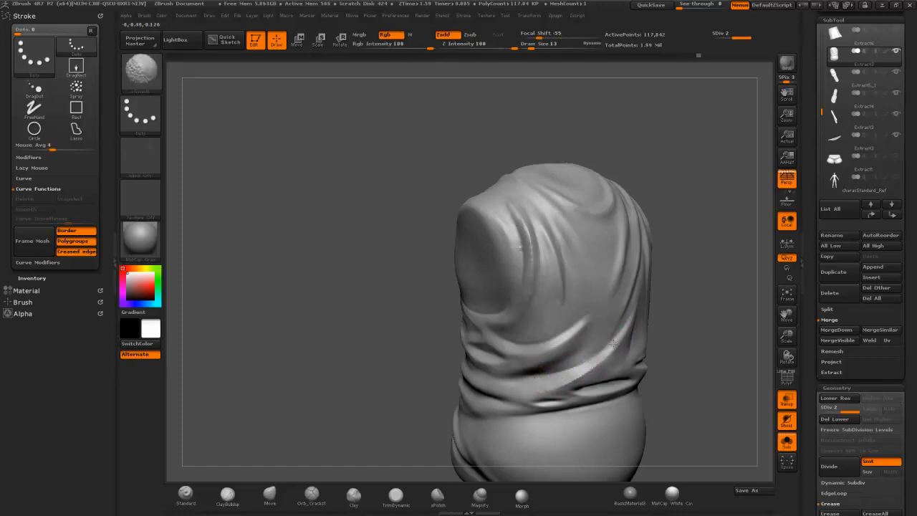
left_click_drag(664, 237, 680, 223)
mouse_move(681, 172)
left_mouse_down()
mouse_move(698, 163)
mouse_move(668, 147)
mouse_move(651, 230)
mouse_move(617, 258)
mouse_move(532, 294)
left_mouse_up()
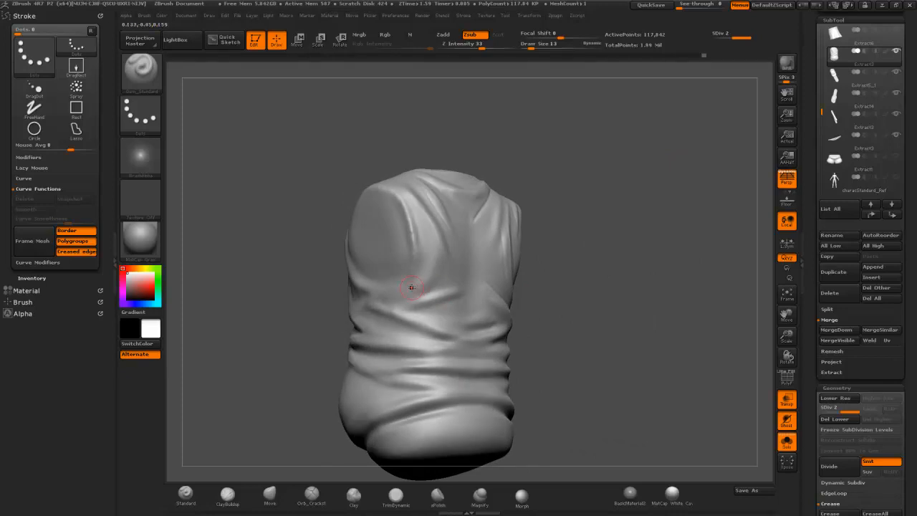
Step: Refine and smooth the diagonal folds below the armhole where they wrap around the shirt's side
left_click_drag(663, 316, 564, 279)
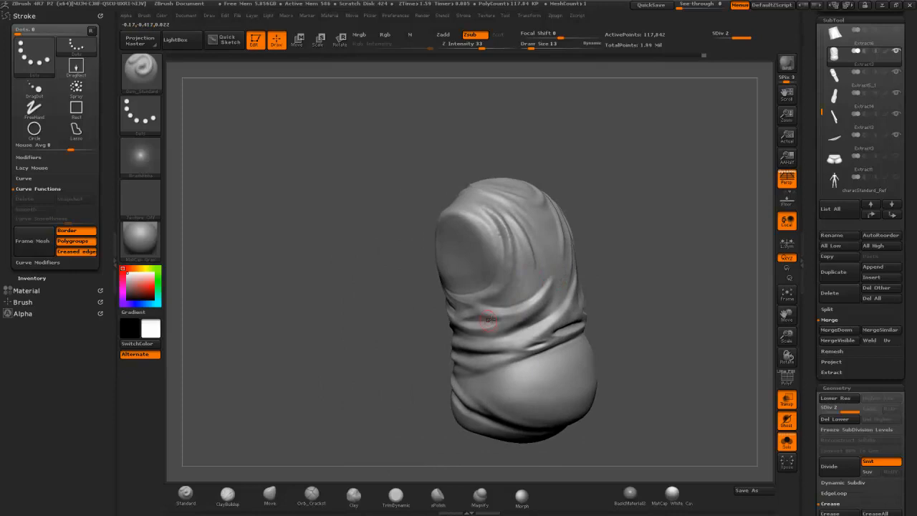
left_click_drag(652, 263, 655, 241)
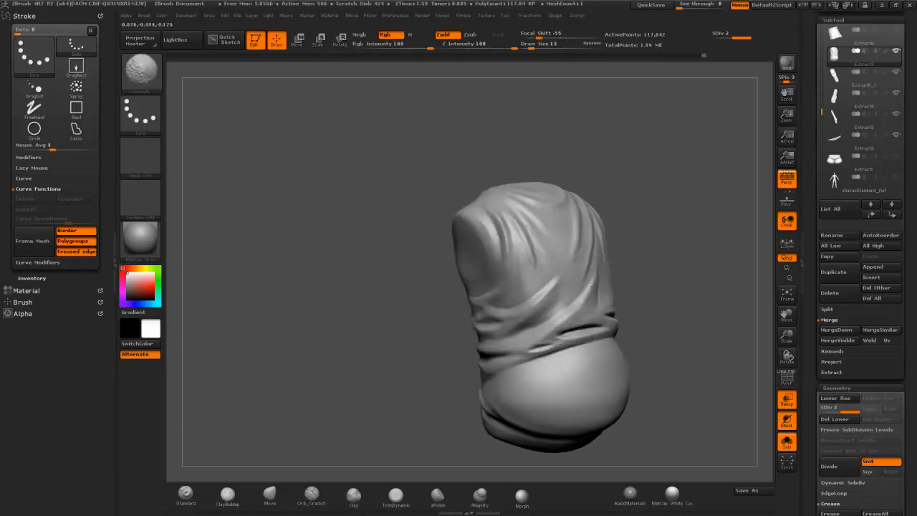
mouse_move(675, 164)
left_mouse_down()
mouse_move(644, 193)
mouse_move(684, 168)
mouse_move(681, 143)
left_mouse_up()
mouse_move(692, 208)
left_mouse_down()
mouse_move(727, 185)
mouse_move(696, 210)
mouse_move(678, 189)
mouse_move(739, 199)
mouse_move(678, 206)
mouse_move(692, 221)
left_mouse_up()
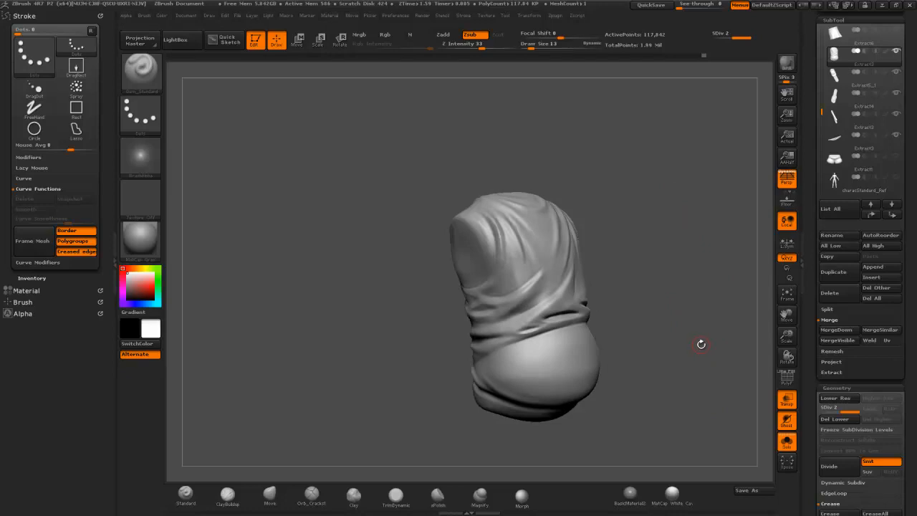
left_click_drag(653, 278, 652, 284)
left_click_drag(506, 299, 547, 281, "shift")
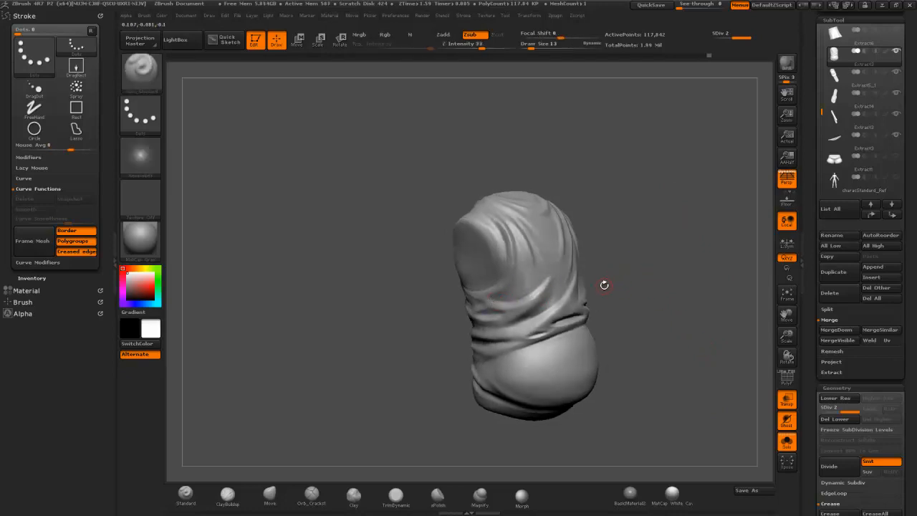
Step: Go over the creases below the armhole with Dam_Standard, switch to the Standard brush and raise the fold's end there
key("b")
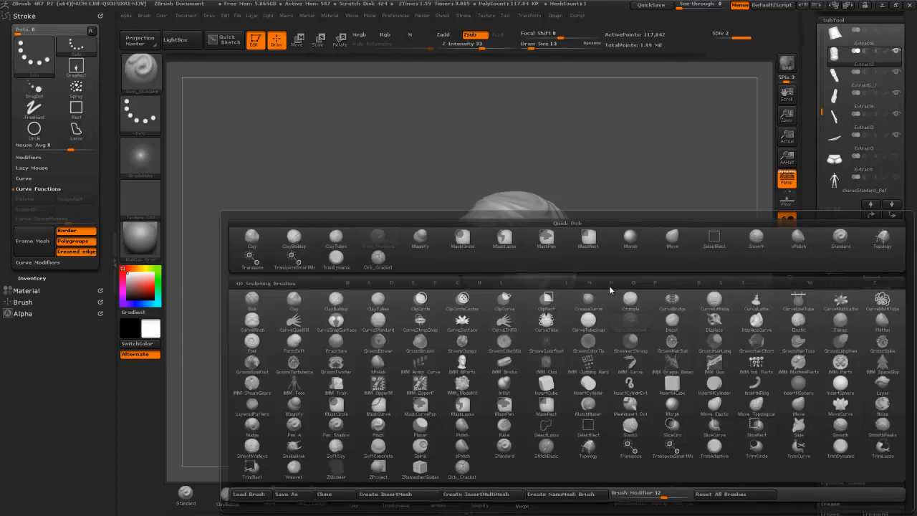
key("d")
key("s")
mouse_move(630, 271)
left_mouse_down()
mouse_move(653, 246)
mouse_move(658, 271)
mouse_move(682, 276)
left_mouse_up()
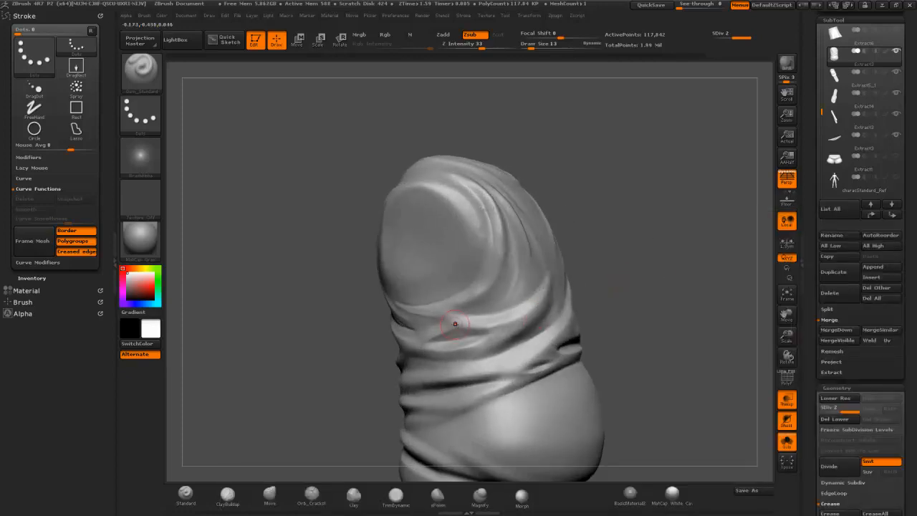
key("ctrl+shift")
key("b")
key("s")
key("t")
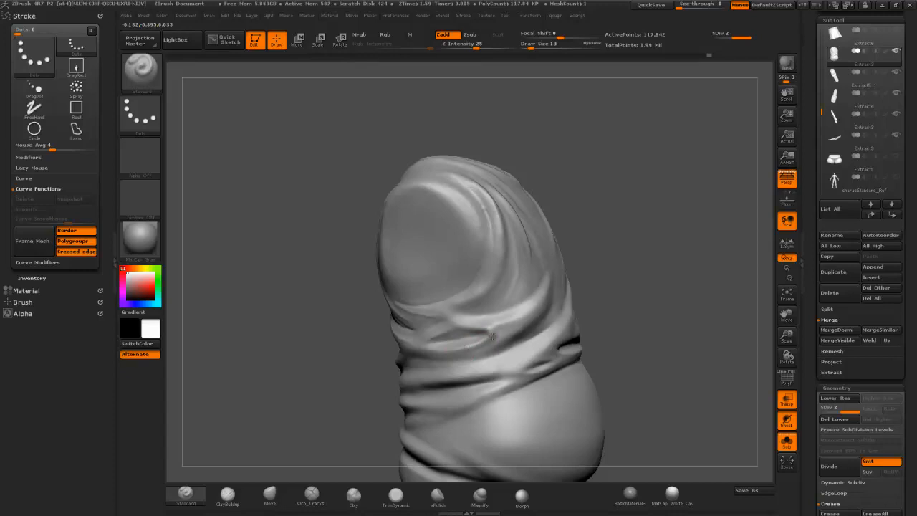
Step: Reduce the Standard brush's draw size to 8 and sculpt a small pinched ridge inside the waist fold above the bulge
mouse_move(643, 258)
left_mouse_down()
mouse_move(610, 265)
mouse_move(639, 270)
left_mouse_up()
key("s")
left_click_drag(533, 373, 531, 373)
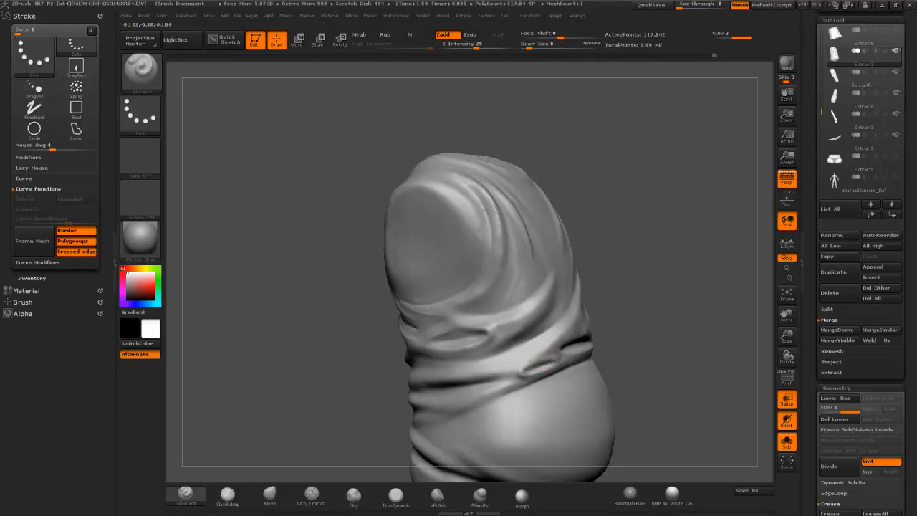
left_click_drag(656, 322, 702, 317)
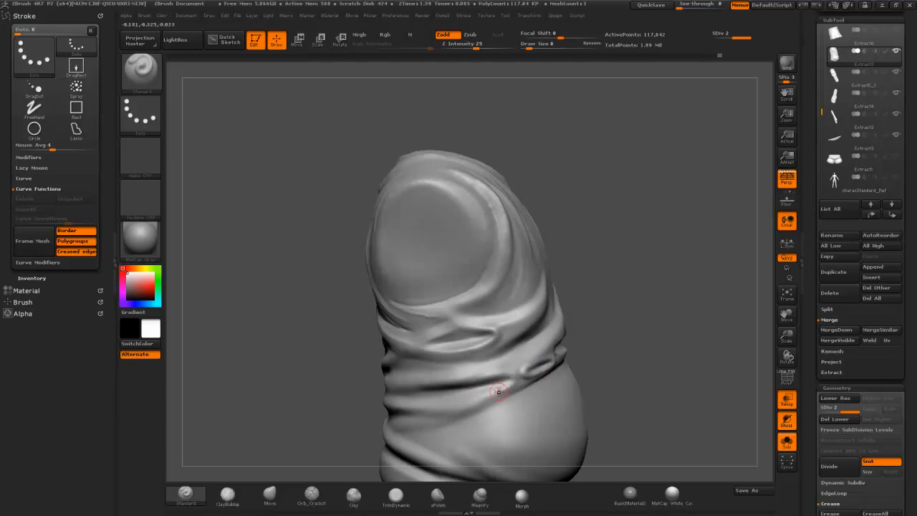
mouse_move(515, 381)
left_mouse_down()
mouse_move(497, 392)
mouse_move(521, 376)
left_mouse_up()
left_click_drag(657, 300, 618, 304)
left_click_drag(521, 369, 528, 376, "shift")
Step: Build up a raised rim around the front waist crease and smooth its ends and lower edge
left_click_drag(688, 277, 640, 302)
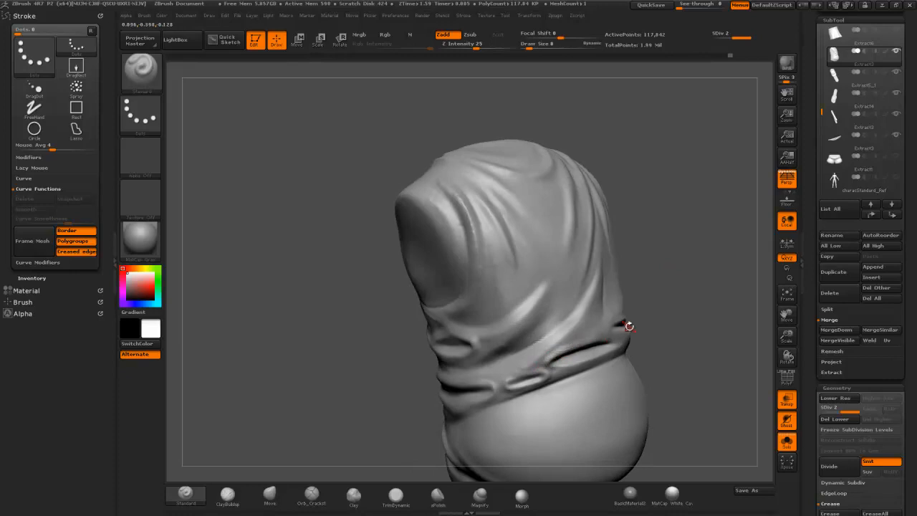
left_click_drag(706, 289, 642, 309)
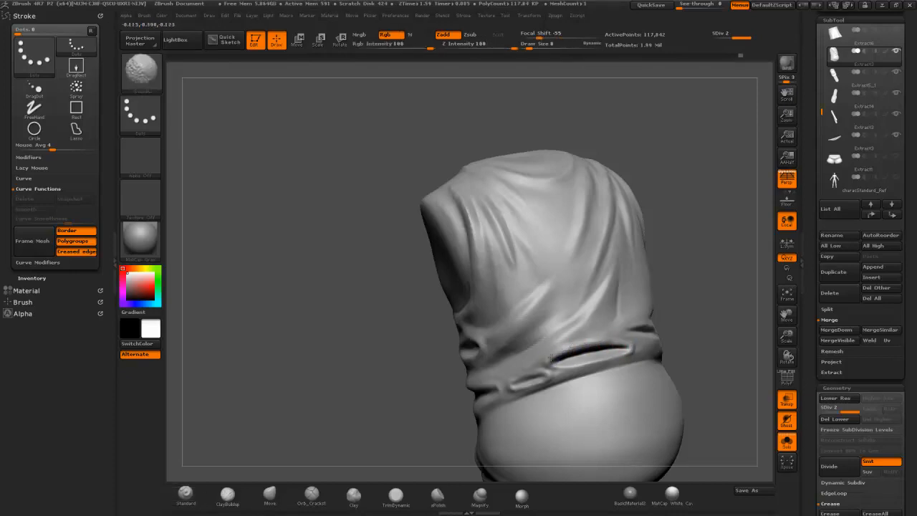
left_click_drag(564, 348, 550, 366, "shift")
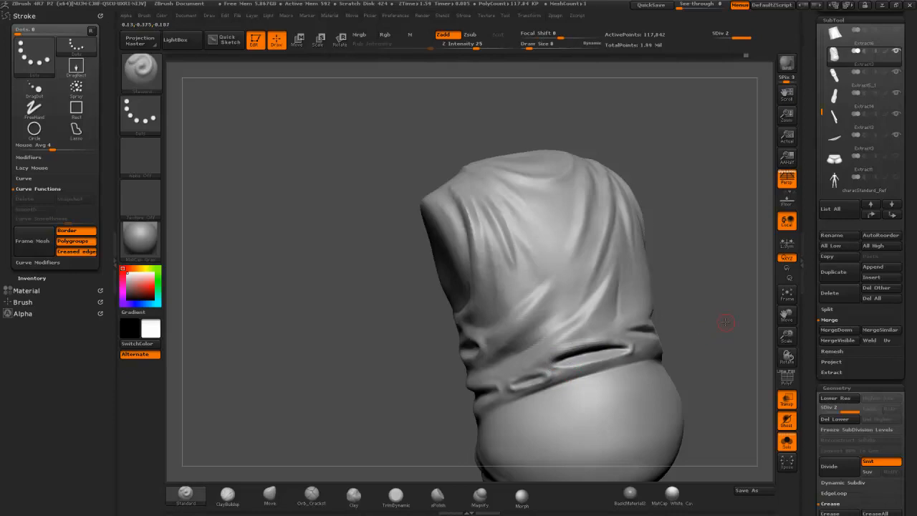
left_click_drag(727, 321, 704, 329)
left_click_drag(536, 391, 640, 362)
left_click_drag(586, 375, 635, 364, "shift")
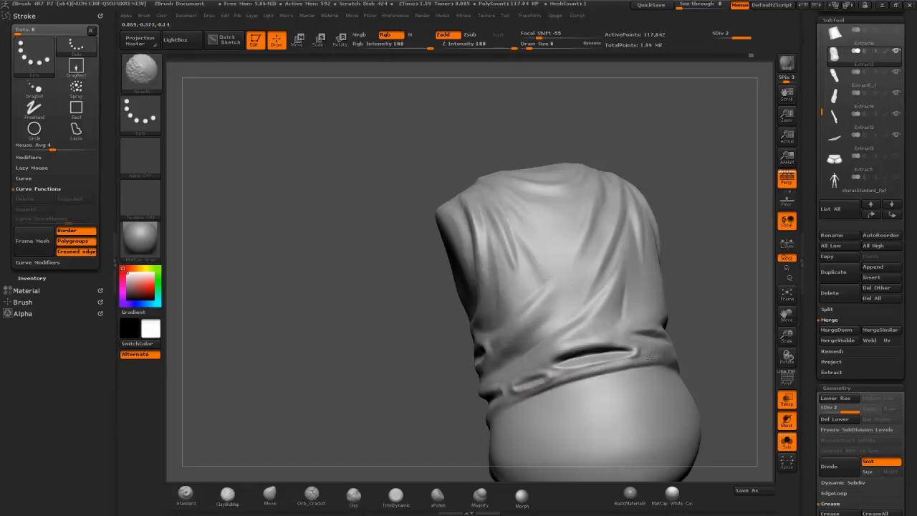
Step: Sharpen the diagonal folds that run from the side across the torso and smooth where they meet the waist creases
left_click_drag(709, 293, 710, 261)
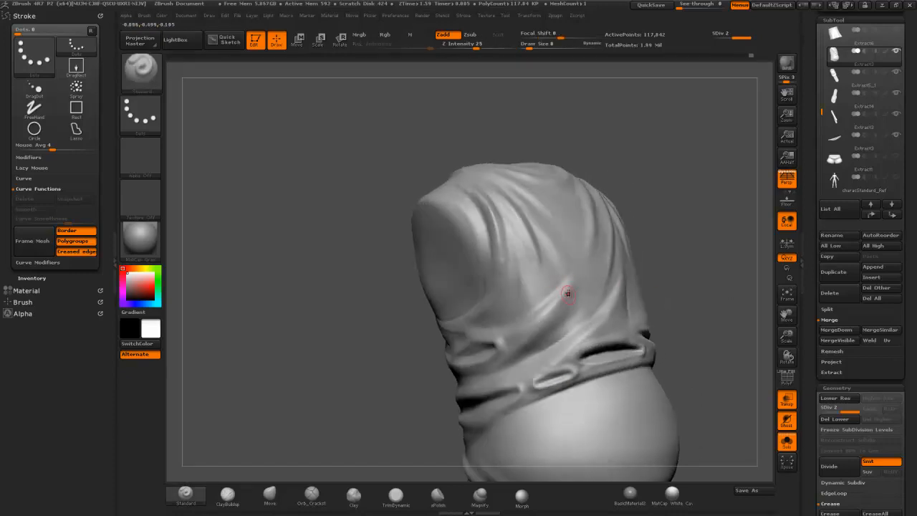
left_click_drag(725, 291, 728, 268)
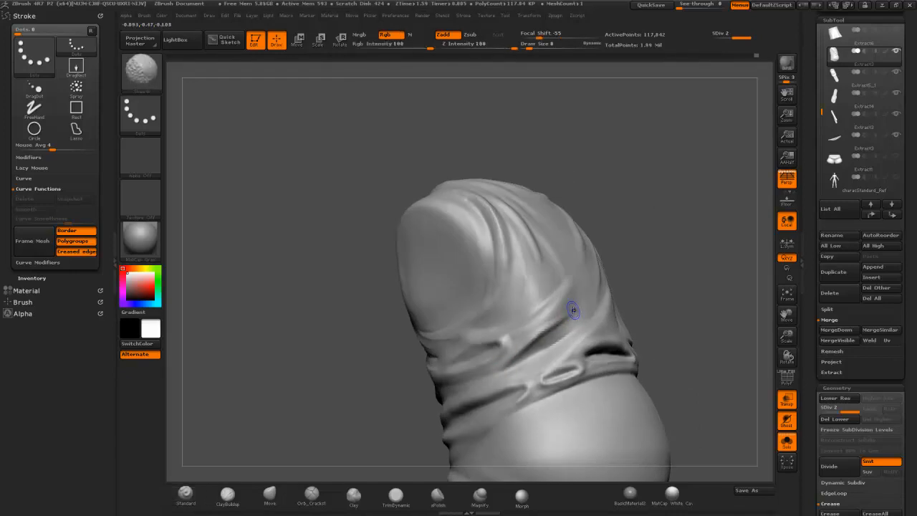
left_click_drag(717, 310, 702, 201)
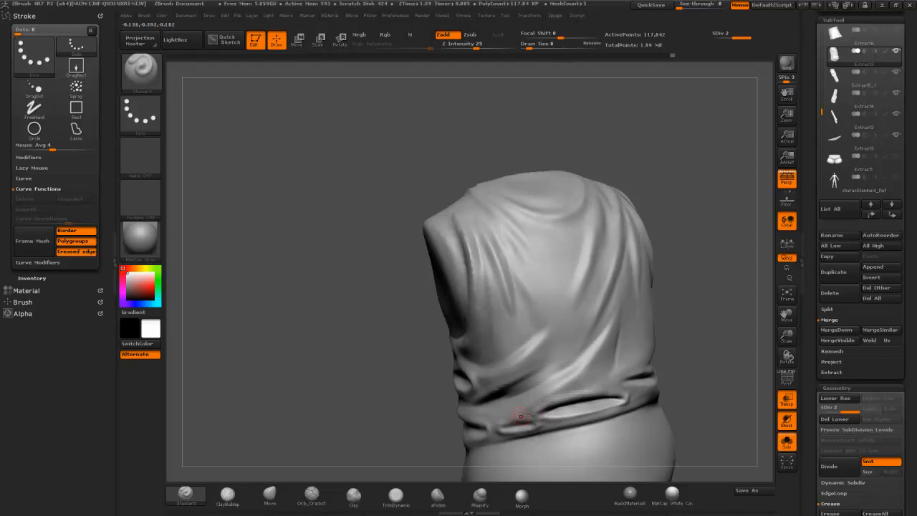
left_click_drag(542, 422, 547, 415, "shift")
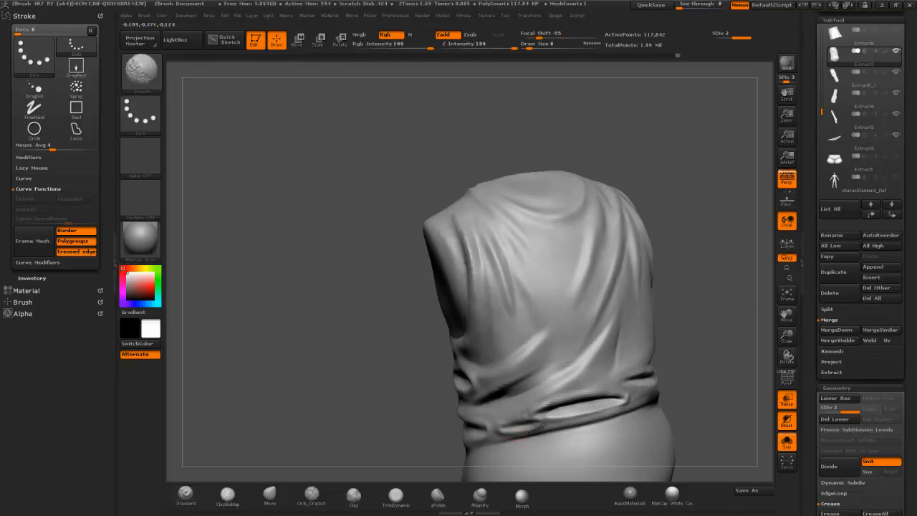
Step: Sculpt raised edges on the horizontal folds directly below the armhole and smooth them into the surrounding cloth
left_click_drag(705, 291, 710, 261)
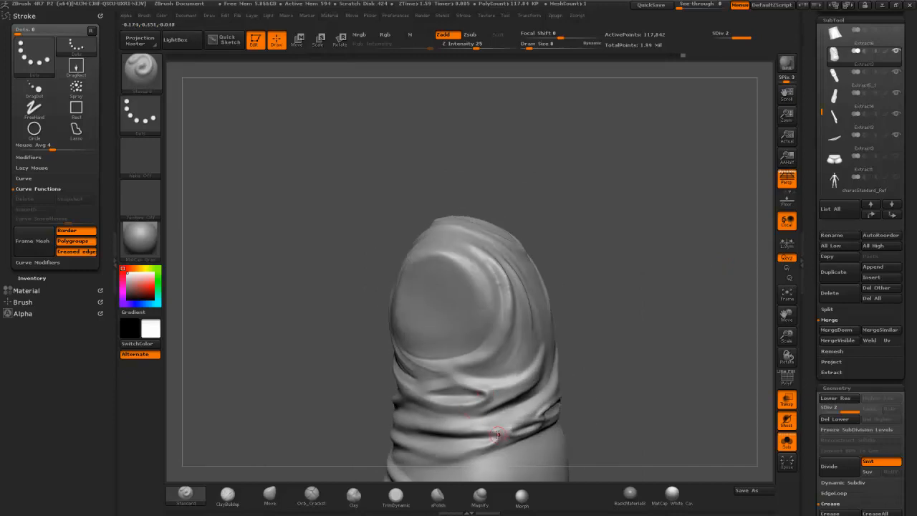
left_click_drag(651, 349, 469, 378)
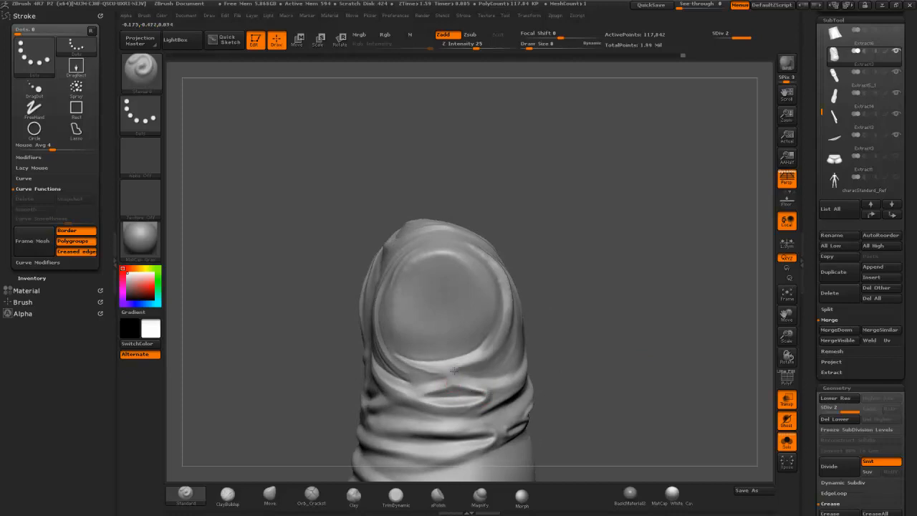
key("shift")
key("shift")
key("shift")
left_click_drag(450, 405, 487, 403, "shift")
Step: Turn off Solo mode to show the straps and sculpt and smooth a pinched waist fold on the shirt's opposite side
mouse_move(536, 367)
left_mouse_down()
mouse_move(645, 290)
mouse_move(624, 291)
mouse_move(634, 234)
mouse_move(654, 238)
mouse_move(575, 259)
mouse_move(665, 223)
mouse_move(637, 226)
mouse_move(647, 256)
left_mouse_up()
key("shift")
left_click(787, 442)
mouse_move(703, 337)
left_mouse_down()
mouse_move(662, 266)
mouse_move(634, 241)
mouse_move(592, 232)
mouse_move(585, 277)
left_mouse_up()
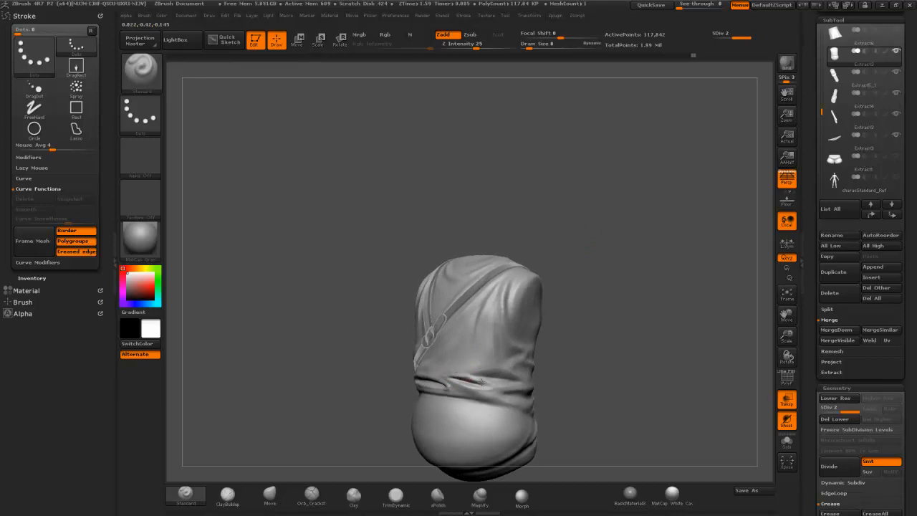
key("shift")
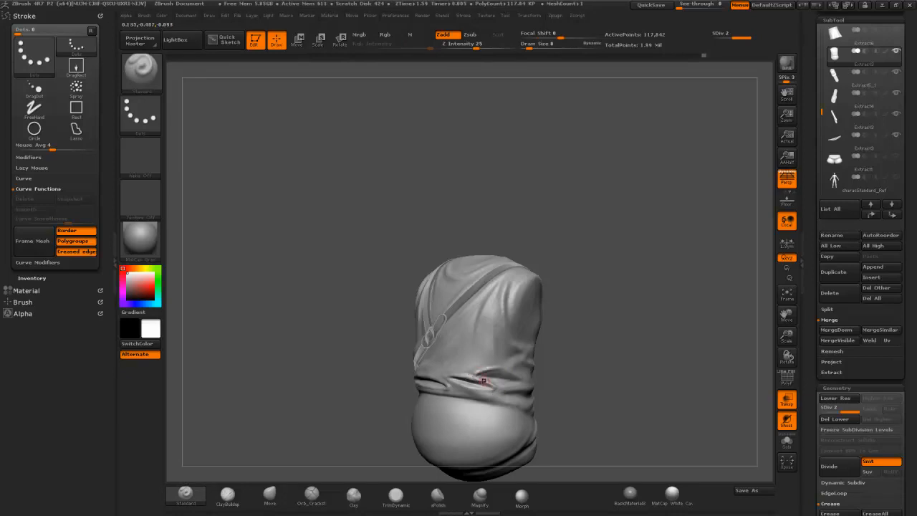
key("shift")
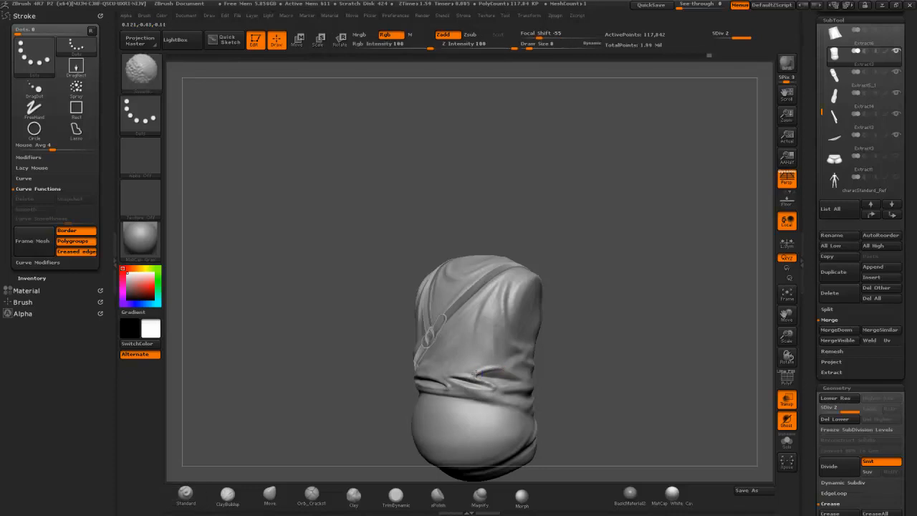
Step: Extend the pinched waist fold around the side below the armhole and smooth its edges and the creases around it
mouse_move(595, 348)
left_mouse_down()
mouse_move(615, 344)
mouse_move(584, 346)
left_mouse_up()
key("shift")
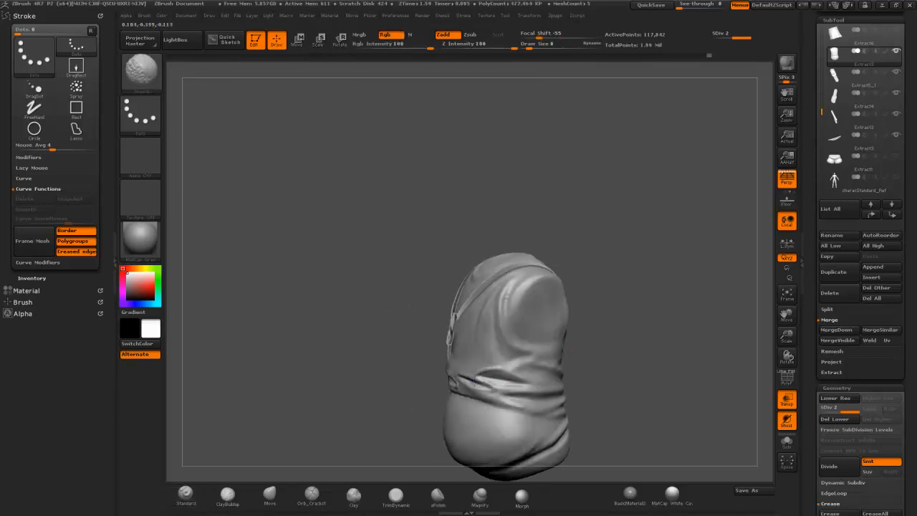
mouse_move(507, 377)
left_mouse_down()
mouse_move(492, 372)
mouse_move(510, 373)
left_mouse_up()
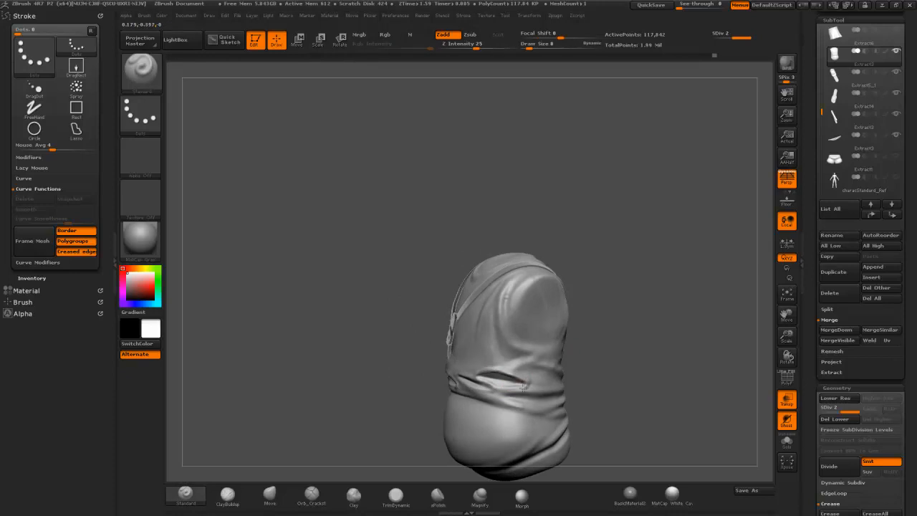
key("shift")
left_click_drag(506, 373, 497, 391, "shift")
key("shift")
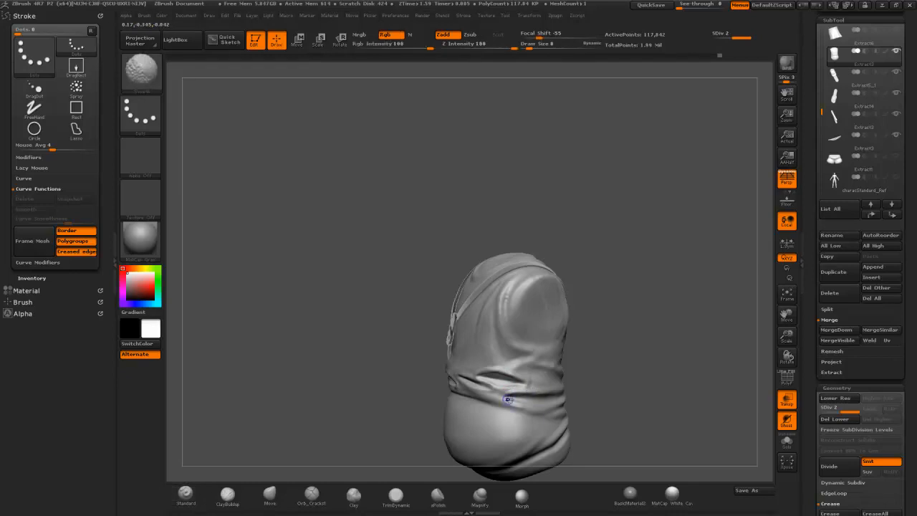
left_click_drag(521, 401, 534, 399, "shift")
mouse_move(638, 318)
left_mouse_down()
mouse_move(681, 317)
mouse_move(641, 321)
left_mouse_up()
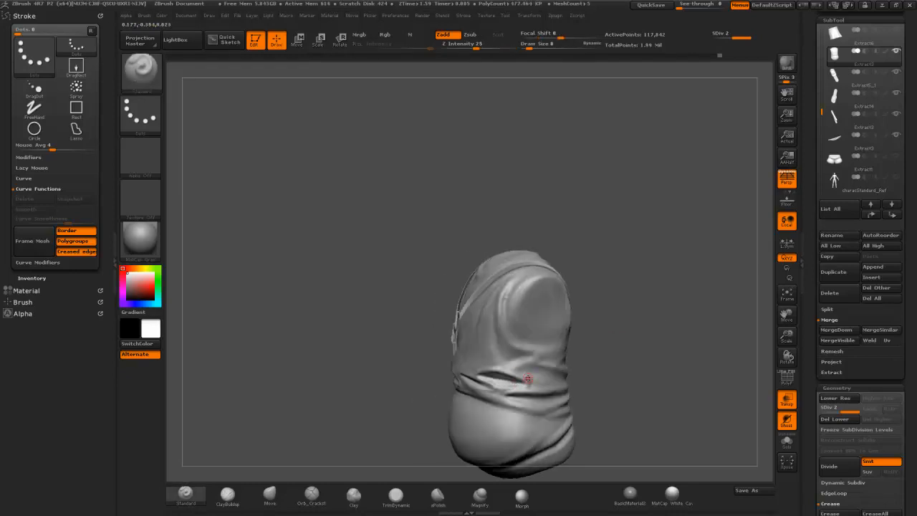
left_click_drag(529, 378, 519, 374)
key("shift")
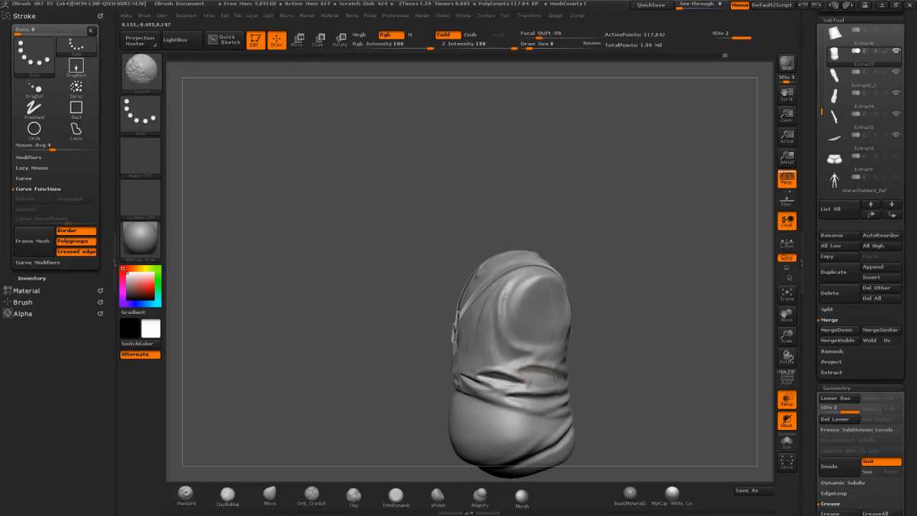
Step: Refine and smooth the vertical chest folds beside the straps with the Standard brush
mouse_move(654, 339)
left_mouse_down()
mouse_move(650, 326)
mouse_move(673, 323)
mouse_move(661, 331)
mouse_move(667, 343)
mouse_move(641, 340)
mouse_move(659, 344)
mouse_move(650, 346)
mouse_move(598, 336)
mouse_move(606, 325)
mouse_move(544, 317)
left_mouse_up()
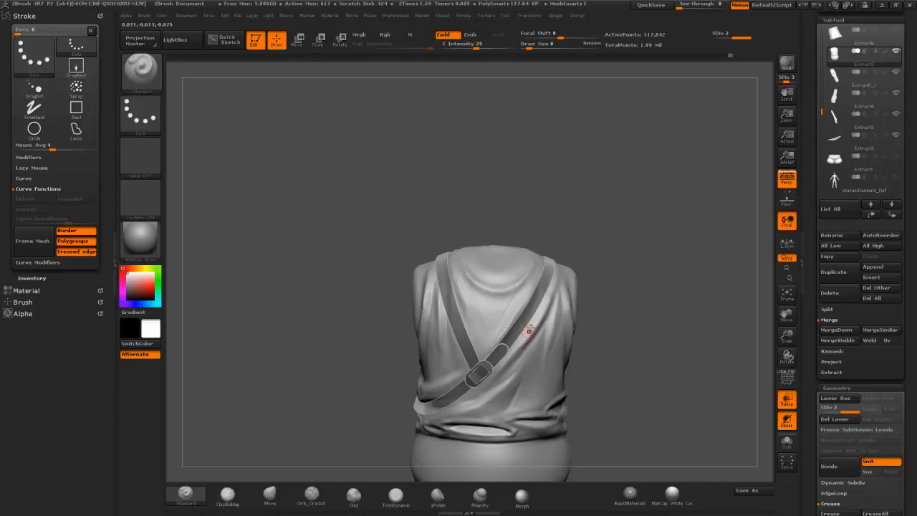
key("shift")
left_click_drag(645, 263, 606, 251)
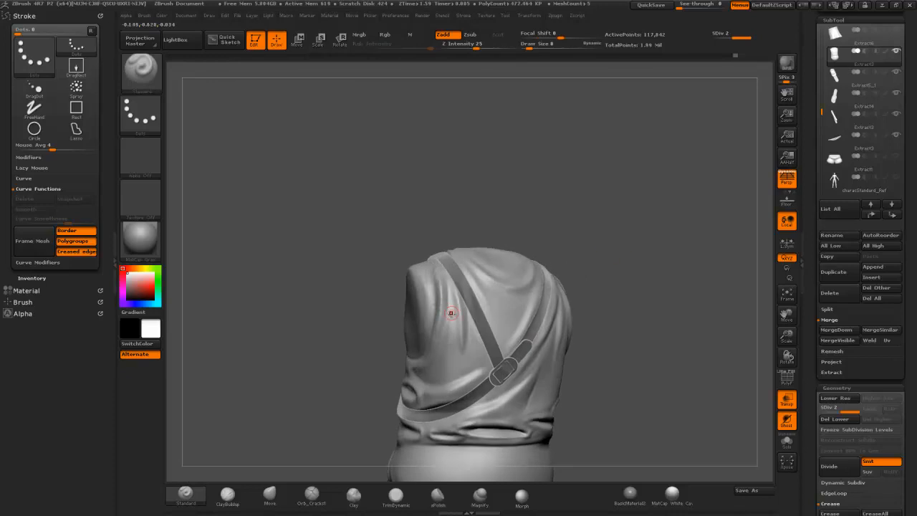
key("shift")
key("b")
key("s")
key("t")
left_click_drag(631, 288, 620, 261)
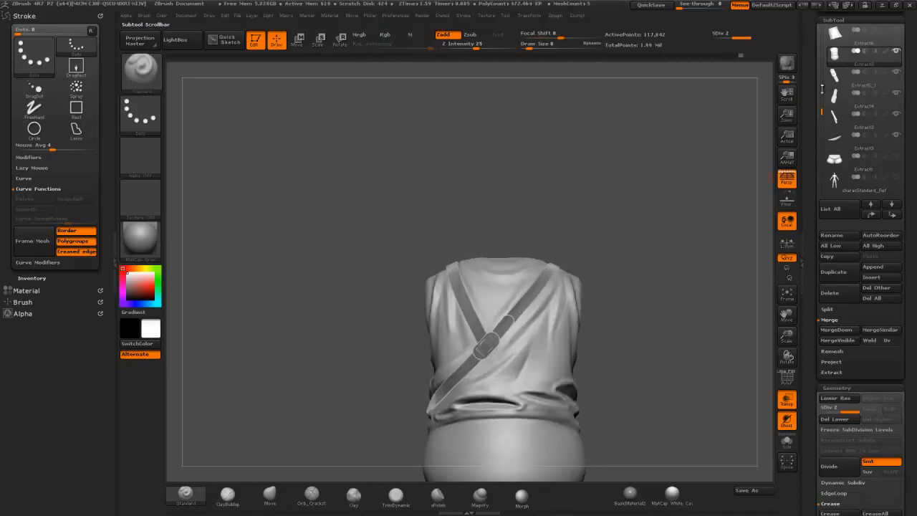
Step: Save the tool as a ZTL file, using Scientifique005.ZTL as the basis and replacing its ending with a new version number
left_click_drag(910, 24, 914, 114)
left_click(873, 30)
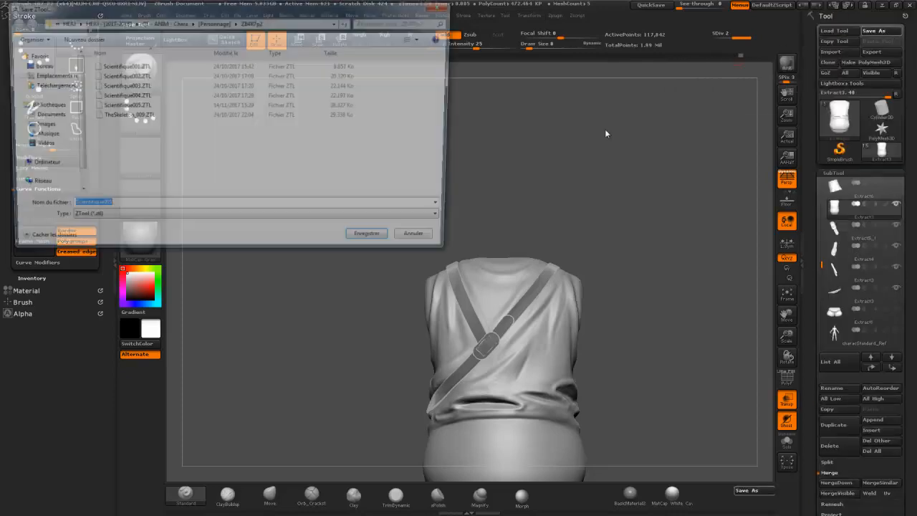
left_click(123, 105)
left_click_drag(102, 208, 108, 208)
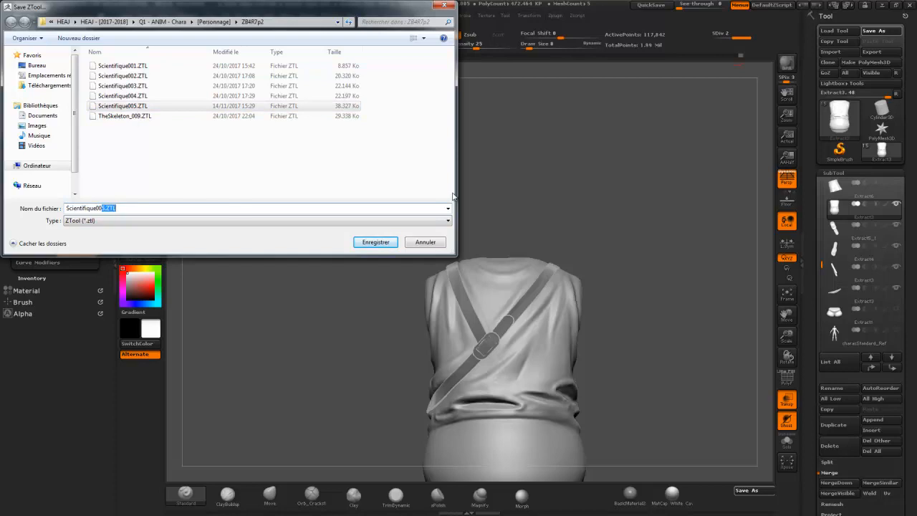
key("Return")
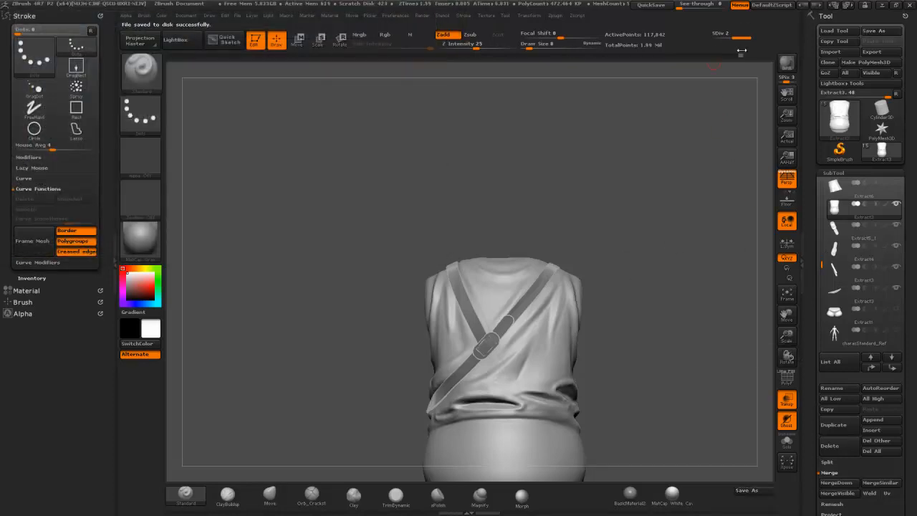
Step: Smooth the front waist crease below the buckle
mouse_move(742, 49)
left_mouse_down()
mouse_move(311, 69)
mouse_move(793, 98)
left_mouse_up()
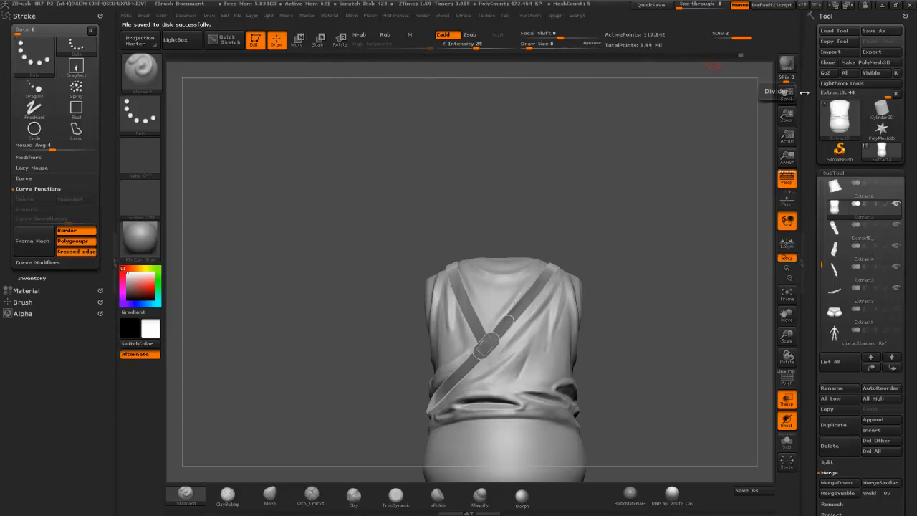
left_click_drag(535, 174, 508, 104)
key("shift")
left_click_drag(473, 375, 493, 388, "shift")
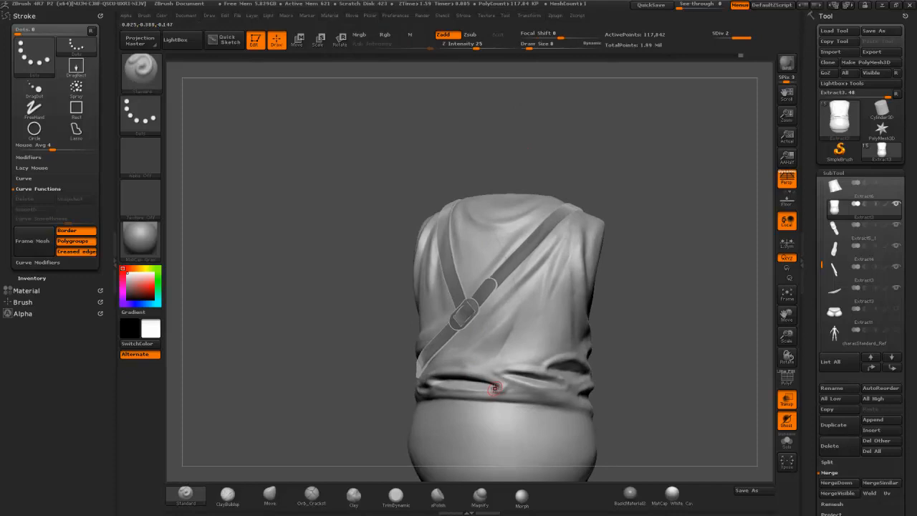
Step: Switch to the Dam_Standard brush and carve a sharper crease through the middle of the front waist fold
key("b")
key("d")
key("s")
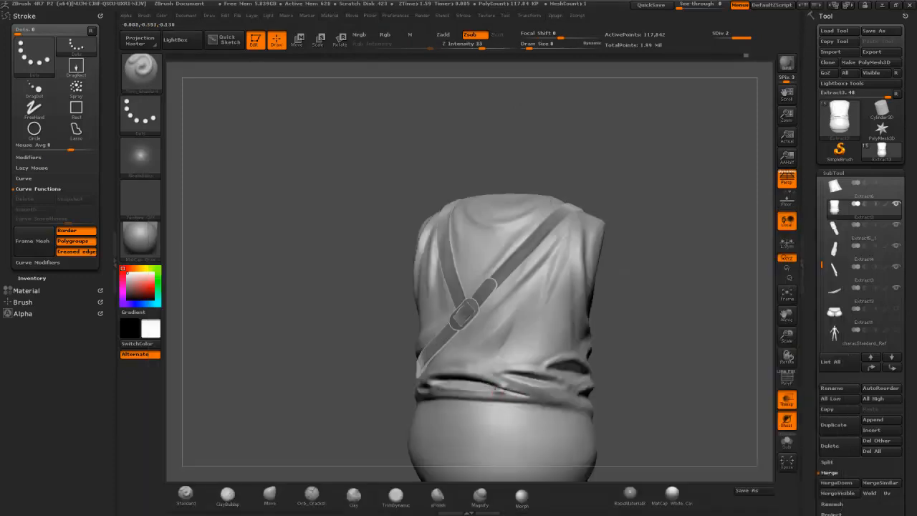
mouse_move(512, 389)
left_mouse_down()
mouse_move(541, 398)
mouse_move(485, 389)
left_mouse_up()
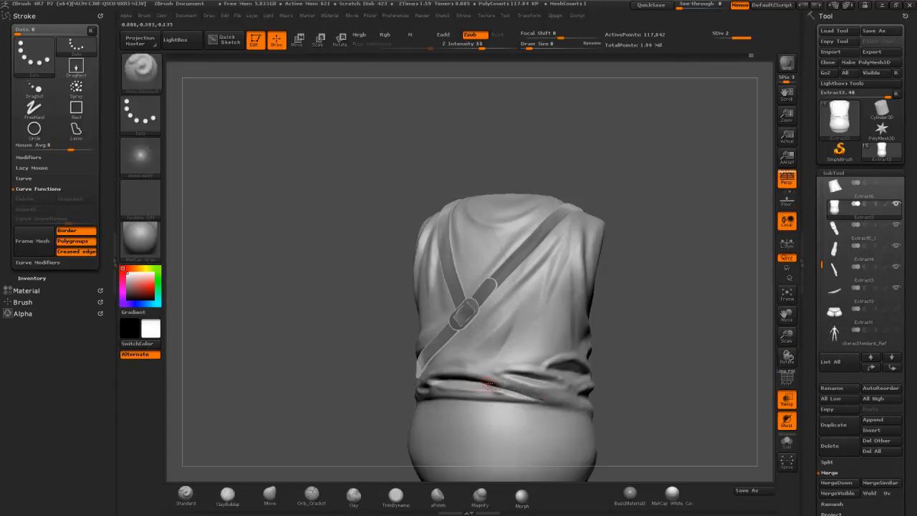
Step: Build up the middle of the front waist fold with the Standard brush and smooth the area around it
key("b")
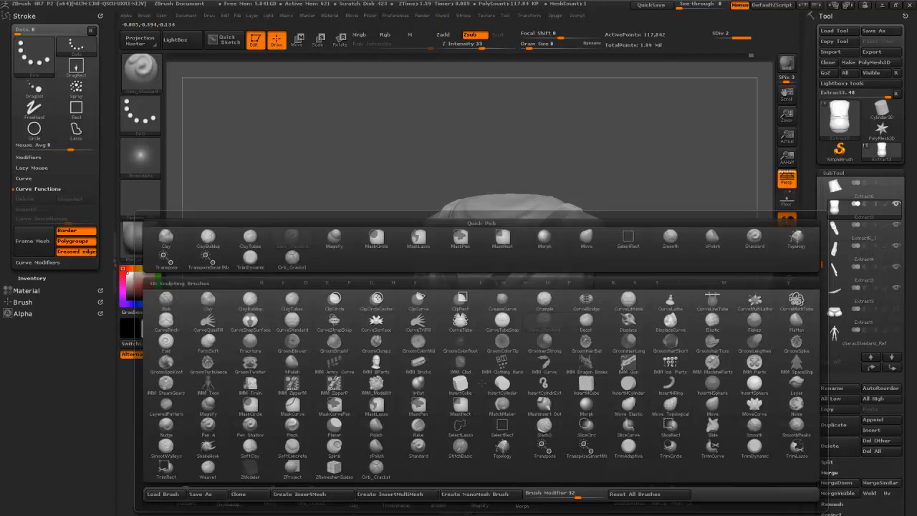
key("s")
key("t")
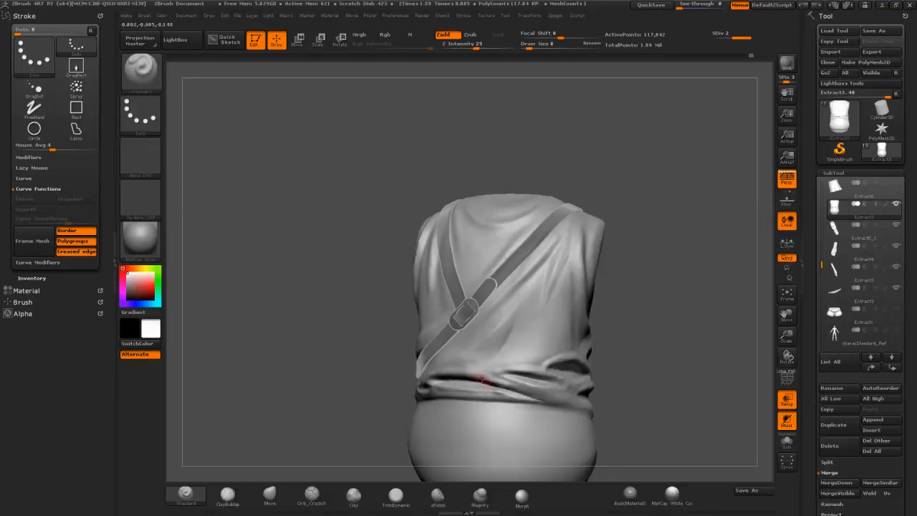
mouse_move(479, 379)
left_mouse_down()
mouse_move(548, 399)
mouse_move(502, 387)
mouse_move(532, 391)
mouse_move(518, 387)
left_mouse_up()
mouse_move(634, 231)
left_mouse_down()
mouse_move(609, 244)
mouse_move(618, 248)
left_mouse_up()
left_click_drag(470, 383, 493, 391, "shift")
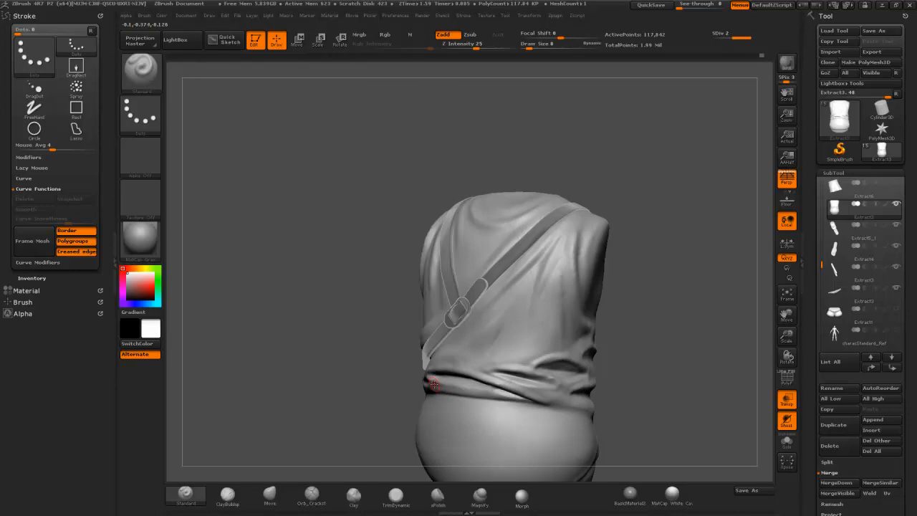
Step: Extend the lower front waist fold toward the side of the torso with the Standard brush and smooth its end
key("b")
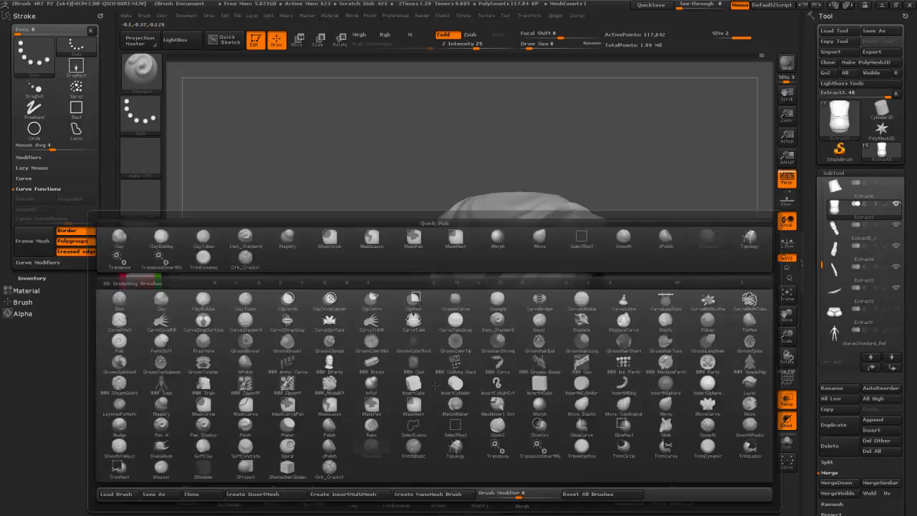
key("s")
key("t")
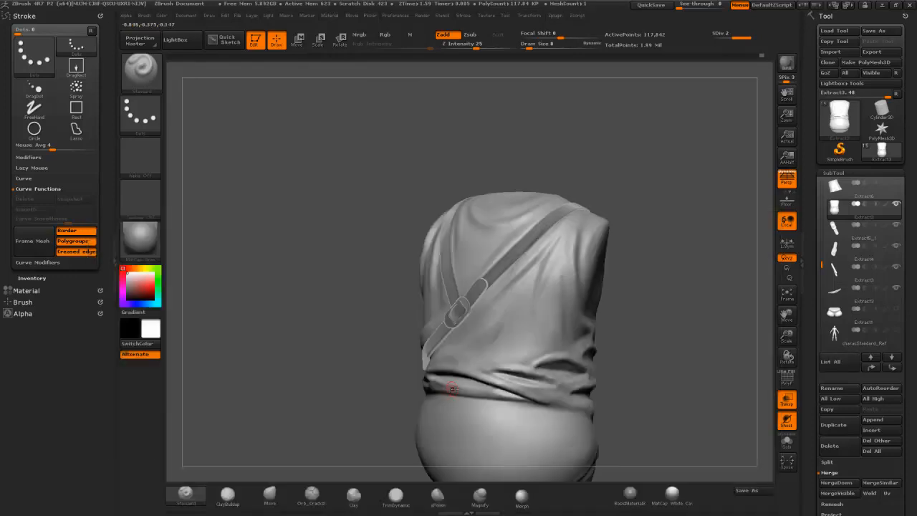
mouse_move(463, 387)
left_mouse_down()
mouse_move(454, 384)
mouse_move(531, 401)
left_mouse_up()
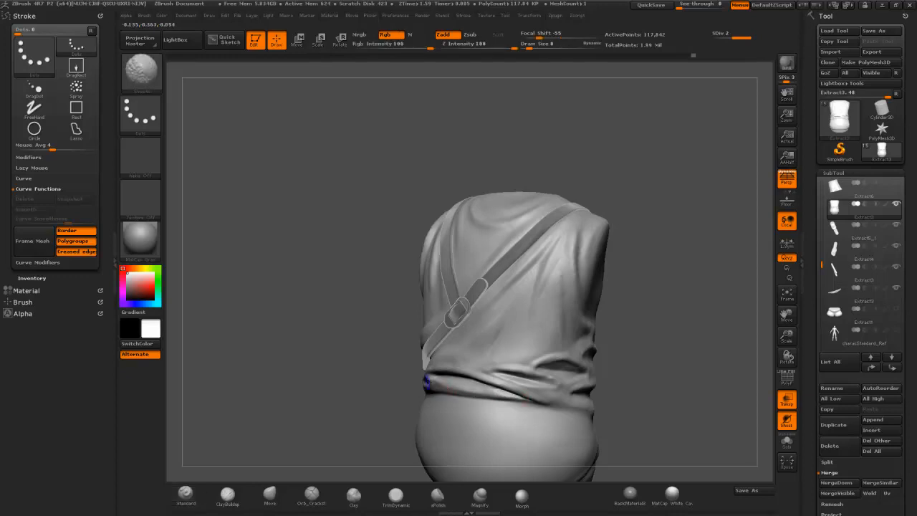
mouse_move(651, 313)
left_mouse_down()
mouse_move(671, 279)
mouse_move(649, 287)
left_mouse_up()
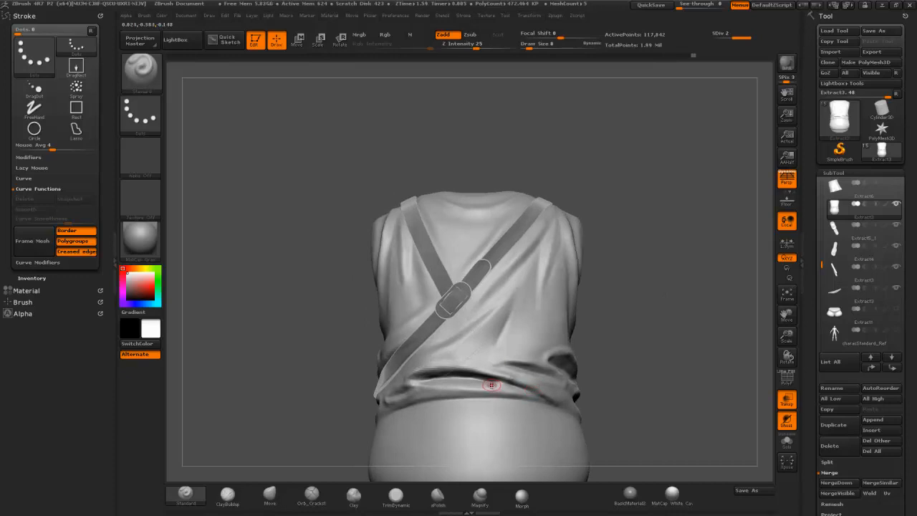
Step: Flatten the surface of the front waist fold with the TrimDynamic brush
key("b")
key("t")
key("d")
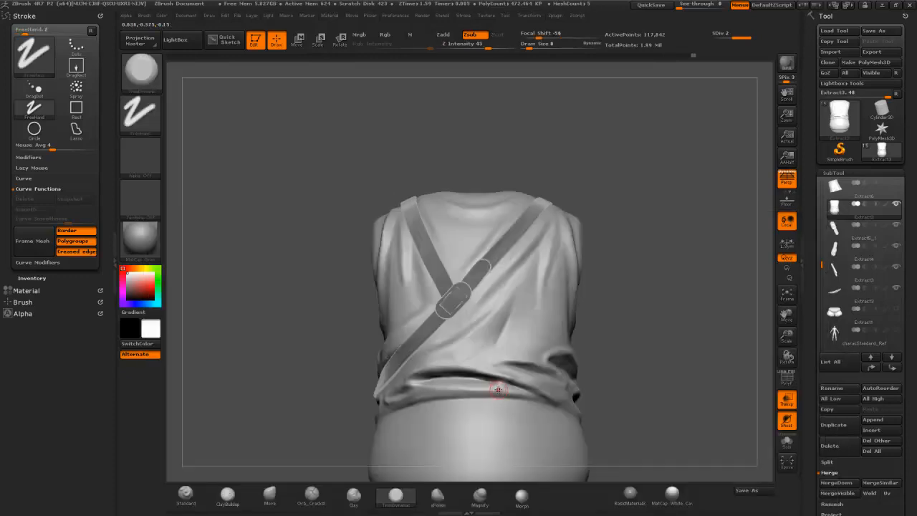
left_click_drag(618, 327, 603, 339)
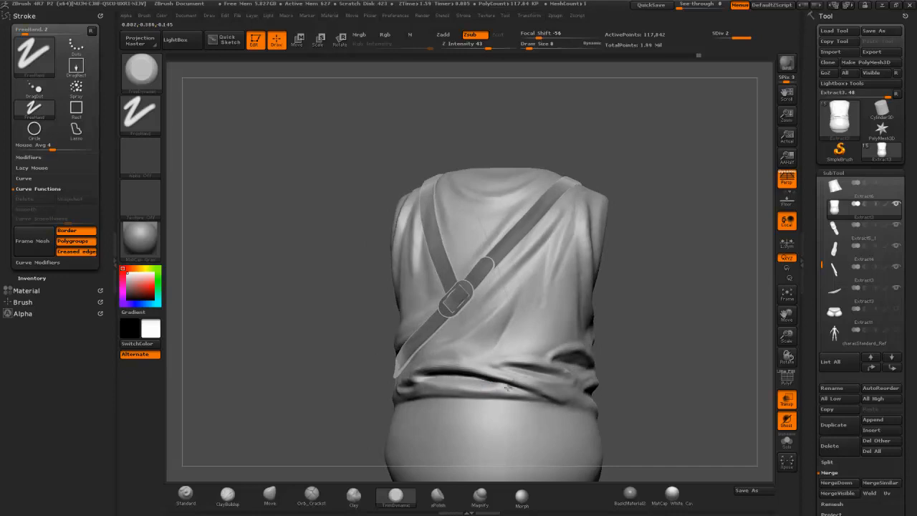
Step: Carve the crease between the front and side waist folds deeper with the Dam_Standard brush
left_click_drag(602, 284, 539, 341)
mouse_move(590, 312)
left_mouse_down()
mouse_move(551, 271)
mouse_move(669, 241)
mouse_move(589, 305)
mouse_move(546, 362)
left_mouse_up()
key("b")
key("d")
key("s")
right_click_drag(582, 331, 580, 371)
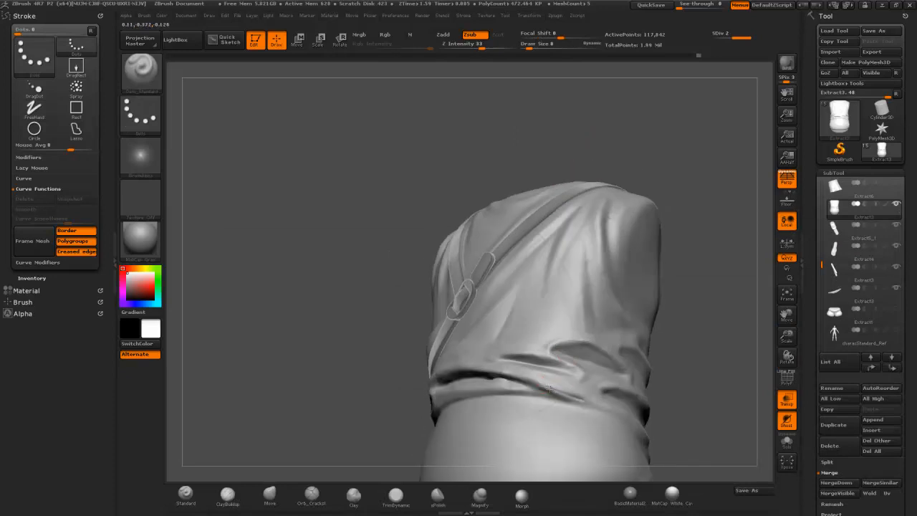
Step: Add volume to the waist folds around the front crease with the Standard brush
key("ctrl+shift")
key("b")
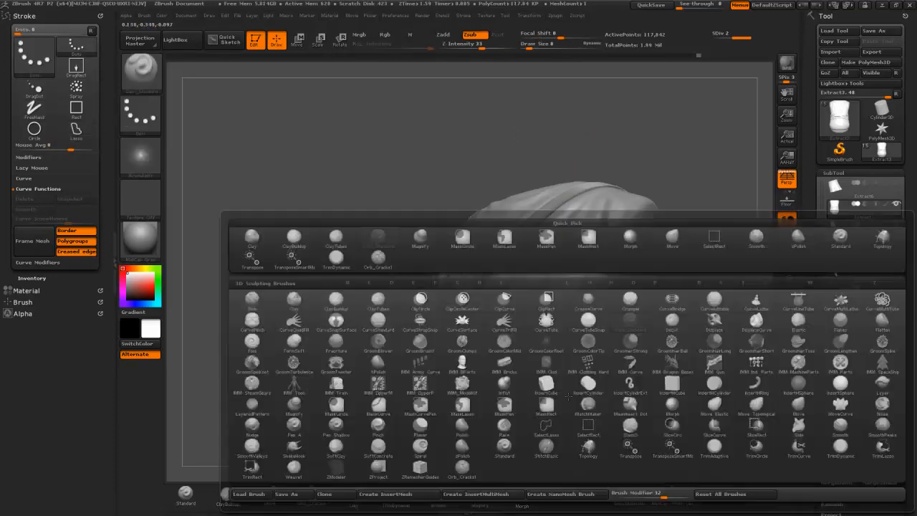
key("s")
key("t")
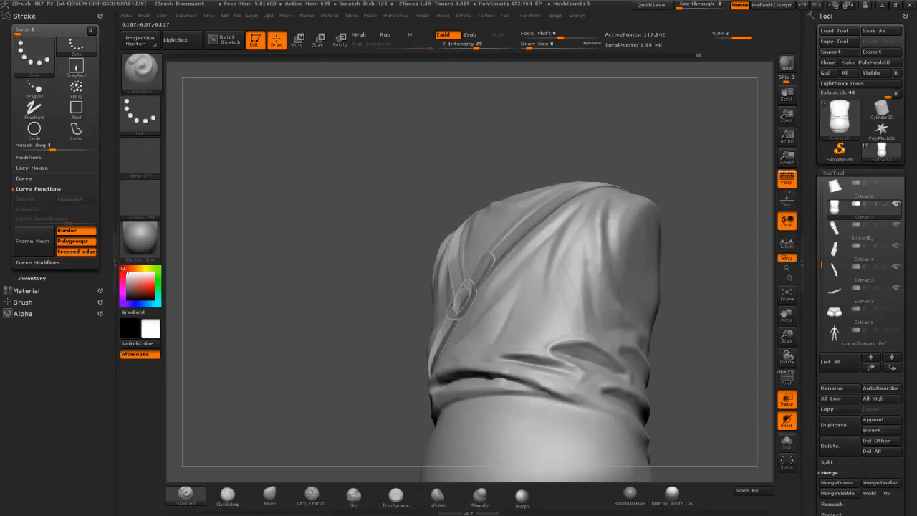
mouse_move(570, 147)
left_mouse_down()
mouse_move(659, 149)
mouse_move(574, 154)
left_mouse_up()
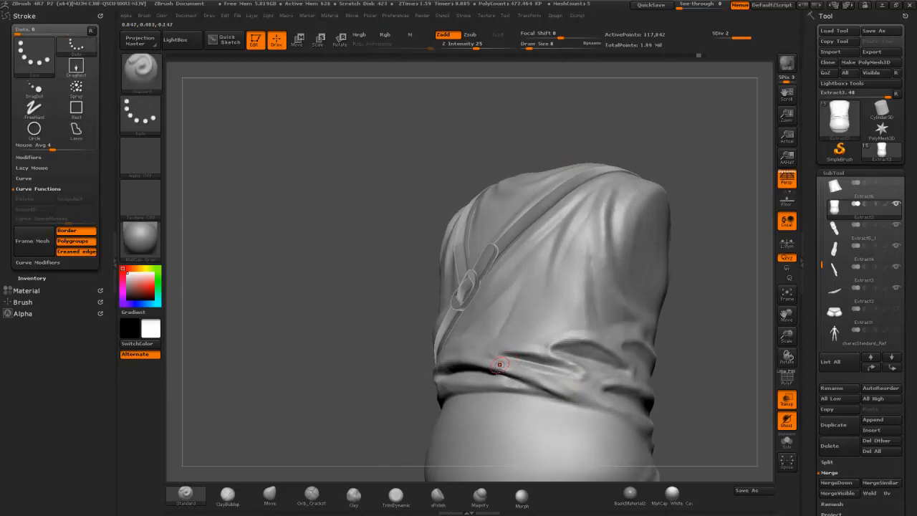
left_click_drag(614, 143, 547, 266)
left_click_drag(617, 163, 624, 170)
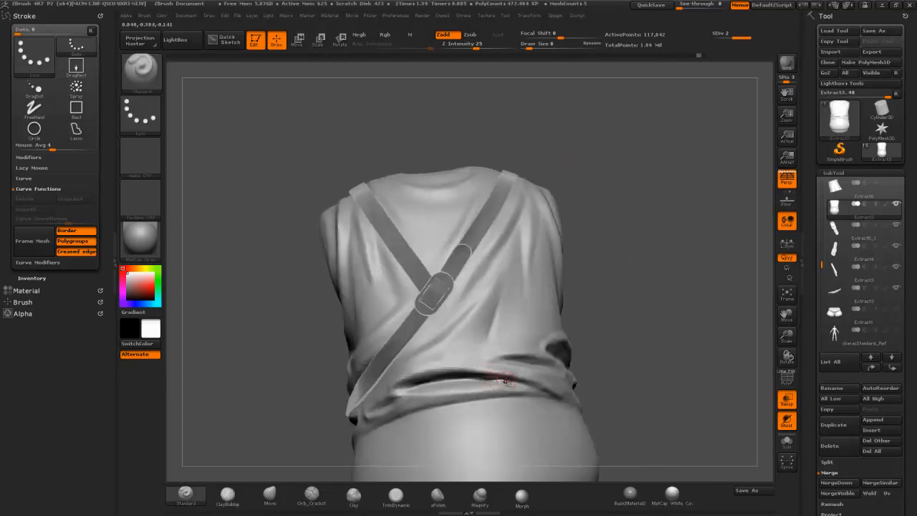
Step: Smooth the front waist crease and its transition into the side folds
key("shift")
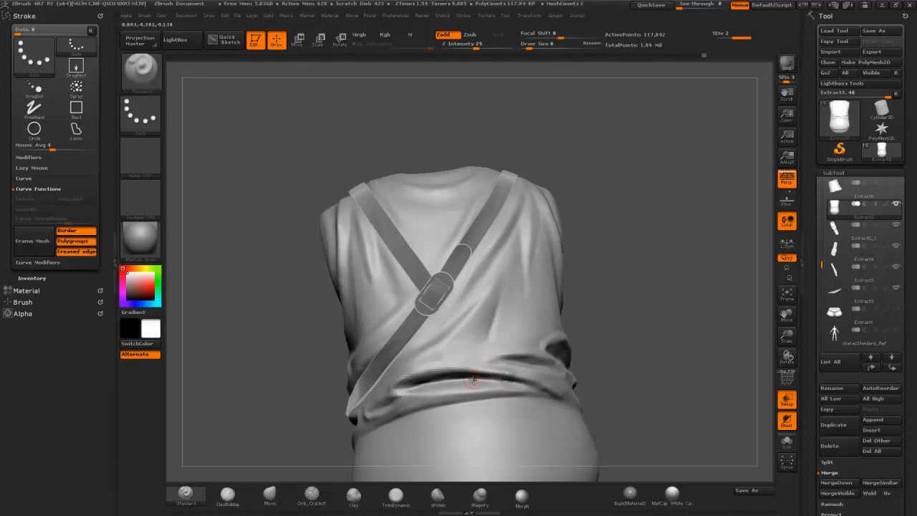
key("shift")
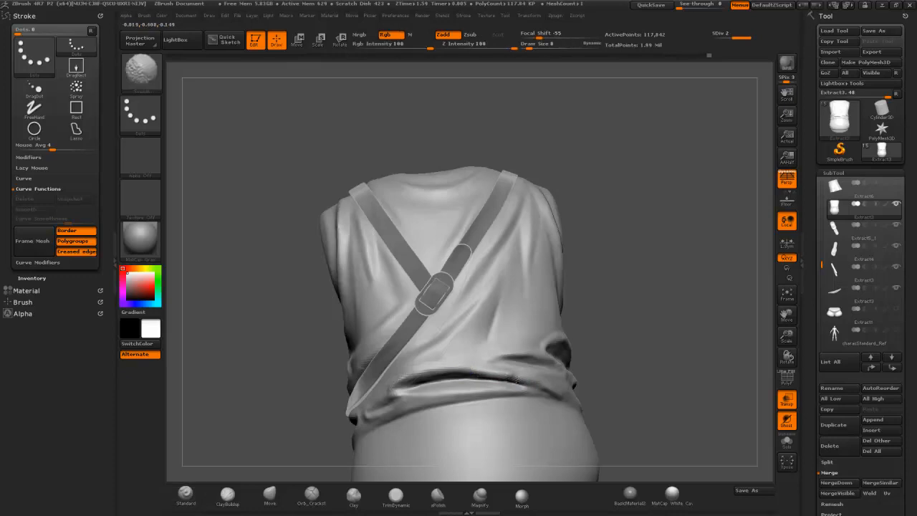
left_click_drag(627, 362, 518, 380)
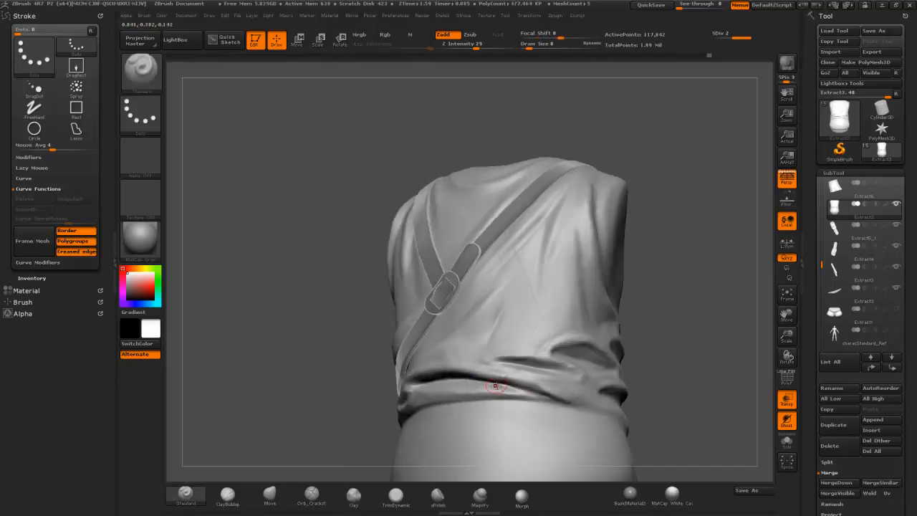
left_click_drag(533, 388, 501, 378, "shift")
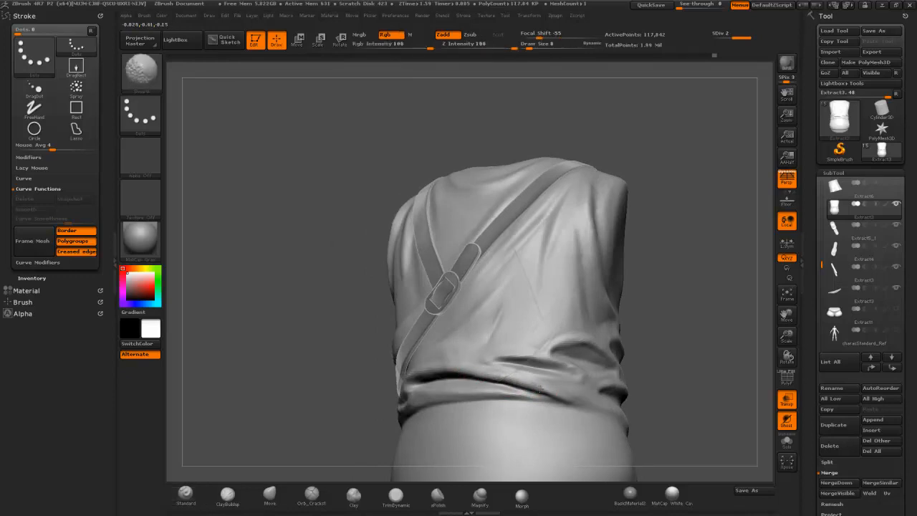
Step: Reshape the lower front waist fold with the Move brush at draw size 15
mouse_move(540, 153)
left_mouse_down()
mouse_move(592, 143)
mouse_move(592, 108)
mouse_move(539, 122)
mouse_move(566, 126)
left_mouse_up()
left_click_drag(571, 183, 628, 231)
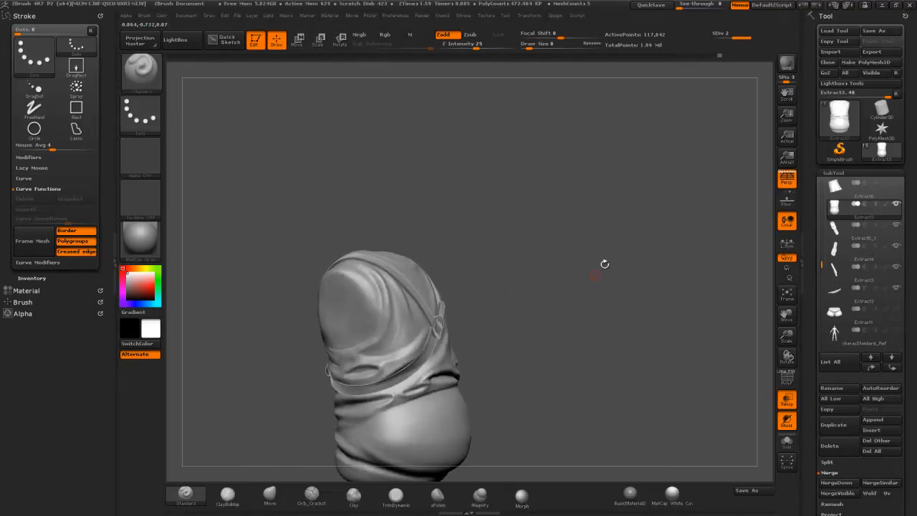
left_click_drag(541, 352, 525, 339)
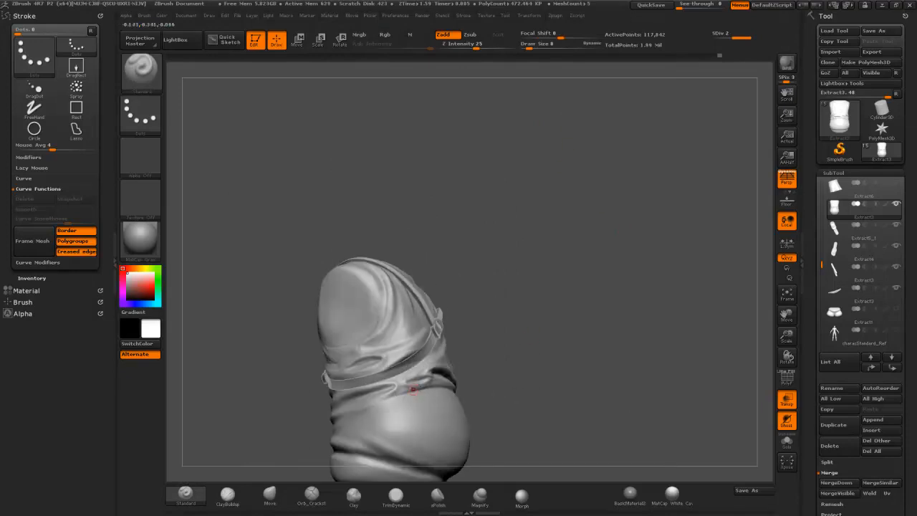
left_click_drag(486, 381, 592, 307)
mouse_move(615, 201)
left_mouse_down()
mouse_move(604, 186)
mouse_move(592, 189)
mouse_move(589, 269)
left_mouse_up()
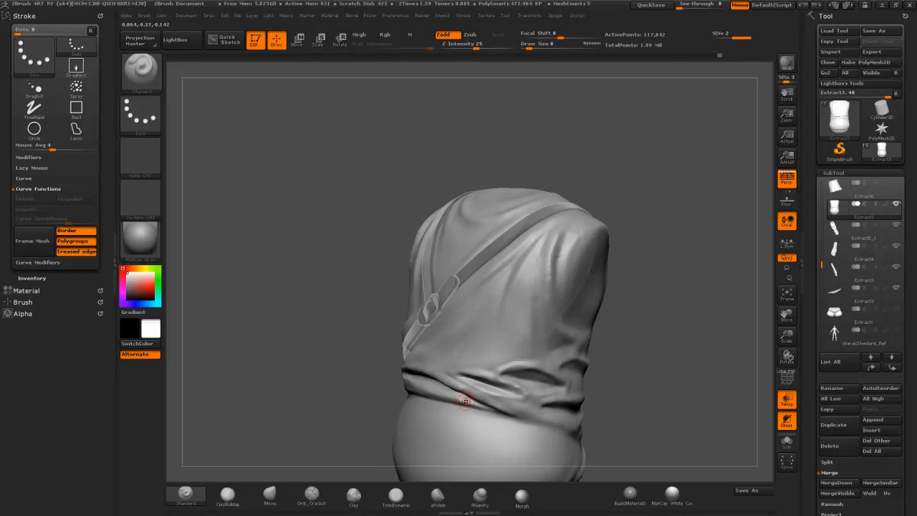
key("b")
key("m")
key("v")
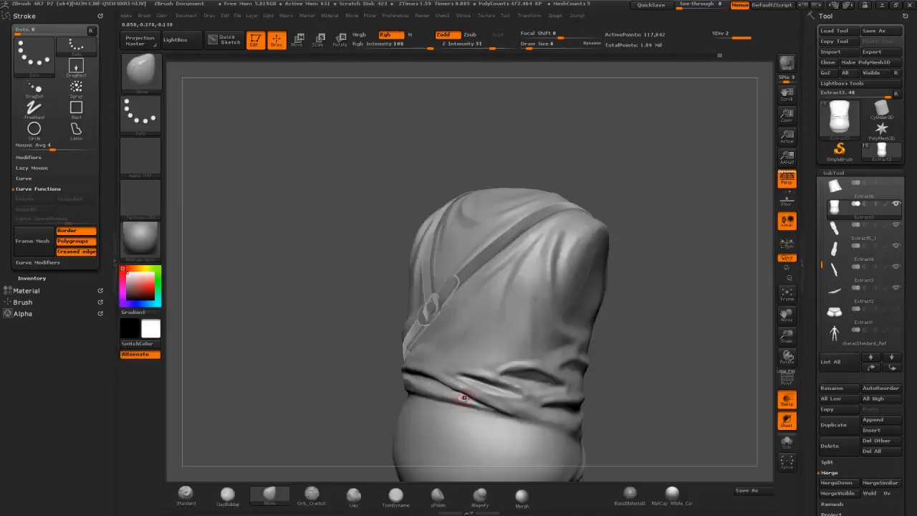
key("bracketright")
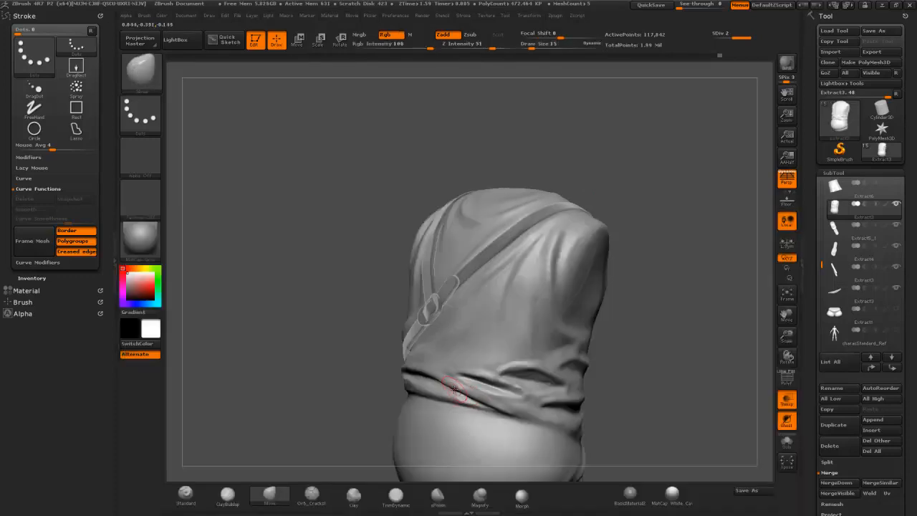
left_click_drag(453, 390, 513, 416)
mouse_move(573, 154)
left_mouse_down()
mouse_move(632, 148)
mouse_move(607, 159)
mouse_move(600, 188)
left_mouse_up()
Step: Flatten and smooth the reshaped front waist fold with the TrimDynamic brush at draw size 7
key("b")
key("t")
key("d")
key("bracketleft")
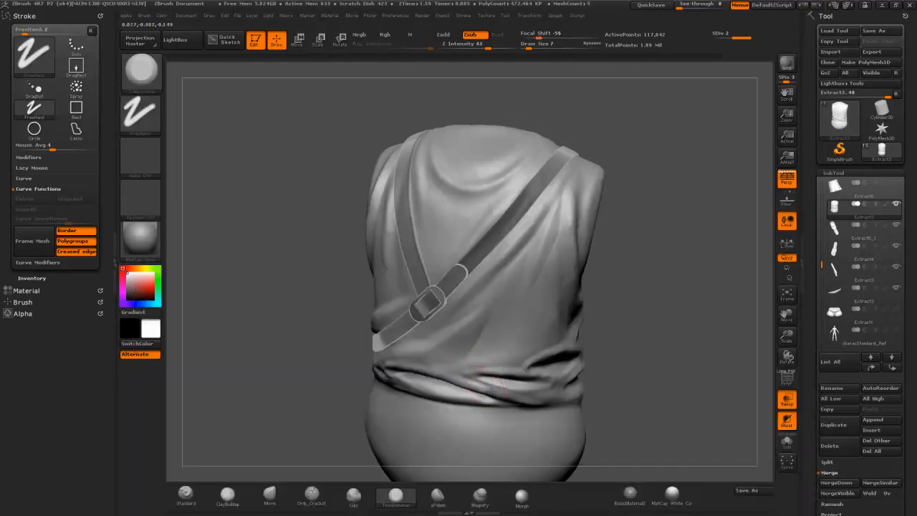
left_click_drag(465, 383, 467, 384, "shift")
left_click_drag(629, 221, 626, 144)
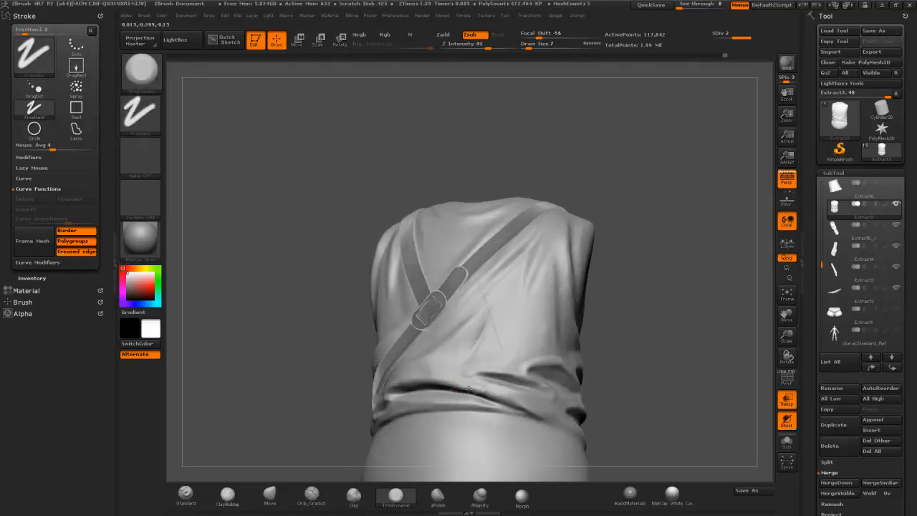
left_click_drag(578, 123, 534, 110)
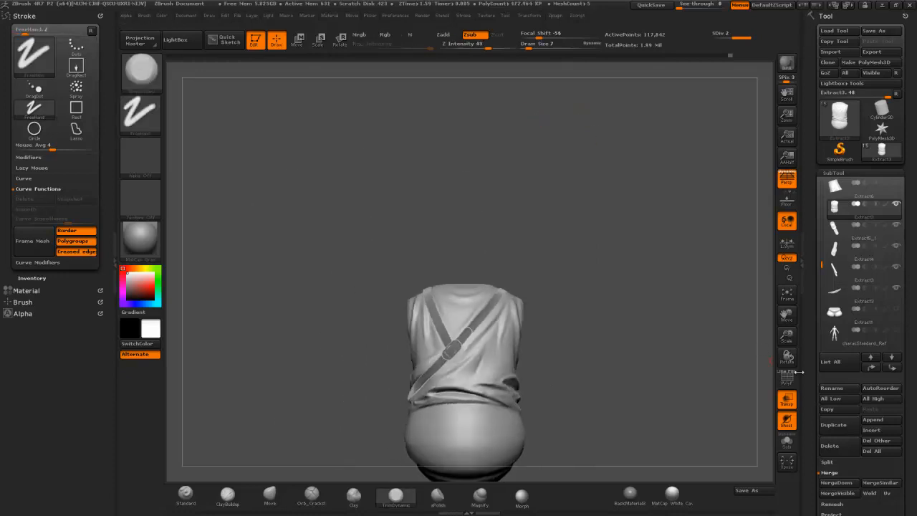
Step: Turn off subtool transparency and check the waist folds together with the strap harness
left_click(787, 400)
left_click_drag(587, 267, 648, 268)
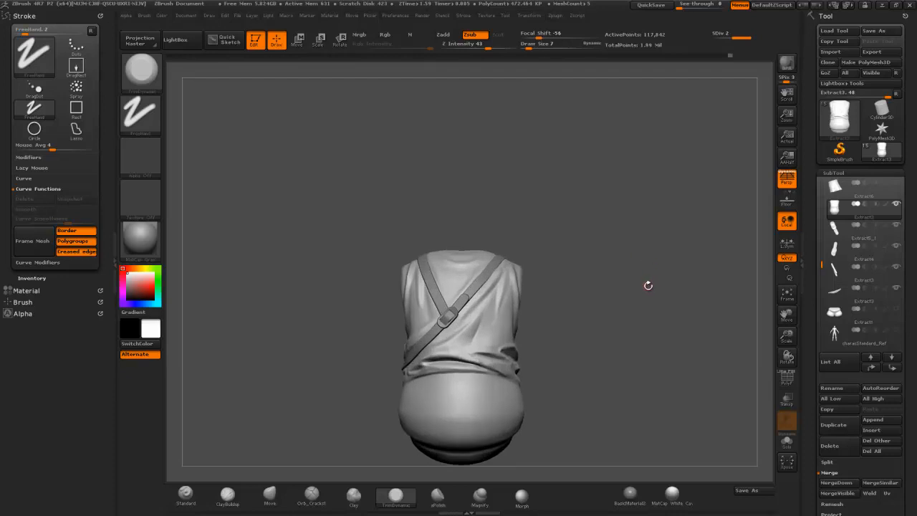
left_click_drag(644, 224, 618, 229)
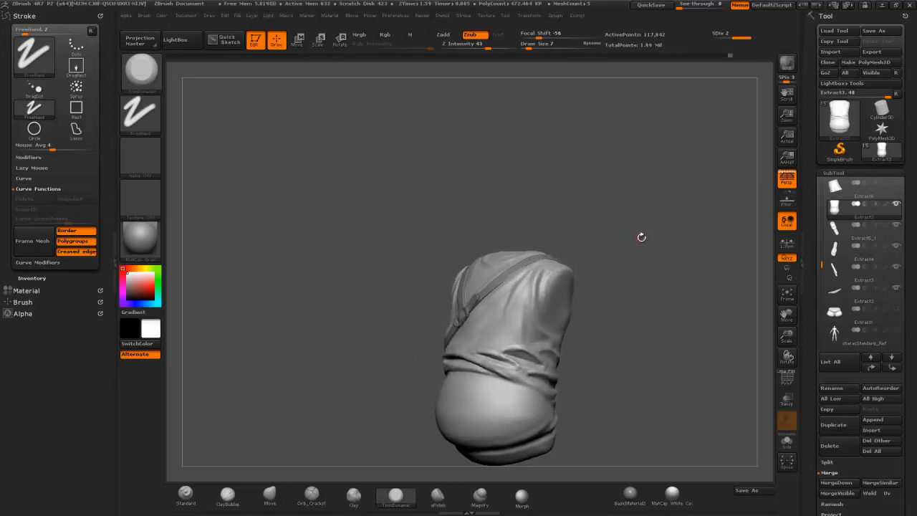
left_click_drag(627, 316, 522, 361)
Step: Set the draw size to 17 and soften the shirt folds on the torso's side between the armhole and strap
key("s")
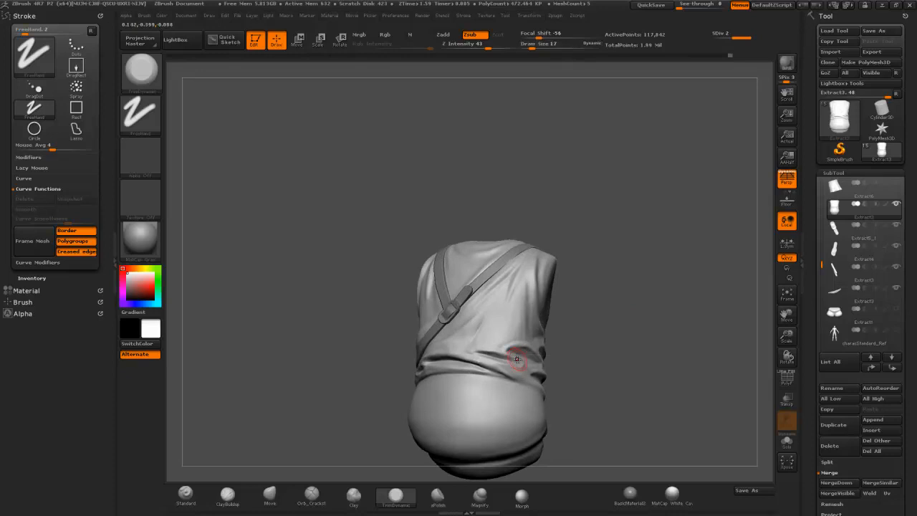
left_click_drag(587, 334, 566, 355)
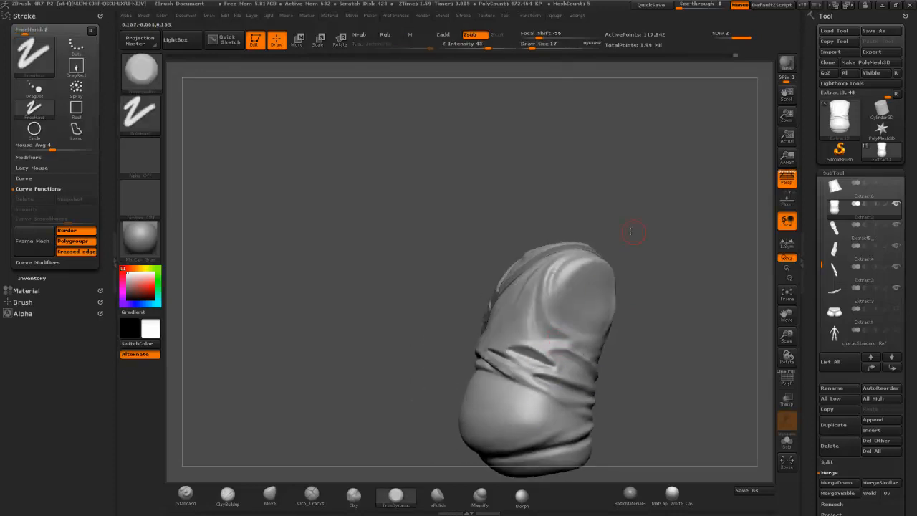
left_click_drag(627, 231, 528, 280, "shift")
left_click_drag(571, 316, 625, 235)
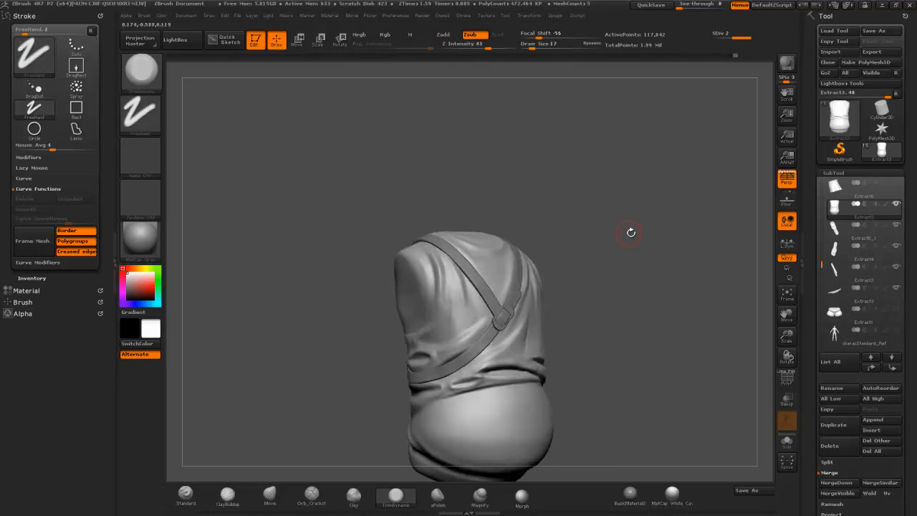
left_click_drag(624, 304, 473, 352)
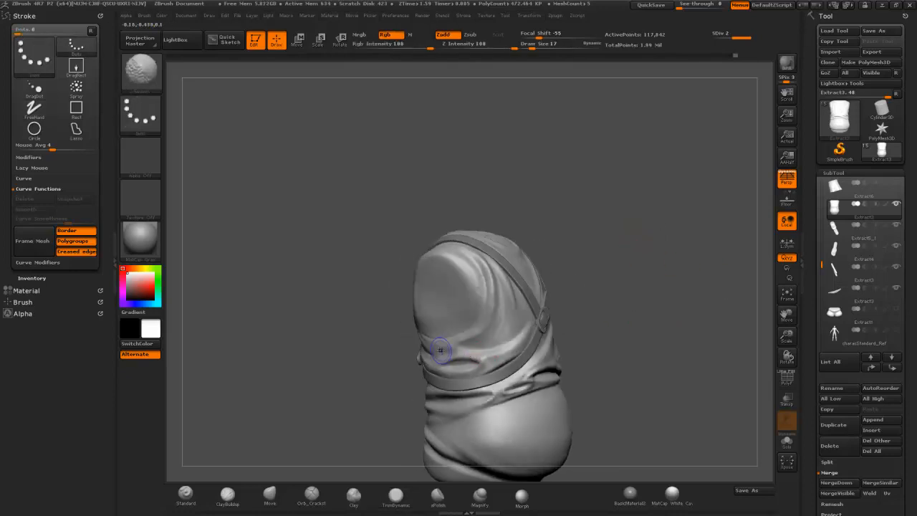
left_click_drag(637, 266, 502, 320)
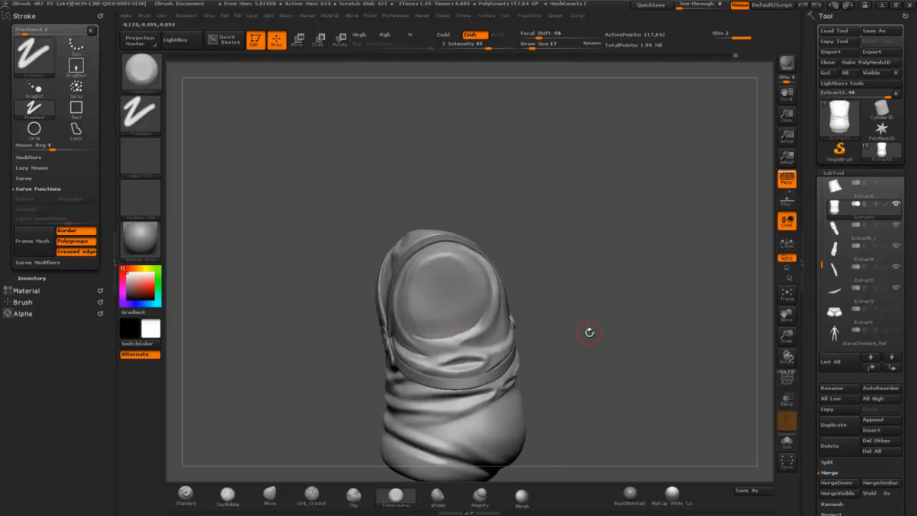